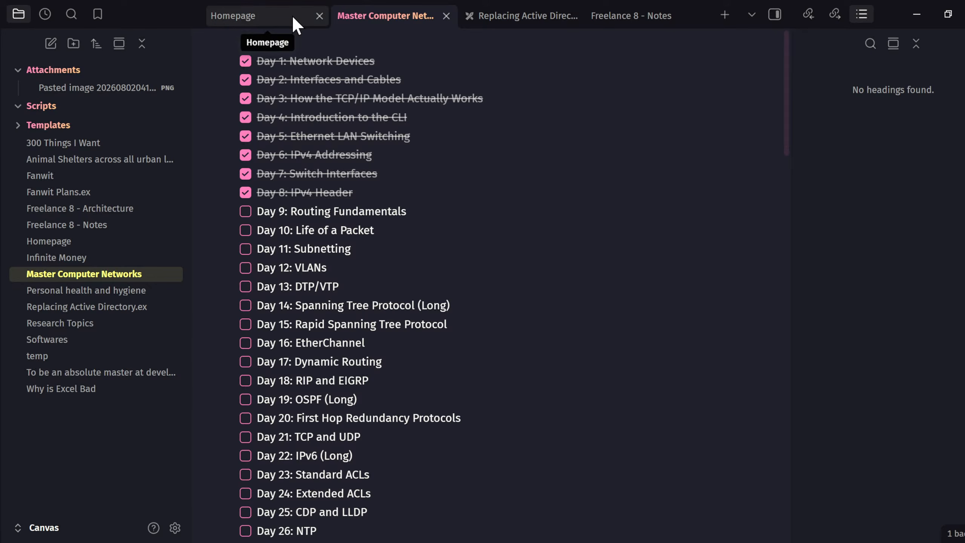
- Show the Freelance 8 - Notes note in reading view, scrolled to its task checklist
left_click(559, 19)
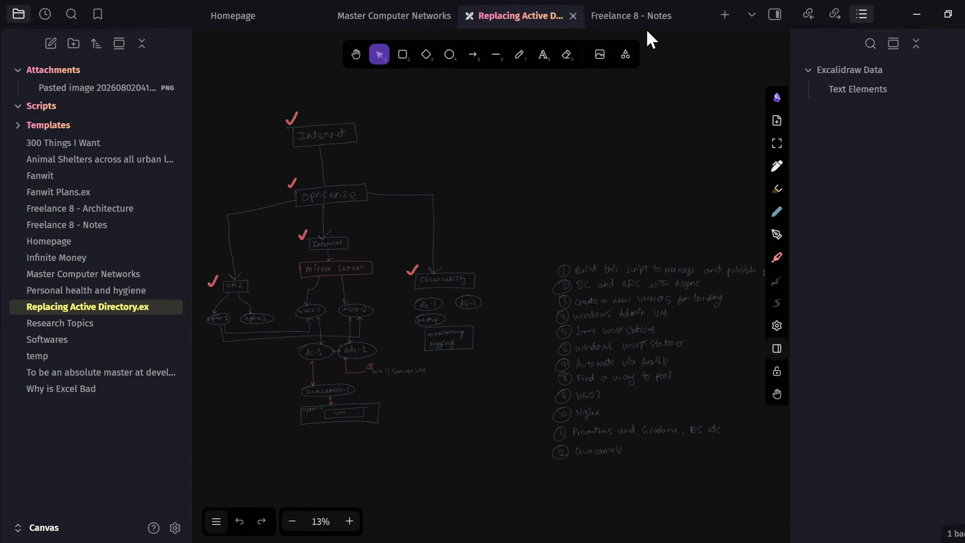
left_click(624, 17)
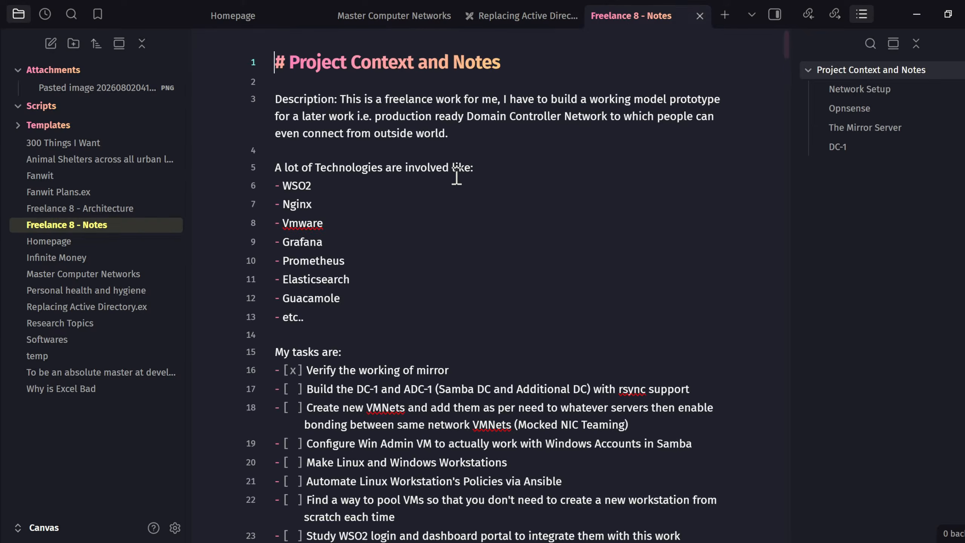
key("ctrl+e")
scroll(454, 174, "down", 5)
left_click_drag(287, 181, 610, 184)
left_click(420, 181)
left_click(610, 183)
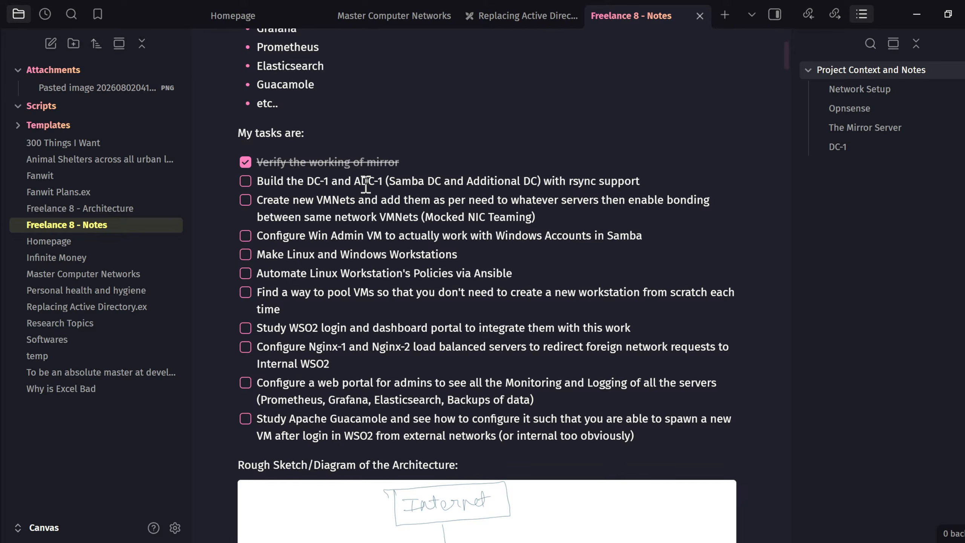
left_click_drag(359, 181, 624, 176)
left_click(517, 181)
left_click(623, 176)
left_click_drag(279, 202, 561, 200)
left_click(449, 200)
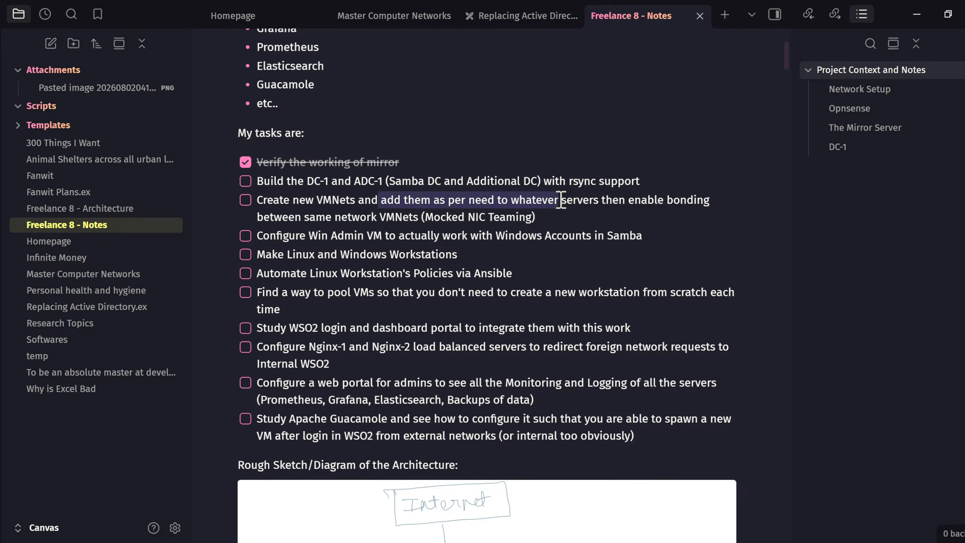
left_click(561, 199)
left_click_drag(342, 202, 449, 197)
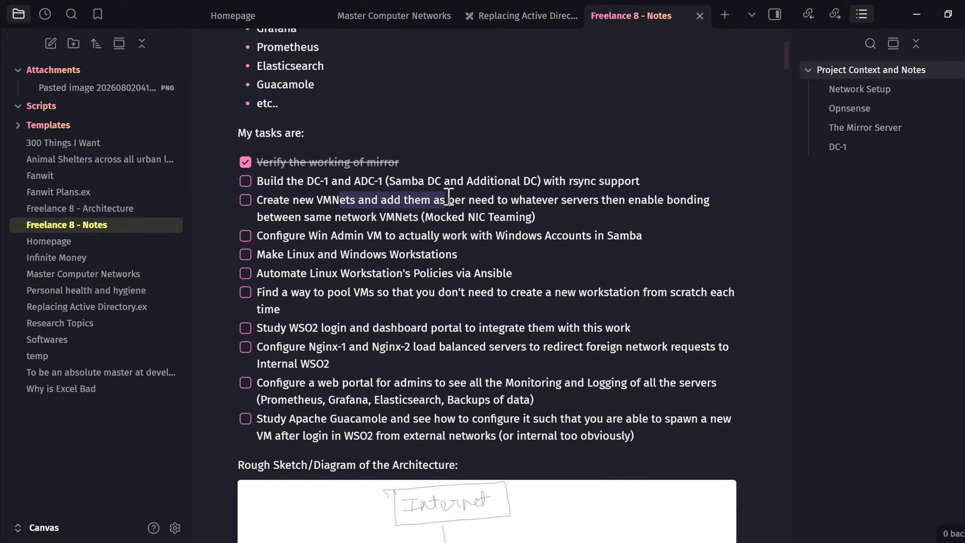
left_click(448, 197)
left_click(505, 197)
left_click_drag(381, 201, 580, 198)
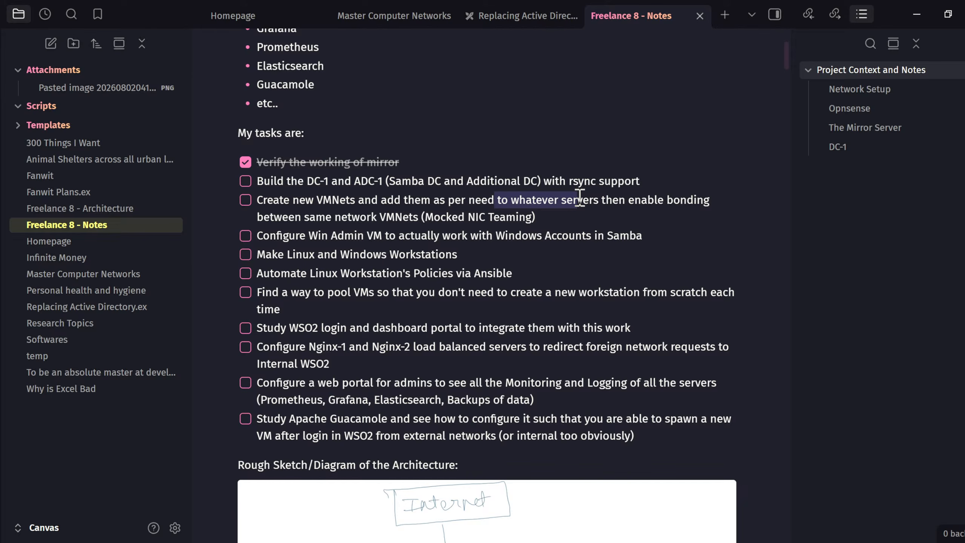
left_click_drag(457, 255, 262, 256)
left_click(291, 257)
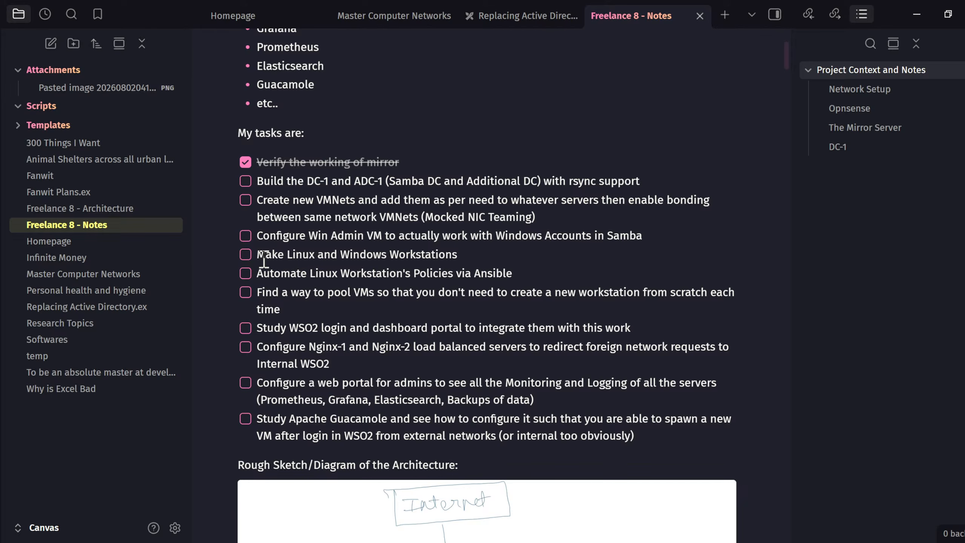
left_click_drag(257, 275, 504, 271)
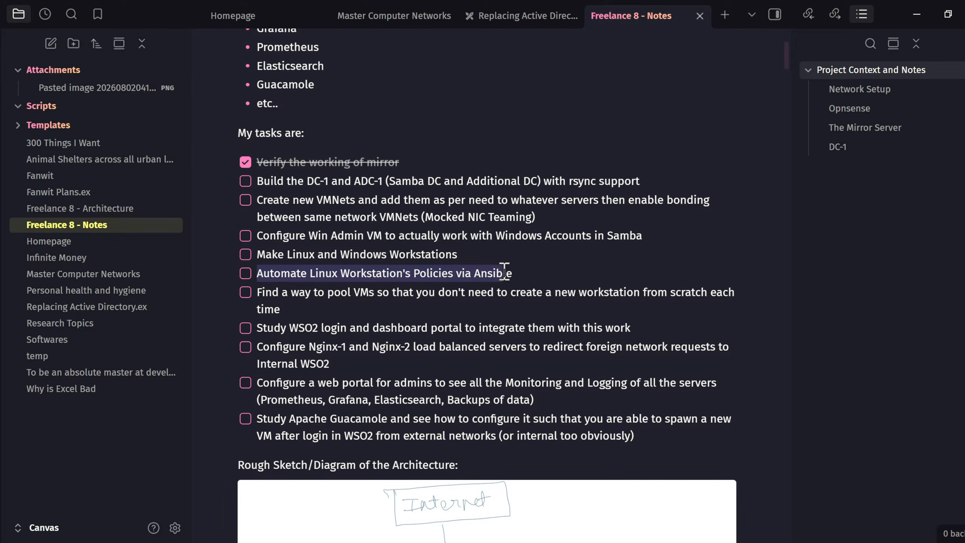
left_click(436, 274)
left_click_drag(312, 312, 258, 293)
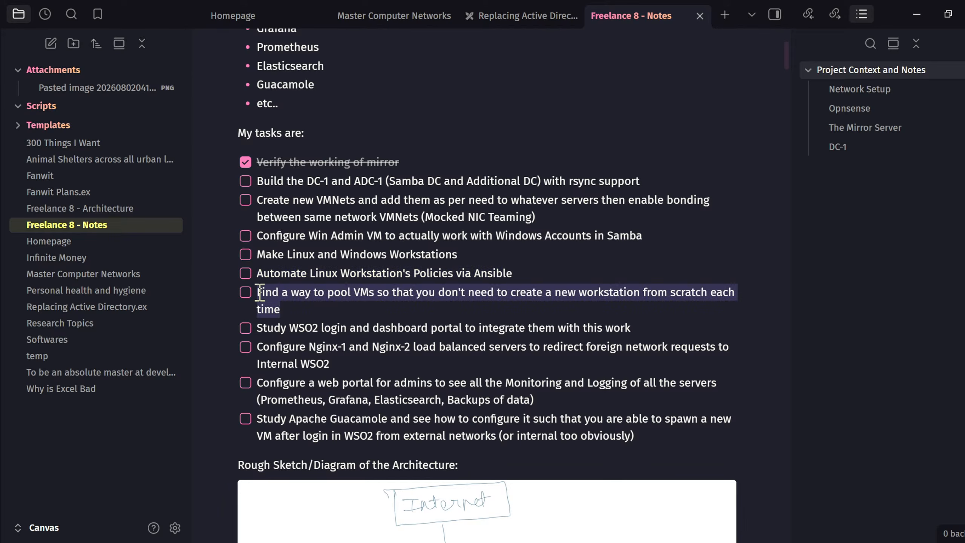
left_click(289, 299)
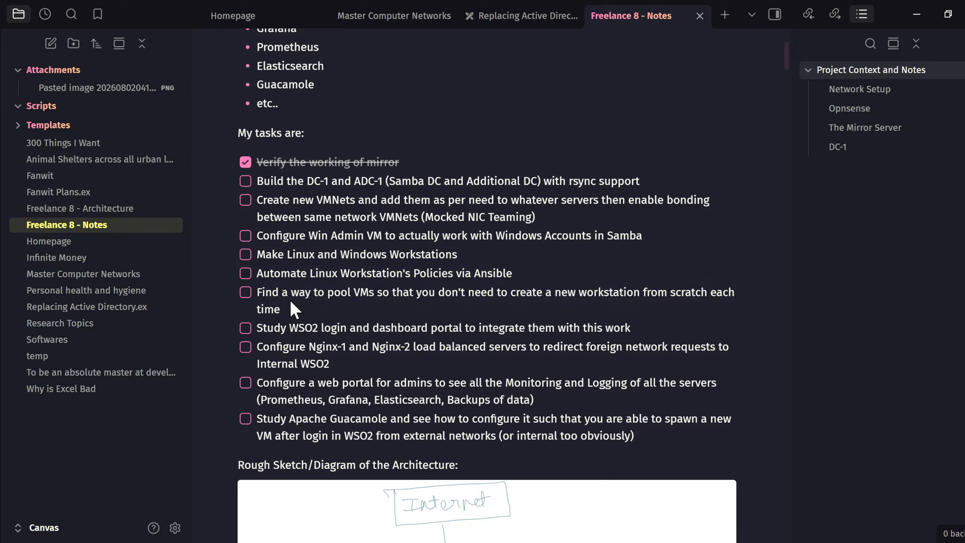
left_click_drag(457, 255, 260, 256)
left_click(261, 255)
left_click_drag(282, 310, 258, 299)
left_click(340, 304)
left_click_drag(258, 274, 518, 275)
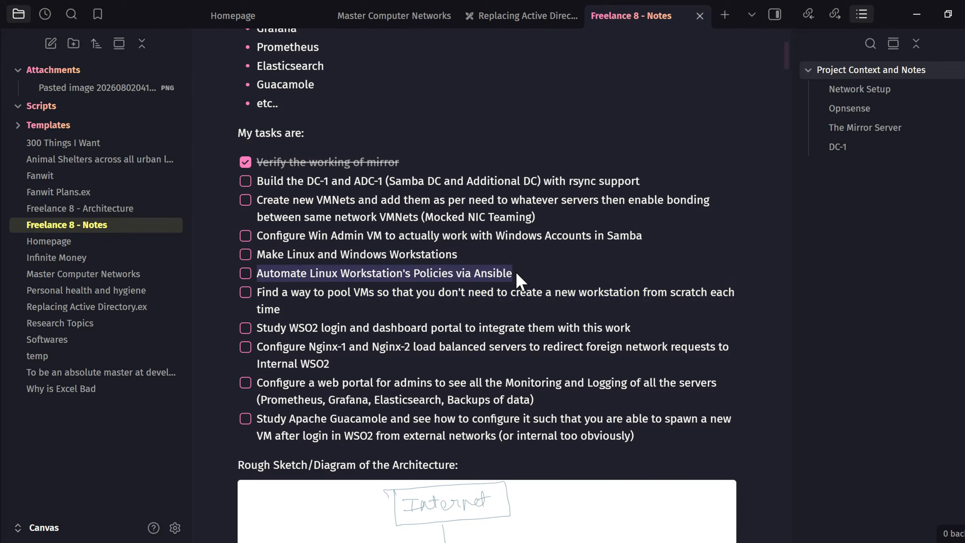
left_click(452, 299)
left_click_drag(292, 307, 238, 272)
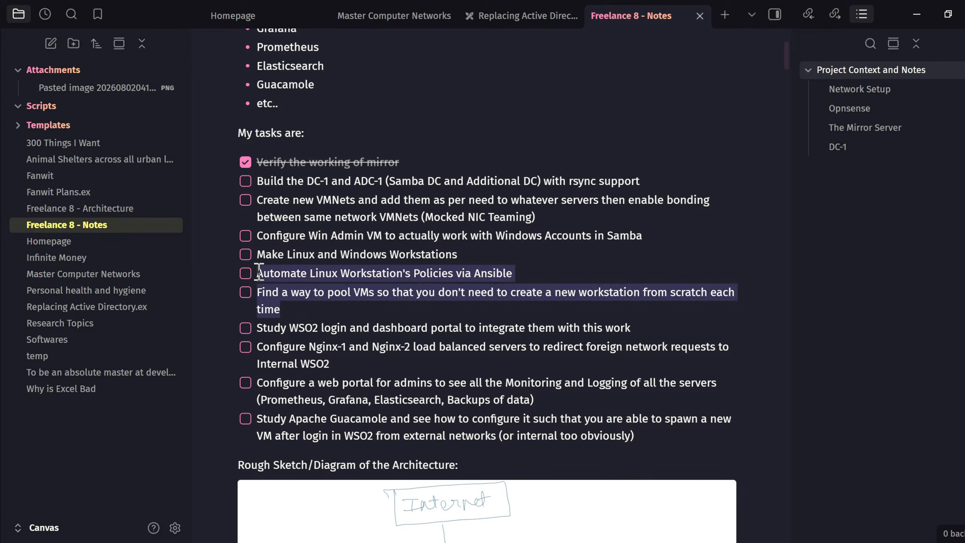
left_click(426, 280)
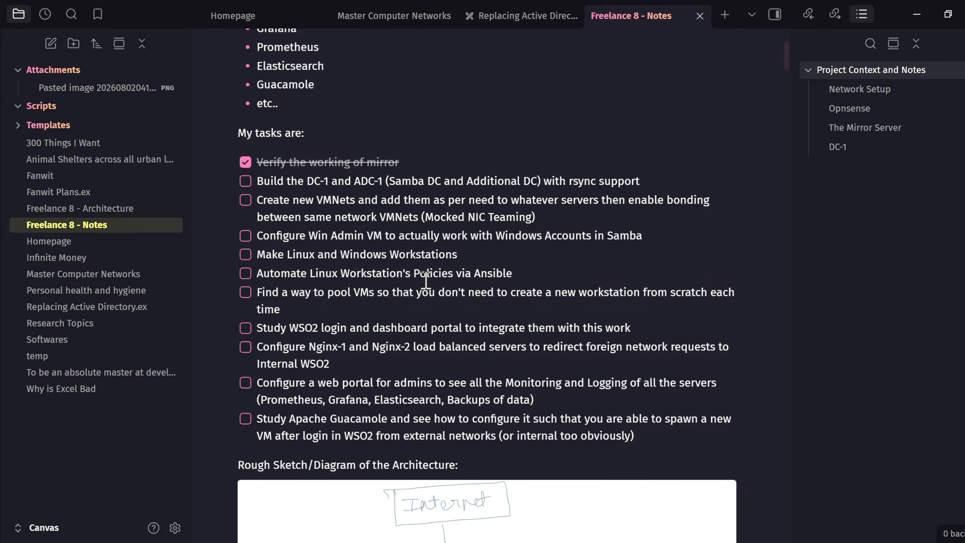
mouse_move(473, 255)
left_mouse_down()
mouse_move(245, 266)
mouse_move(282, 255)
mouse_move(458, 251)
left_mouse_up()
left_click(293, 260)
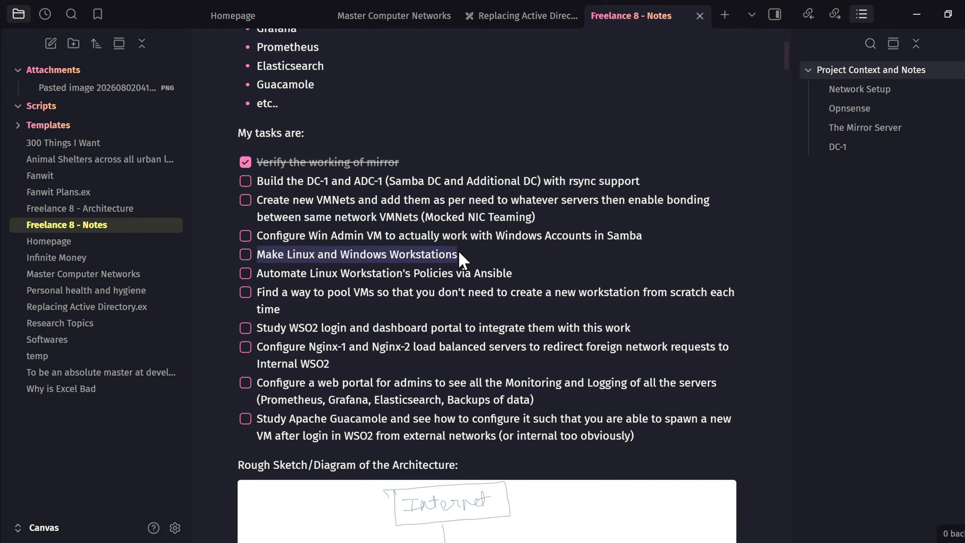
left_click(462, 253)
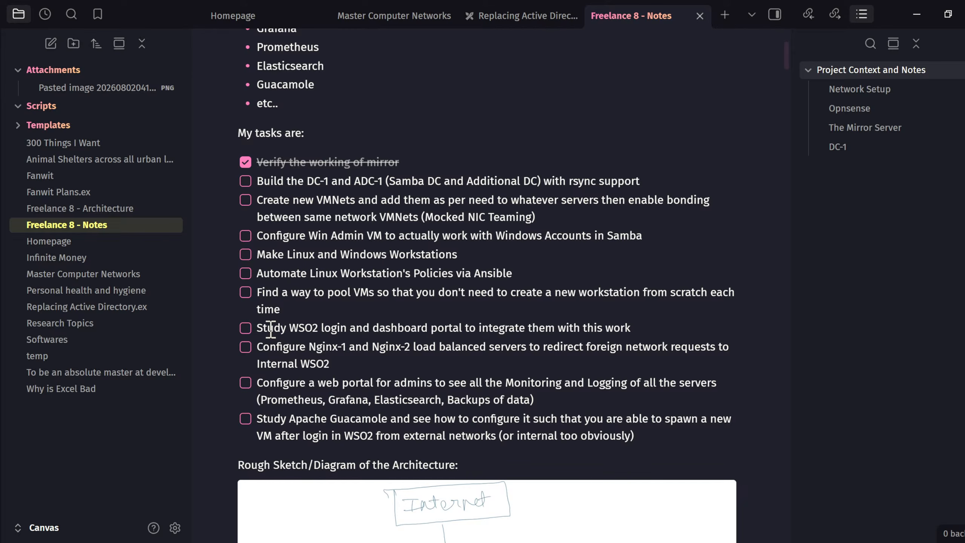
left_click_drag(255, 327, 422, 328)
left_click(358, 330)
left_click_drag(341, 329, 590, 328)
left_click_drag(463, 324, 255, 327)
left_click(641, 324)
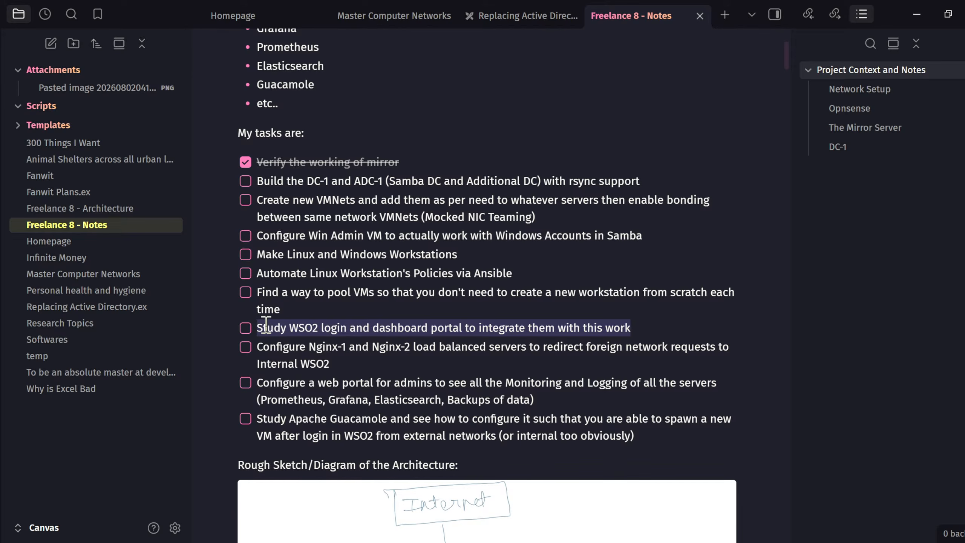
left_click(317, 327)
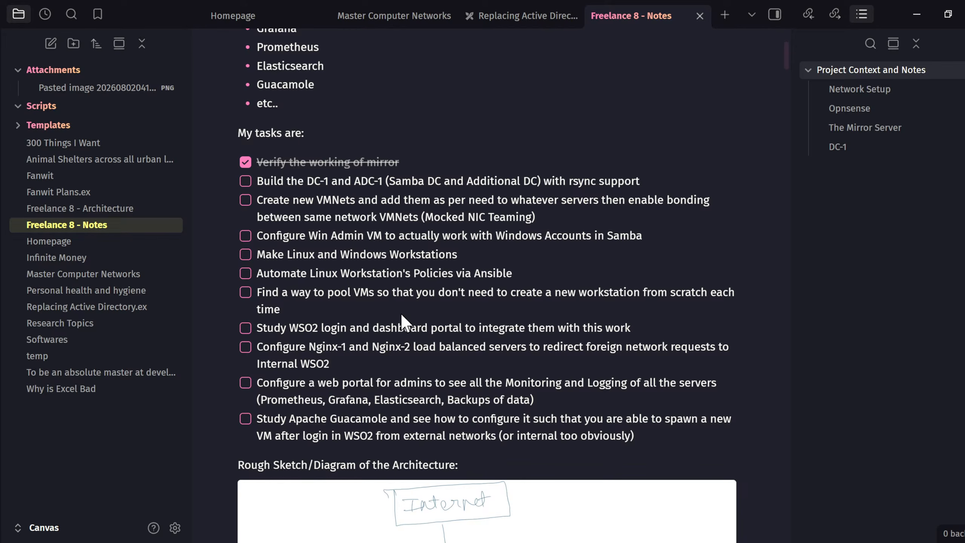
scroll(407, 314, "down", 15)
scroll(401, 314, "down", 20)
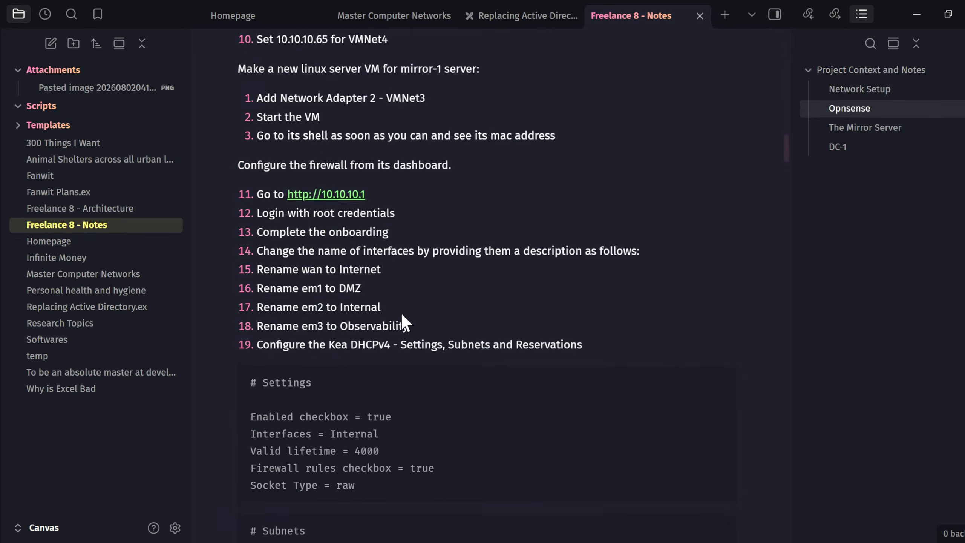
scroll(403, 322, "down", 20)
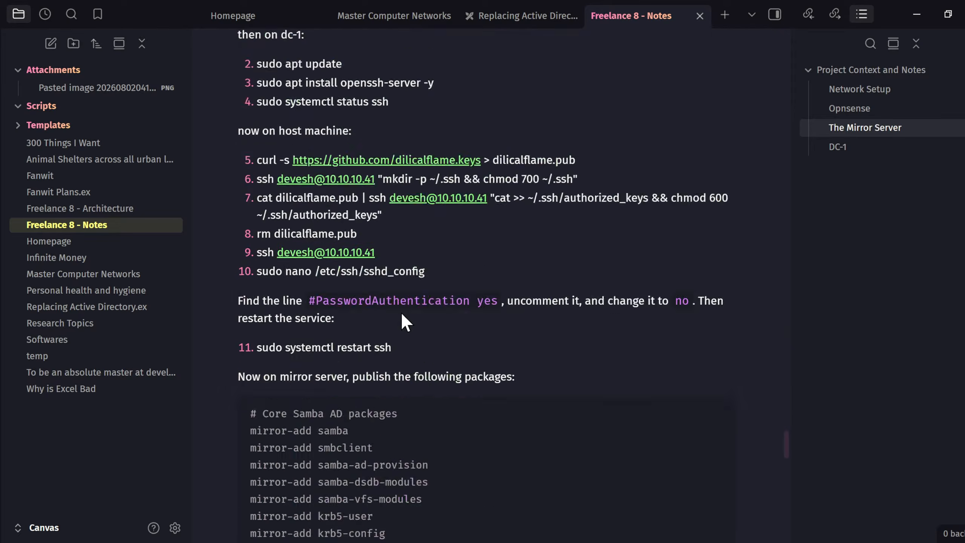
scroll(403, 321, "up", 5)
scroll(402, 314, "up", 10)
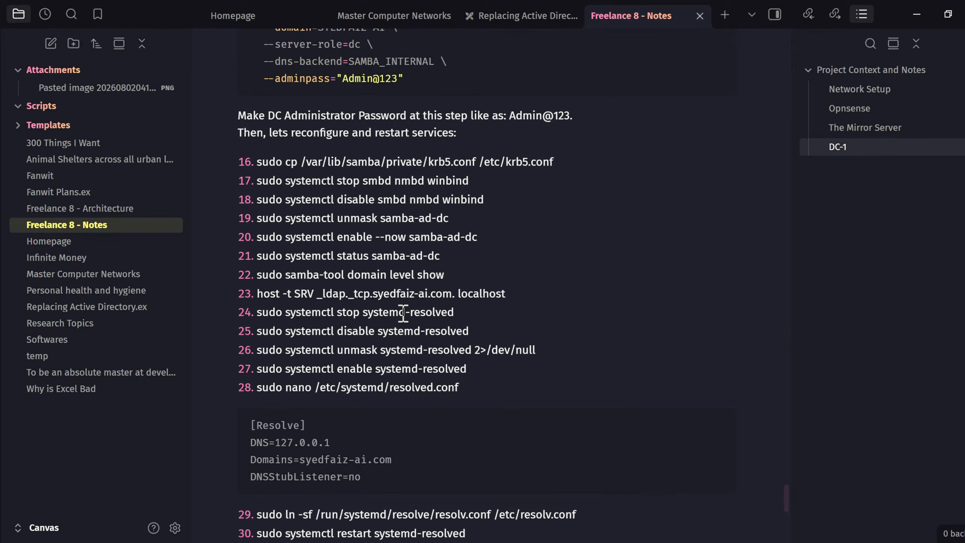
scroll(402, 314, "down", 15)
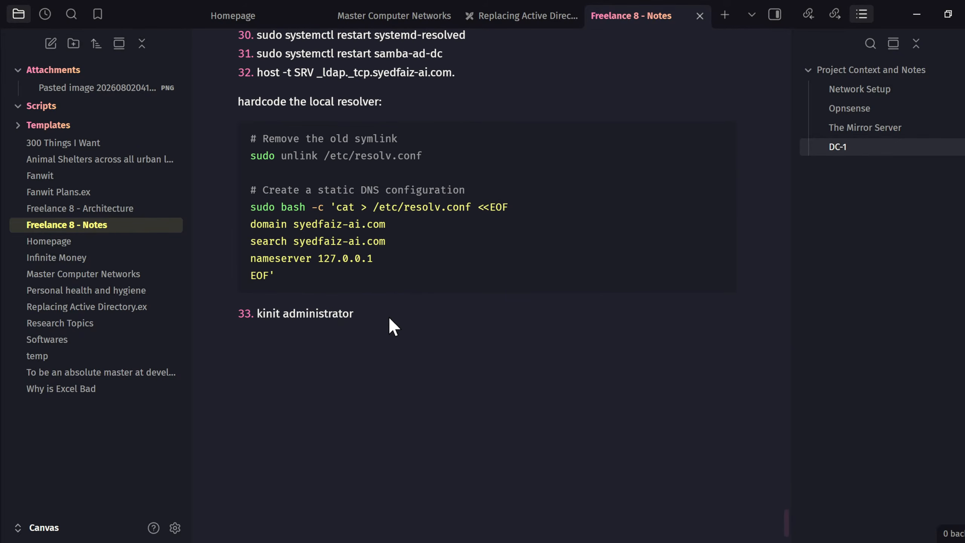
left_click_drag(388, 316, 319, 241)
scroll(321, 241, "up", 20)
scroll(319, 240, "up", 5)
scroll(319, 240, "down", 20)
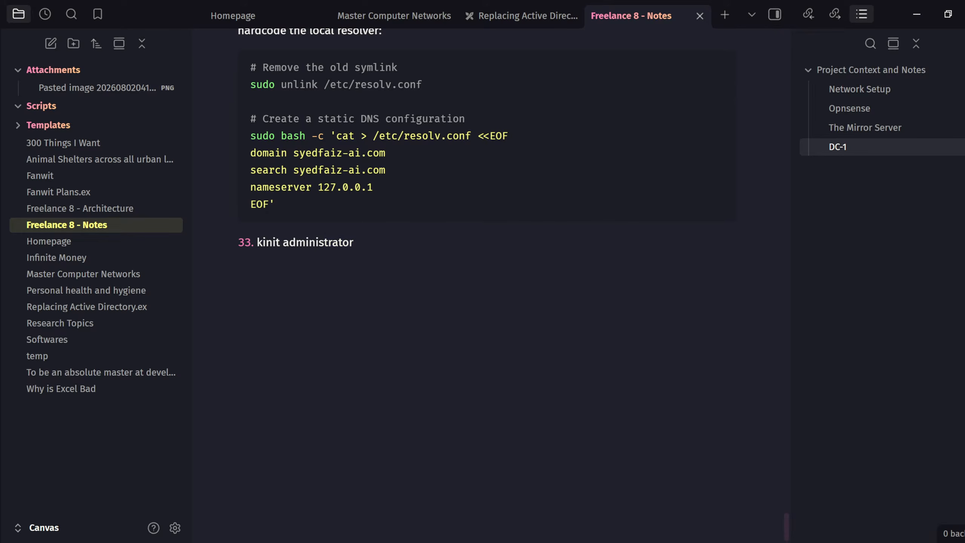
left_click_drag(786, 533, 782, 34)
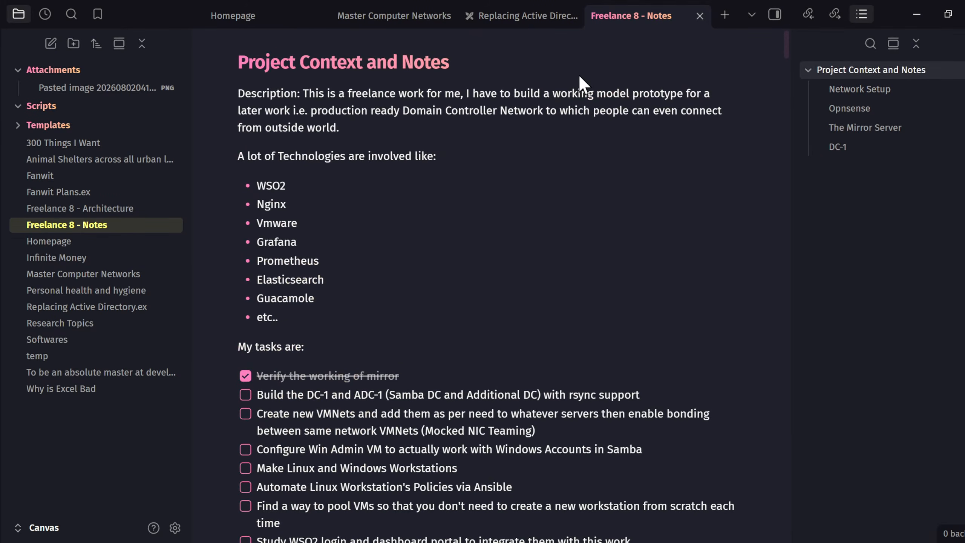
- Export Freelance 8 - Notes from its tab menu as a default A4 PDF to Downloads
right_click(631, 14)
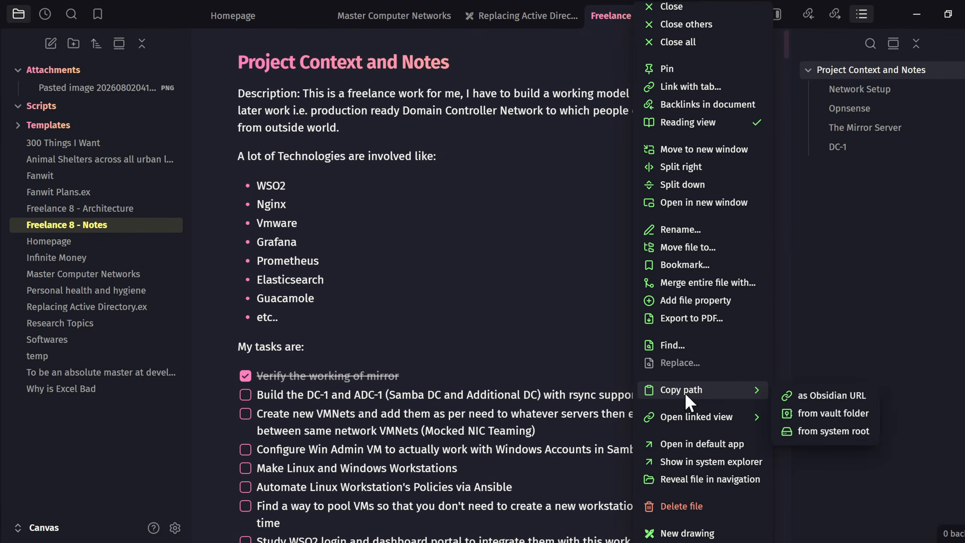
left_click(697, 318)
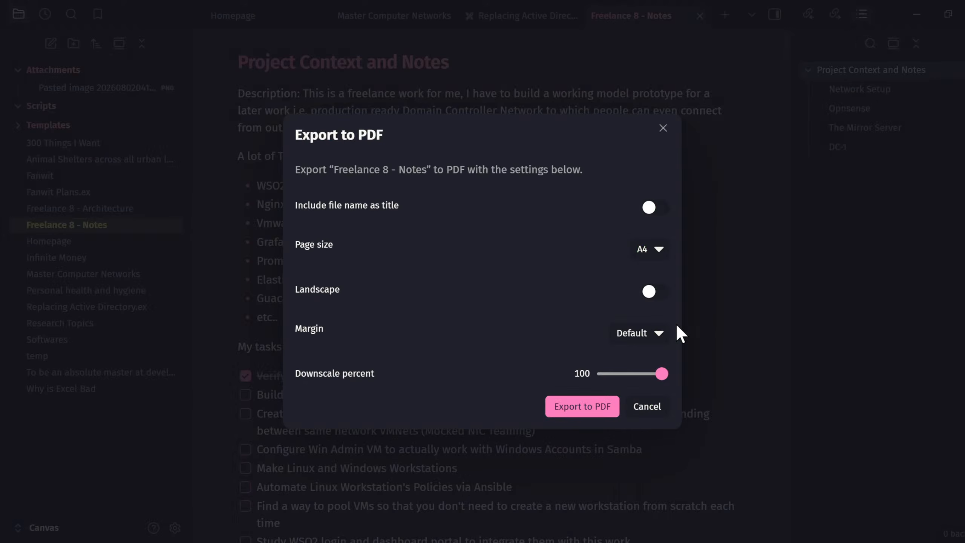
left_click(581, 407)
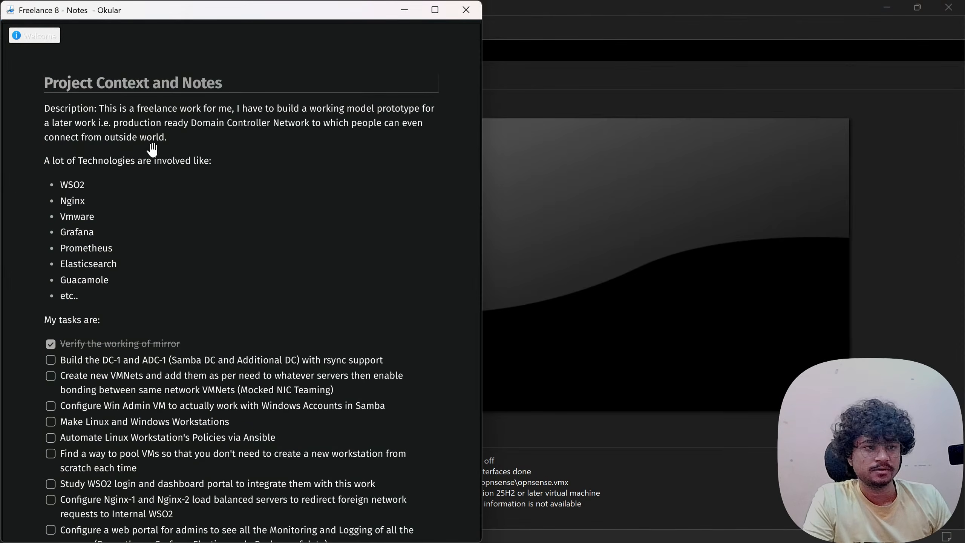
- Maximize Okular and scroll the notes PDF to steps 29–32 and the hardcode-local-resolver block
mouse_move(211, 14)
left_mouse_down()
mouse_move(231, 18)
mouse_move(209, 17)
left_mouse_up()
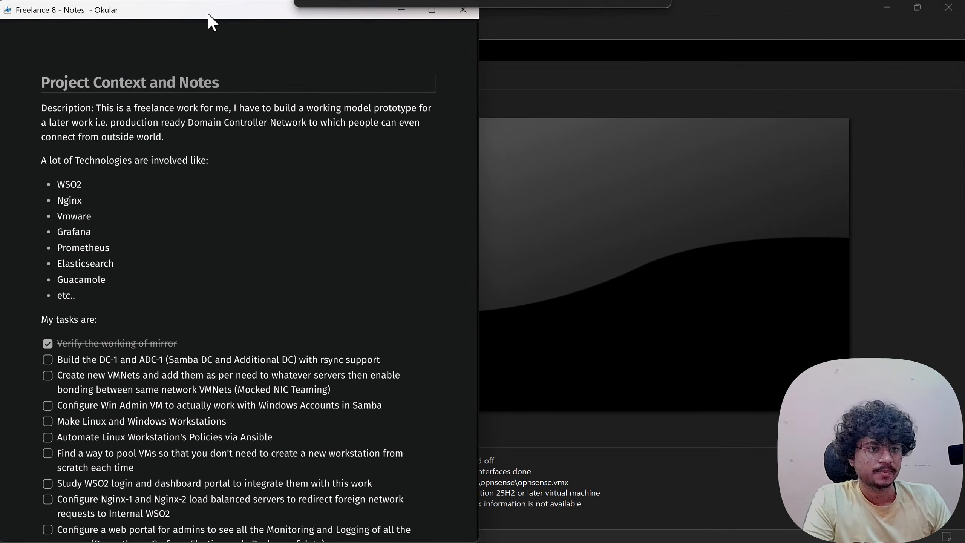
left_click(436, 14)
scroll(300, 304, "up", 6)
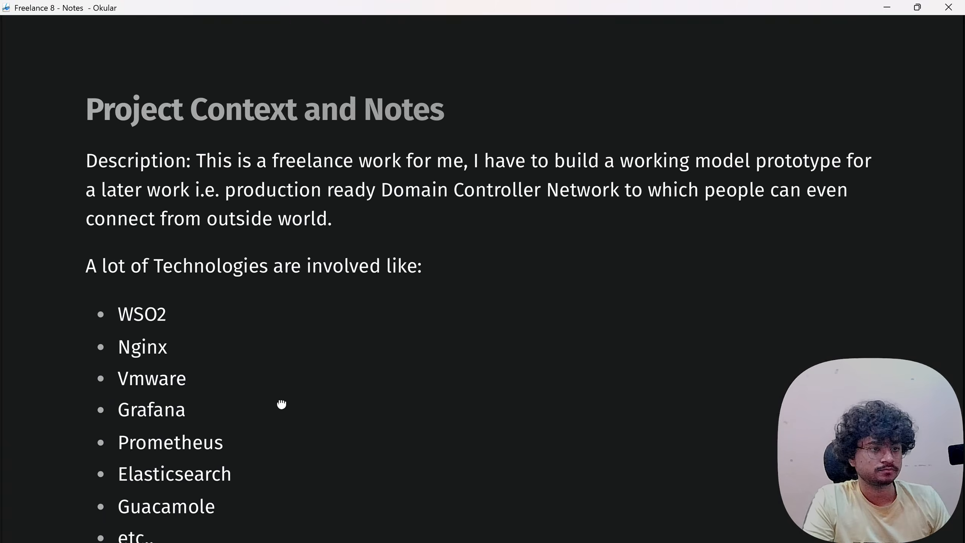
scroll(281, 338, "down", 20)
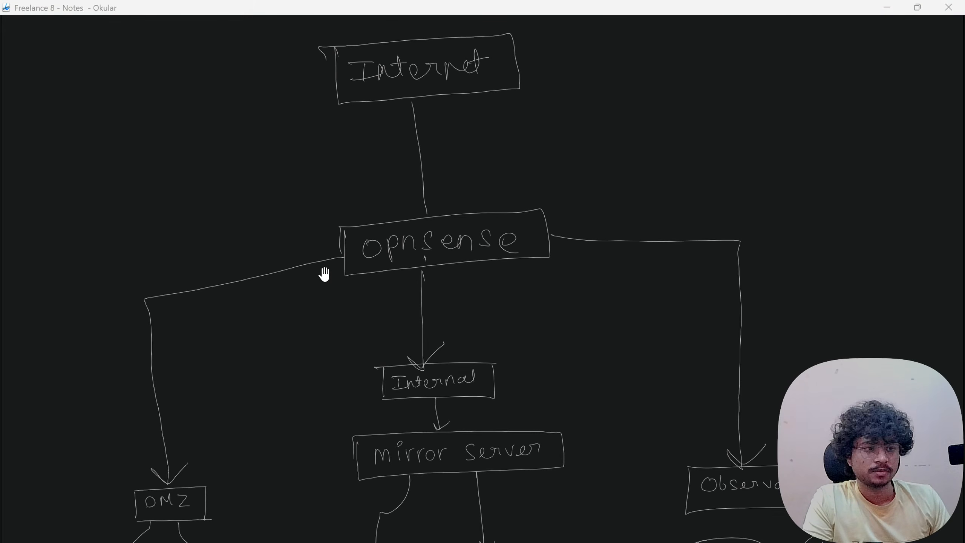
scroll(252, 233, "down", 20)
scroll(253, 235, "down", 20)
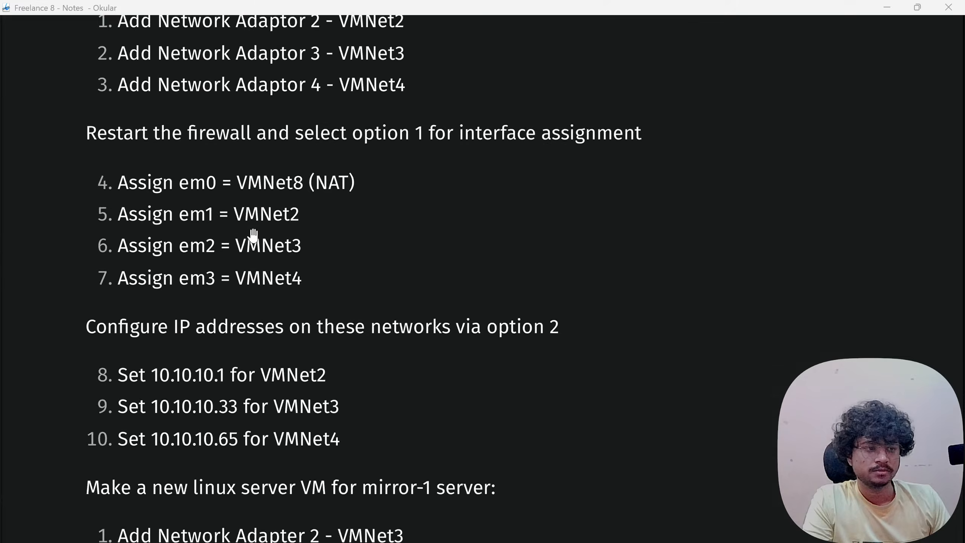
scroll(253, 235, "down", 20)
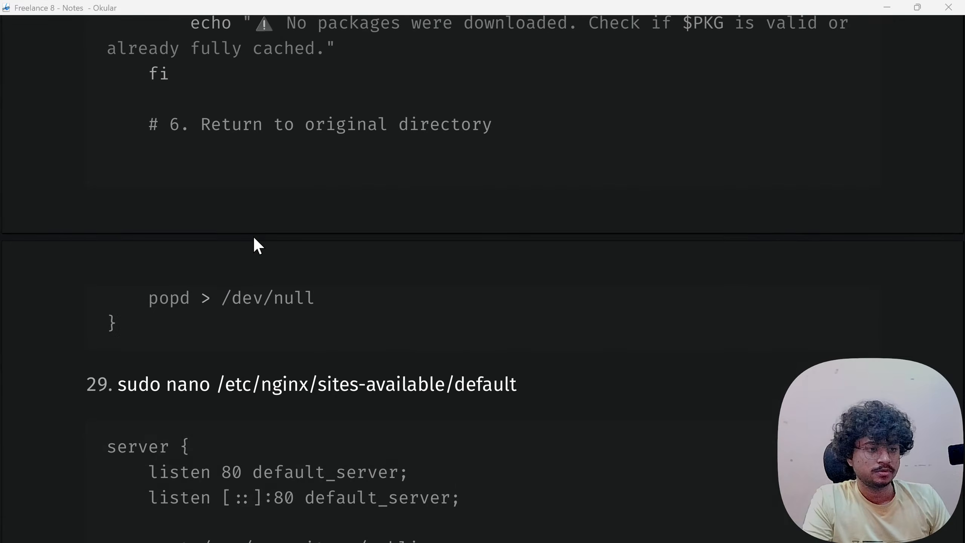
scroll(252, 236, "down", 20)
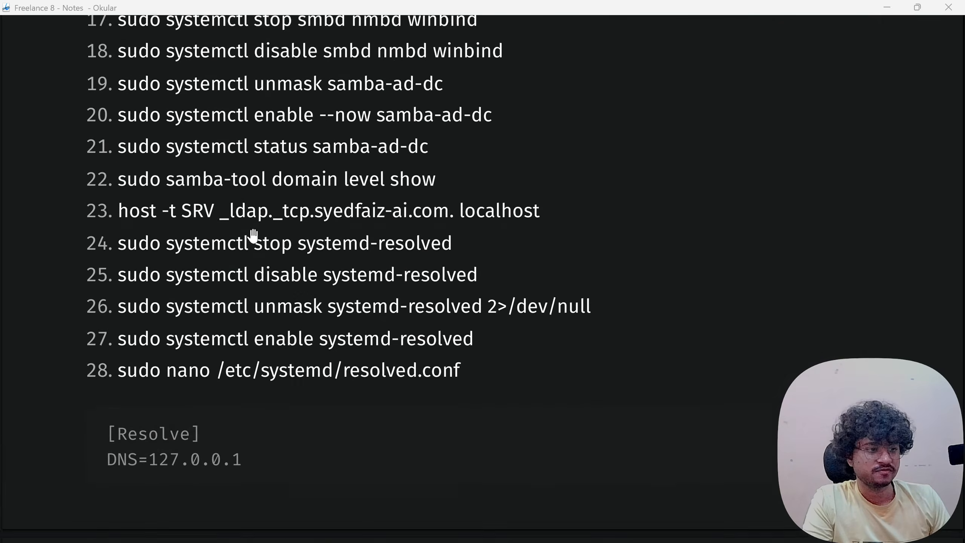
scroll(253, 236, "up", 2)
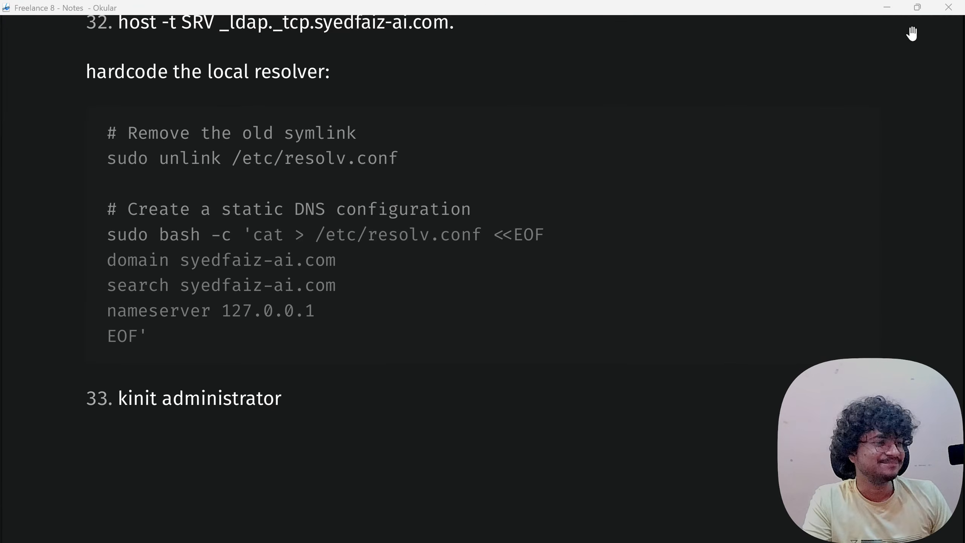
left_click_drag(400, 94, 350, 305)
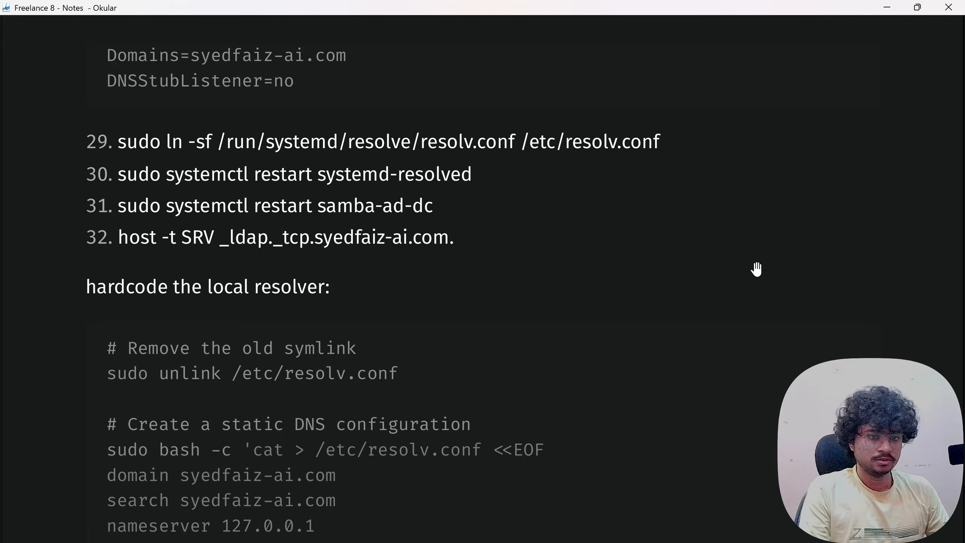
- Close the Okular PDF viewer and switch to the Google Gemini window
left_click(936, 9)
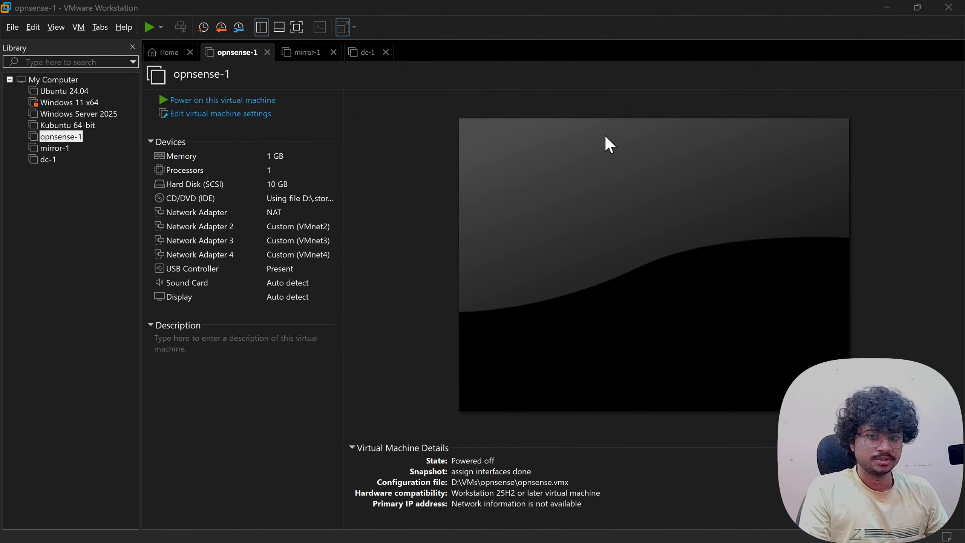
key("super+Tab")
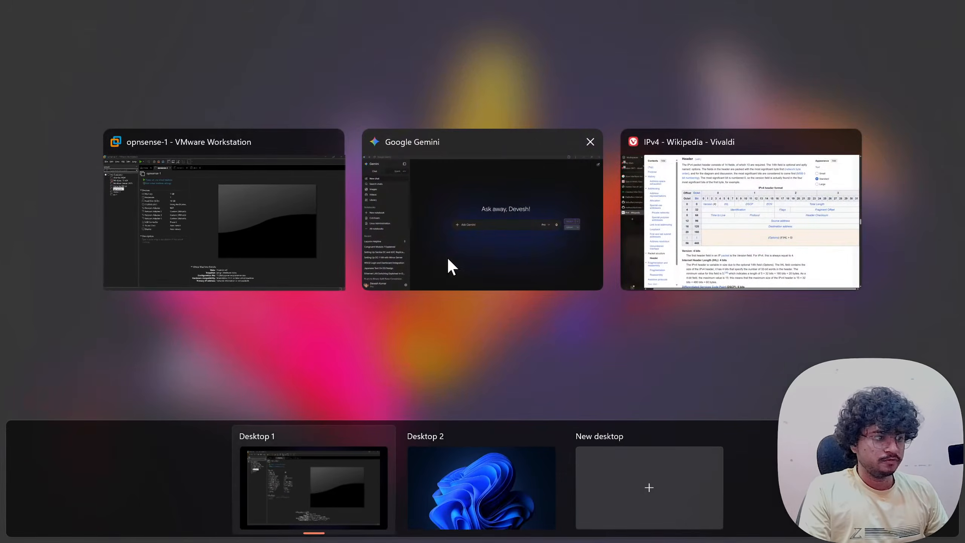
left_click(488, 243)
- Upload Freelance 8 - Notes.pdf from Downloads as an attachment to the prompt
left_click(378, 284)
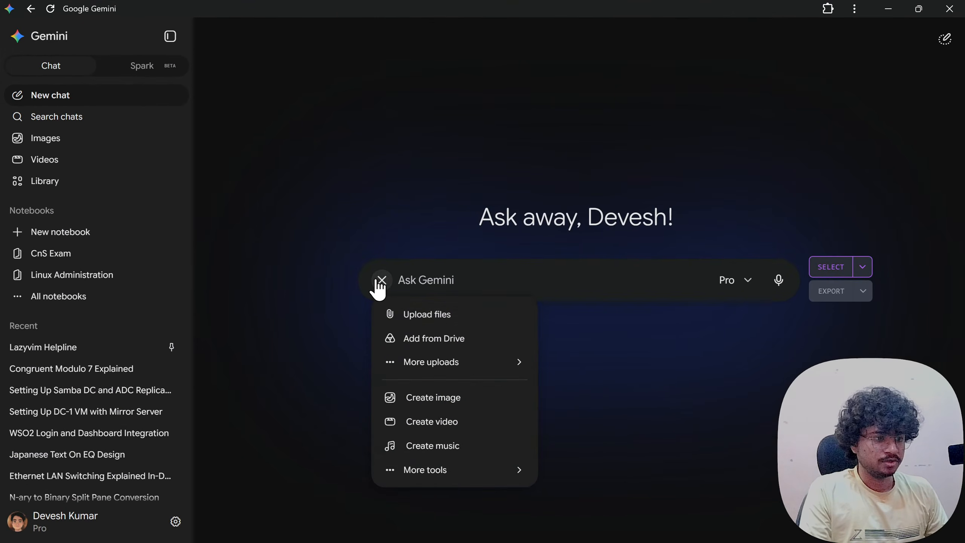
left_click(396, 314)
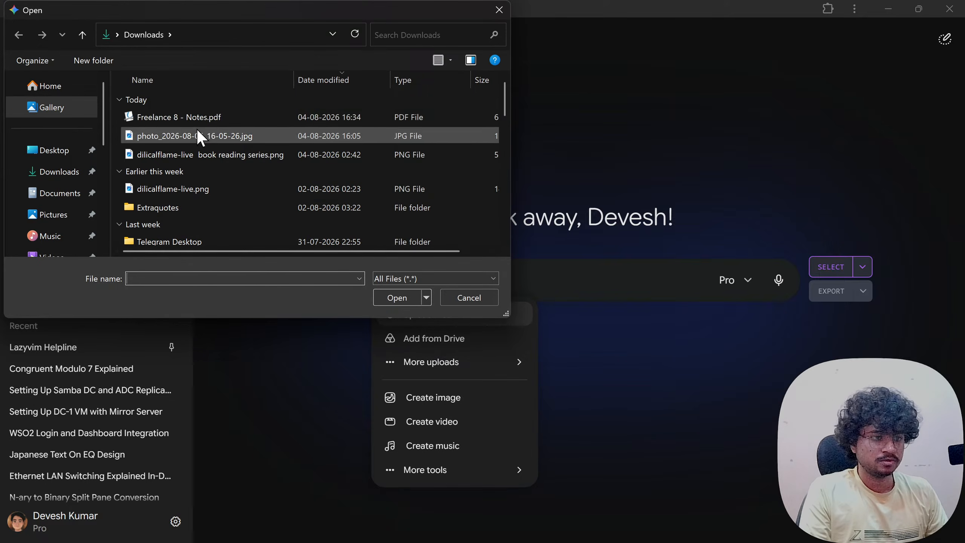
left_click(198, 117)
left_click(397, 297)
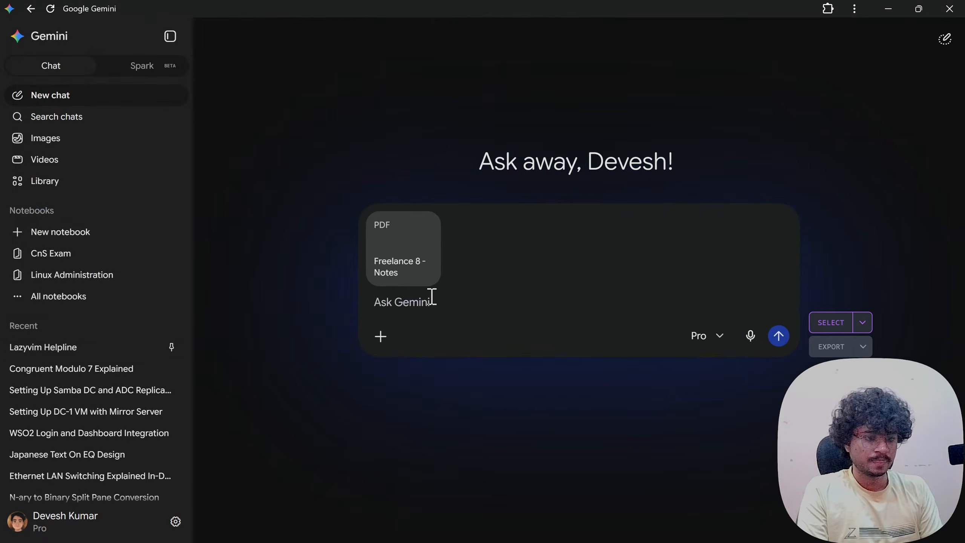
- Write a prompt asking to configure an ADC with rsync support, thinking deeply, with precise steps
type("help setup")
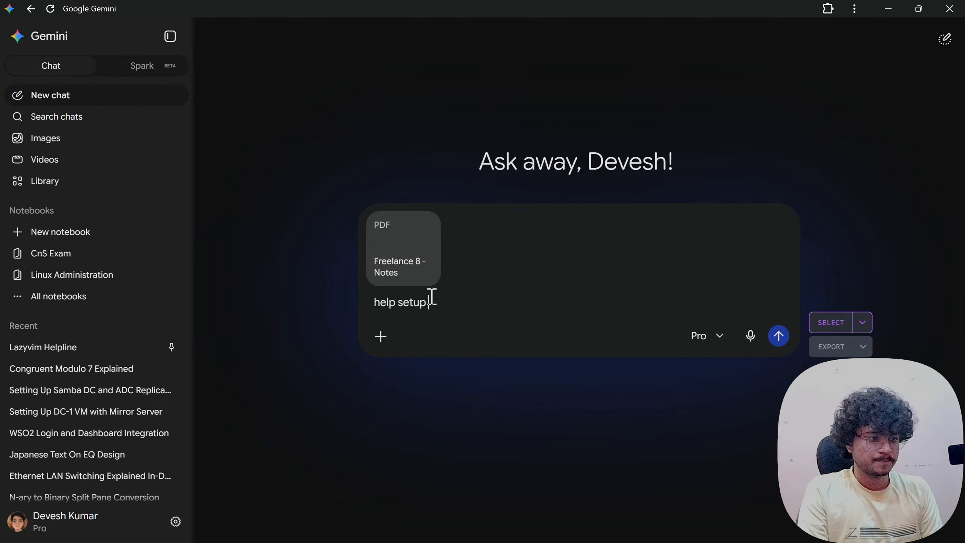
type(" text task in")
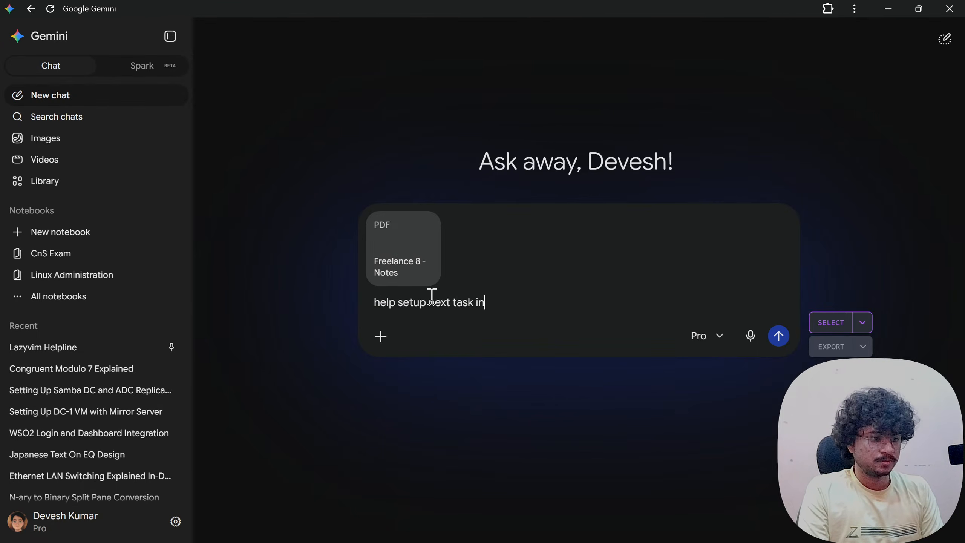
type(" the line, i.,e")
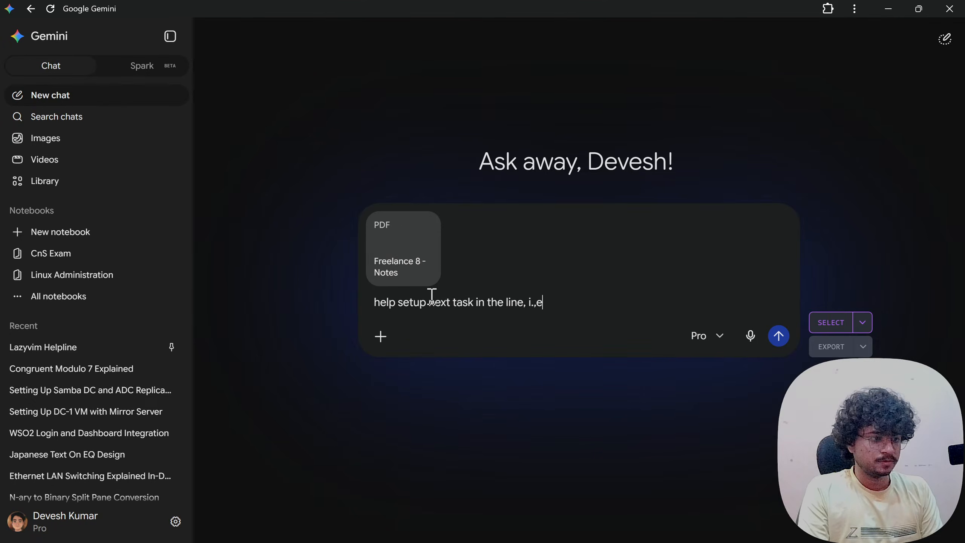
key("BackSpace")
key("BackSpace")
type("e. configure ")
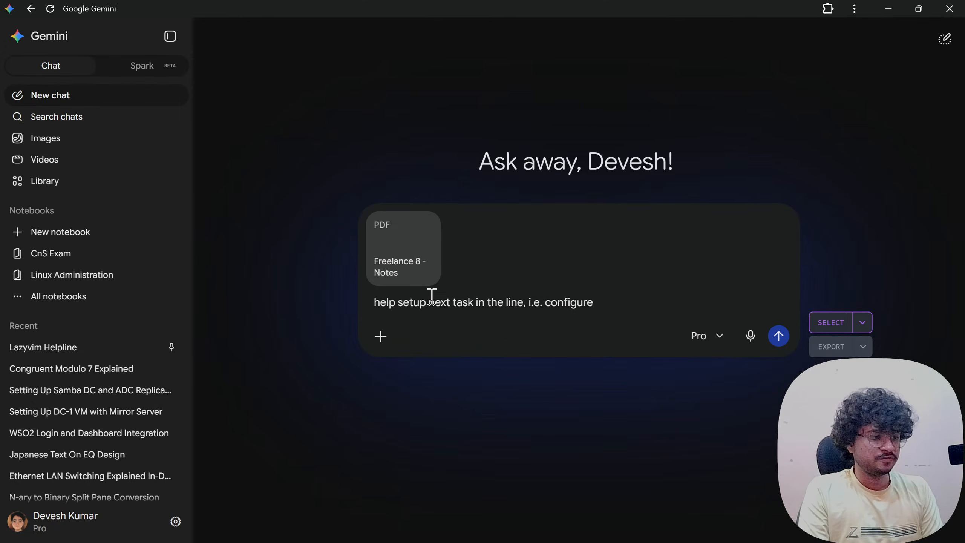
type("ADC")
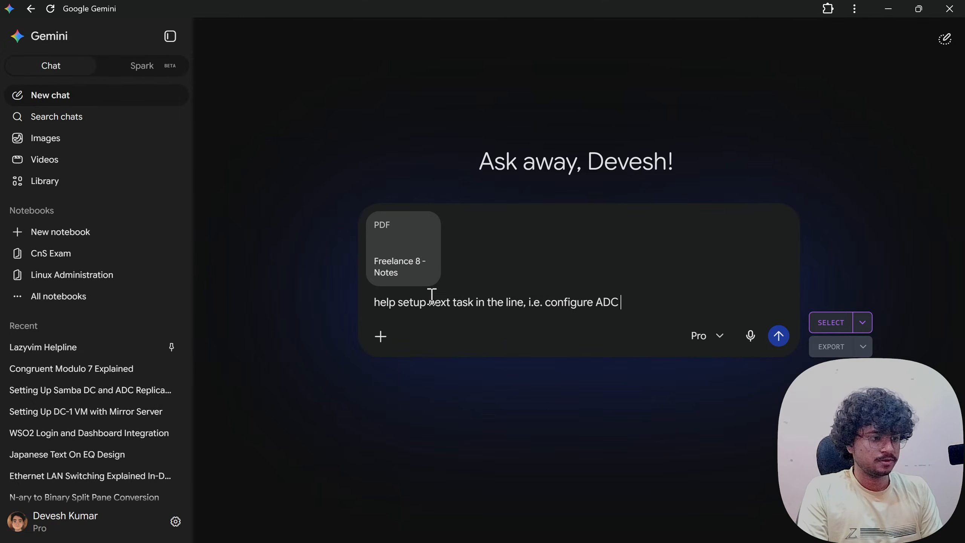
type(" (A")
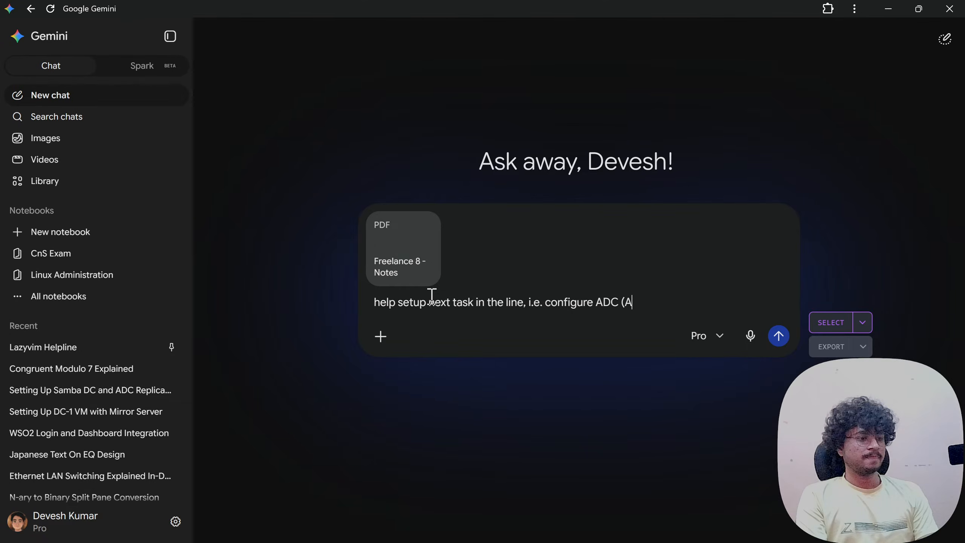
type("dditional Doma")
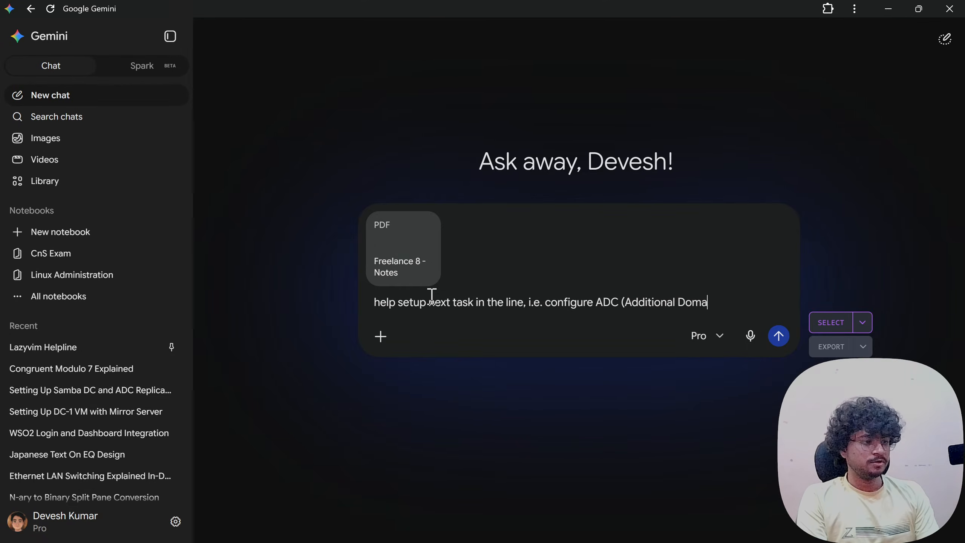
type("in Controller")
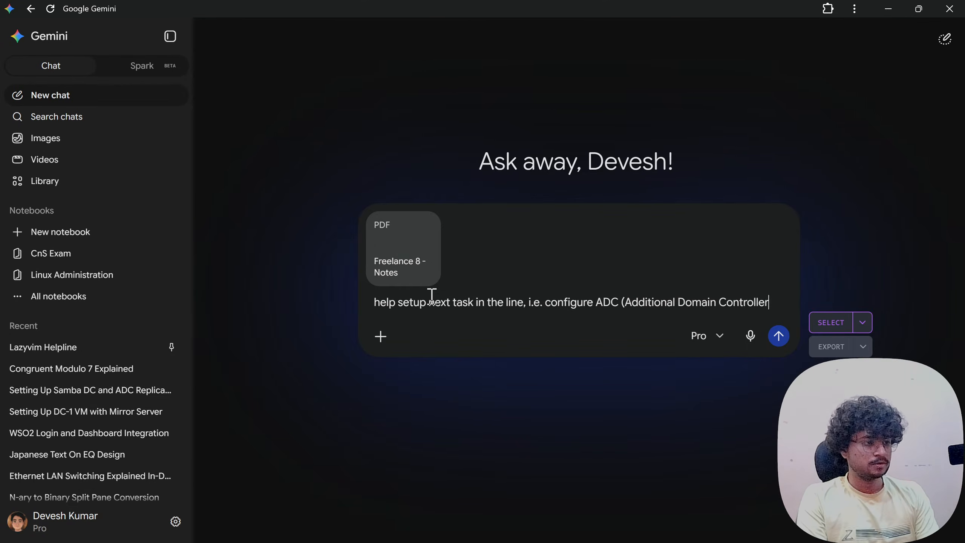
type(") with rs")
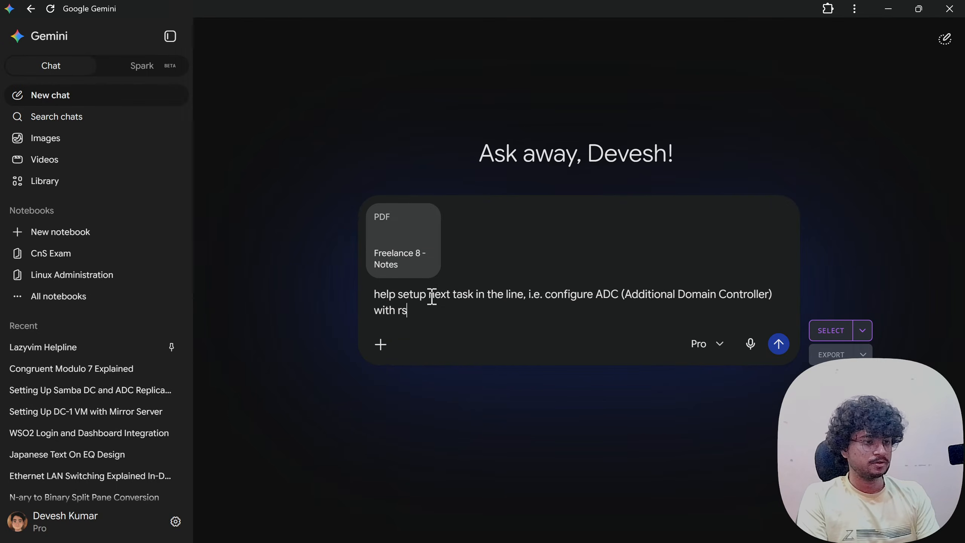
type("ync support.")
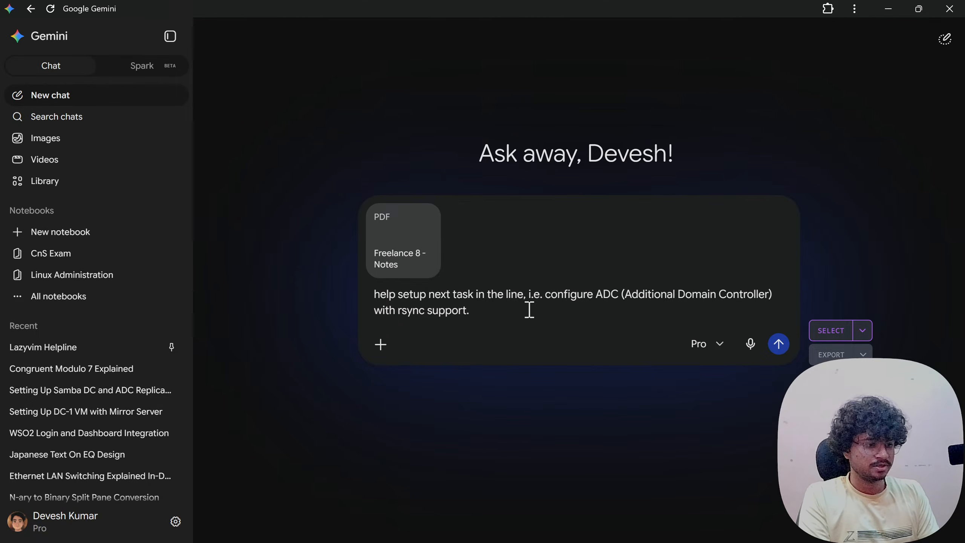
type("Give very preci")
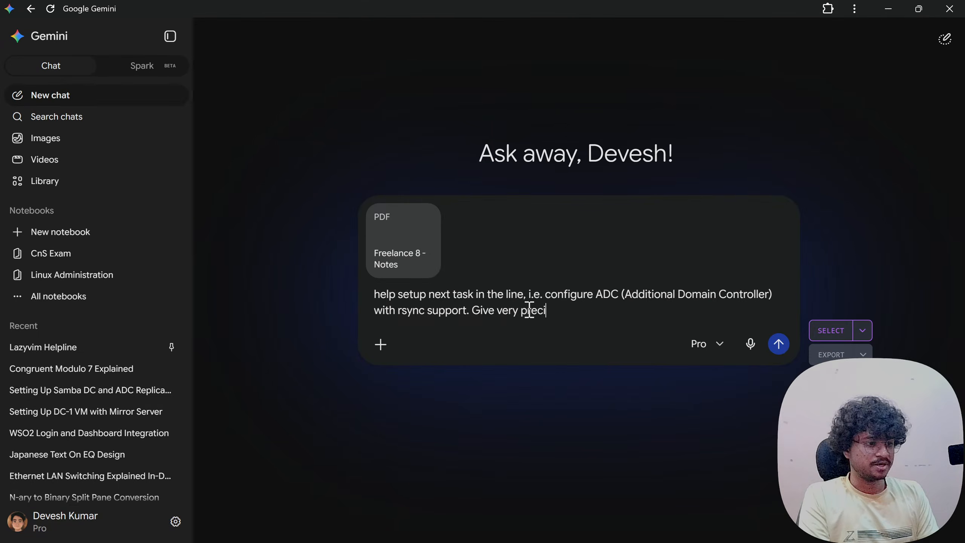
type("se")
key("ctrl+BackSpace")
key("ctrl+BackSpace")
key("ctrl+BackSpace")
type("Think d")
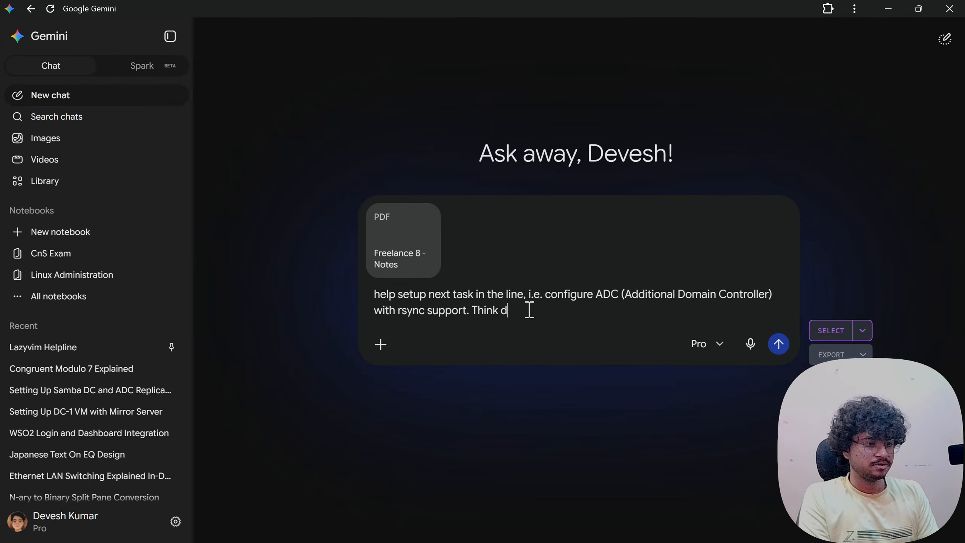
type("eeply and")
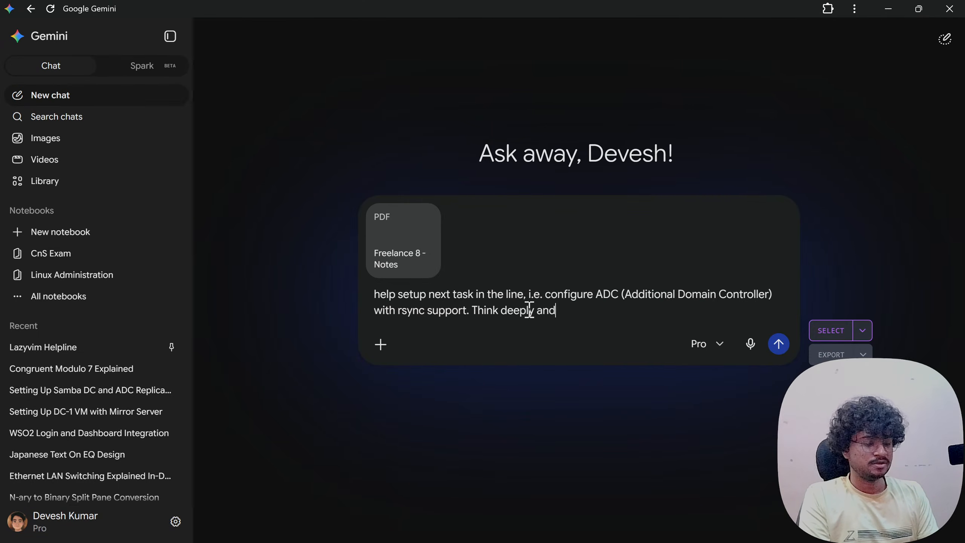
type(" give me pre")
key("BackSpace")
key("BackSpace")
type("pre")
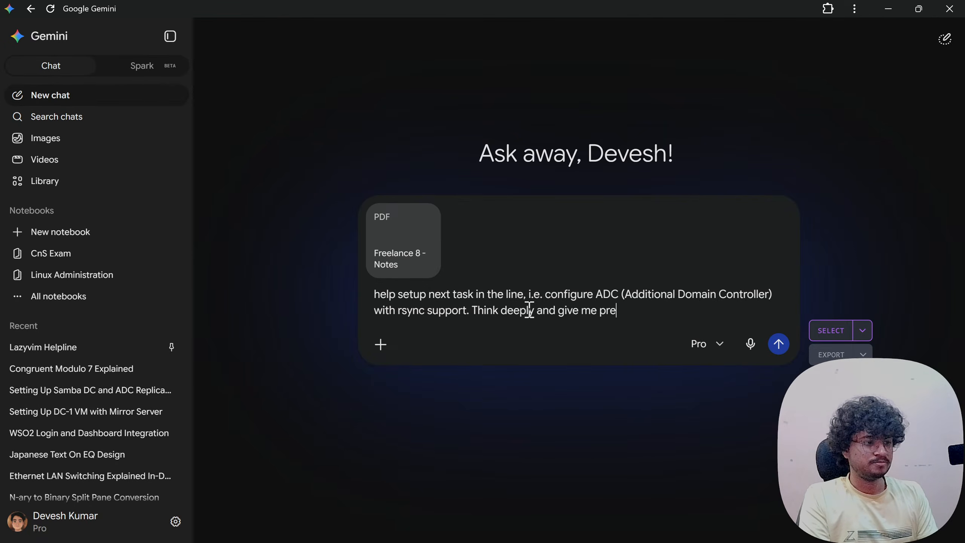
type("cise steps")
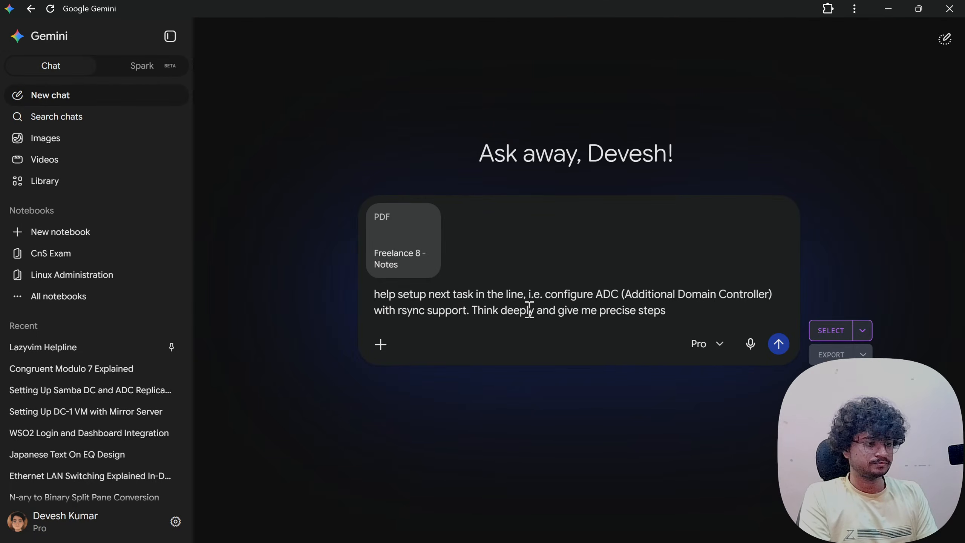
type(".")
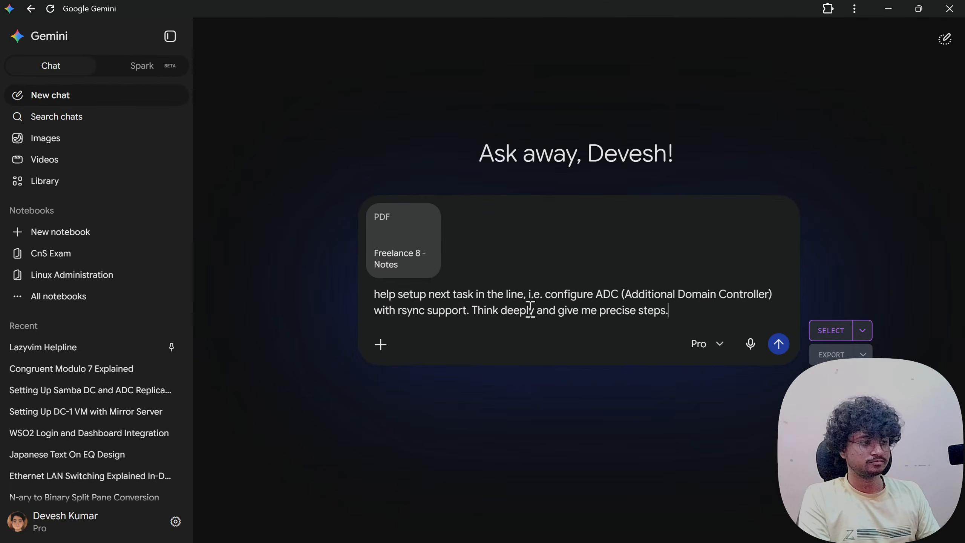
- Switch the model to Pro Extended thinking and submit the prompt with the notes
left_click(699, 344)
left_click(655, 509)
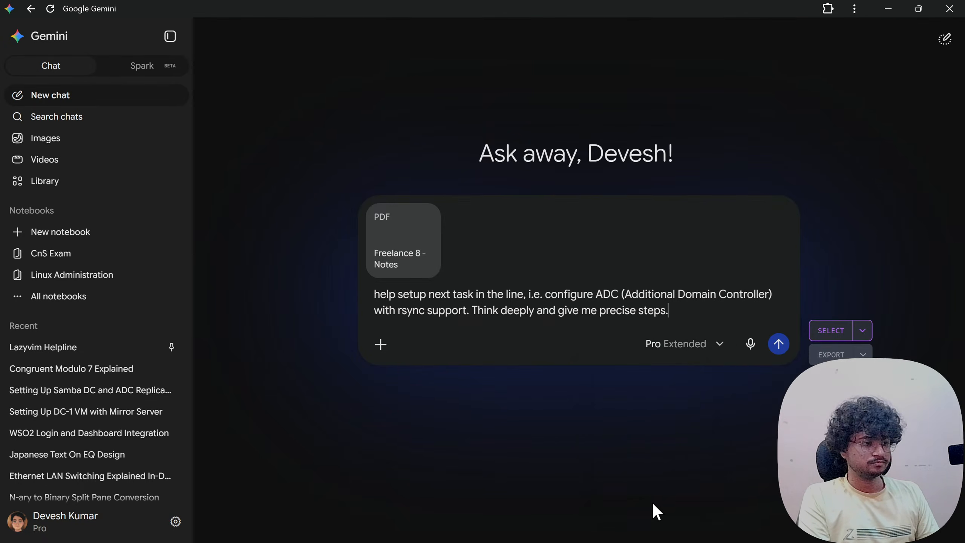
left_click(779, 344)
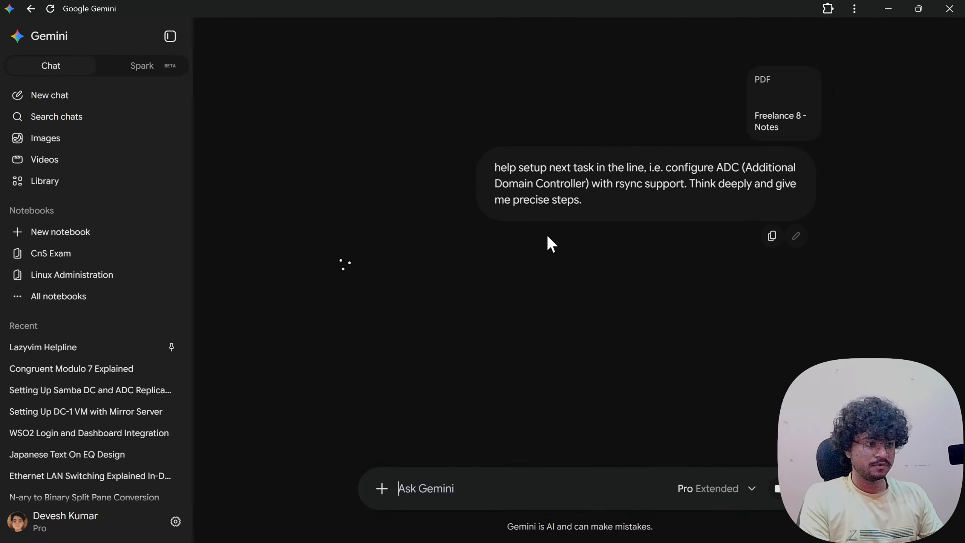
- Back in VMware Workstation, power on the opnsense-1, mirror-1 and dc-1 virtual machines
key("super+Tab")
left_click(517, 183)
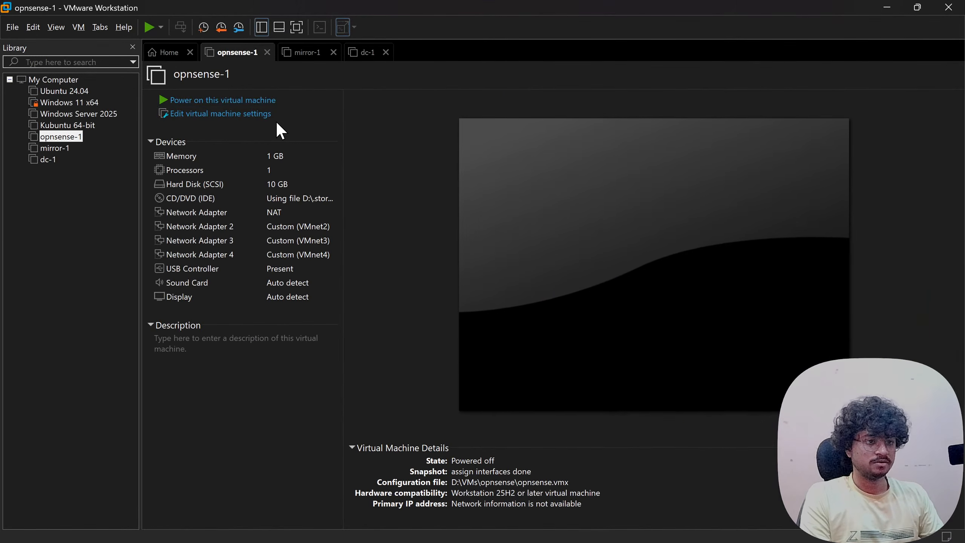
left_click(223, 100)
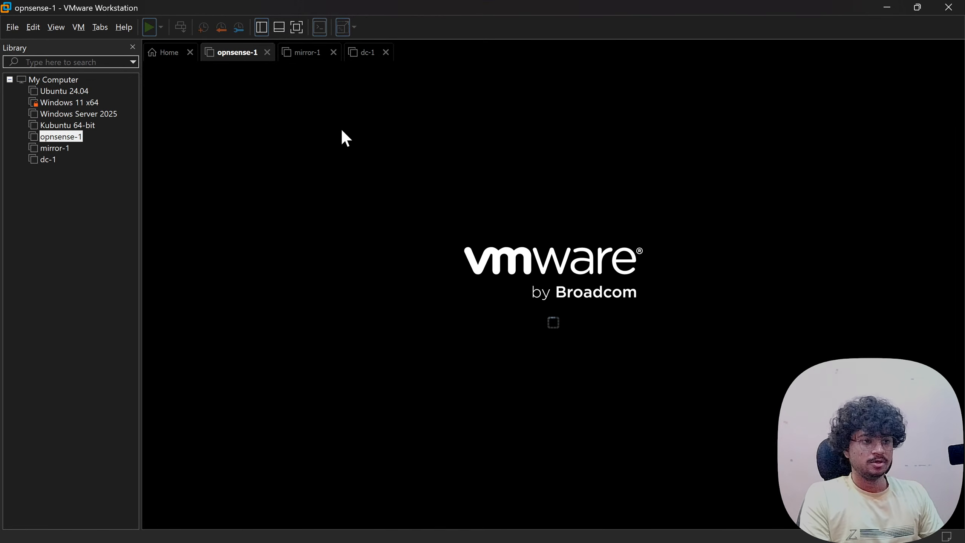
left_click(303, 53)
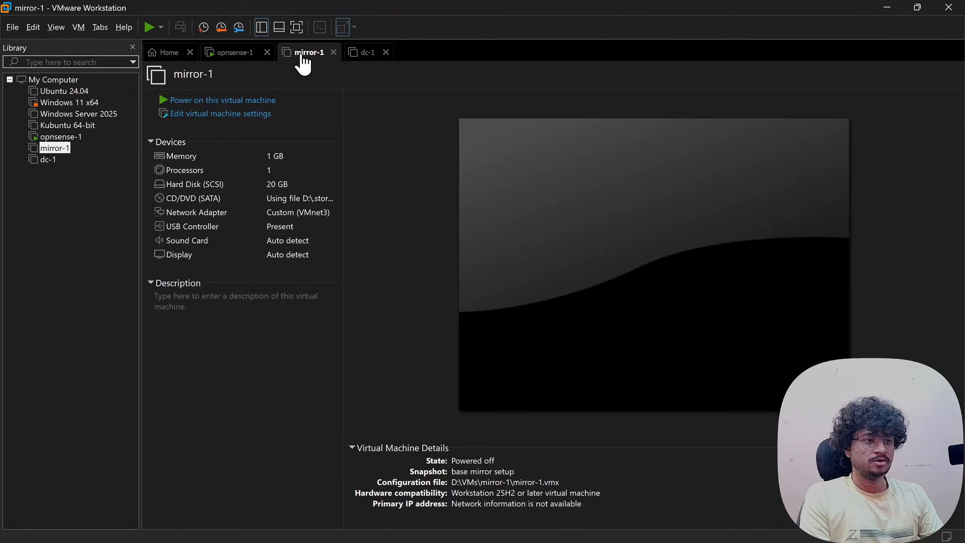
left_click(244, 100)
left_click(365, 53)
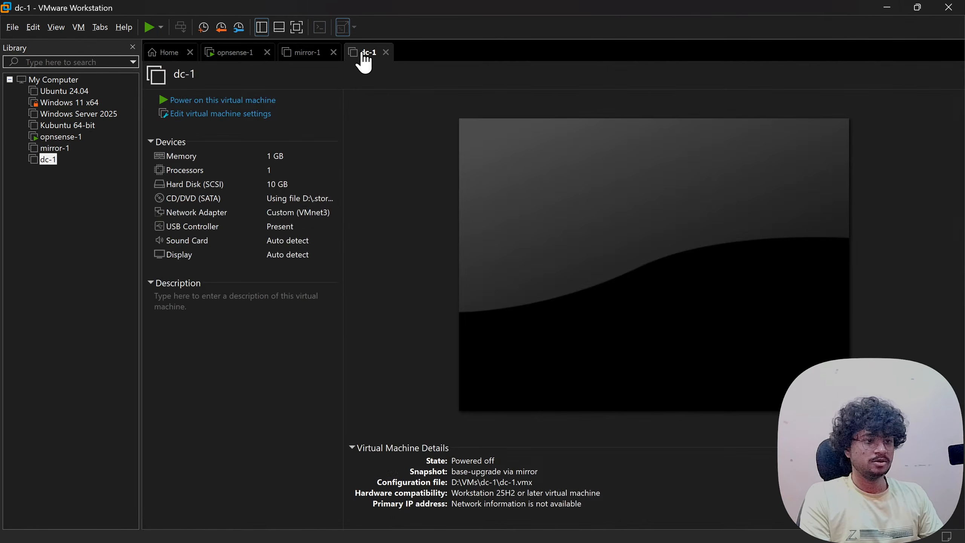
left_click(249, 101)
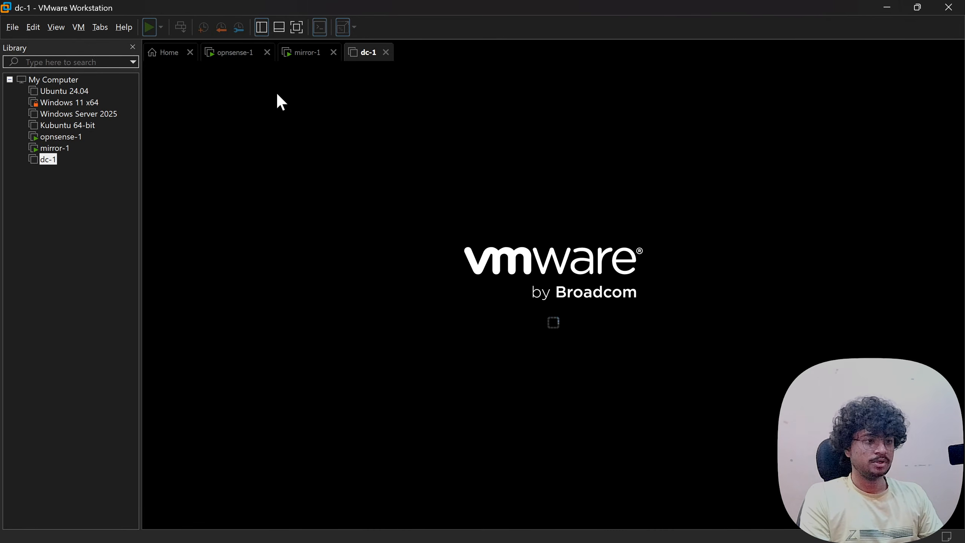
- Flip between the opnsense-1, mirror-1 and dc-1 consoles to watch them boot
left_click(234, 61)
left_click(291, 63)
left_click(361, 64)
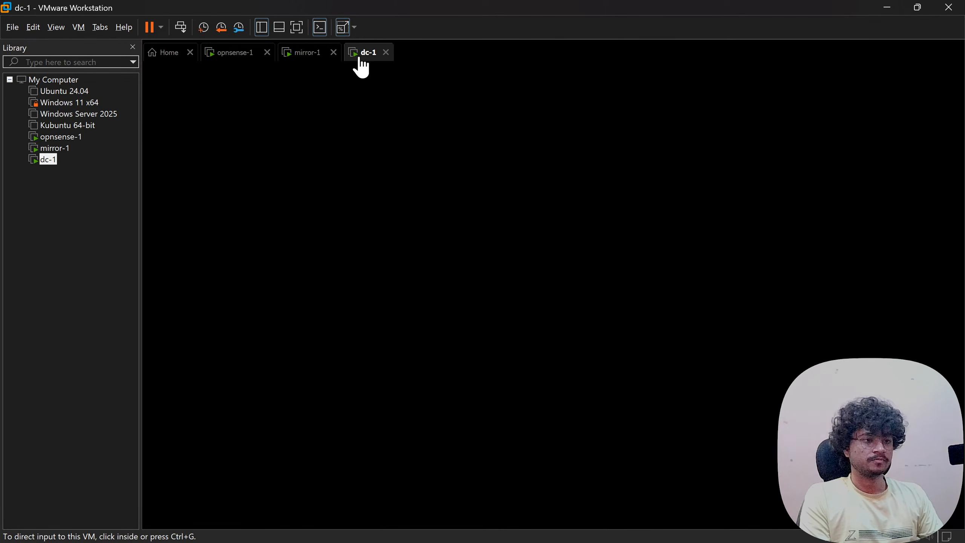
left_click(238, 59)
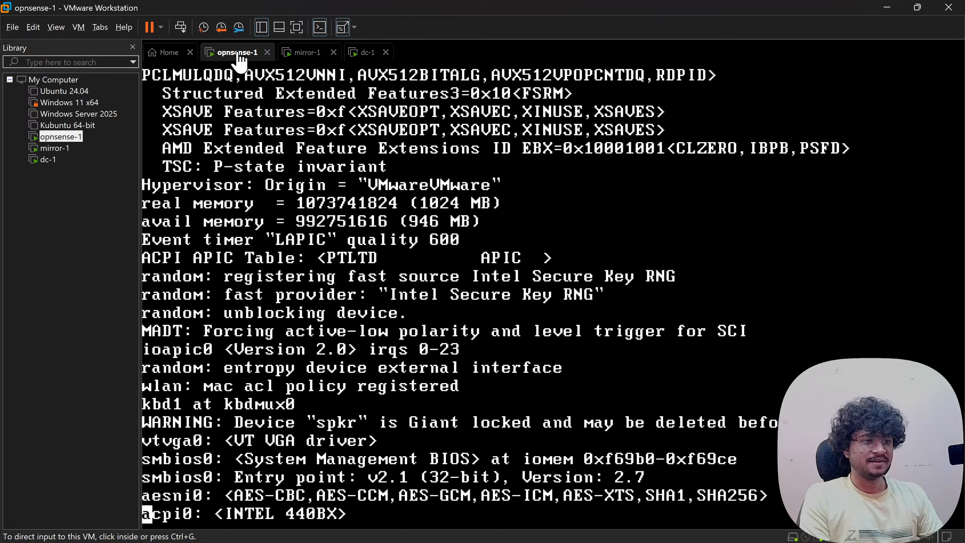
left_click(302, 58)
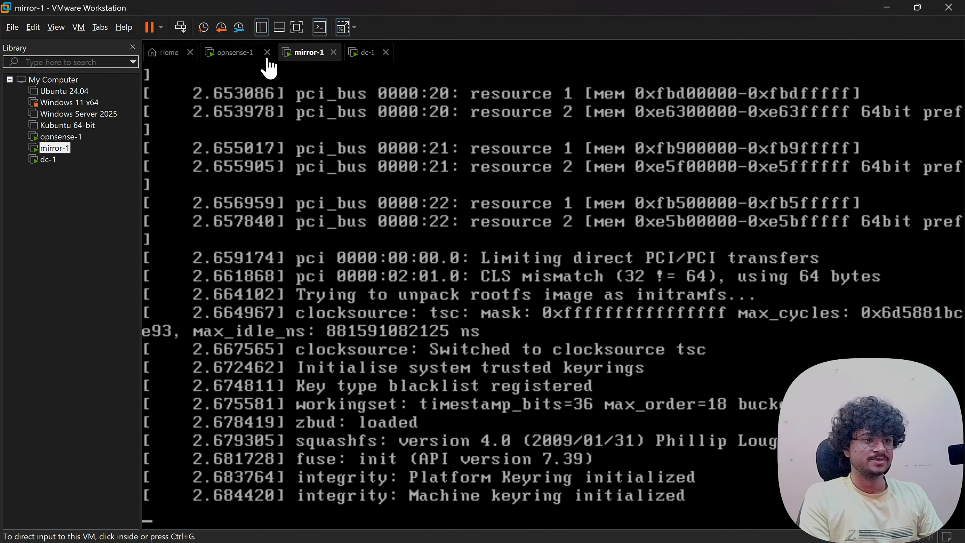
left_click(251, 59)
left_click(302, 58)
left_click(364, 61)
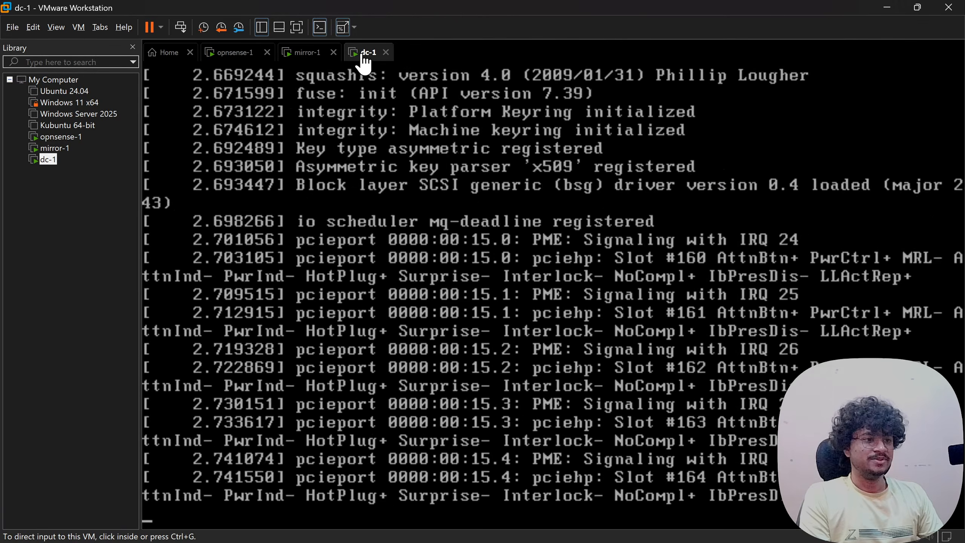
left_click(253, 60)
left_click(295, 63)
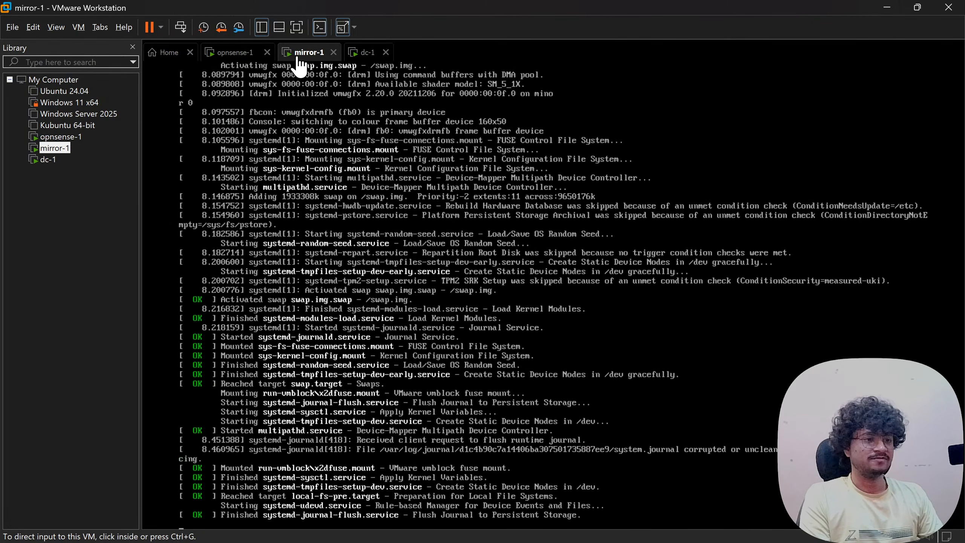
left_click(256, 55)
left_click(298, 57)
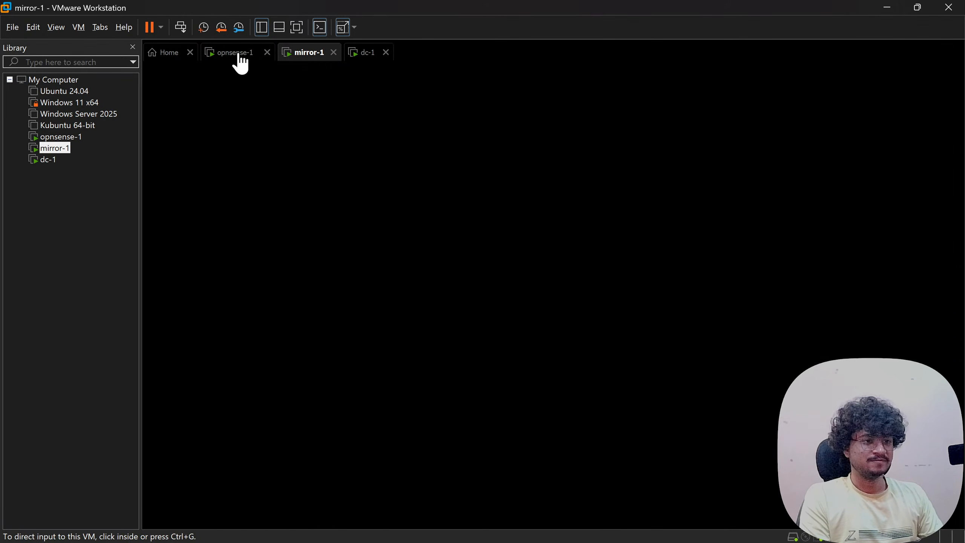
left_click(240, 63)
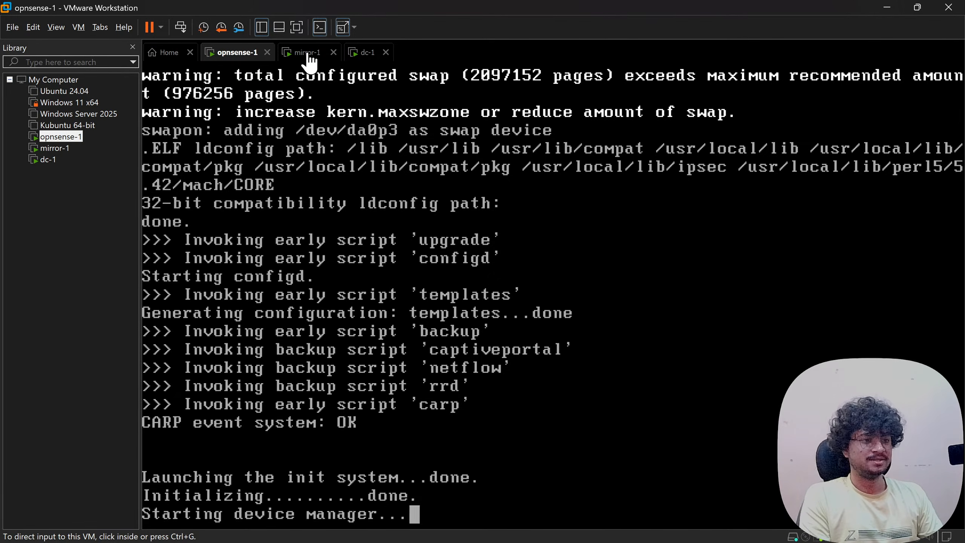
left_click(308, 56)
left_click(366, 57)
left_click(302, 58)
left_click(247, 57)
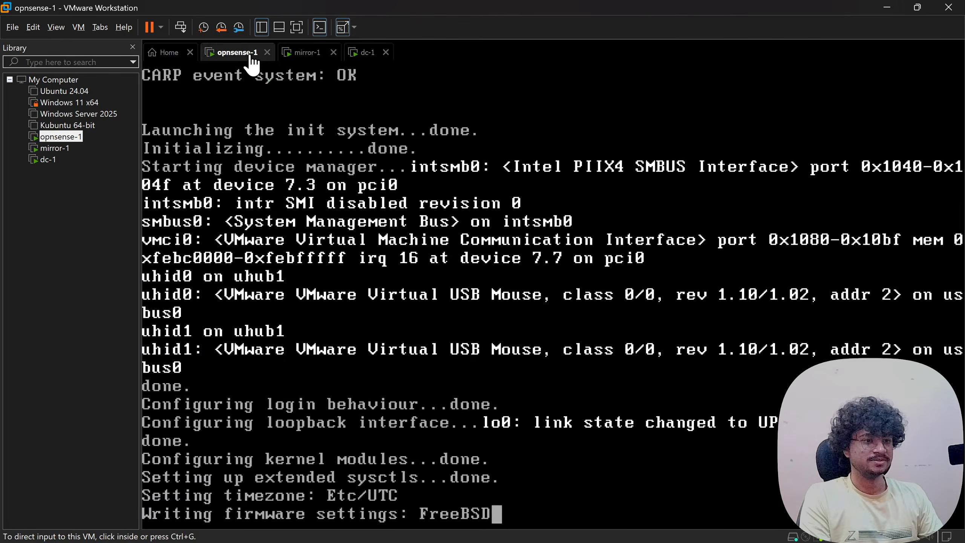
left_click(304, 58)
left_click(364, 63)
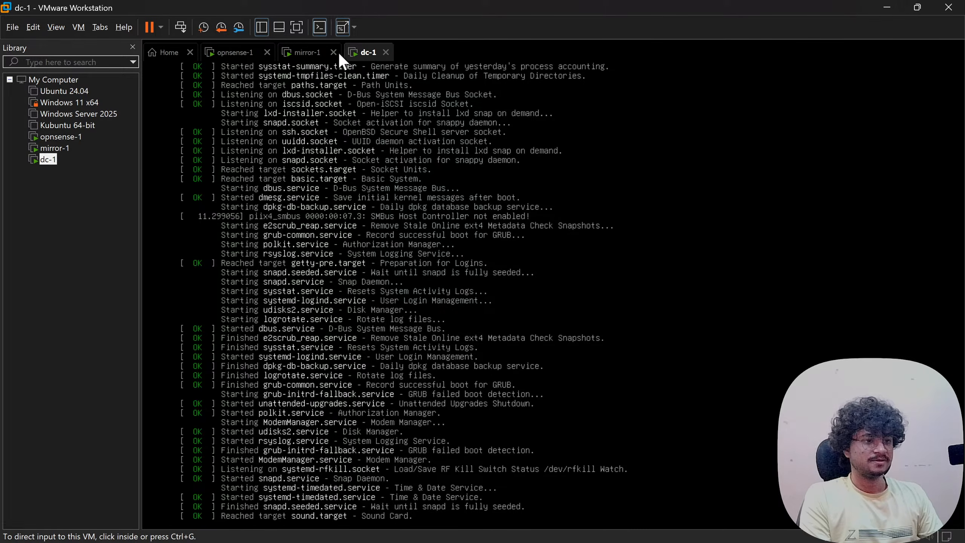
left_click(312, 60)
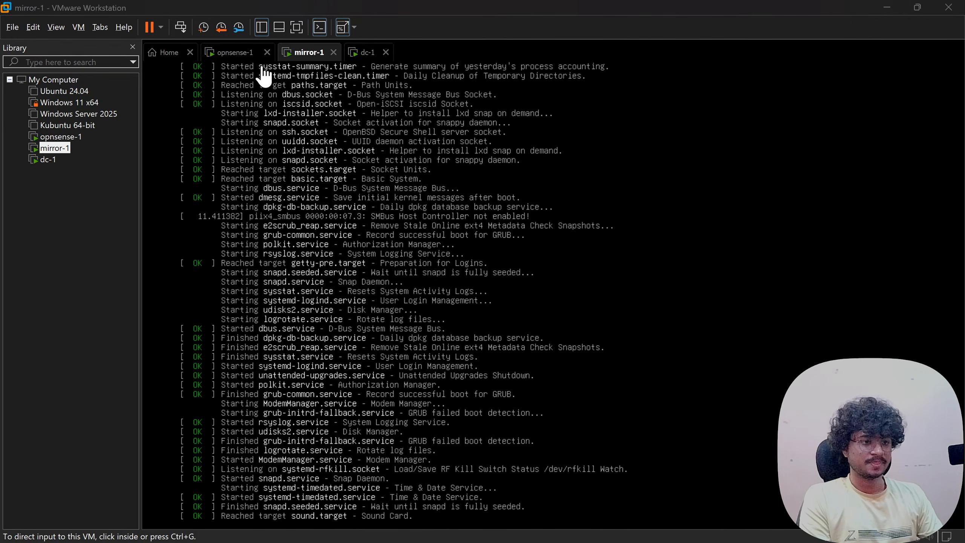
- Check the opnsense-1, mirror-1 and dc-1 consoles until each reaches its login prompt
key("ctrl+alt+t")
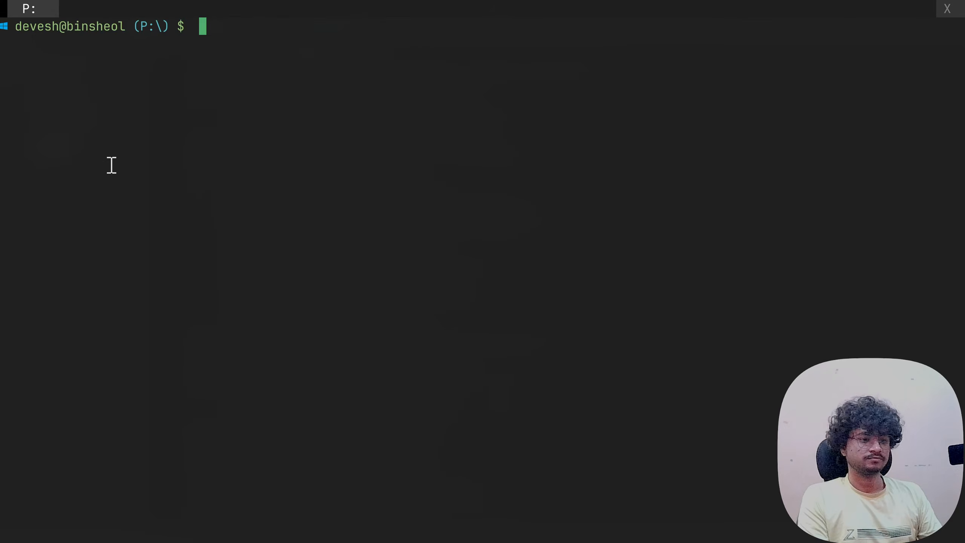
key("alt+Tab")
left_click(230, 57)
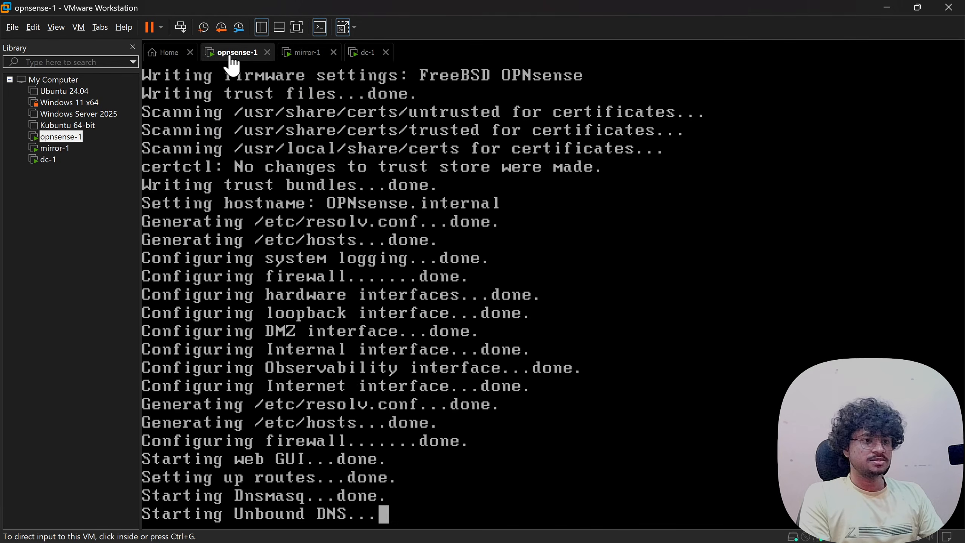
left_click(310, 57)
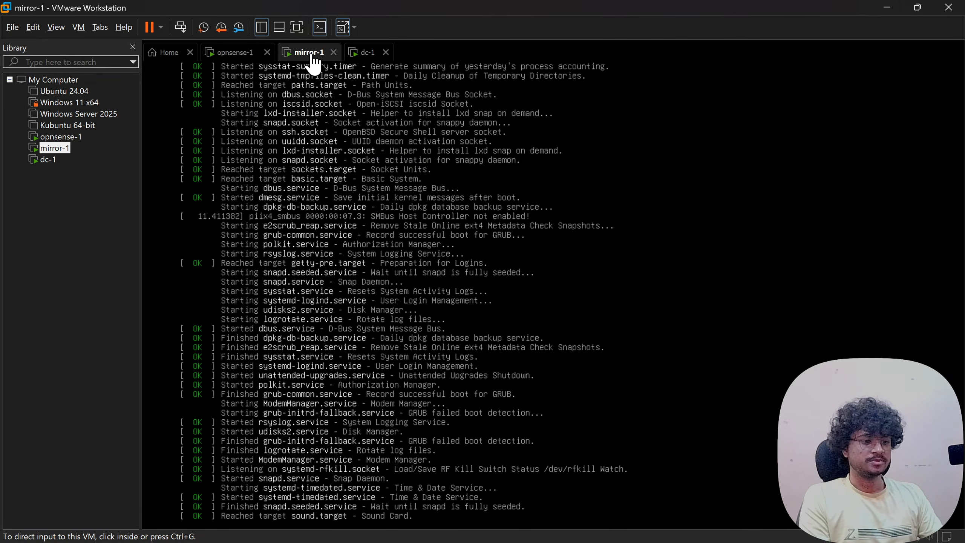
left_click(363, 56)
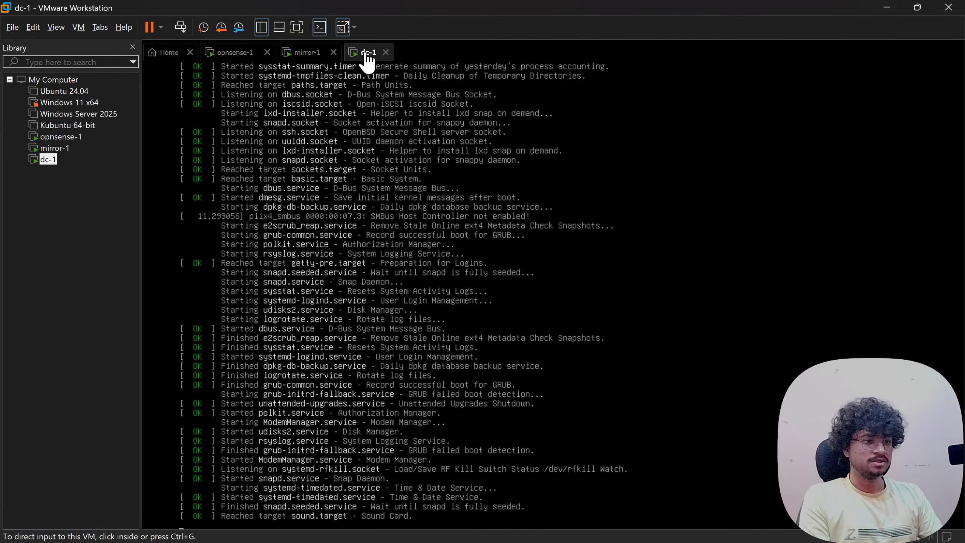
left_click(232, 57)
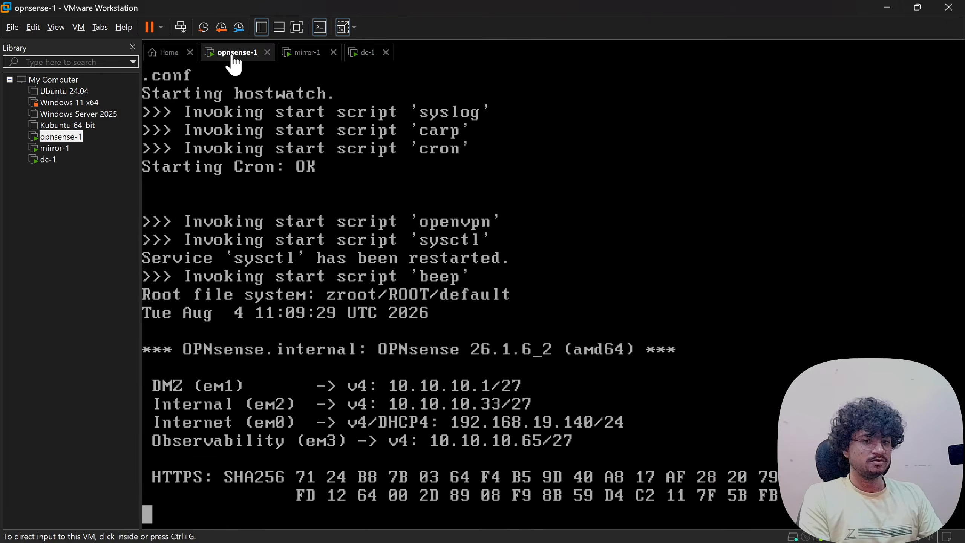
left_click(302, 57)
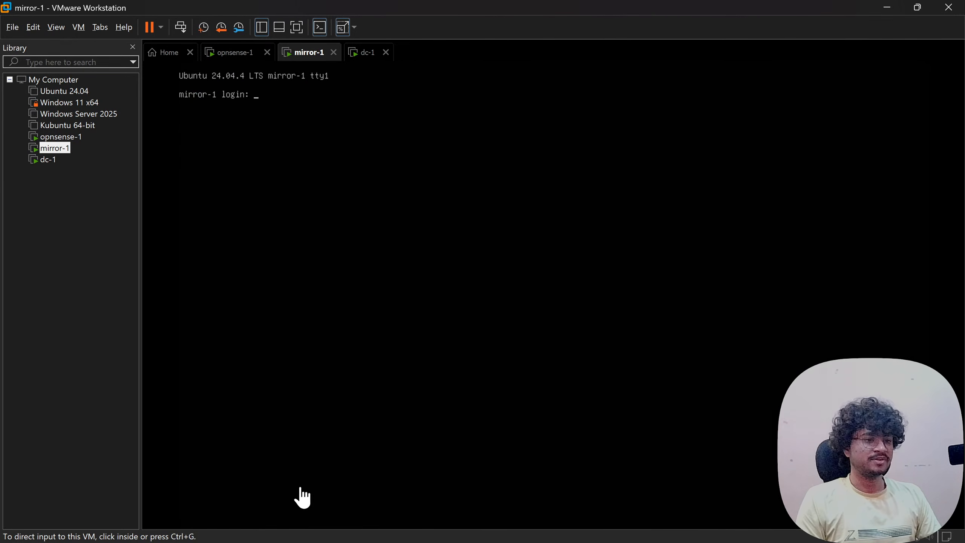
left_click(367, 56)
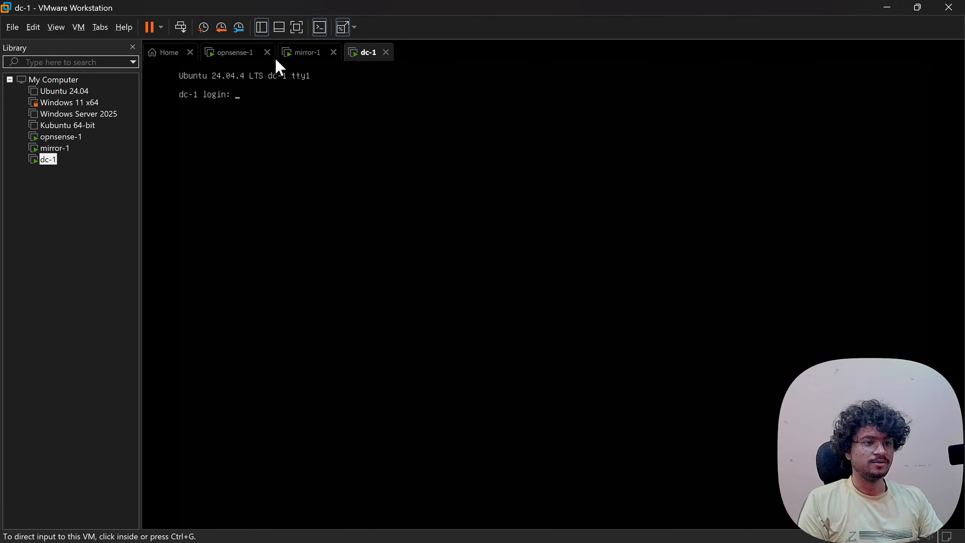
- SSH from the terminal into mirror-1 at 10.10.10.40
key("alt+Tab")
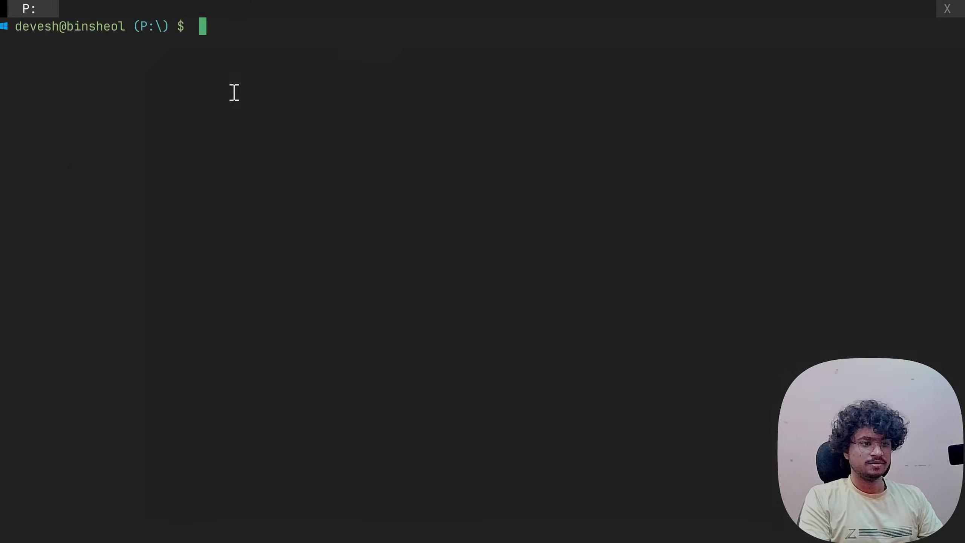
type("ssh")
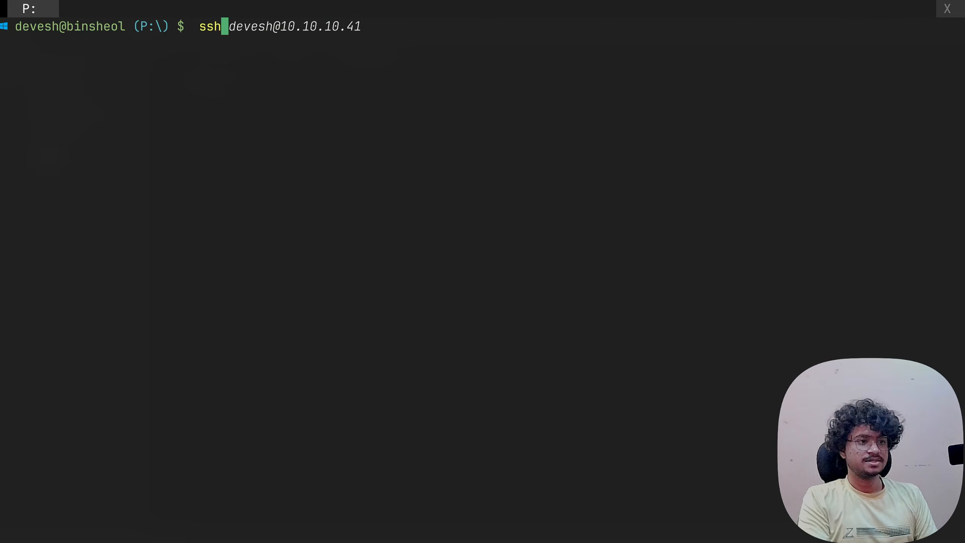
type(" devesh@10.10.10.40")
key("Return")
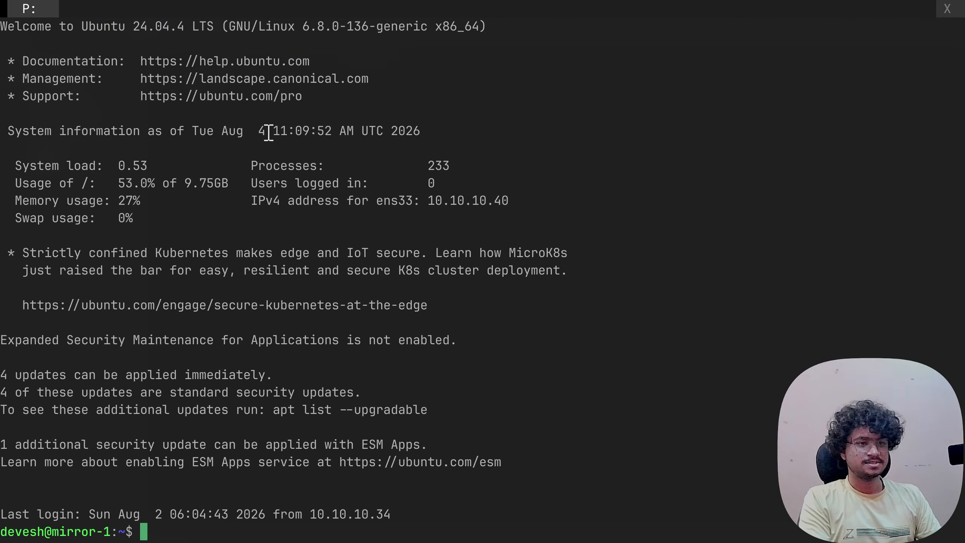
- In a second terminal tab, SSH into dc-1 at 10.10.10.41 using the previous command
key("ctrl+shift+t")
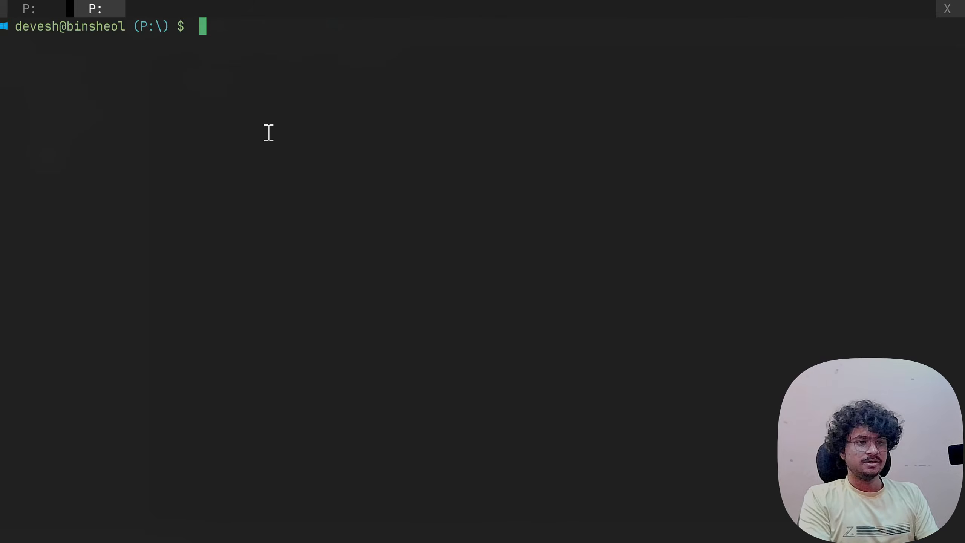
type("ssh")
key("Right")
key("BackSpace")
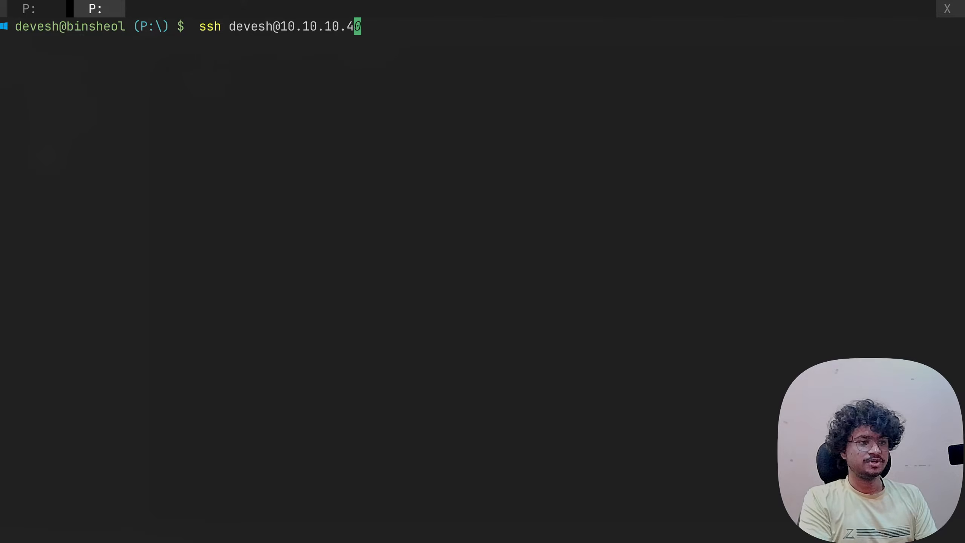
type("1")
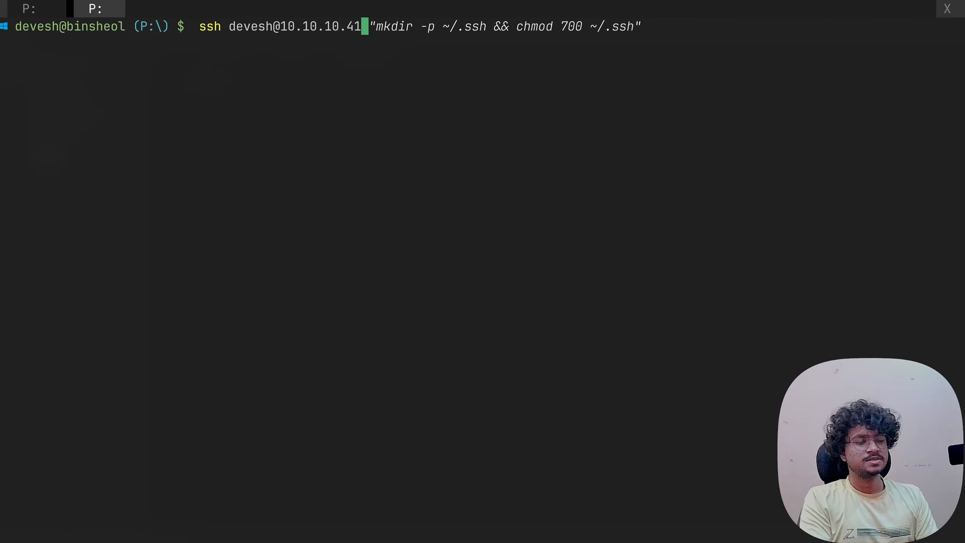
key("Return")
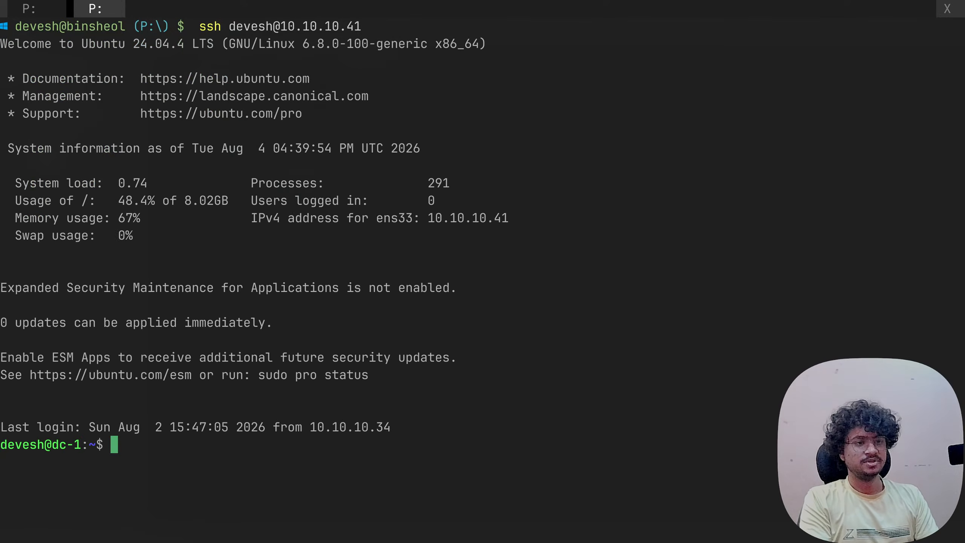
- Look at the dc-1 session, then return to mirror-1's session reporting 4 security updates
left_click(49, 6)
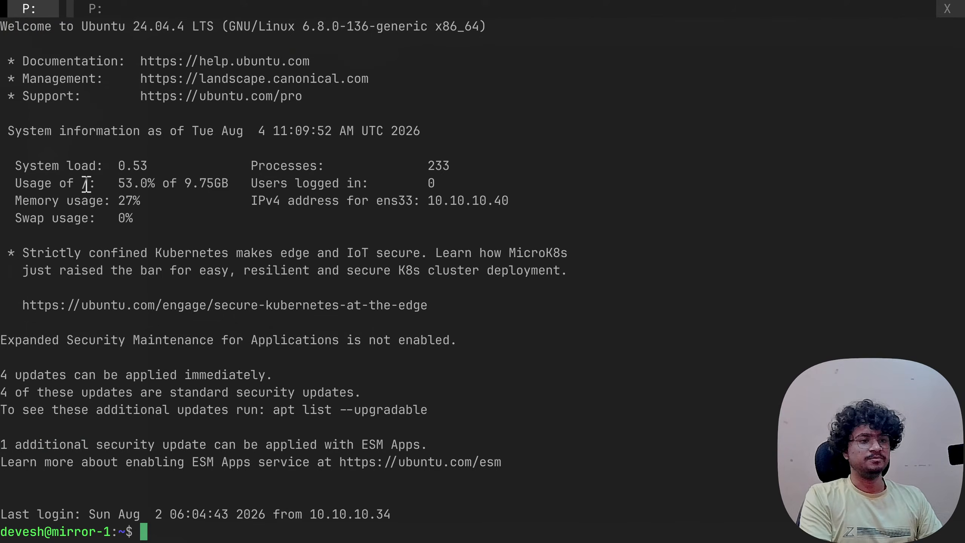
left_click(94, 9)
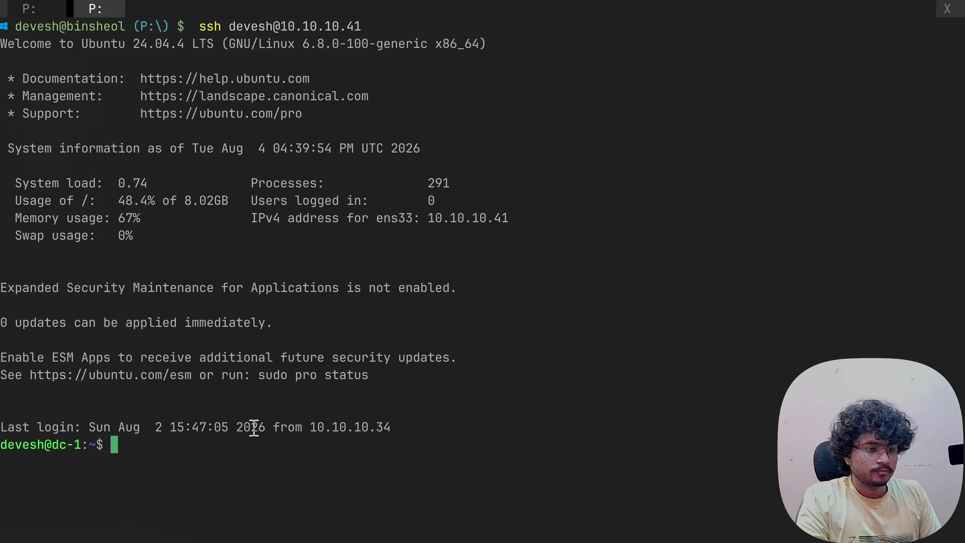
left_click(30, 9)
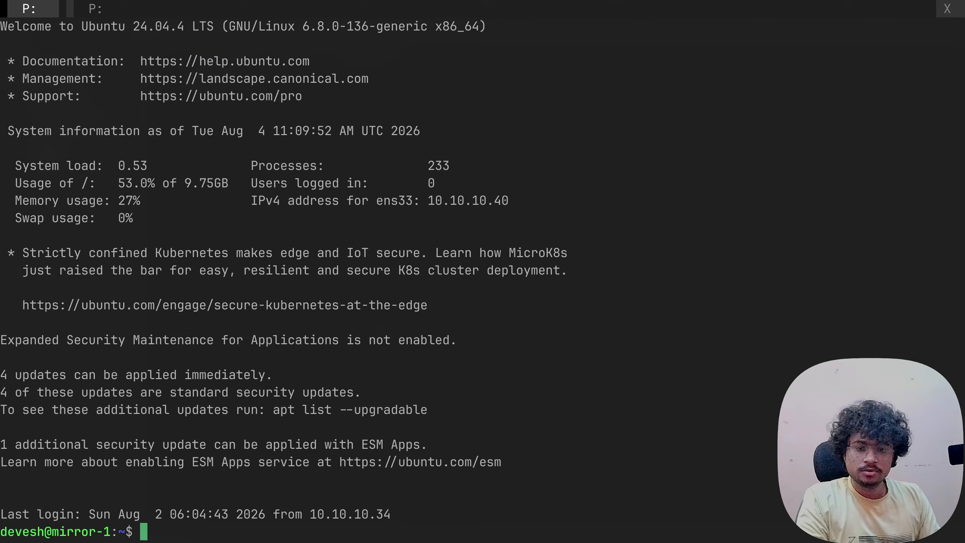
- Log in to the opnsense-1 console as root with its password, then release the keyboard
key("alt+Tab")
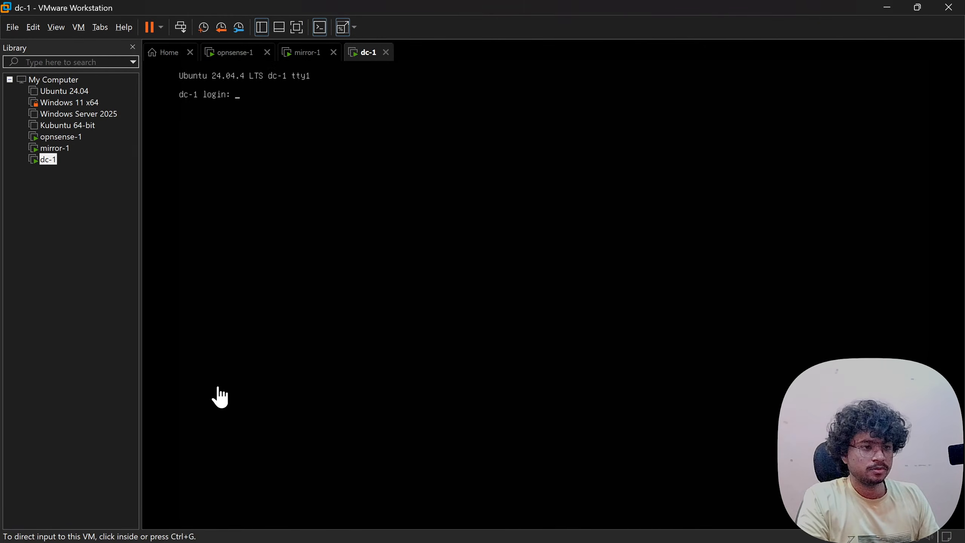
left_click(302, 57)
left_click(224, 57)
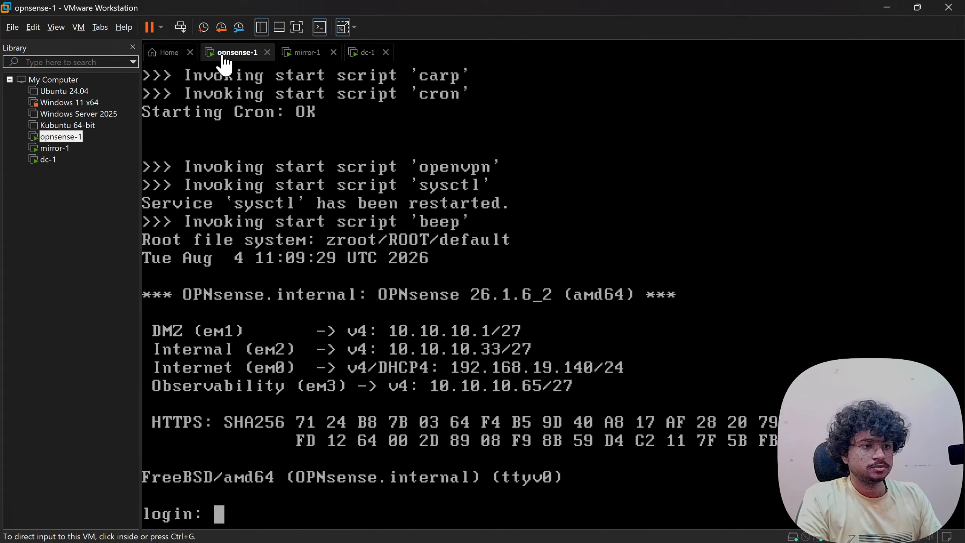
left_click(226, 280)
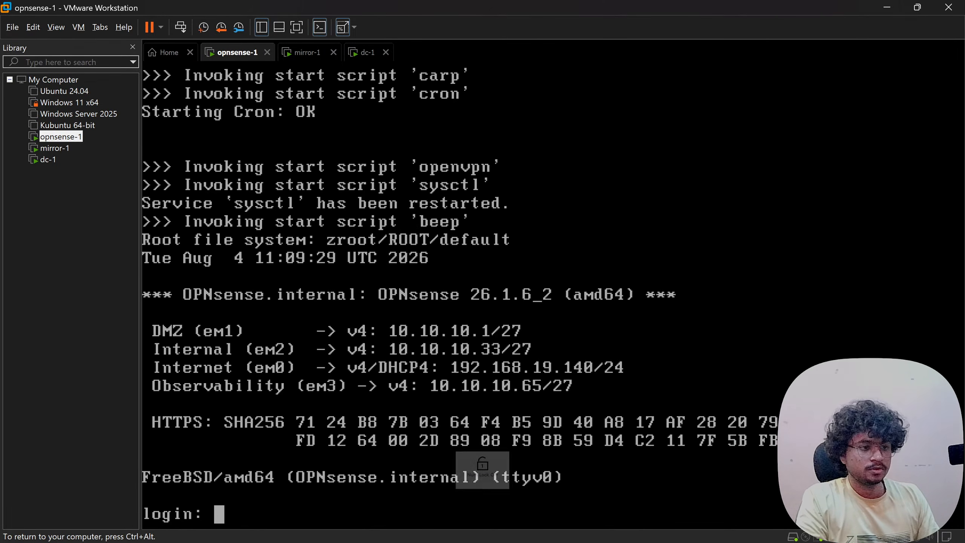
type("root")
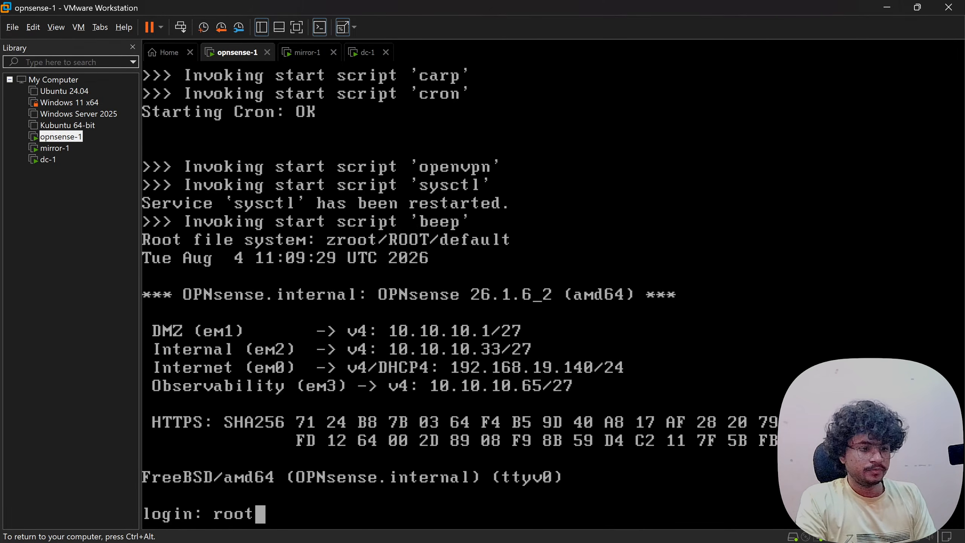
key("Return")
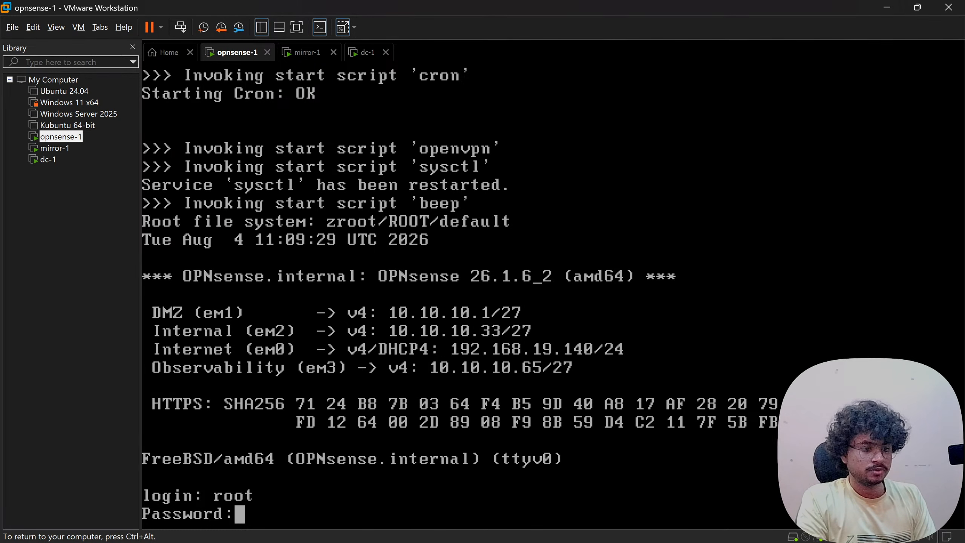
key("Return")
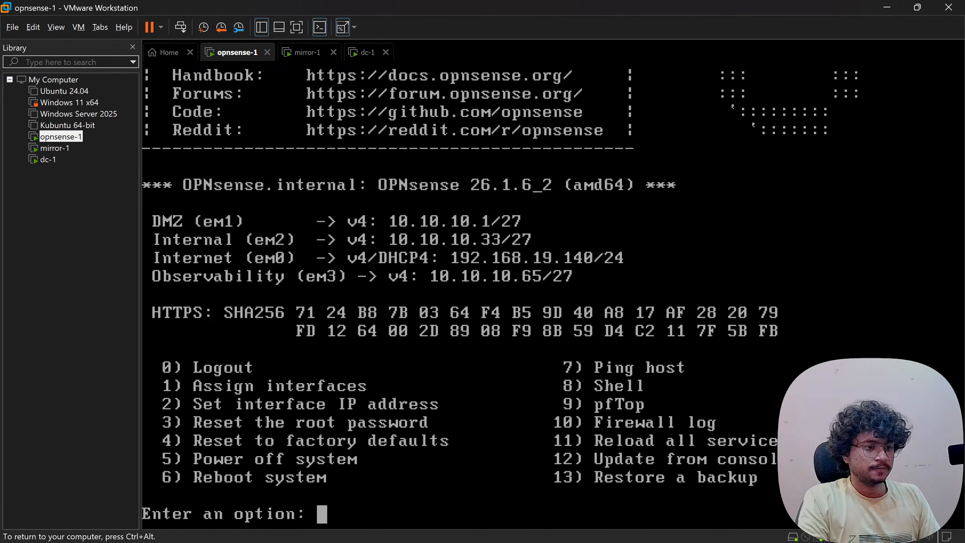
key("ctrl+alt")
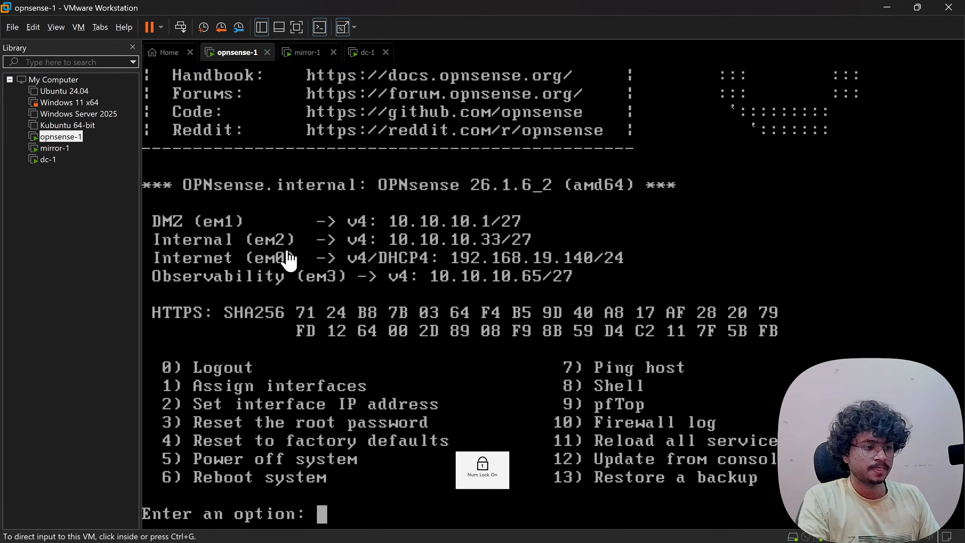
key("super+Tab")
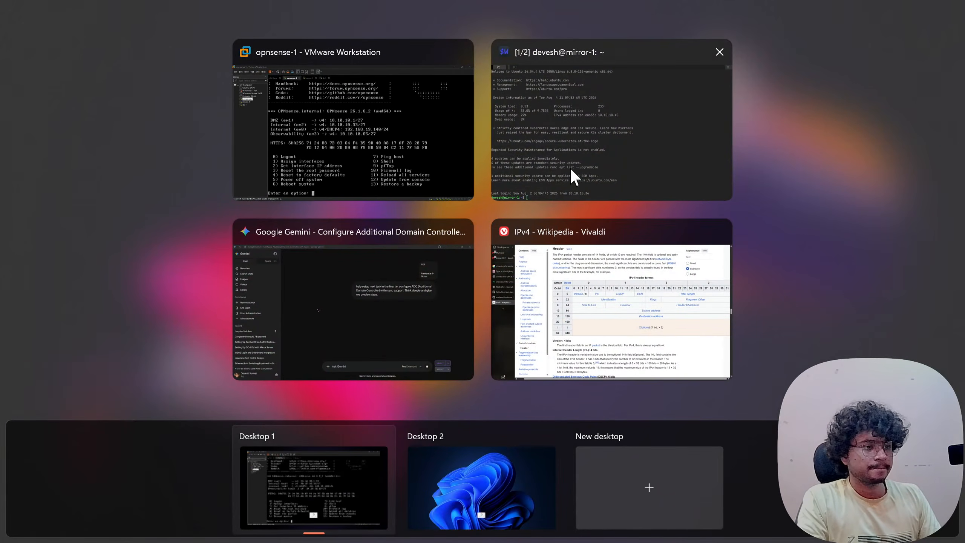
- Bring the Gemini conversation forward and read the answer's opening and rsync support lines
left_click(332, 274)
scroll(416, 276, "down", 3)
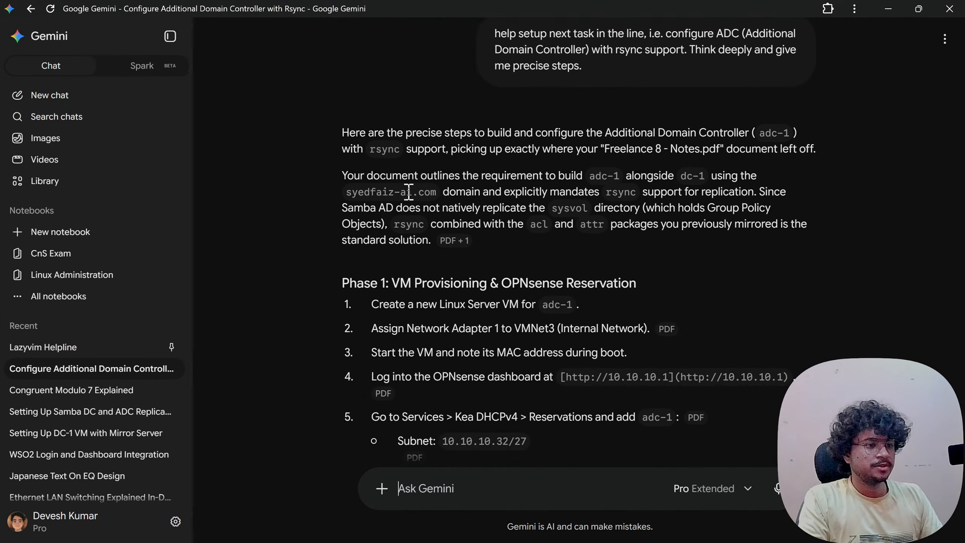
left_click_drag(456, 132, 720, 133)
left_click(668, 137)
left_click(744, 133)
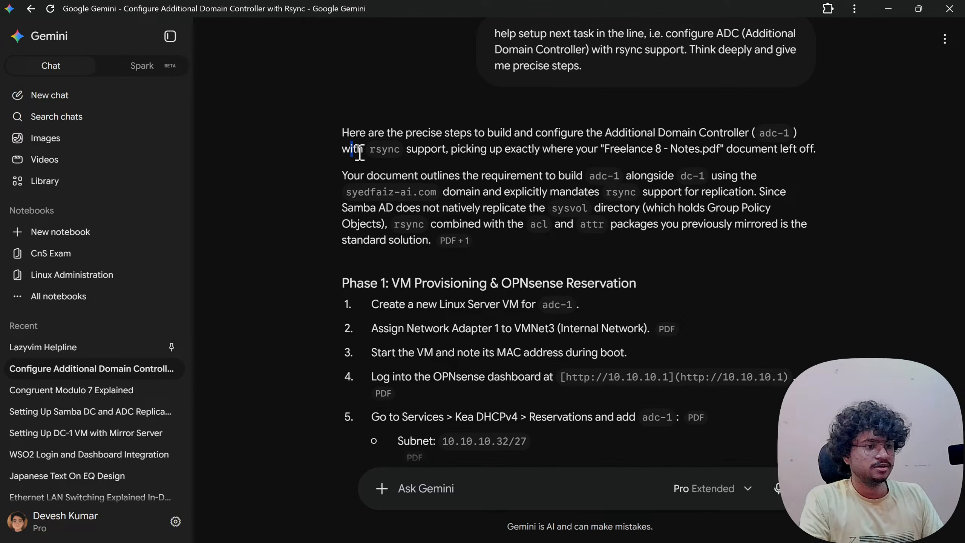
left_click_drag(414, 149, 532, 149)
left_click(544, 146)
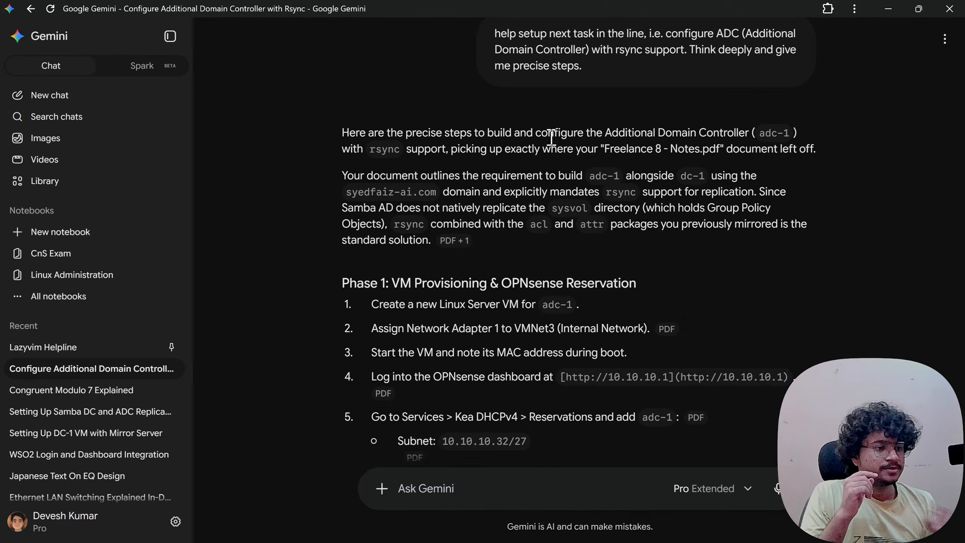
- Scroll to Phase 1: VM Provisioning & OPNsense Reservation and read step 1 about creating adc-1
scroll(551, 137, "down", 3)
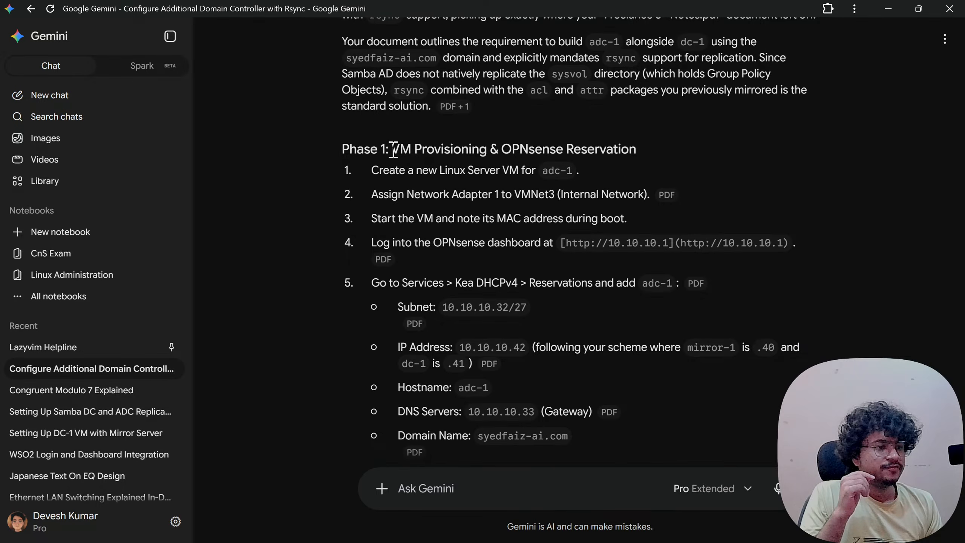
left_click_drag(391, 148, 649, 150)
left_click(710, 150)
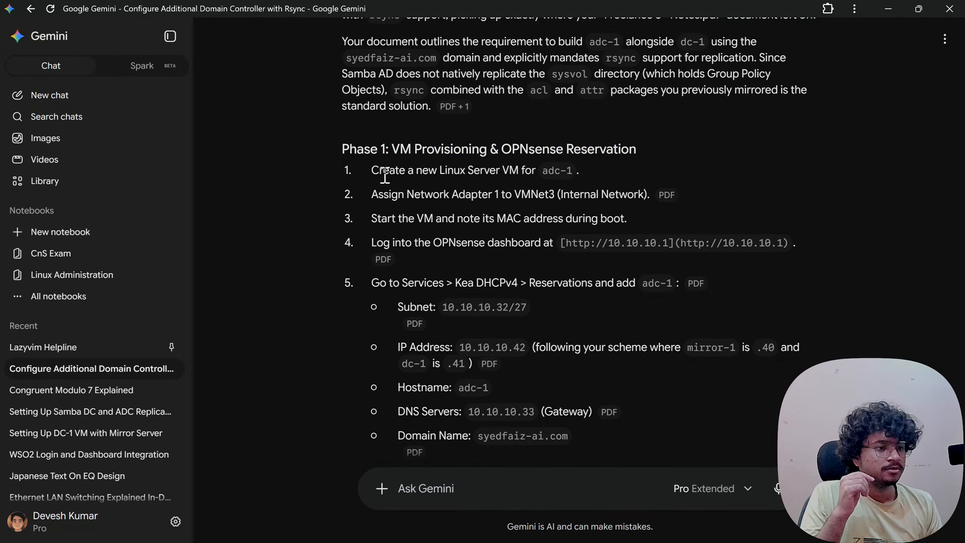
left_click_drag(380, 170, 633, 148)
left_click(548, 146)
left_click(632, 148)
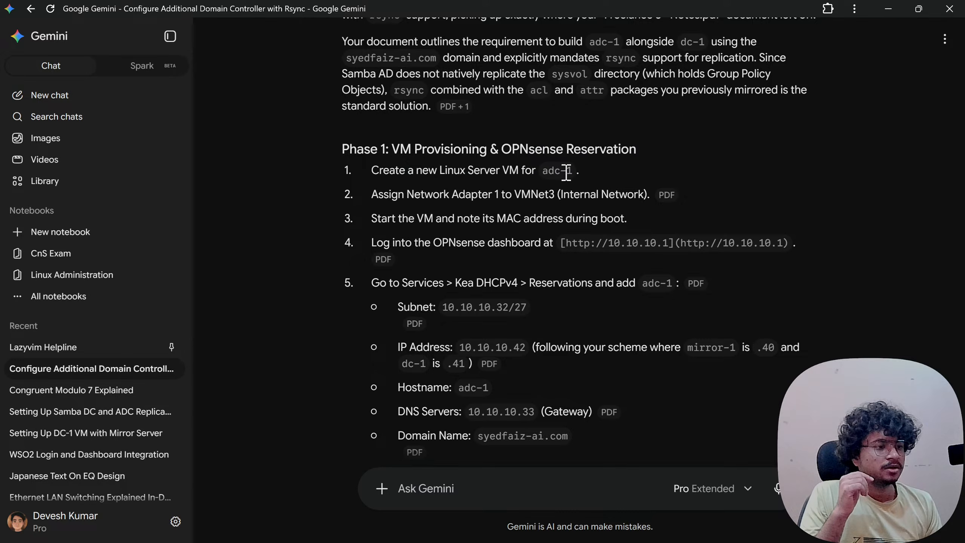
left_click_drag(369, 170, 552, 167)
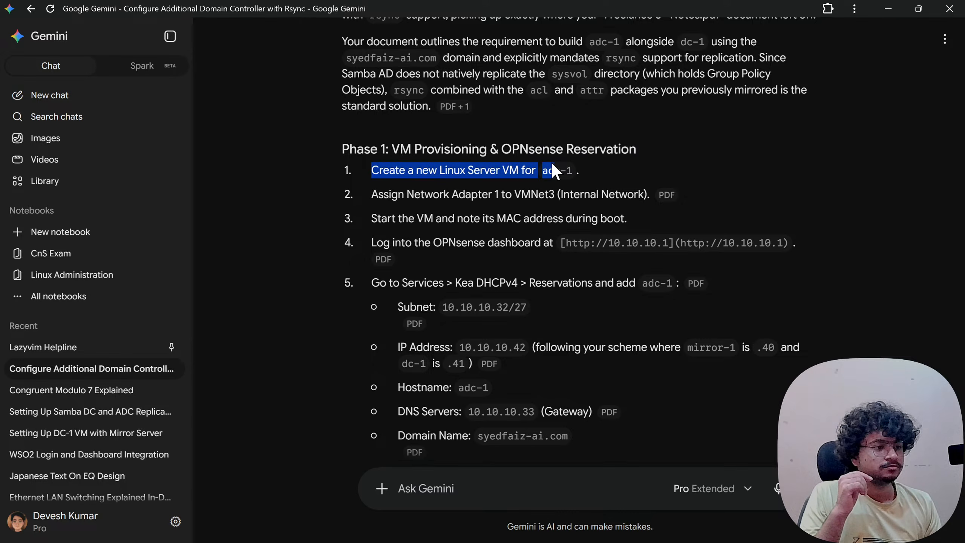
left_click(506, 173)
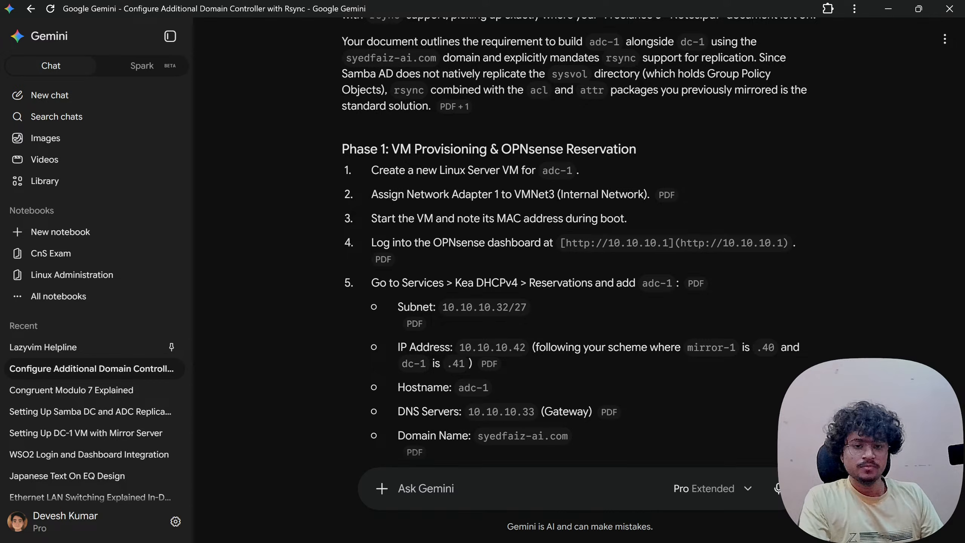
- Switch the note to editing mode and add an '## ADC-1' heading below the kinit step
scroll(467, 417, "down", 20)
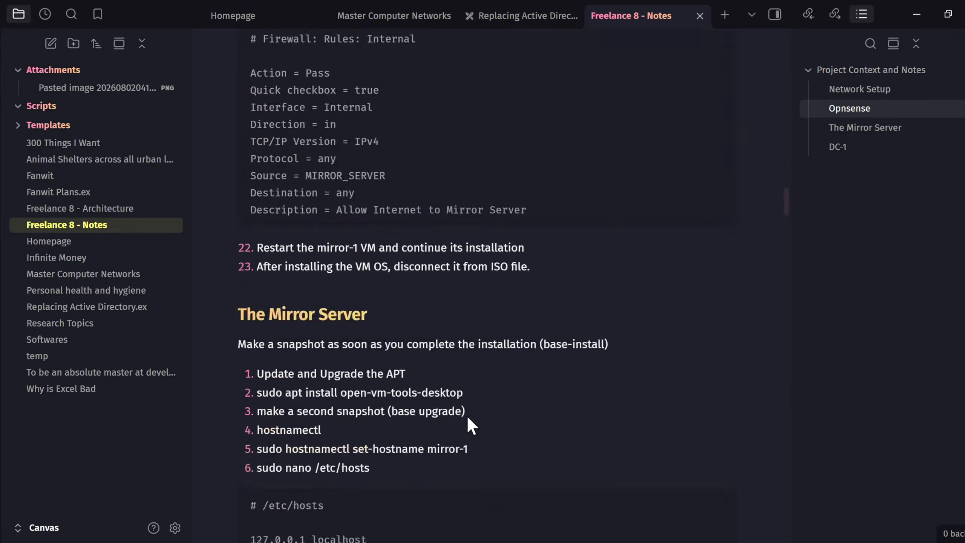
scroll(467, 414, "down", 20)
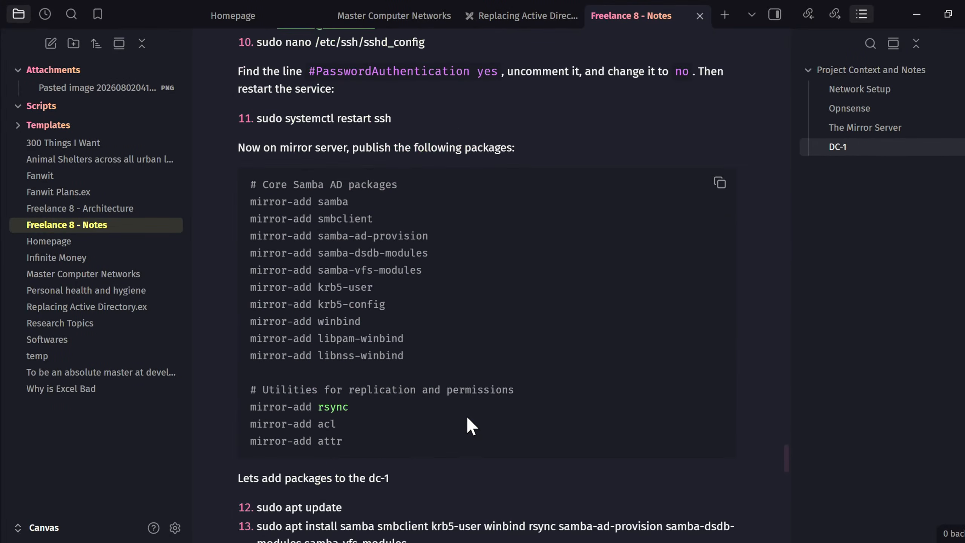
scroll(467, 422, "down", 20)
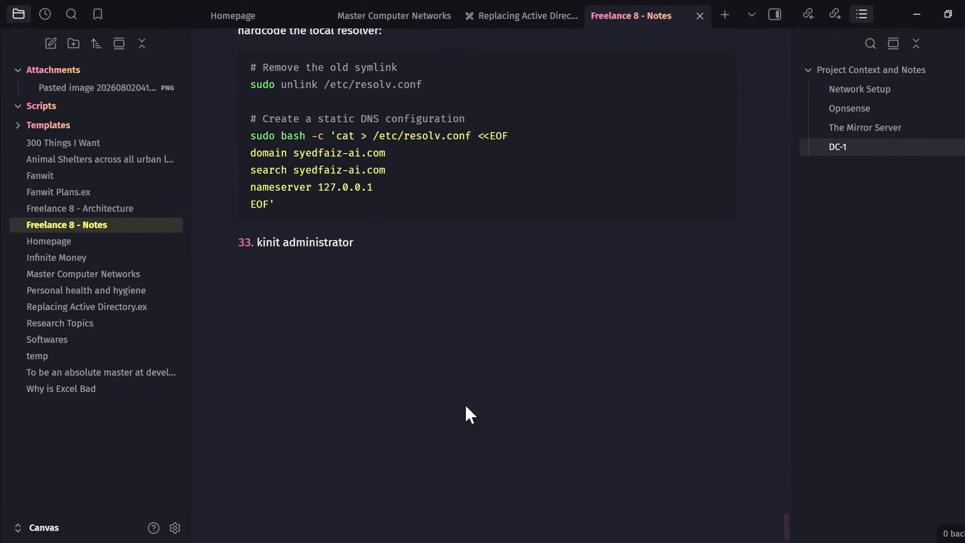
key("ctrl+e")
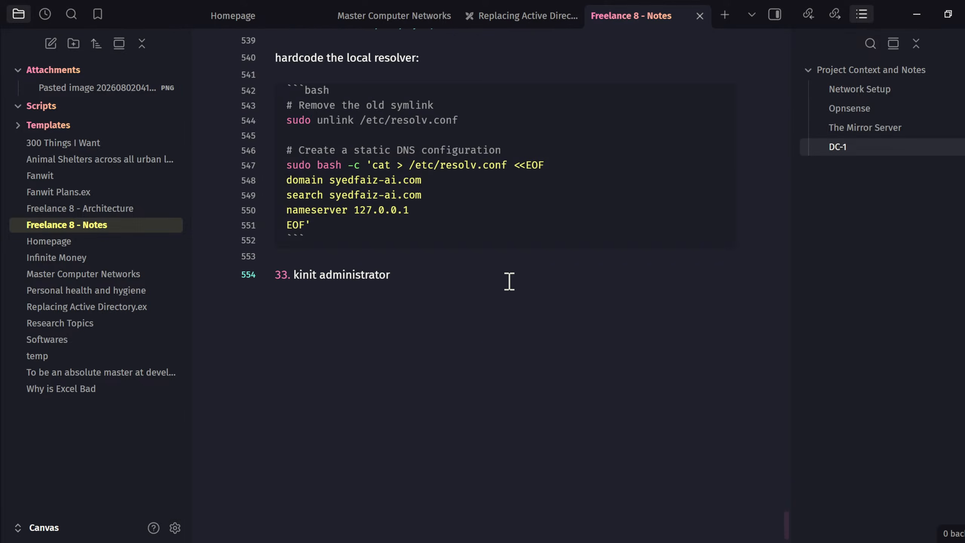
key("Return")
key("Return")
type("## ADC-1")
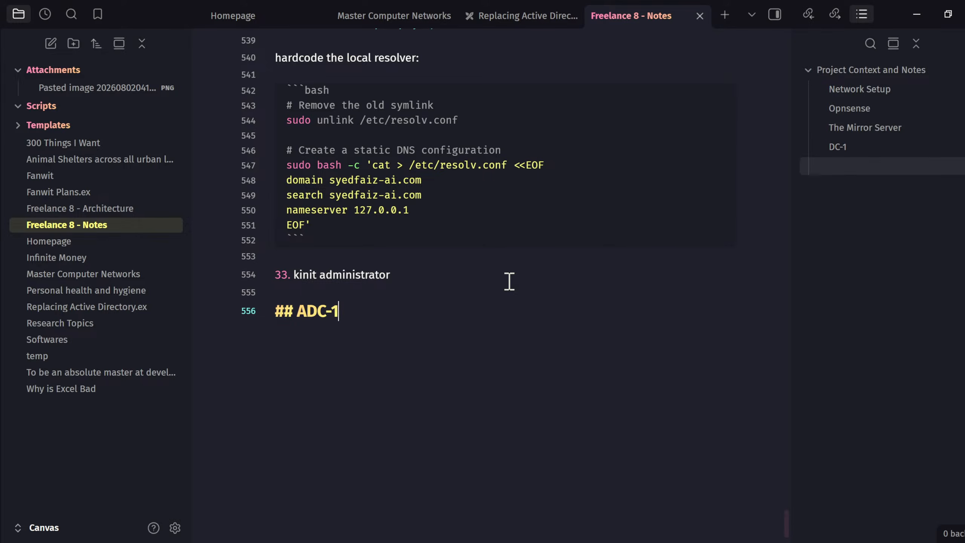
key("Return")
key("Return")
- Add steps 1–2: create a Linux Server VM for adc-1; assign Network Adapter 1 to VMNet2 (internal network)
type("1. Cre")
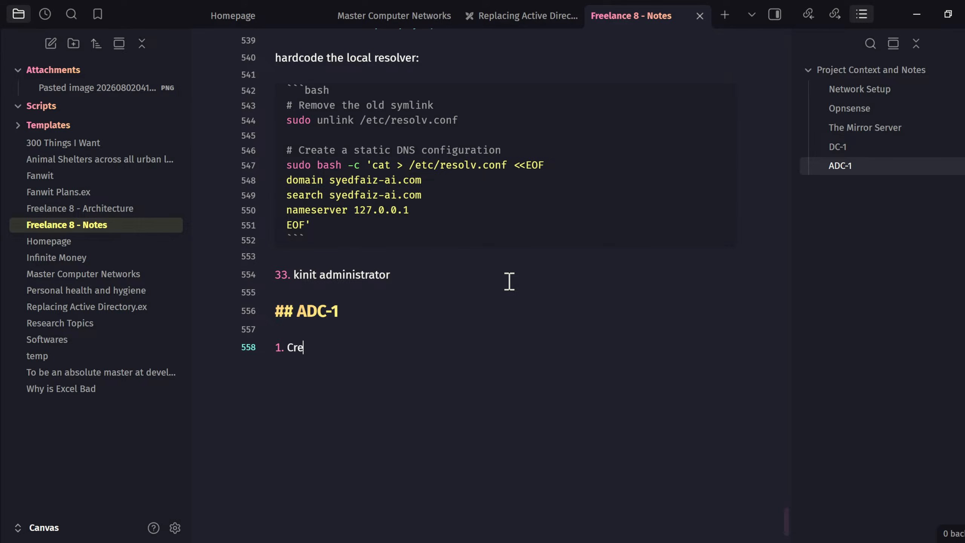
type("ate a new Linux Server VM for adc-1")
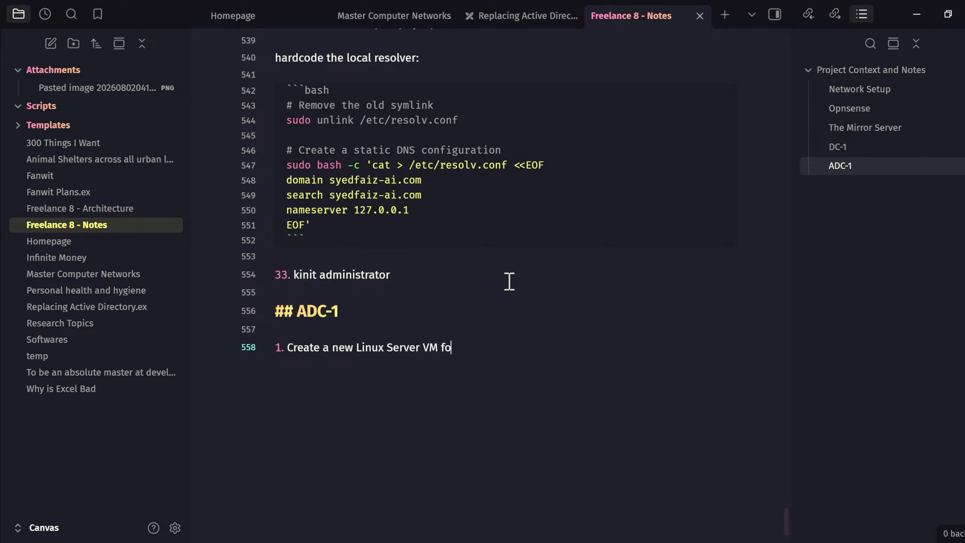
key("Return")
type("Assign N")
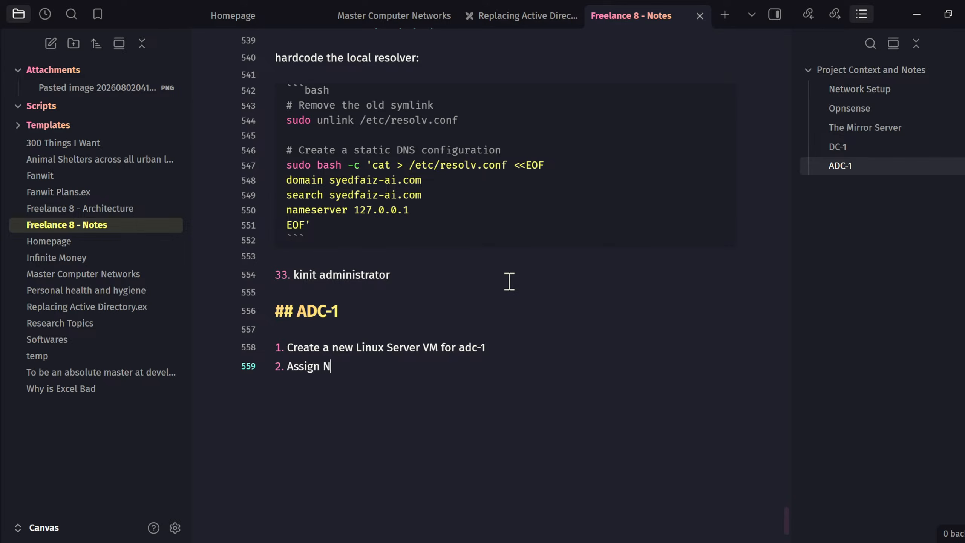
type("etwork A")
key("ctrl+BackSpace")
key("ctrl+BackSpace")
type("MN")
key("BackSpace")
key("BackSpace")
type("Nwerk")
key("BackSpace")
key("BackSpace")
key("BackSpace")
key("BackSpace")
type("etwork a")
key("BackSpace")
type("Adapter 1 to FV")
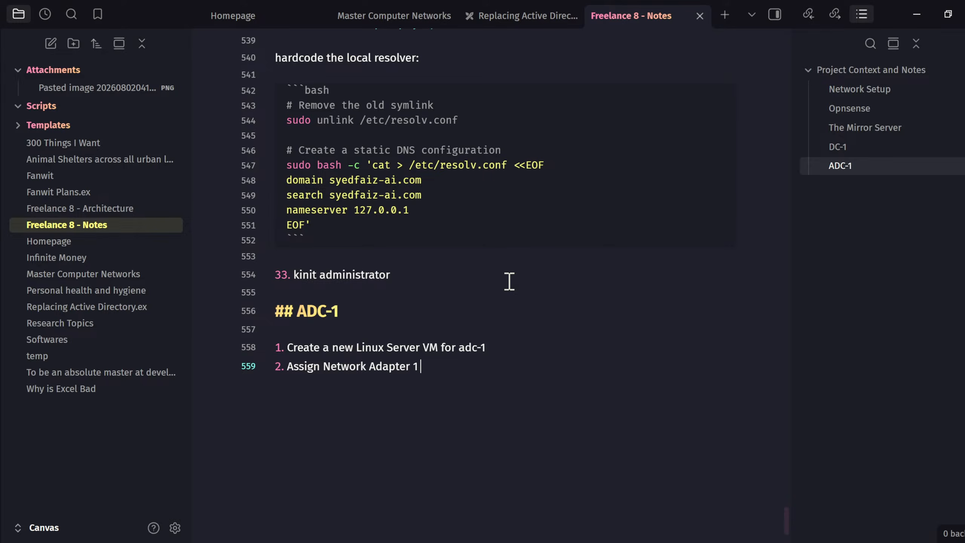
key("BackSpace")
key("BackSpace")
type("VMNet2")
type("ie")
key("BackSpace")
type(".e. in")
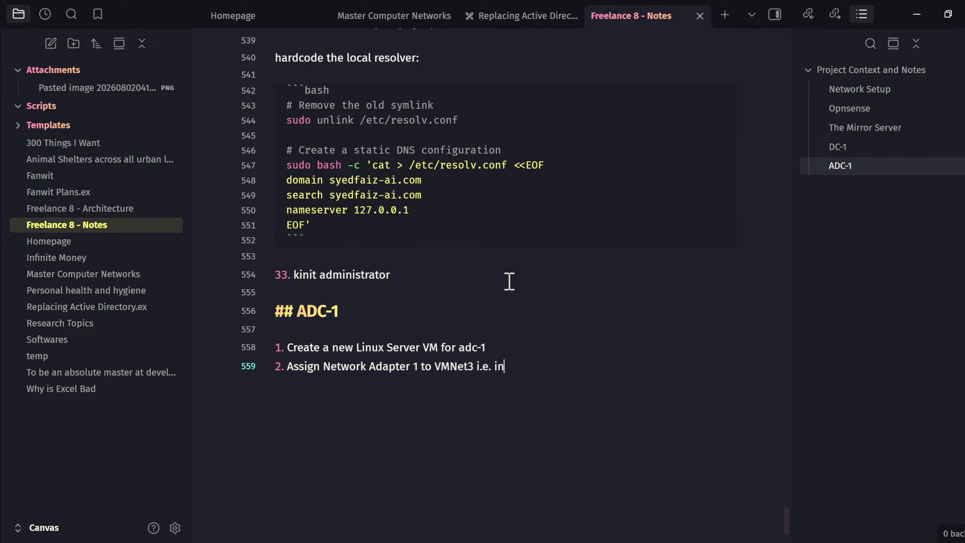
type("ternal networkl")
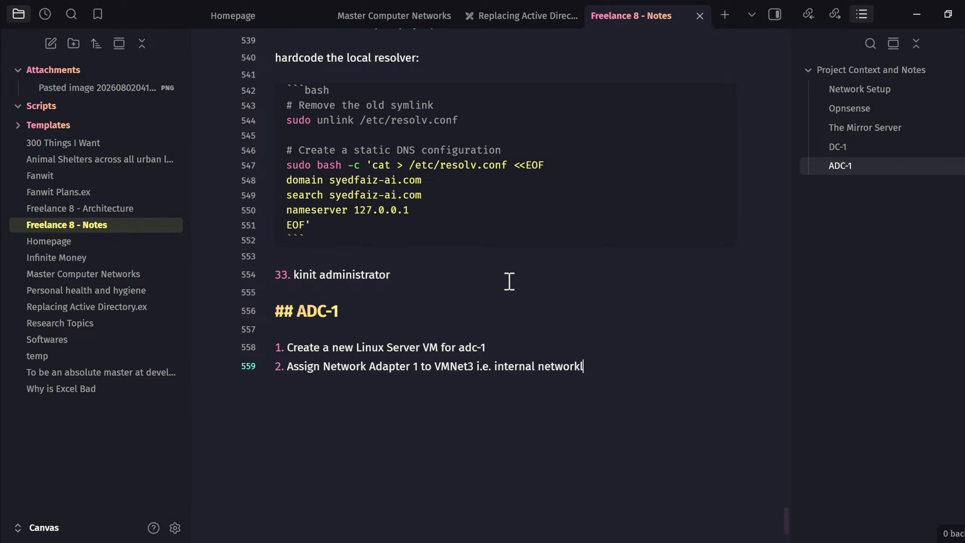
key("Return")
type("Start the VM ")
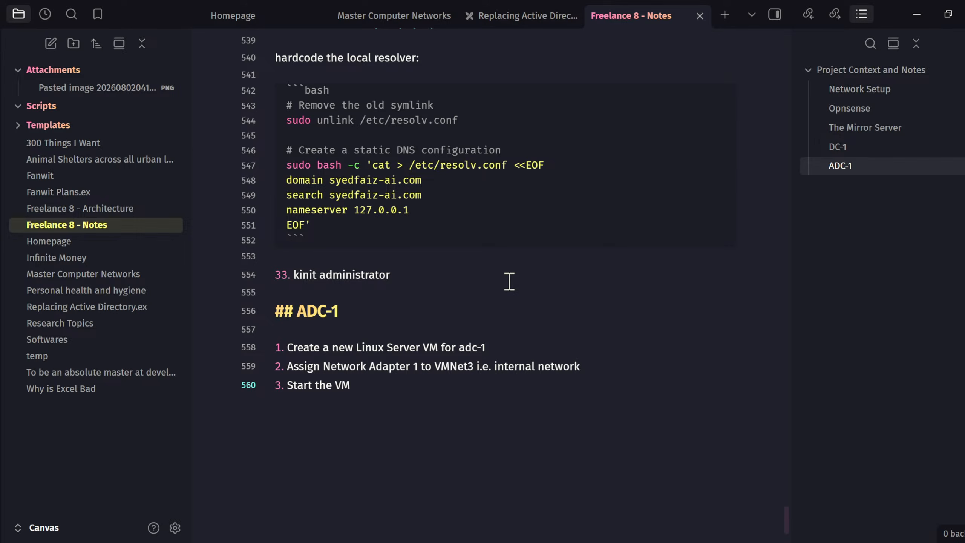
type("and note its MA")
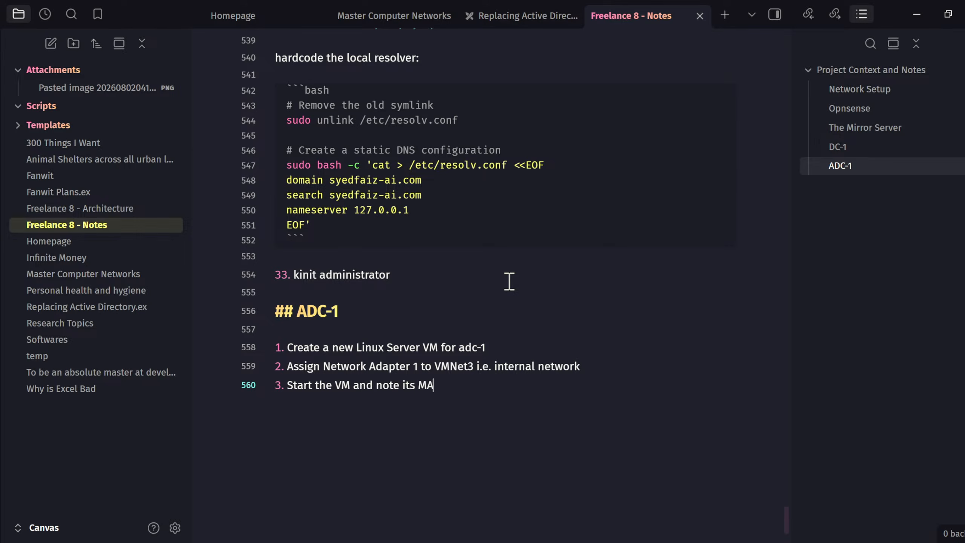
type("C Address during boot")
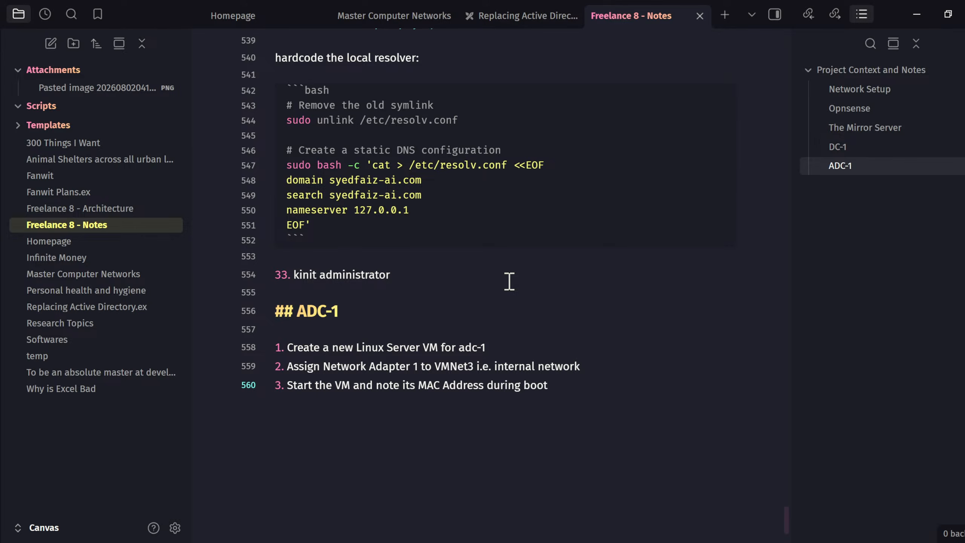
type(".")
key("Return")
type("Log into OPN ")
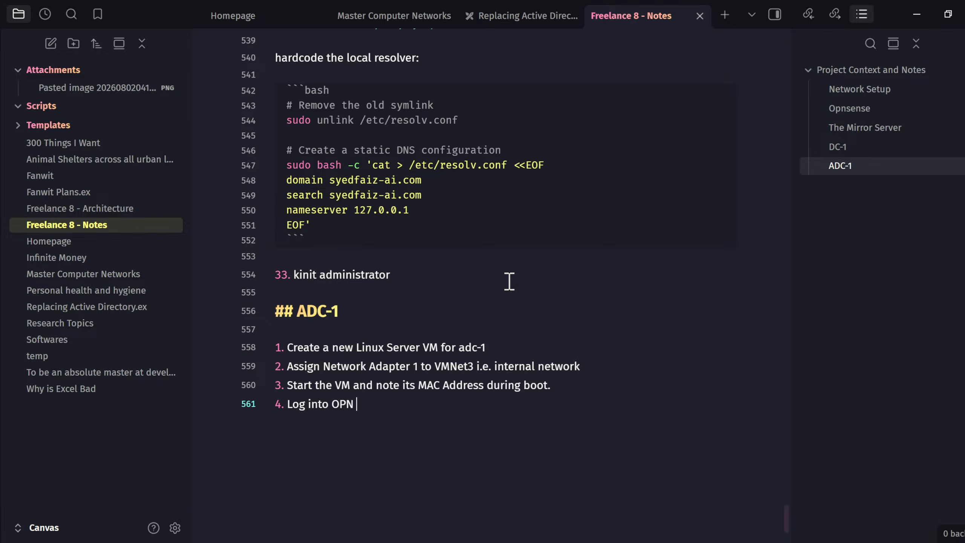
type("Sense")
key("BackSpace")
key("BackSpace")
key("BackSpace")
key("BackSpace")
key("BackSpace")
key("BackSpace")
type("sense da")
key("BackSpace")
type("dah")
key("BackSpace")
type("shboard at ")
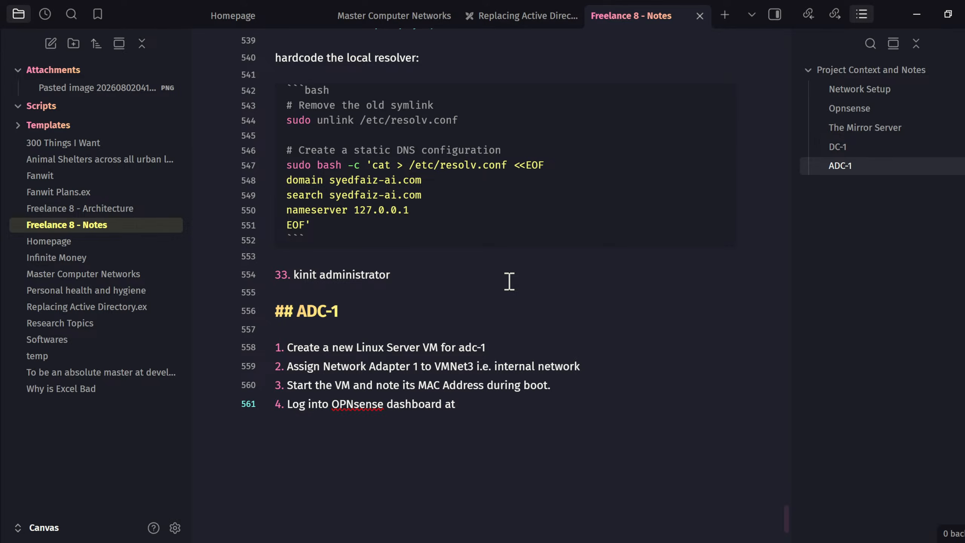
type("1")
key("BackSpace")
type("http://10.10.10.1")
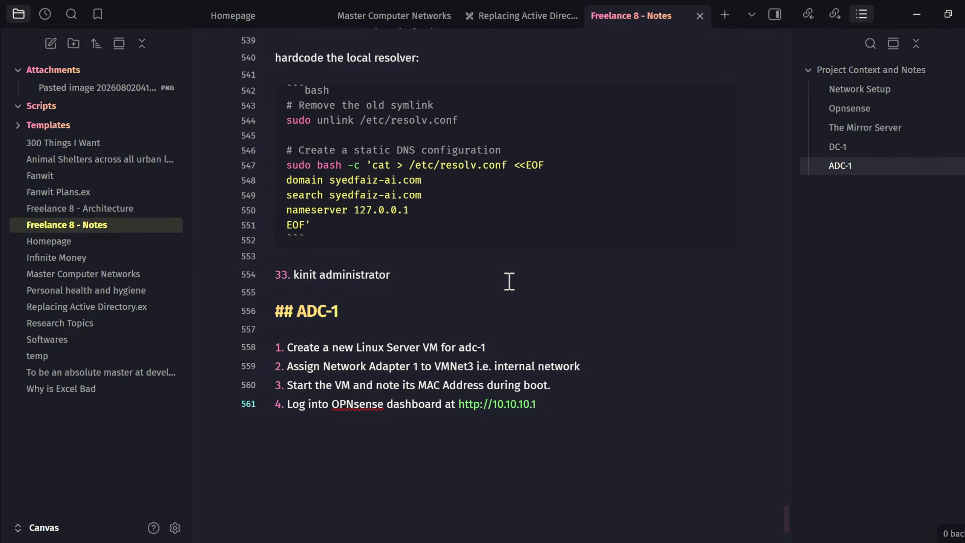
- Add step 5 to add adc-1 under Services > Kea DHCPv4 > Reservations, then start an empty code block
key("Return")
type("Go to Services >")
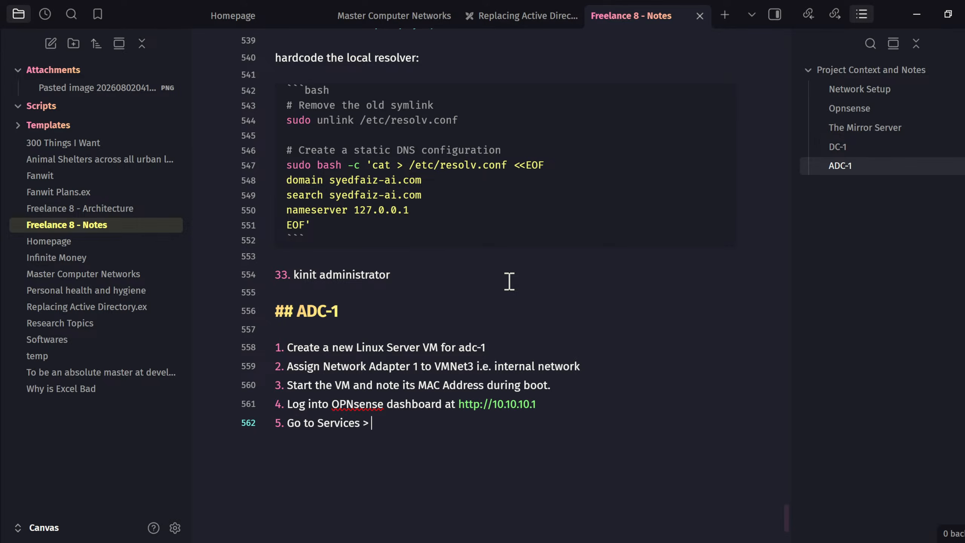
type(" Kea DHC")
type("Pv4")
type(" >")
type(" Reserca")
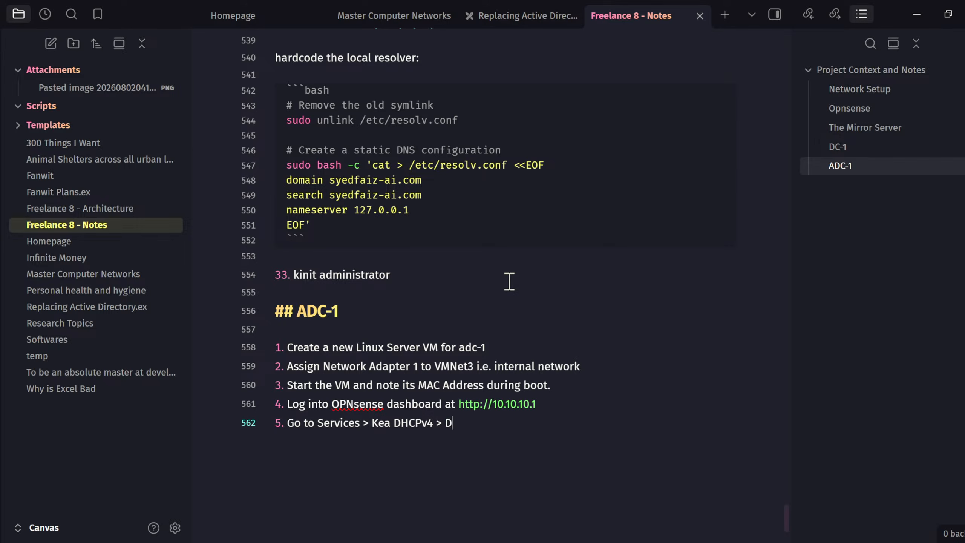
key("BackSpace")
key("BackSpace")
type("vations to add ")
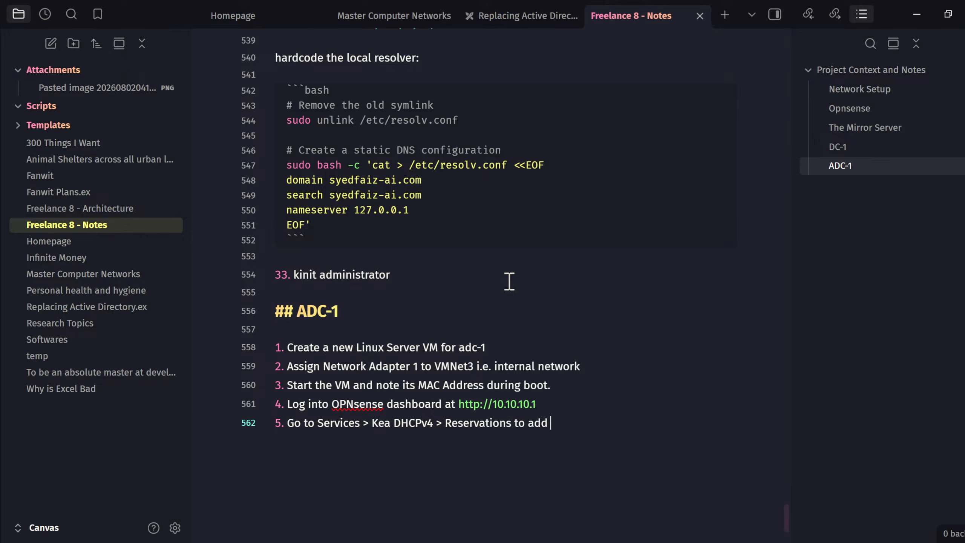
type("adc")
key("BackSpace")
key("BackSpace")
type("adc-1")
key("Return")
key("Return")
key("Return")
type("```")
key("Return")
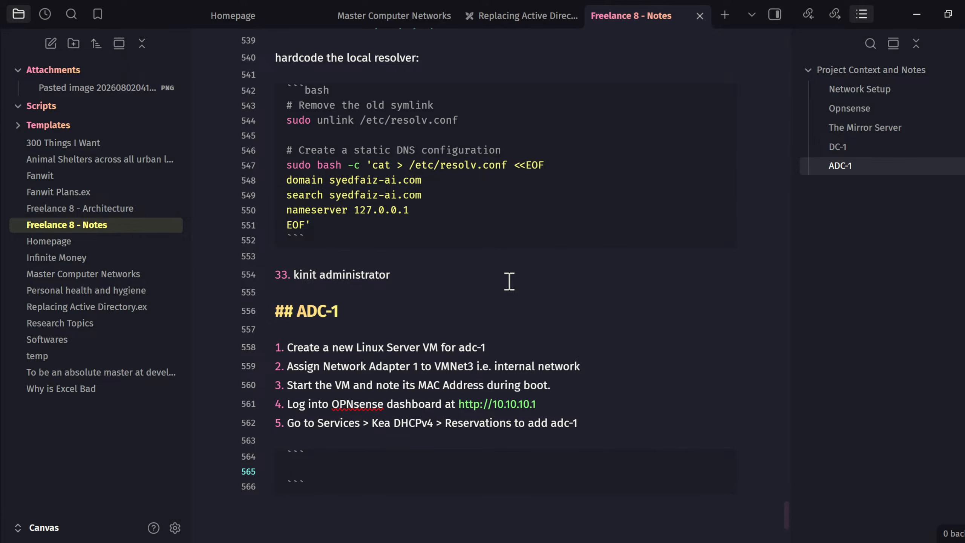
- Begin the code block with the Services > Kea DHCPv4 > Reservations path as a # comment
left_click_drag(319, 423, 590, 417)
key("ctrl+c")
left_click(365, 470)
type("#")
key("ctrl+v")
key("Return")
key("Return")
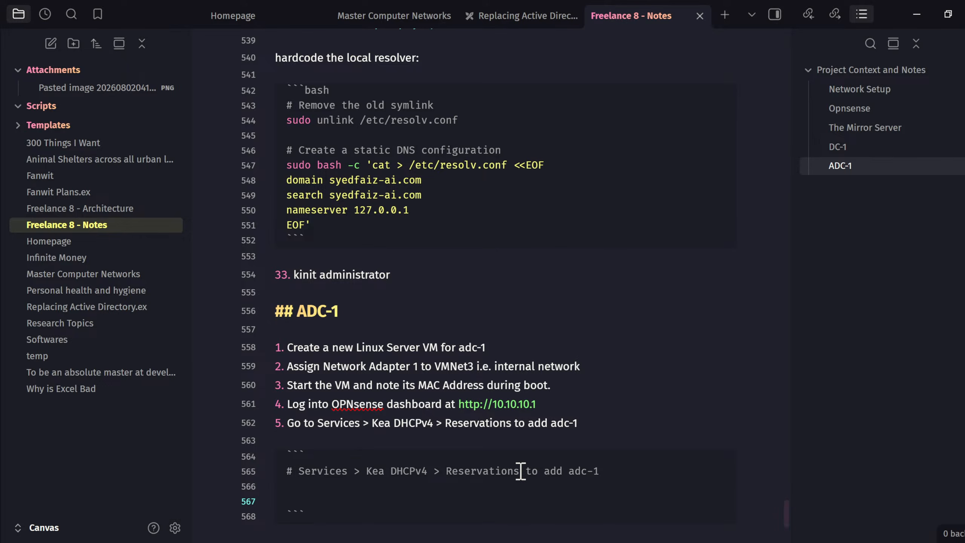
left_click_drag(520, 471, 631, 468)
key("BackSpace")
left_click(484, 486)
key("Down")
- List Subnet 10.10.10.32/27, IP Address 10.10.10.42, Hostname adc-1, DNS Servers 10.10.10.33 and the domain name
type("Subnet = 10.10.10.")
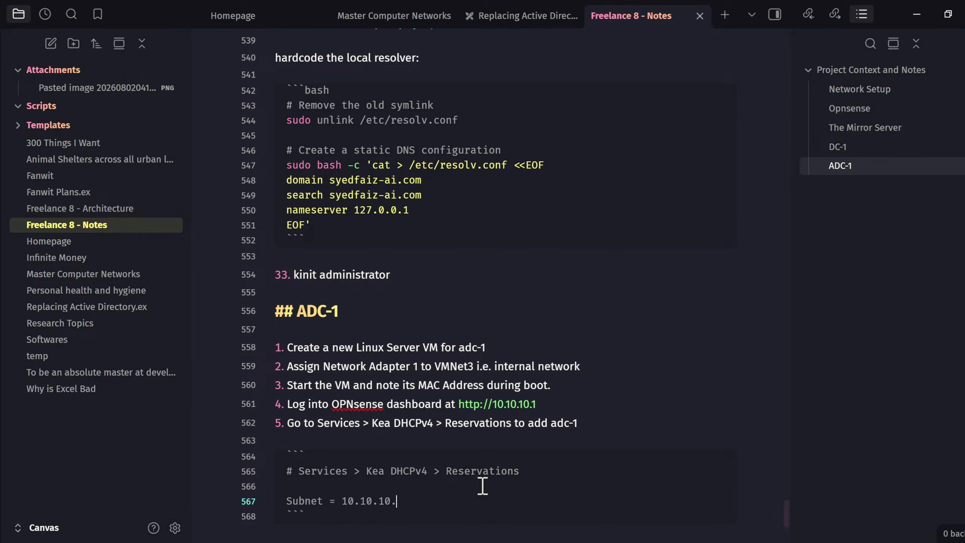
type("32/28")
key("BackSpace")
type("7")
key("Return")
type("IP a")
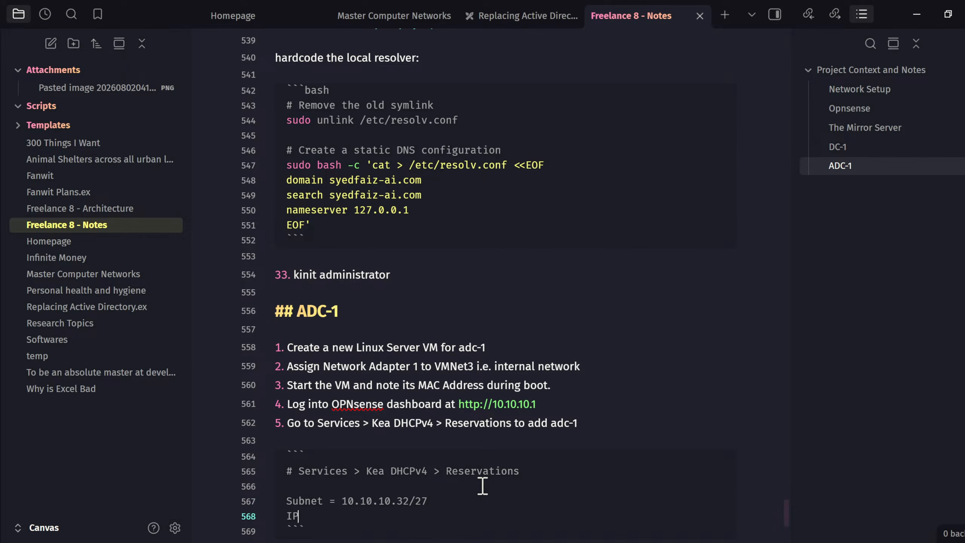
key("BackSpace")
type("Adres")
key("BackSpace")
key("BackSpace")
key("BackSpace")
type("dress  ")
type(" 10.10.10.")
type("43")
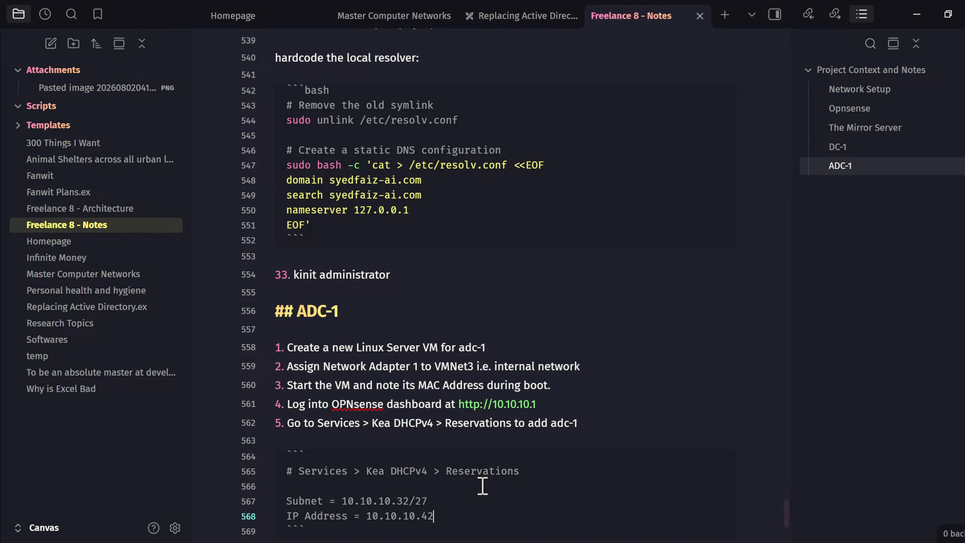
key("Return")
type("Hostname = adc-1")
key("Return")
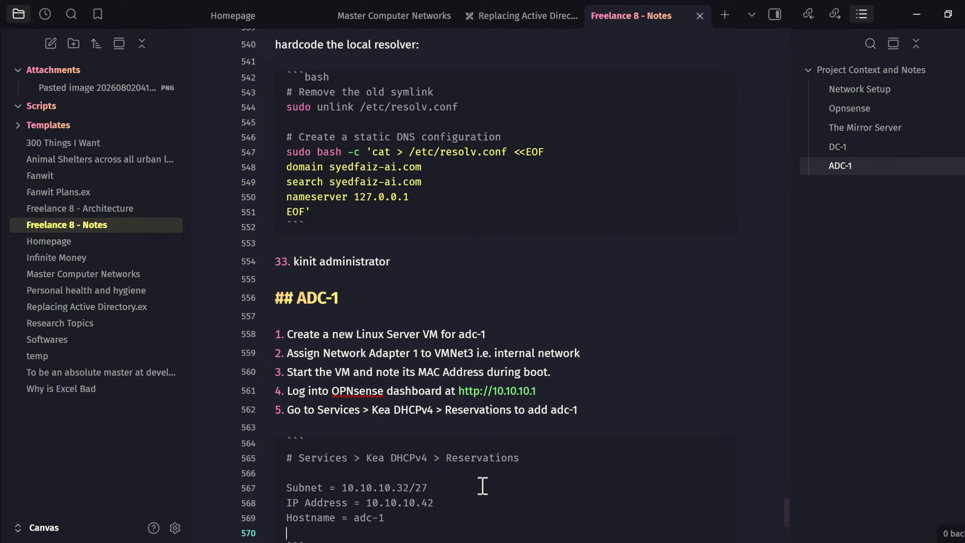
type("DNS Servers = 10.10.10-")
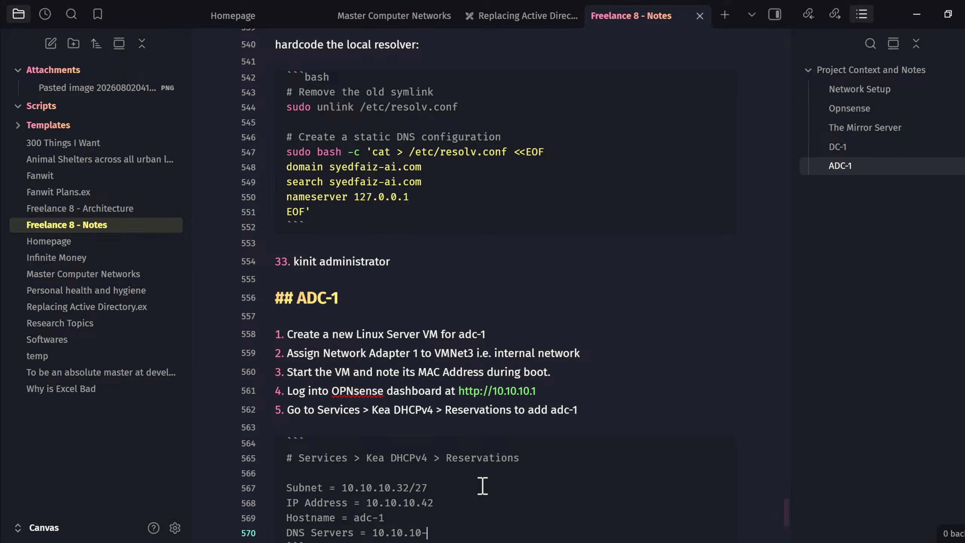
key("BackSpace")
type(".33")
key("Return")
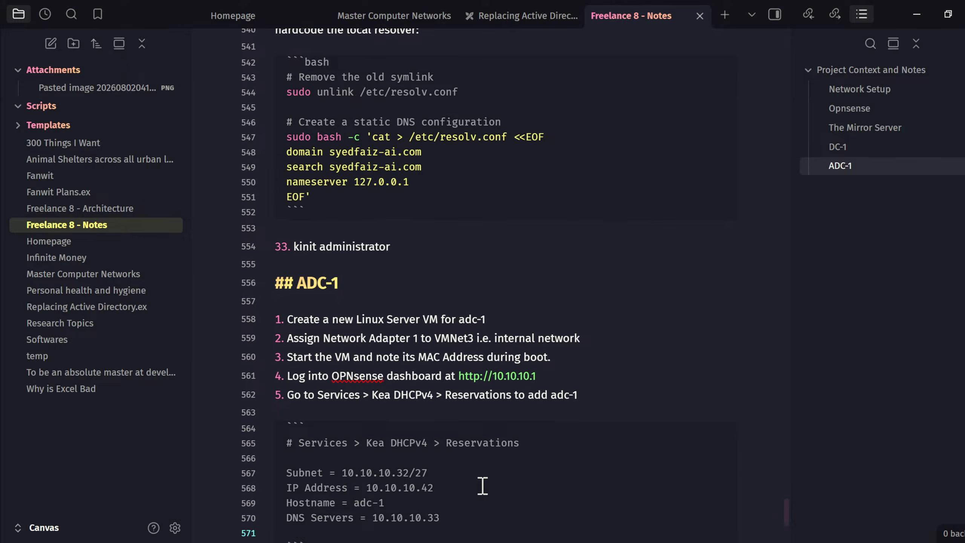
type("Domain Name = syedfaiz")
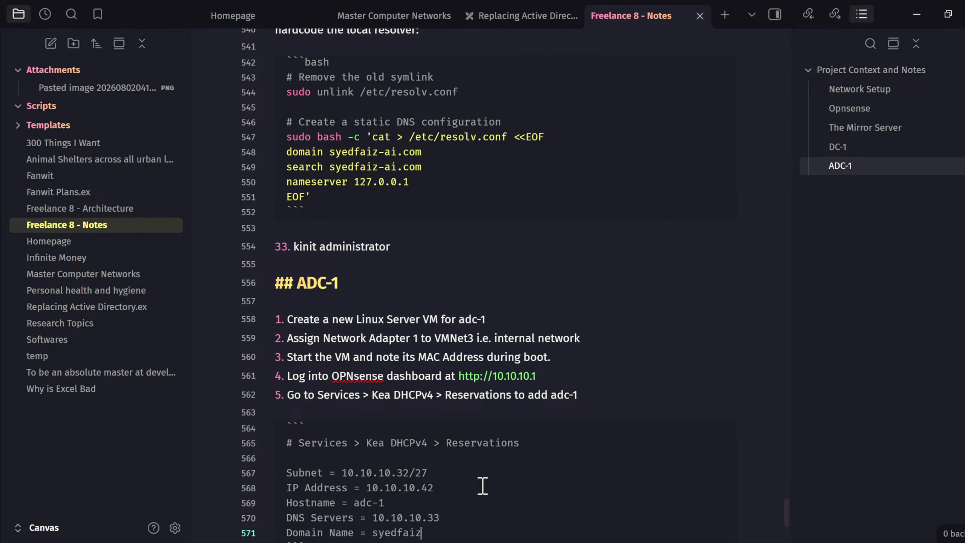
type("-ai.com")
- Below the code block, start numbered item 6 with an empty line above it
scroll(652, 297, "down", 3)
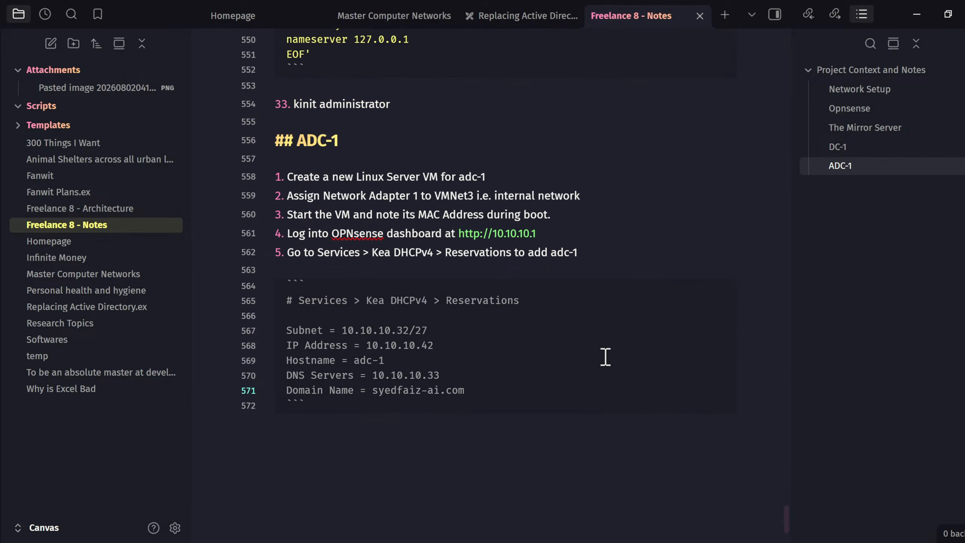
left_click(425, 416)
key("Return")
key("Return")
type("76")
key("BackSpace")
key("BackSpace")
type("56")
key("BackSpace")
key("BackSpace")
type("6.")
key("Up")
key("Up")
key("End")
key("Return")
key("Return")
- Add the line about completing adc-1's base OS install, then step 6: sudo hostnamectl set-hostname adc-1
type("Complete the ba")
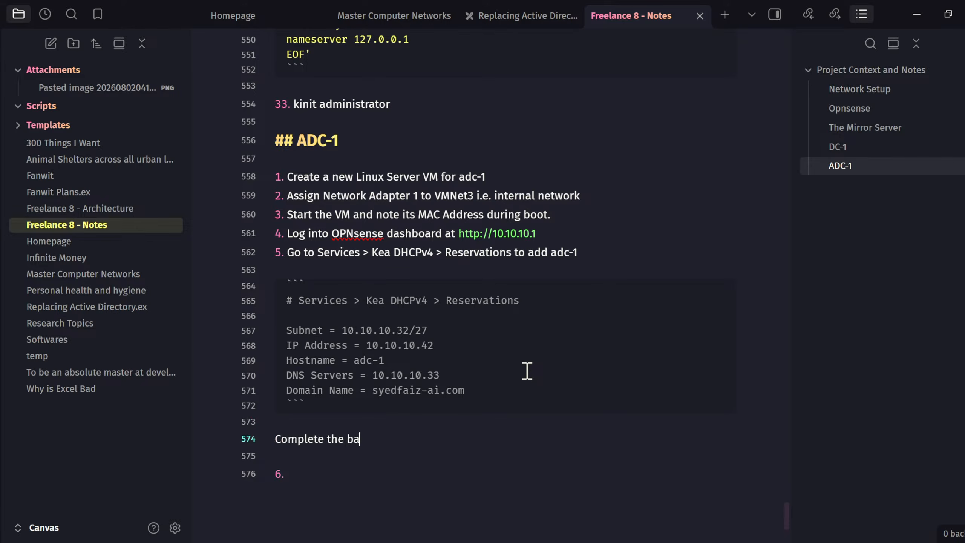
type("se installation")
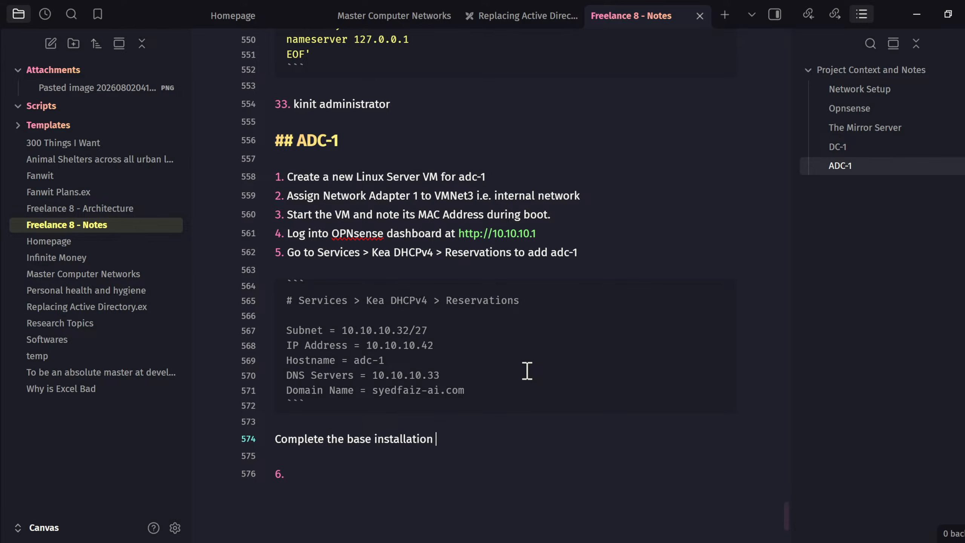
type(" of the hOS for ad")
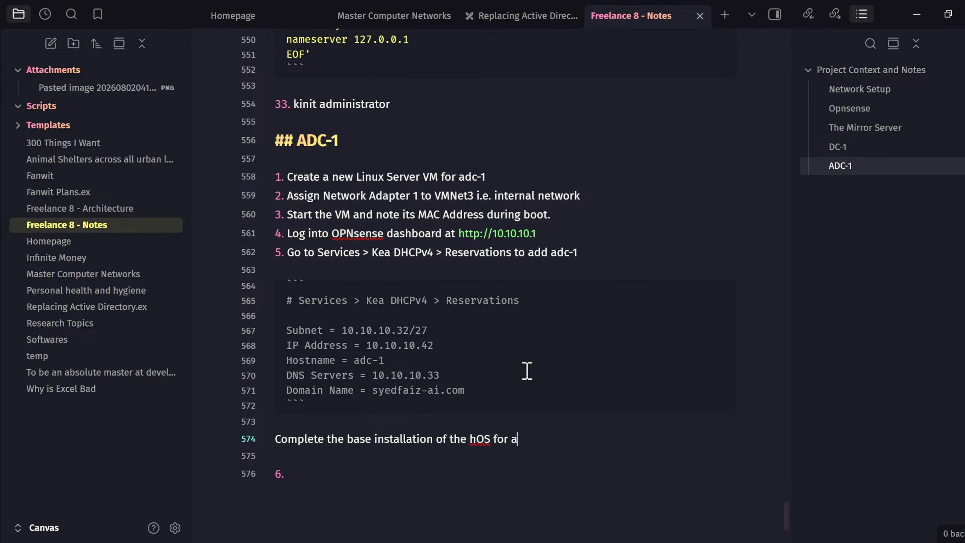
key("BackSpace")
key("BackSpace")
key("BackSpace")
key("BackSpace")
key("BackSpace")
key("BackSpace")
key("BackSpace")
key("BackSpace")
key("BackSpace")
key("BackSpace")
type("th")
key("BackSpace")
key("BackSpace")
type("OS for adc-1 the")
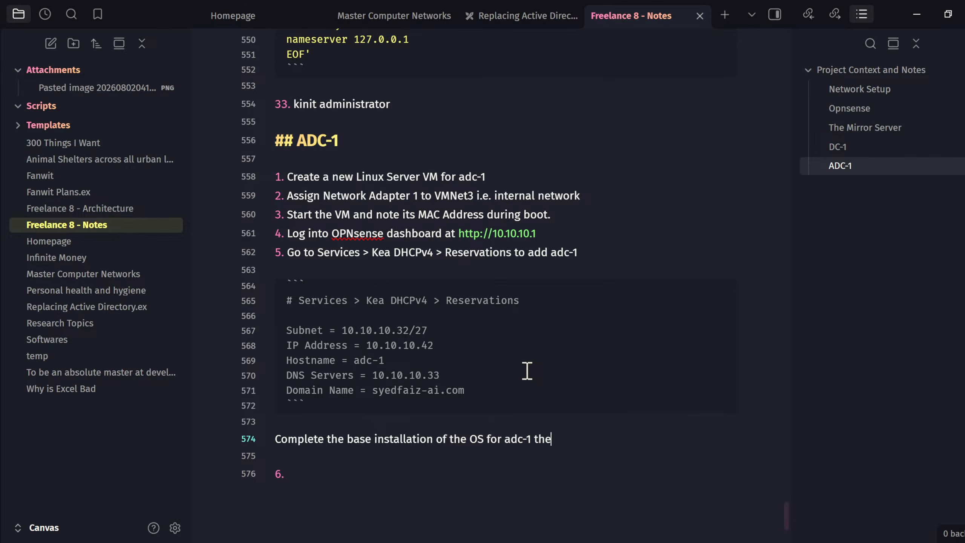
type("n prepare the ")
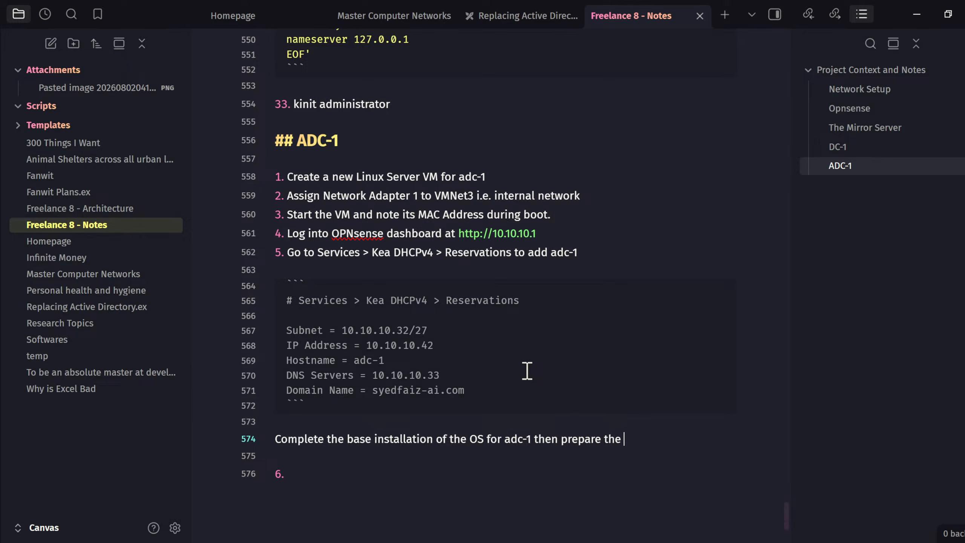
type("environment.")
key("BackSpace")
type(":")
key("Down")
key("Down")
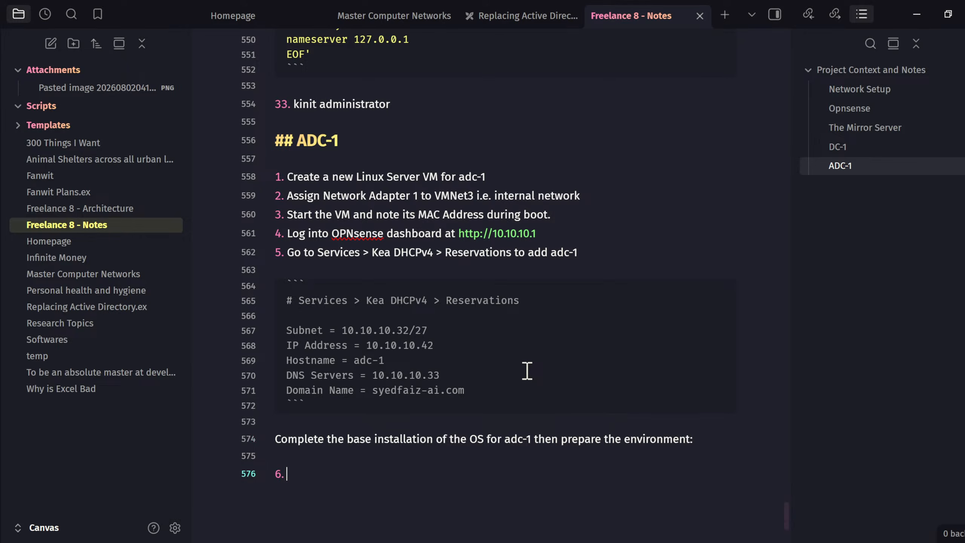
type("sudo hostnamectl ")
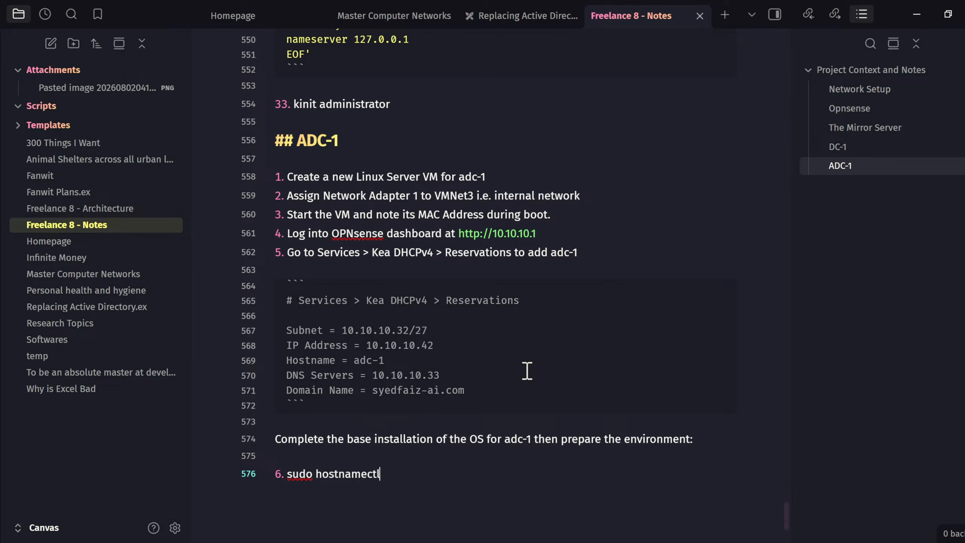
type("set-hostname ")
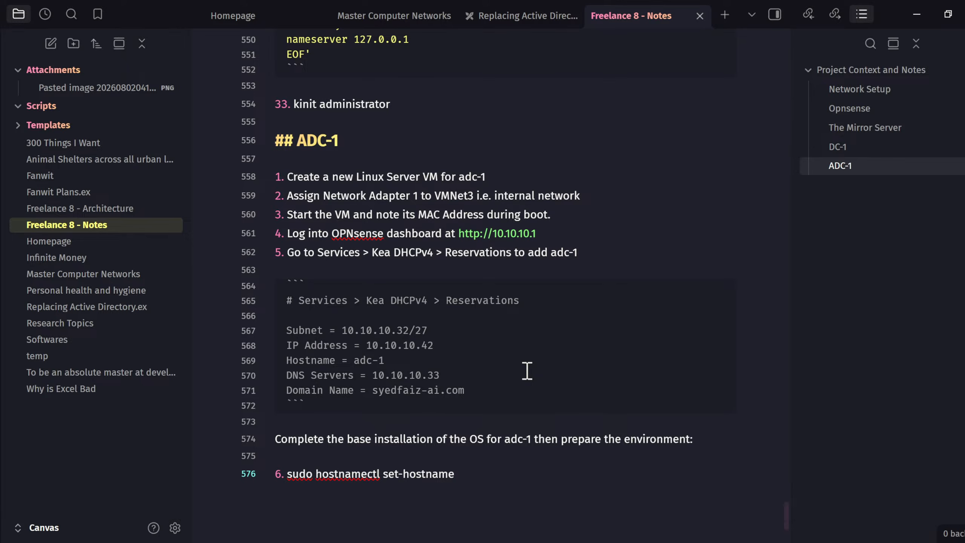
type("adc-1")
key("Return")
- Add step 7 'Point the APT Sources to the mirror-1 server exactly as I did for dc-1:' with a code block
type("Point ")
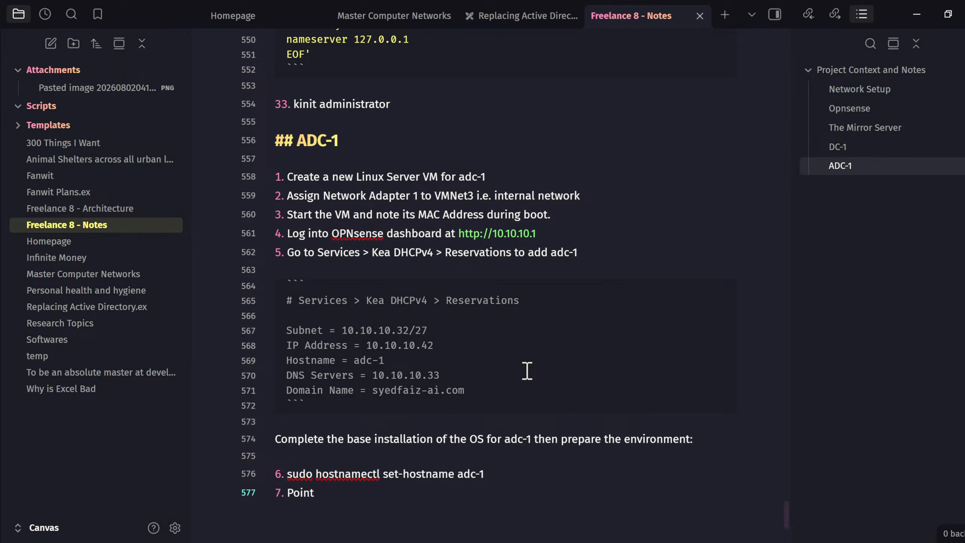
type("the APT Sources")
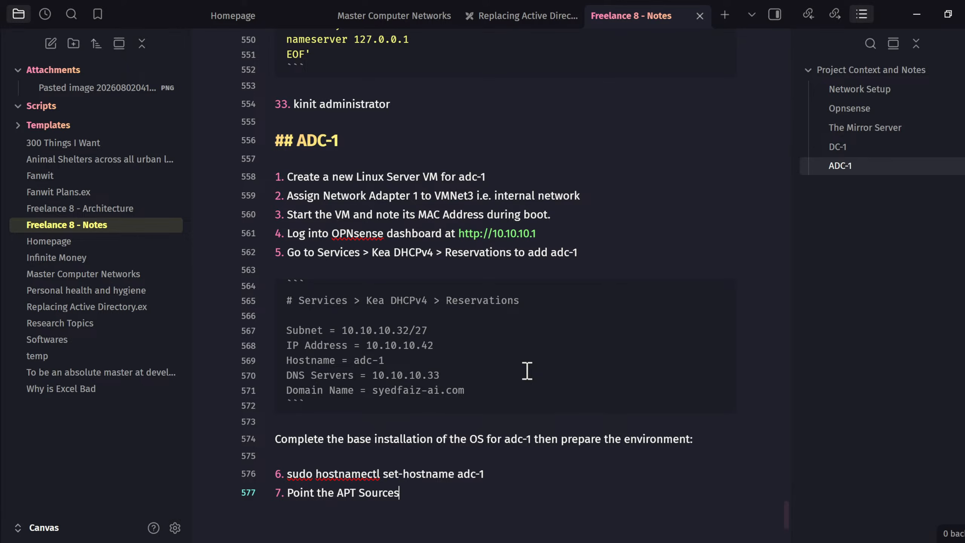
type(" to the mirror-1 serv")
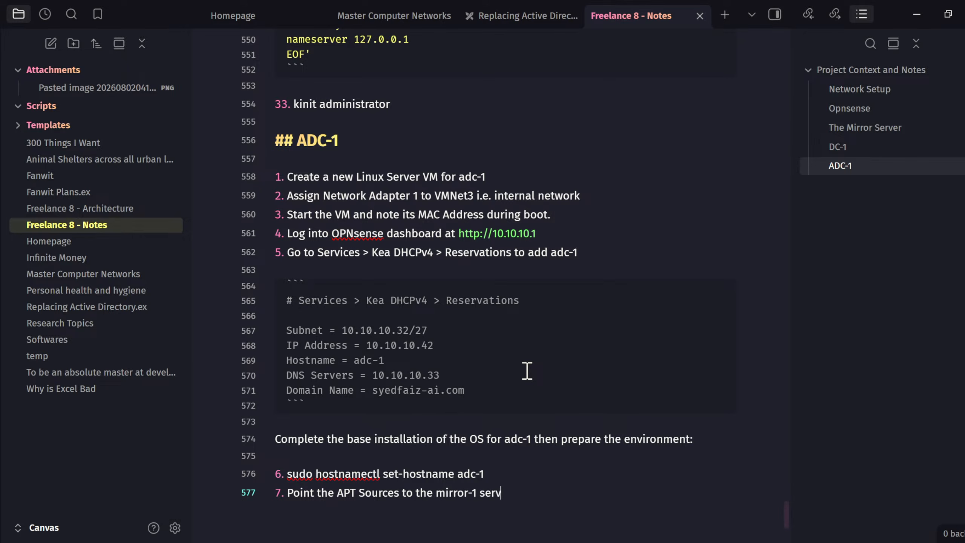
type("er exactly as I did f")
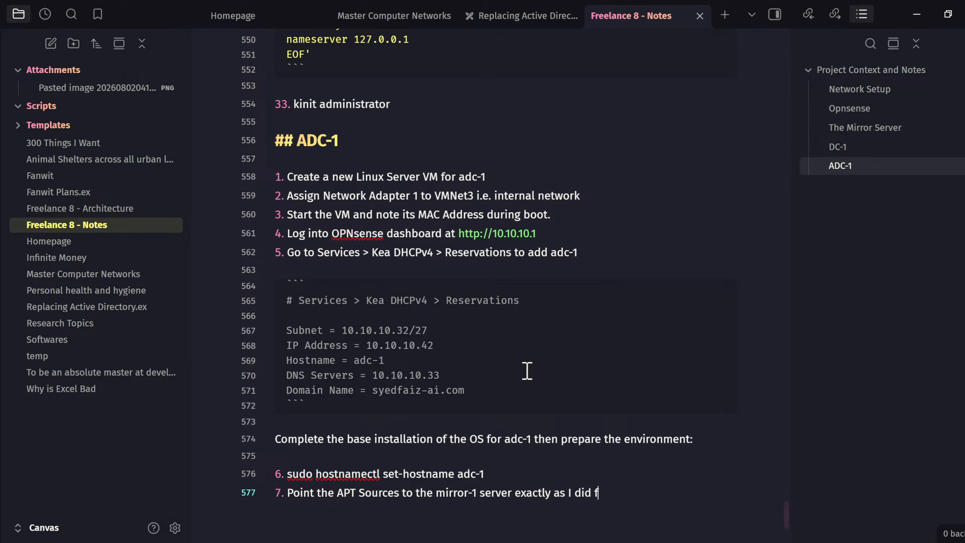
type("or dc-1:")
key("Return")
key("Return")
type("```")
key("Return")
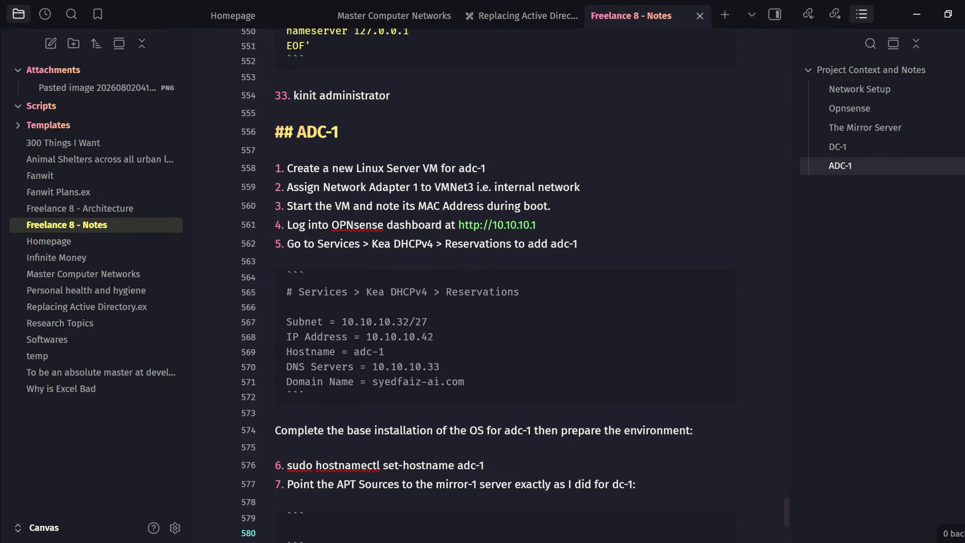
key("alt+Tab")
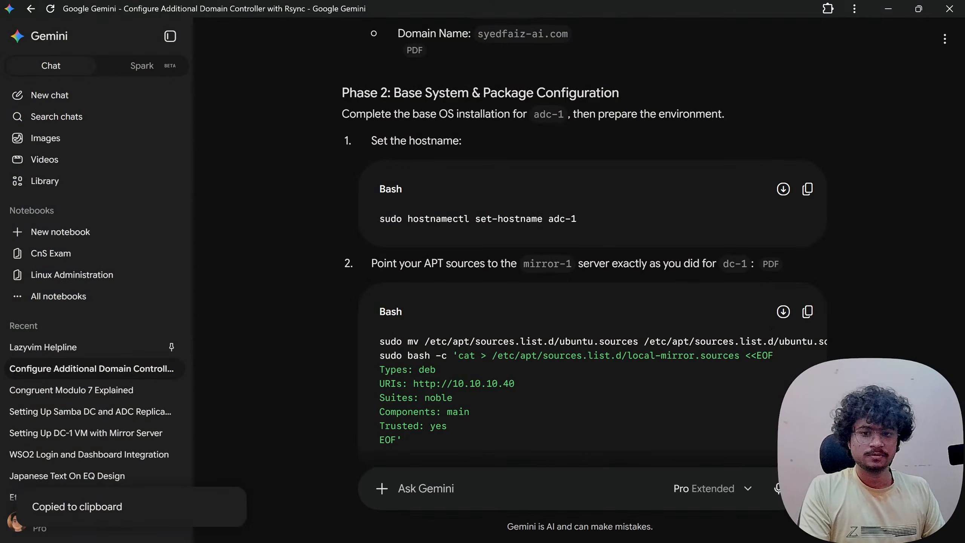
- Paste the copied APT-sources commands into step 7's code block and mark it as bash
key("alt+Tab")
key("ctrl+v")
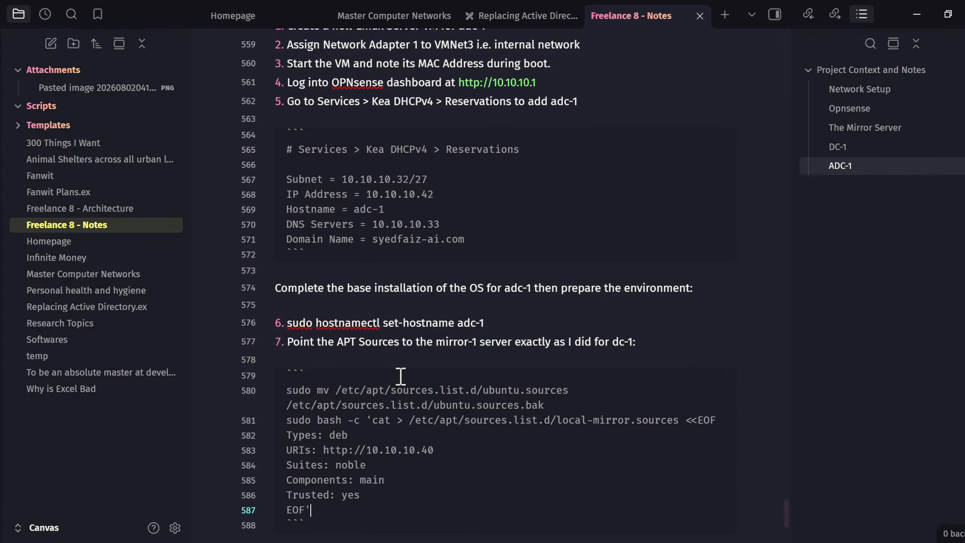
left_click(403, 368)
left_click(404, 371)
type("bash")
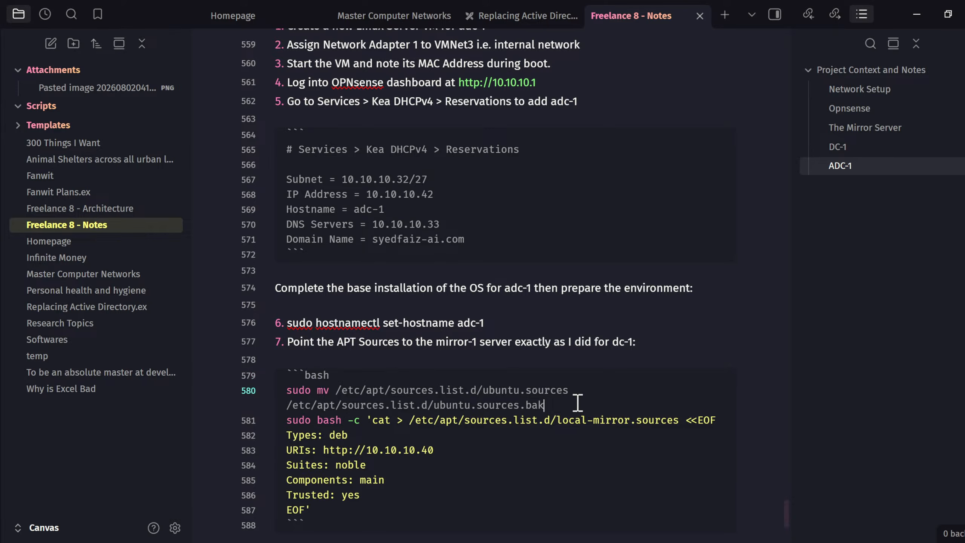
- Insert a blank line between the ubuntu.sources backup move and the mirror-sources command
left_click(594, 392)
scroll(593, 392, "down", 2)
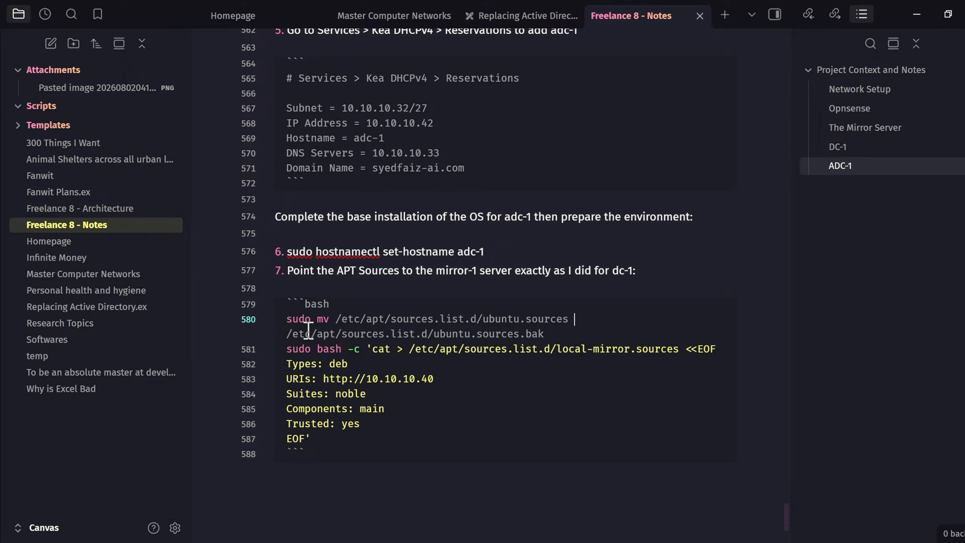
left_click_drag(287, 353, 338, 438)
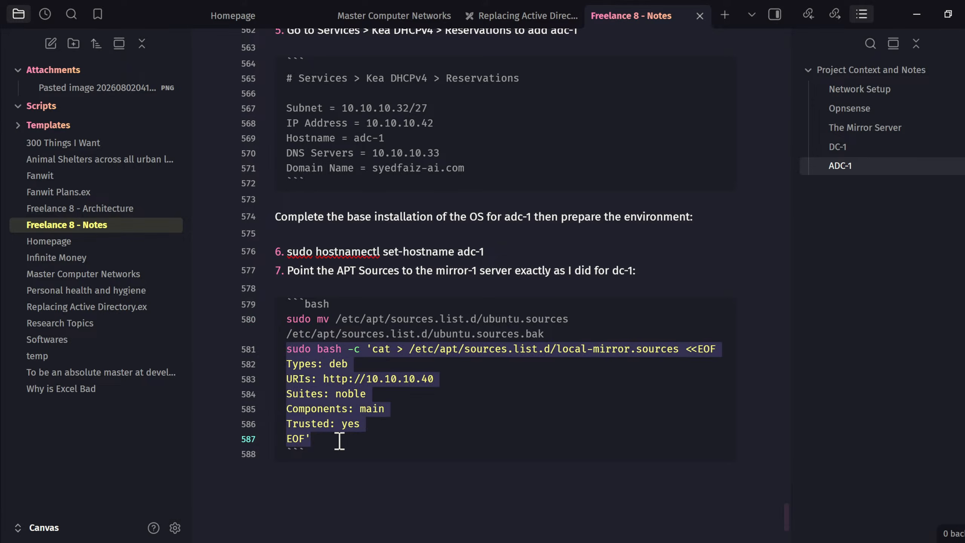
left_click(356, 437)
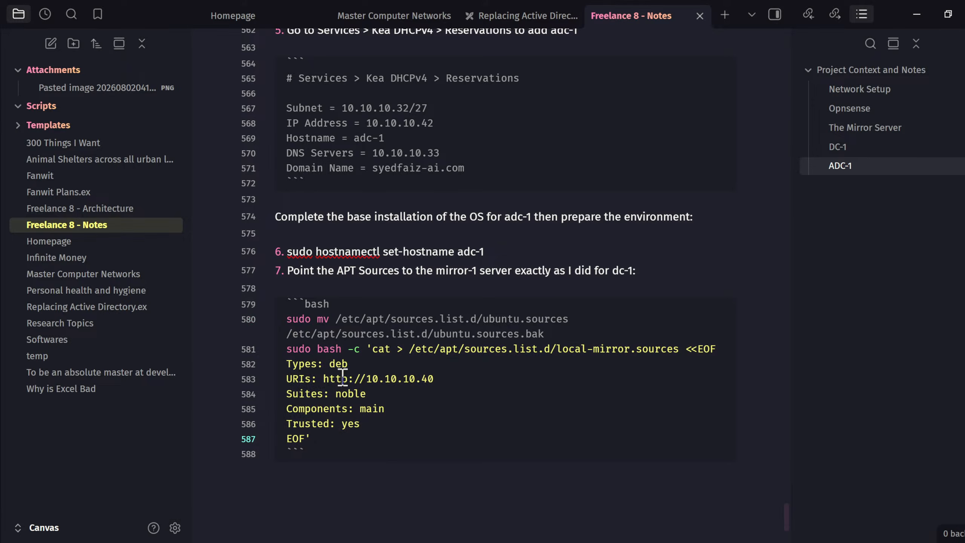
left_click(611, 330)
key("Return")
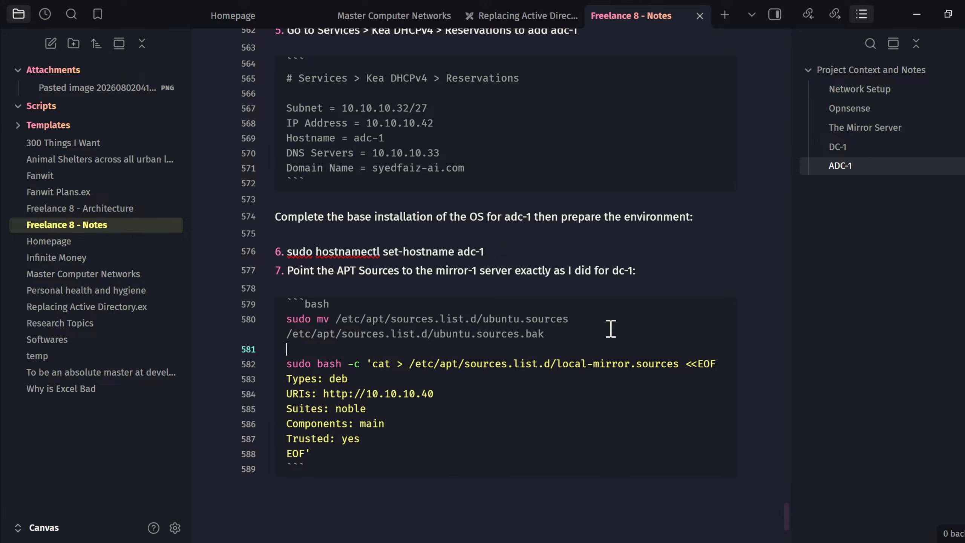
left_click(500, 383)
scroll(509, 459, "down", 4)
left_click(498, 337)
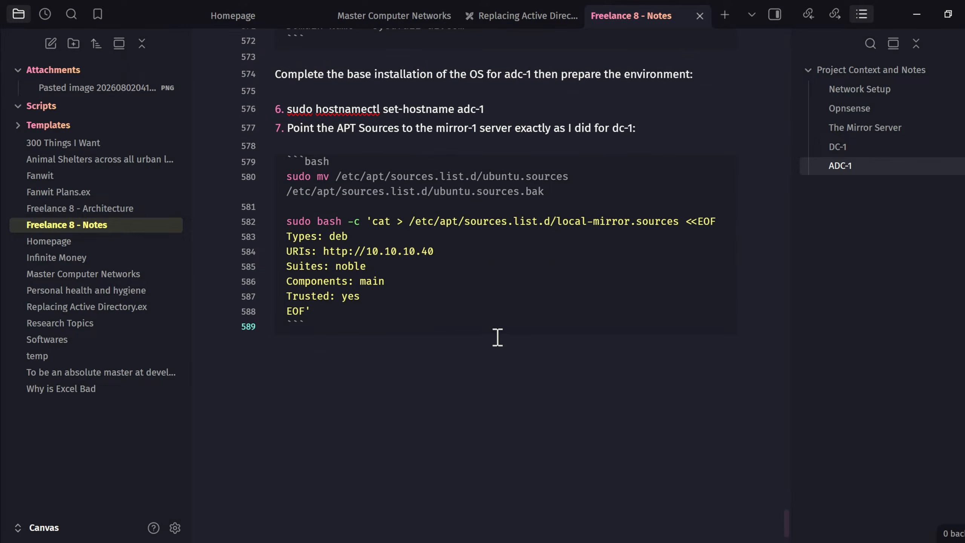
- Add step 8, 'sudo apt update', below the code block
key("Return")
key("Return")
type("8. Update")
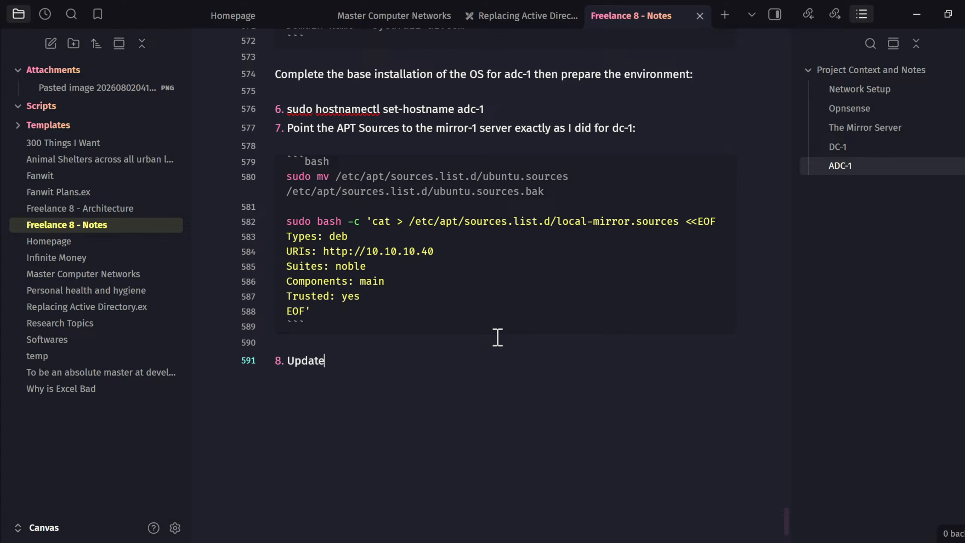
type(" APT and install the mirror")
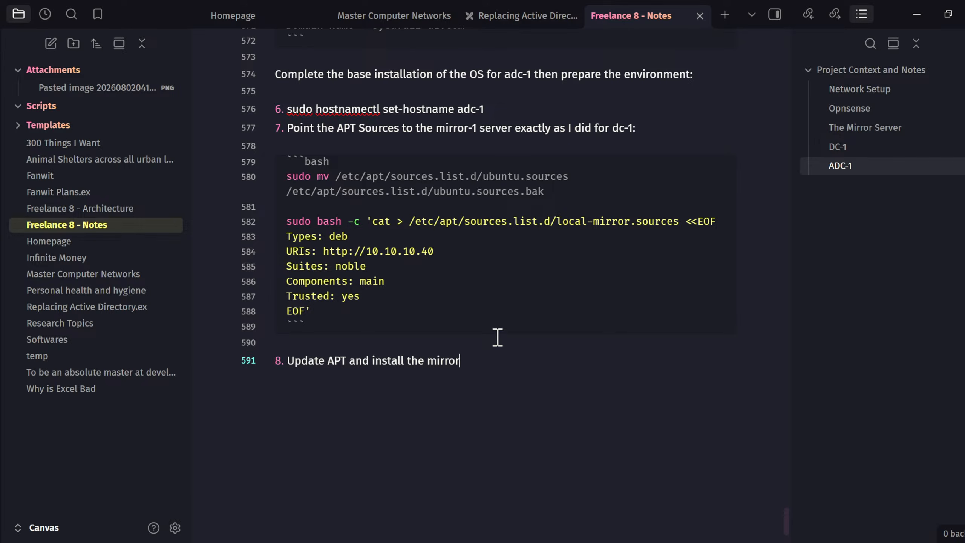
key("BackSpace")
key("BackSpace")
key("BackSpace")
key("BackSpace")
key("BackSpace")
key("BackSpace")
key("BackSpace")
key("BackSpace")
key("BackSpace")
key("BackSpace")
key("BackSpace")
key("BackSpace")
key("BackSpace")
key("BackSpace")
key("BackSpace")
key("BackSpace")
key("BackSpace")
key("BackSpace")
key("BackSpace")
key("BackSpace")
key("BackSpace")
key("BackSpace")
key("BackSpace")
key("BackSpace")
key("BackSpace")
key("BackSpace")
key("BackSpace")
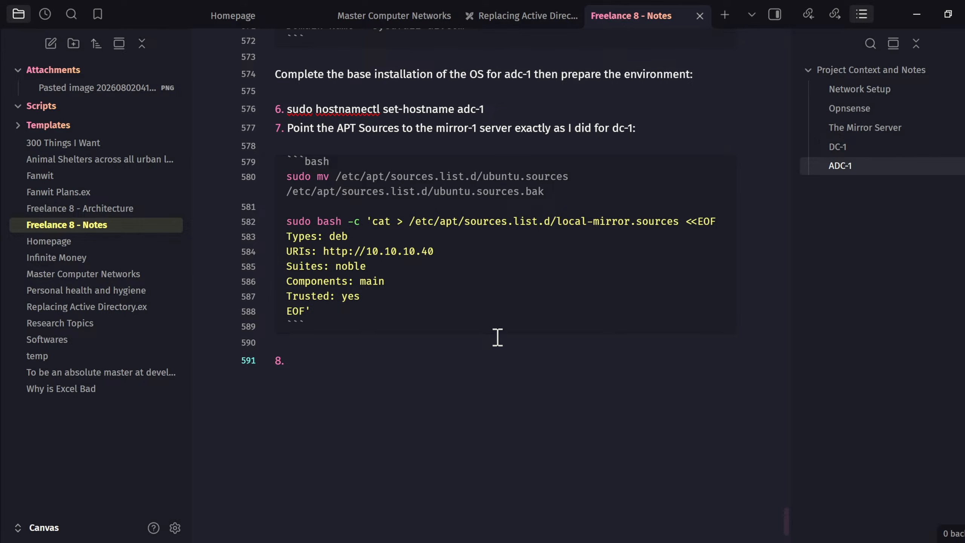
type("sudo apt")
key("BackSpace")
key("BackSpace")
key("BackSpace")
type("a")
key("BackSpace")
type("ap")
key("BackSpace")
type("pt update")
- Add step 9: sudo apt install samba, smbclient, krb5-user, winbind, rsync, samba-dsdb-modules, acl, attr, openssh-server -y
key("Return")
type("sudo ap")
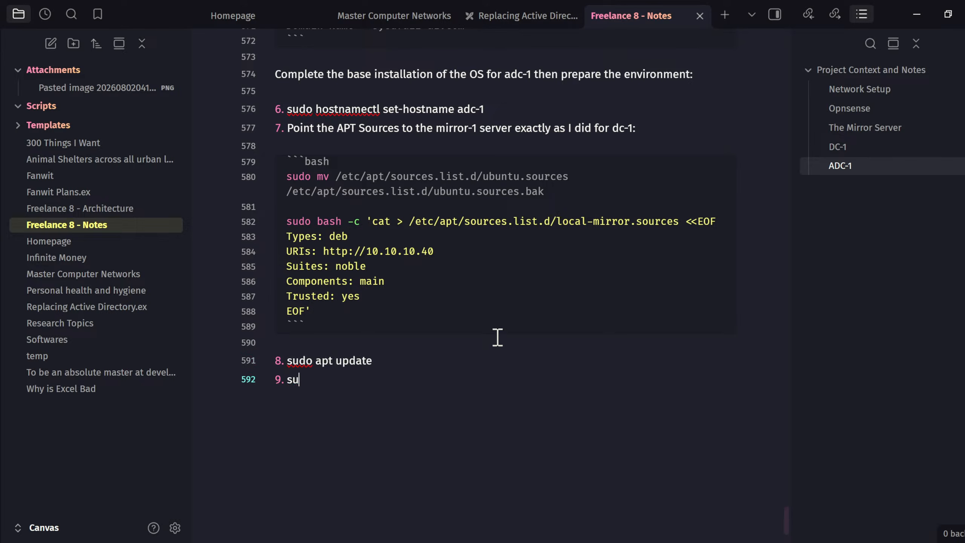
type("t install samba s")
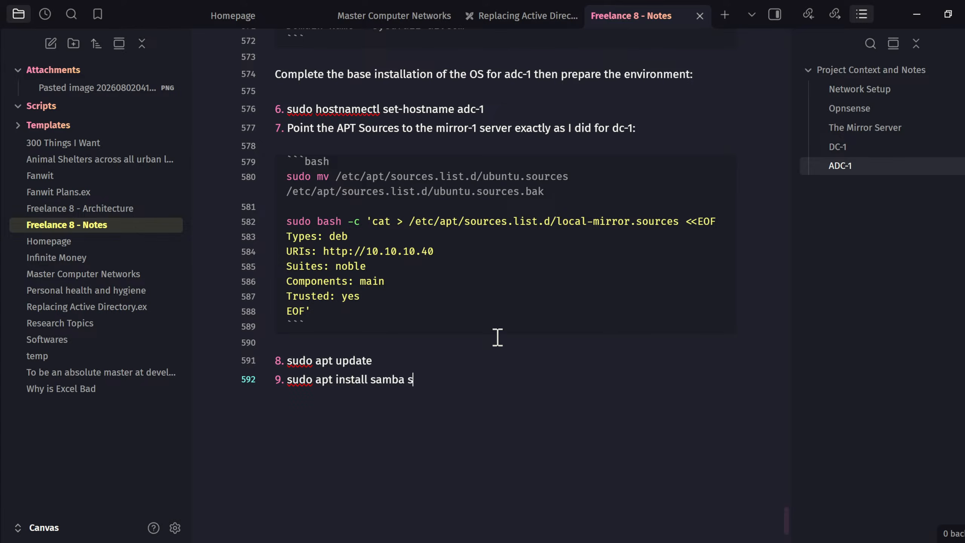
type("mbclient krb5-us")
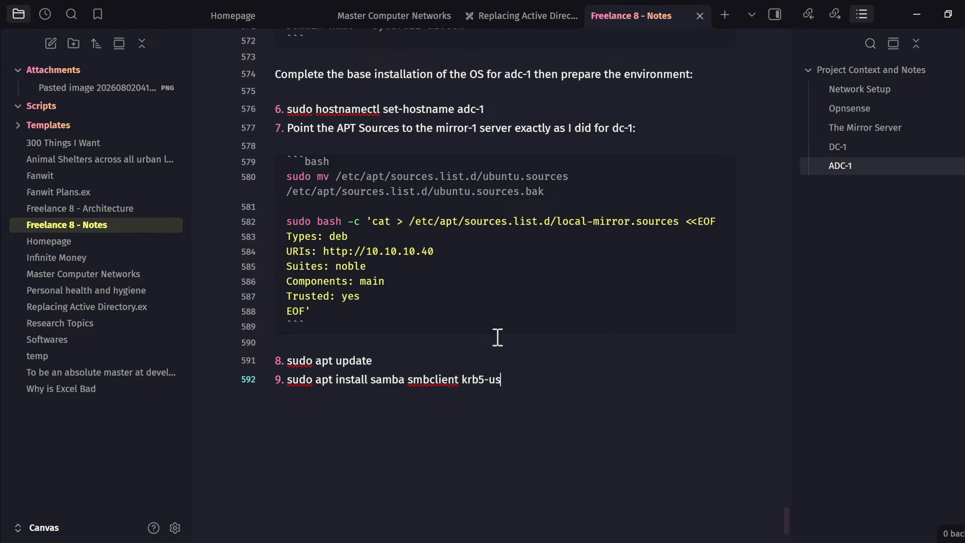
type("er winbind rsync")
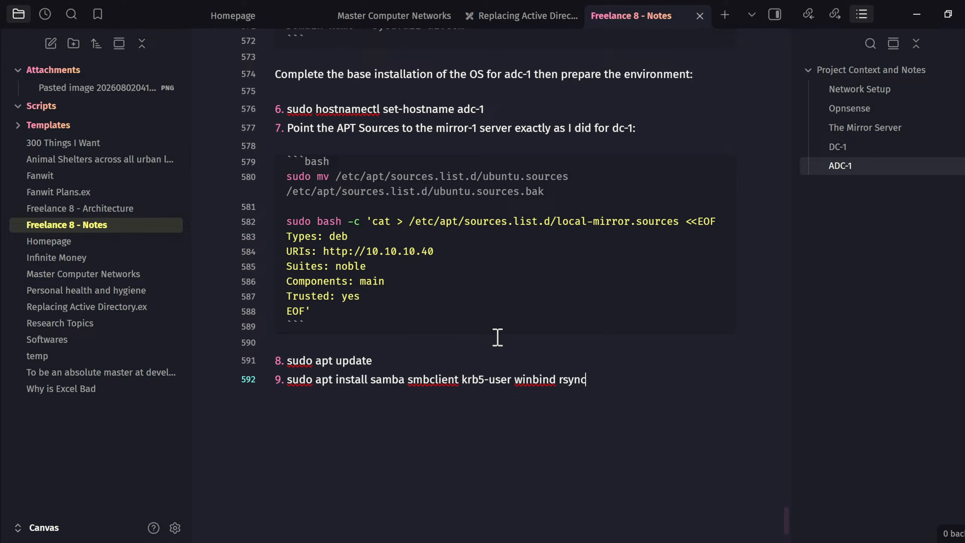
type(" samba-ad-provision")
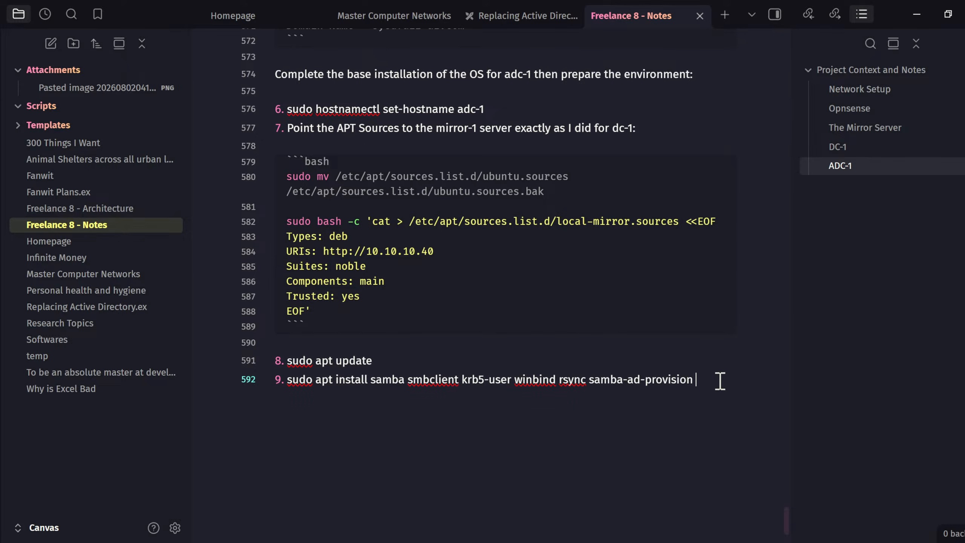
type("samba")
key("BackSpace")
type("-dsdb-mou")
key("BackSpace")
type("dules")
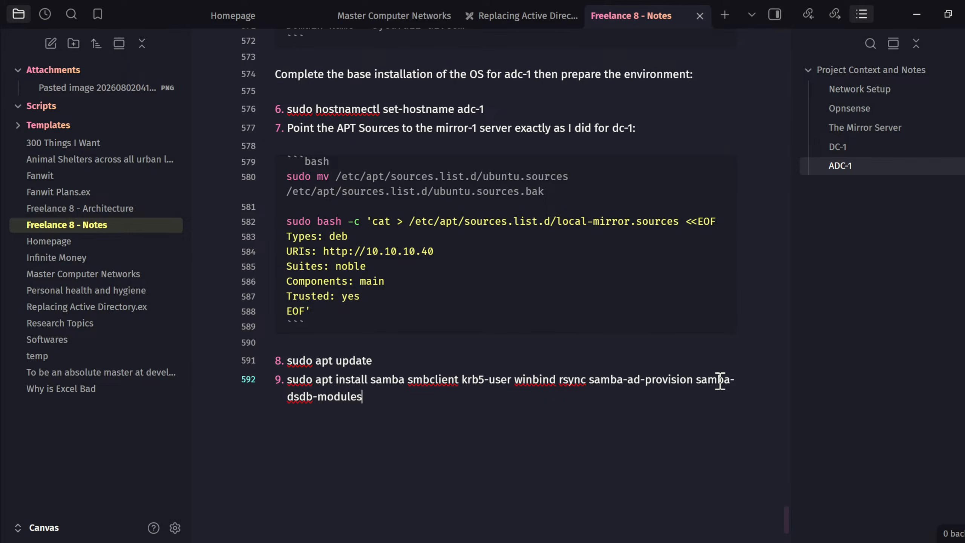
type(" samba-vfs-mo")
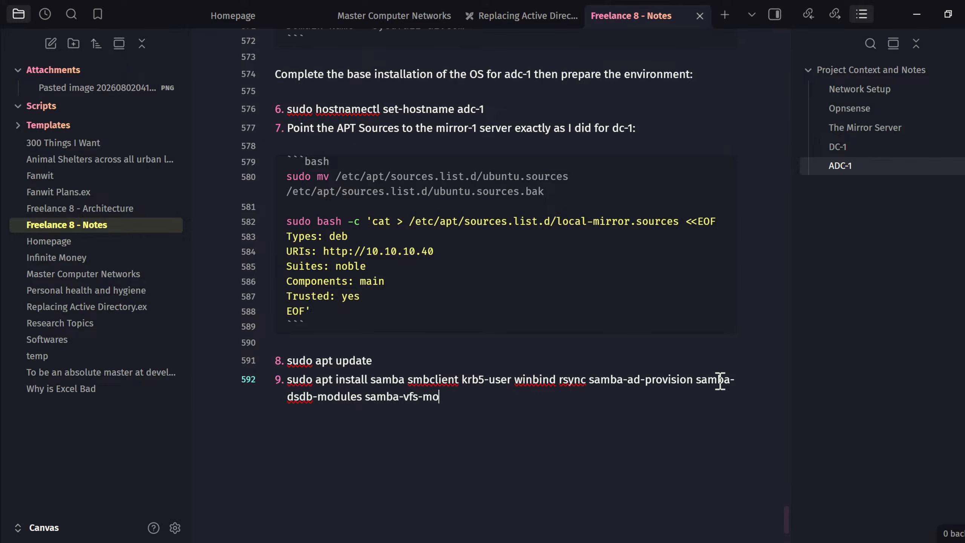
type("dules acl attr op")
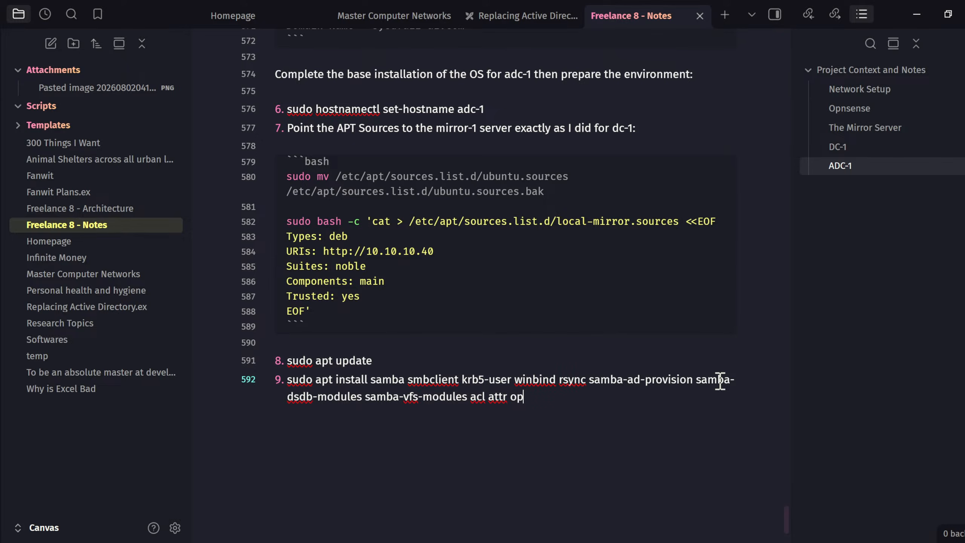
type("enssh-server")
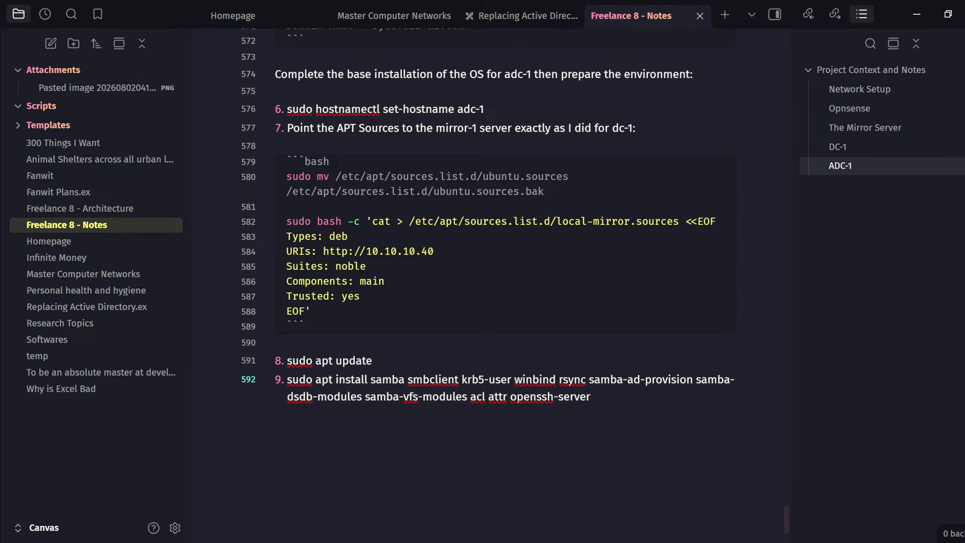
type(" -y")
- Review the package names in the step 9 install command
double_click(386, 380)
double_click(436, 381)
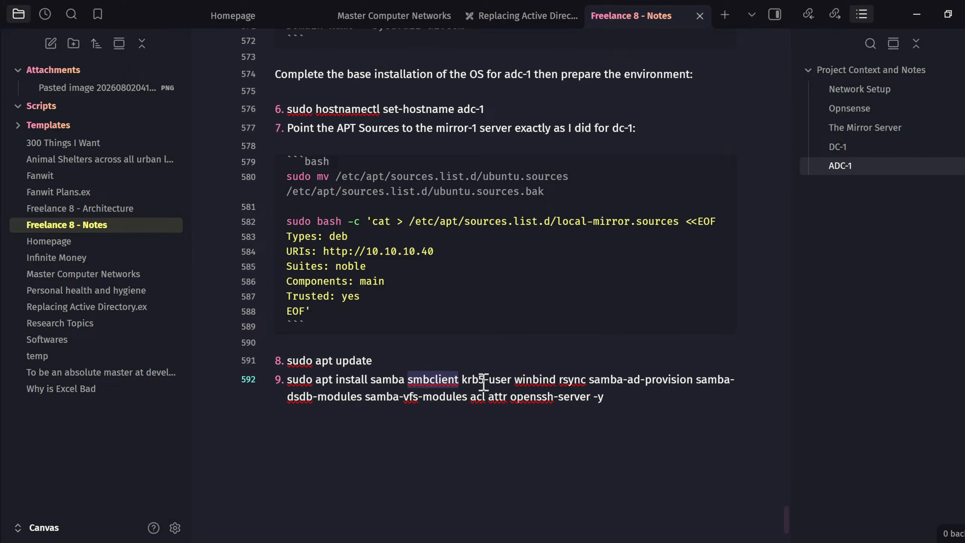
left_click(508, 380)
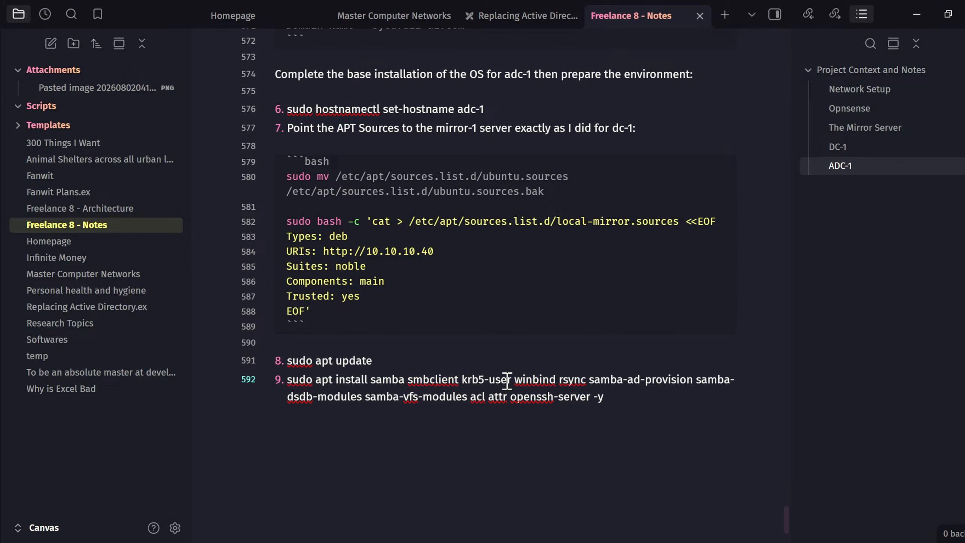
double_click(549, 380)
double_click(574, 380)
double_click(608, 381)
double_click(706, 380)
left_click_drag(305, 398, 359, 398)
left_click(381, 397)
double_click(498, 400)
left_click(544, 400)
left_click(658, 399)
- Add a '> Note:' line giving the realm, dc-1 and dc-1 to enter if Kerberos prompts
key("Return")
key("Return")
key("Return")
type("> Note: If ")
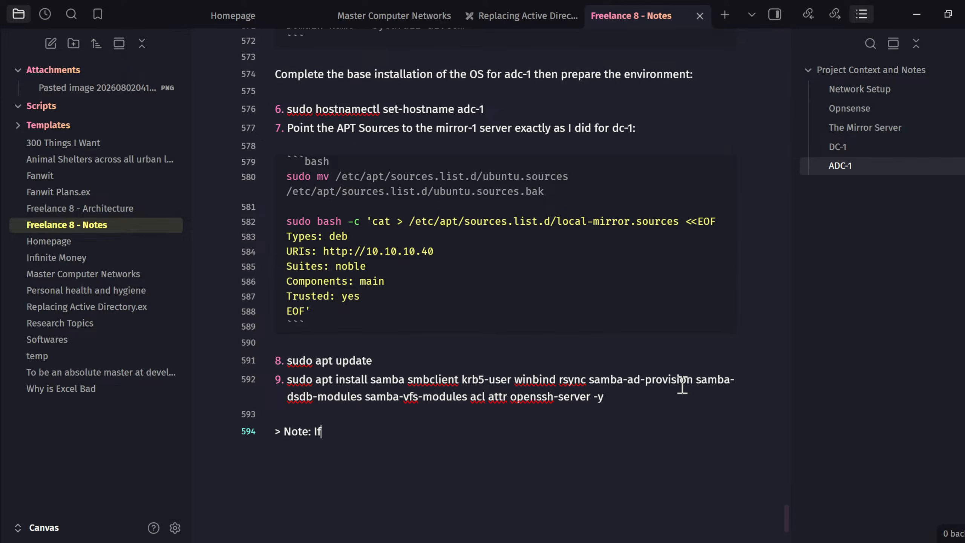
type("prompted y Ker")
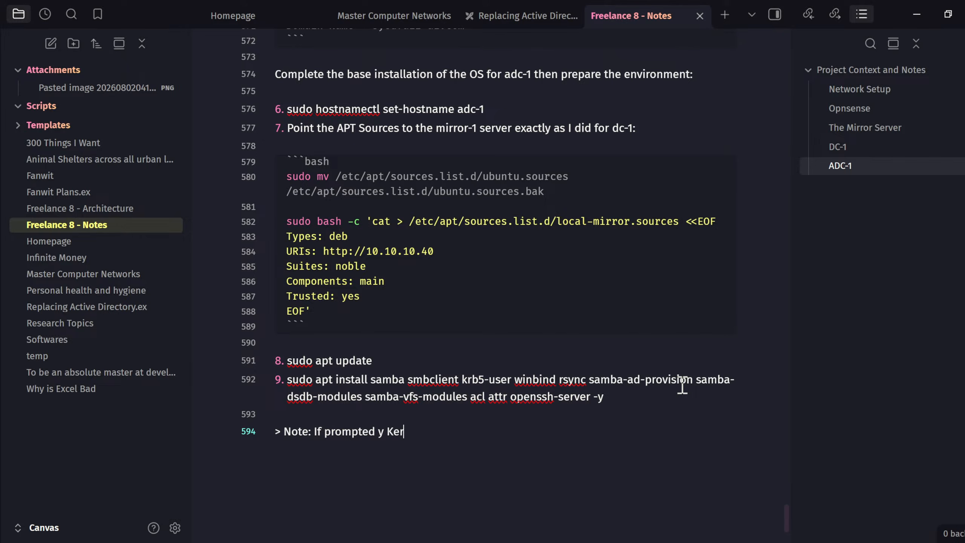
type("beros during installation")
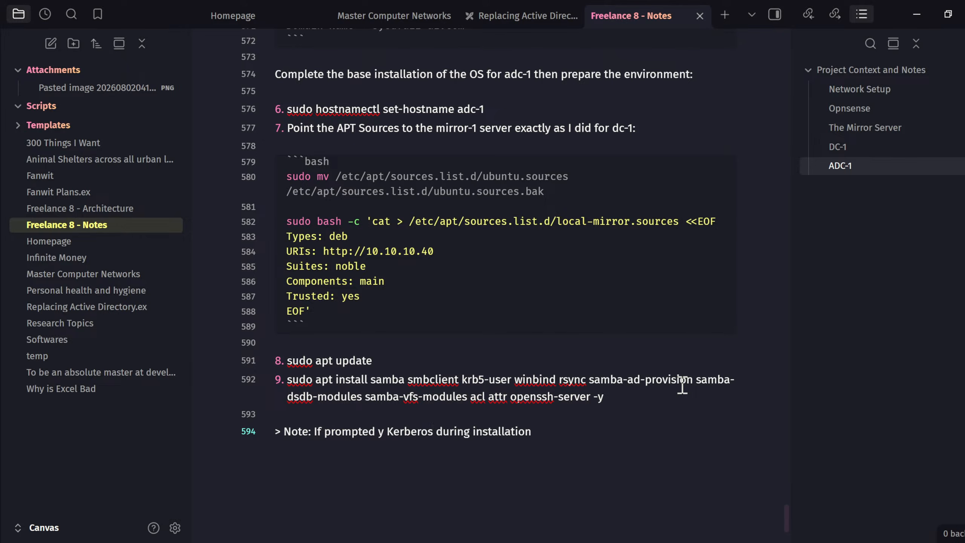
type(", enter SYEDFAIZ")
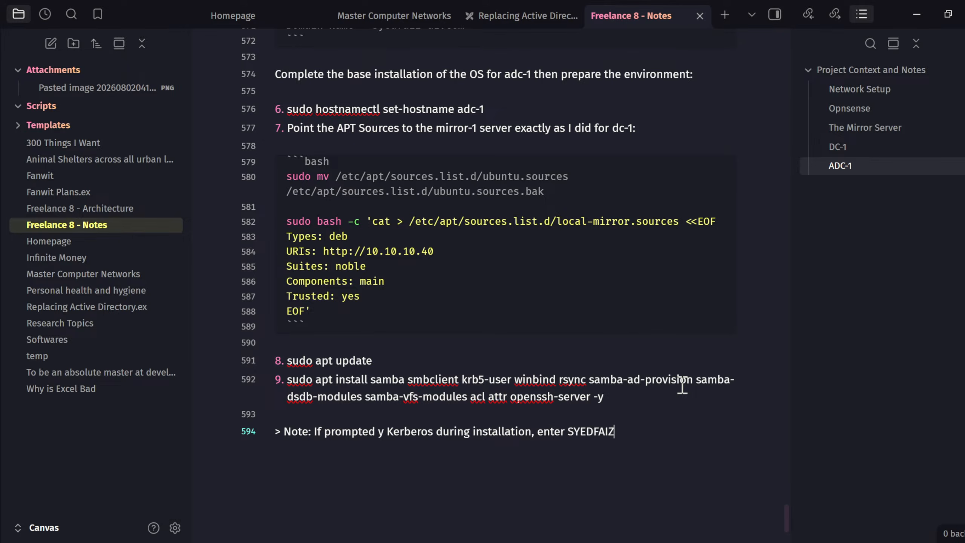
type("-AI.COM, dc-1 and dc")
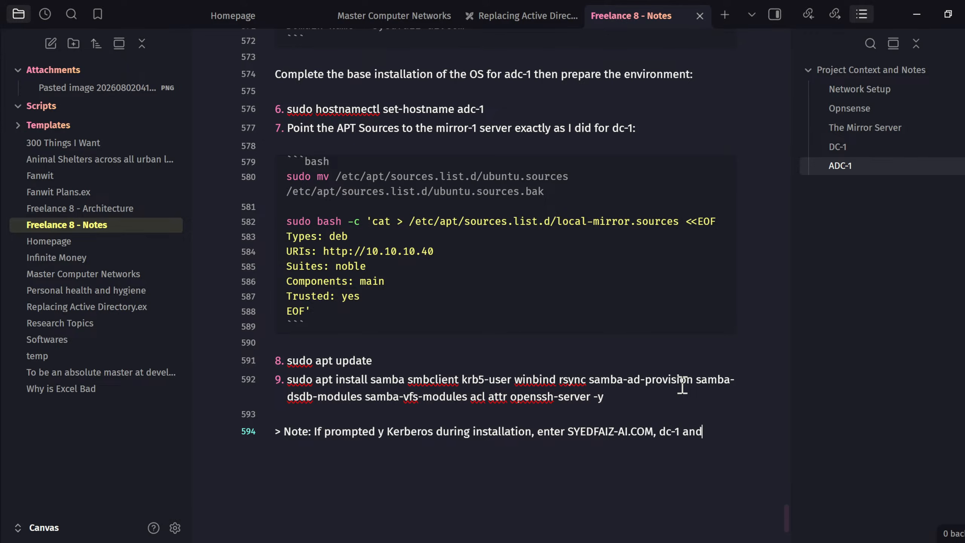
type("-1")
key("Return")
key("Return")
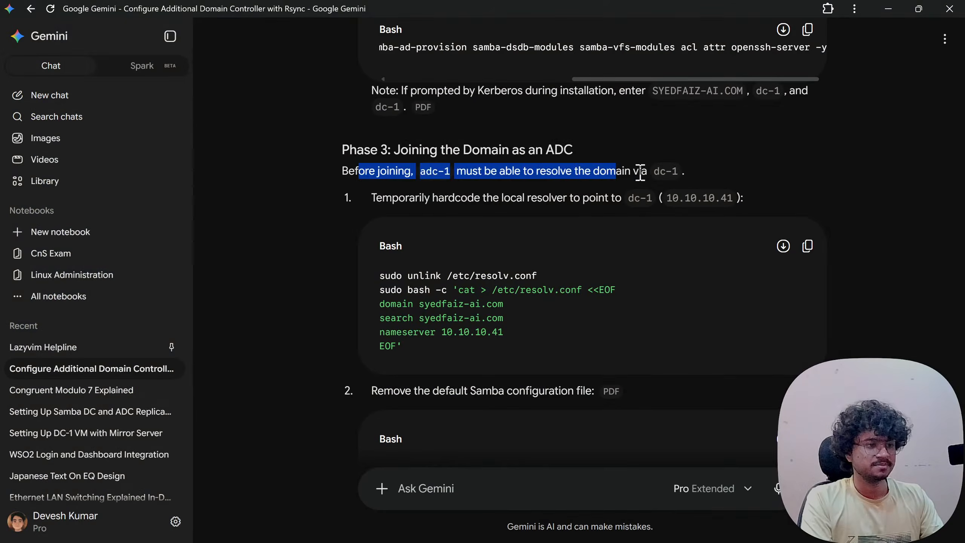
- Type 'Before joining, adc-1 must be able to resolve the domain via dc-1' under the note
left_click_drag(478, 171, 612, 171)
left_click(663, 172)
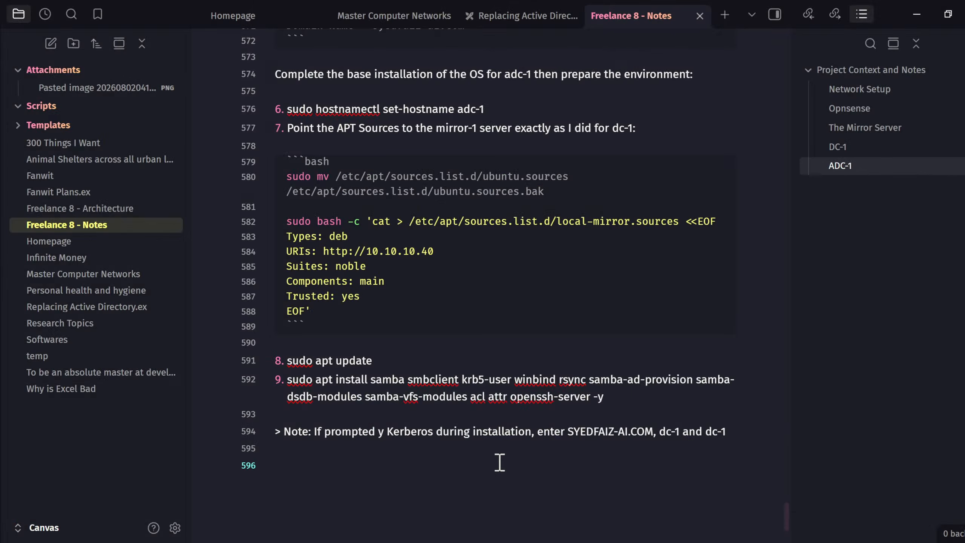
type("Before j")
type("oining")
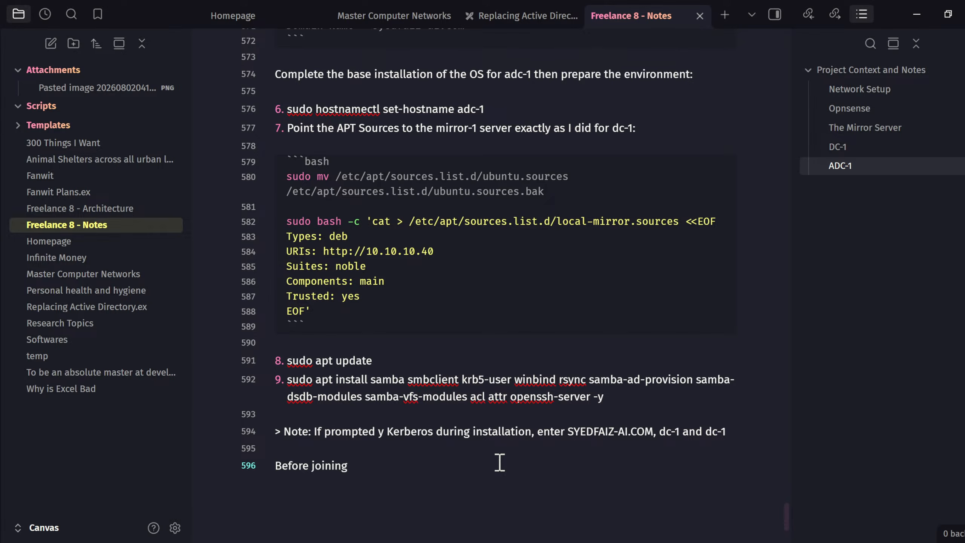
type(", adc-1 must be abl")
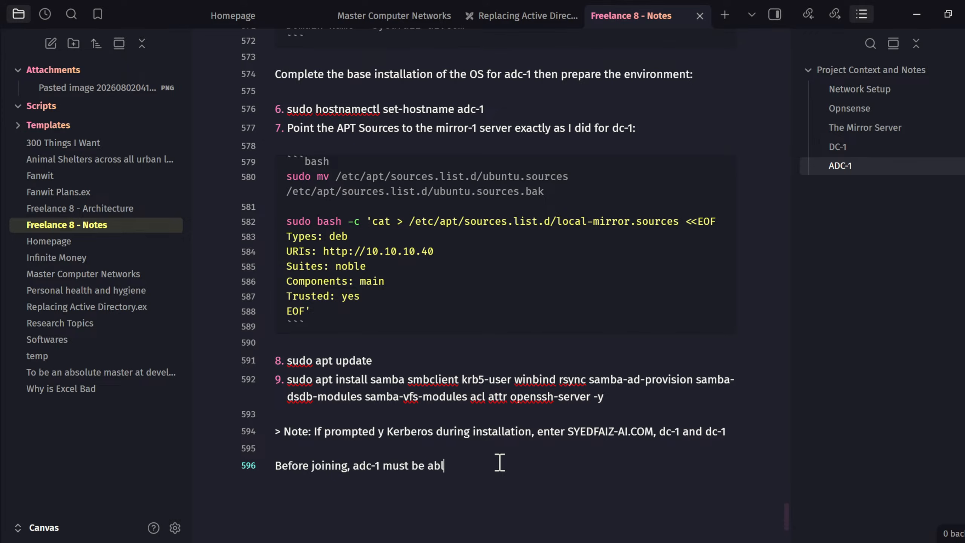
type("e to resolve the doamin")
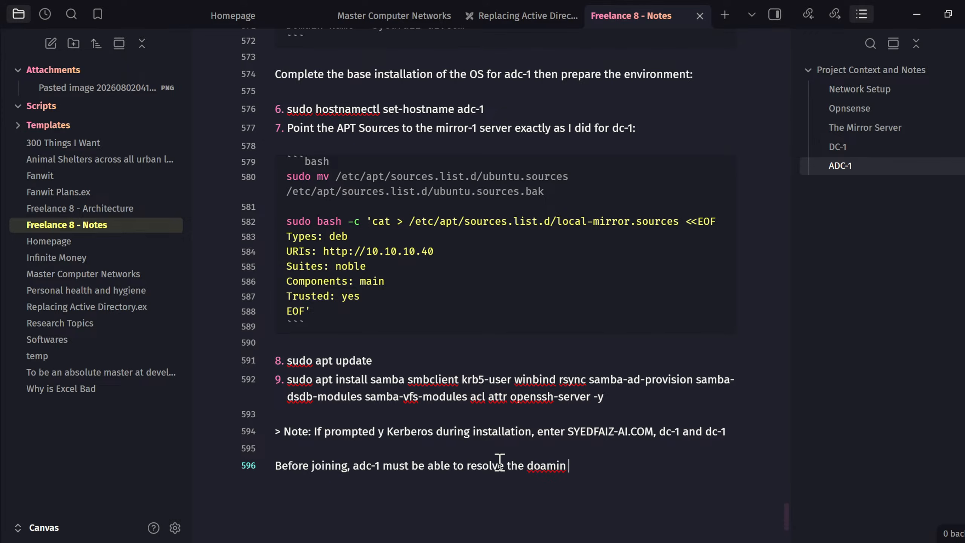
key("ctrl+BackSpace")
type("domain via dc-1.")
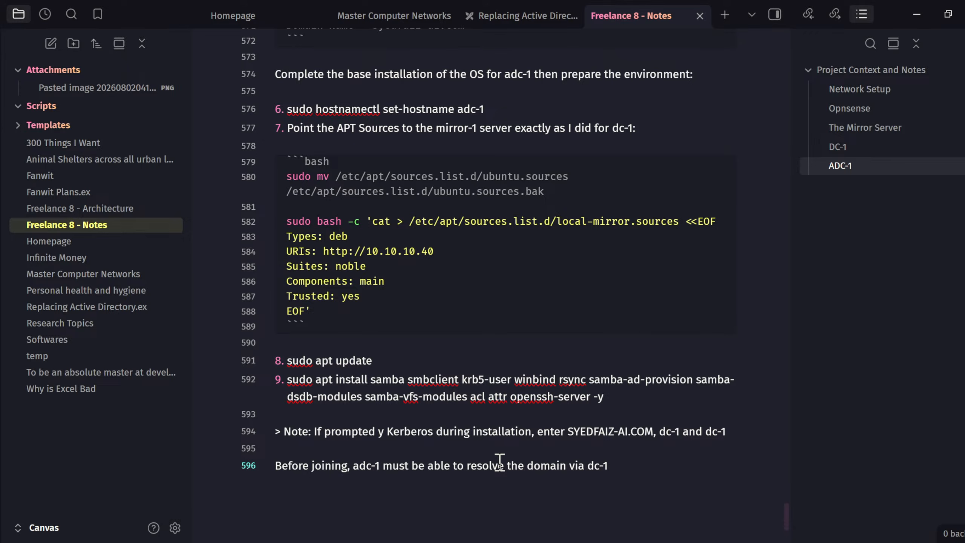
- End the 'adc-1 must be able to resolve the domain via dc-1' line with a full stop
type(".")
key("alt+Tab")
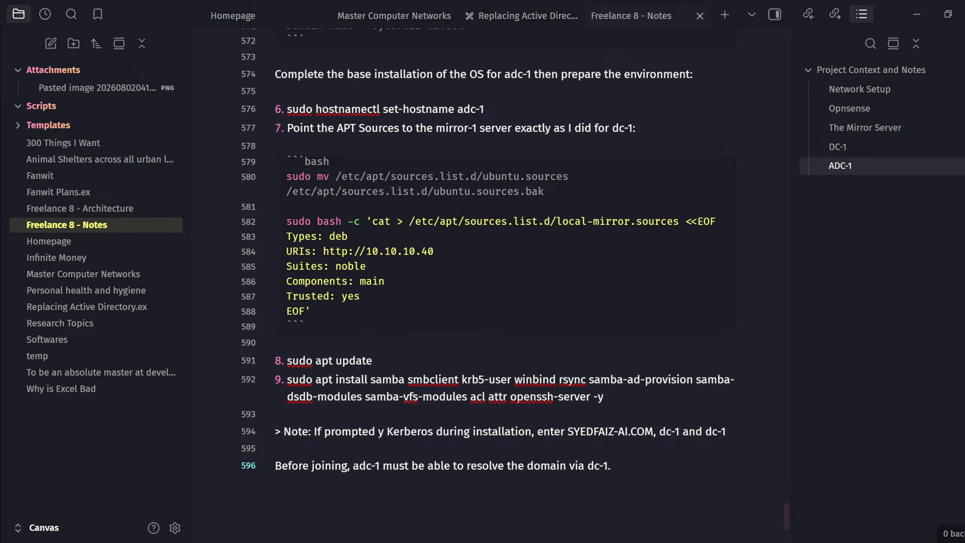
scroll(412, 308, "up", 7)
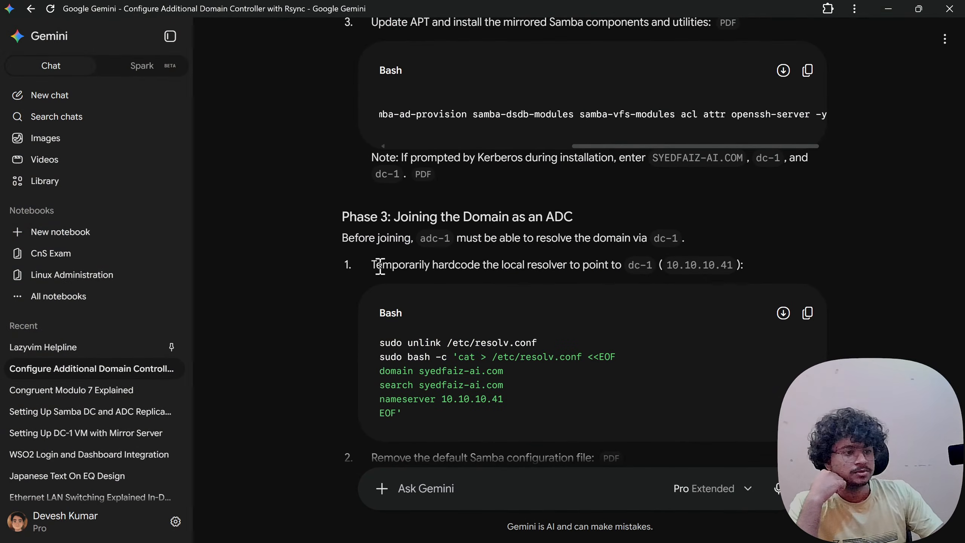
left_click_drag(392, 265, 646, 265)
left_click(649, 265)
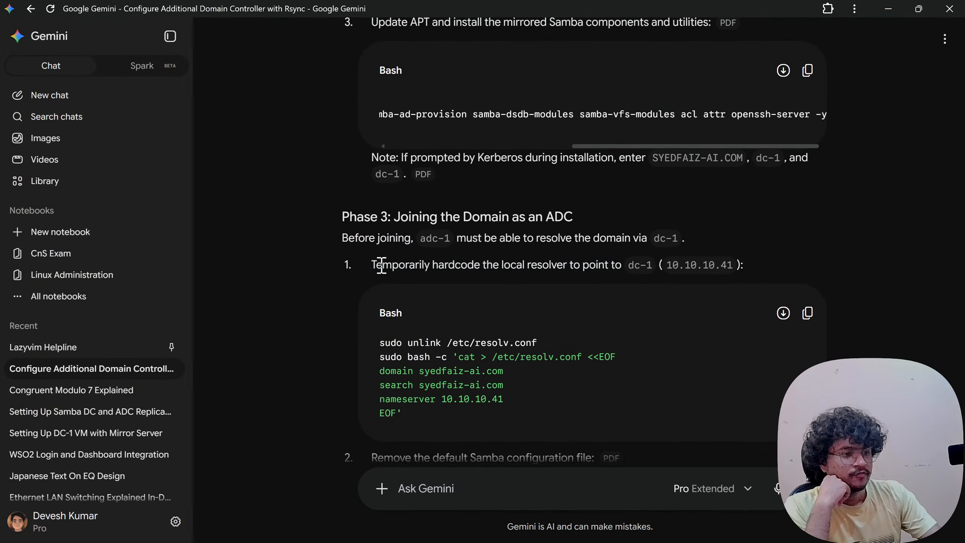
left_click_drag(375, 265, 623, 265)
left_click(622, 265)
left_click_drag(414, 265, 658, 268)
left_click(657, 268)
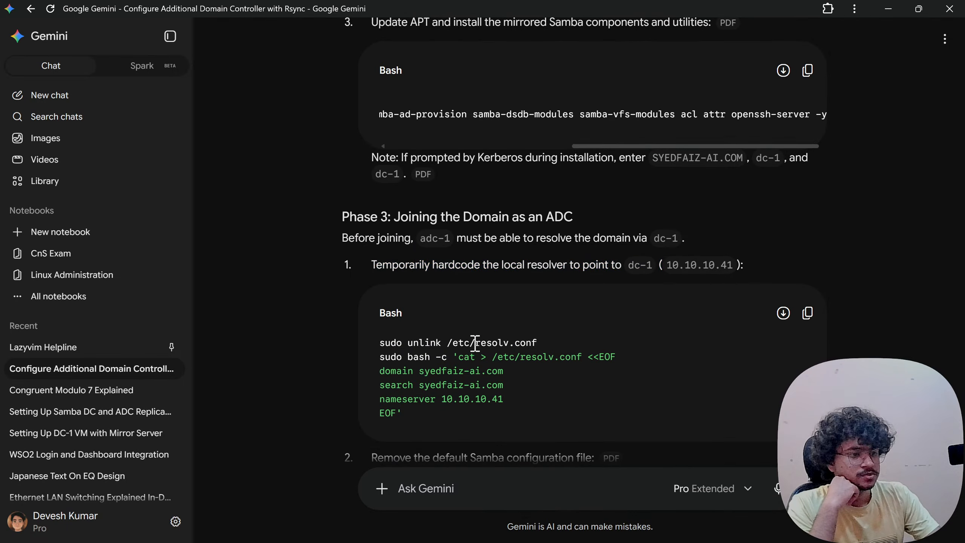
left_click_drag(399, 345, 452, 347)
left_click(451, 347)
left_click_drag(380, 357, 467, 412)
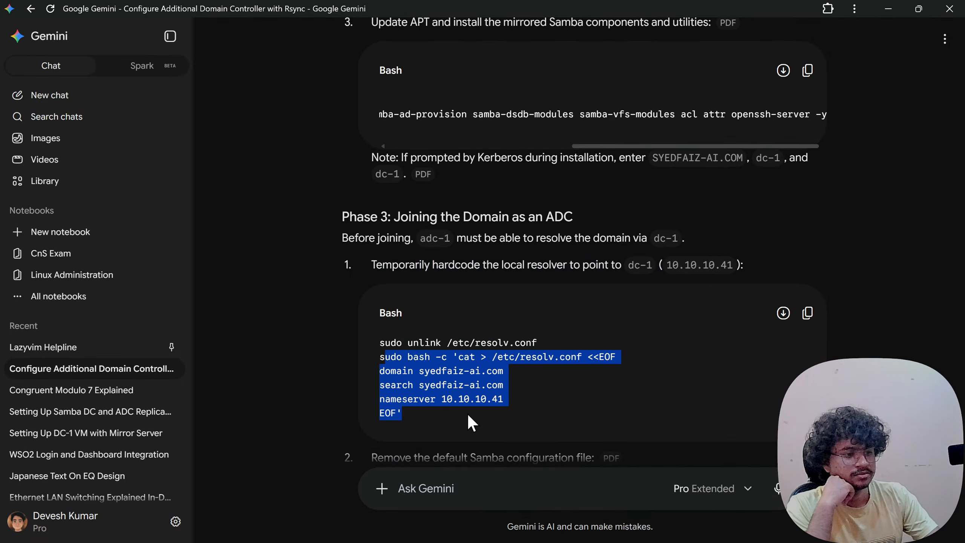
left_click(429, 411)
scroll(418, 380, "down", 5)
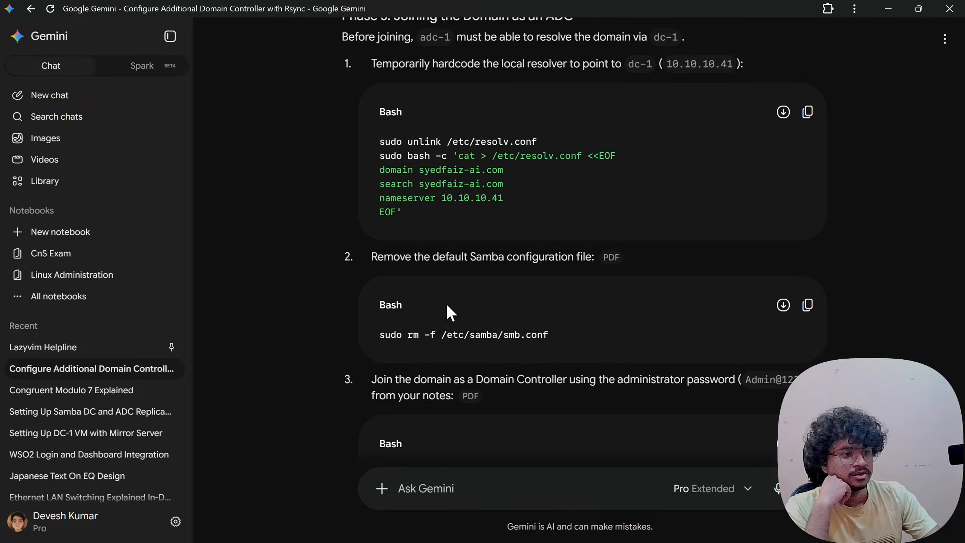
left_click_drag(440, 198, 508, 199)
left_click(508, 198)
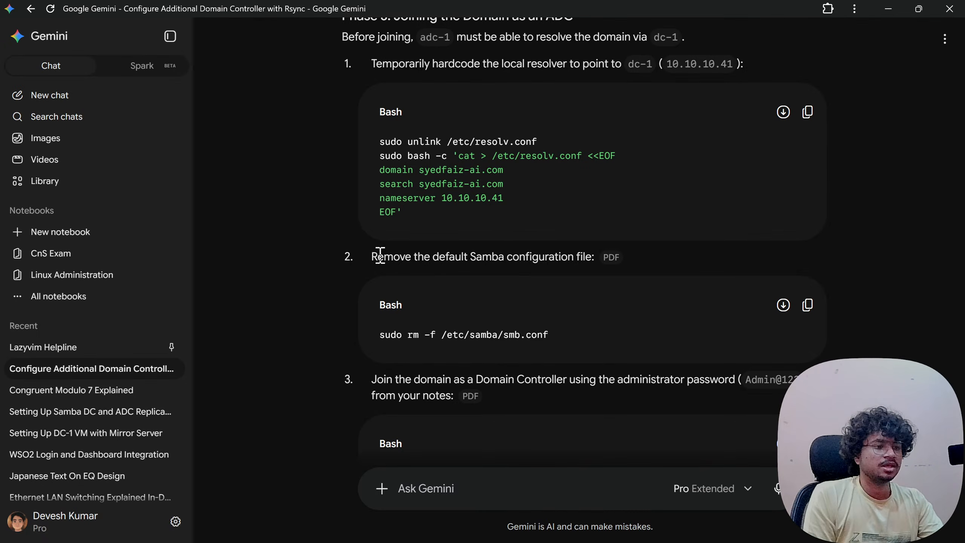
left_click_drag(380, 255, 548, 255)
left_click(549, 254)
left_click_drag(474, 255, 585, 255)
left_click(585, 255)
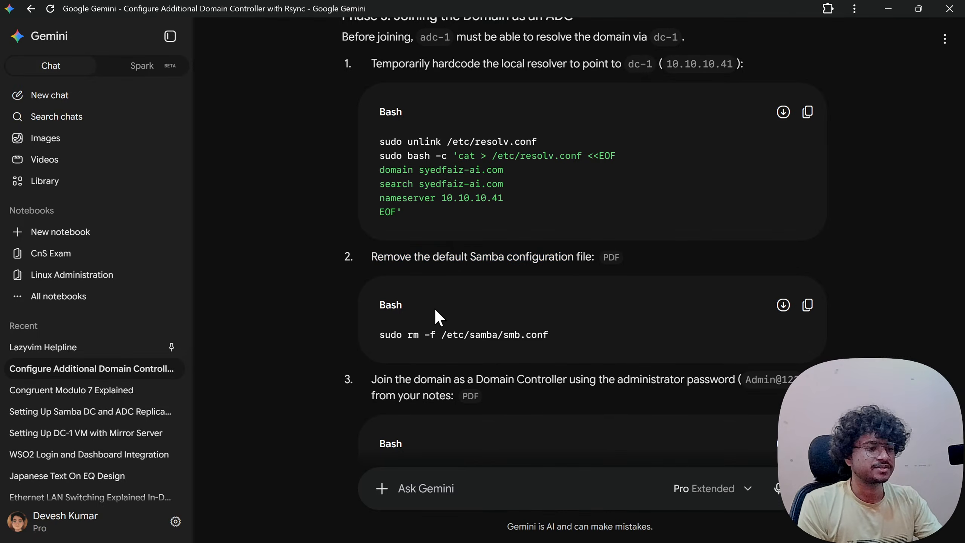
scroll(386, 297, "down", 2)
left_click_drag(381, 268, 606, 271)
double_click(605, 271)
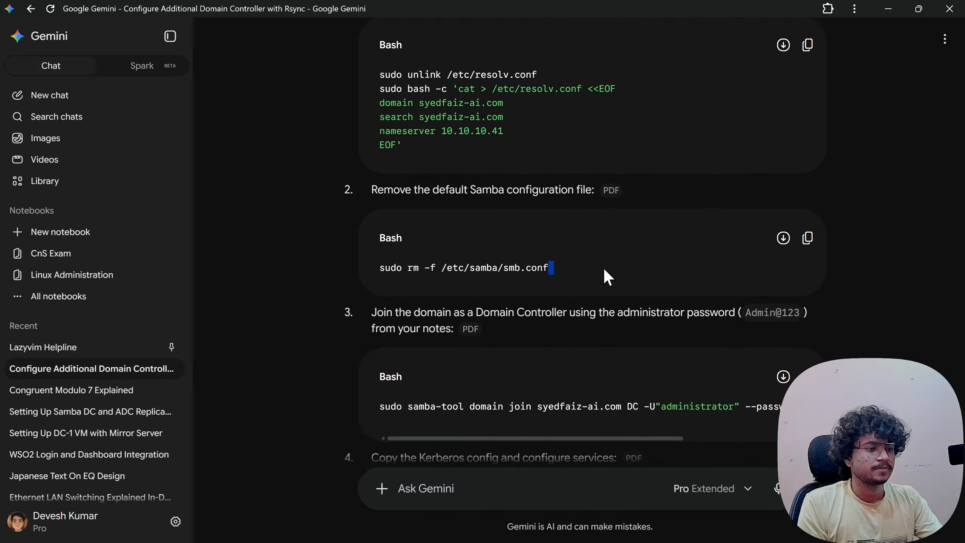
left_click(459, 309)
scroll(460, 380, "down", 2)
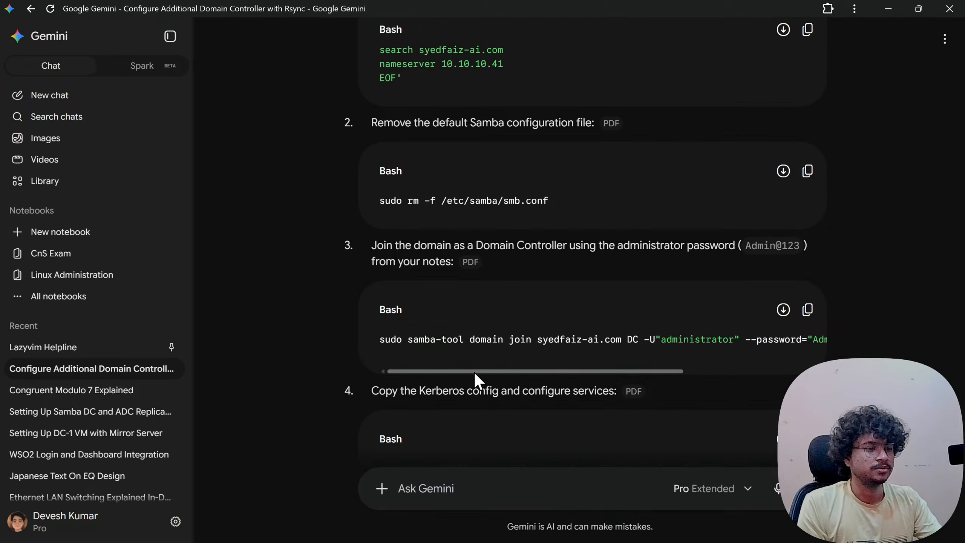
left_click_drag(474, 372, 418, 377)
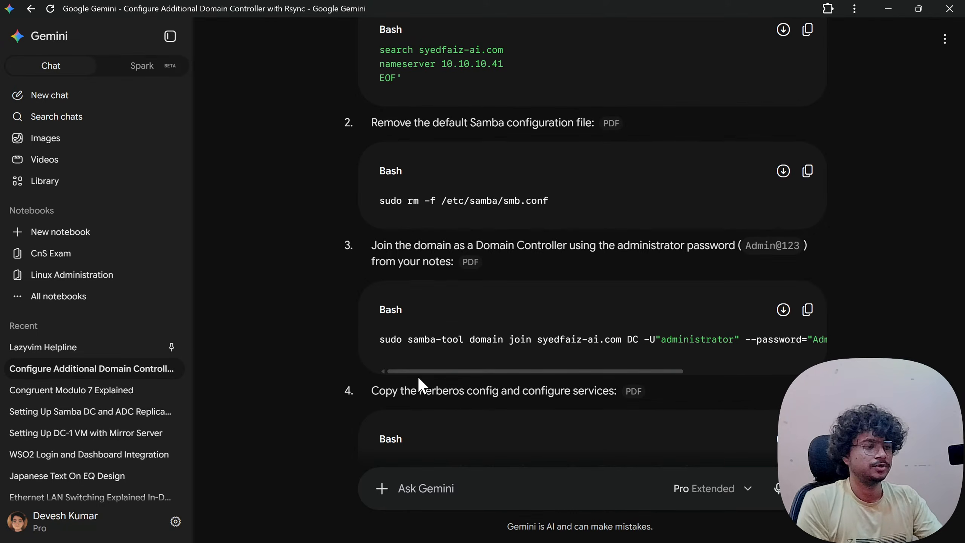
left_click_drag(499, 368, 766, 371)
left_click_drag(623, 371, 438, 369)
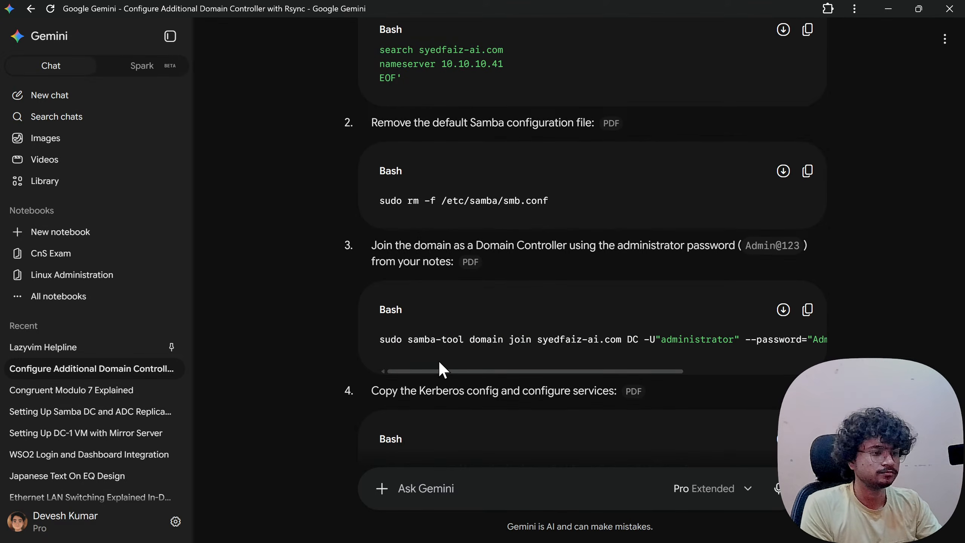
scroll(422, 350, "down", 2)
left_click_drag(386, 325, 566, 327)
left_click(566, 328)
scroll(559, 329, "down", 2)
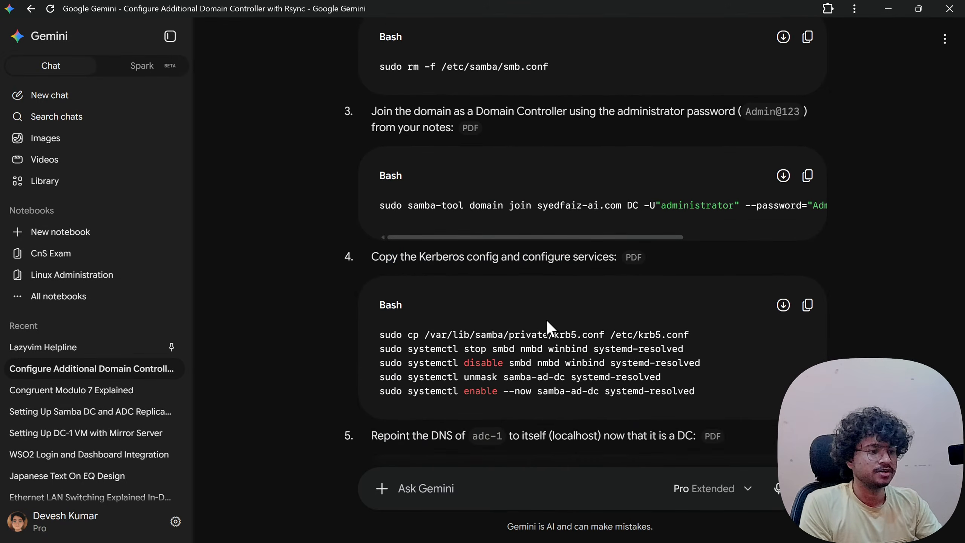
left_click_drag(496, 247, 602, 250)
left_click(602, 250)
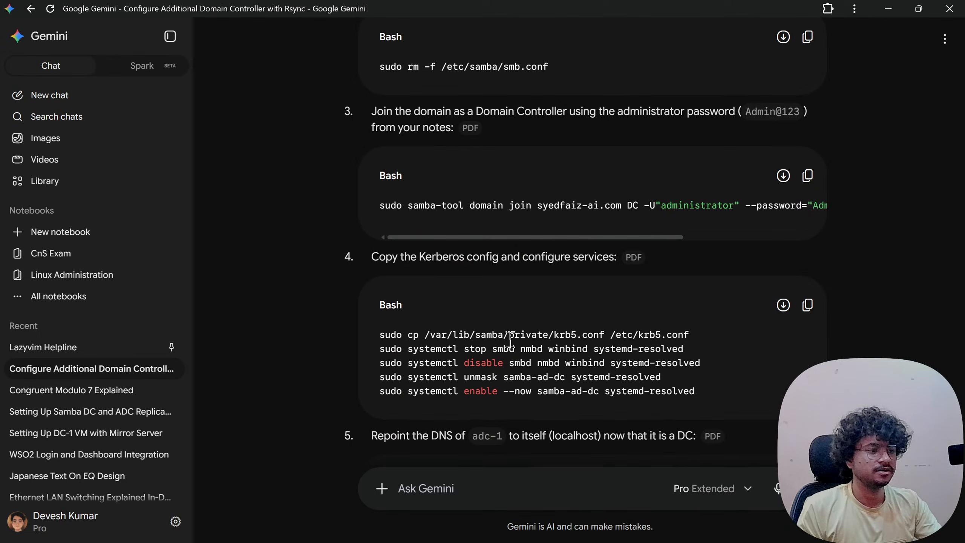
triple_click(426, 336)
left_click(774, 343)
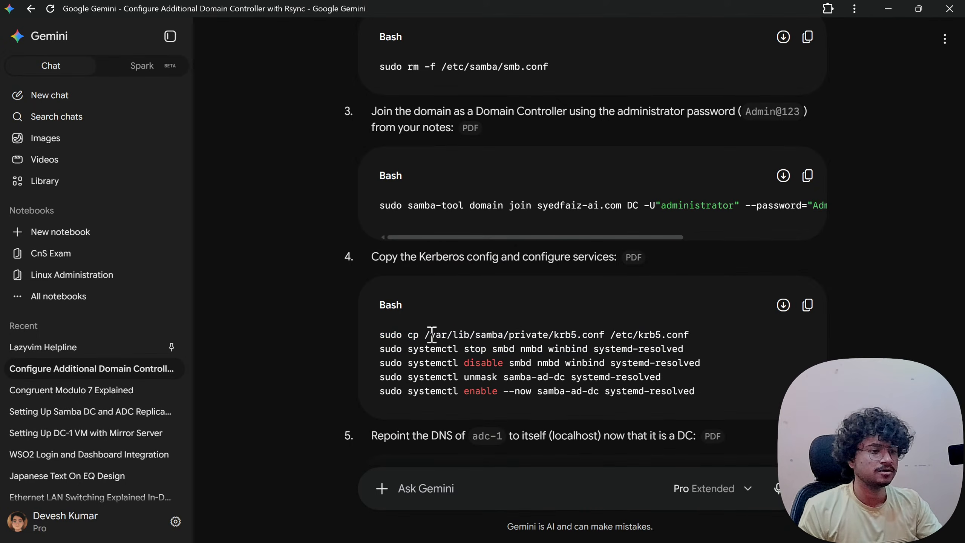
left_click_drag(385, 335, 737, 335)
left_click(737, 335)
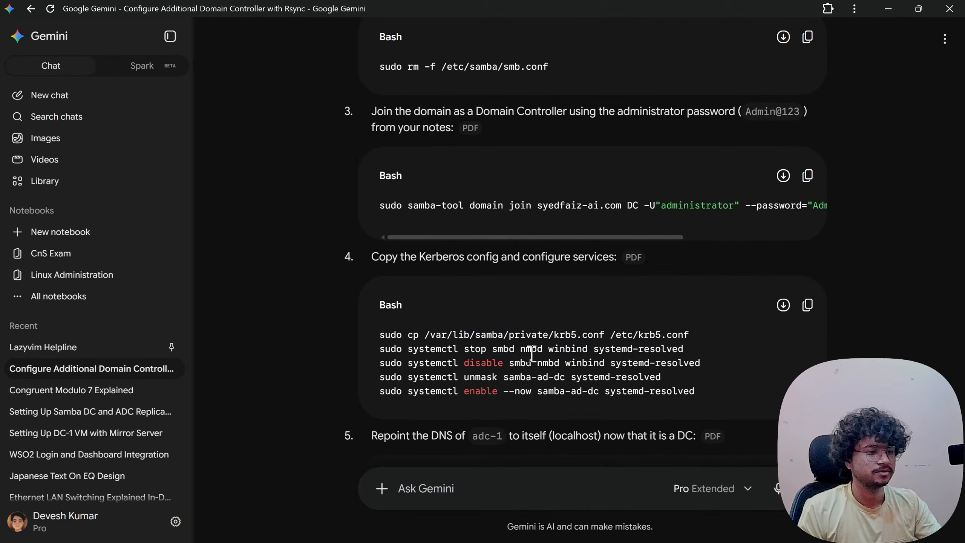
left_click_drag(381, 348, 703, 357)
left_click_drag(444, 363, 560, 363)
left_click_drag(466, 377, 581, 393)
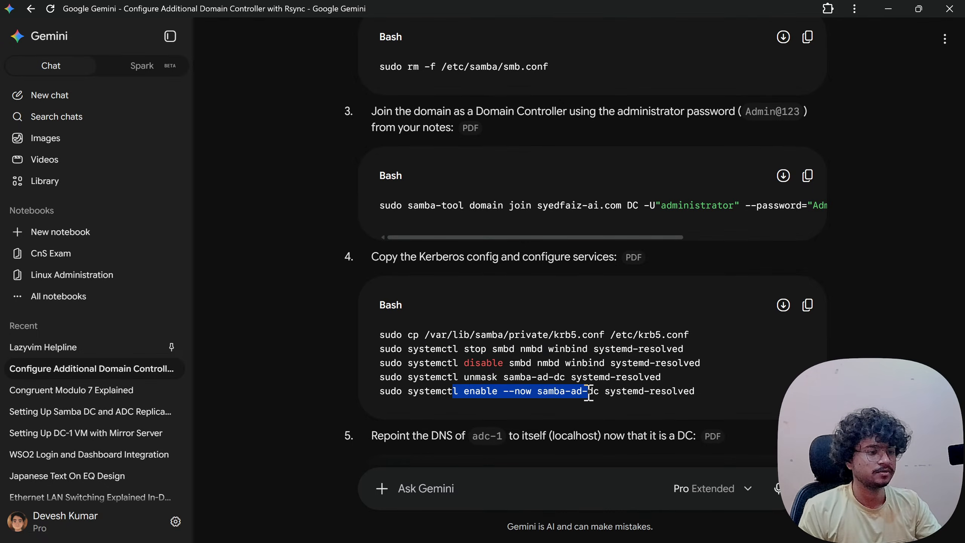
left_click(582, 393)
scroll(589, 392, "down", 3)
scroll(588, 392, "down", 1)
left_click_drag(422, 302, 589, 301)
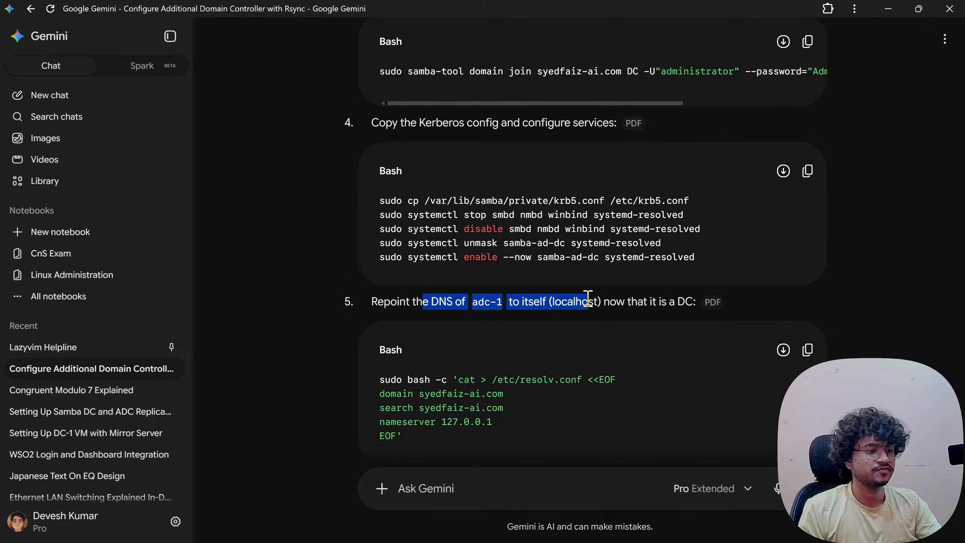
left_click_drag(510, 302, 624, 304)
left_click(624, 304)
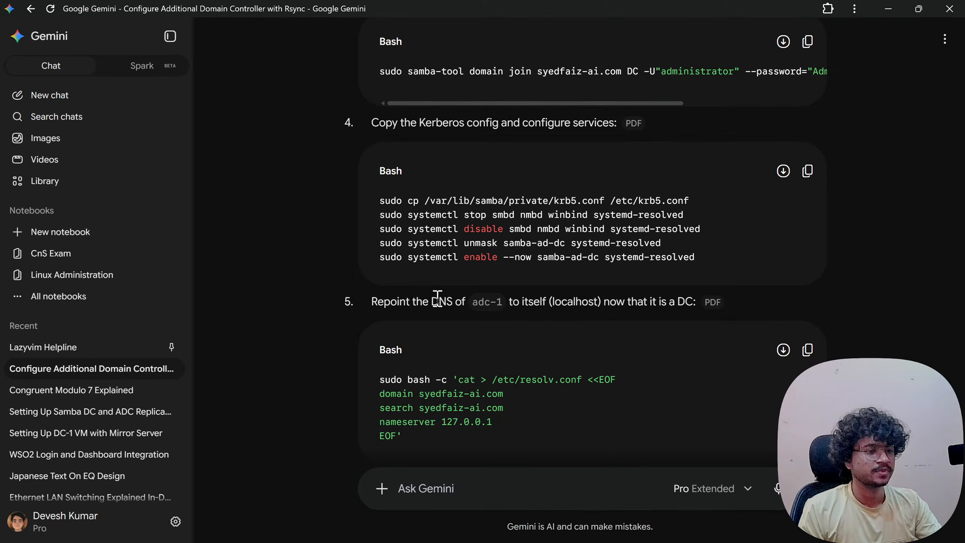
scroll(443, 340, "down", 4)
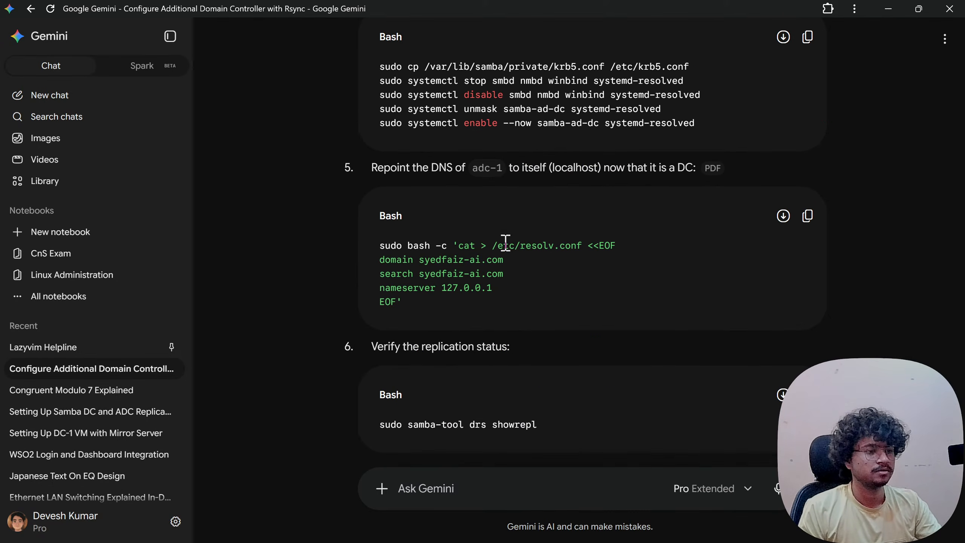
left_click_drag(500, 243, 577, 244)
left_click(578, 245)
left_click_drag(422, 261, 486, 261)
left_click_drag(423, 274, 487, 276)
left_click_drag(415, 287, 489, 288)
left_click(477, 290)
left_click_drag(436, 303, 368, 234)
left_click(425, 277)
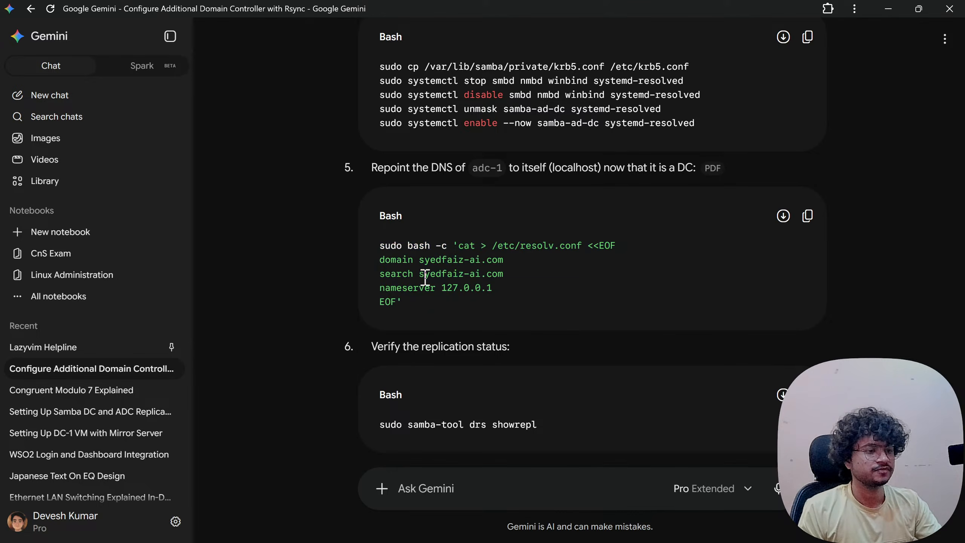
scroll(425, 277, "down", 2)
left_click_drag(376, 279, 506, 283)
left_click(500, 290)
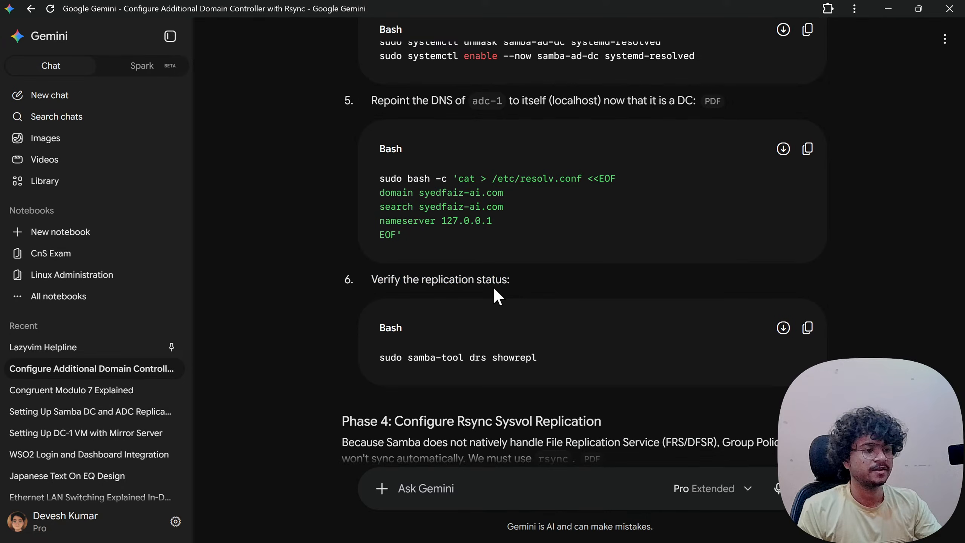
scroll(479, 293, "down", 2)
left_click_drag(380, 291, 519, 291)
left_click(525, 290)
scroll(525, 290, "down", 3)
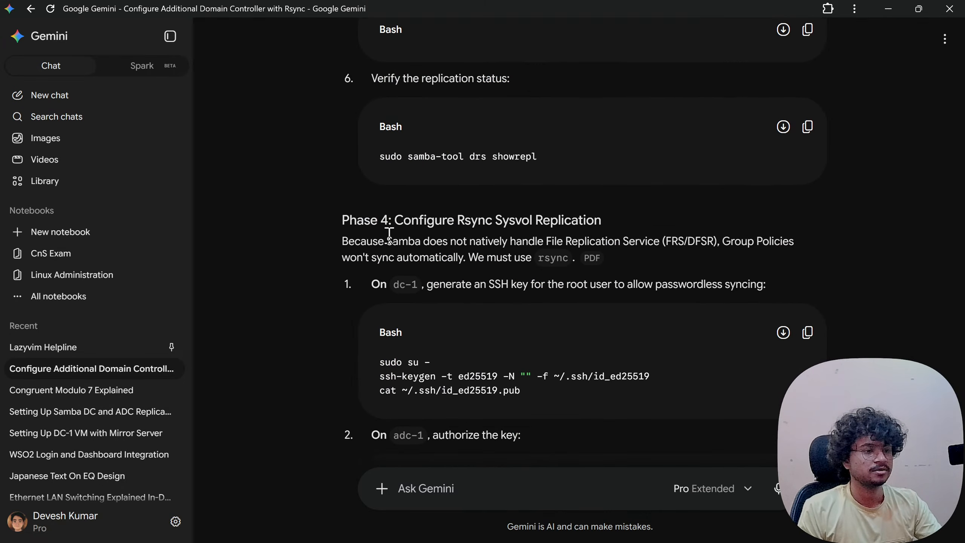
left_click_drag(395, 221, 576, 224)
left_click(509, 225)
left_click_drag(464, 221, 603, 223)
left_click(601, 224)
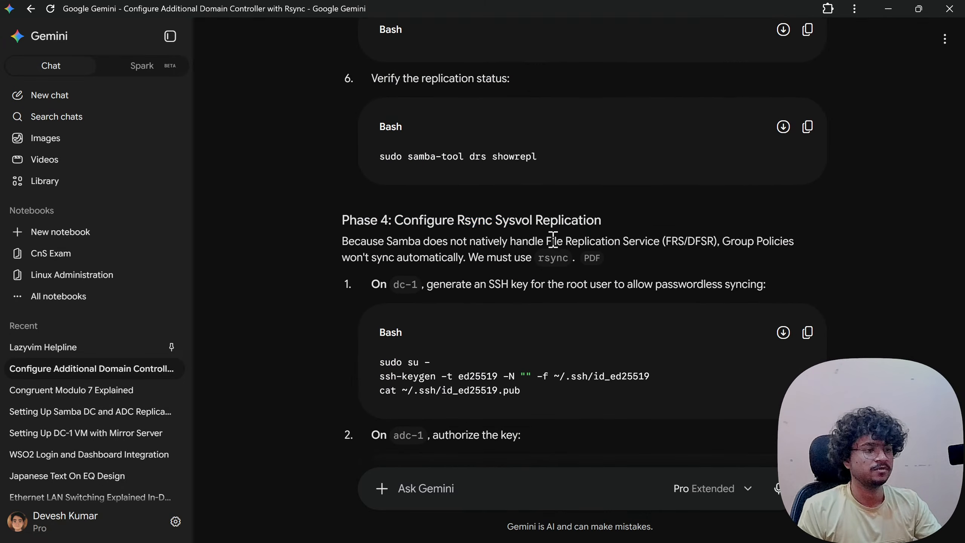
left_click_drag(352, 240, 524, 242)
left_click(564, 228)
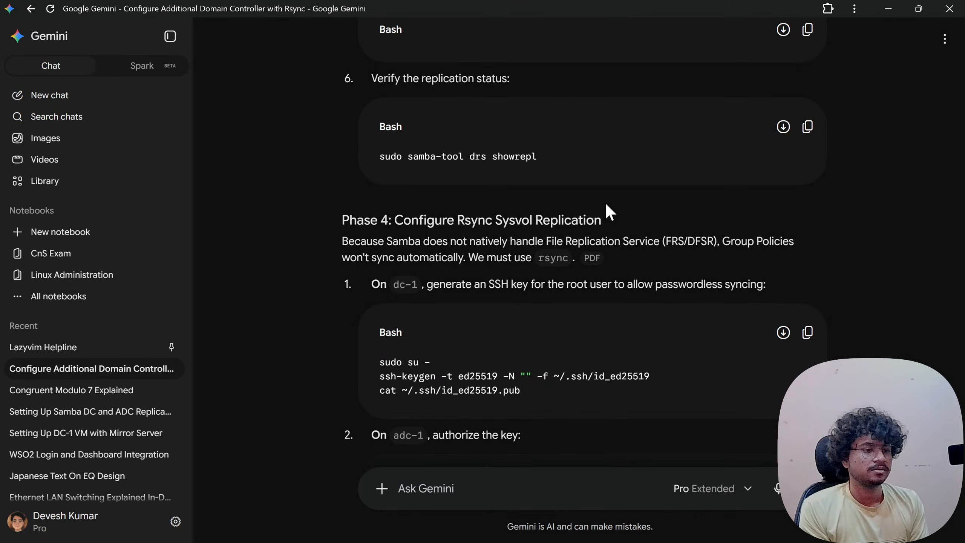
scroll(605, 201, "down", 3)
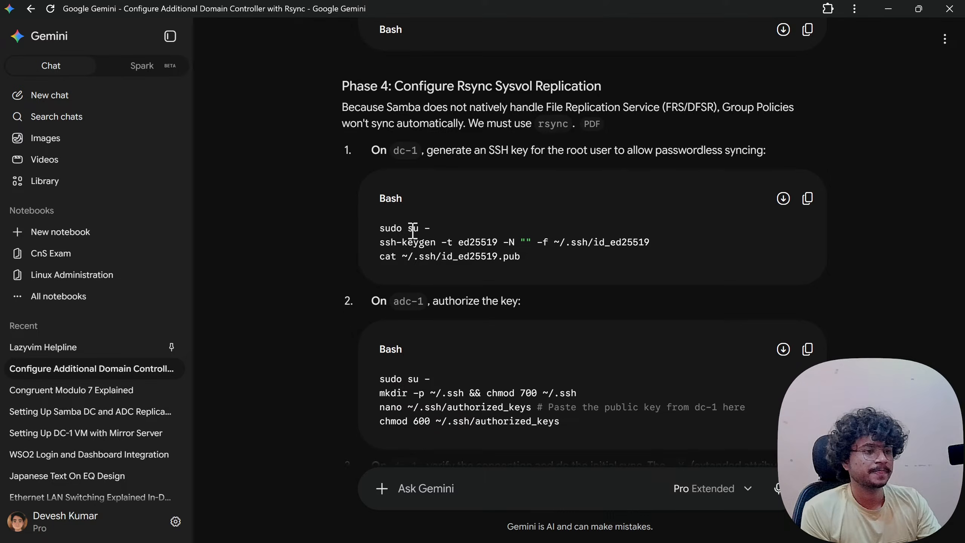
left_click_drag(444, 150, 745, 154)
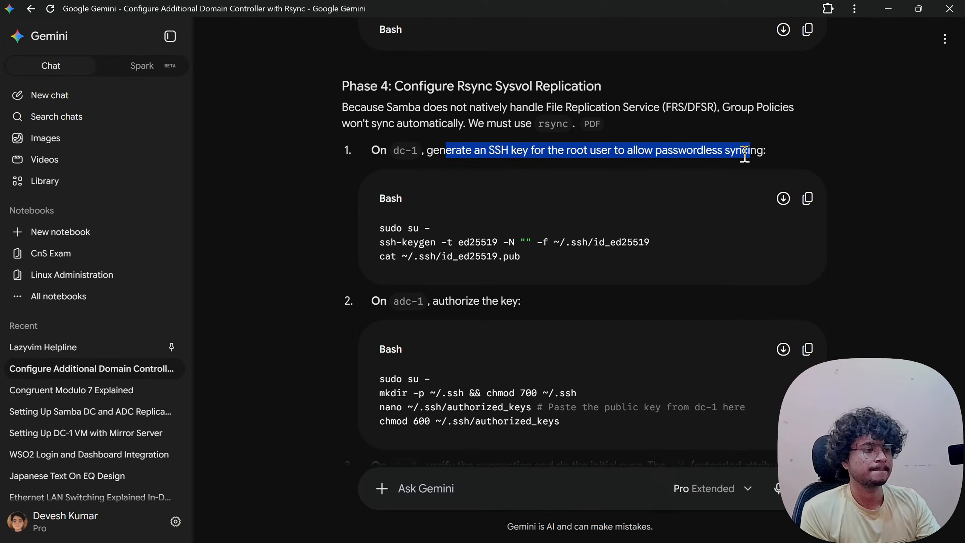
left_click(736, 152)
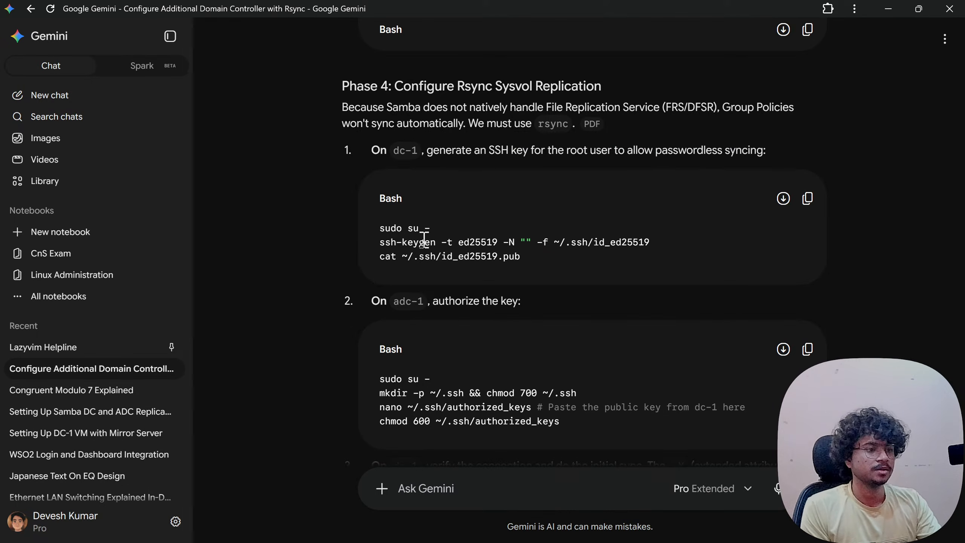
left_click_drag(540, 150, 724, 148)
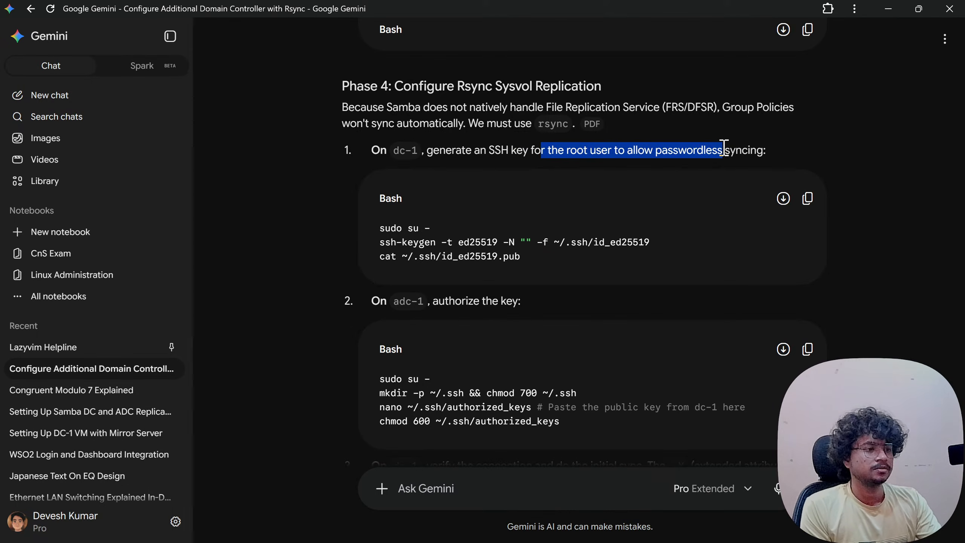
left_click(724, 149)
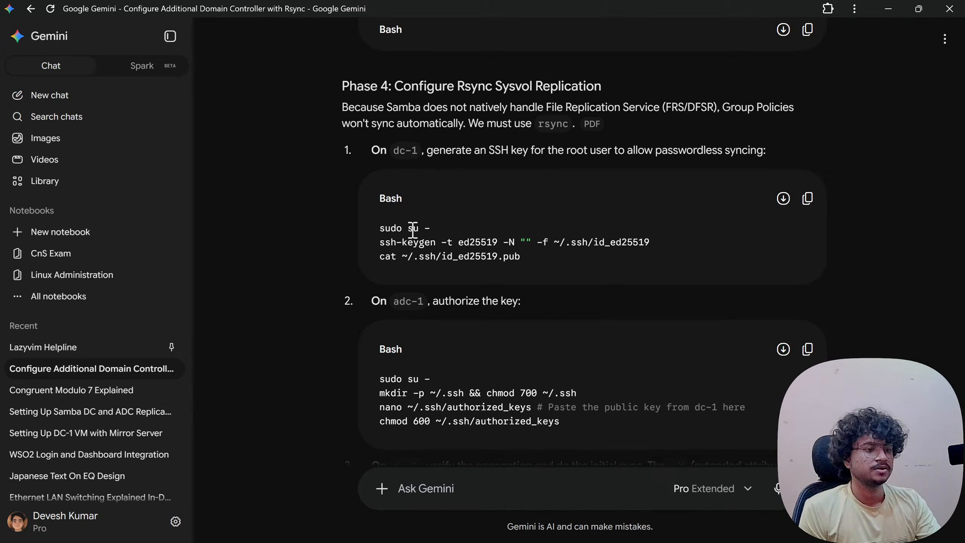
left_click_drag(381, 228, 465, 228)
left_click(465, 228)
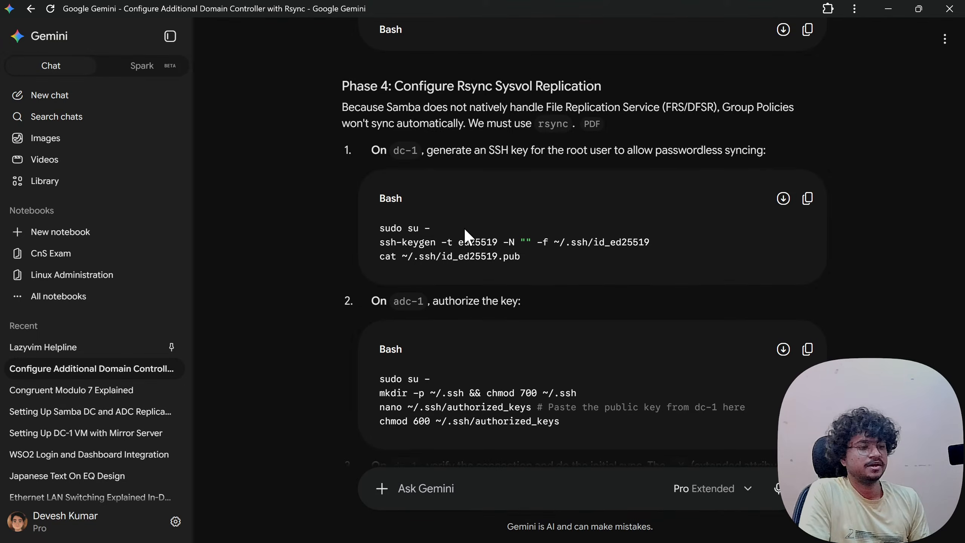
scroll(443, 264, "down", 5)
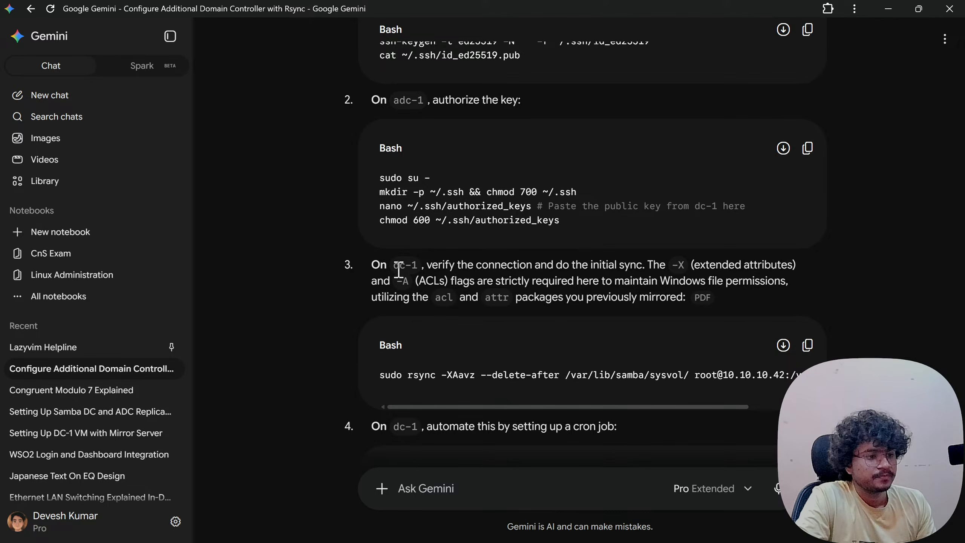
double_click(422, 220)
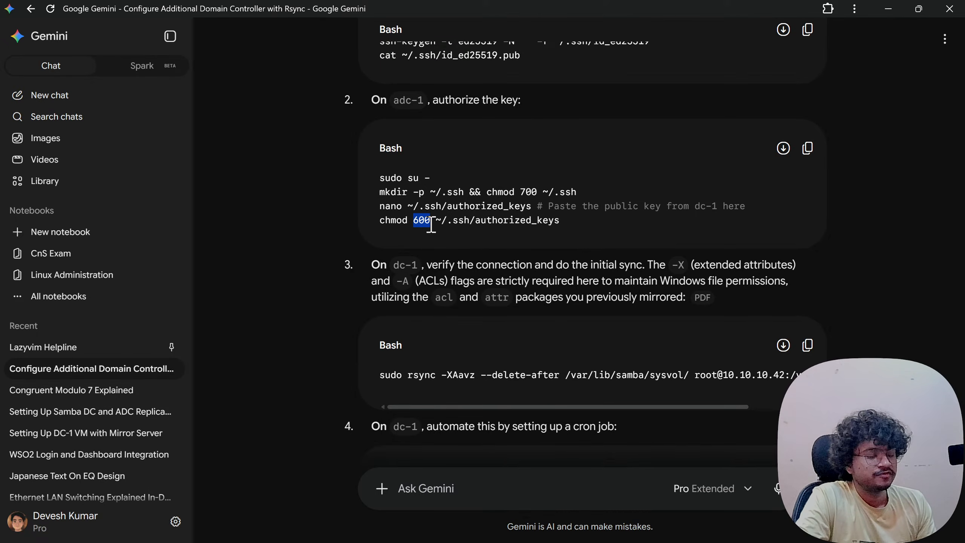
left_click(431, 224)
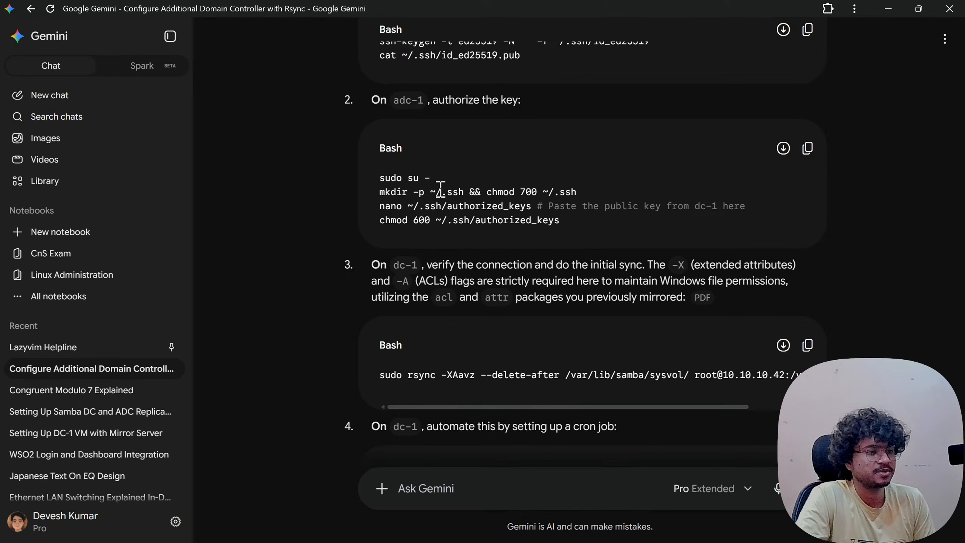
scroll(528, 257, "down", 3)
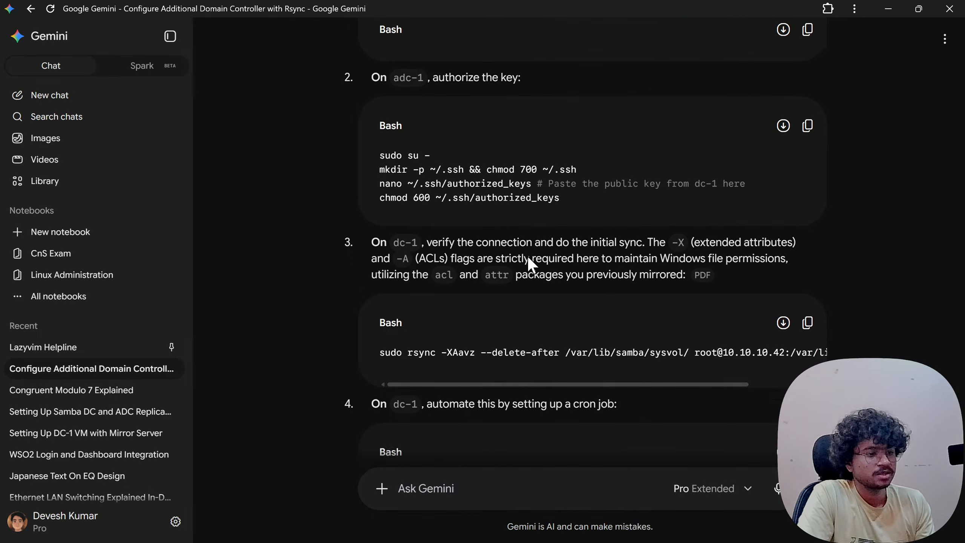
left_click_drag(448, 240, 488, 240)
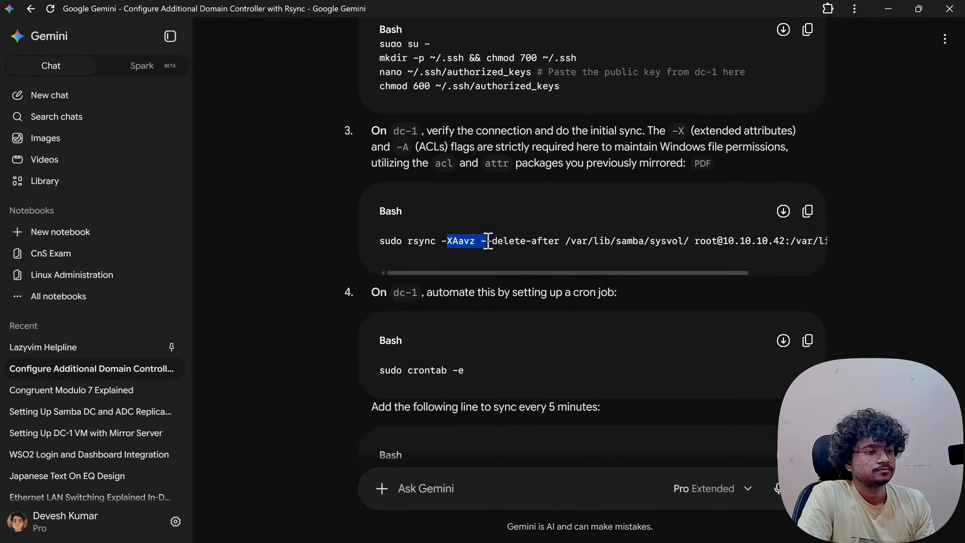
left_click(533, 240)
left_click_drag(396, 297, 610, 292)
left_click(564, 291)
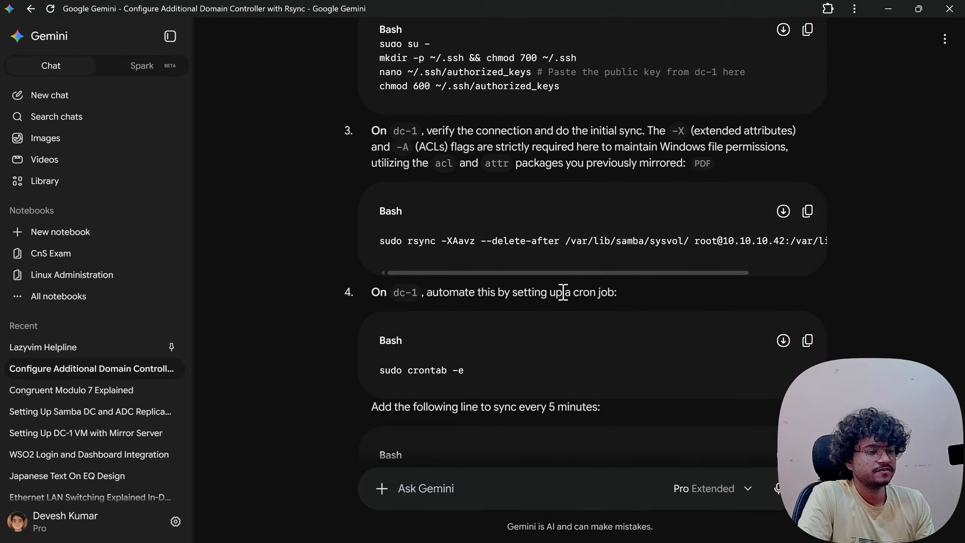
scroll(524, 289, "down", 2)
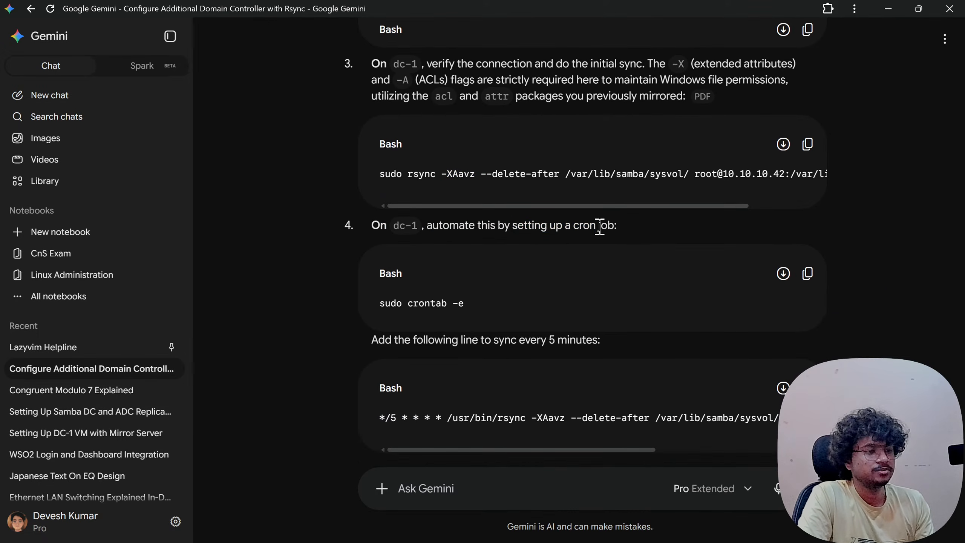
left_click_drag(385, 303, 518, 305)
left_click(520, 311)
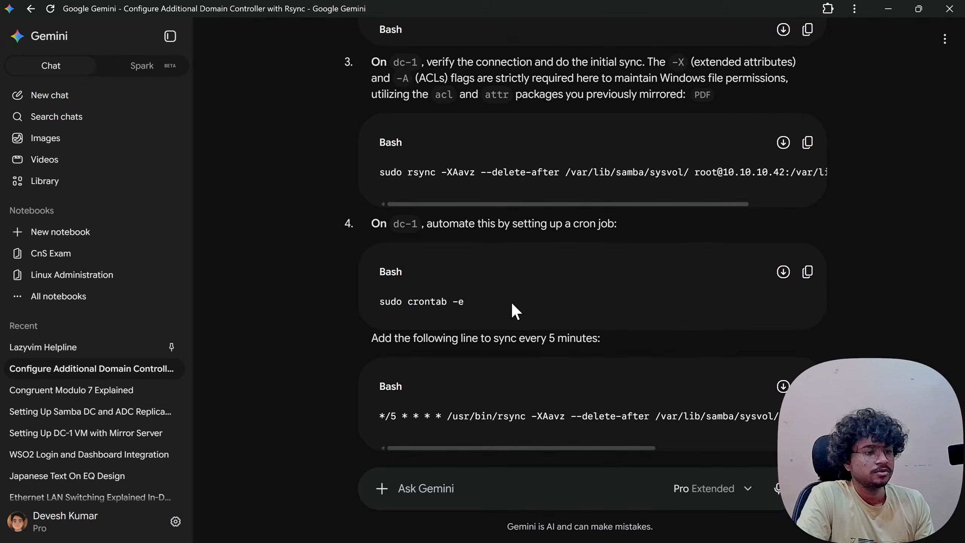
scroll(511, 300, "down", 1)
left_click_drag(385, 311, 595, 309)
left_click(595, 309)
left_click_drag(430, 318, 552, 316)
left_click(553, 317)
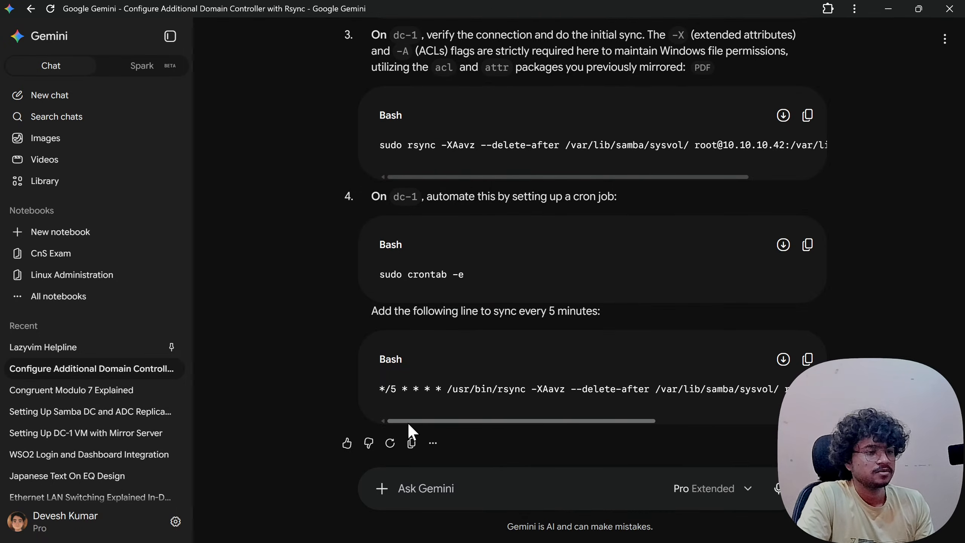
left_click_drag(448, 421, 347, 446)
scroll(355, 389, "up", 12)
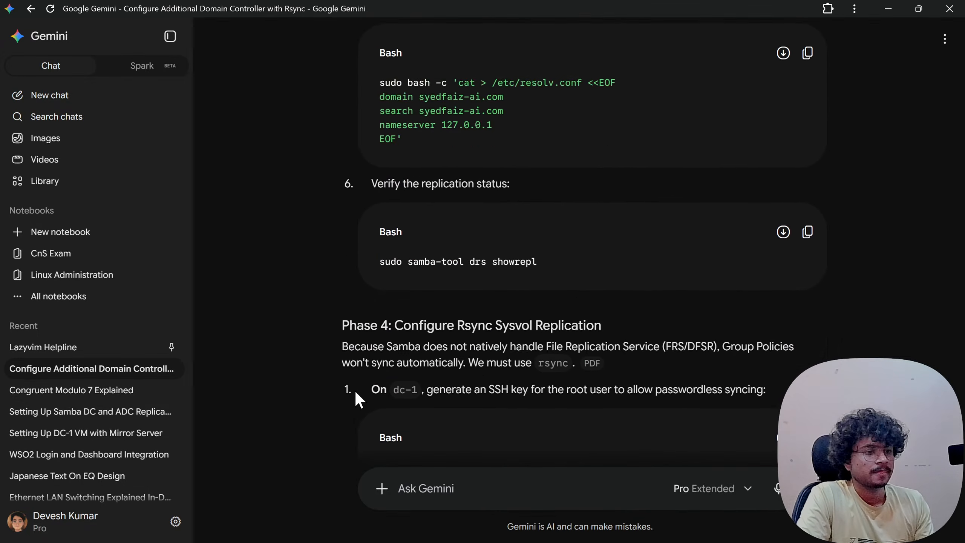
scroll(356, 393, "up", 20)
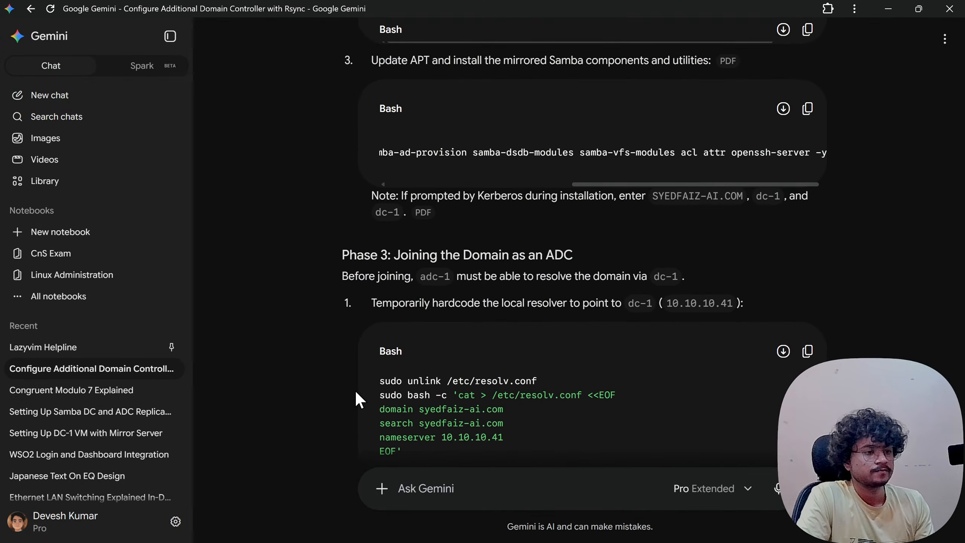
scroll(355, 389, "up", 12)
scroll(355, 390, "down", 7)
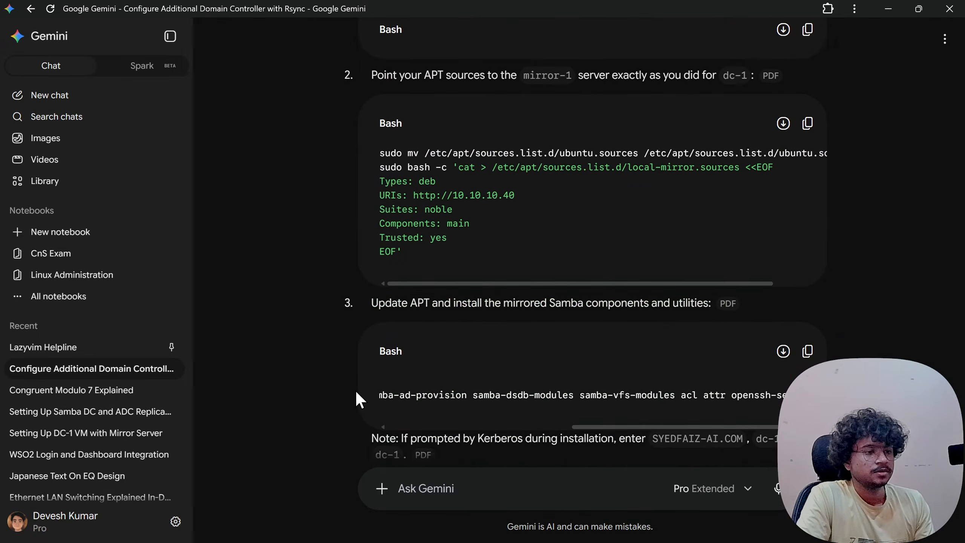
scroll(354, 389, "down", 3)
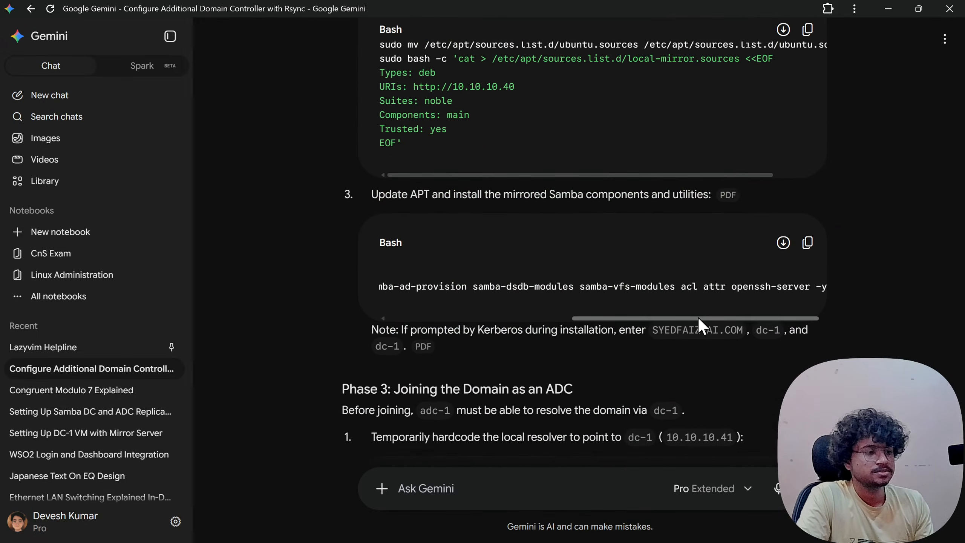
left_click_drag(698, 318, 408, 327)
scroll(407, 327, "down", 6)
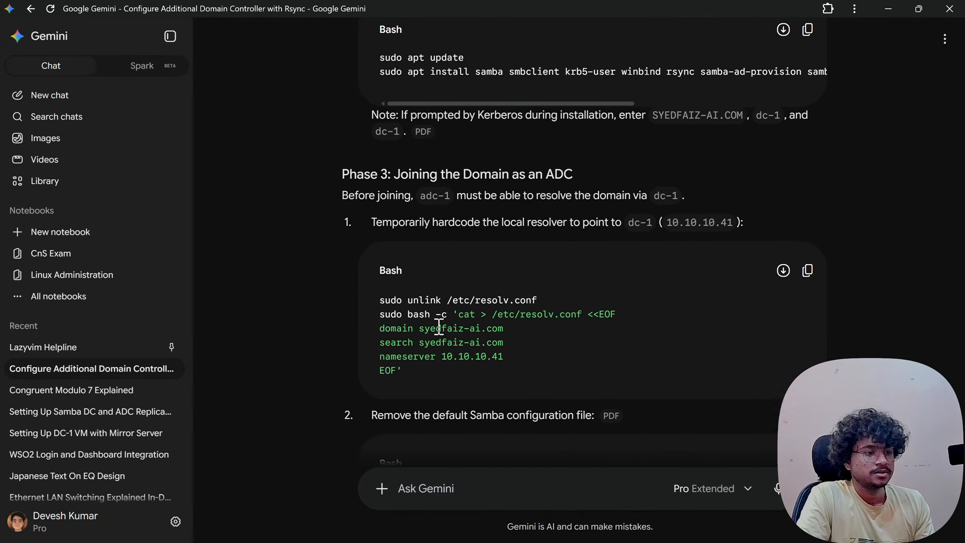
scroll(439, 326, "down", 1)
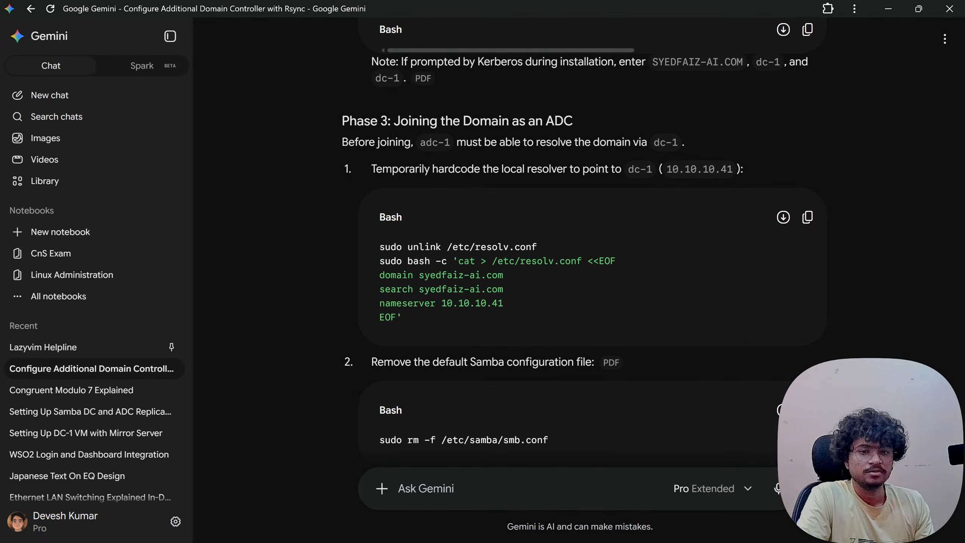
key("alt+Tab")
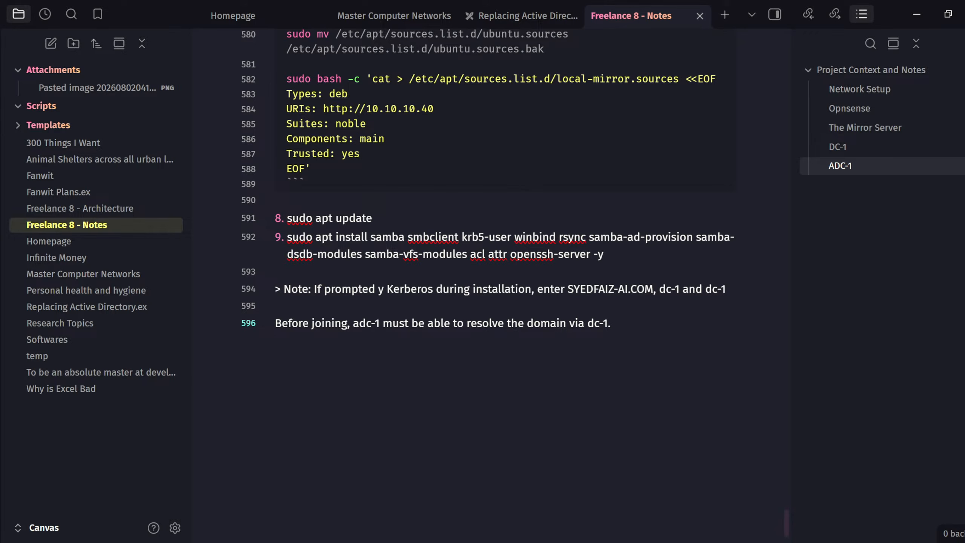
key("alt+Tab")
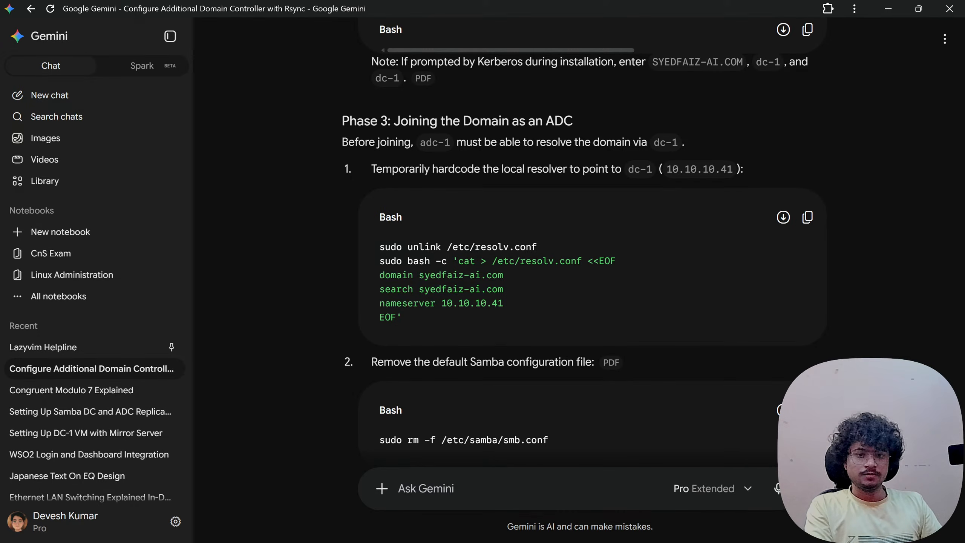
- Add the line 'Temp hardcode the local resolver to point to dc-1'
key("alt+Tab")
key("Return")
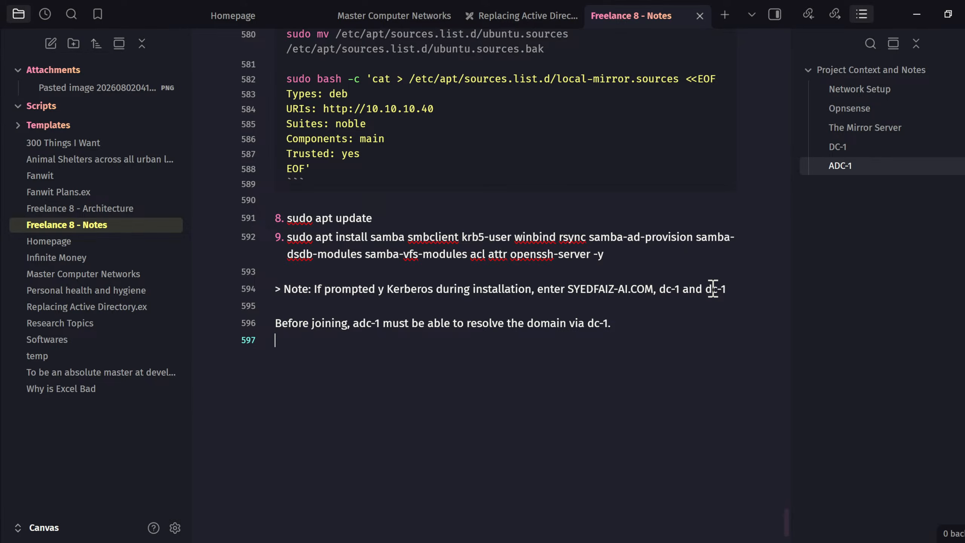
type("Tep")
key("BackSpace")
type("mp hardcode ")
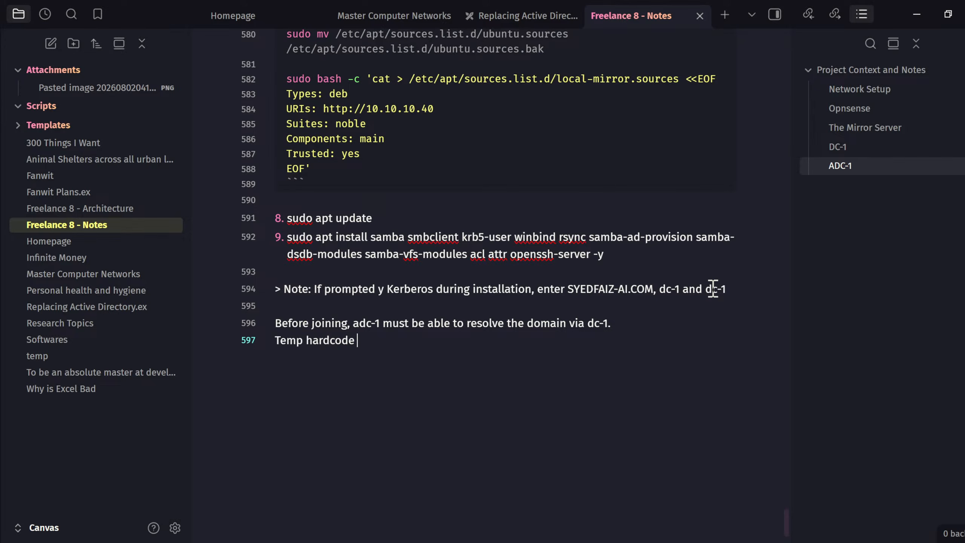
type("the local resolver to")
key("ctrl+BackSpace")
key("ctrl+BackSpace")
type("resolver to poi")
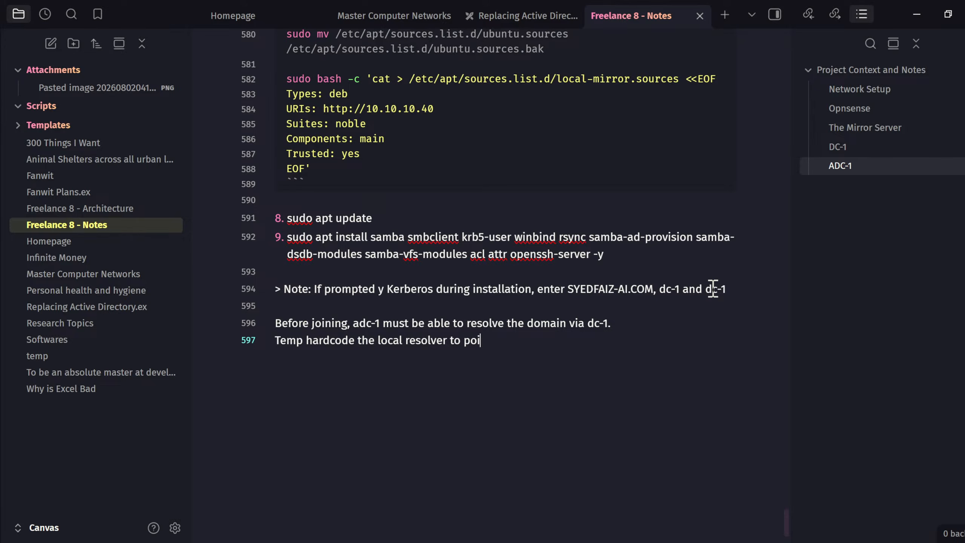
type("nt to dc-1")
key("Return")
key("Return")
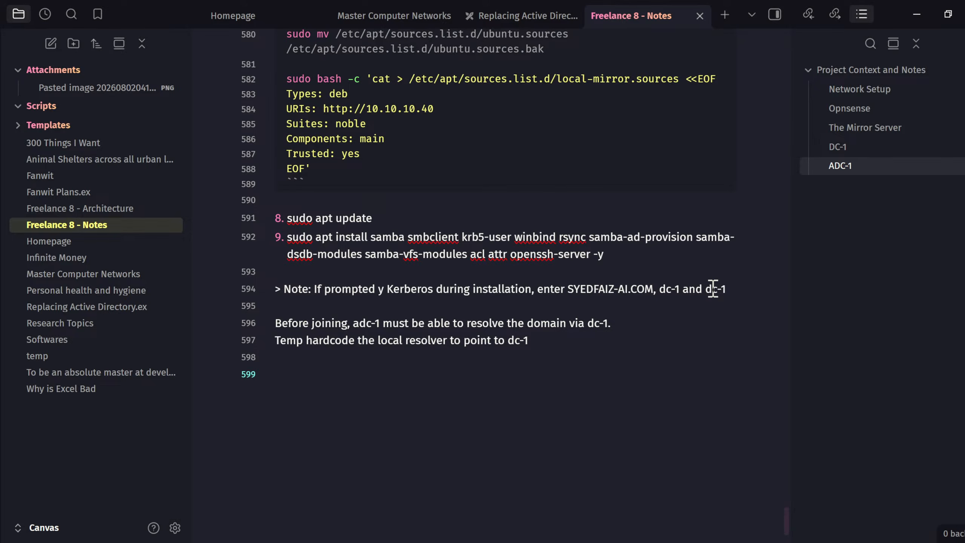
- Open a ```bash code block and insert a blank line after the unlink command
type("```bash")
key("Return")
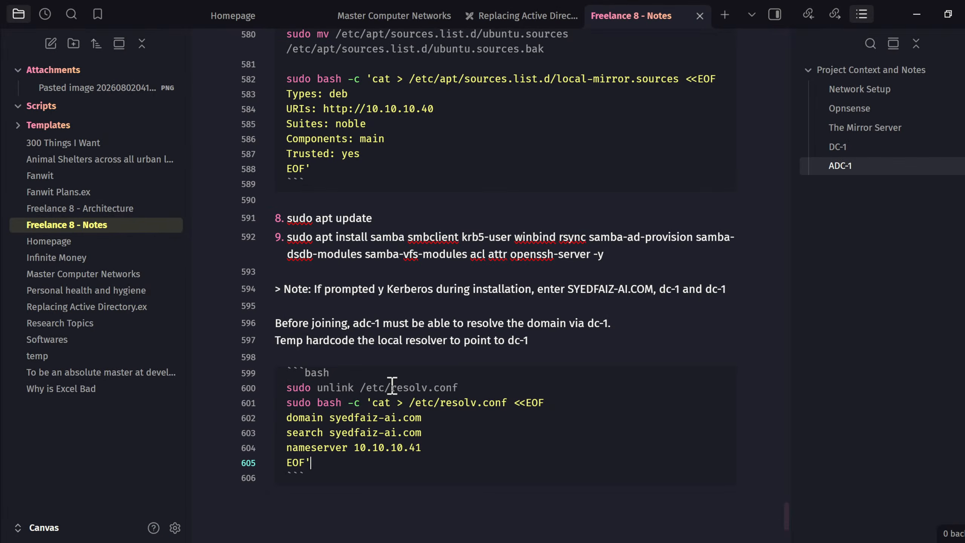
left_click(482, 393)
key("Return")
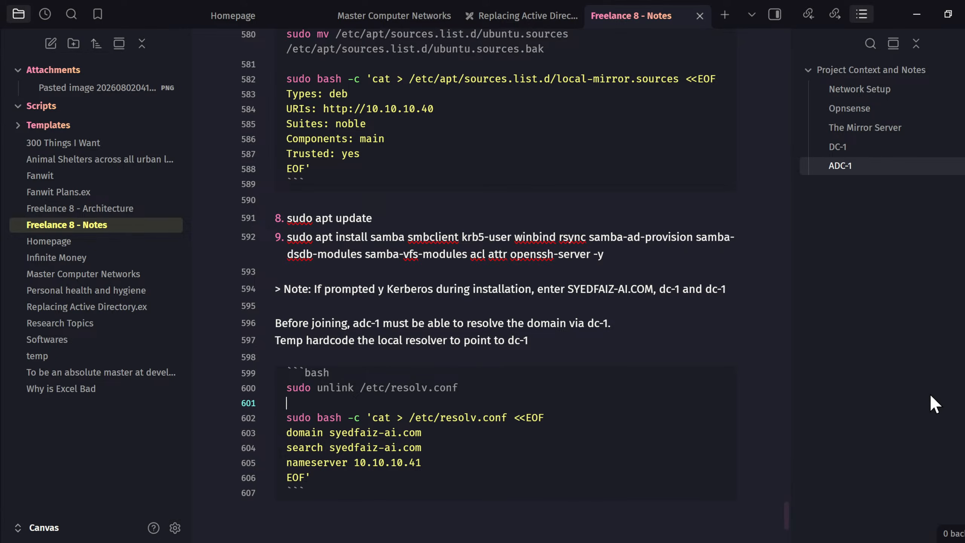
- Add list item 10: 'sudo rm -f /etc/samba/smb.conf' after the code block
left_click(509, 497)
key("Return")
key("Return")
type("10. sudo rm -")
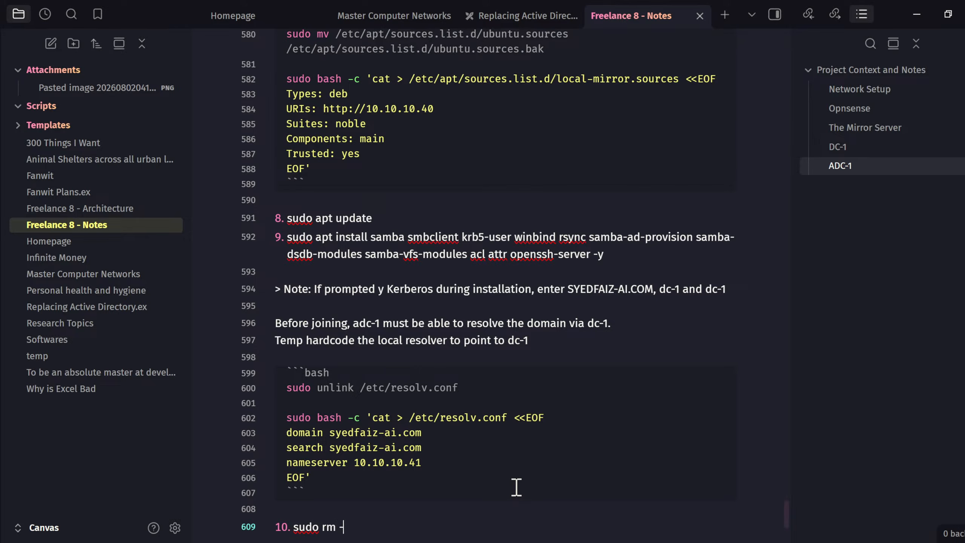
type("f /etc/samba/smb")
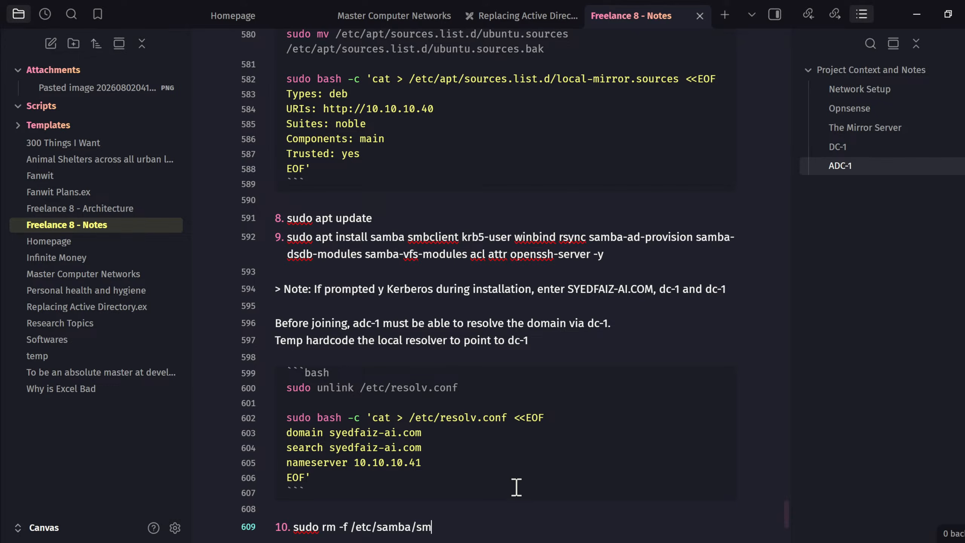
type(".conf")
- Paste Gemini's samba-tool domain join command as list item 11 and look it over
left_click(808, 146)
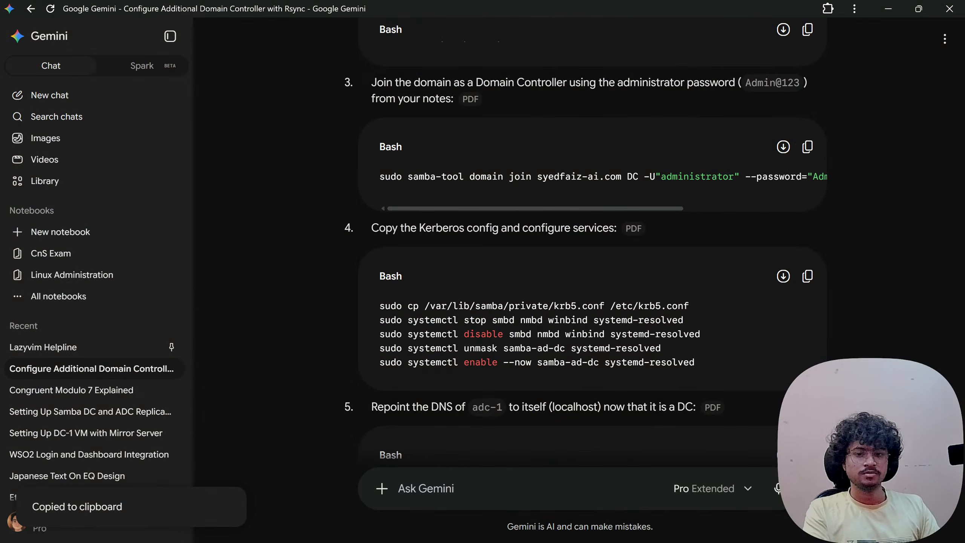
key("alt+Tab")
key("Return")
key("ctrl+v")
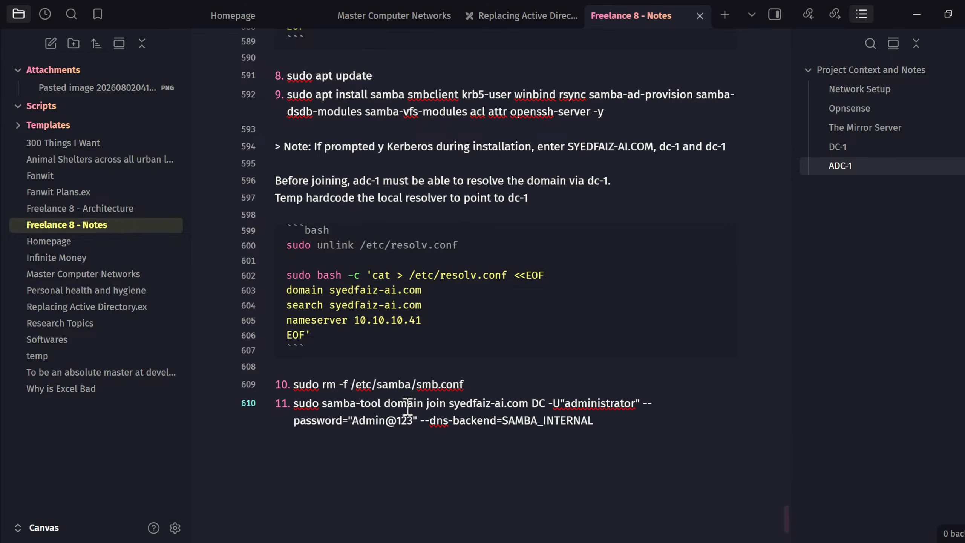
left_click_drag(397, 404, 579, 404)
left_click(620, 404)
double_click(382, 421)
left_click(418, 421)
left_click_drag(322, 403, 549, 406)
left_click(548, 406)
left_click_drag(386, 403, 515, 402)
left_click(514, 403)
- Add item 12: 'sudo cp /var/lib/samba/private/krb5.conf /etc/krb5.conf'
left_click(694, 401)
key("Return")
type("sudo cp /")
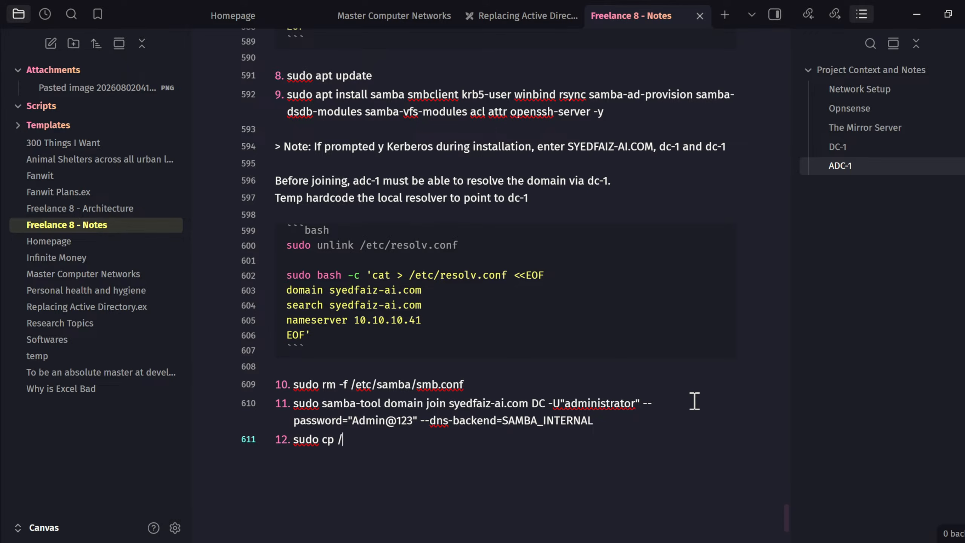
type("var/lib/samba/private/")
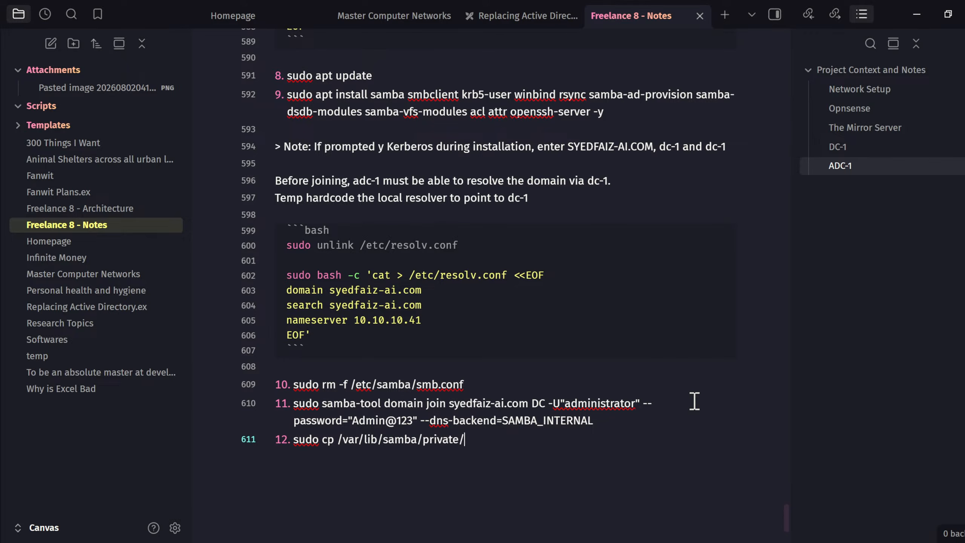
type("krb5.conf /etc/")
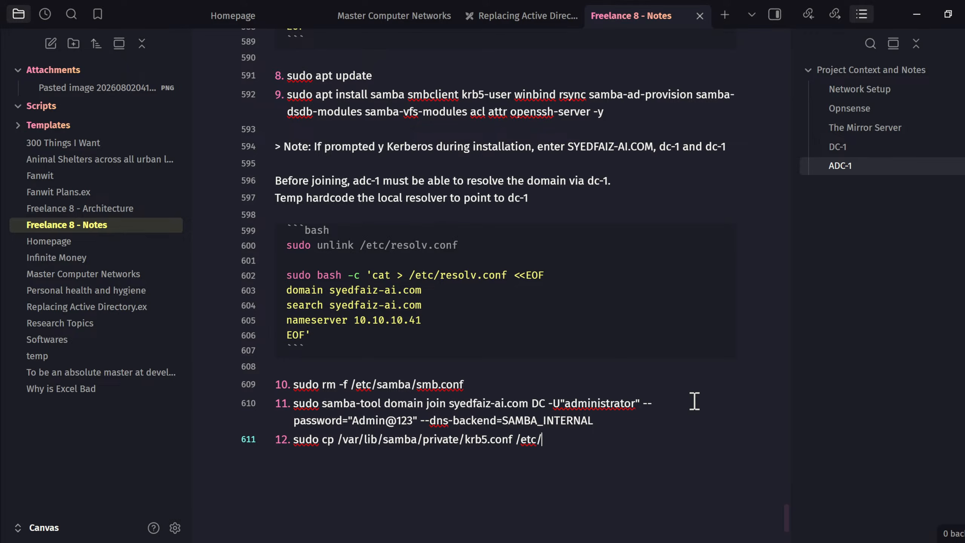
type("krb5.conf")
- Add items 13–14: systemctl stop, then disable smbd nmbd winbind systemd-resolved
key("Return")
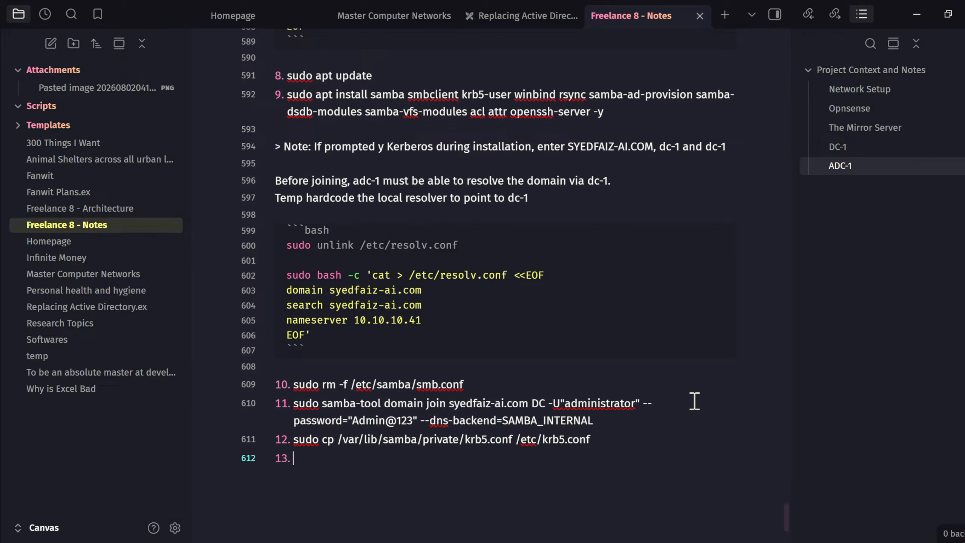
type("sudo ss")
key("BackSpace")
type("su")
key("BackSpace")
key("BackSpace")
type("ystemctl ")
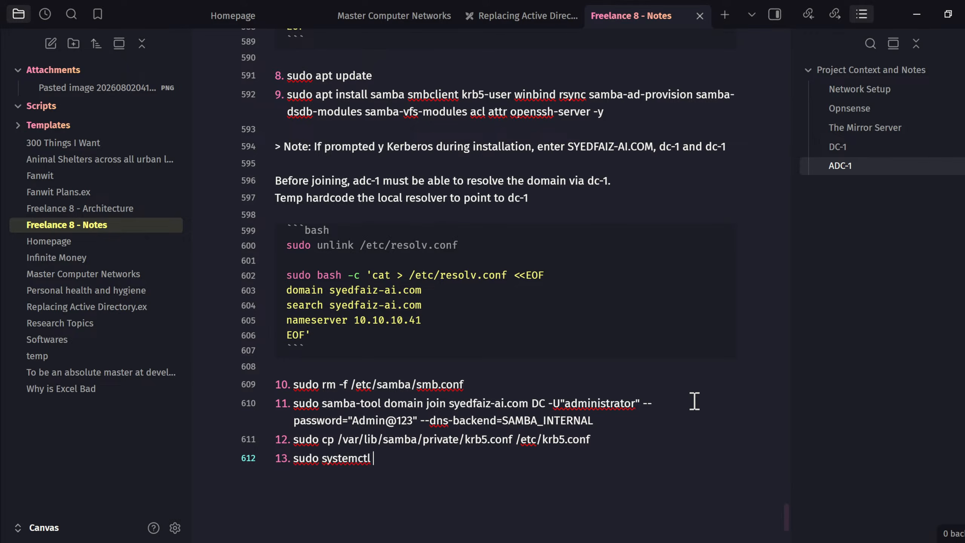
type("stop smbd n")
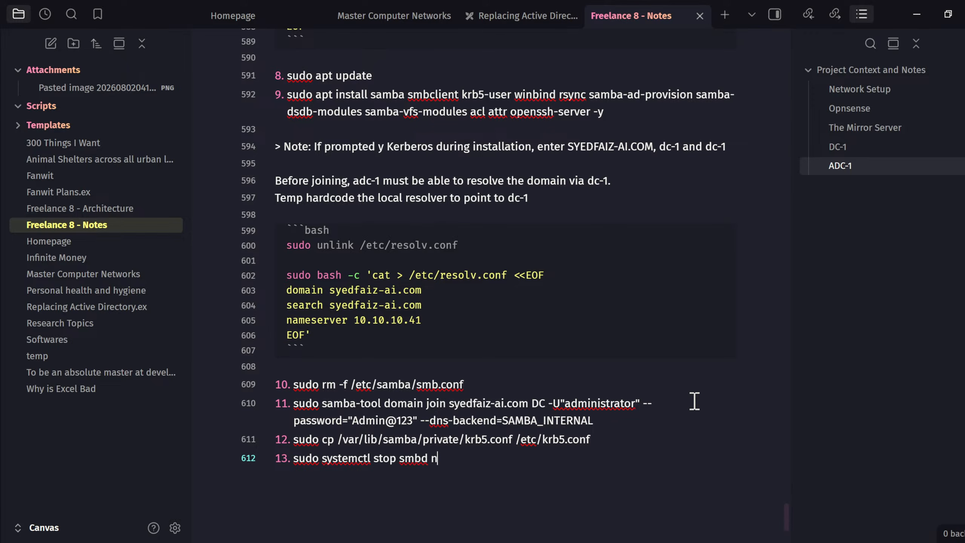
type("mbd winbind system")
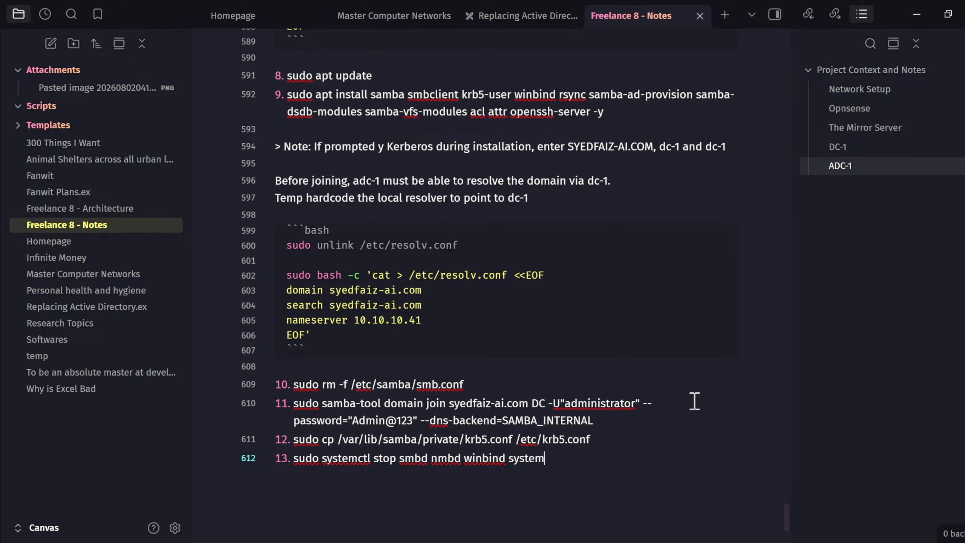
type("d-resolved")
key("Return")
type("sudo systems")
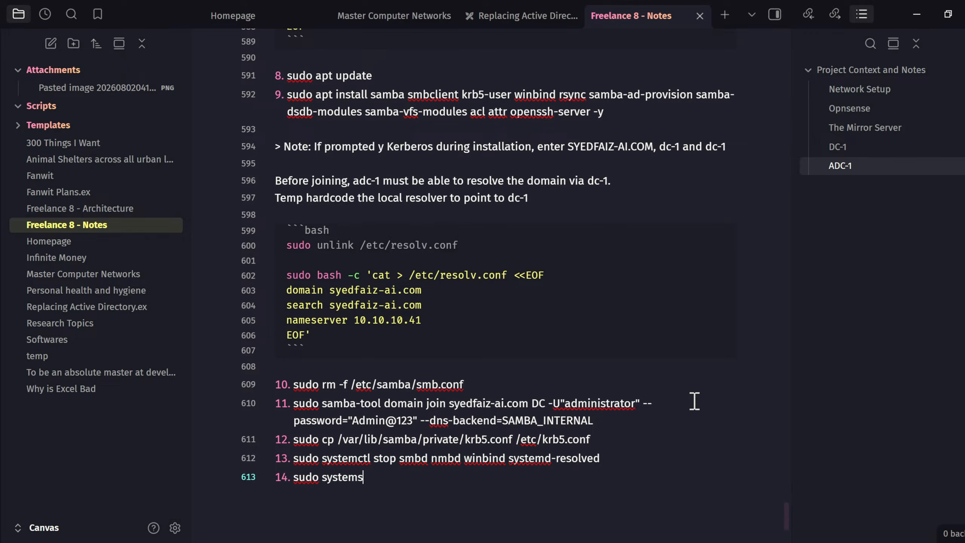
key("BackSpace")
type("ctl disable smbd n")
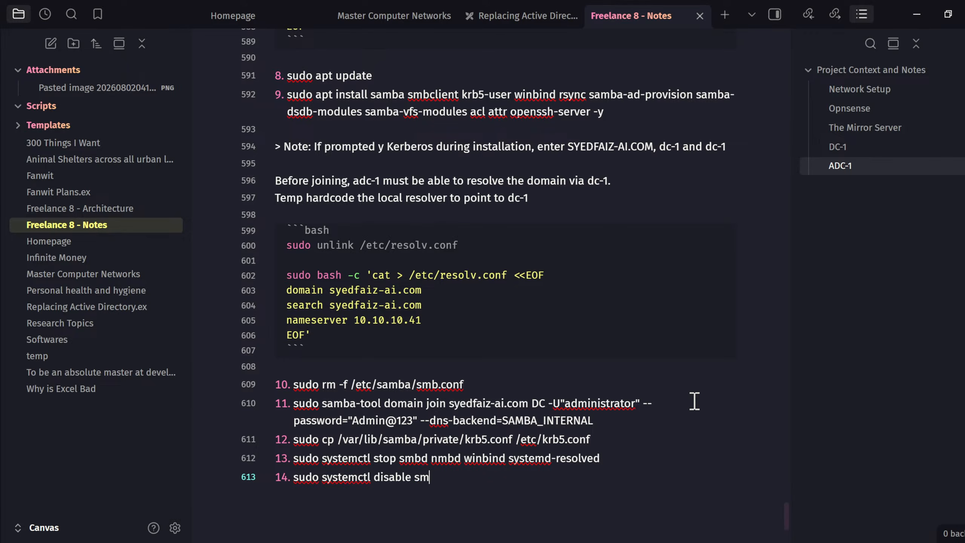
type("mbd winbind")
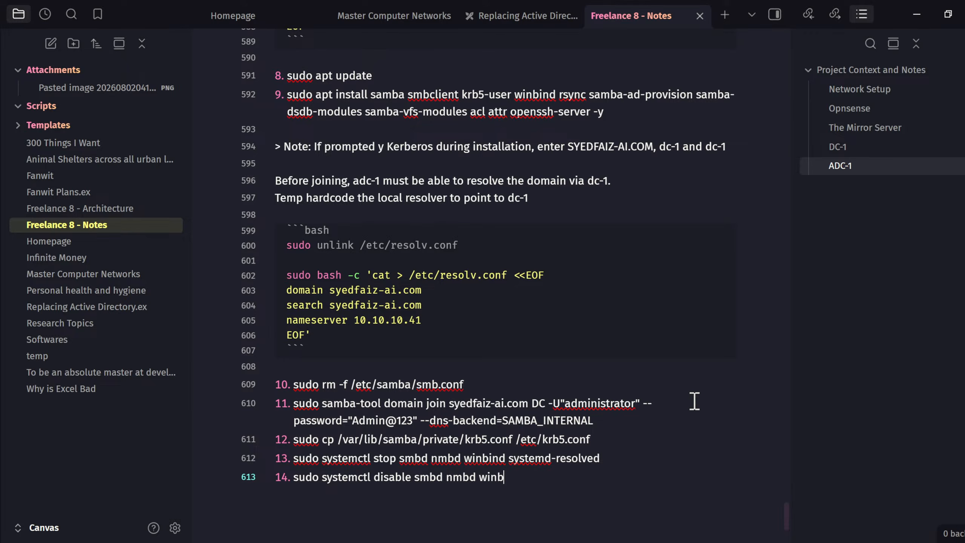
type(" systemd-resolved")
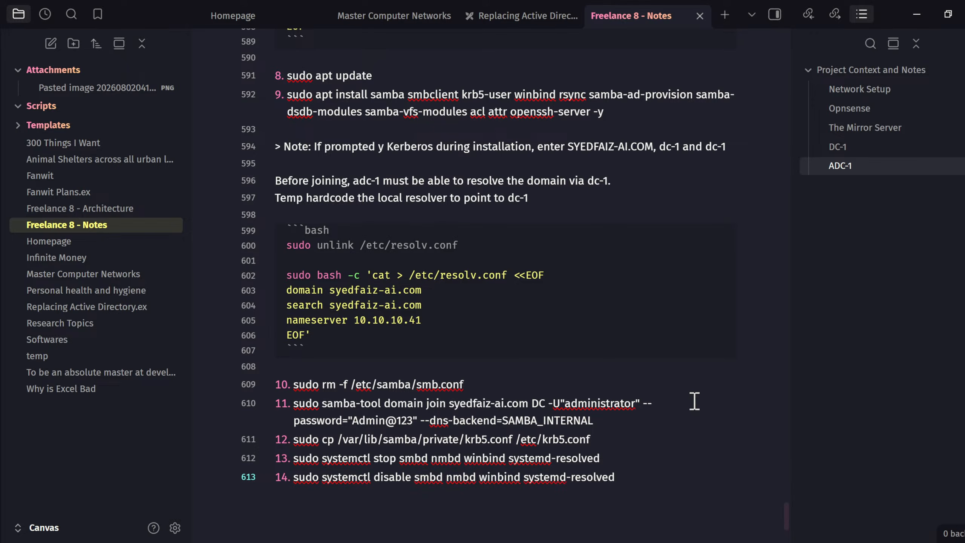
- Add items 15–16: systemctl unmask, then enable --now samba-ad-dc systemd-resolved
key("Return")
type("sudo system")
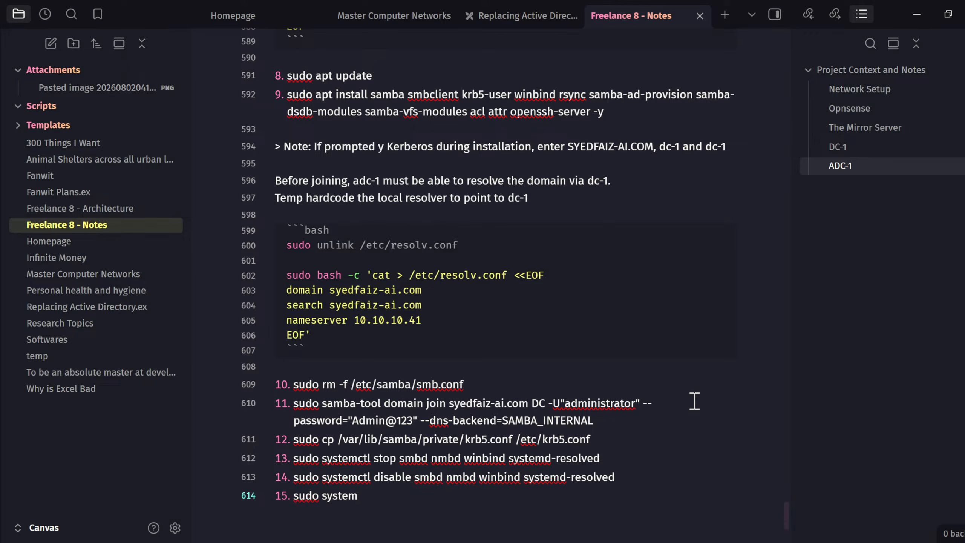
type("ctl unmask samba-ad-")
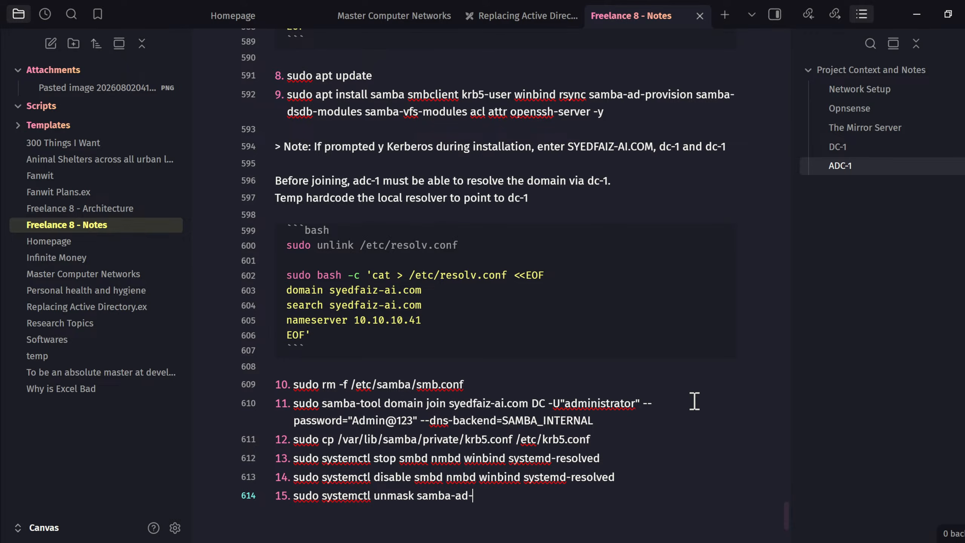
type("dc systemd-")
type("resolved")
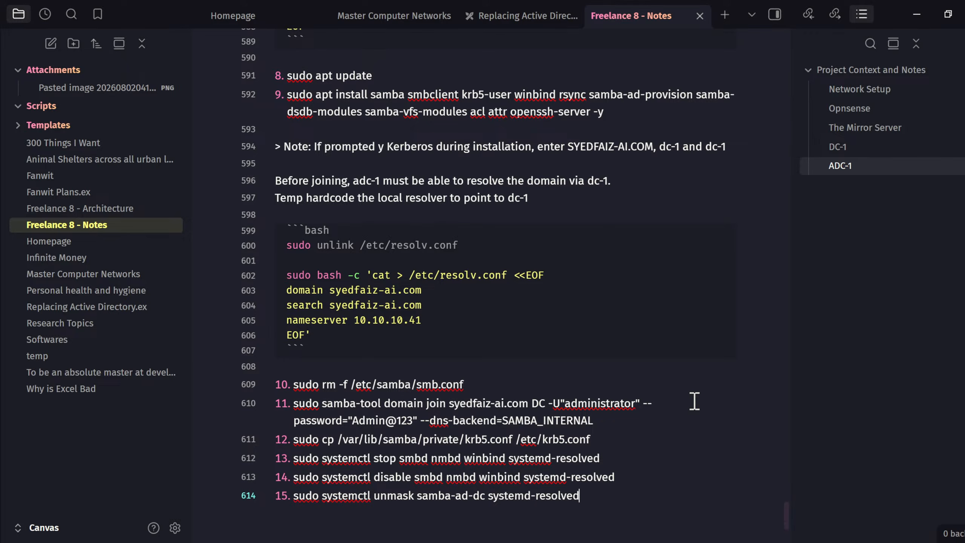
key("Return")
type("sudo sys")
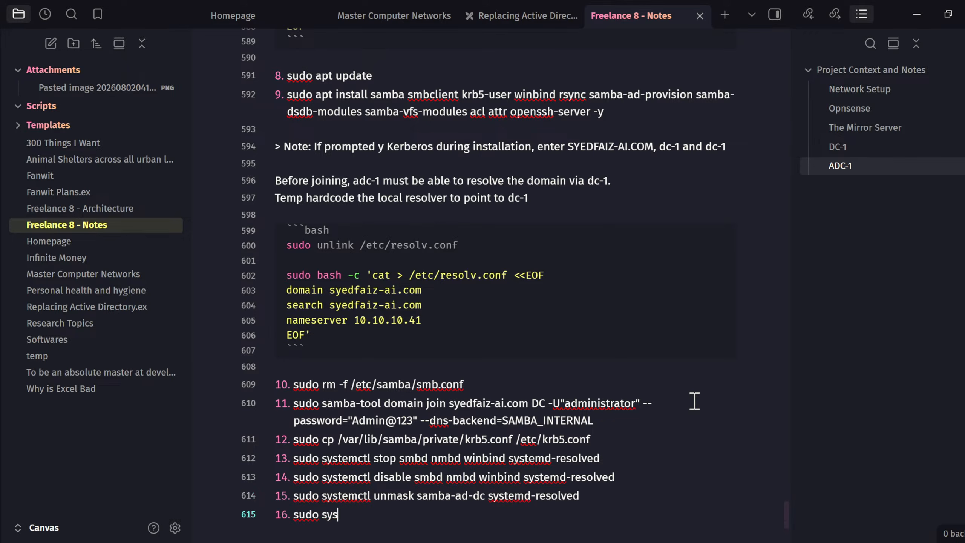
type("temctl enabl")
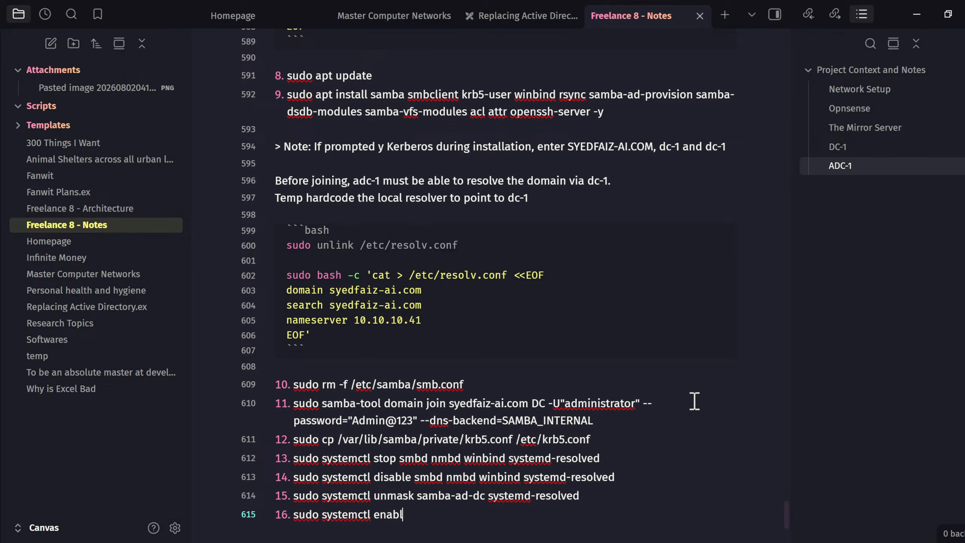
type("e --now samba-ad-c")
key("BackSpace")
type("d")
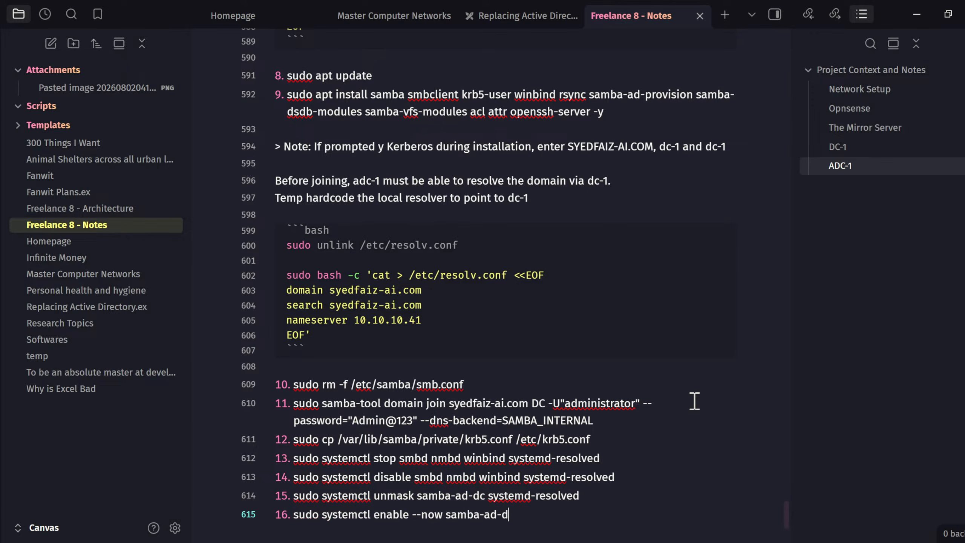
type("c systemd-resov")
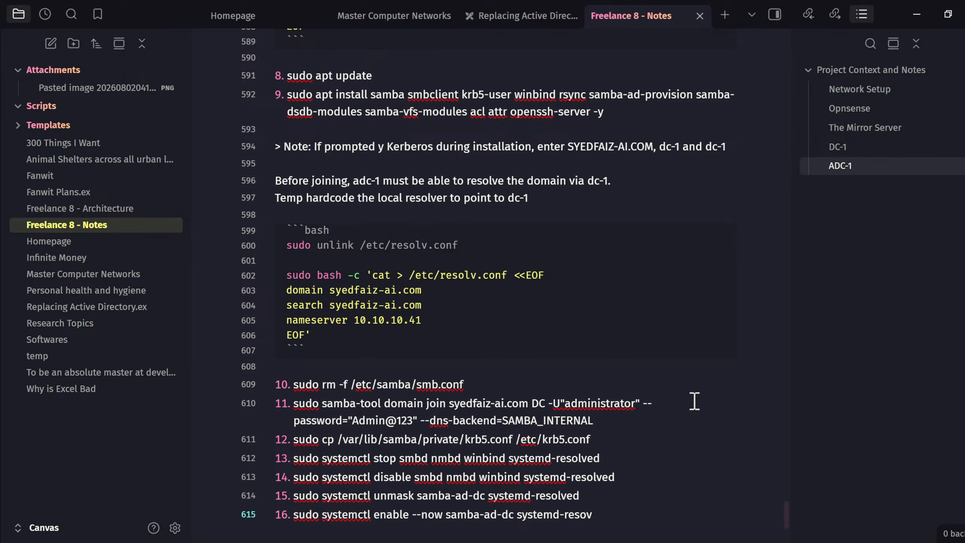
key("BackSpace")
type("lved")
- Add step 17: 'Repoint the DNS of adc-1 to itself now that it is a DC:'
scroll(688, 441, "down", 5)
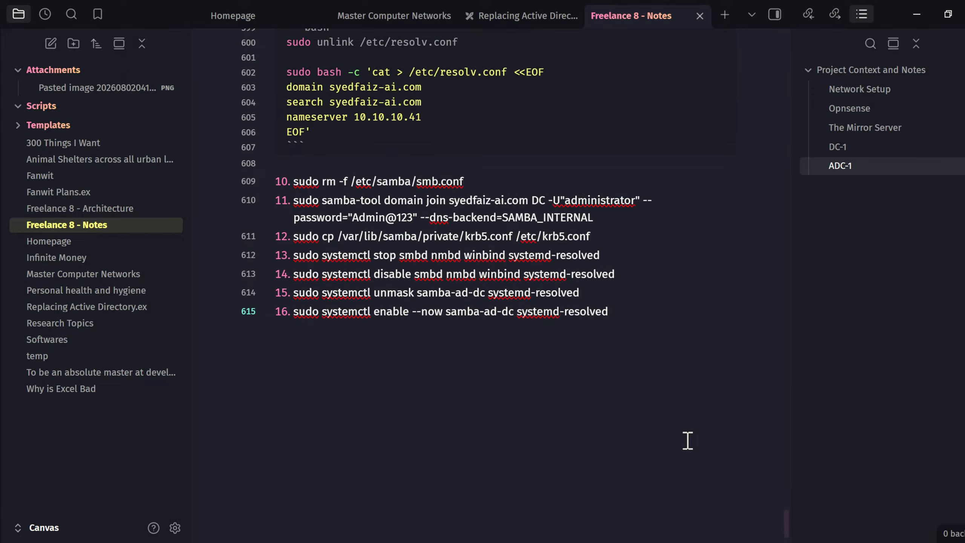
key("Return")
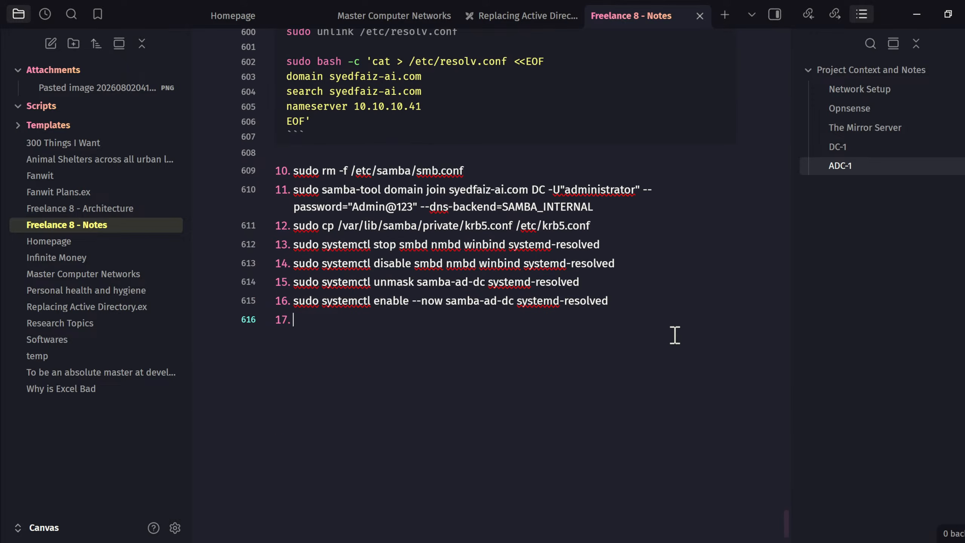
key("Return")
key("Return")
type("Repoint ")
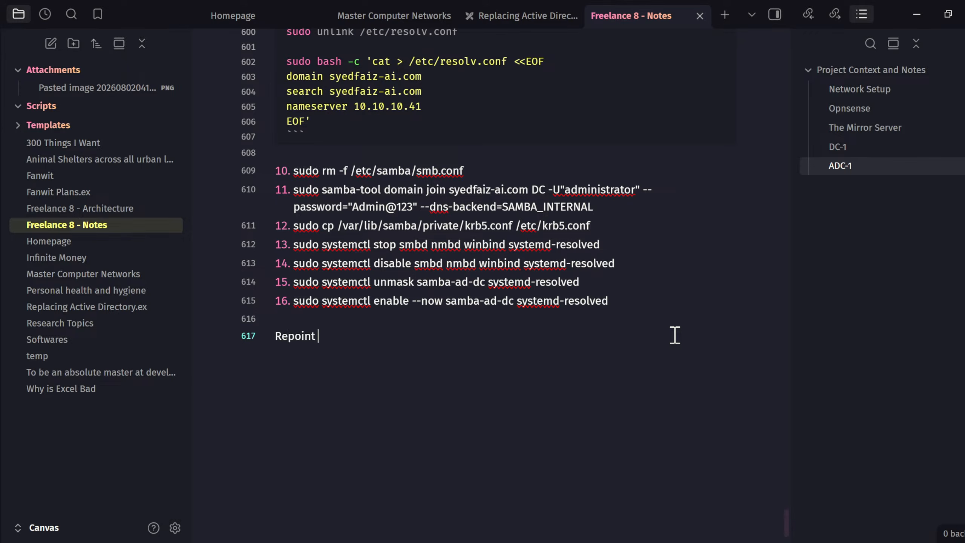
type("the DNS of adc-1 to i")
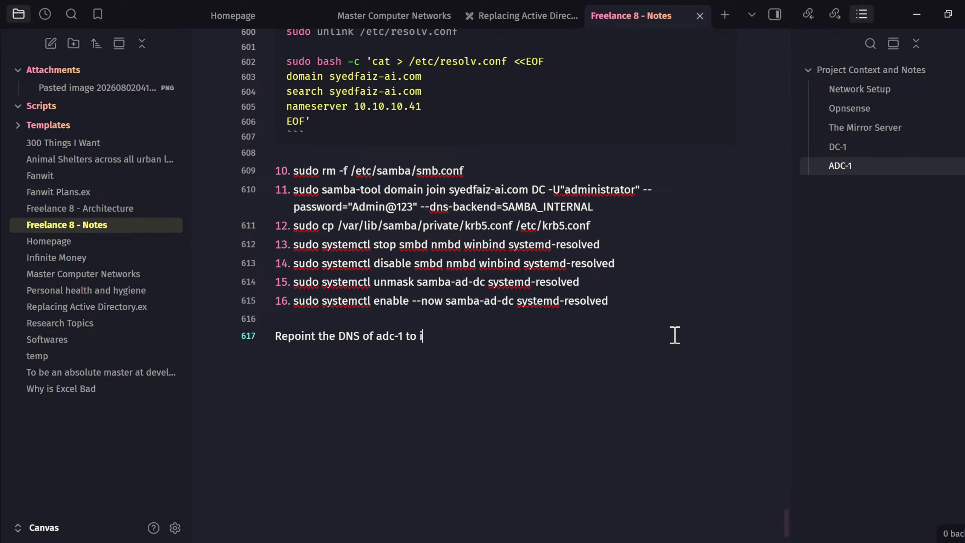
type("tself now that it i")
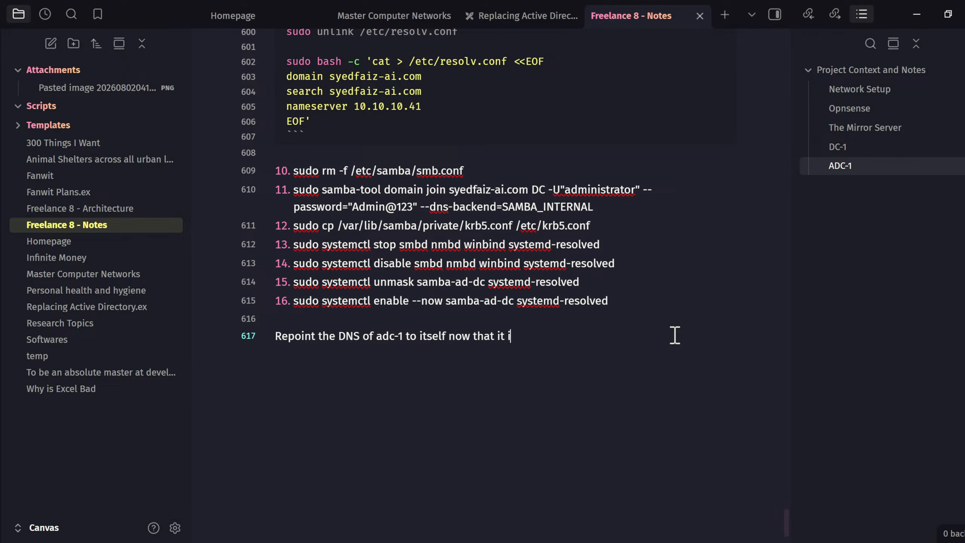
type("s a DC:")
key("Return")
type("17.")
key("BackSpace")
key("BackSpace")
key("BackSpace")
key("BackSpace")
key("Up")
type("17.")
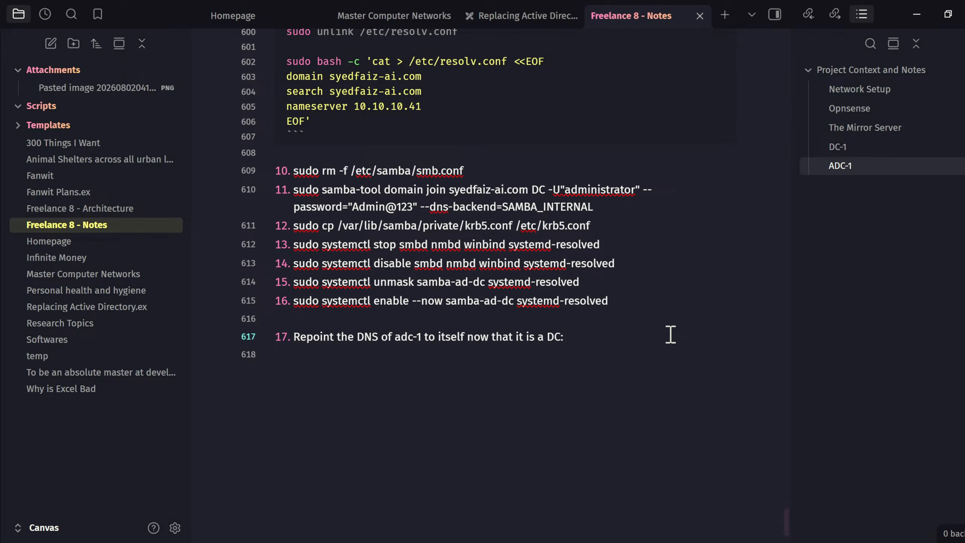
- Paste Gemini's localhost resolv.conf script into a bash code block under step 17
key("Return")
key("Return")
key("Return")
type("```bash")
key("Return")
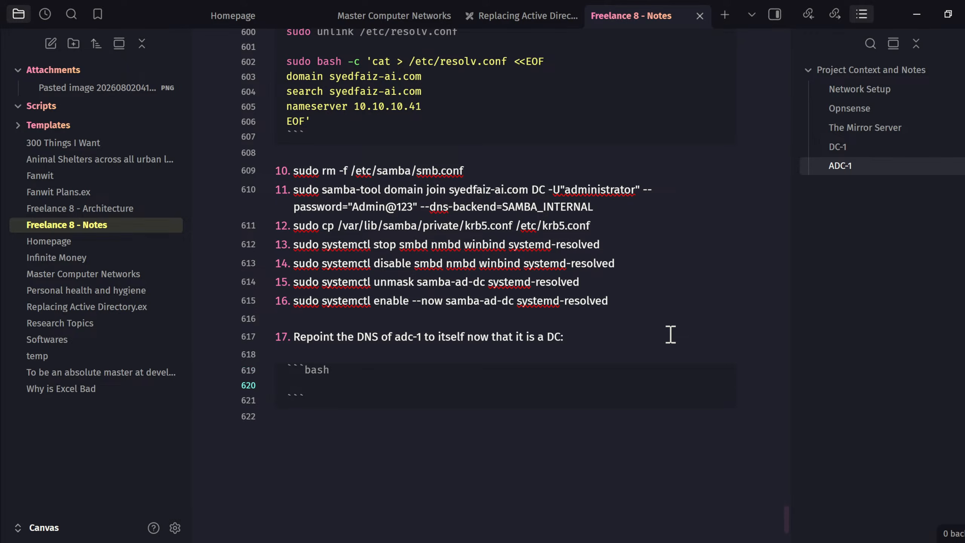
key("alt+Tab")
left_click(808, 186)
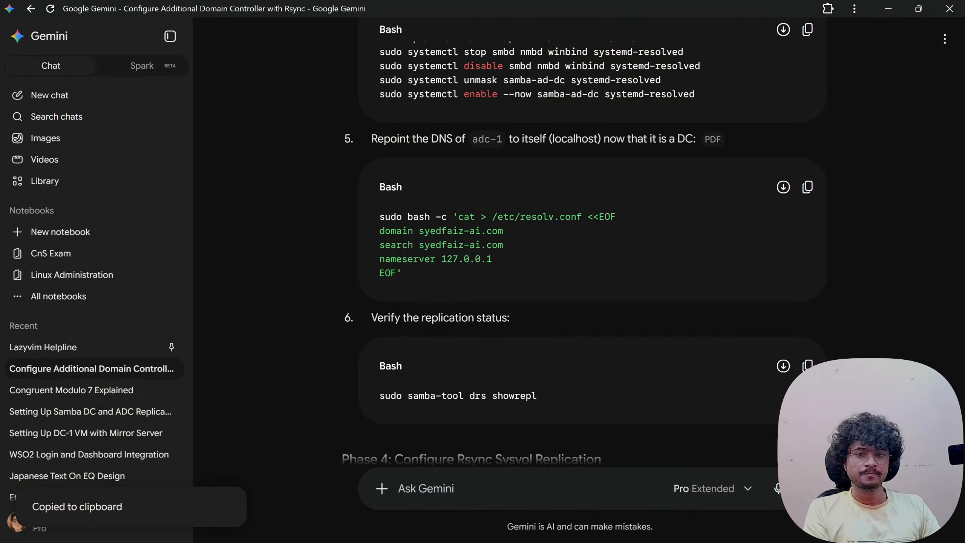
left_click(334, 383)
key("ctrl+v")
- Review the temporary resolver line and the pasted resolv.conf script
scroll(462, 403, "up", 3)
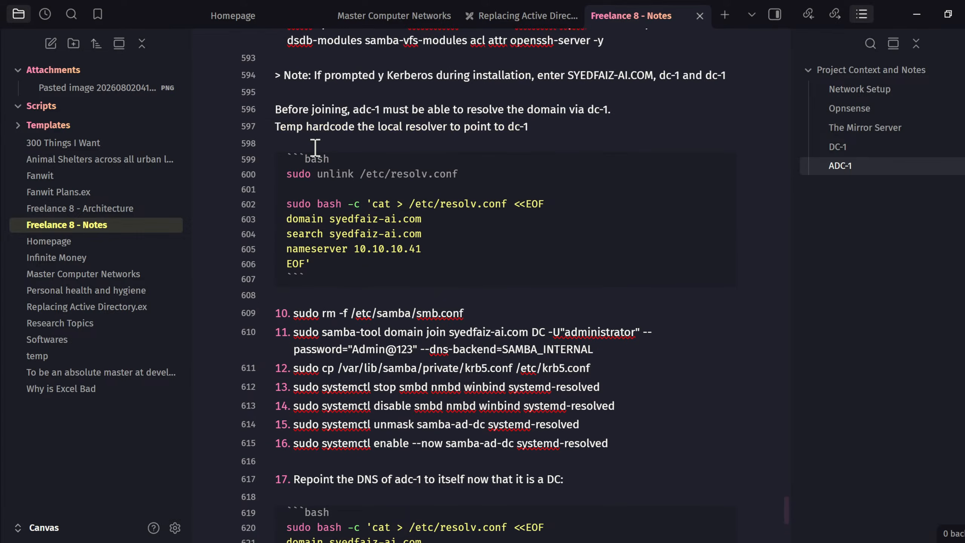
left_click_drag(277, 127, 447, 127)
left_click(448, 127)
left_click_drag(553, 125, 280, 130)
left_click(339, 126)
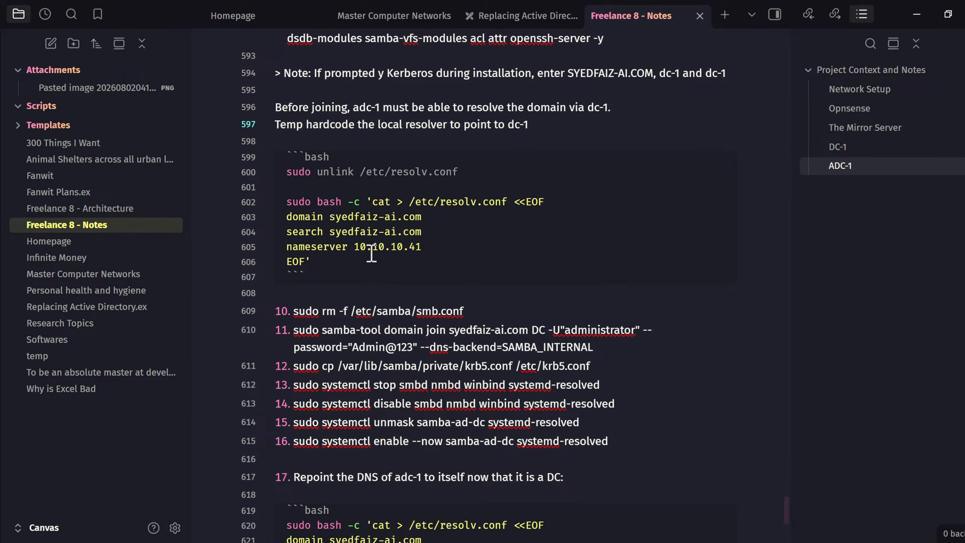
scroll(371, 255, "down", 4)
left_click_drag(332, 444, 289, 406)
left_click(289, 406)
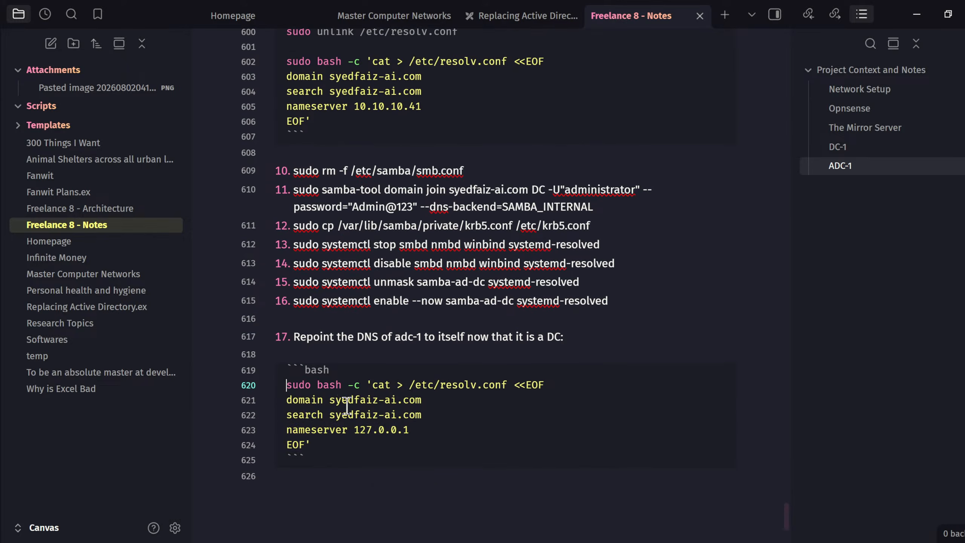
left_click_drag(318, 443, 290, 384)
left_click(352, 406)
scroll(352, 396, "up", 2)
scroll(361, 259, "down", 4)
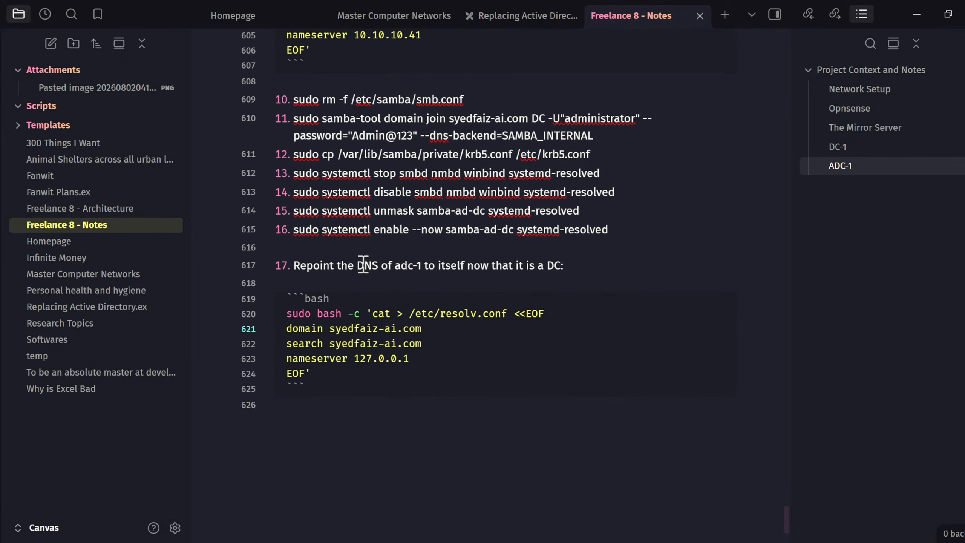
scroll(363, 265, "up", 2)
scroll(363, 265, "down", 4)
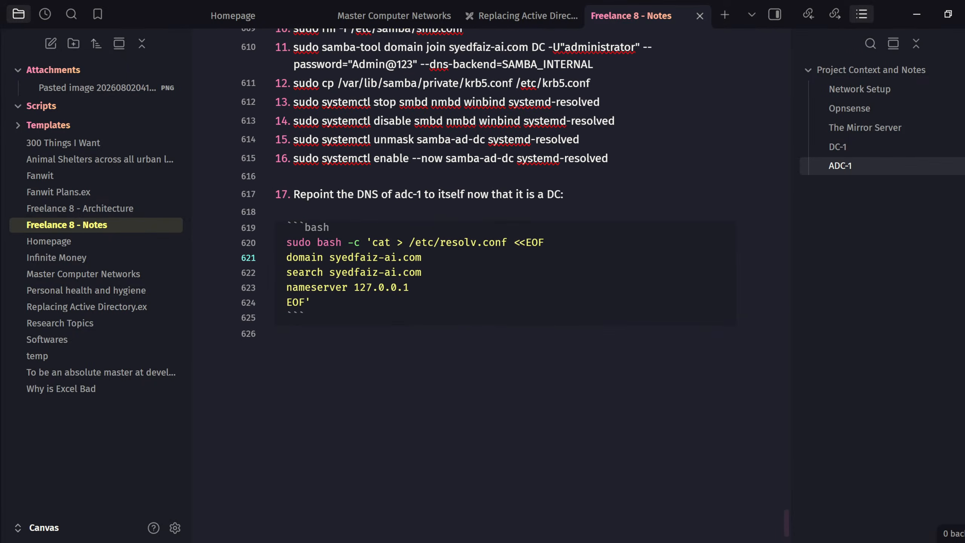
- Delete the 'Temp hardcode the local resolver to point to dc-1' line
left_click(649, 338)
scroll(647, 331, "up", 8)
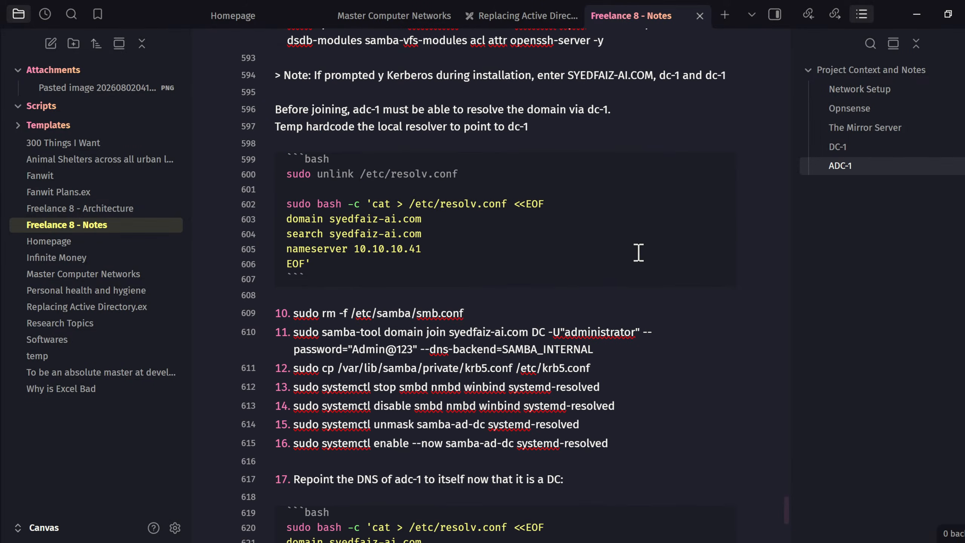
left_click_drag(558, 127, 240, 128)
key("BackSpace")
key("BackSpace")
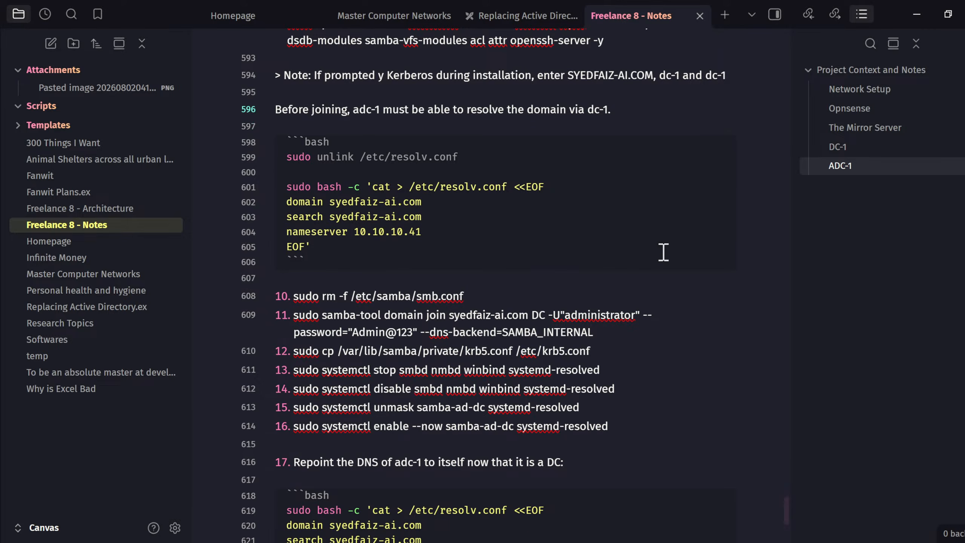
- Add step 18: 'sudo samba-tool drs showrepl' below the code block
scroll(661, 253, "down", 7)
left_click(455, 320)
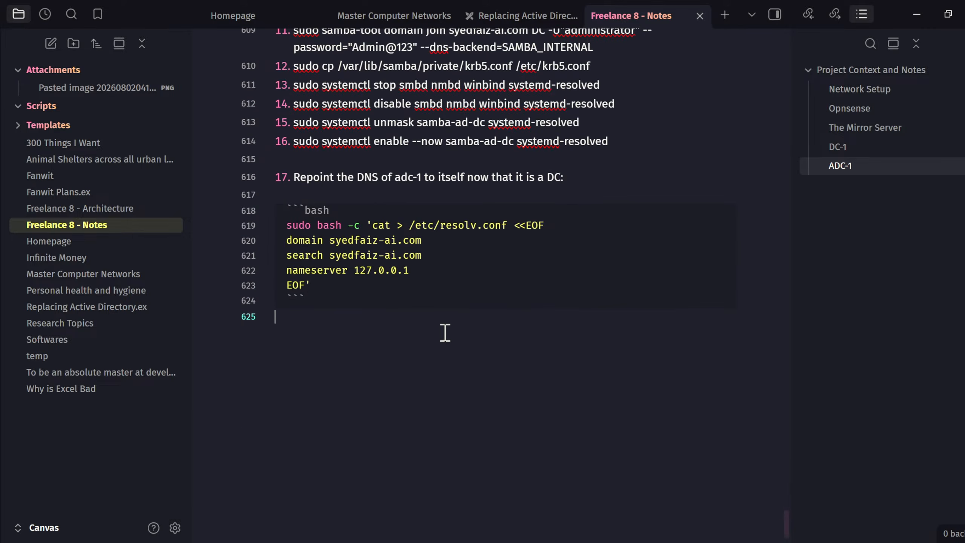
key("Return")
type("18. sudo su")
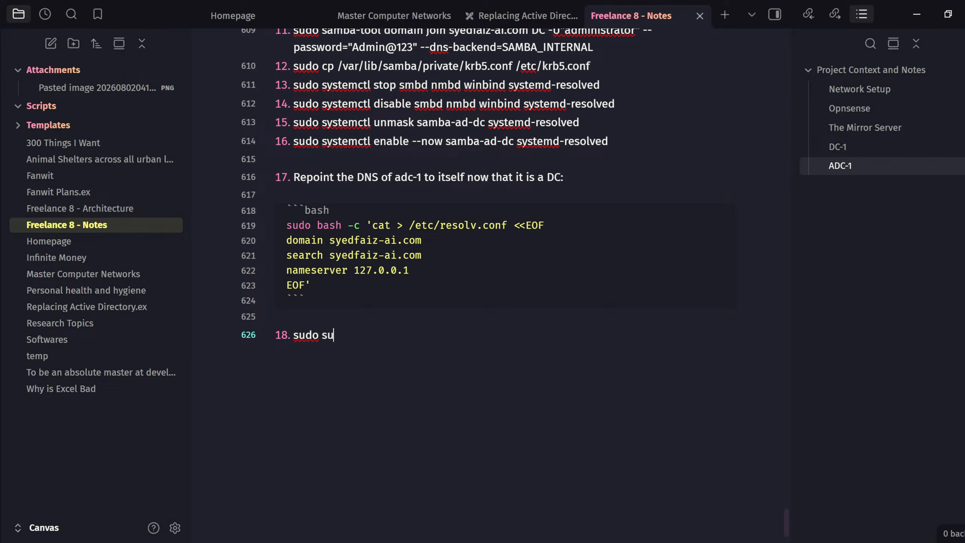
key("BackSpace")
type("amba-tool drs s")
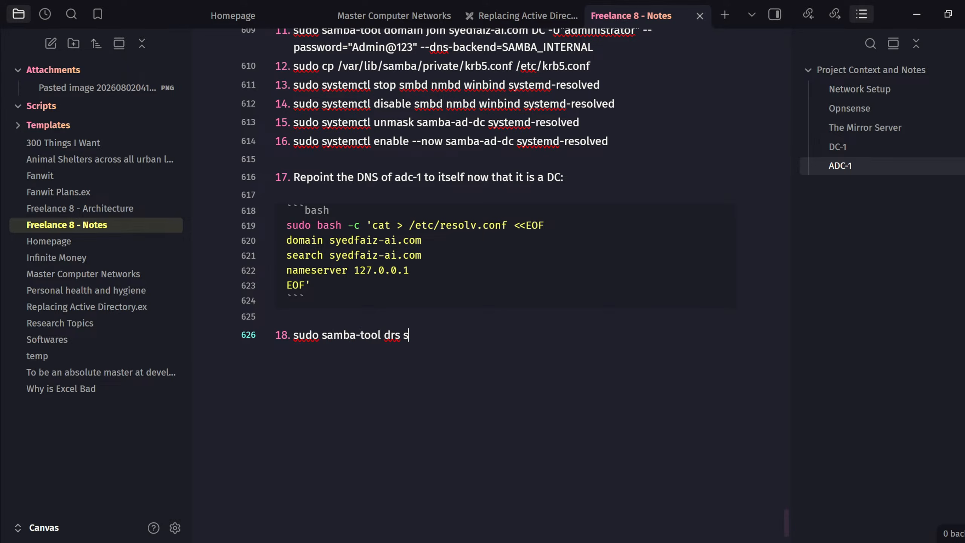
type("howrepl")
key("Return")
key("Return")
key("Return")
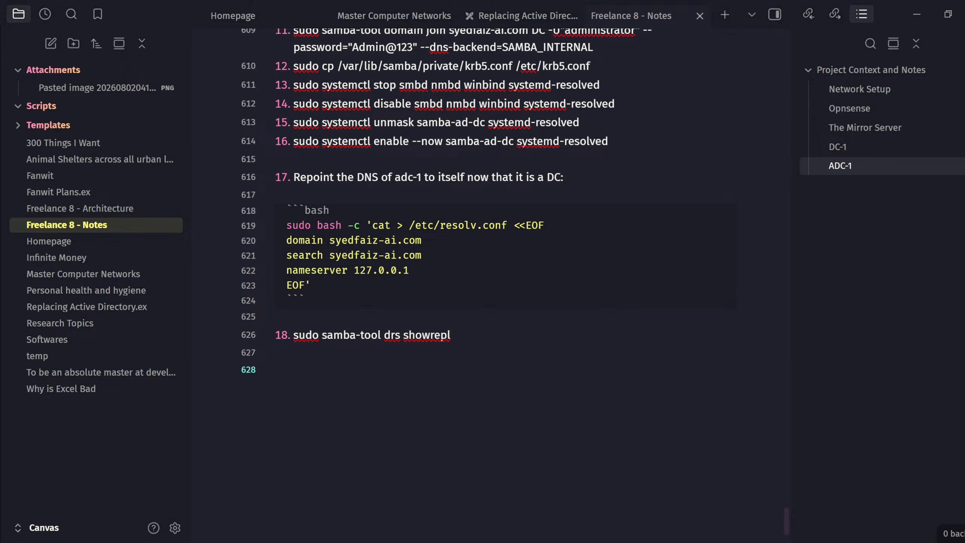
key("alt+Tab")
- Read through Gemini's commands for authorizing the dc-1 key, including authorized_keys and chmod 600
left_click_drag(396, 381, 754, 385)
left_click(584, 381)
left_click(755, 386)
left_click_drag(668, 378, 741, 378)
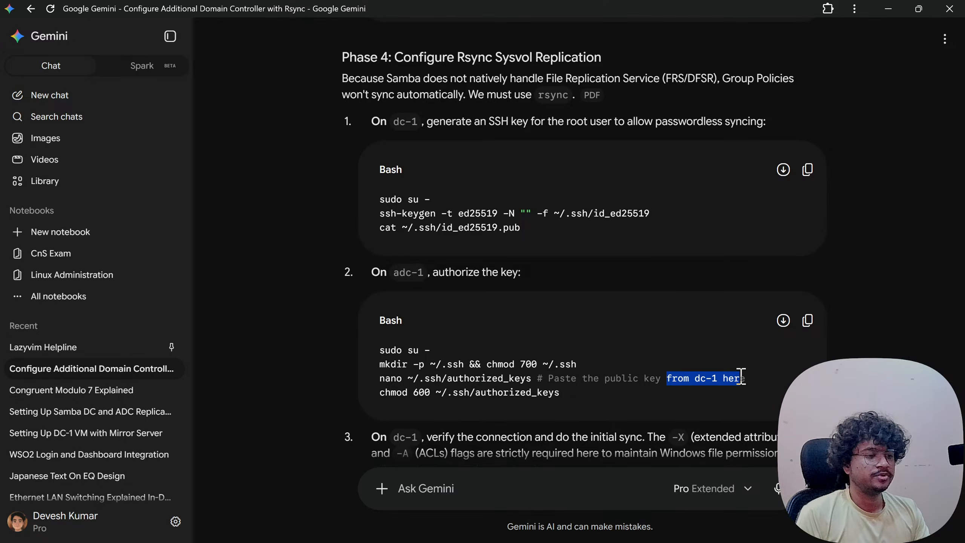
left_click(565, 391)
left_click_drag(381, 393, 548, 399)
left_click(547, 400)
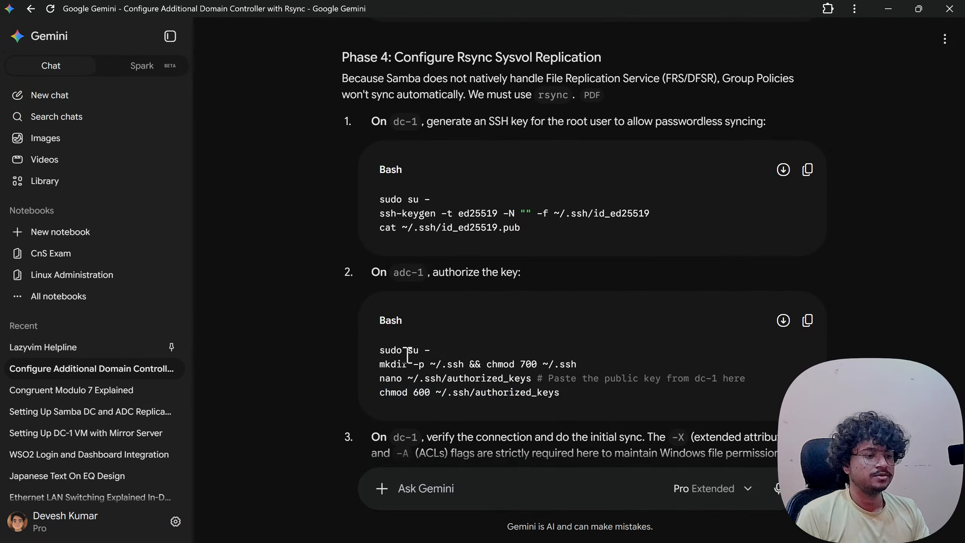
left_click_drag(407, 351, 511, 390)
left_click(512, 390)
- Scroll through the remaining Phase 4 rsync Sysvol replication steps
scroll(511, 386, "down", 3)
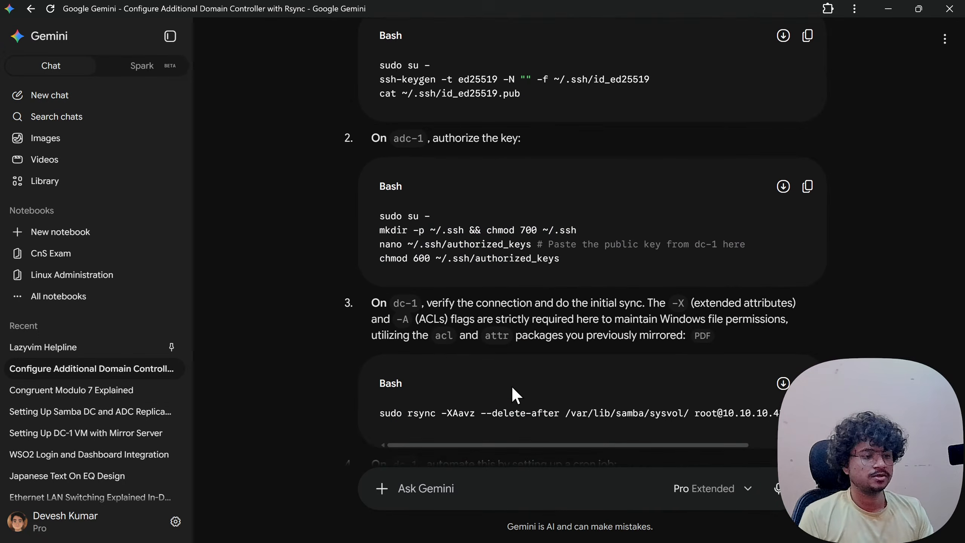
left_click_drag(371, 304, 627, 336)
left_click(573, 333)
scroll(573, 333, "up", 10)
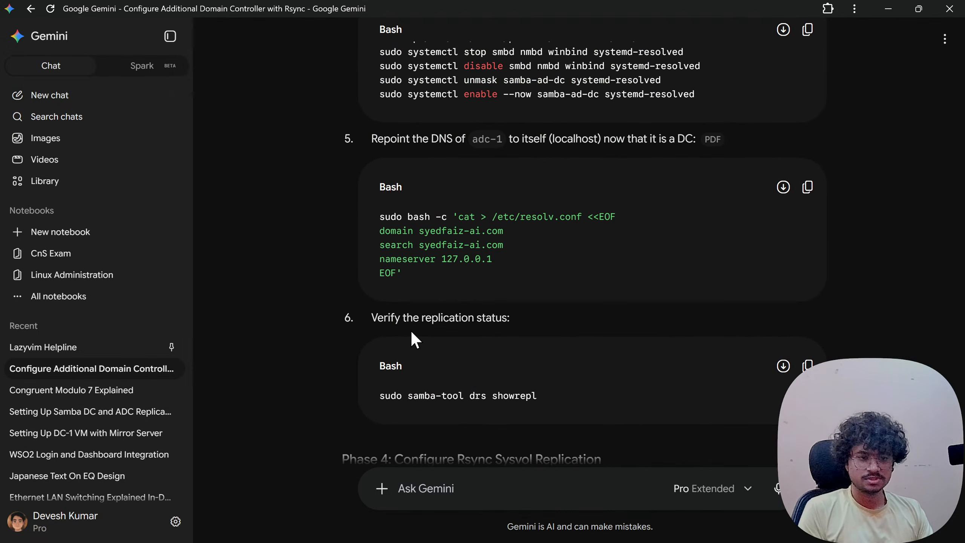
scroll(412, 330, "down", 15)
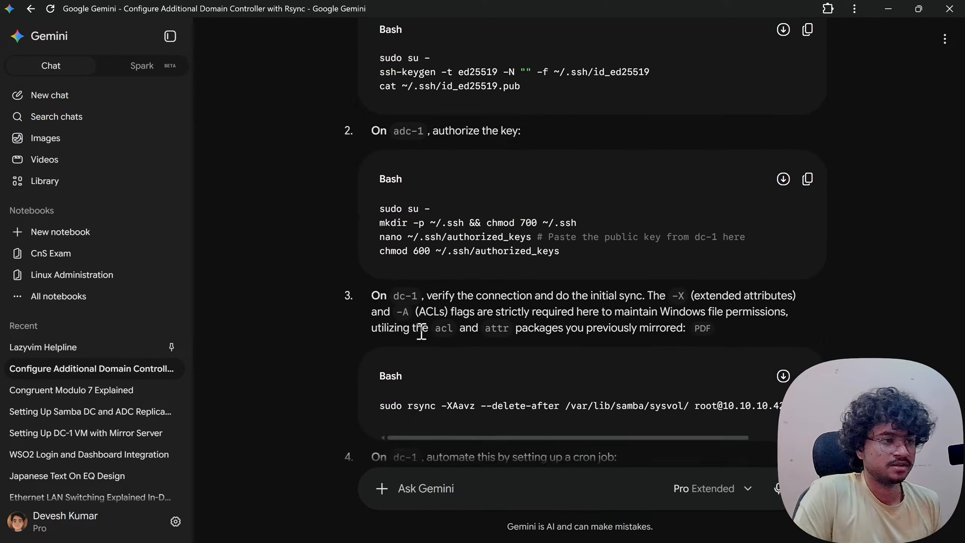
scroll(444, 301, "up", 15)
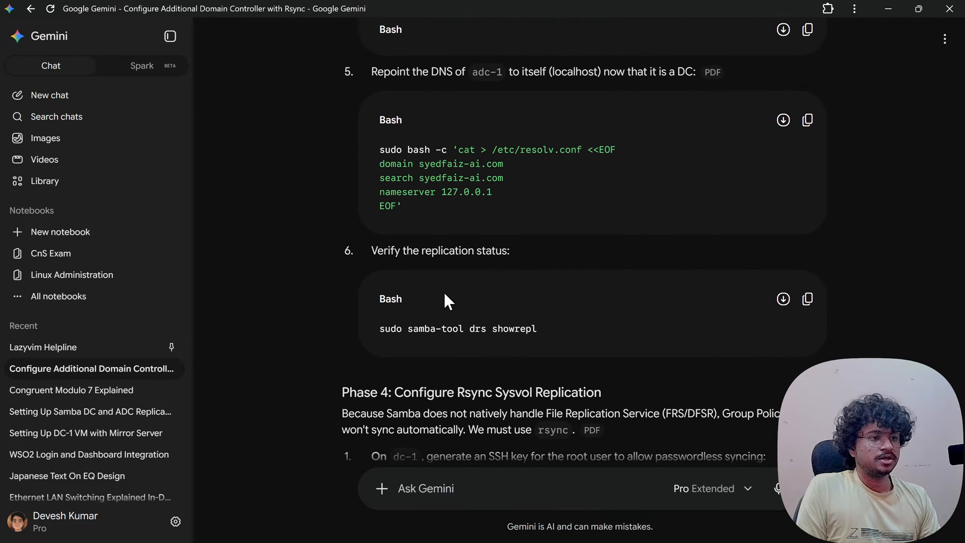
scroll(445, 293, "up", 13)
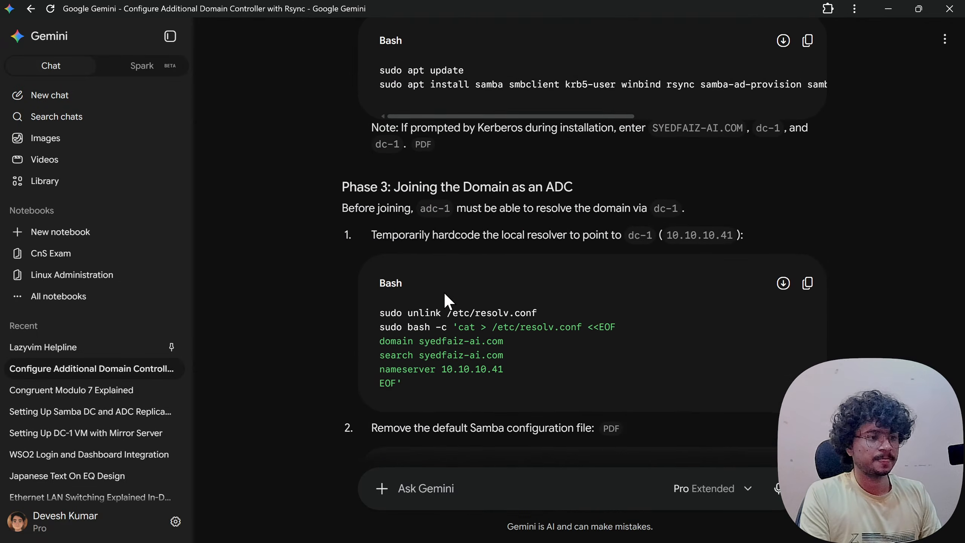
scroll(445, 293, "down", 20)
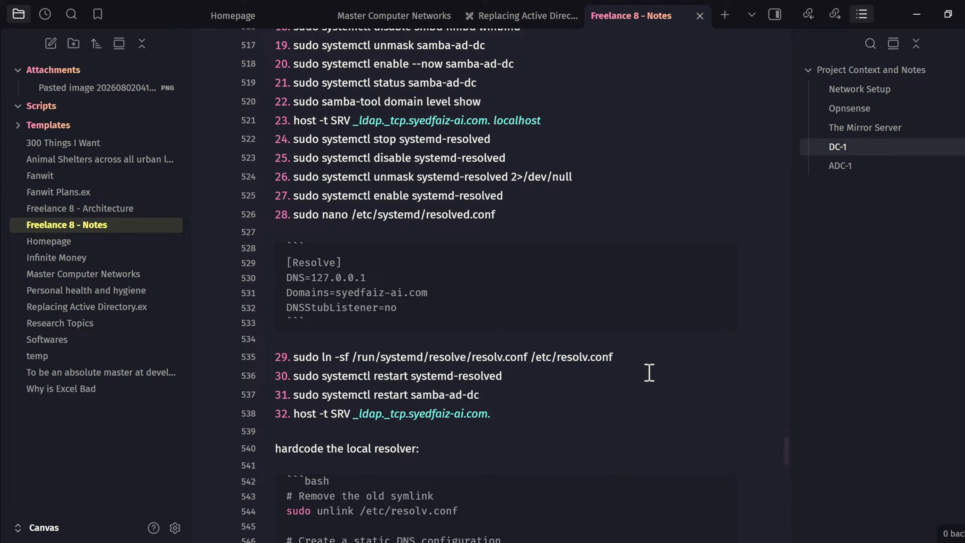
scroll(649, 372, "down", 10)
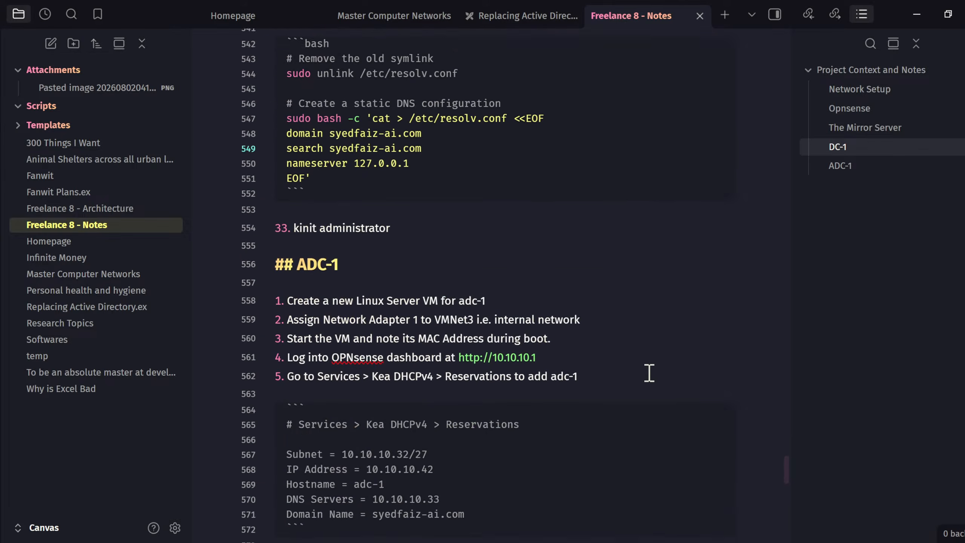
scroll(650, 372, "down", 4)
- Start a Typical new VM named adc-1 from the Ubuntu server ISO with a 10 GB single-file disk
left_click(578, 167)
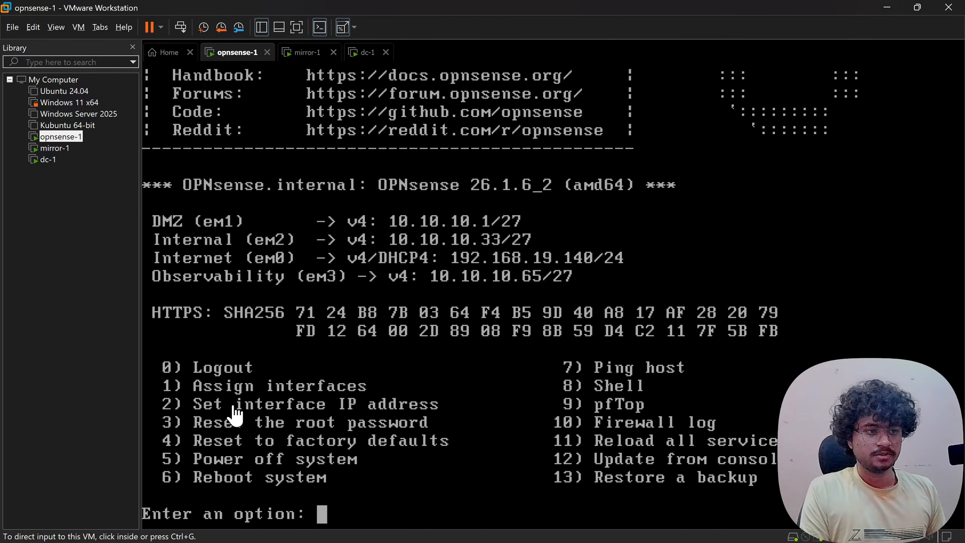
right_click(59, 230)
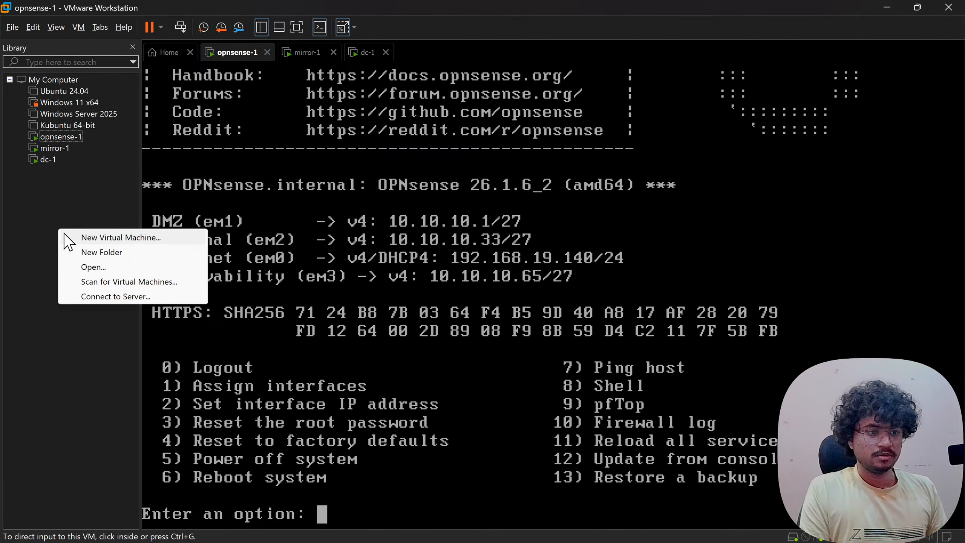
left_click(107, 236)
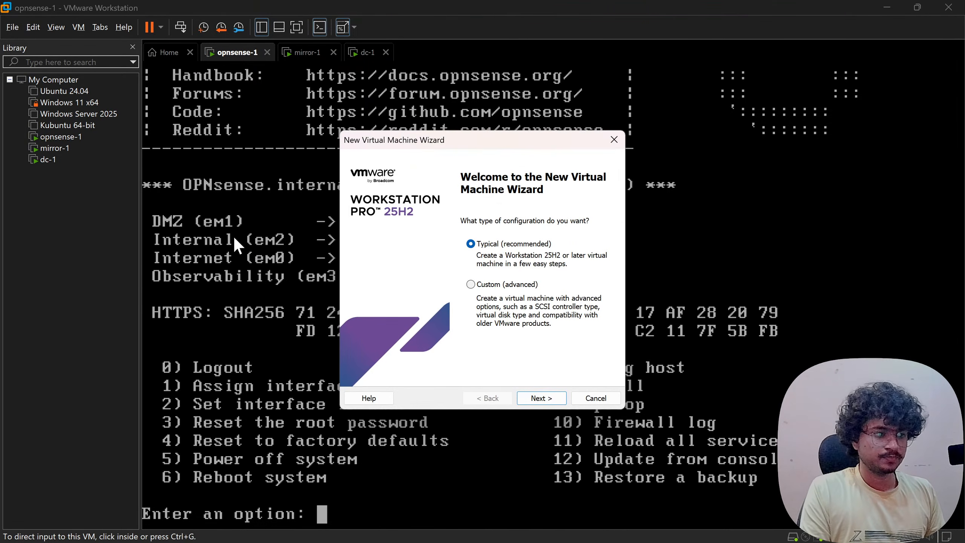
left_click(547, 397)
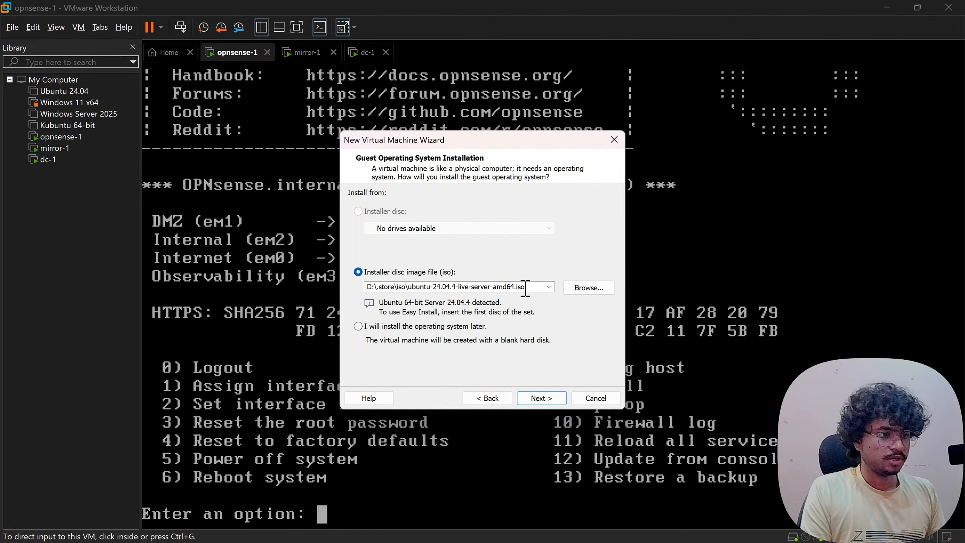
left_click(541, 396)
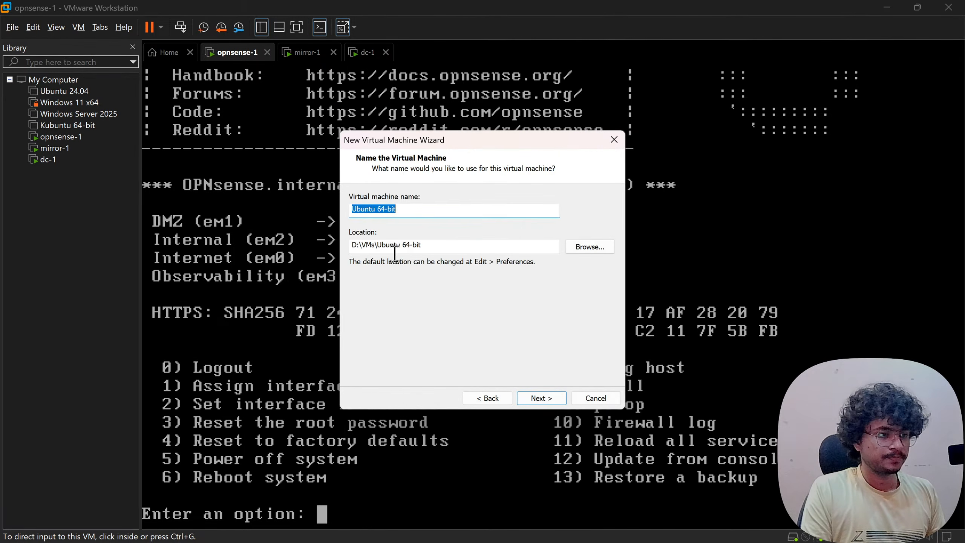
type("adc")
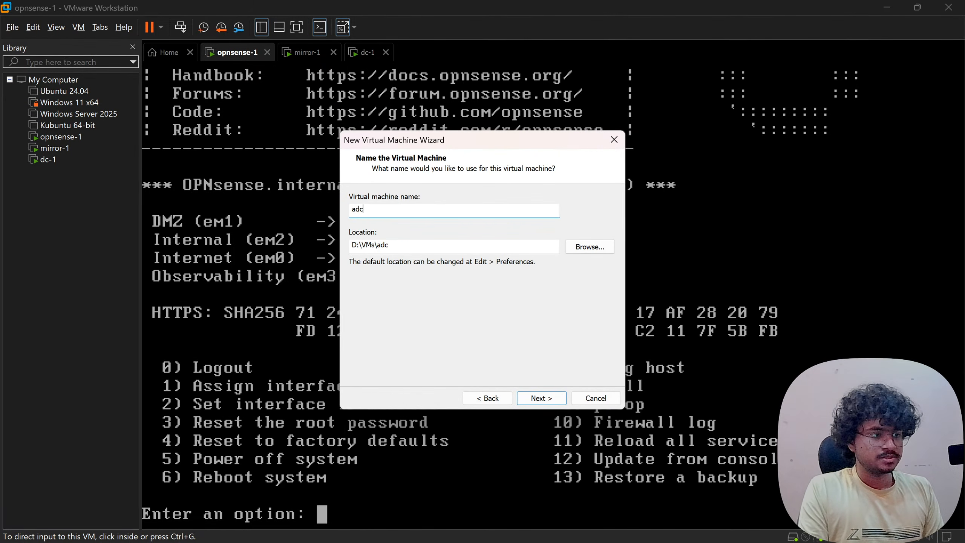
type("-1")
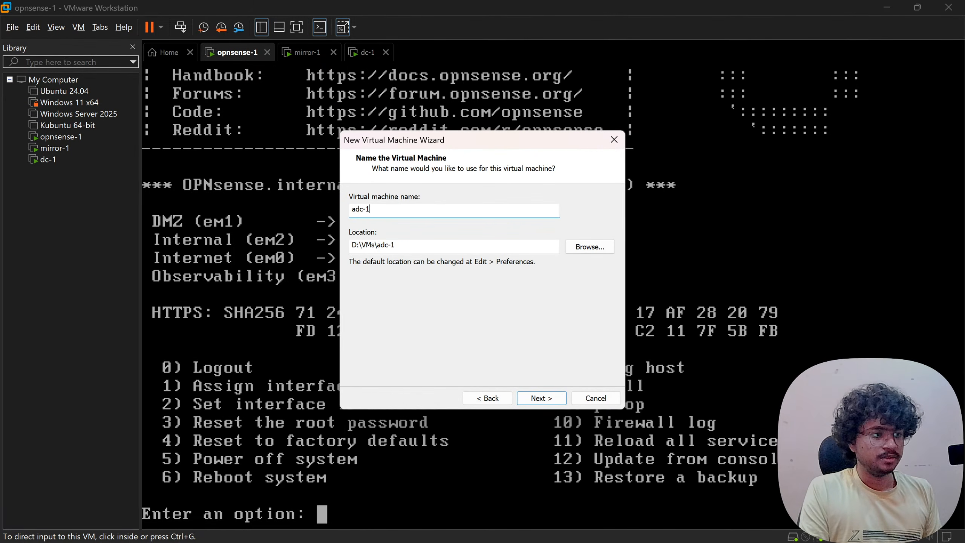
left_click(542, 398)
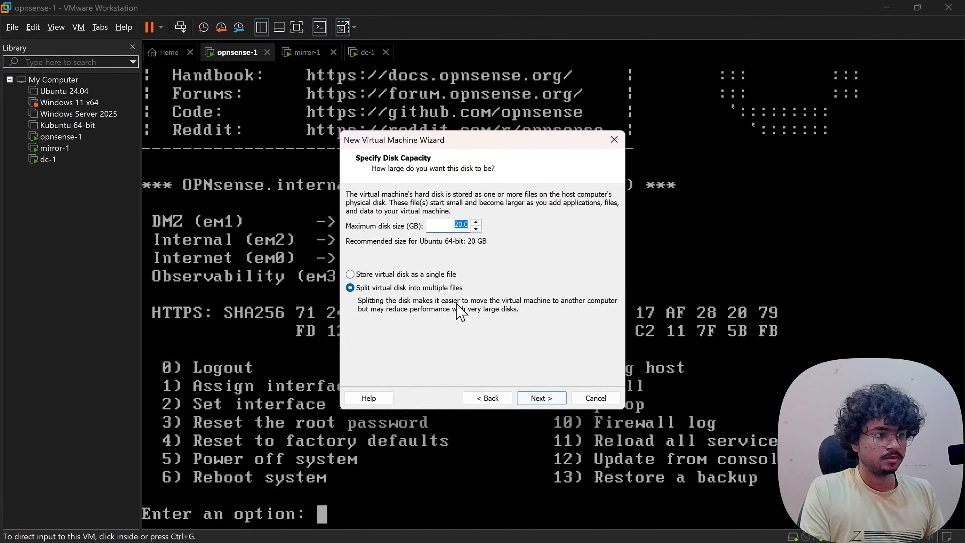
type("10")
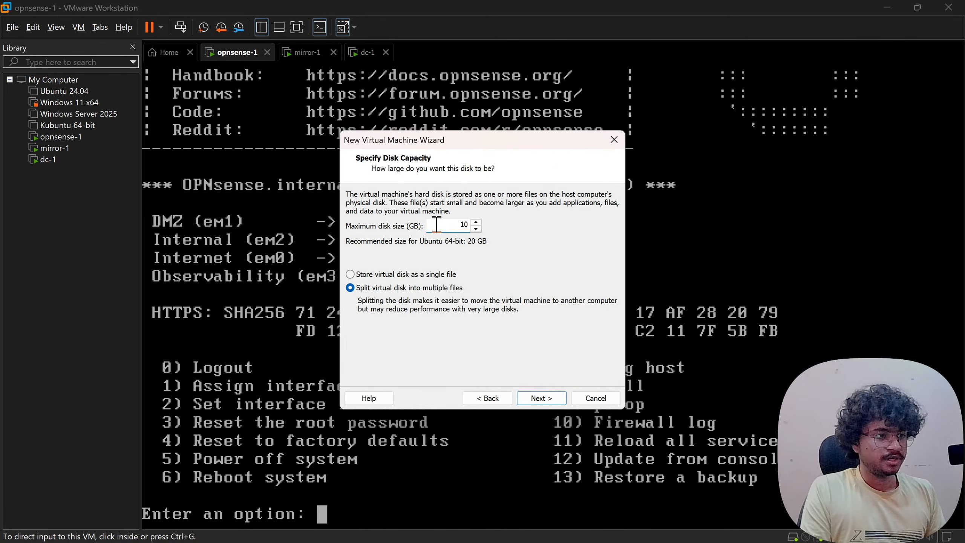
left_click(404, 276)
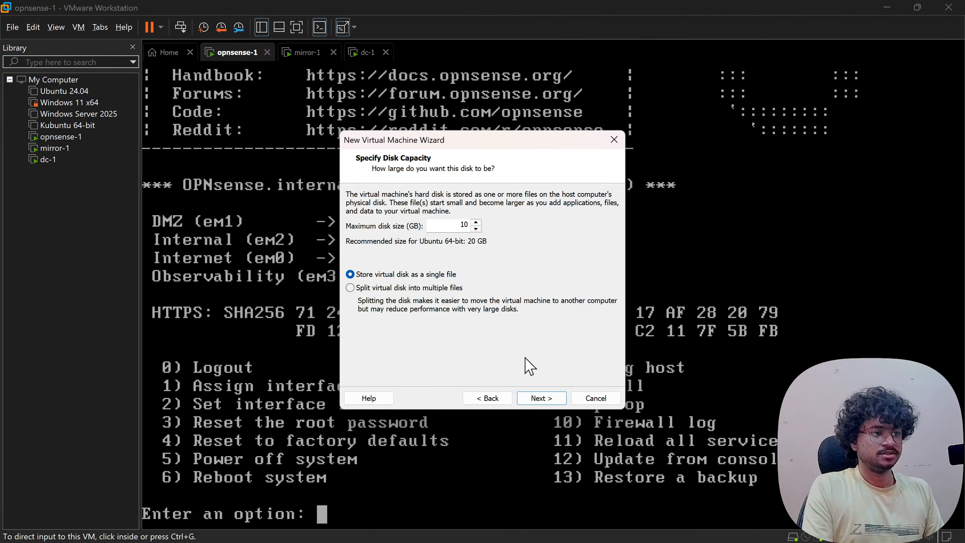
left_click(550, 395)
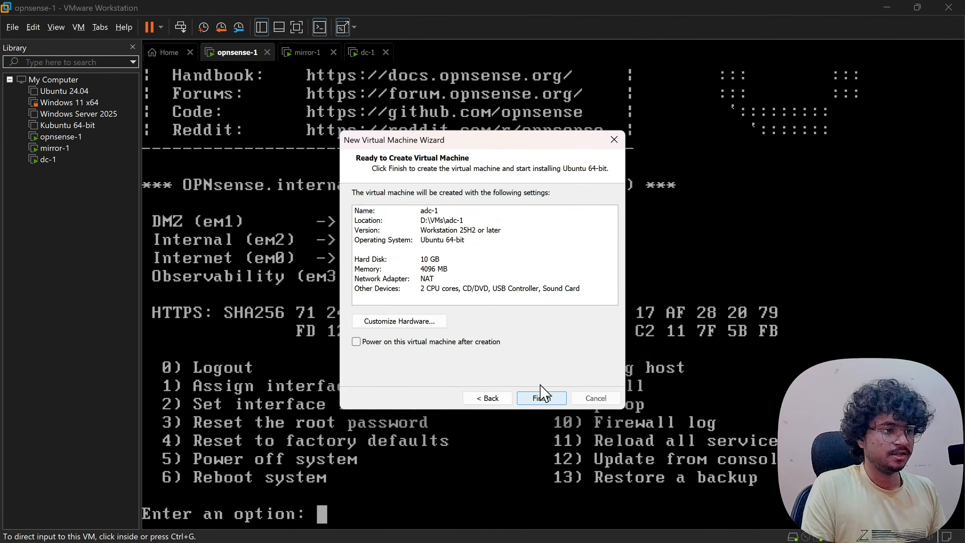
left_click(412, 323)
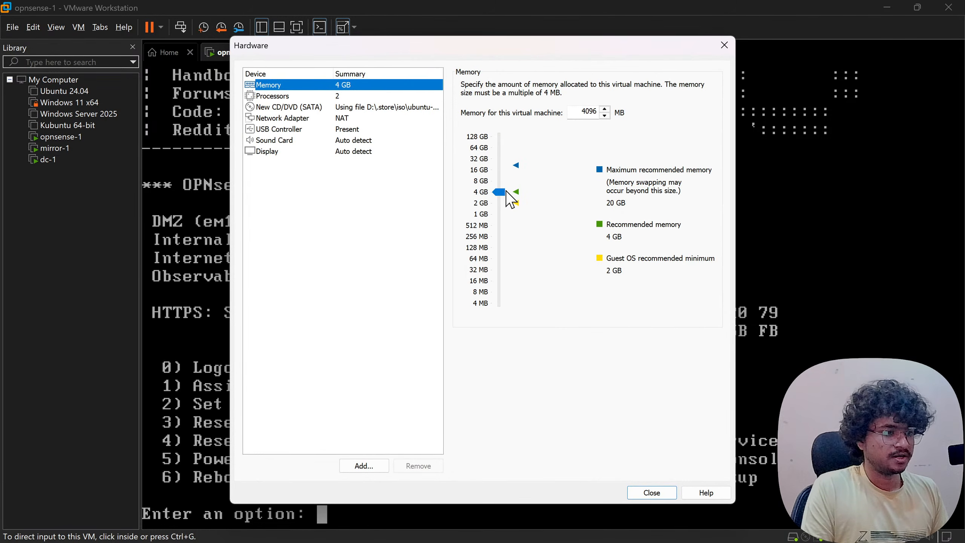
- Give adc-1 1 GB of memory and 1 processor
left_click_drag(501, 192, 503, 215)
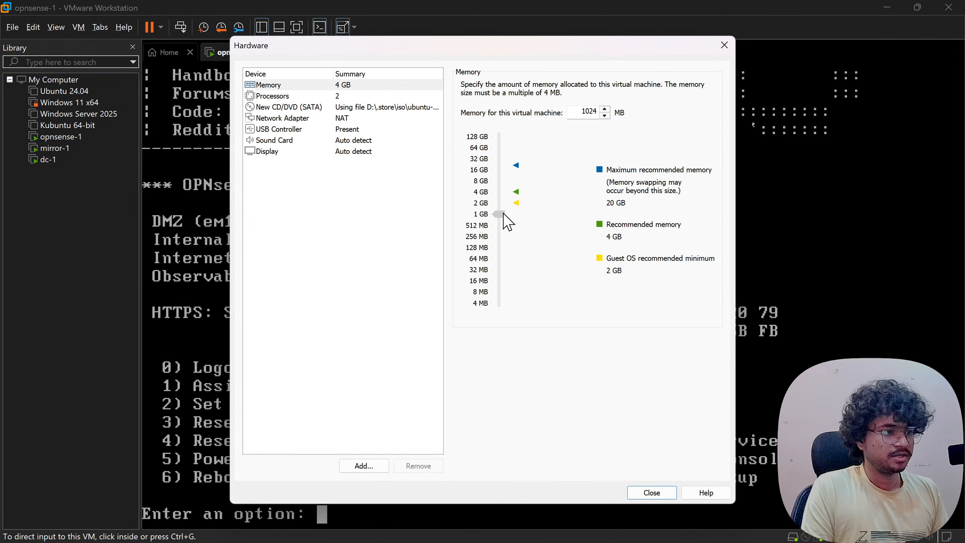
left_click(282, 99)
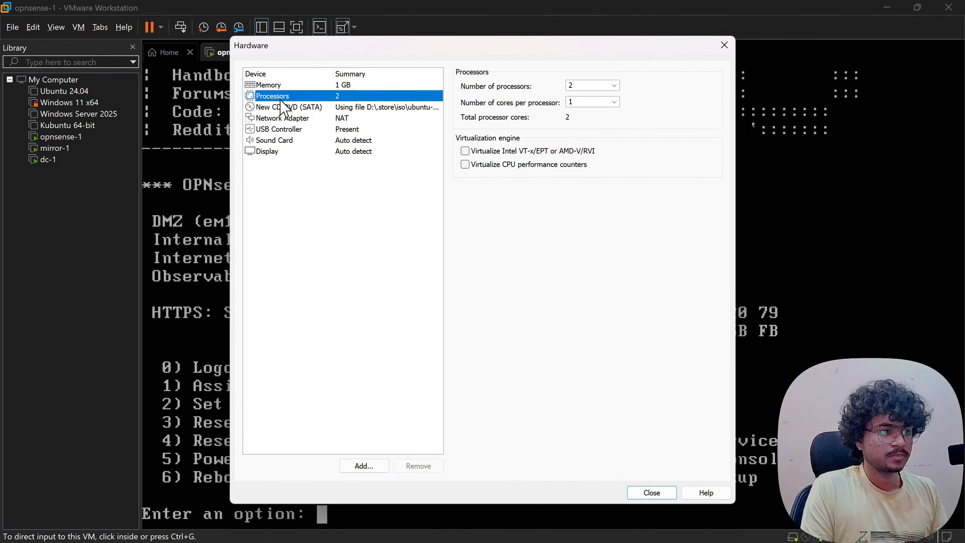
left_click(615, 86)
left_click(592, 94)
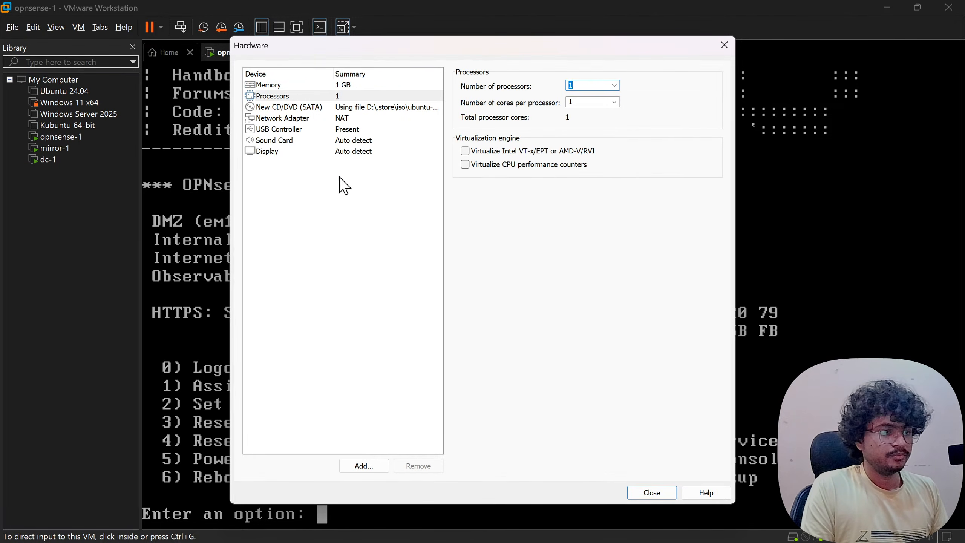
left_click(341, 192)
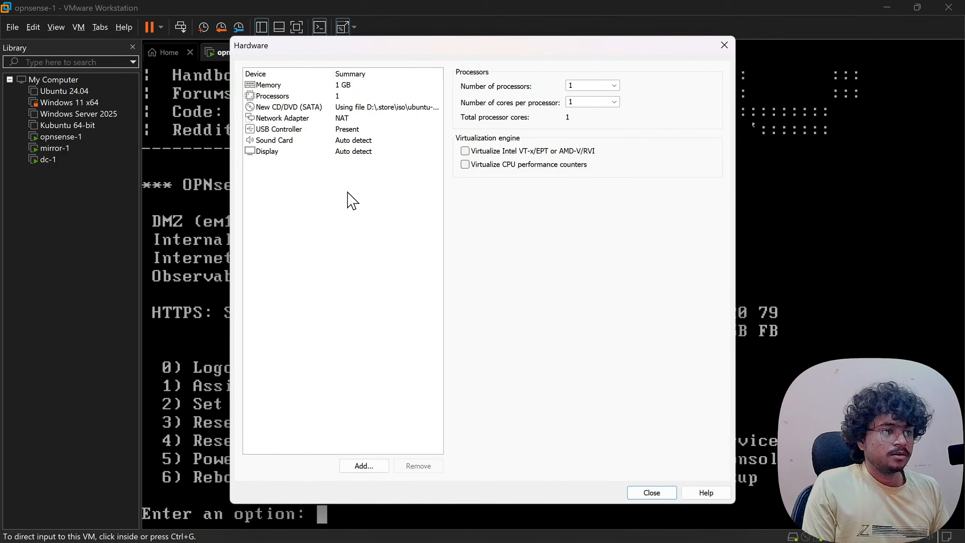
- Put the network adapter on Custom VMnet3 and finish creating adc-1
left_click(316, 119)
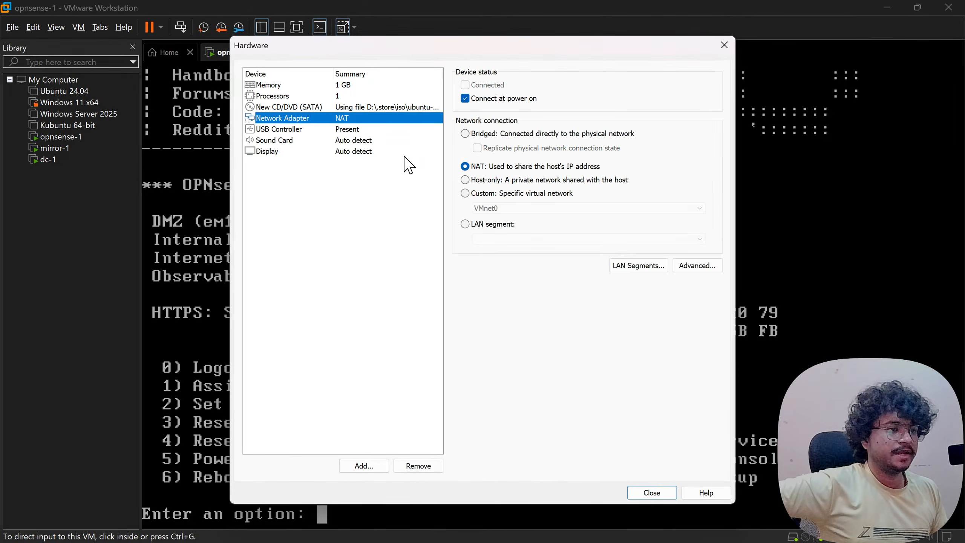
left_click(477, 193)
left_click(495, 209)
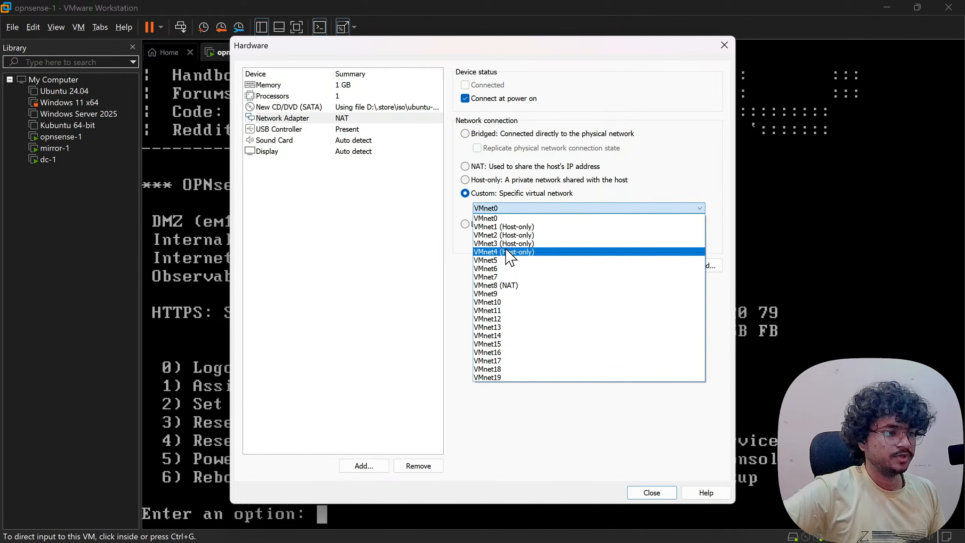
left_click(507, 251)
left_click(525, 209)
left_click(511, 243)
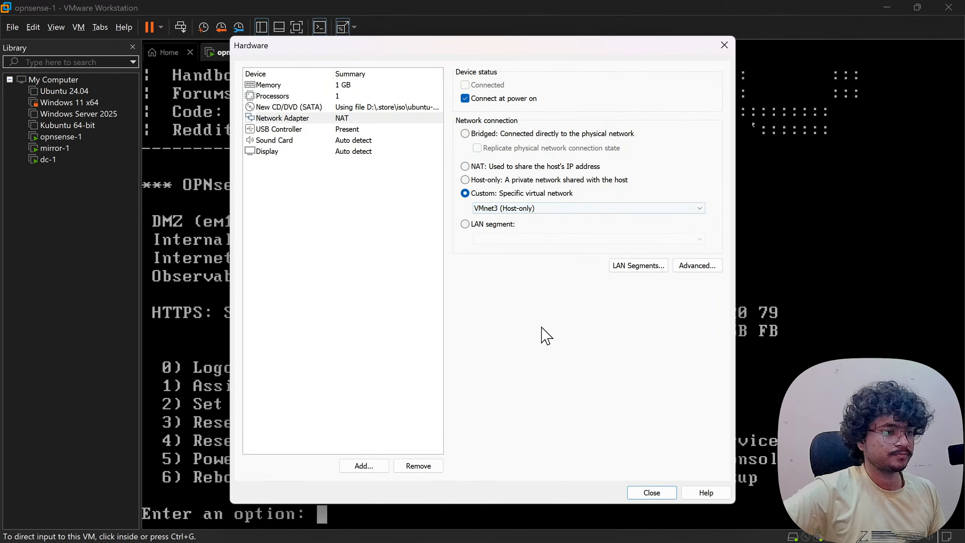
left_click(653, 493)
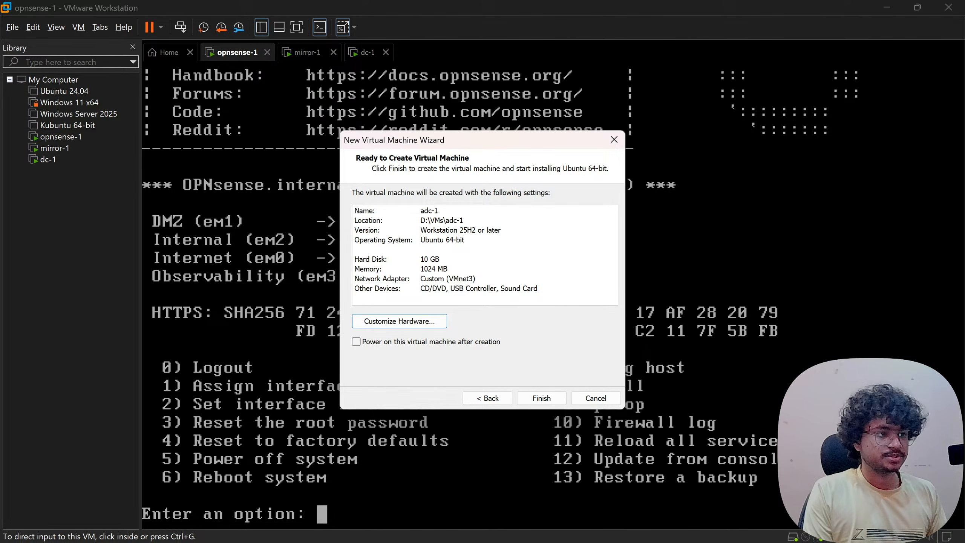
left_click(541, 400)
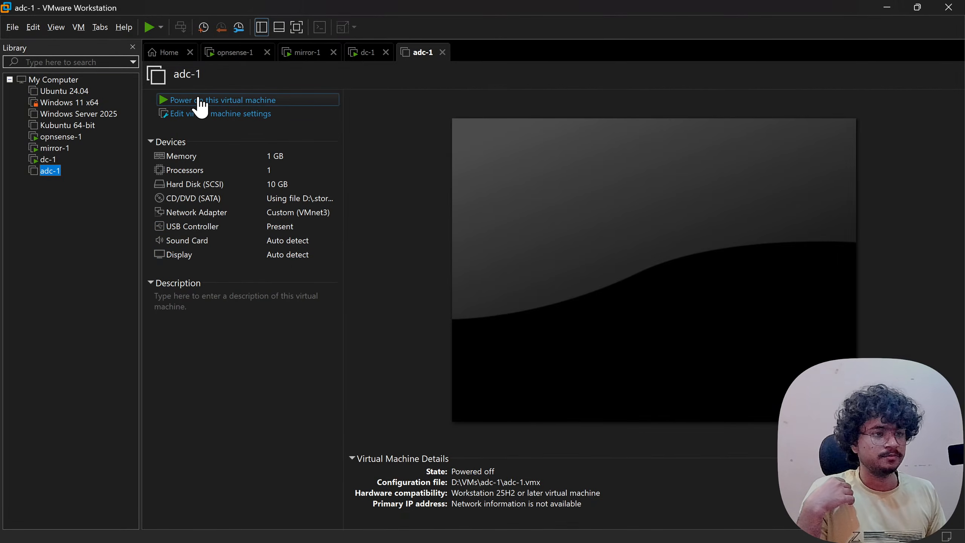
- Power on the new adc-1 VM and stretch its console to fill the VMware view
left_click(216, 100)
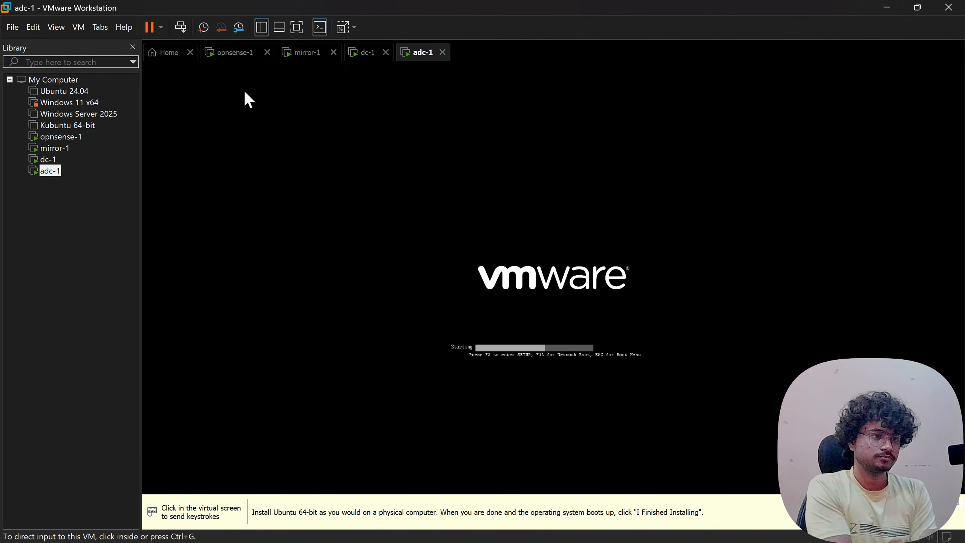
left_click(348, 32)
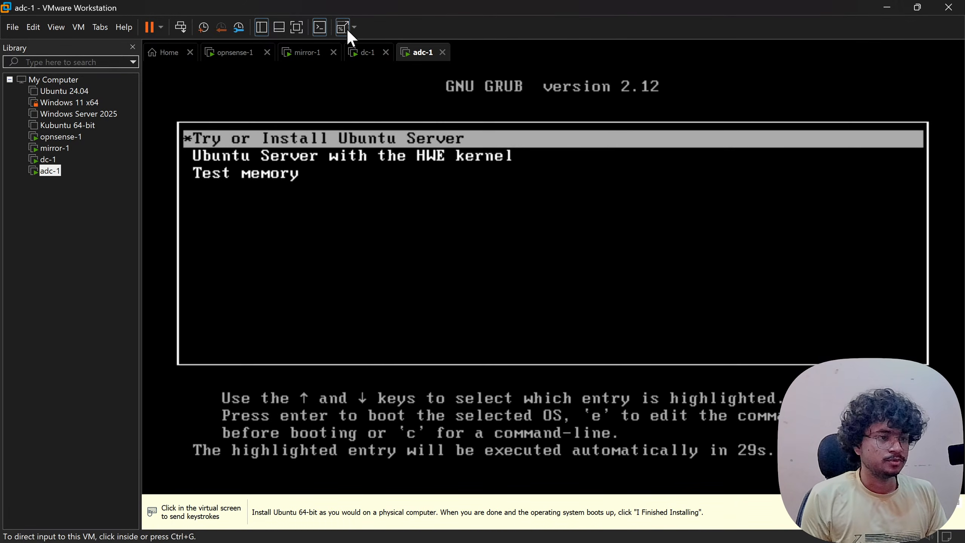
left_click(330, 110)
- Boot 'Try or Install Ubuntu Server' and accept English language and English (US) keyboard
key("Return")
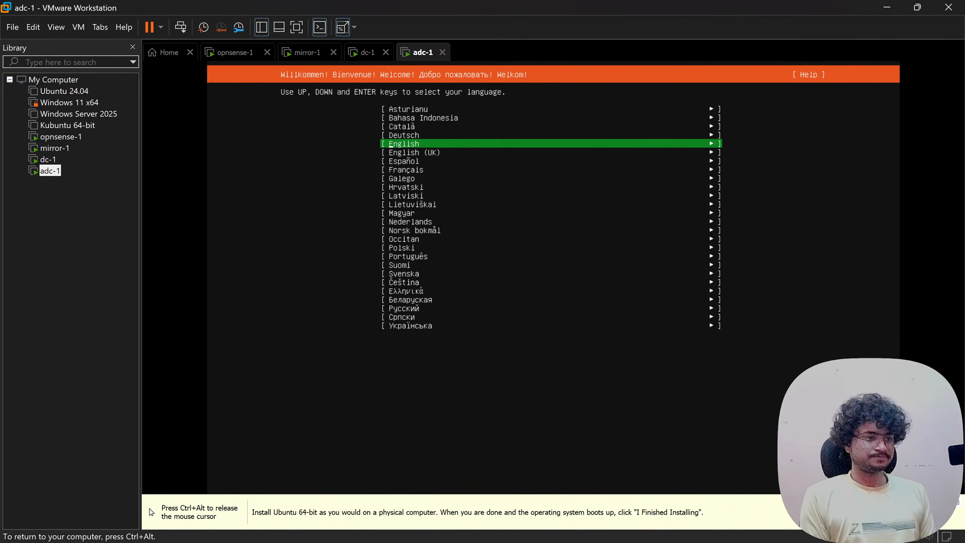
key("ctrl+alt")
left_click(335, 152)
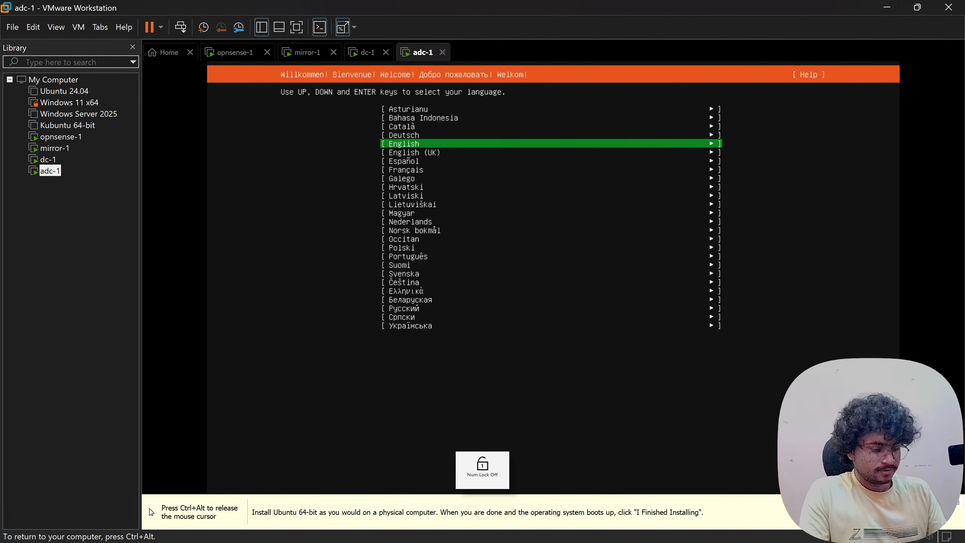
key("Return")
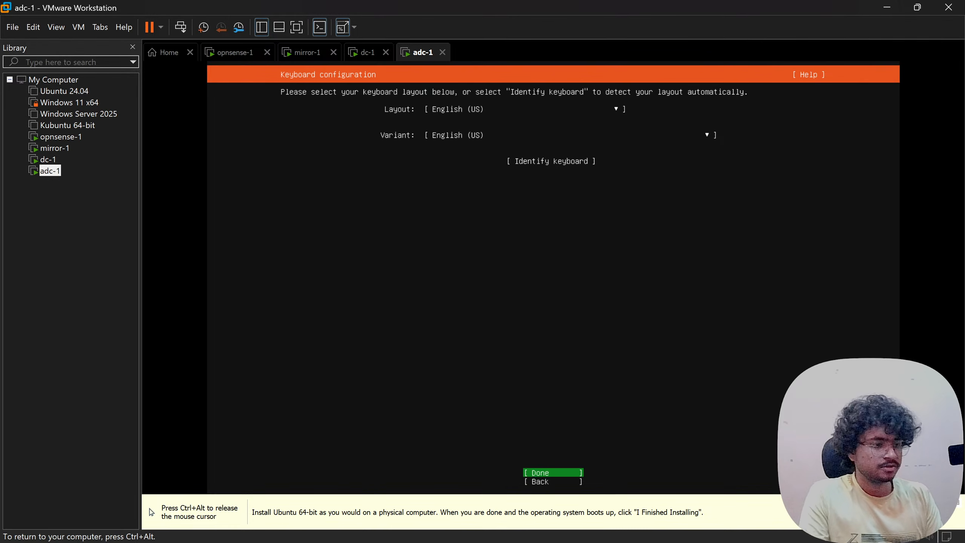
key("Return")
key("Return")
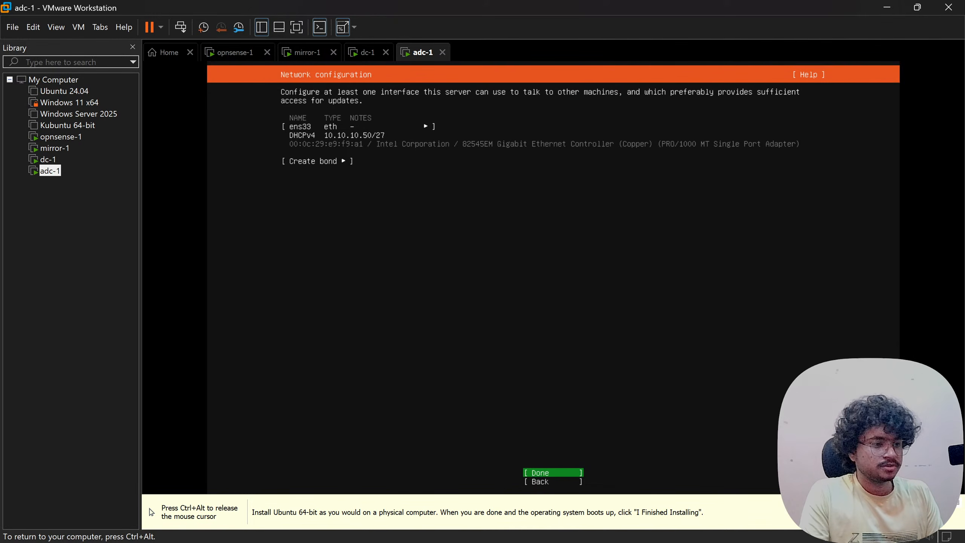
- Go back from network configuration and choose Help > Enter shell for a root shell
key("Down")
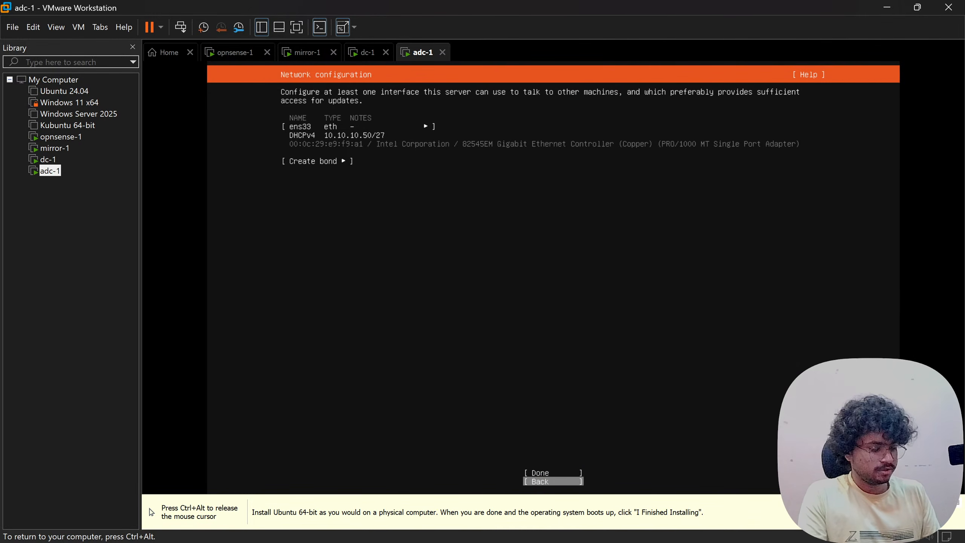
key("Return")
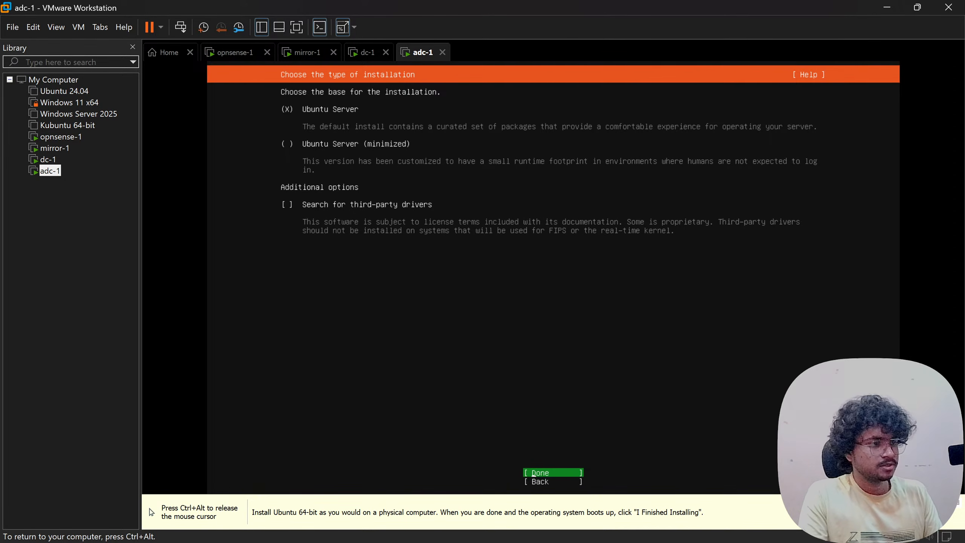
key("Down")
key("Down")
key("Return")
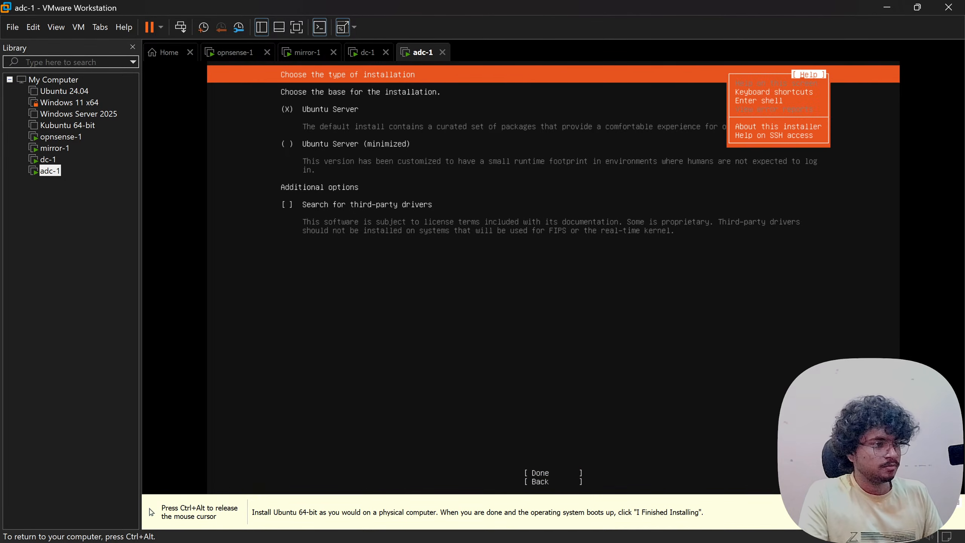
key("Down")
key("Down")
key("Return")
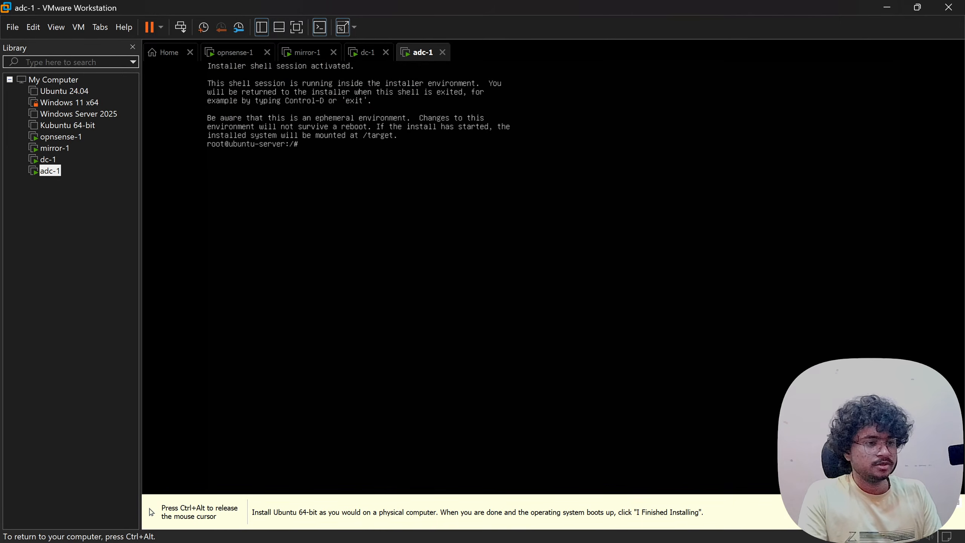
- Run 'ip addr' to show ens33's MAC and 10.10.10.50/27, then switch to Obsidian
type("ip addr")
key("Return")
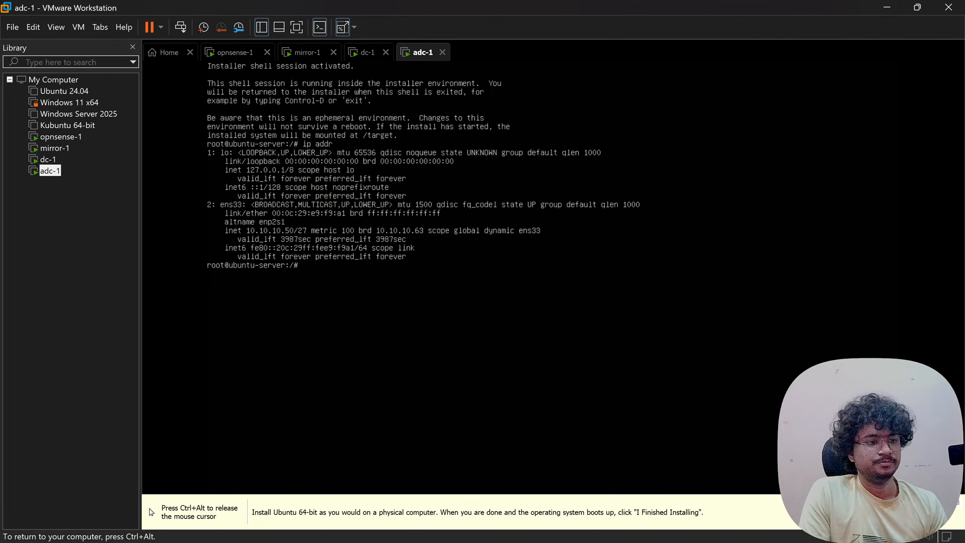
key("ctrl+alt")
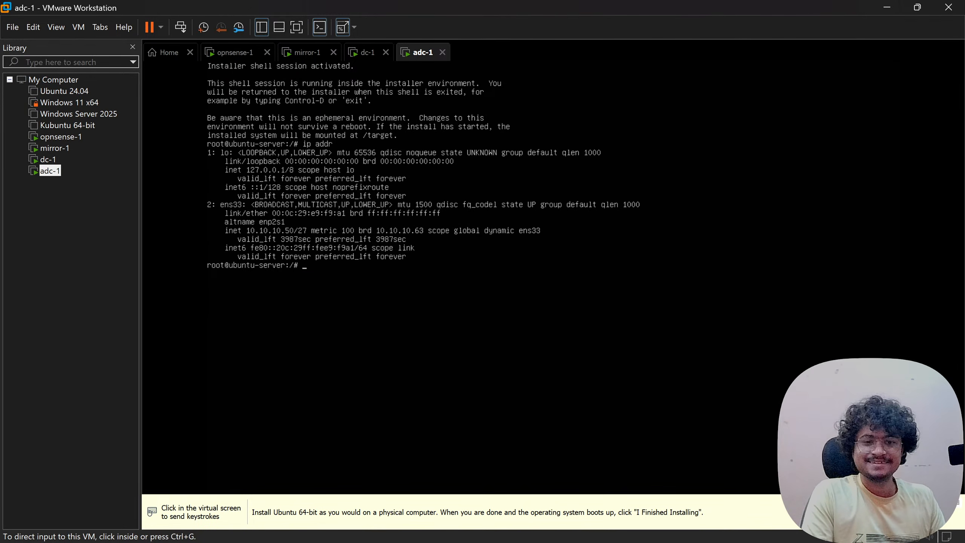
key("alt+Tab")
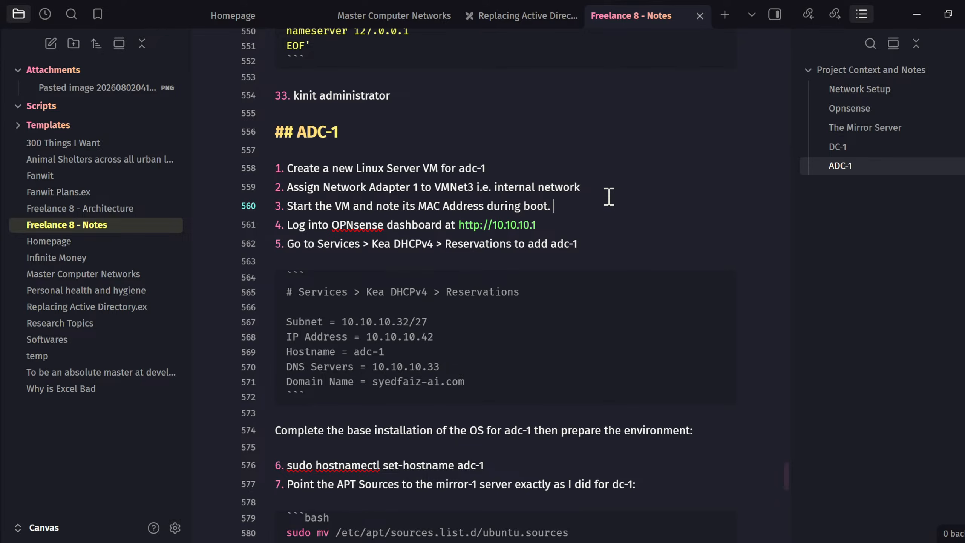
- Add MAC 00:0c:29:e9:f9:a1 to top-level step 3 of the ADC-1 notes
type("00:0c:29:e9:f9:a")
key("Tab")
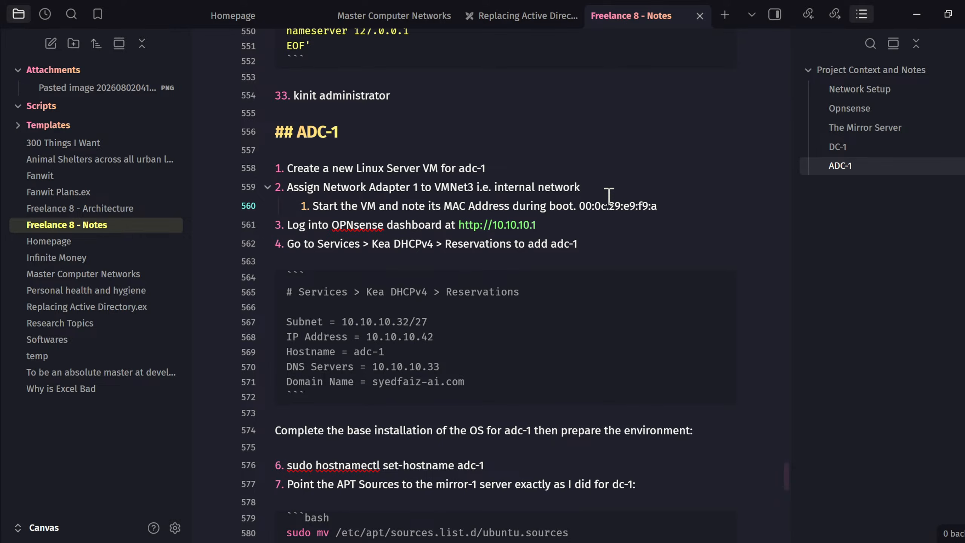
key("shift+Tab")
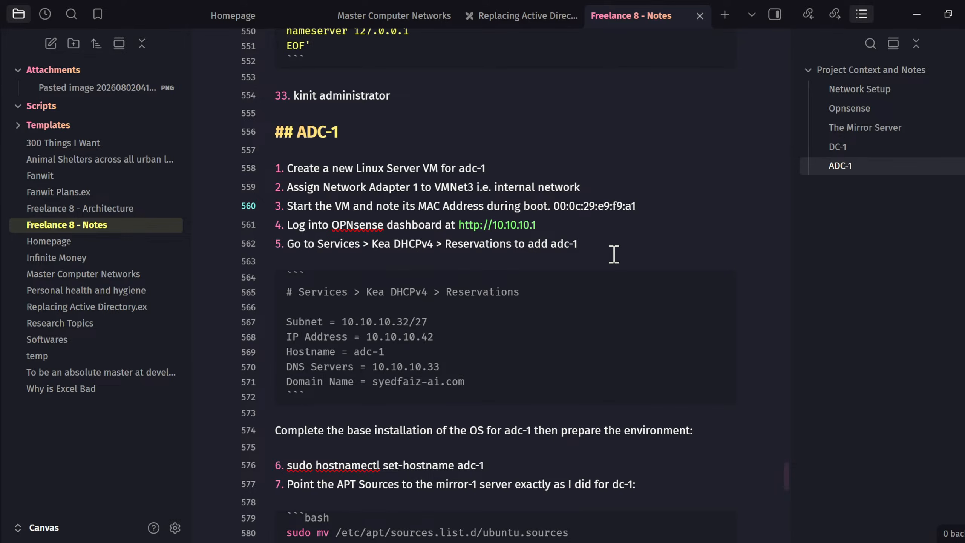
double_click(559, 209)
left_click(646, 205)
left_click(585, 224)
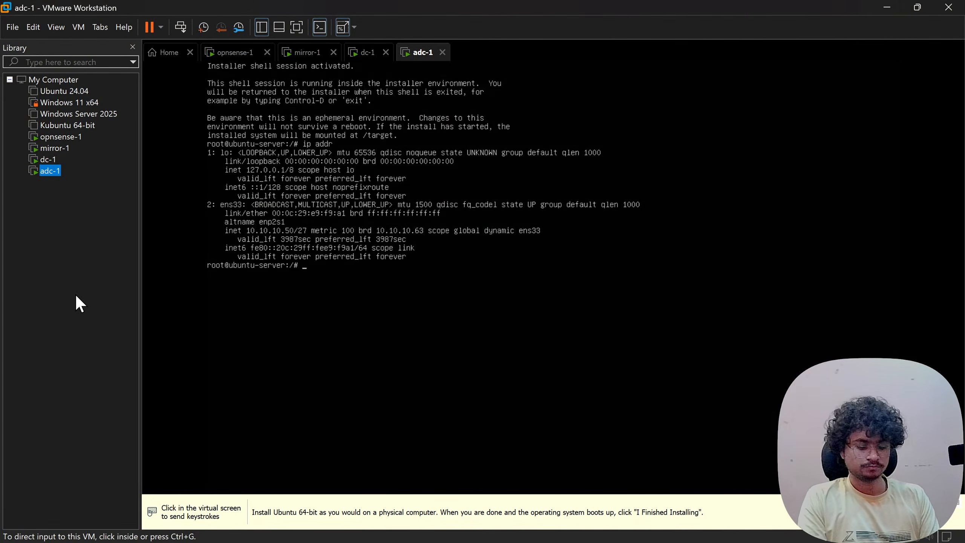
- In Vivaldi, close the IPv4 Wikipedia tab and switch to the Freelance workspace
key("alt+Tab")
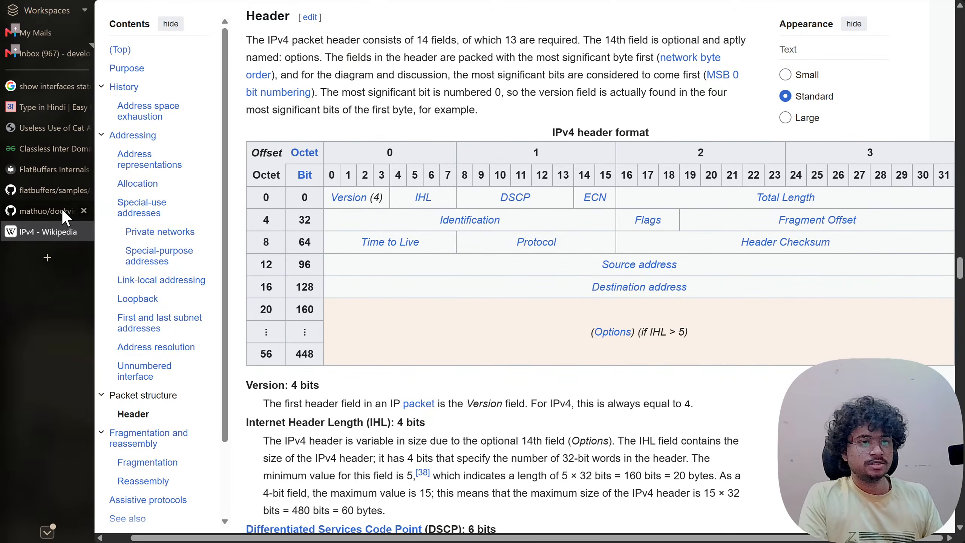
left_click(83, 231)
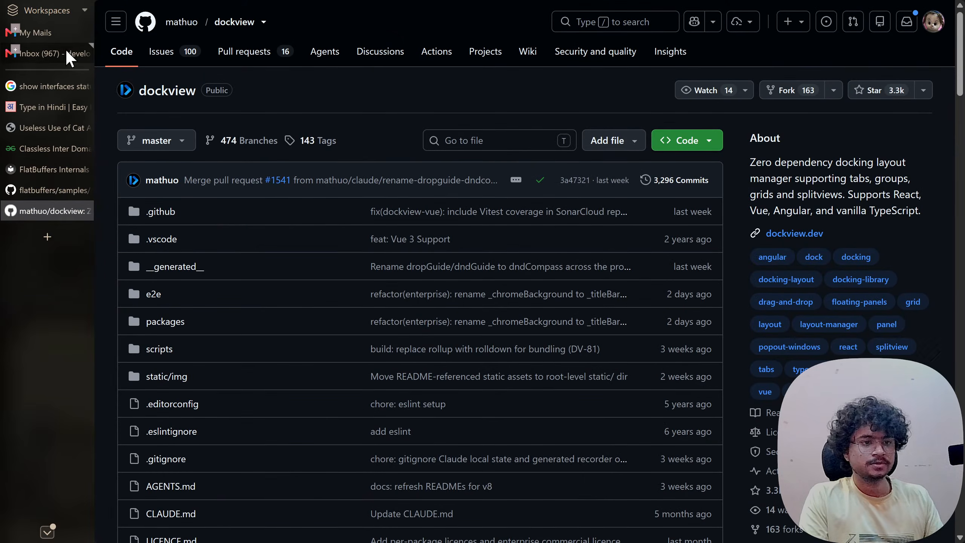
left_click(60, 10)
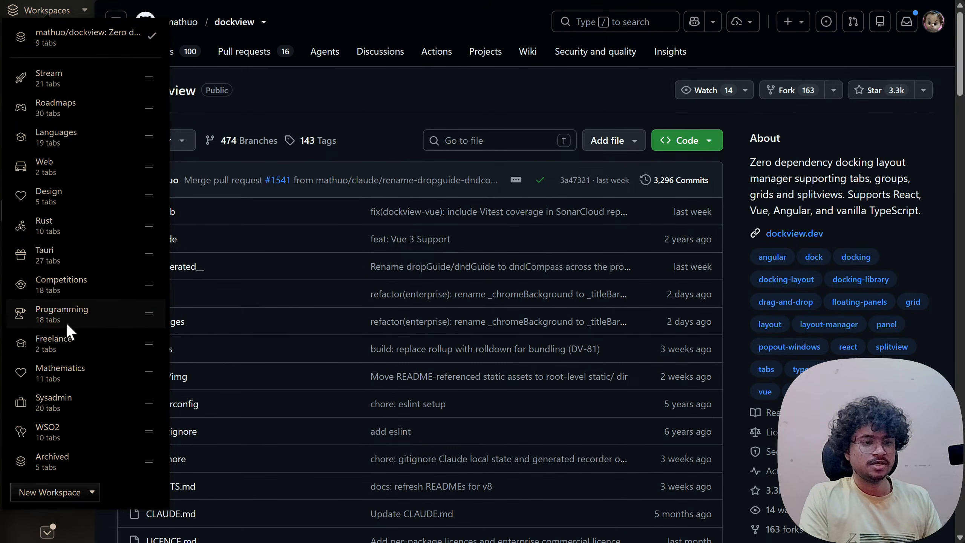
left_click(67, 347)
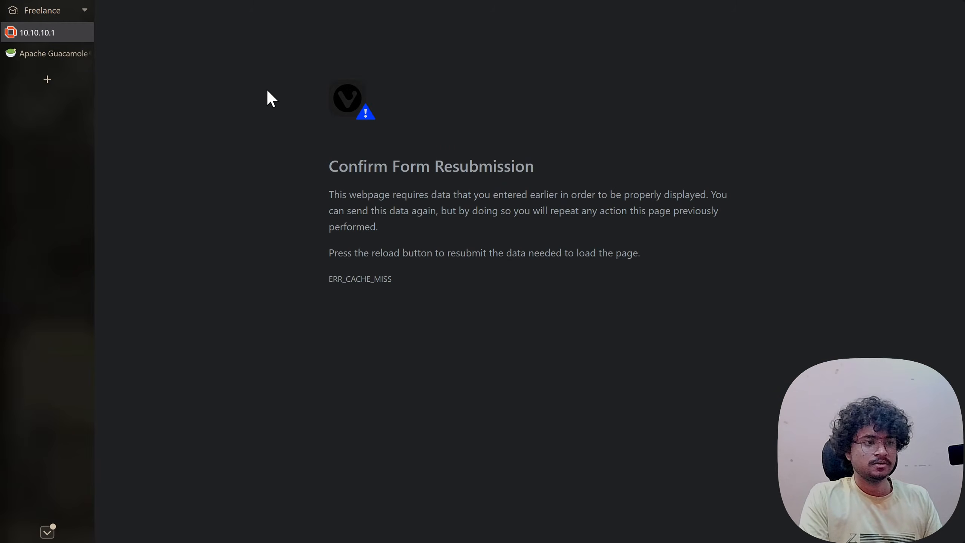
- Strip firewall_rules.php?if=opt2 from the address and load the bare 10.10.10.1
key("ctrl+r")
left_click(601, 313)
mouse_move(377, 9)
left_click(336, 16)
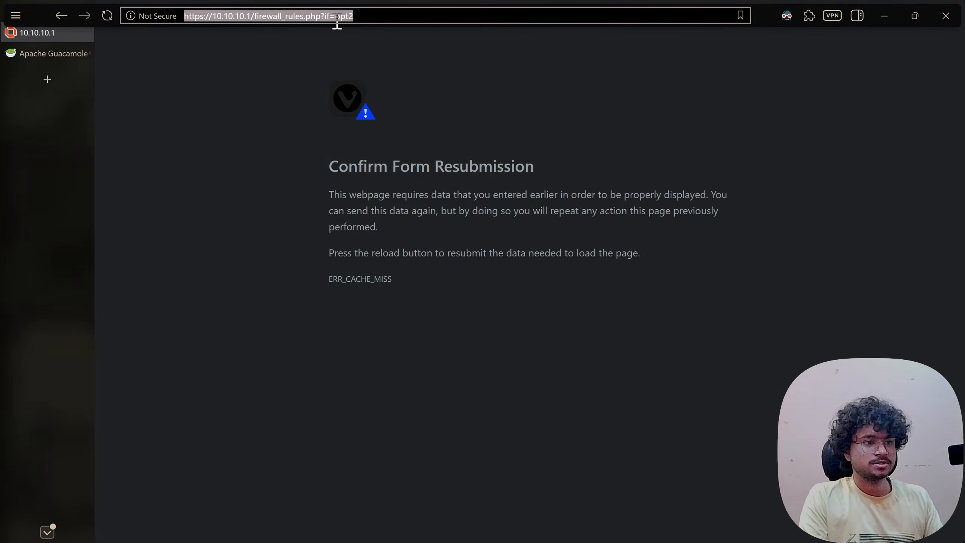
left_click(283, 16)
left_click_drag(255, 16, 430, 15)
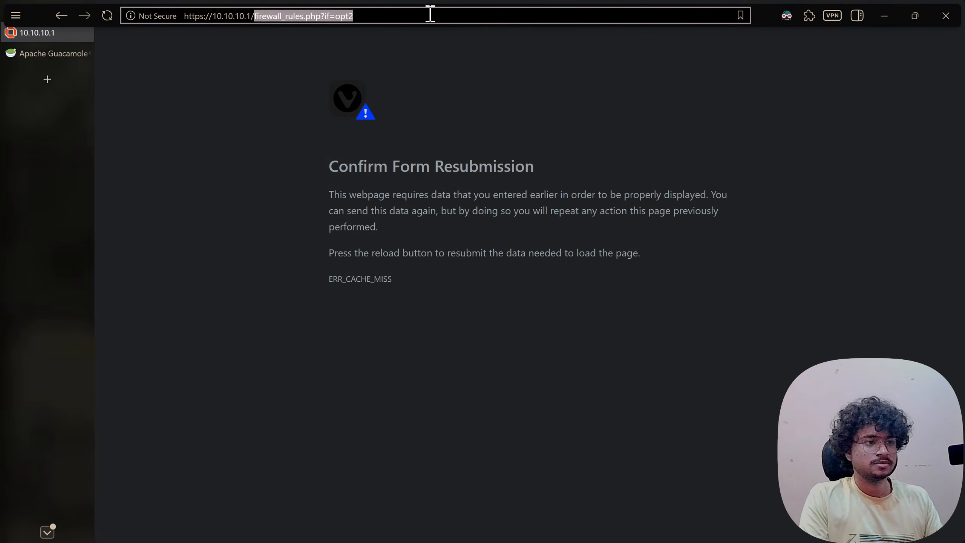
key("BackSpace")
key("Return")
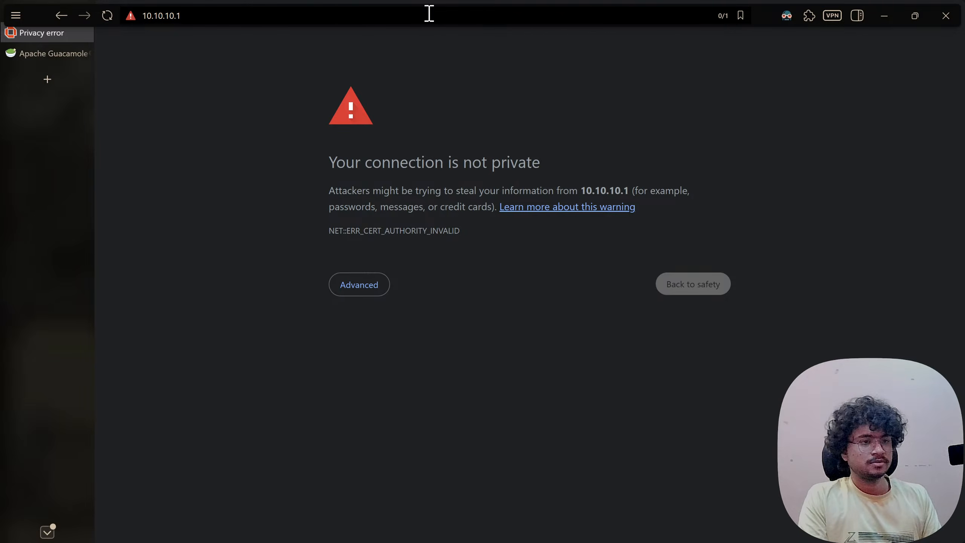
- Proceed past the certificate warning and enter username 'root' on the OPNsense login
left_click(357, 286)
left_click(414, 391)
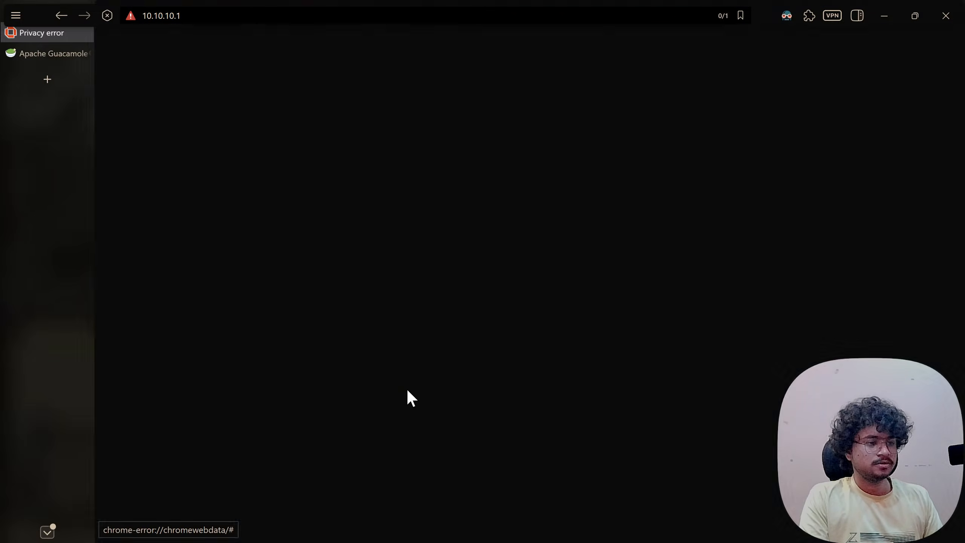
type("root")
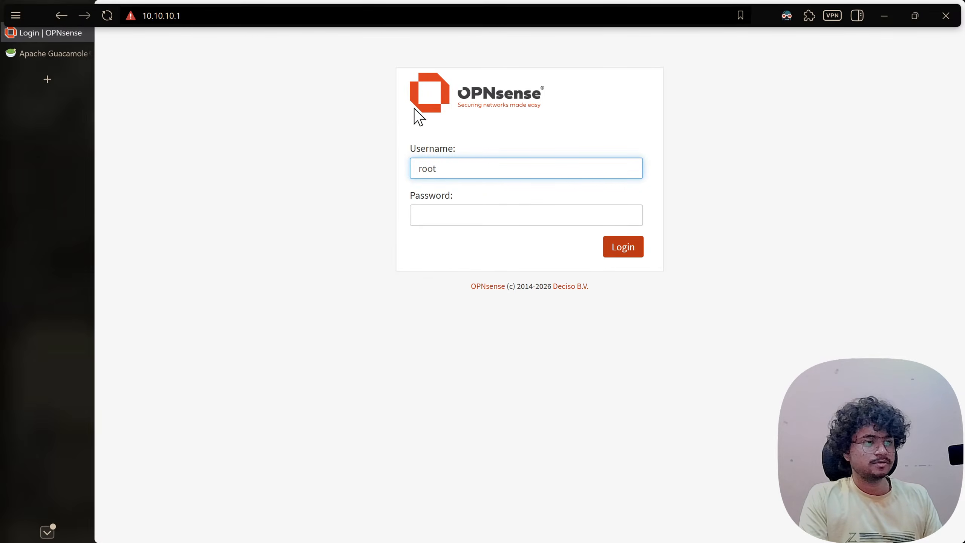
- Log in and add a new reservation under Services > Kea DHCP > Kea DHCPv4 > Reservations
left_click(463, 208)
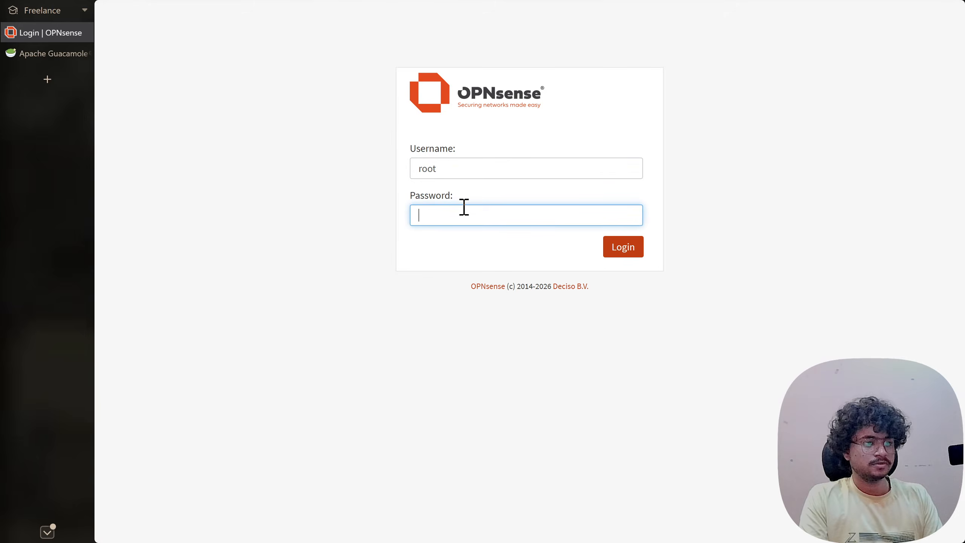
key("Return")
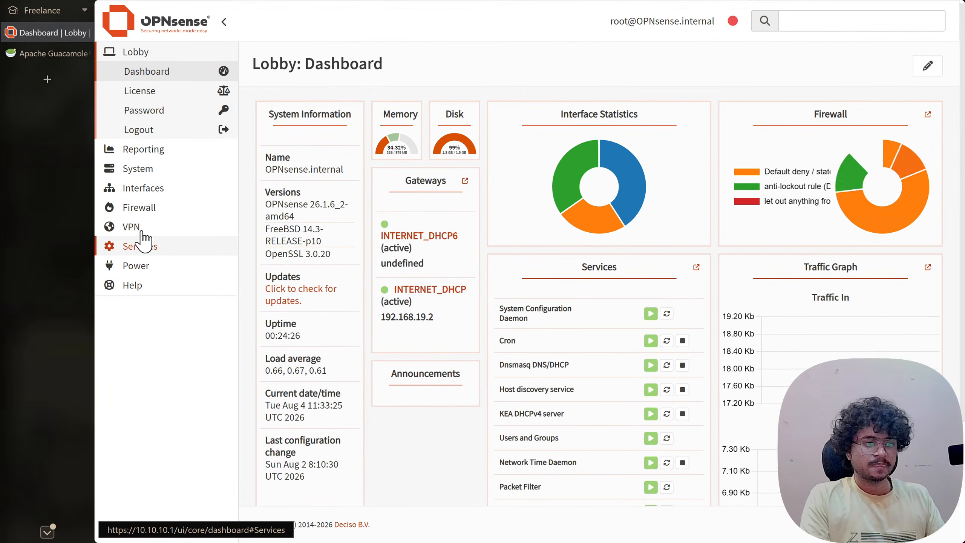
left_click(151, 252)
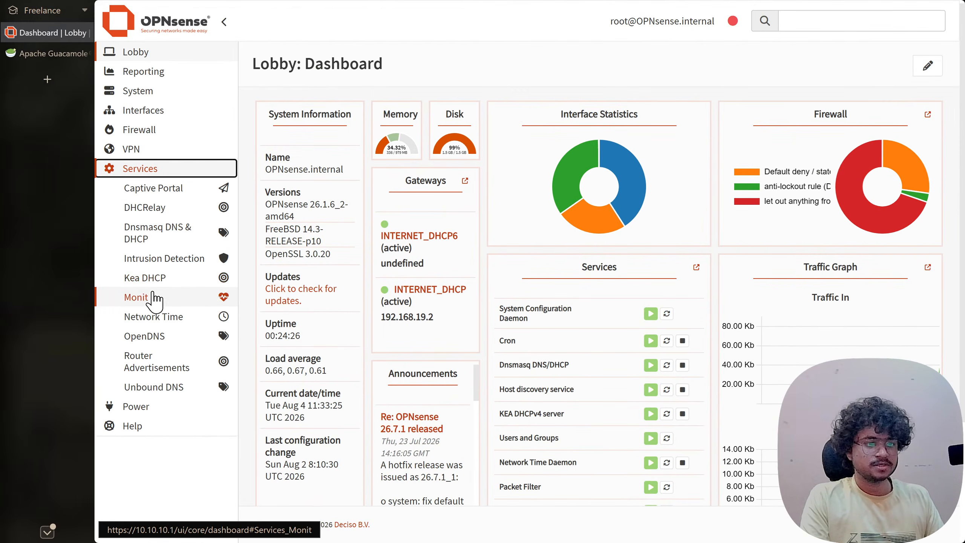
left_click(152, 280)
left_click(164, 335)
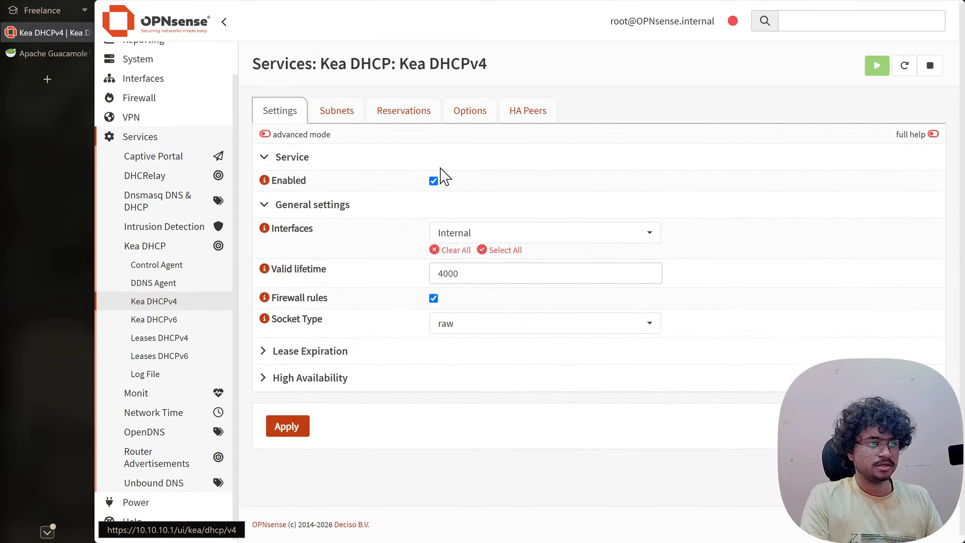
left_click(404, 110)
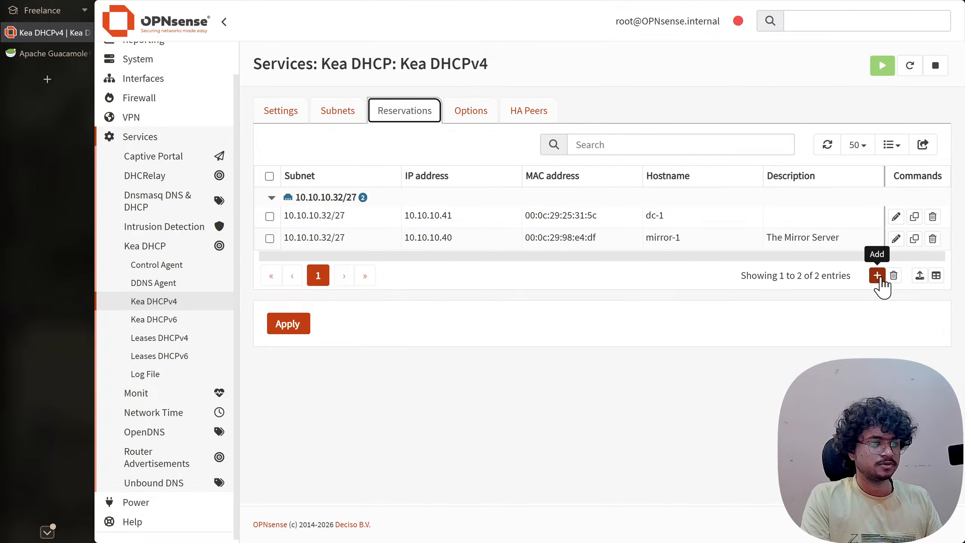
left_click(877, 275)
left_click(465, 154)
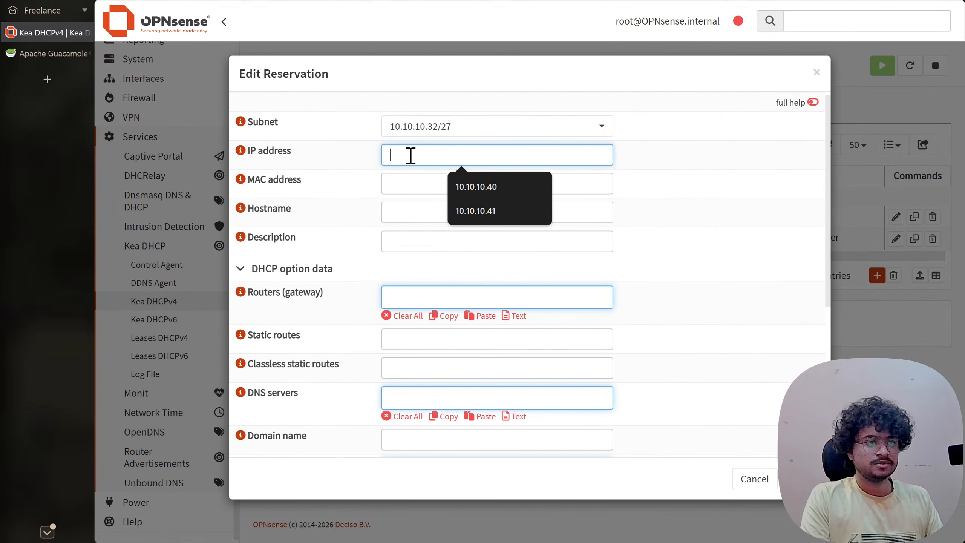
- Set the reservation IP to 10.10.10.42 and MAC to 00:0c:29:e9:f9:a1
left_click(500, 210)
key("BackSpace")
type("2")
left_click(423, 183)
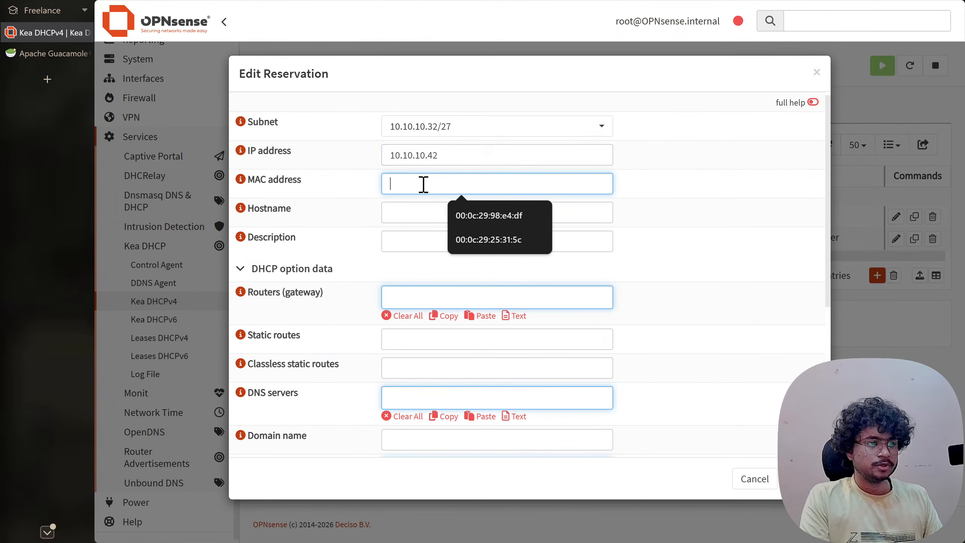
left_click(482, 216)
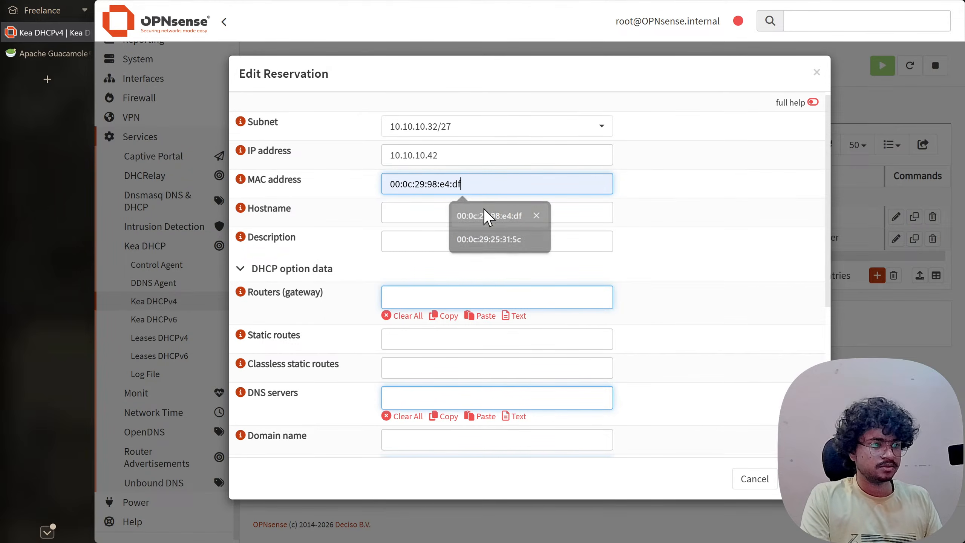
key("BackSpace")
key("BackSpace")
key("BackSpace")
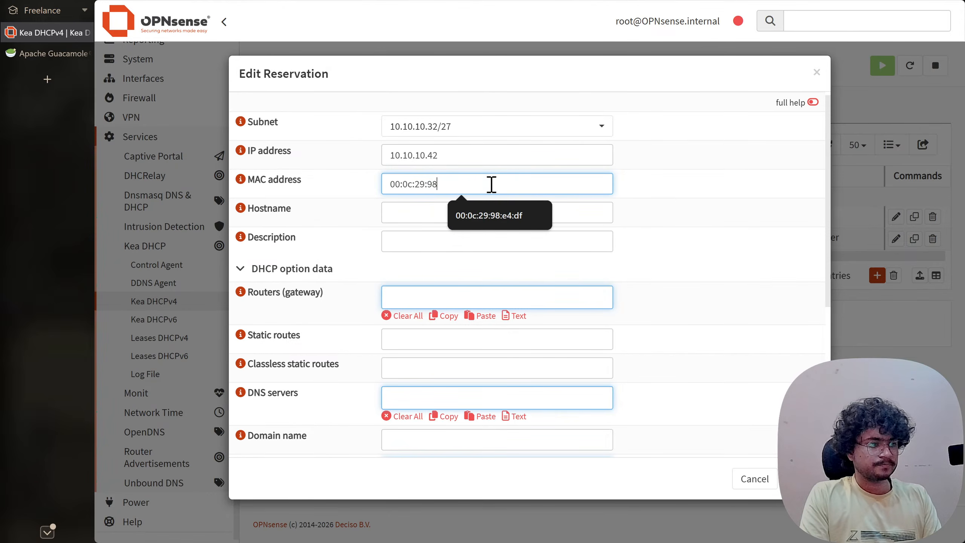
key("BackSpace")
key("BackSpace")
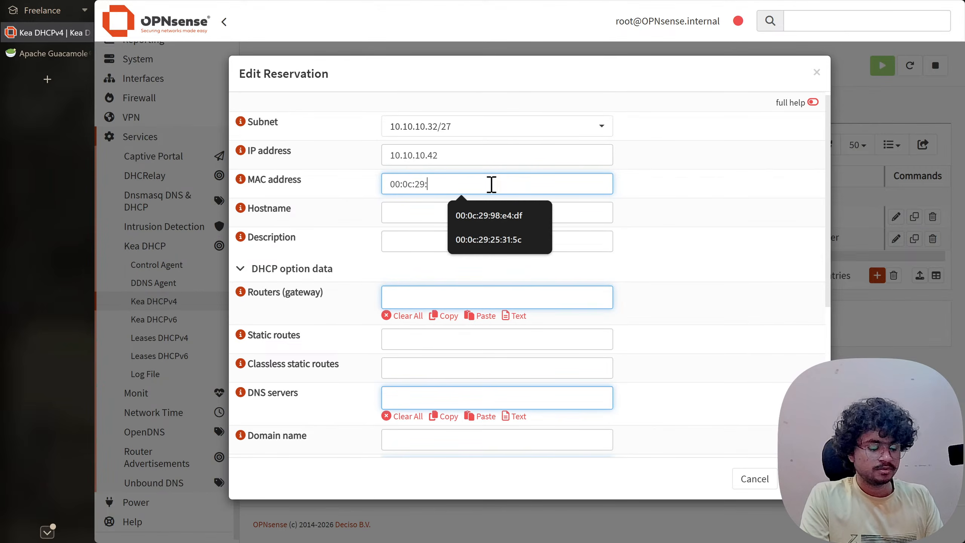
type("e9:f9:a1")
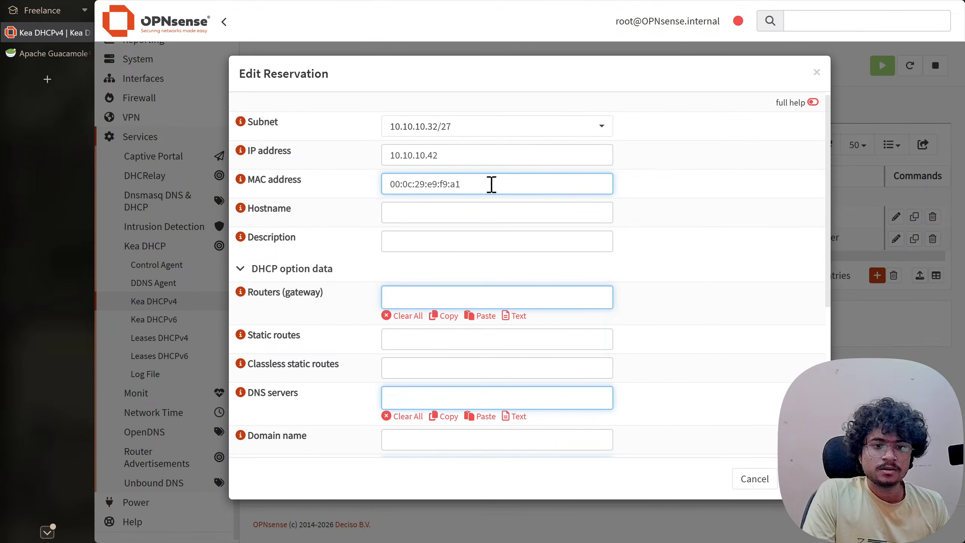
- Enter hostname adc-1 and an 'Additional Domai…' description
left_click(472, 205)
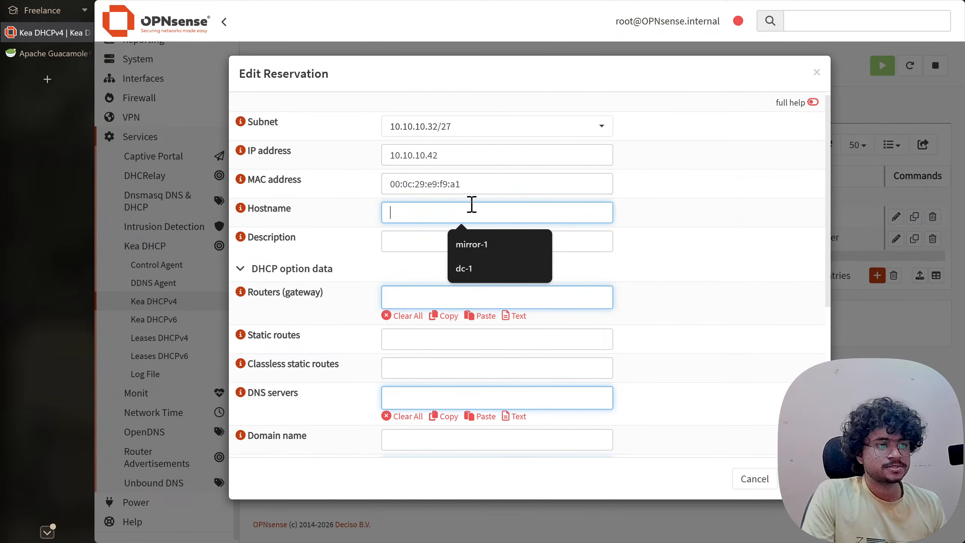
type("add")
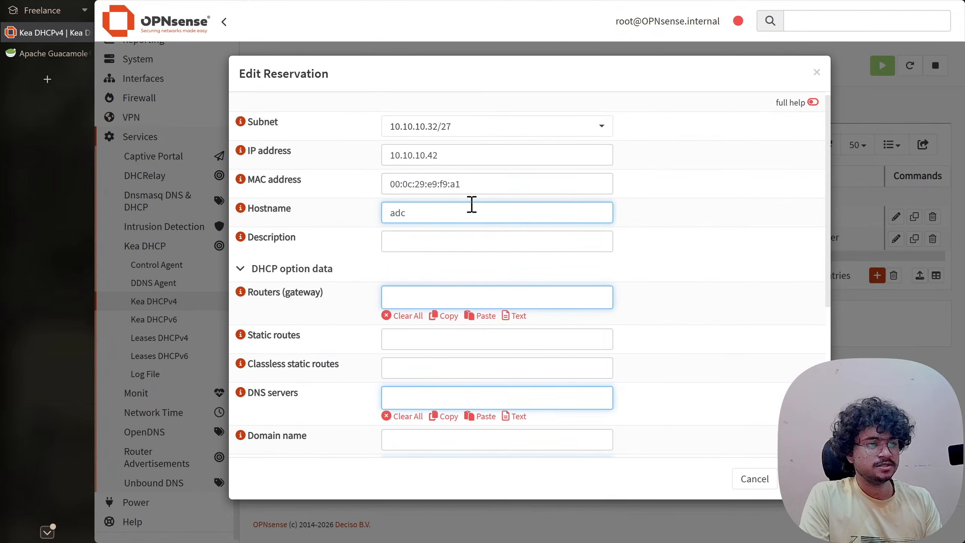
key("Tab")
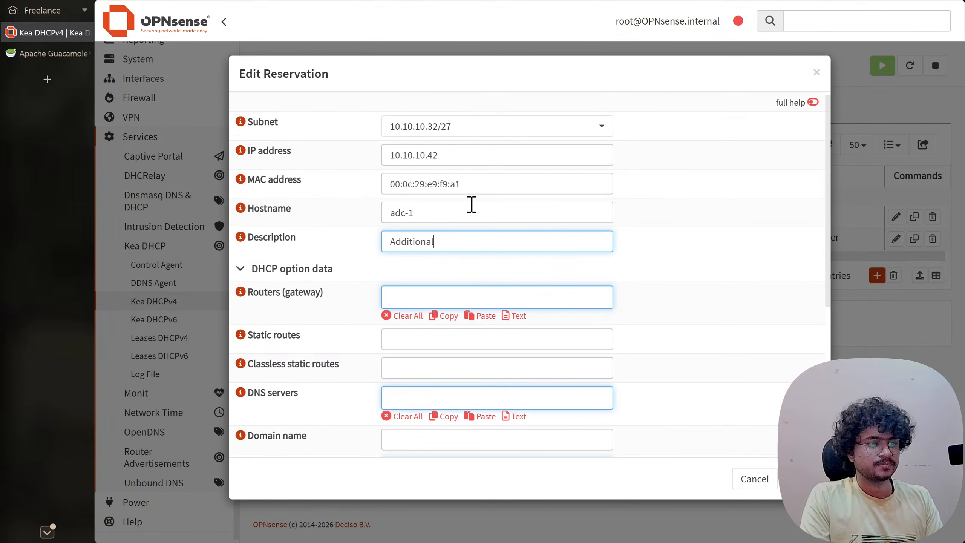
type("Additional Domain Controller")
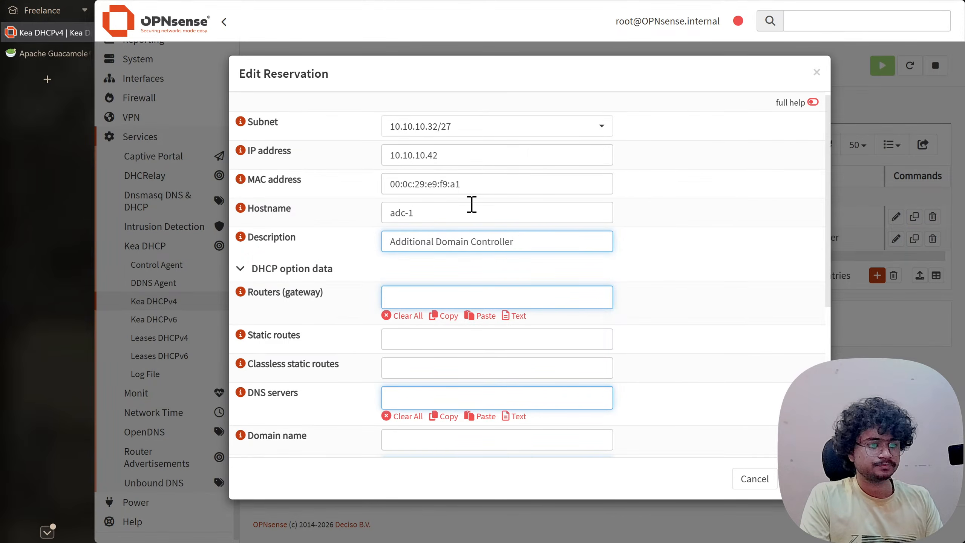
- Add 10.10.10.33 as the reservation's DNS server
key("Tab")
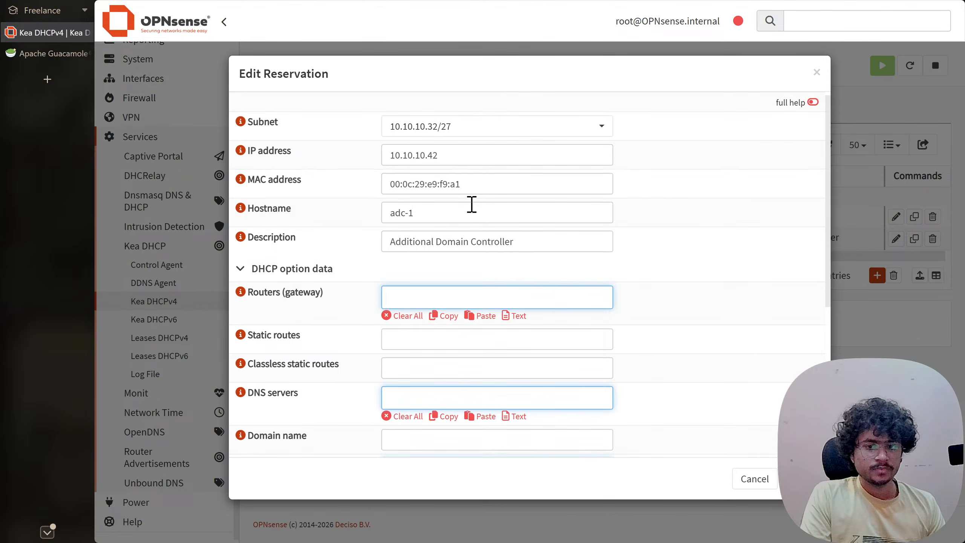
key("Tab")
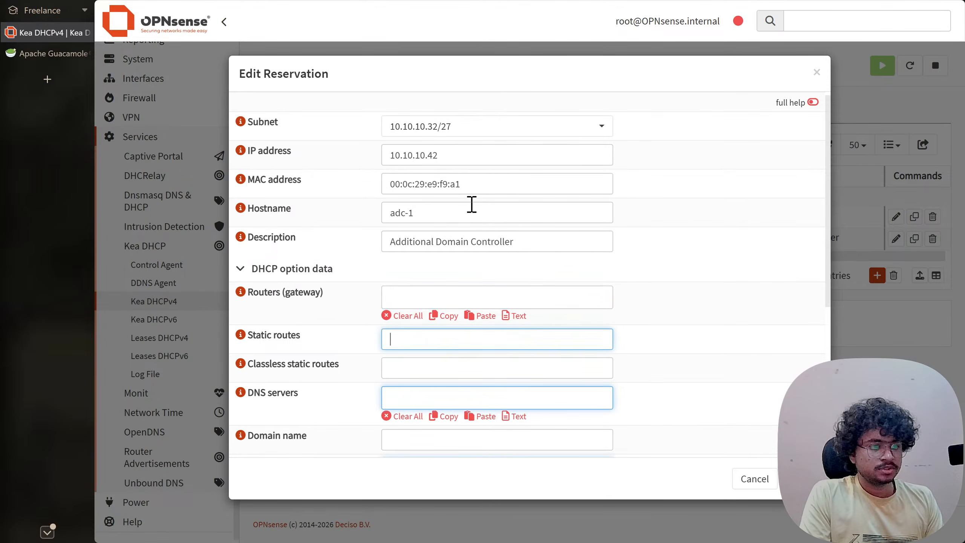
key("Tab")
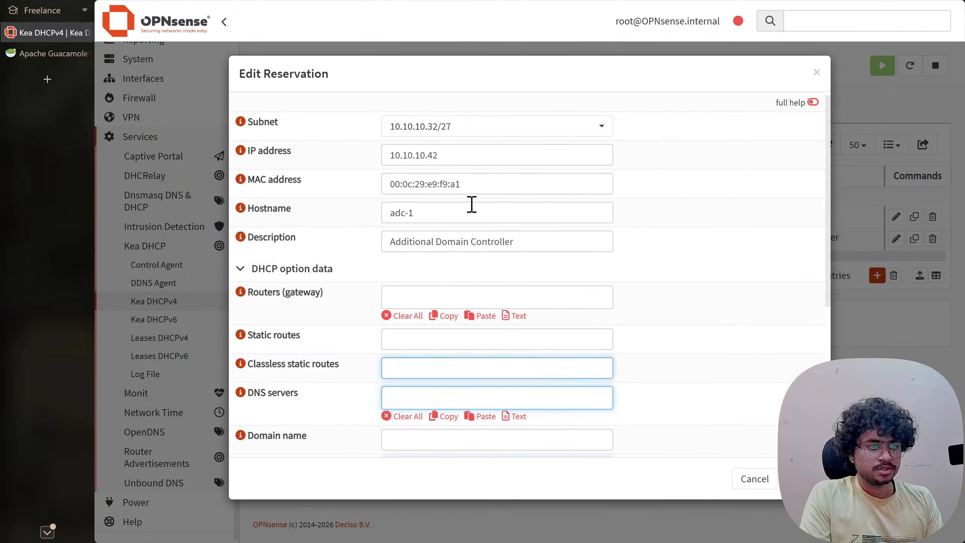
key("Tab")
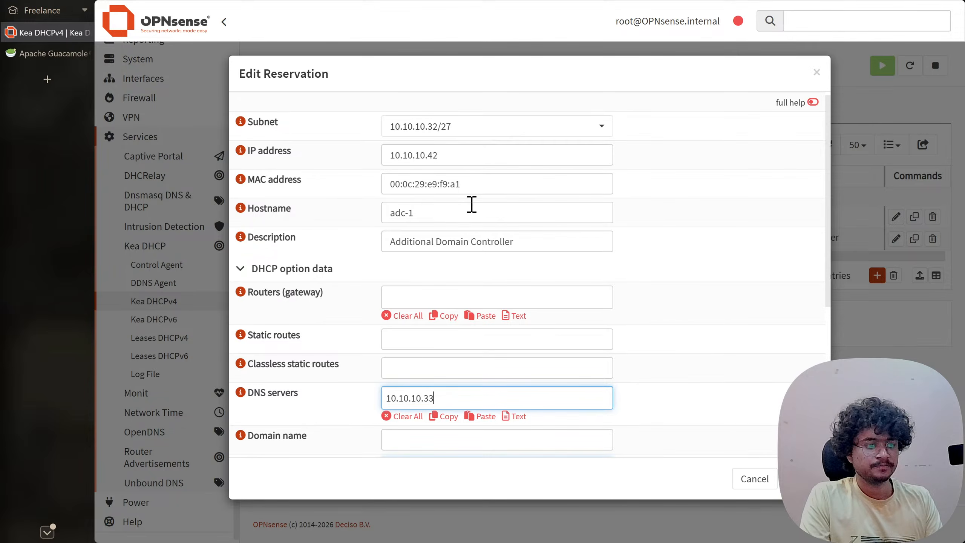
type("10.10.10.33")
key("Return")
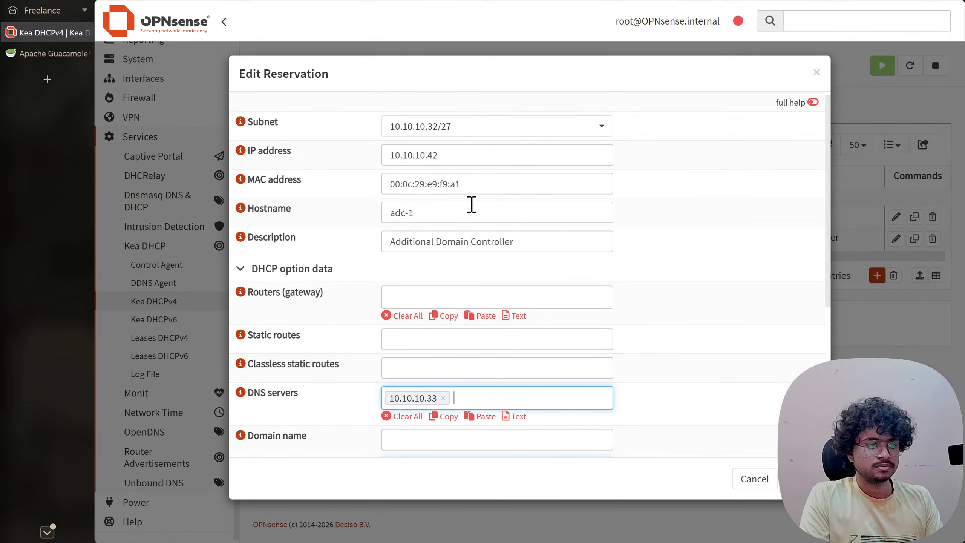
- Fill in the reservation's domain name from the autocomplete suggestion
key("Tab")
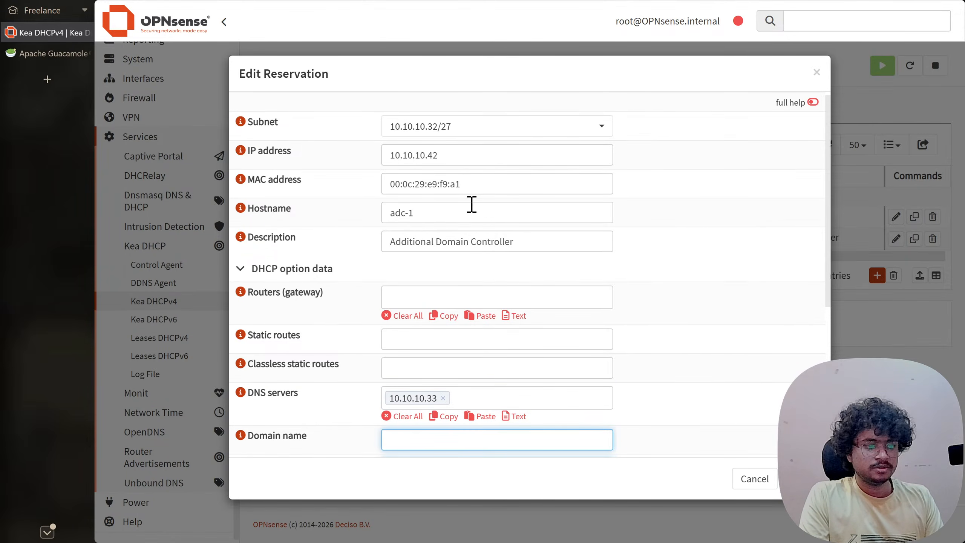
type("sy")
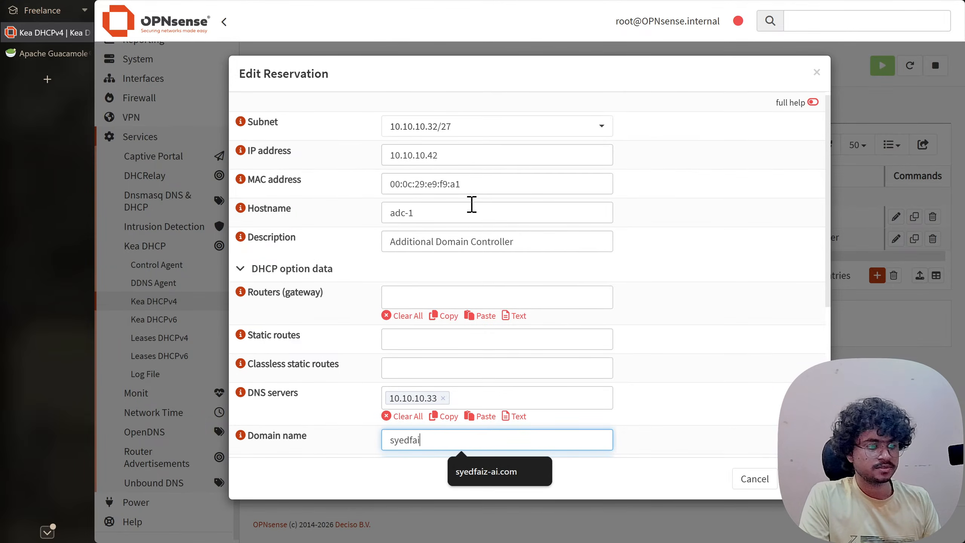
type("edfai")
key("Tab")
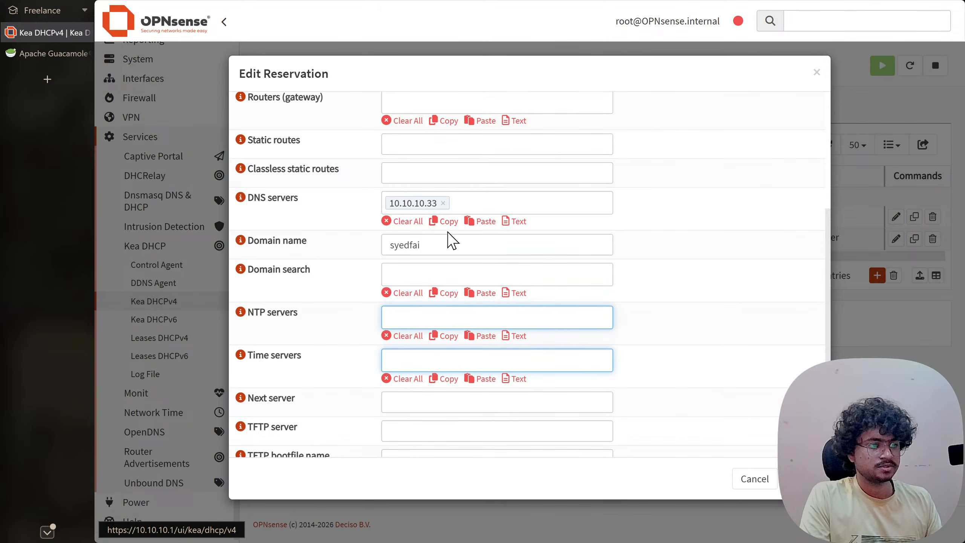
left_click(448, 244)
left_click(491, 276)
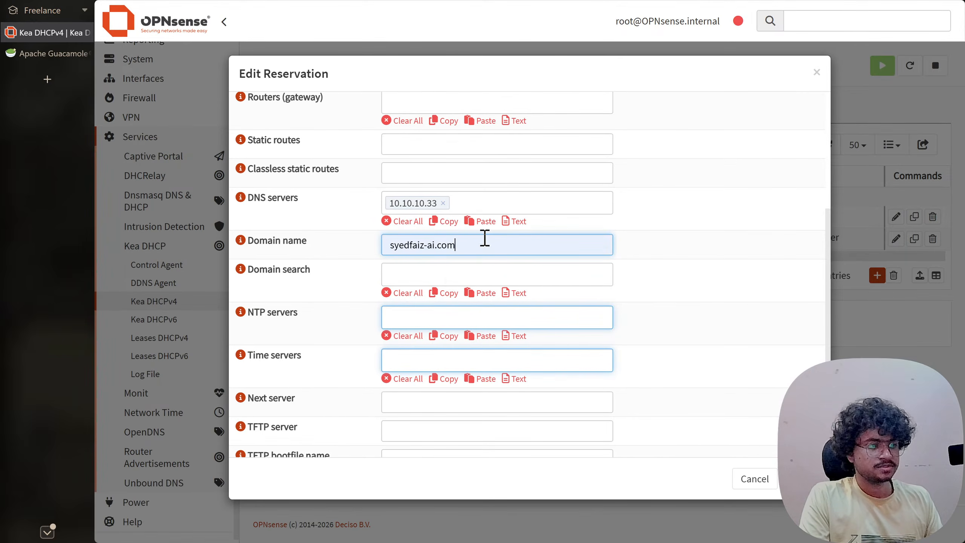
left_click(440, 273)
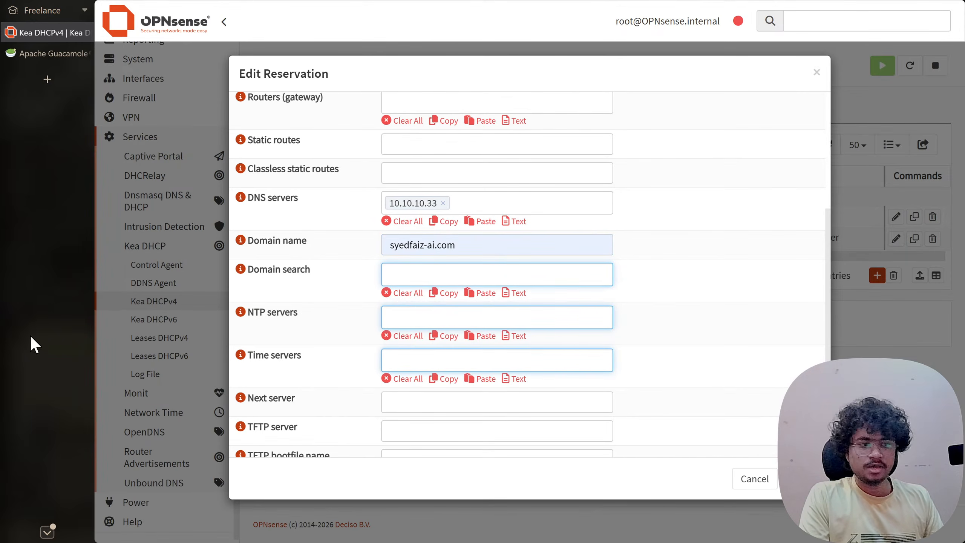
- Save the adc-1 reservation, apply the Kea DHCPv4 changes and return to the VM console
scroll(502, 323, "down", 2)
left_click(796, 479)
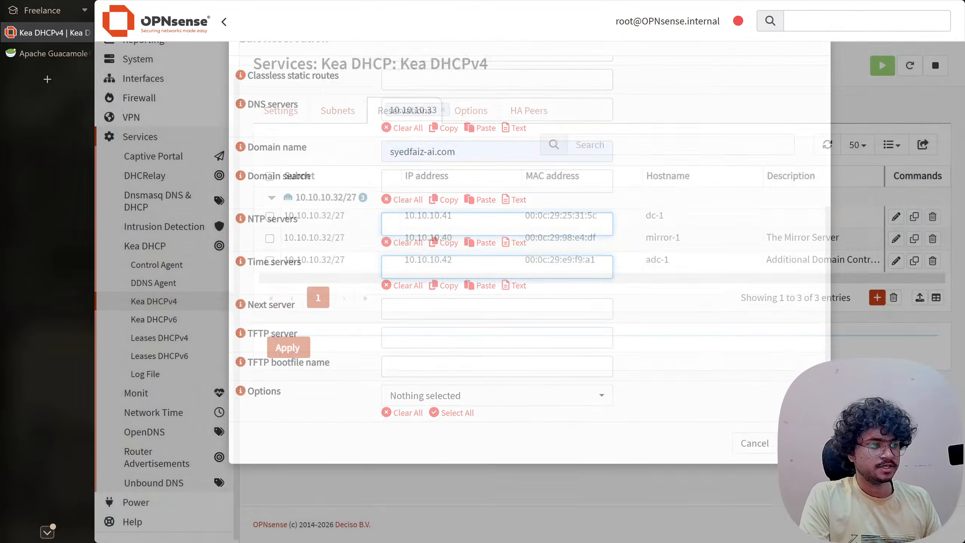
left_click(288, 392)
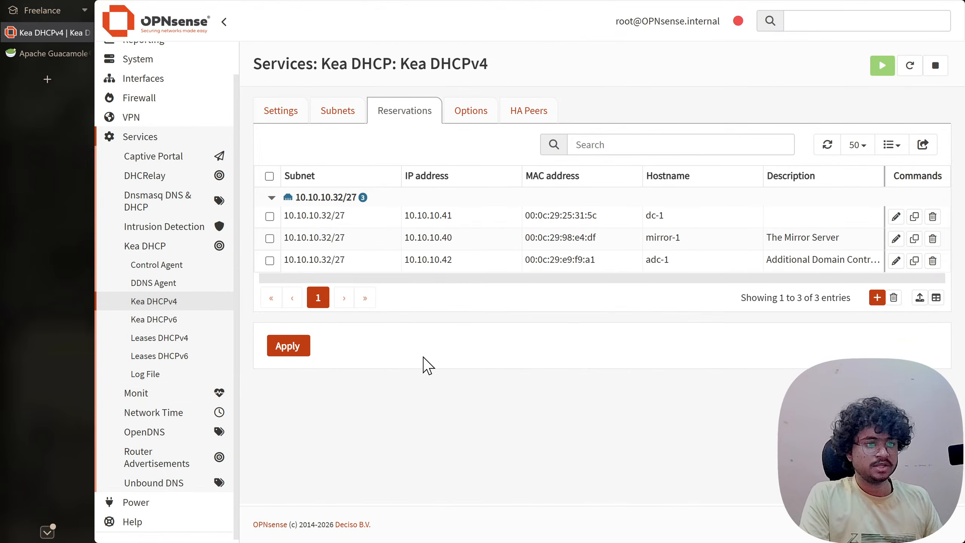
key("alt+Tab")
- Reboot adc-1 from the installer shell with 'reboot', continuing past the media prompt
key("ctrl+g")
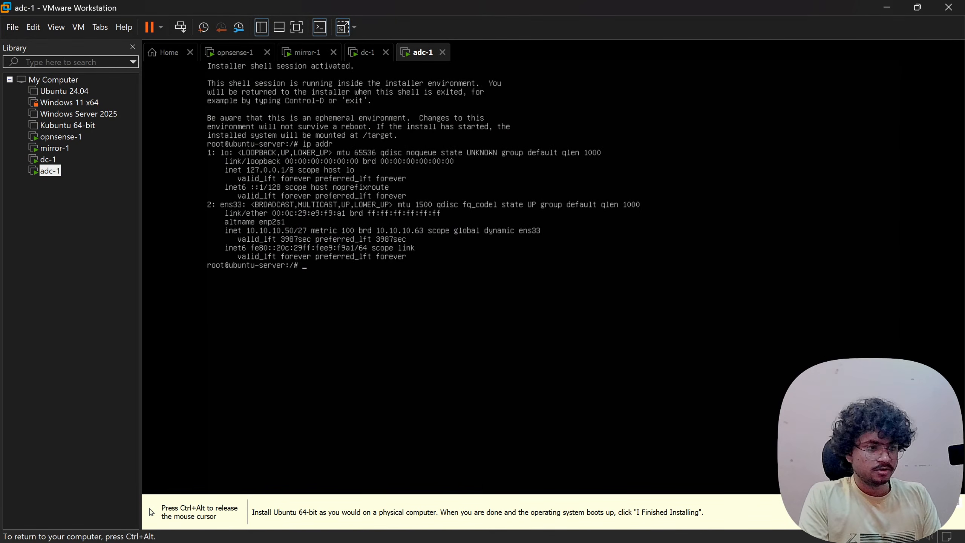
type("reb")
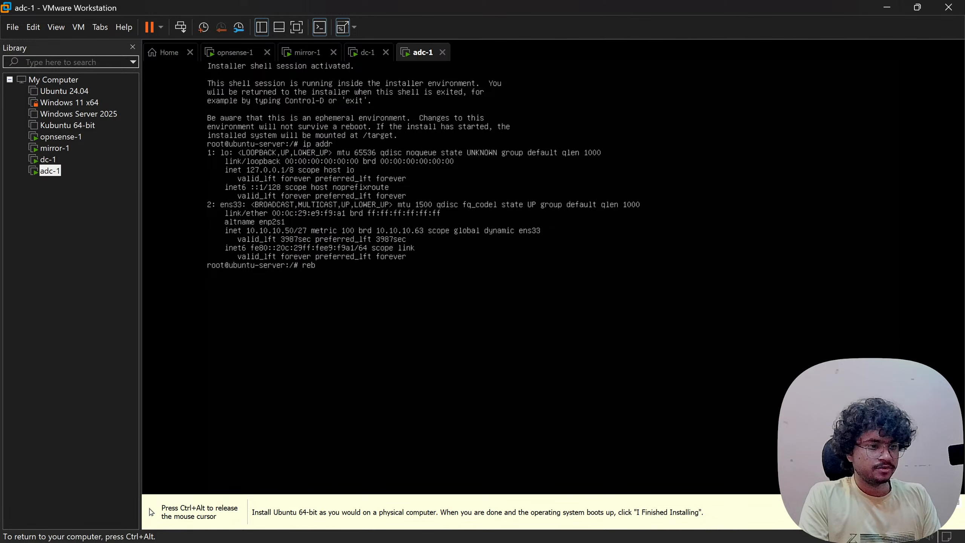
type("oot")
key("Return")
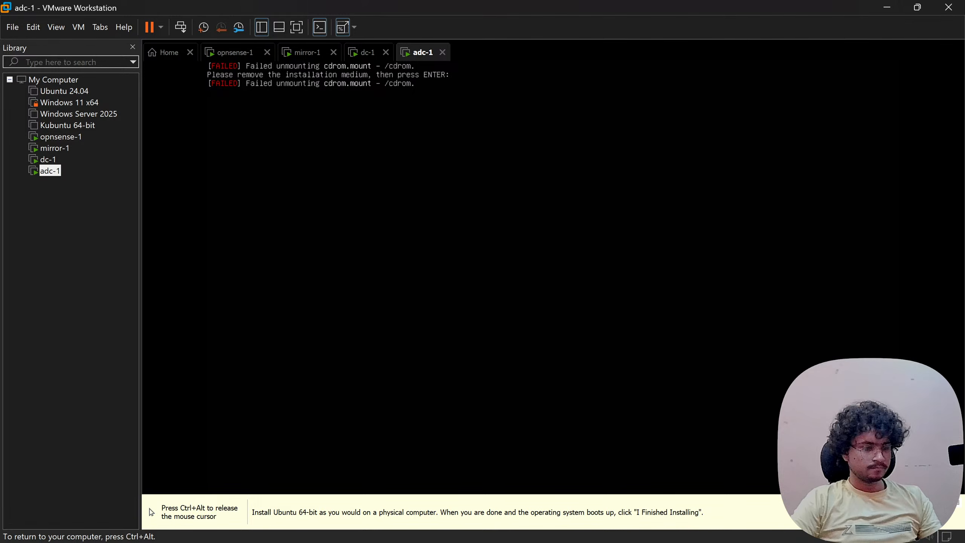
key("Return")
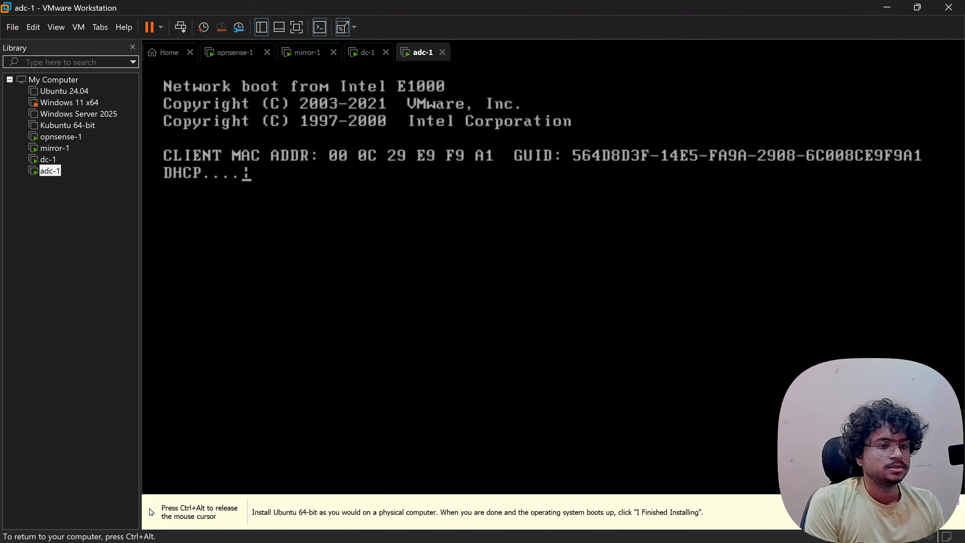
- After PXE finds no OS, shut down adc-1 via Power > Shut Down Guest and confirm
key("ctrl+alt")
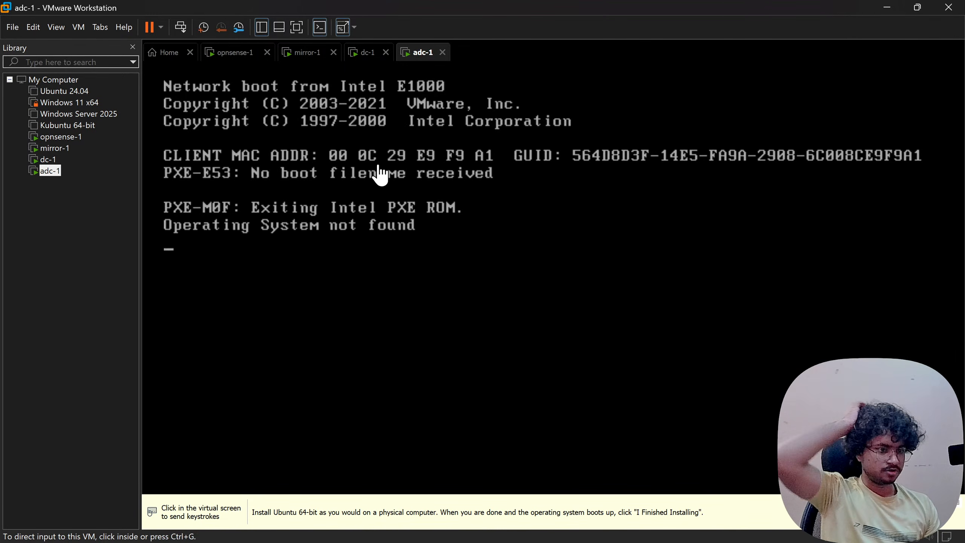
right_click(419, 54)
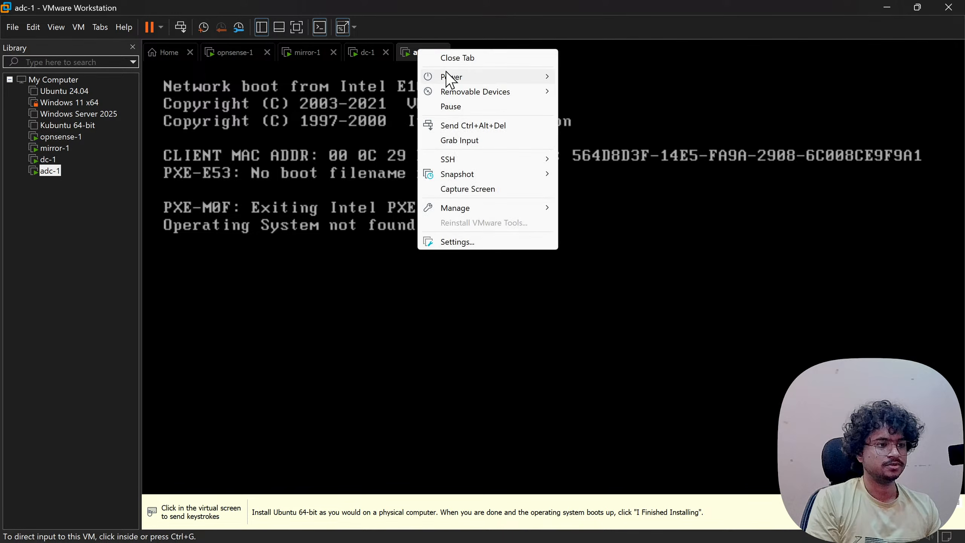
mouse_move(451, 76)
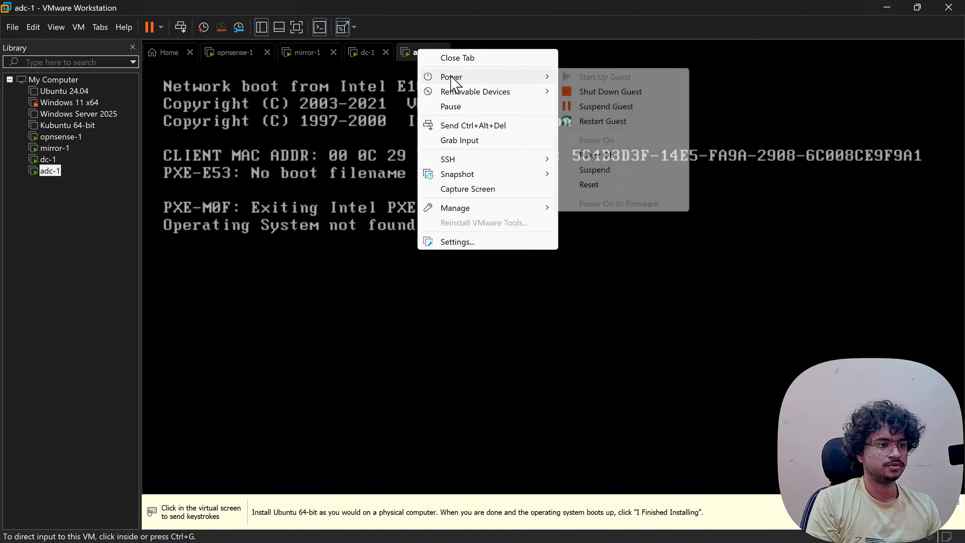
left_click(606, 92)
left_click(502, 302)
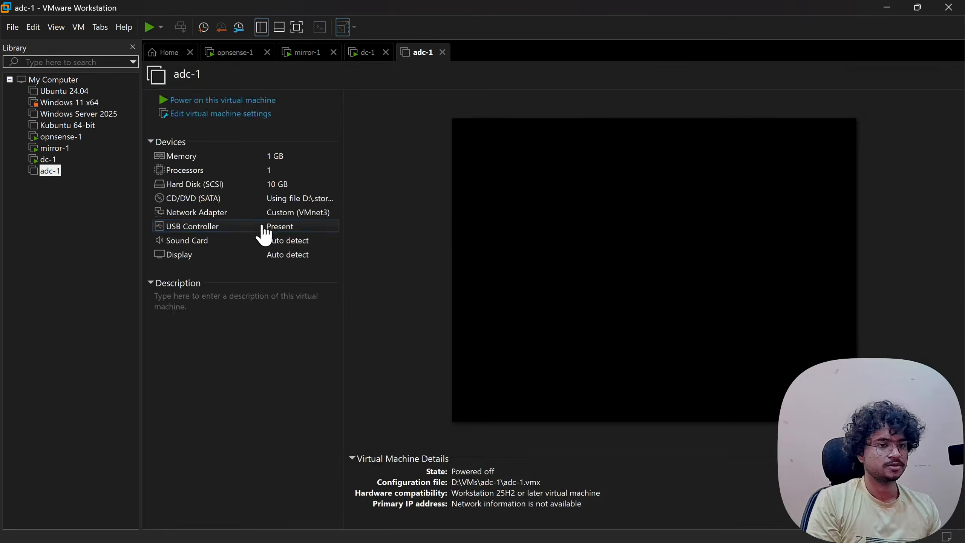
- Power adc-1 back on and boot 'Try or Install Ubuntu Server' from GRUB
left_click(236, 102)
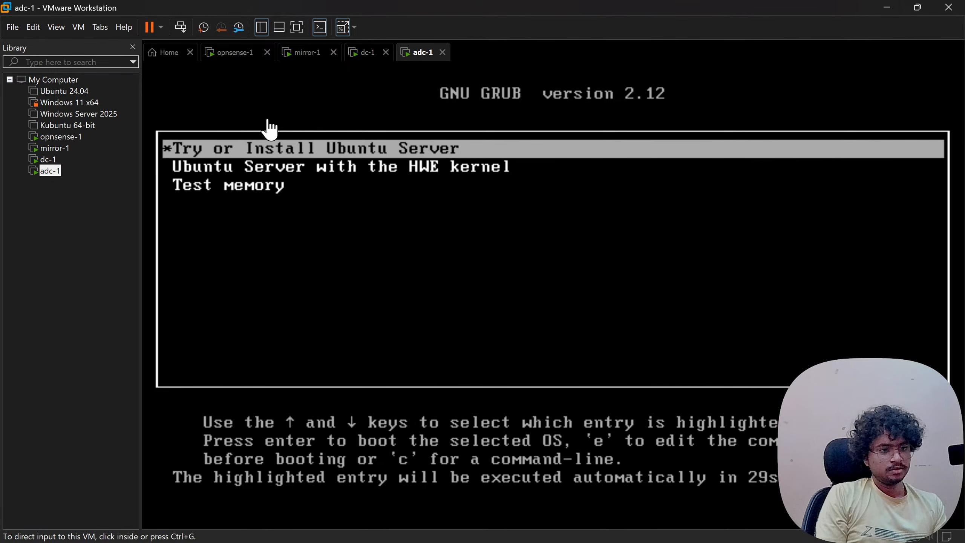
left_click(275, 112)
key("Return")
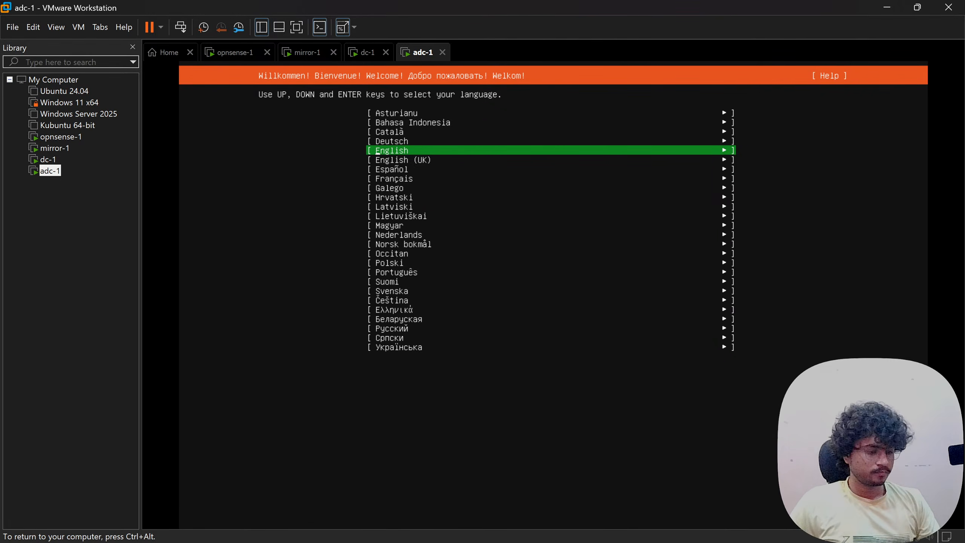
- Accept language, keyboard, install type, network, proxy and mirror defaults, and continue without updating
key("Return")
key("Return")
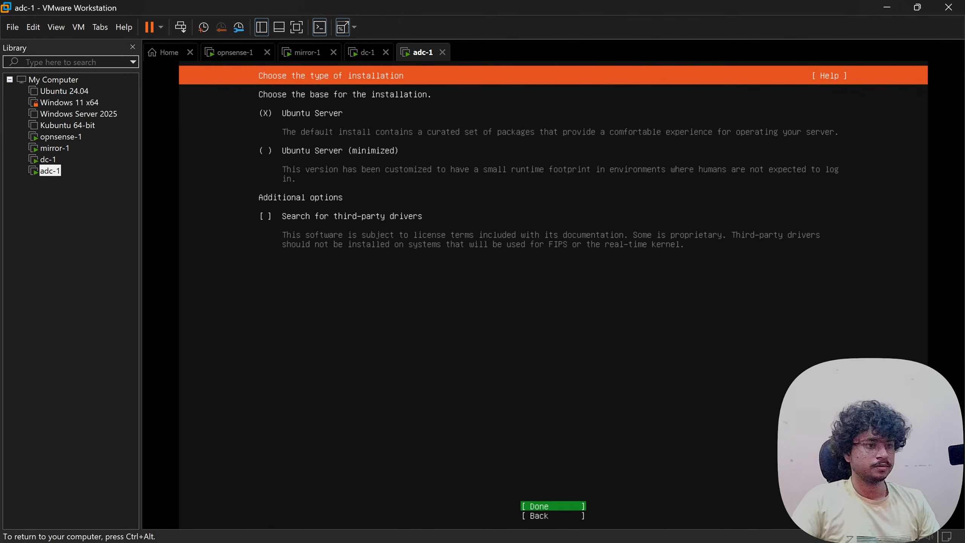
key("Return")
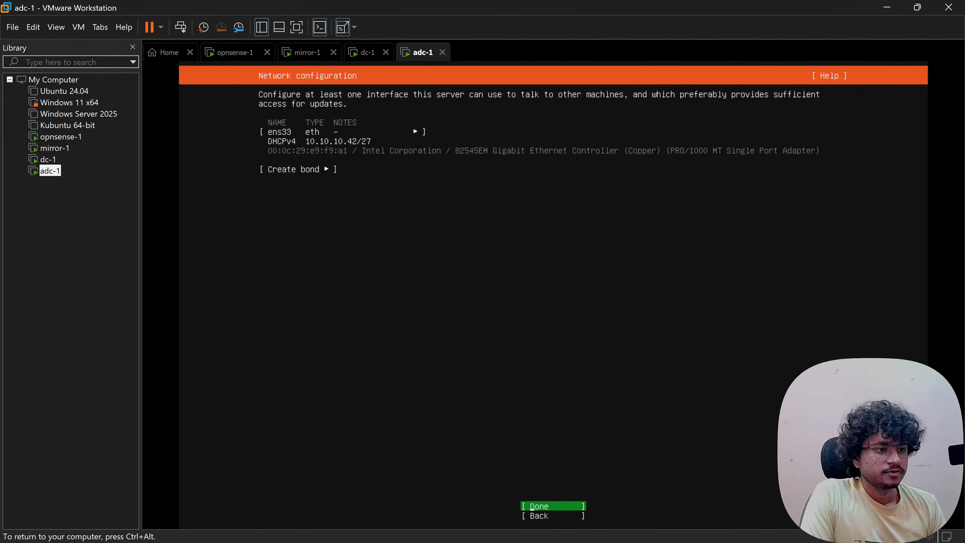
key("Return")
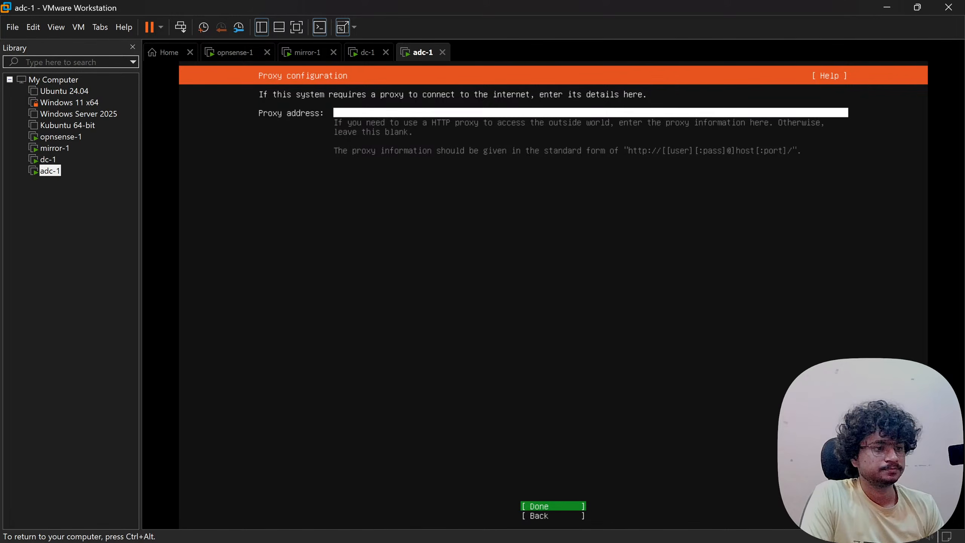
key("Return")
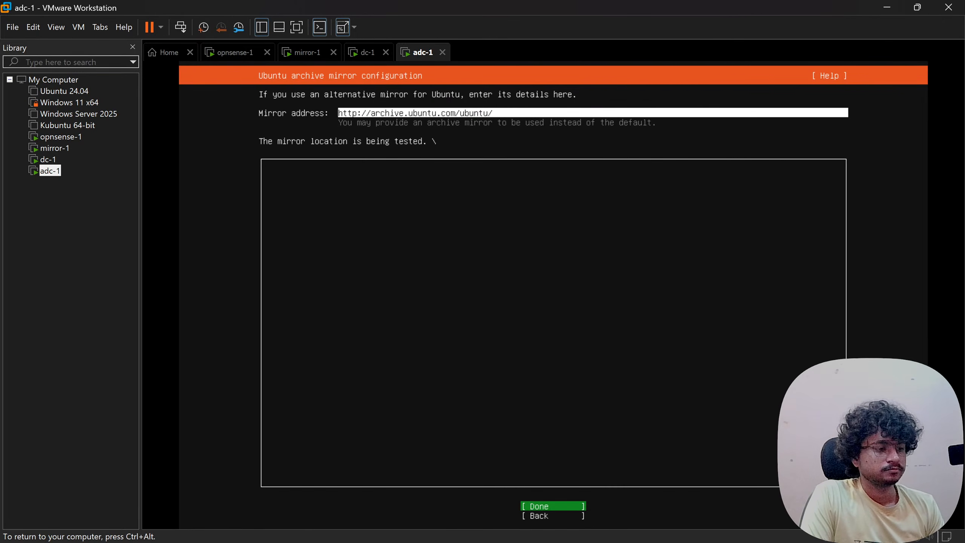
key("Return")
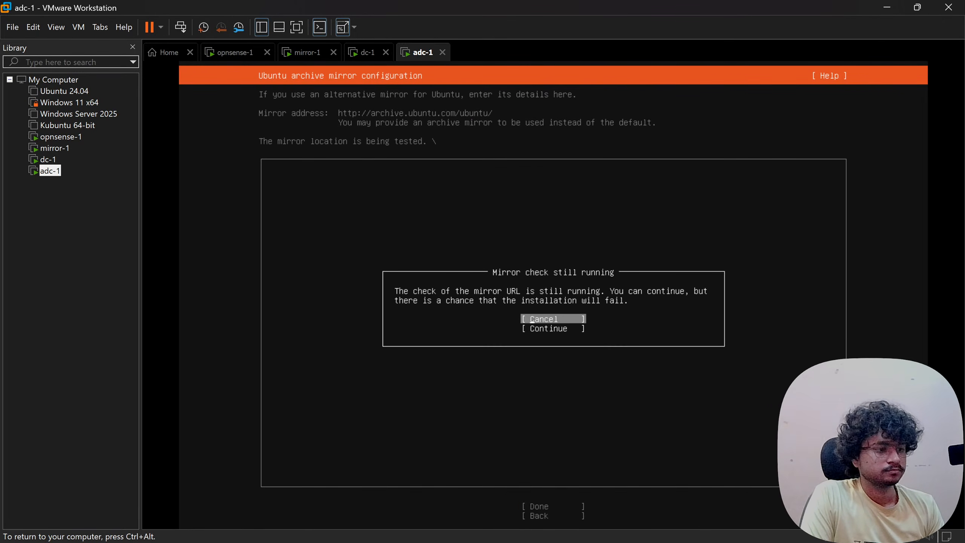
key("Down")
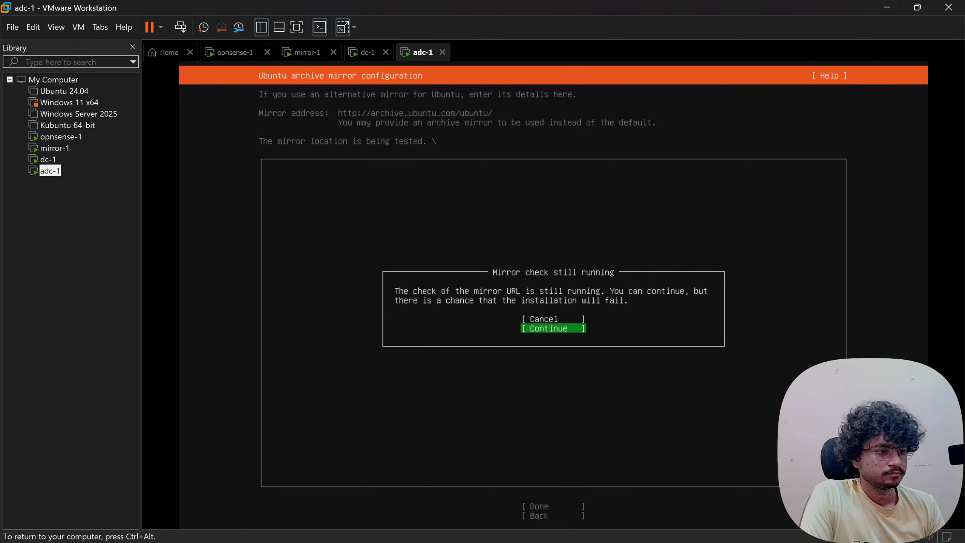
key("Return")
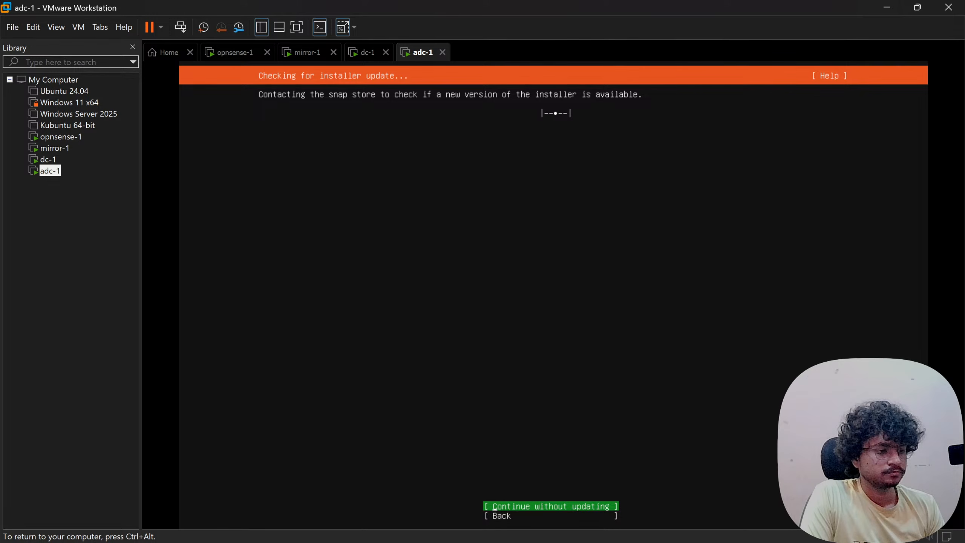
key("Return")
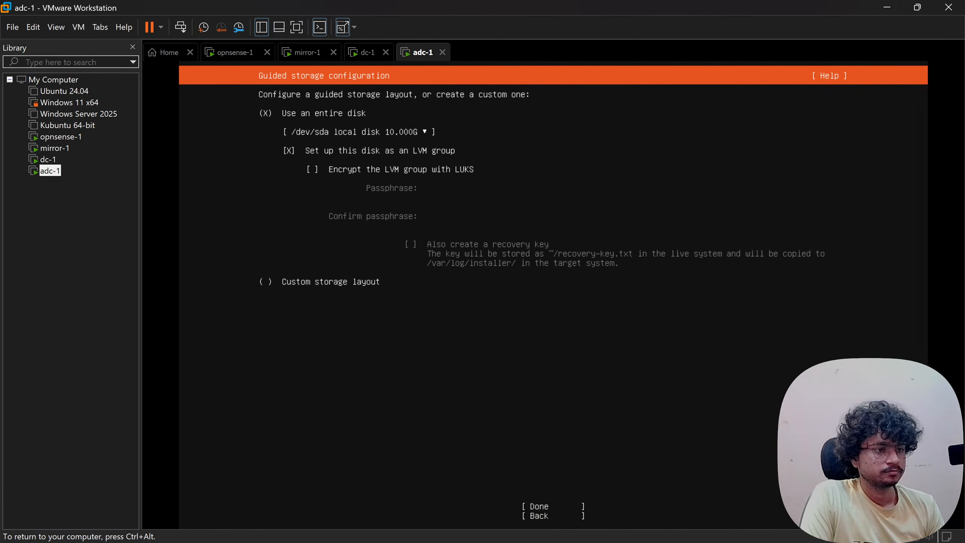
- Accept guided whole-disk LVM storage on the 10 GB disk and confirm the destructive install
key("Down")
key("Down")
key("Tab")
key("Return")
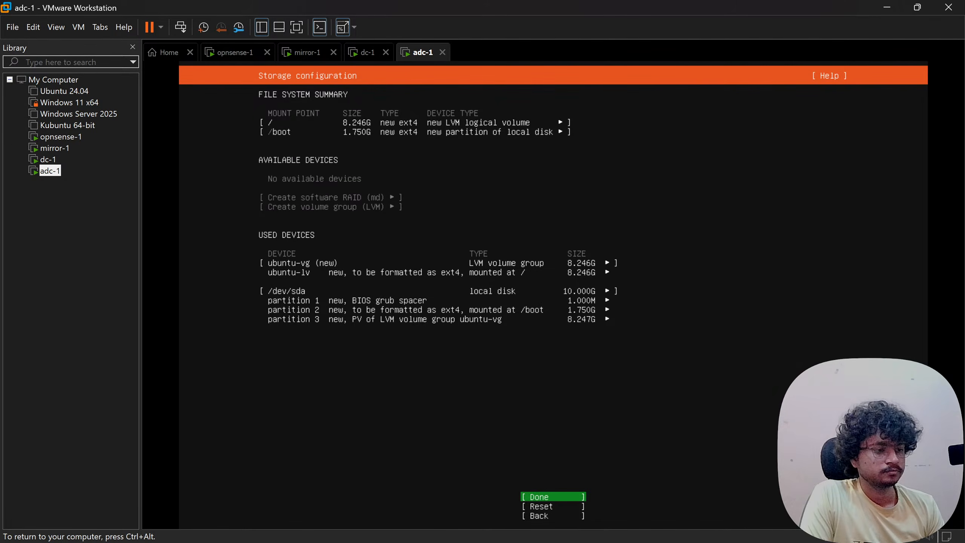
key("Return")
key("Down")
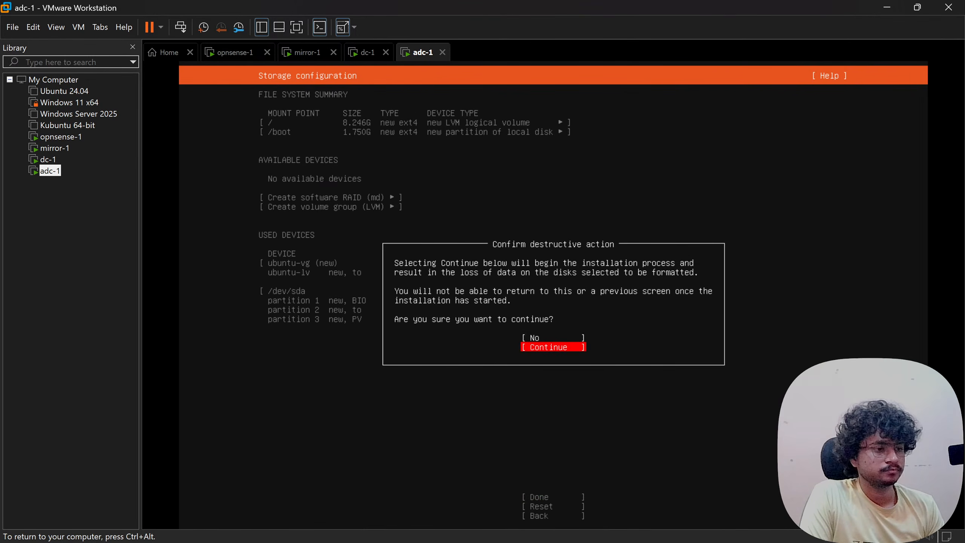
key("Return")
- Enter the user's name, server name adc-1, a username and password, and submit the profile
type("devesh")
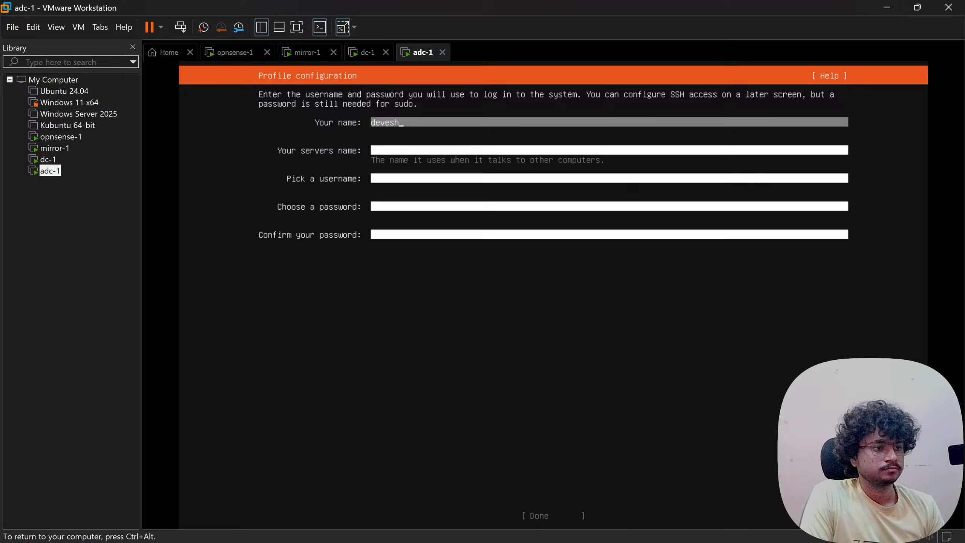
key("Tab")
type("adc-1")
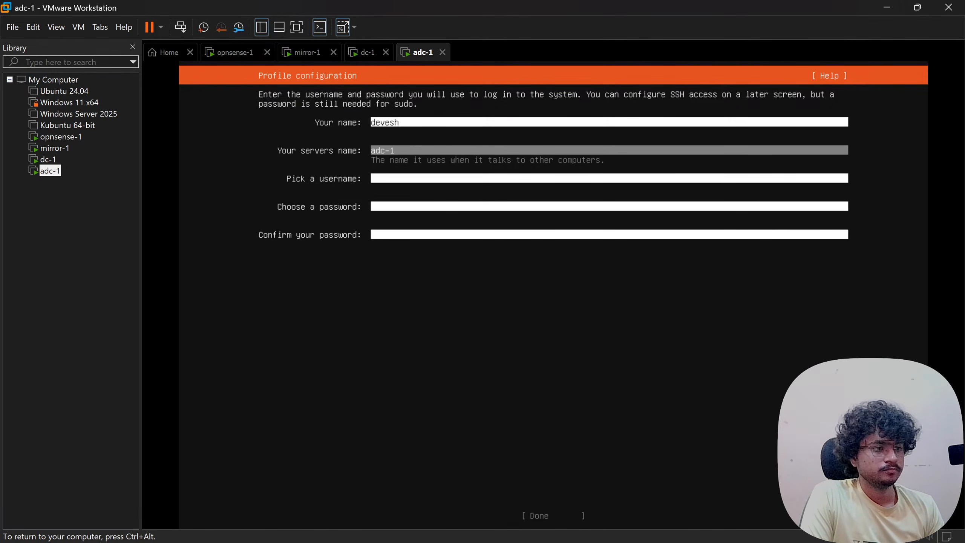
key("Tab")
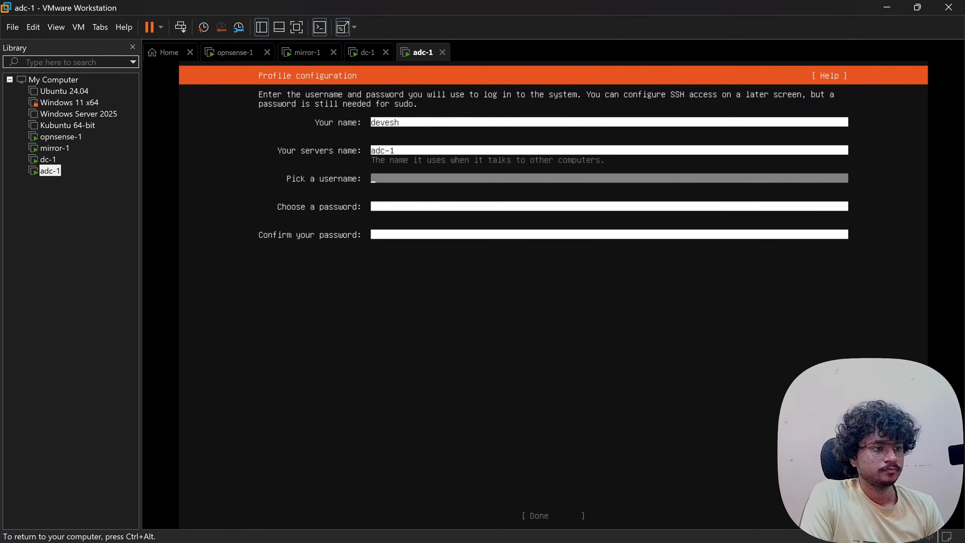
type("devesh")
key("Tab")
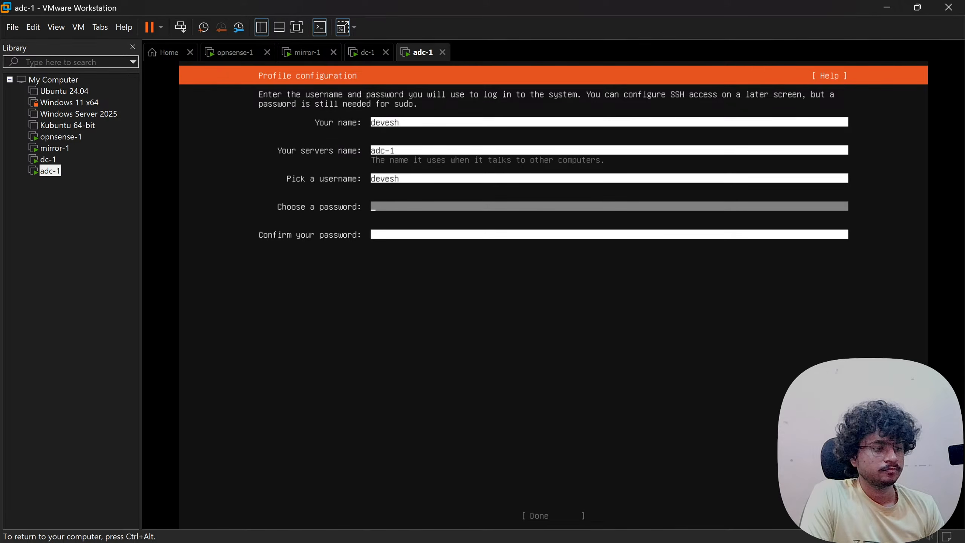
type("*****")
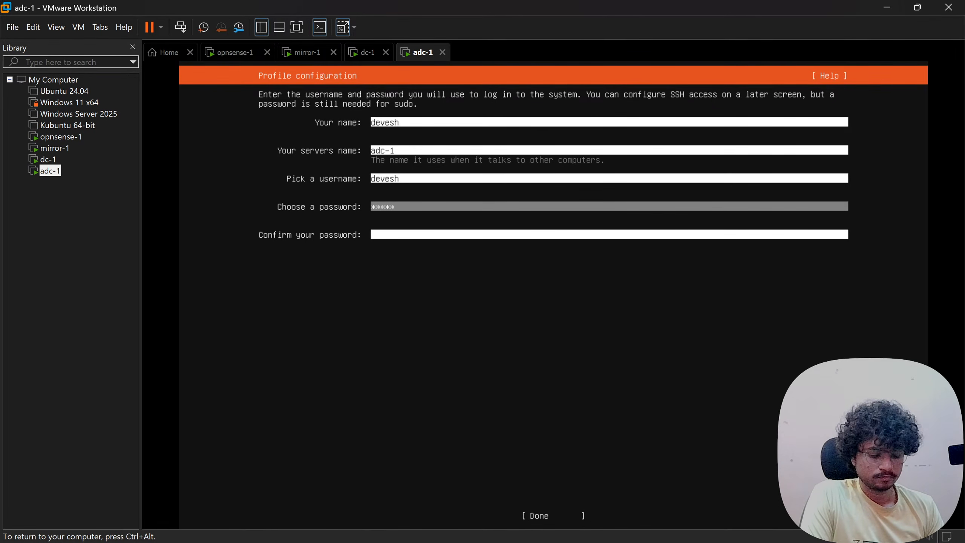
type("*****")
key("Tab")
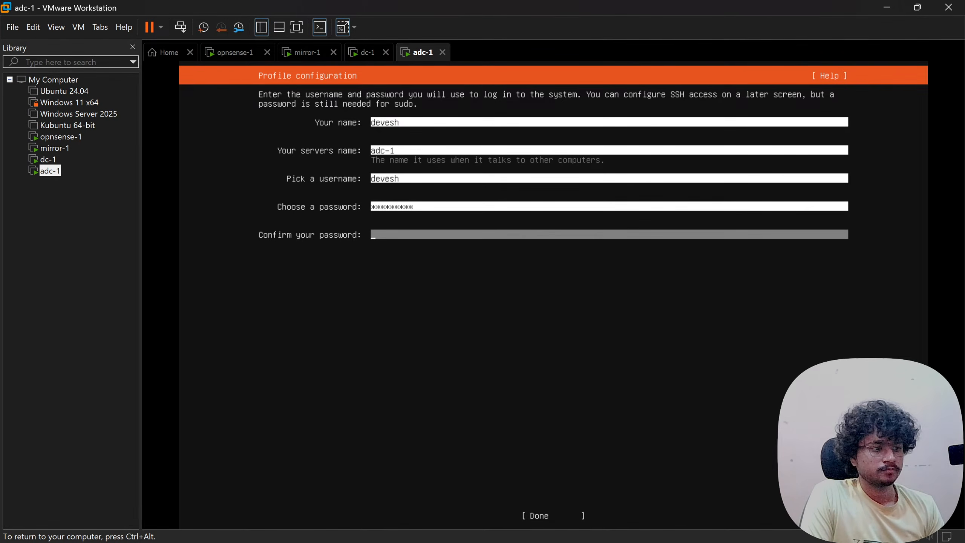
type("**********")
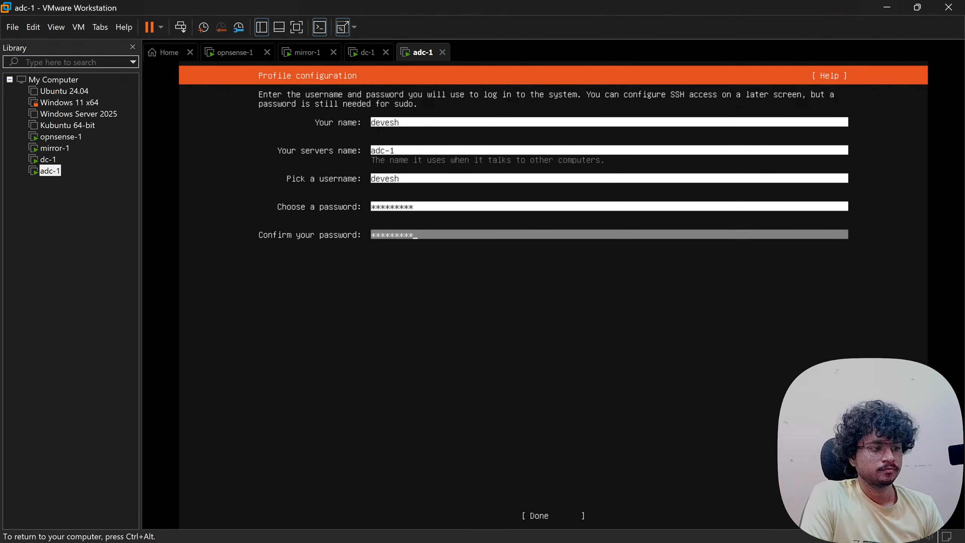
key("Tab")
key("Return")
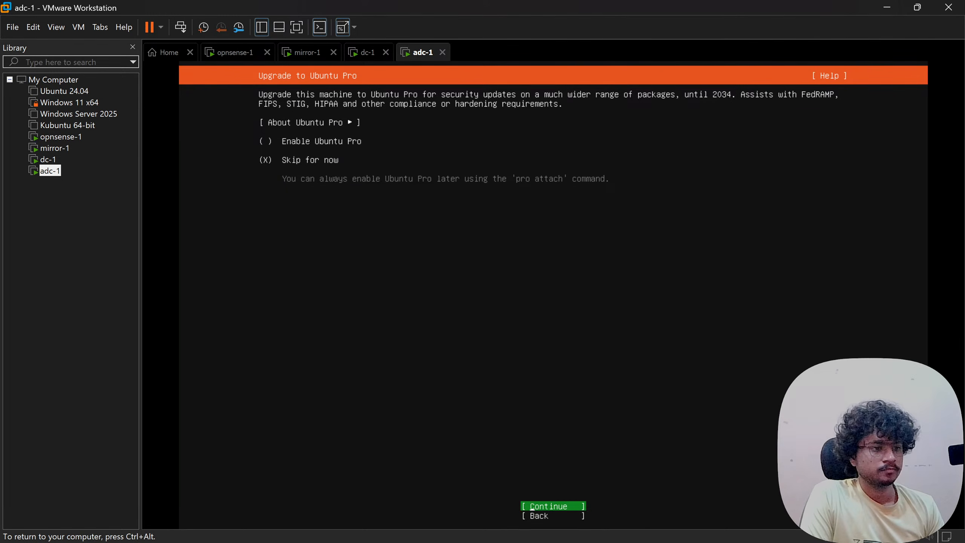
- Skip Ubuntu Pro and continue without installing the OpenSSH server
key("Return")
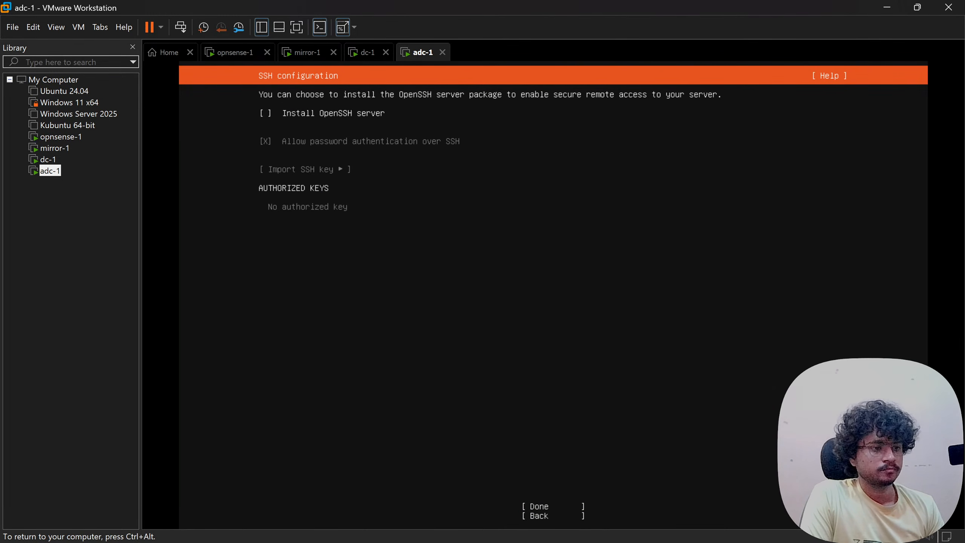
key("Tab")
key("Return")
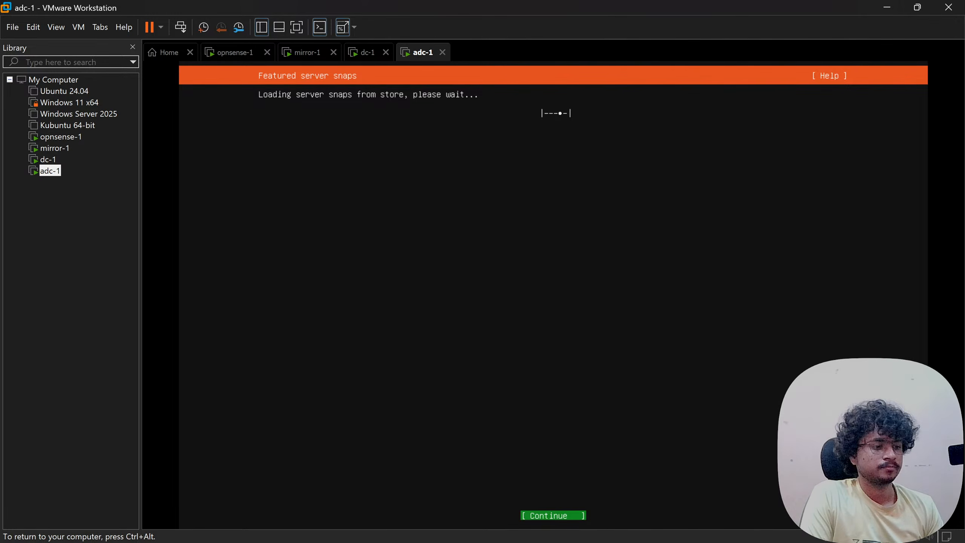
- Begin the install with no featured snaps, then release the VM and open the host's Task Manager
key("Return")
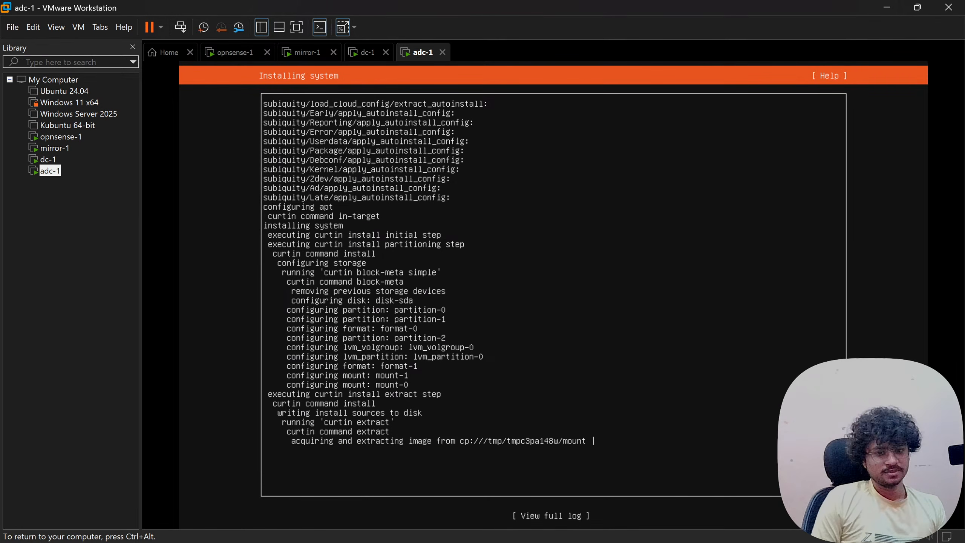
key("ctrl+alt")
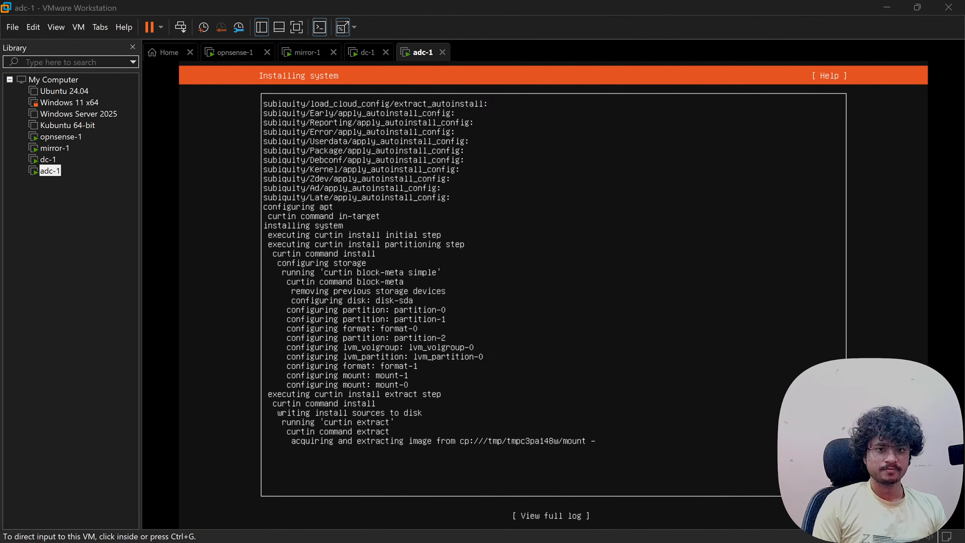
key("ctrl+shift+Escape")
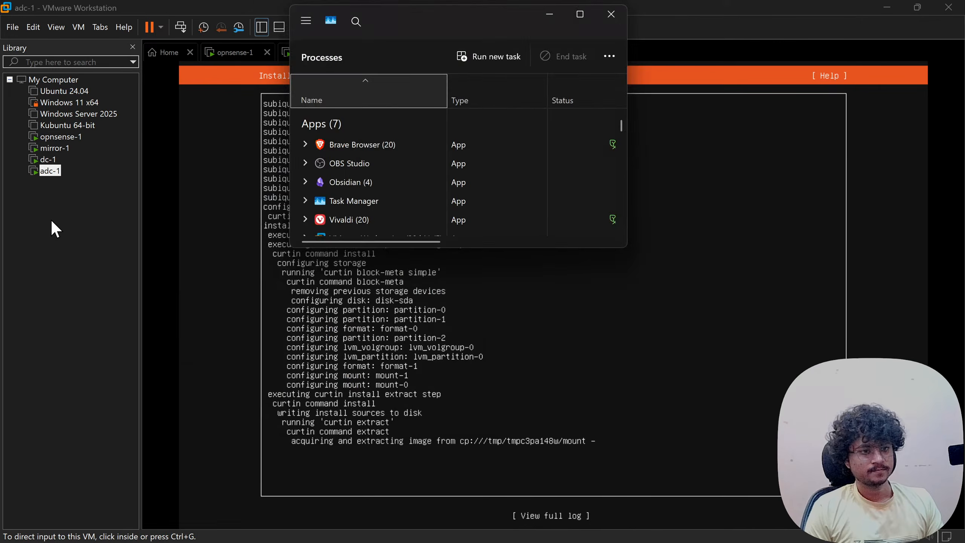
- Maximize Task Manager, check memory usage on the Performance page, then close it
left_click(66, 221)
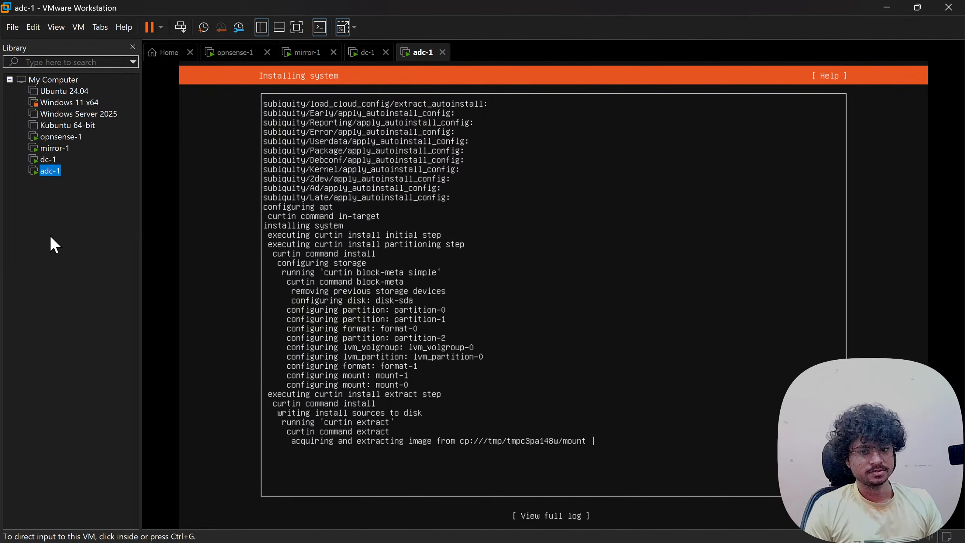
key("alt+Tab")
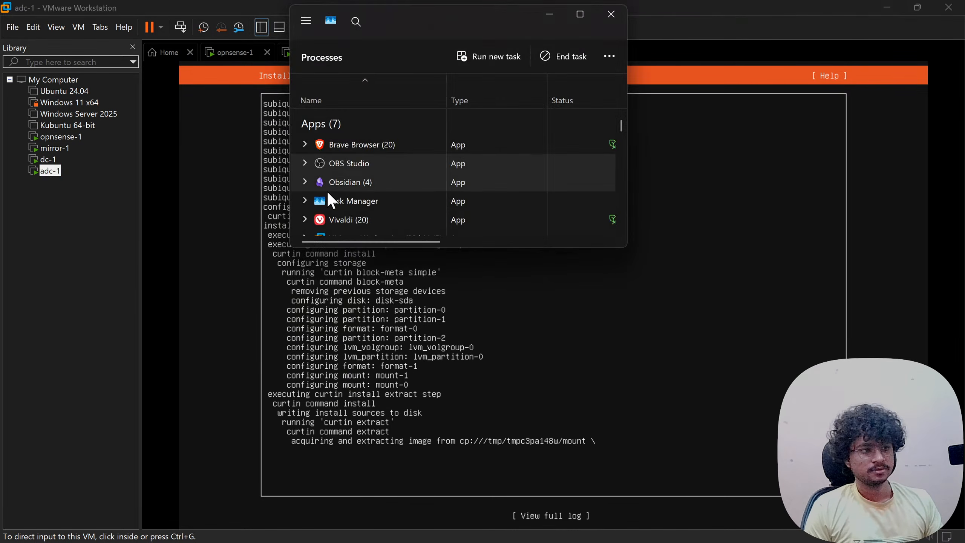
left_click(581, 15)
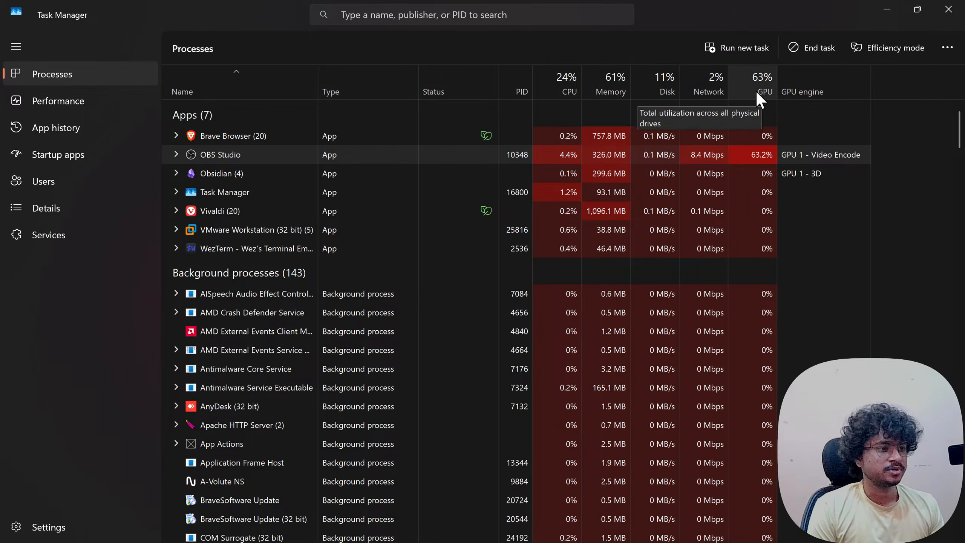
left_click(65, 108)
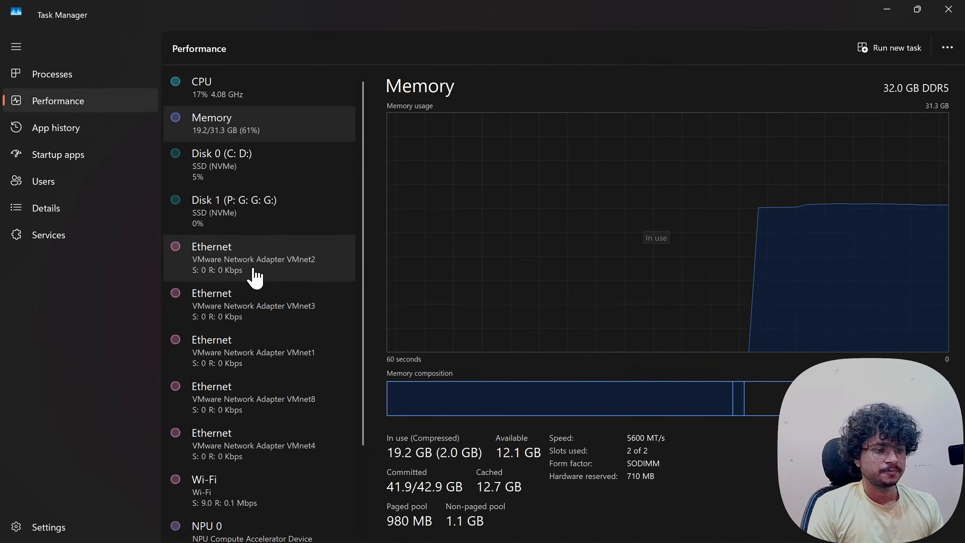
scroll(247, 281, "down", 3)
scroll(241, 301, "down", 1)
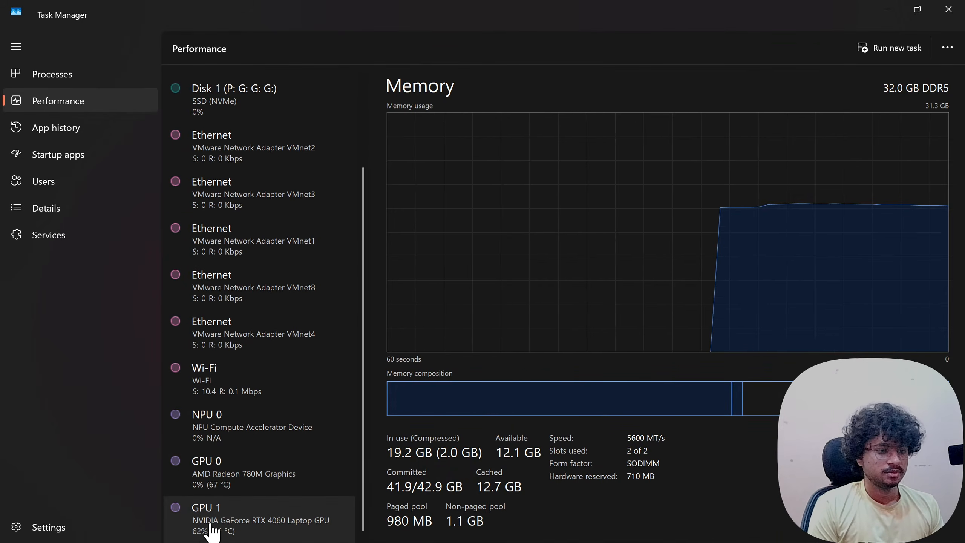
scroll(252, 476, "up", 3)
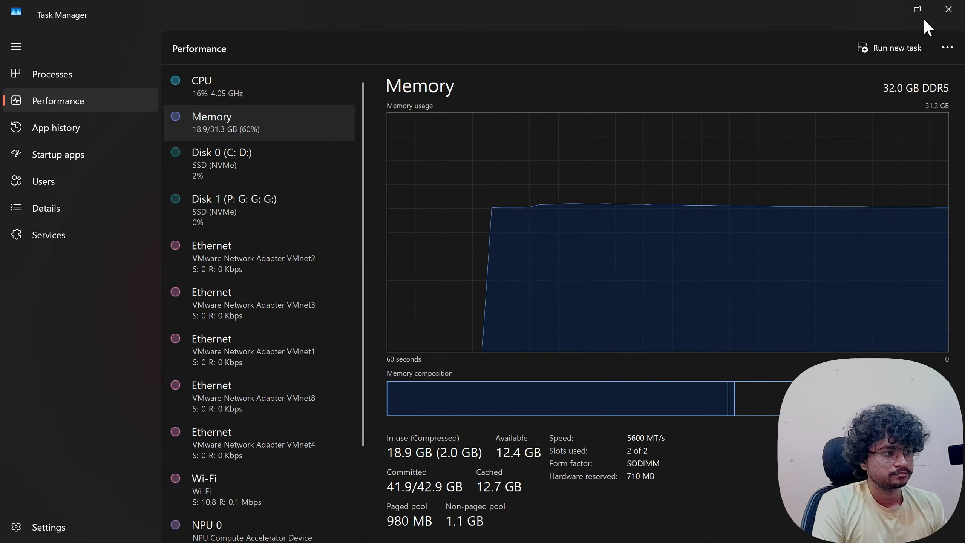
left_click(949, 9)
key("Num_Lock")
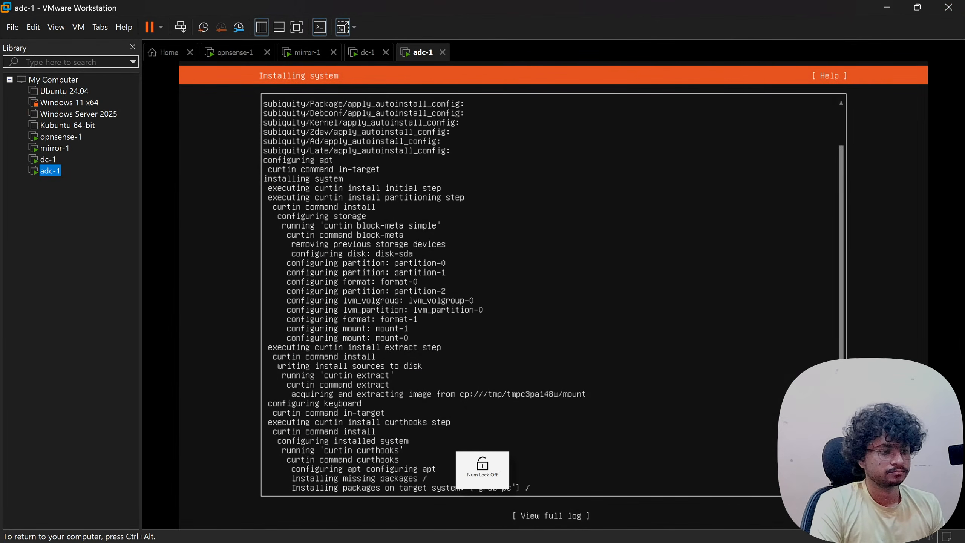
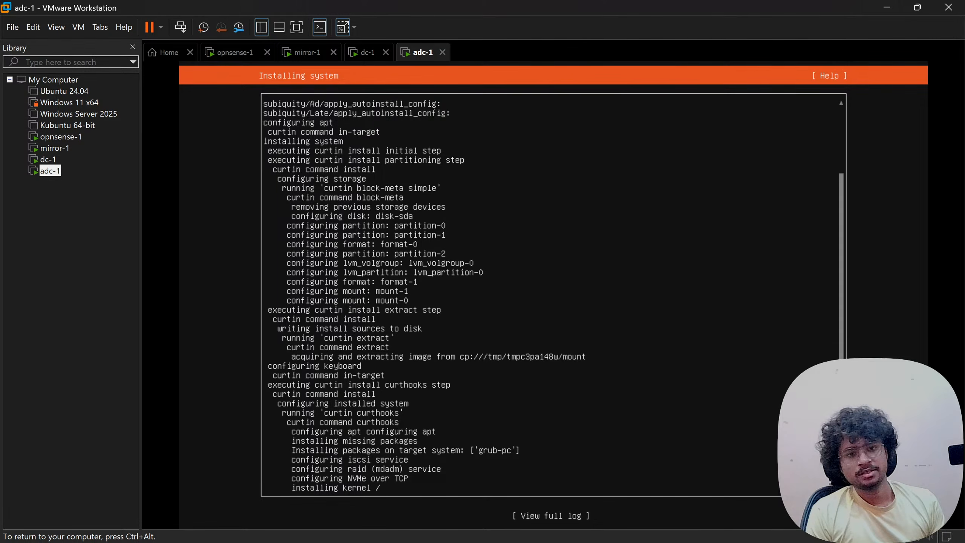
- Release keyboard and mouse from adc-1 with Ctrl+Alt and scroll the Freelance 8 task notes
key("ctrl+alt")
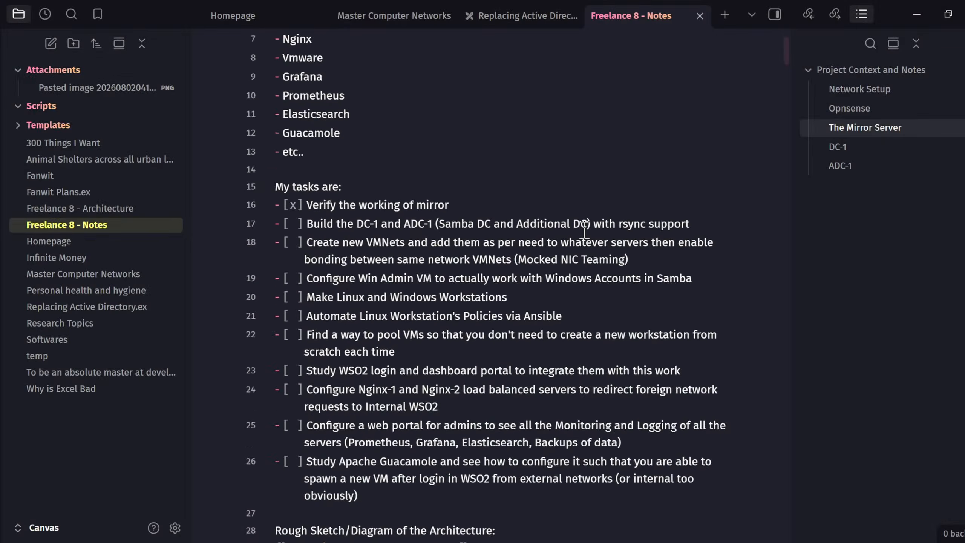
scroll(584, 229, "down", 6)
scroll(584, 228, "up", 5)
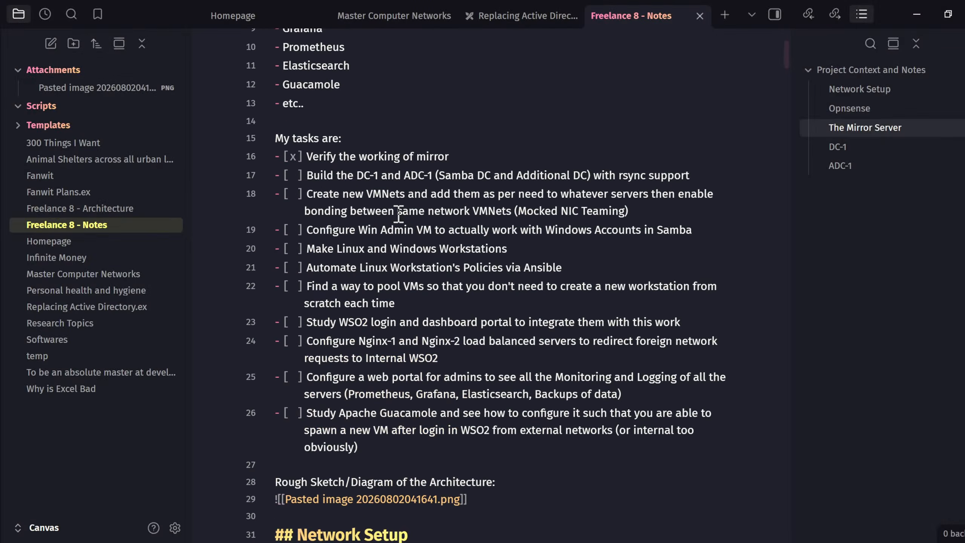
left_click(364, 175)
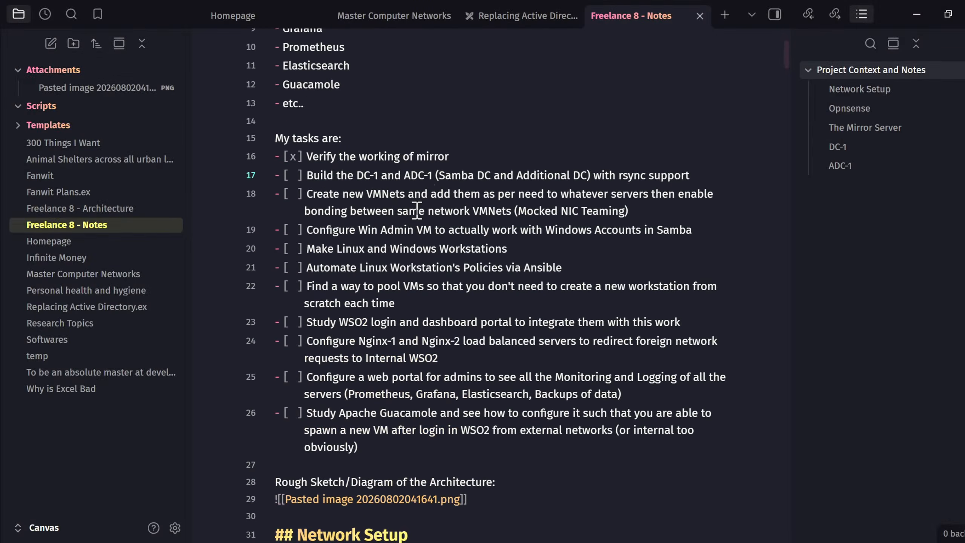
left_click(330, 230)
left_click_drag(528, 230, 646, 229)
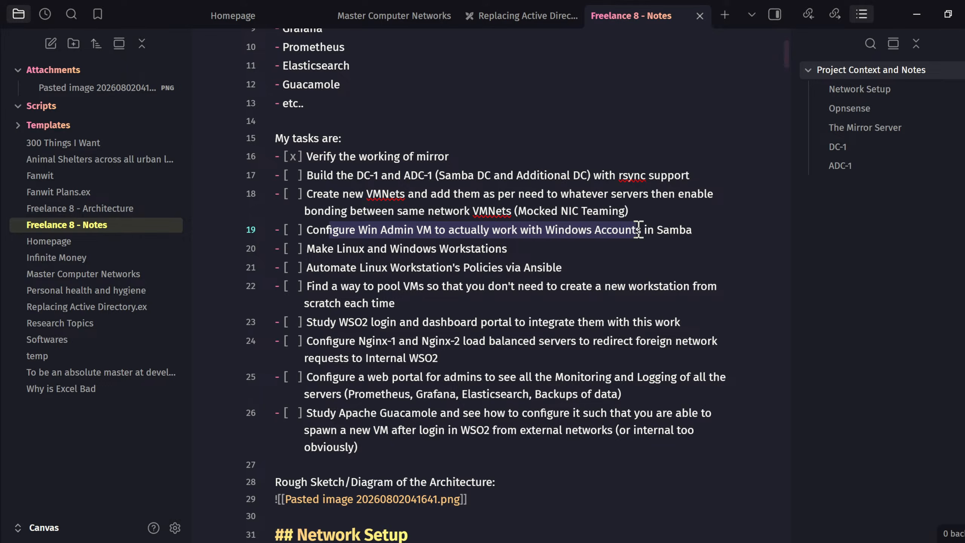
left_click(565, 230)
left_click_drag(360, 230, 536, 231)
left_click_drag(440, 230, 592, 229)
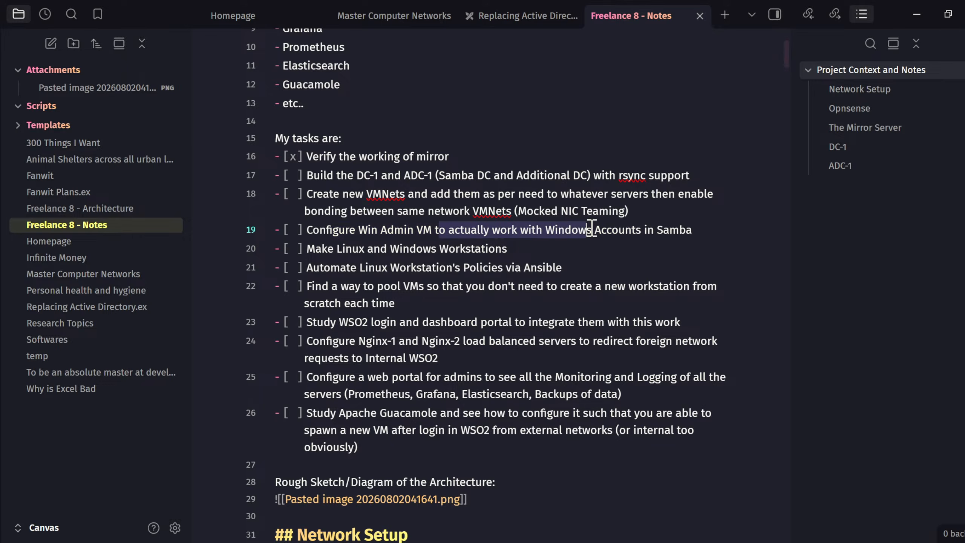
left_click(596, 230)
left_click_drag(493, 231, 659, 229)
left_click(655, 232)
left_click(387, 230)
left_click(684, 230)
left_click(340, 231)
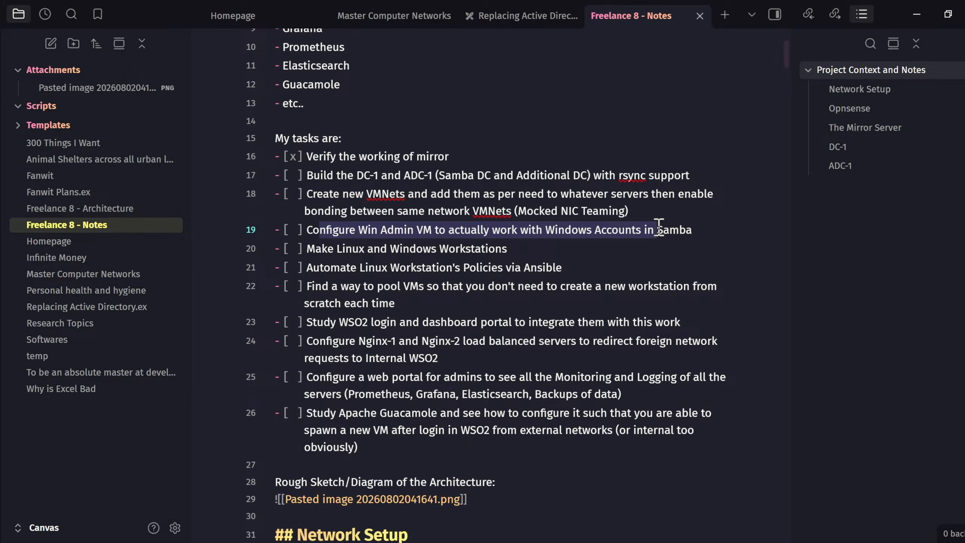
left_click(659, 230)
left_click_drag(336, 249, 500, 248)
left_click(501, 250)
left_click_drag(359, 268, 568, 282)
left_click(552, 267)
left_click(330, 264)
left_click(568, 270)
left_click(402, 310)
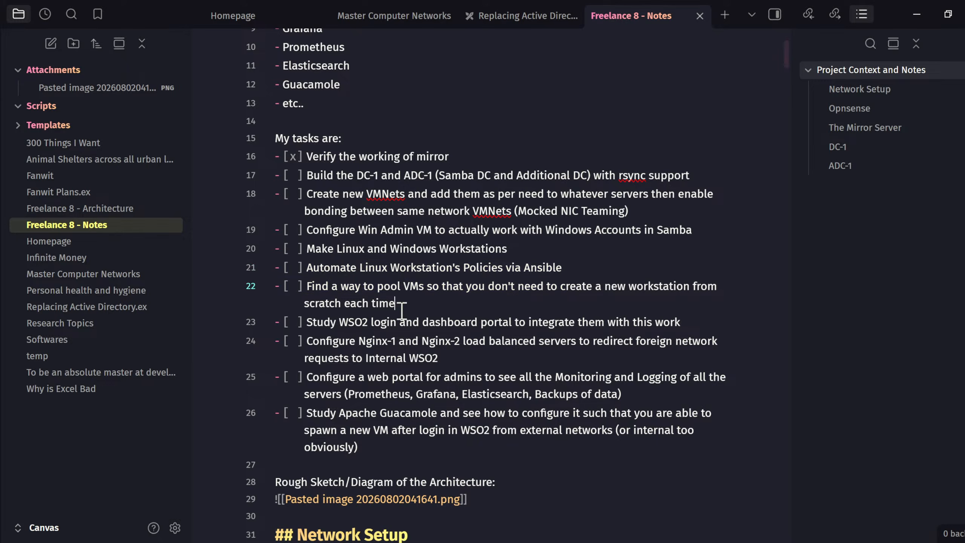
left_click_drag(402, 311, 341, 293)
left_click(347, 296)
left_click_drag(444, 313, 306, 293)
left_click(344, 293)
left_click_drag(414, 304, 281, 289)
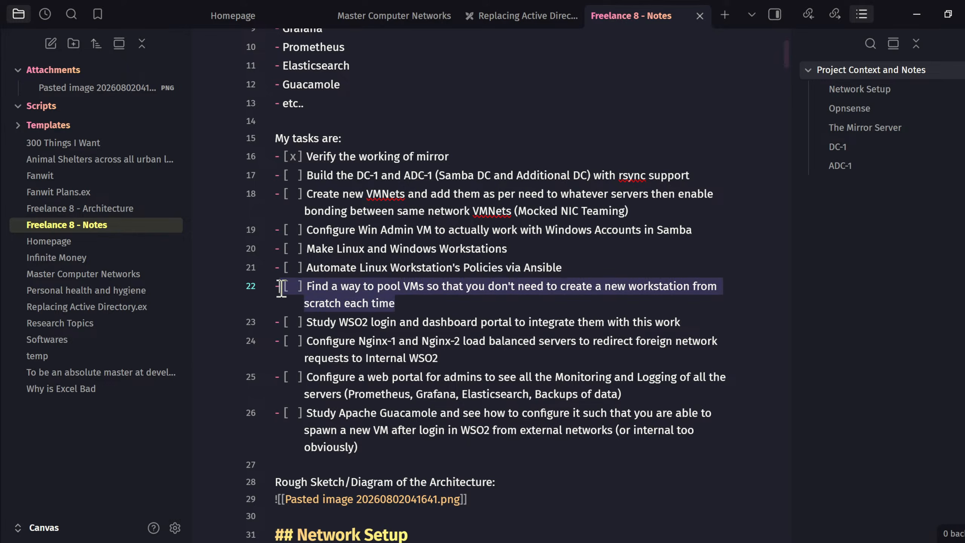
left_click(321, 291)
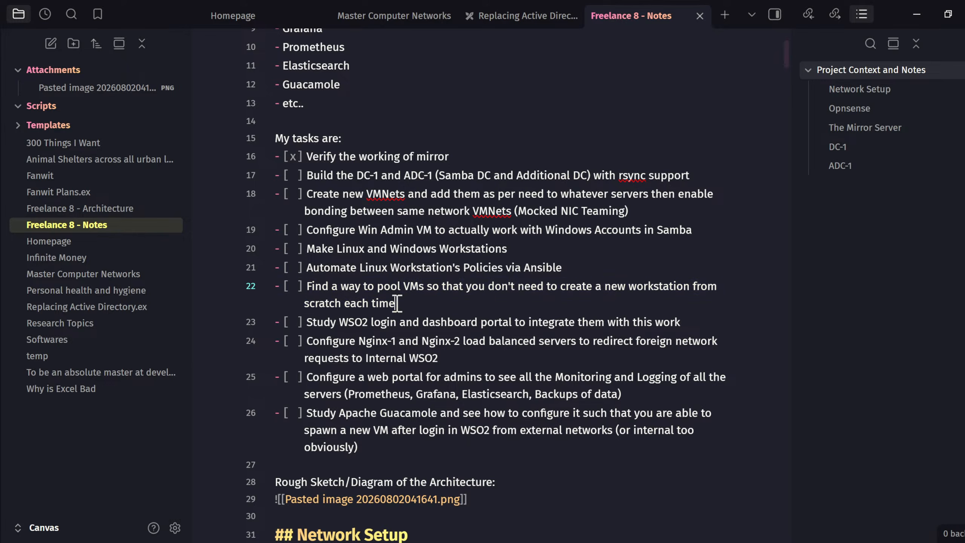
left_click_drag(397, 304, 291, 302)
left_click(399, 293)
left_click(427, 230)
left_click_drag(427, 229, 566, 230)
left_click(565, 230)
left_click_drag(468, 231, 622, 230)
left_click(621, 230)
left_click_drag(323, 253, 471, 254)
left_click(472, 254)
left_click(360, 265)
left_click_drag(364, 286, 597, 291)
left_click(596, 291)
left_click_drag(355, 271, 511, 268)
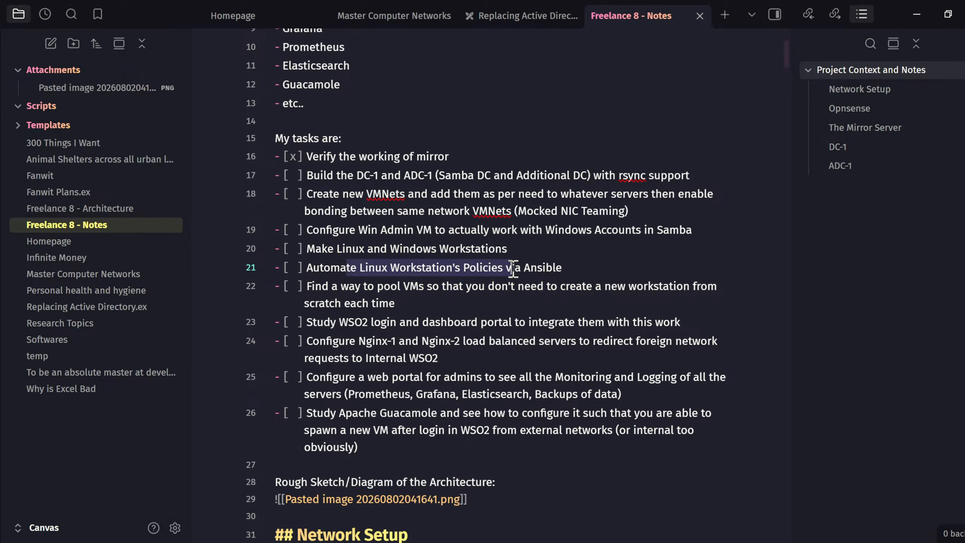
left_click(511, 268)
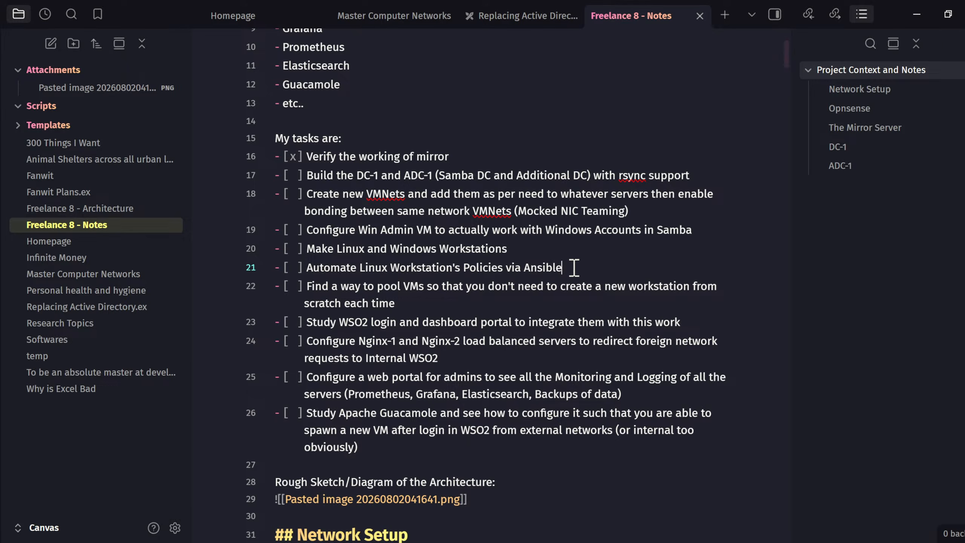
left_click_drag(574, 268, 308, 268)
left_click(365, 269)
- Highlight and review the Ansible item, tasks 19–22, the WSO2 login study and Nginx load balancer tasks
double_click(550, 272)
left_click(582, 275)
left_click_drag(397, 300, 262, 243)
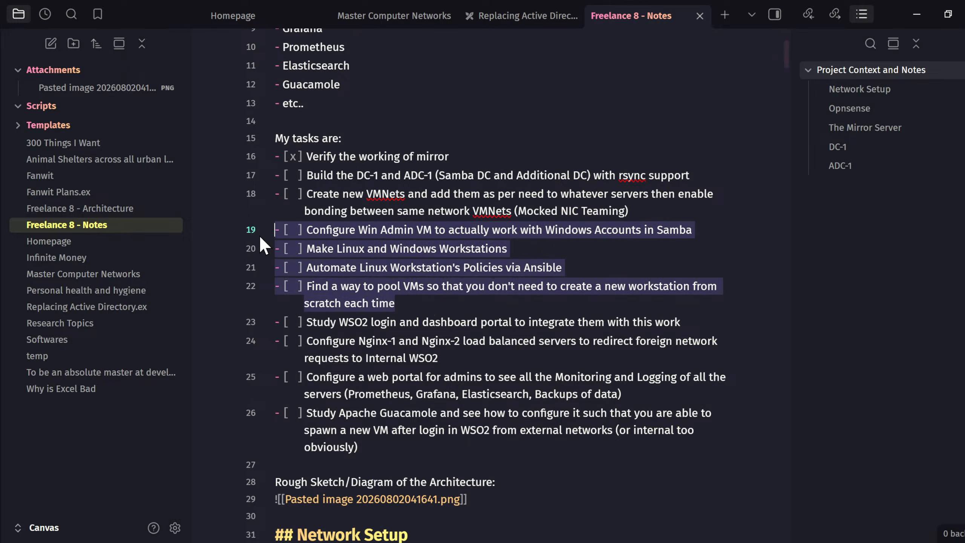
left_click(364, 245)
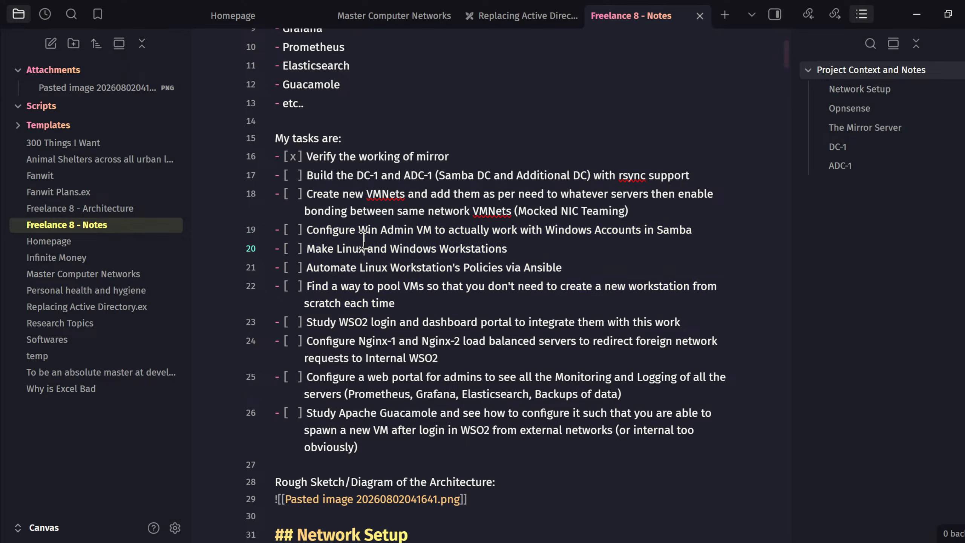
left_click(699, 323)
left_click_drag(699, 322, 276, 329)
left_click(355, 334)
left_click_drag(438, 357, 232, 340)
left_click(391, 344)
left_click_drag(479, 357, 238, 338)
left_click(393, 345)
left_click_drag(458, 354, 247, 329)
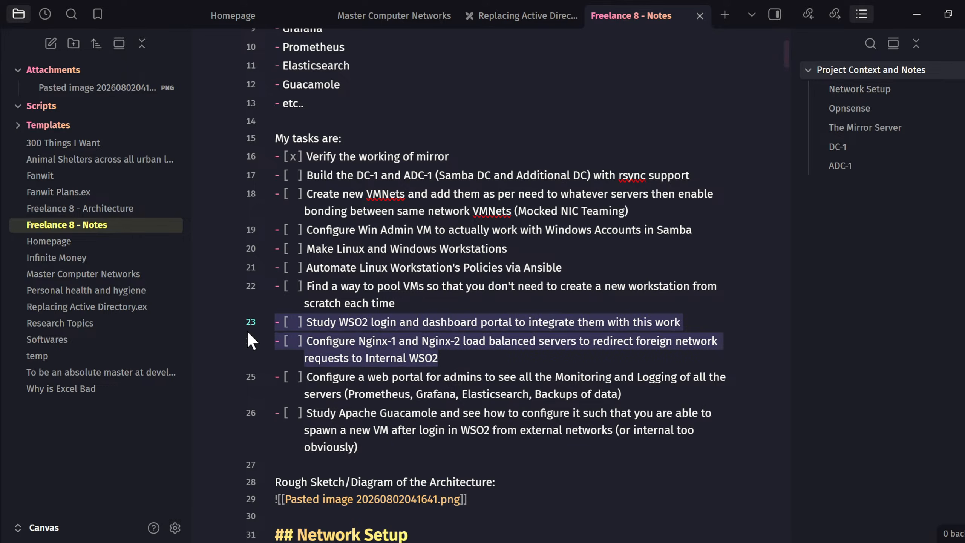
left_click(408, 347)
- Review the monitoring web portal task together with the Nginx entries and tasks 20–24
left_click_drag(650, 398, 229, 369)
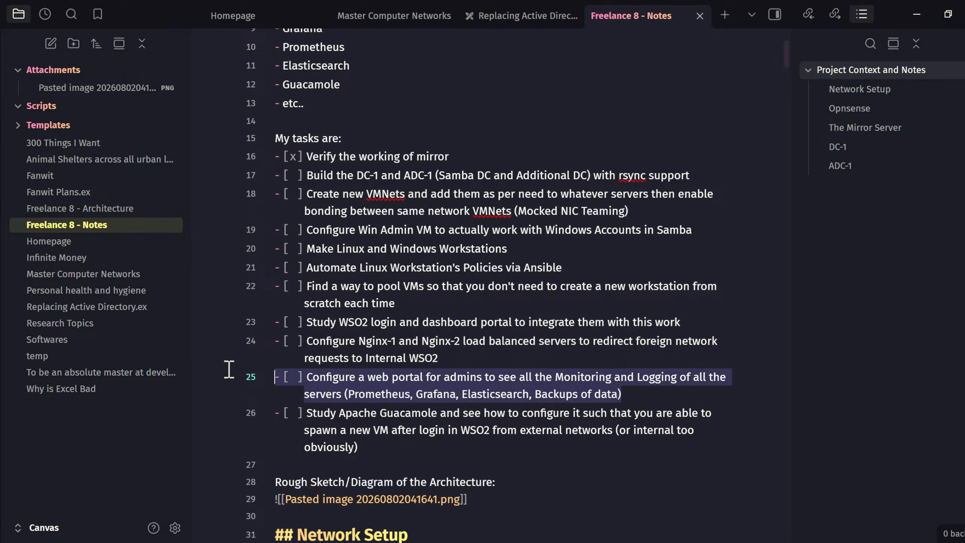
left_click(410, 381)
left_click_drag(657, 401, 217, 366)
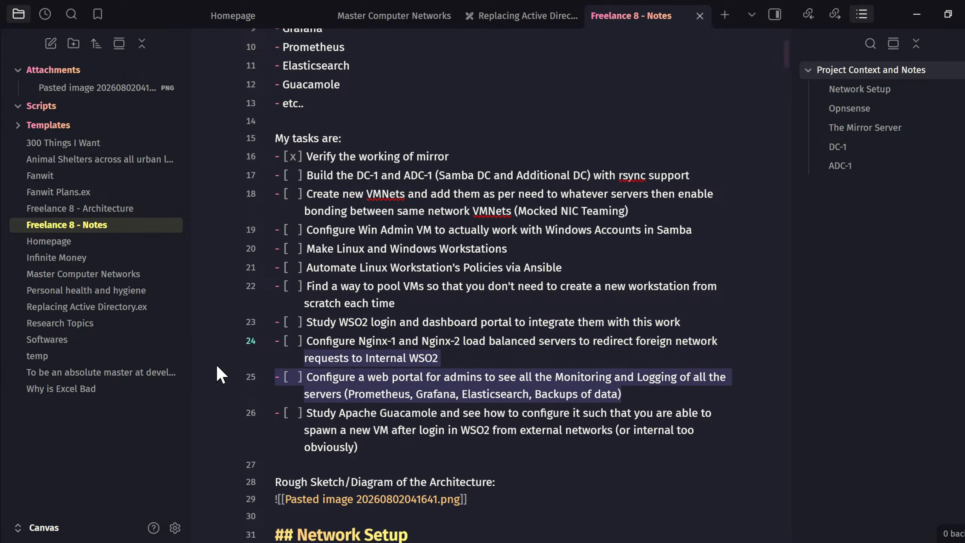
left_click(472, 390)
left_click_drag(388, 380, 580, 377)
left_click(581, 376)
left_click_drag(665, 395, 284, 375)
left_click(464, 385)
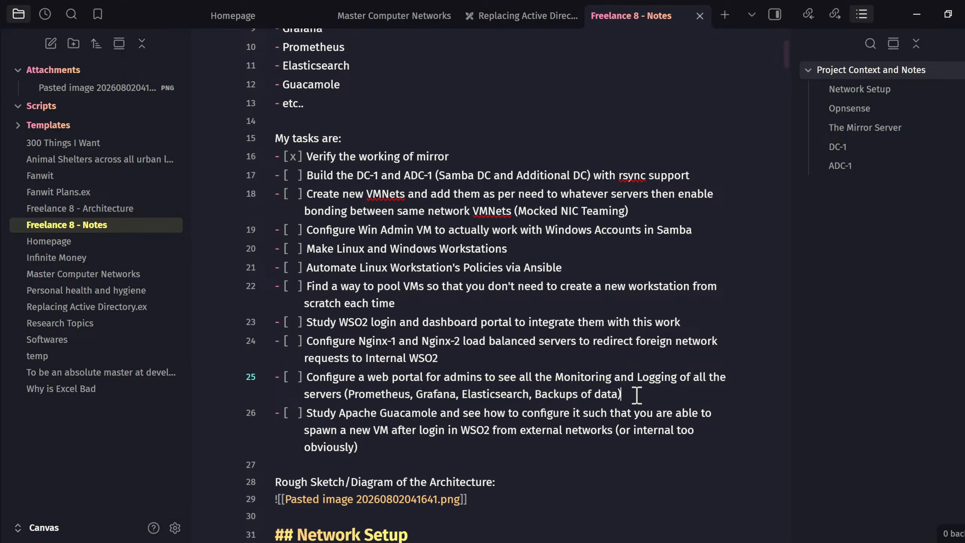
left_click_drag(637, 396, 267, 292)
left_click(404, 313)
left_click_drag(475, 359, 346, 251)
left_click(374, 257)
left_click_drag(439, 357, 353, 284)
left_click(395, 304)
left_click_drag(666, 398, 333, 377)
left_click(444, 380)
- Recheck the monitoring portal, Nginx, WSO2 and pool VMs tasks, then return to the adc-1 VM
left_click_drag(622, 394, 309, 381)
left_click(421, 372)
left_click_drag(461, 358, 281, 342)
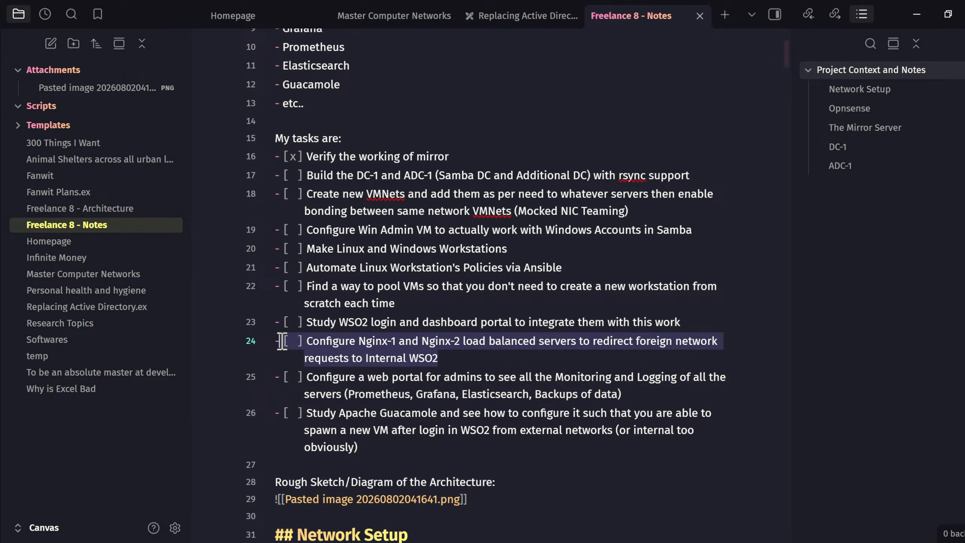
left_click(347, 340)
left_click(698, 320)
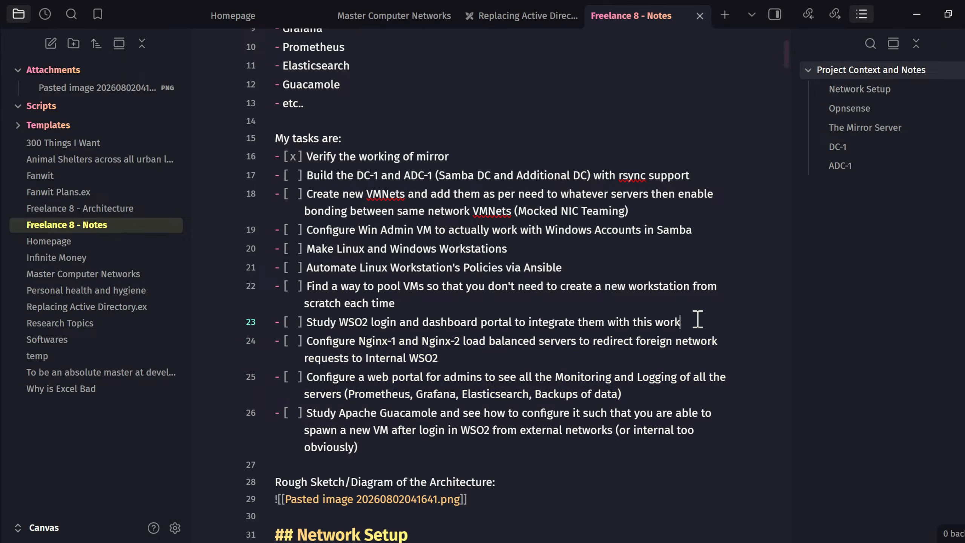
left_click_drag(698, 319, 280, 323)
left_click_drag(416, 303, 259, 247)
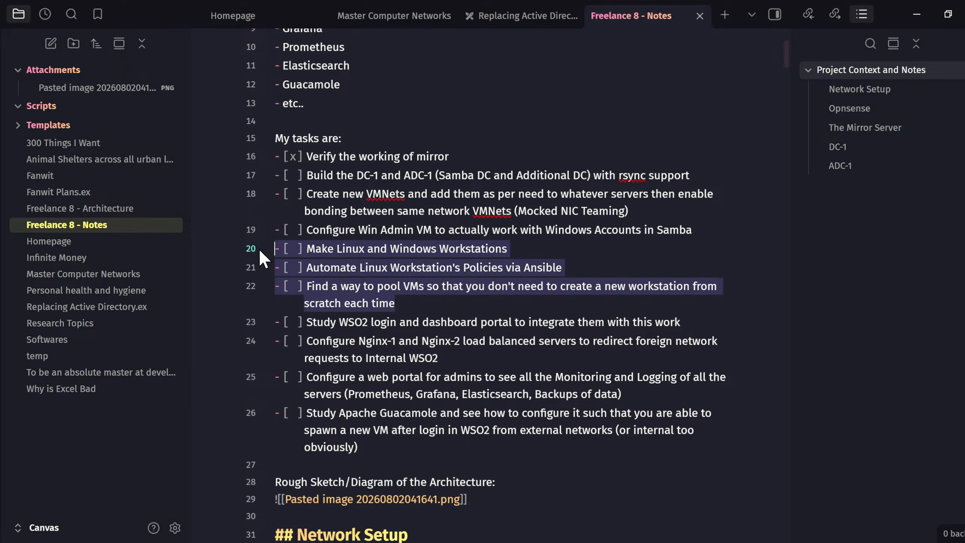
left_click(345, 249)
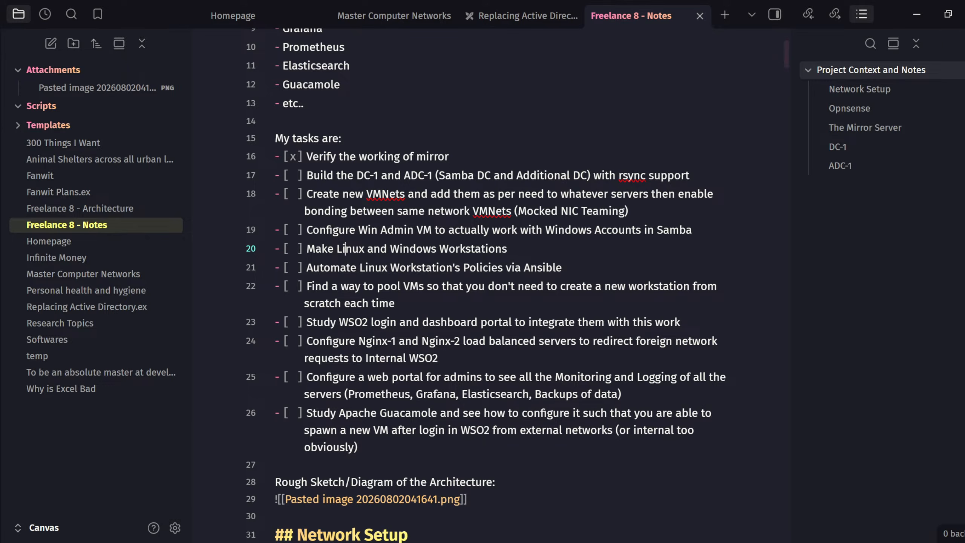
key("alt+Tab")
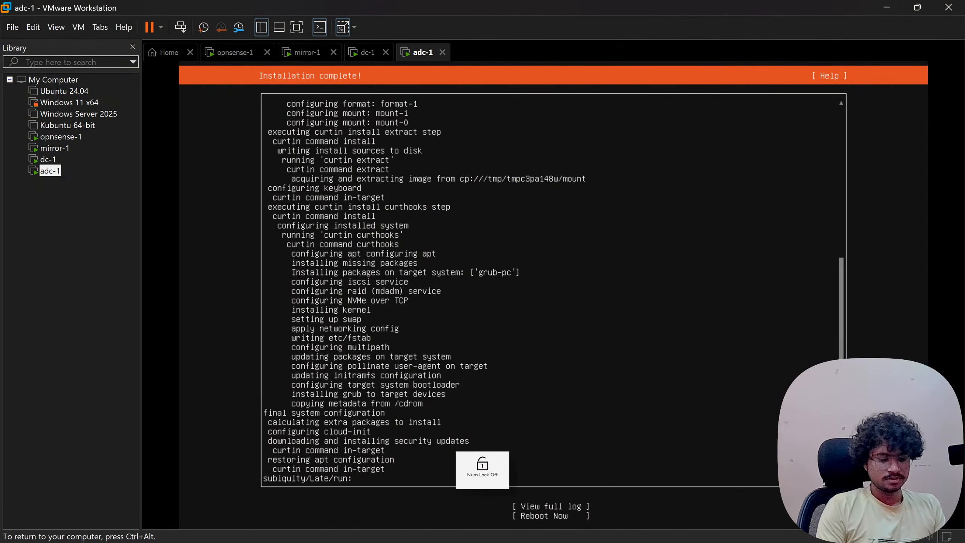
- Choose Reboot Now, accept the remove-media prompt, and release input once the login prompt appears
key("Down")
key("Return")
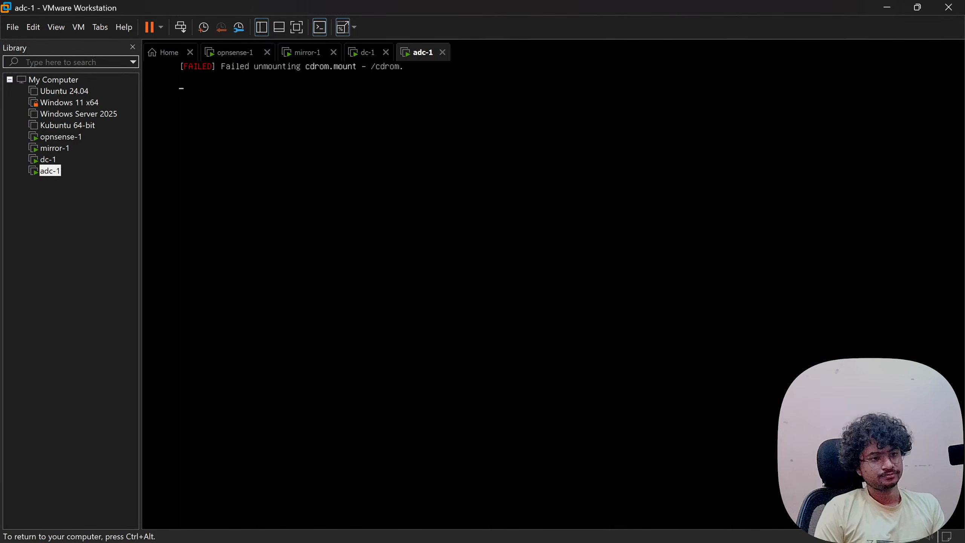
key("Return")
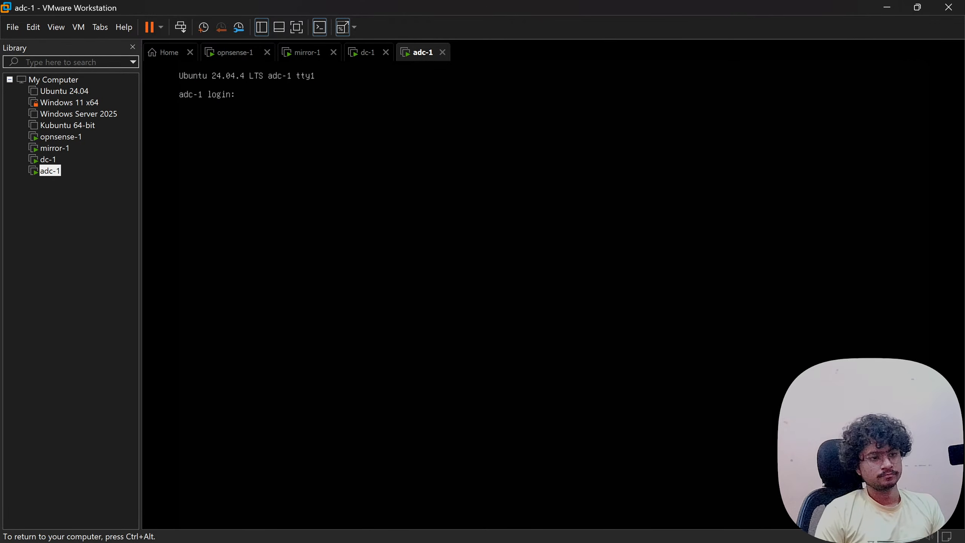
key("ctrl+alt")
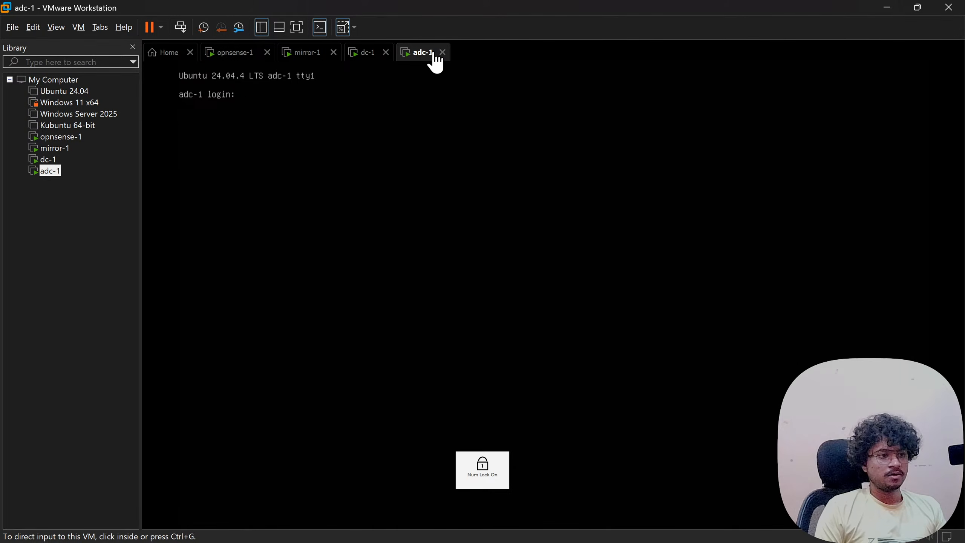
- Shut down adc-1 through the tab's Power > Shut Down Guest menu and confirm Shut Down
right_click(422, 55)
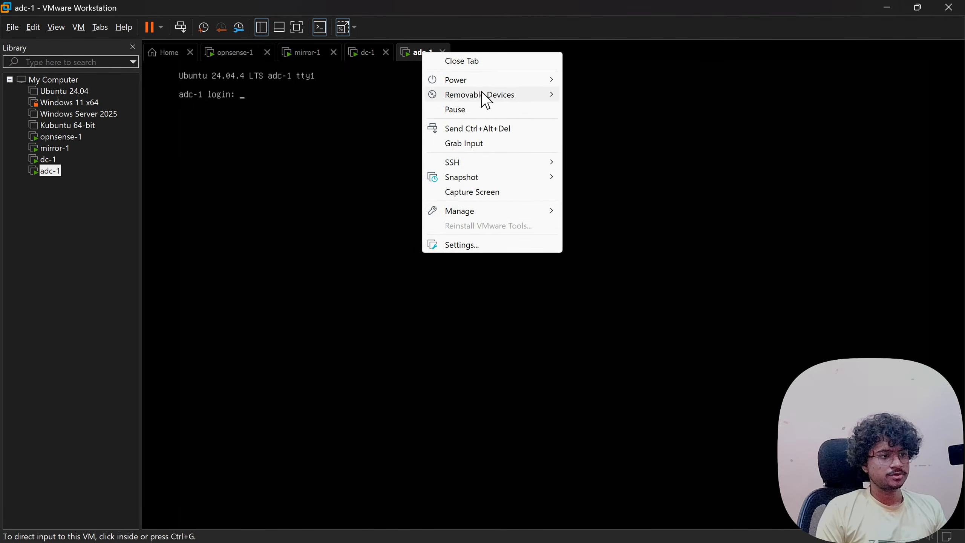
mouse_move(490, 79)
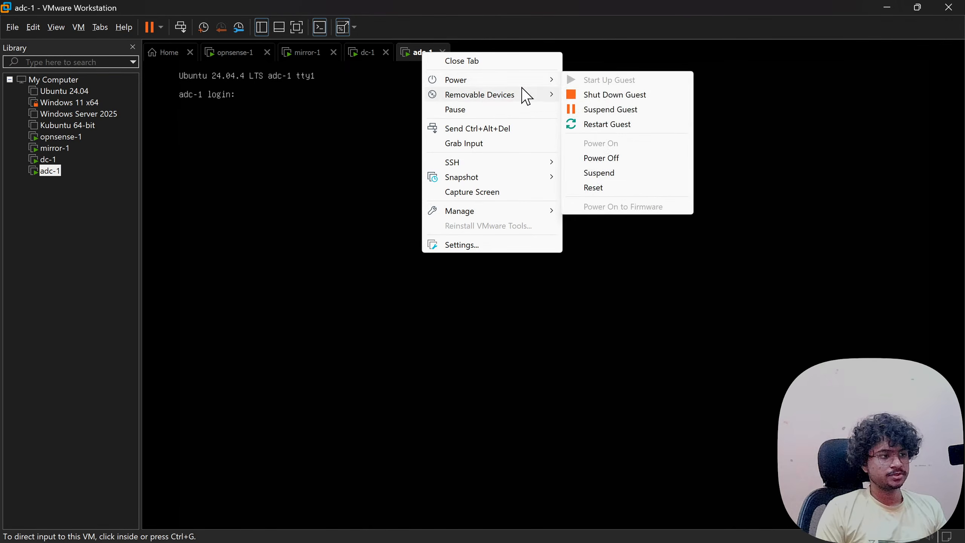
left_click(606, 96)
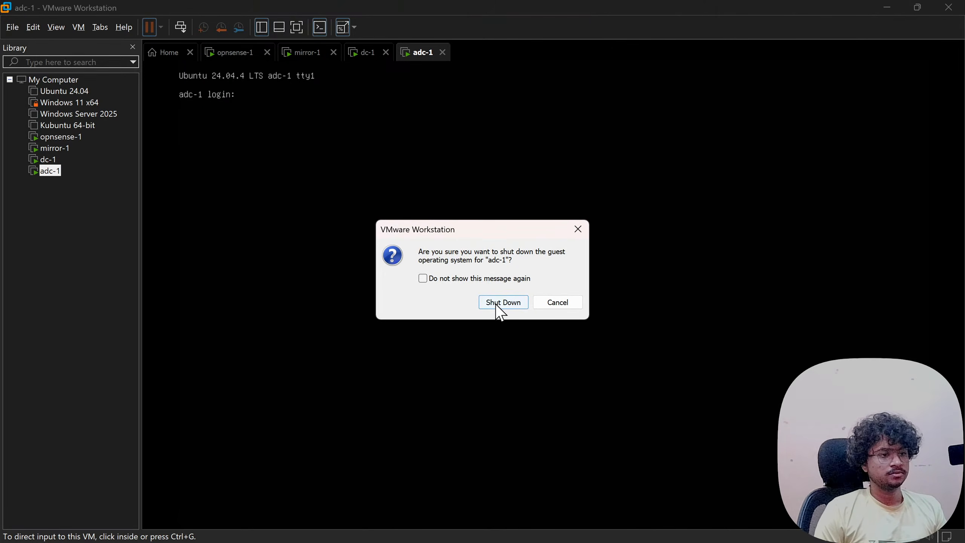
left_click(496, 305)
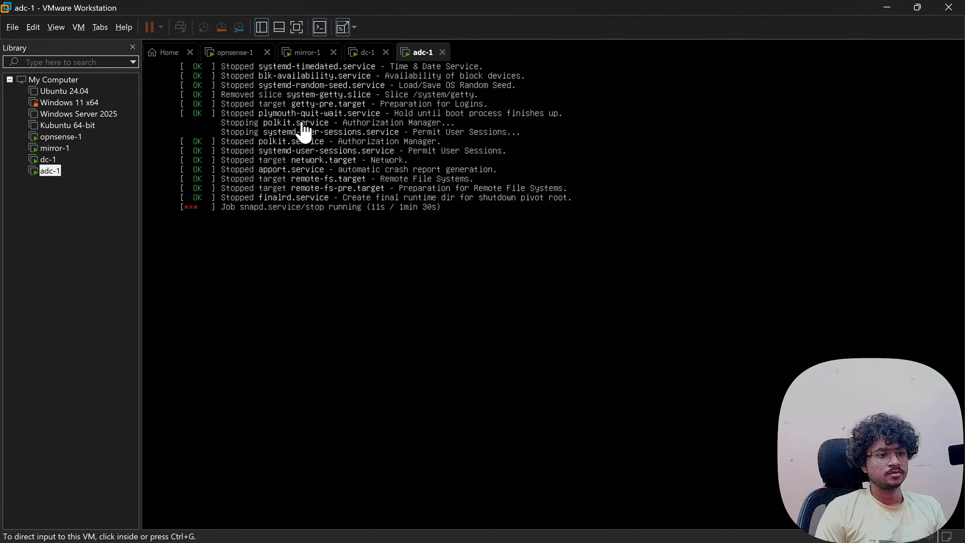
left_click(299, 137)
key("Num_Lock")
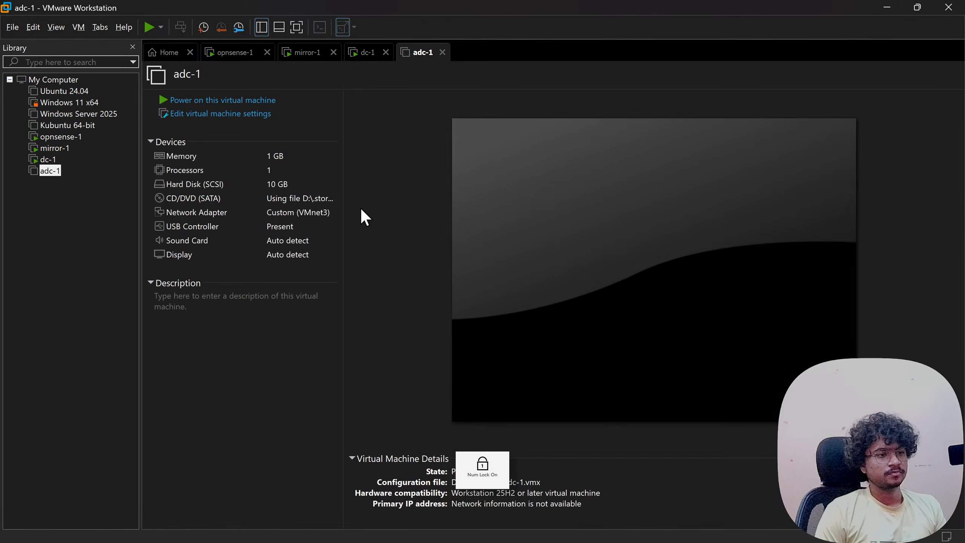
- Uncheck Connect at power on for adc-1's CD/DVD (SATA) drive and save with OK
left_click(183, 115)
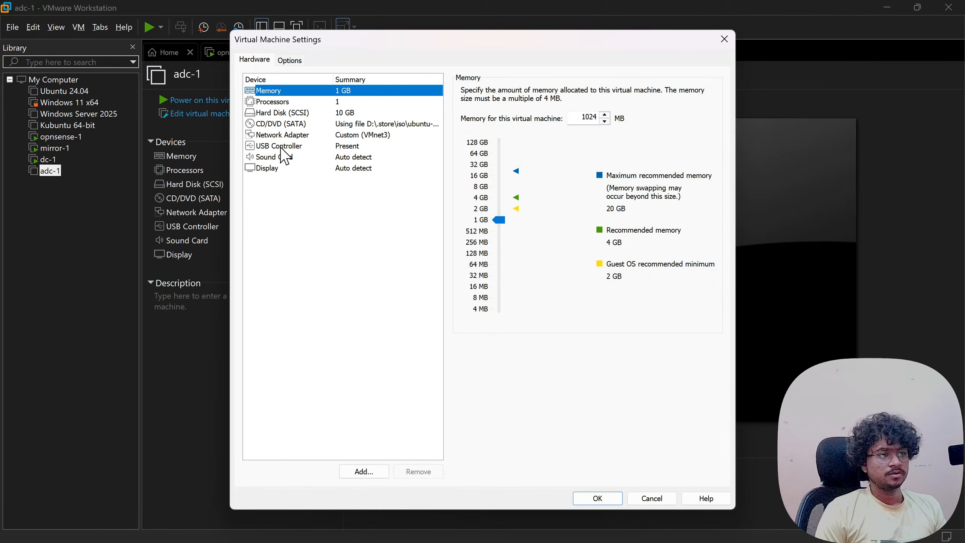
left_click(291, 123)
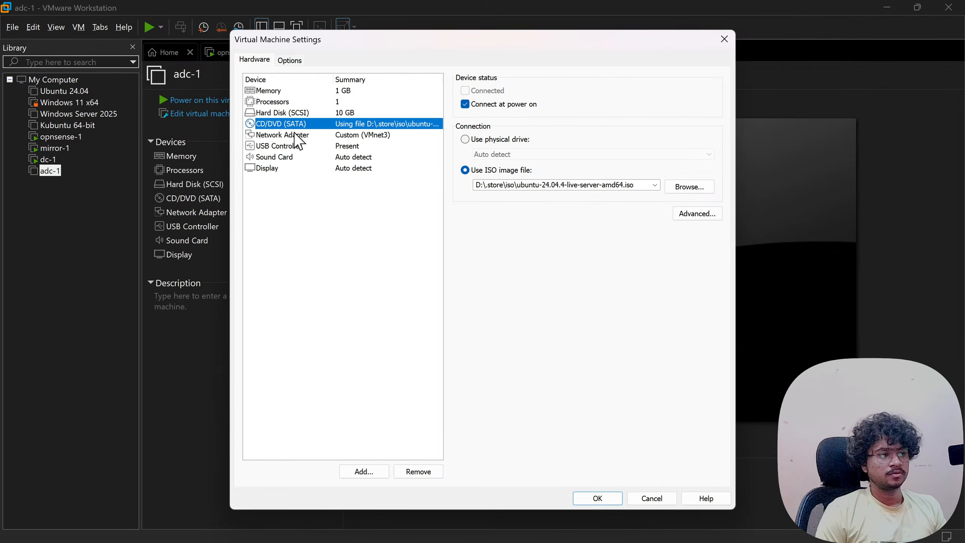
left_click(517, 105)
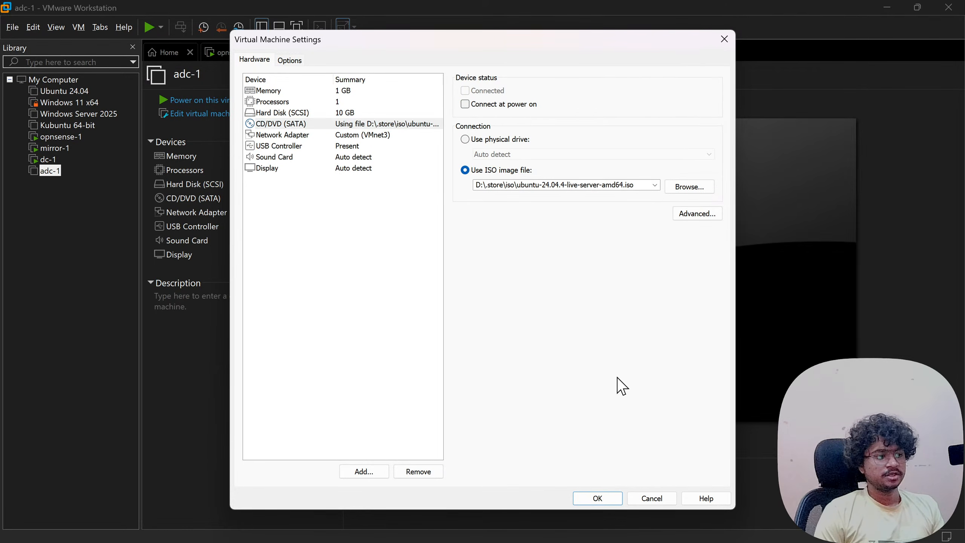
left_click(603, 497)
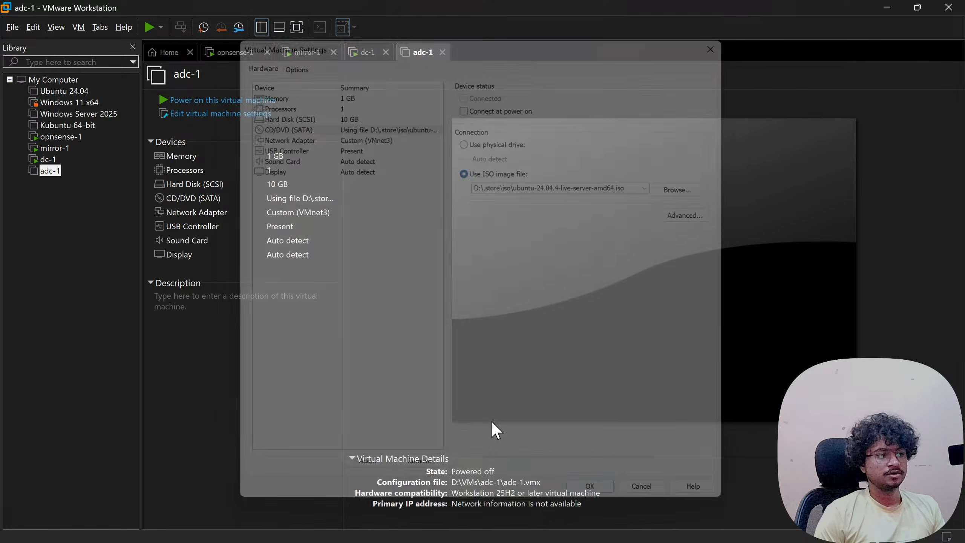
- Power on adc-1 from its summary page, then scroll up through the setup notes
left_click(228, 100)
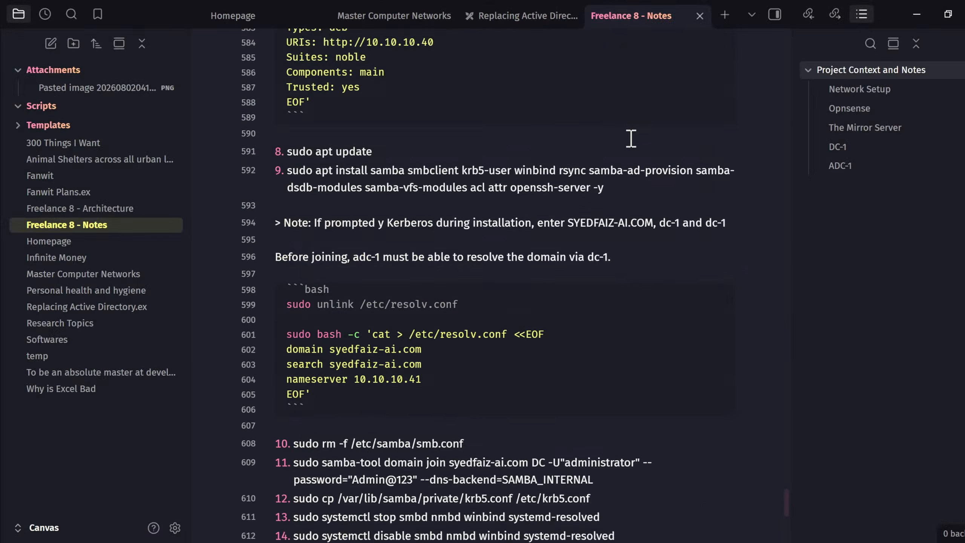
scroll(631, 139, "up", 8)
scroll(631, 138, "up", 4)
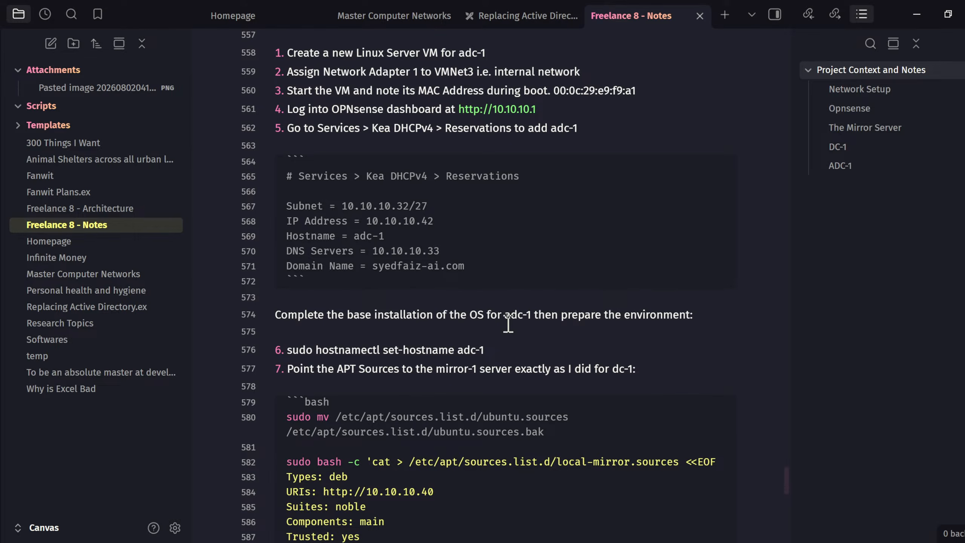
- Switch from the notes back to the adc-1 console in VMware Workstation
key("alt+Tab")
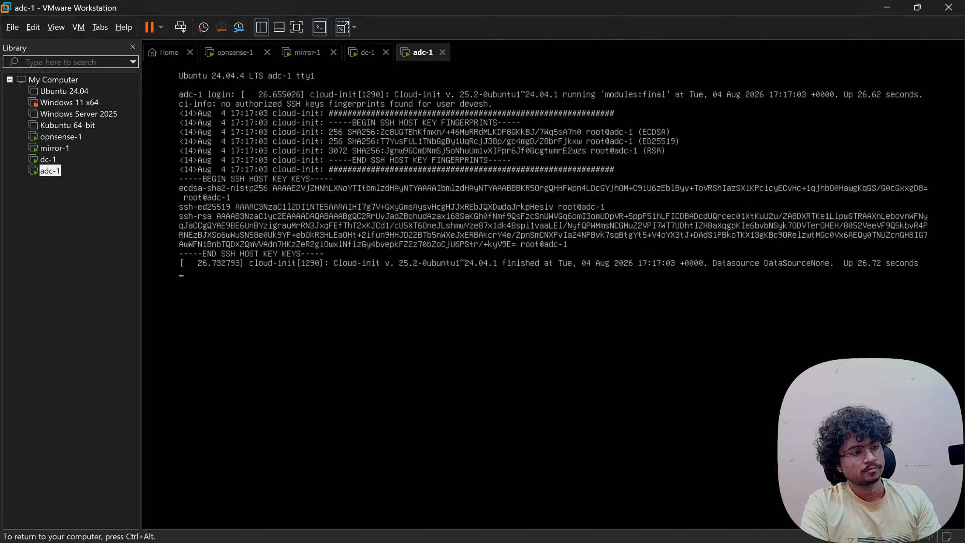
- Log in to the adc-1 console with the admin username and password, then release input
key("Return")
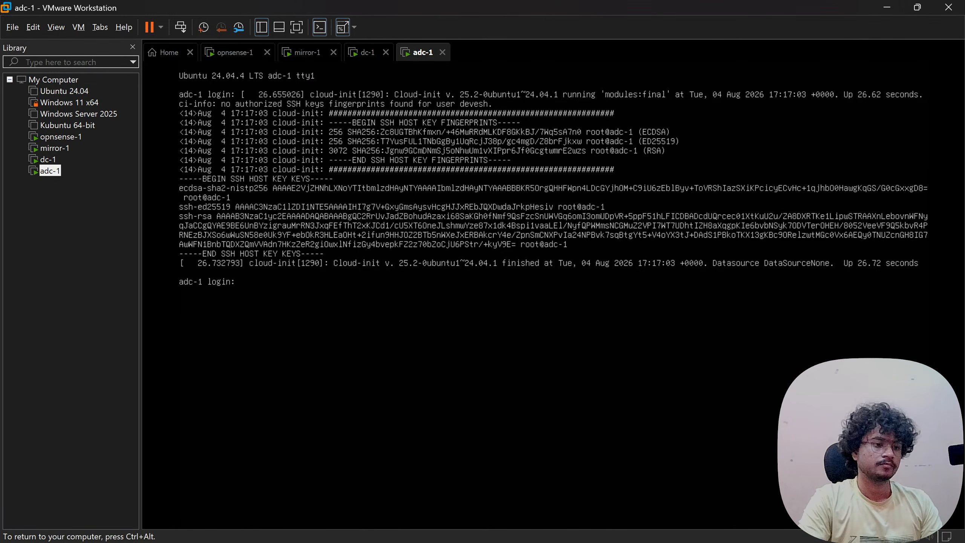
type("devesh")
key("Return")
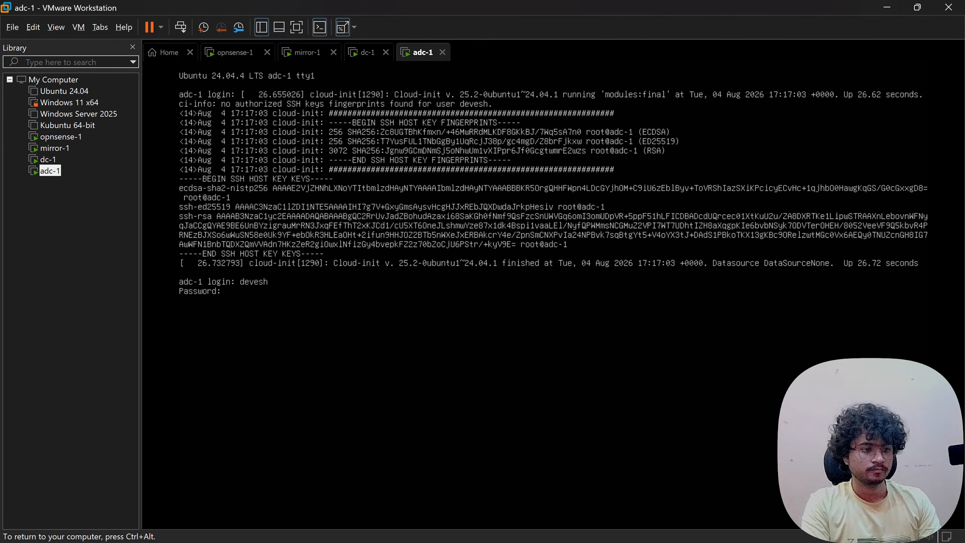
key("Return")
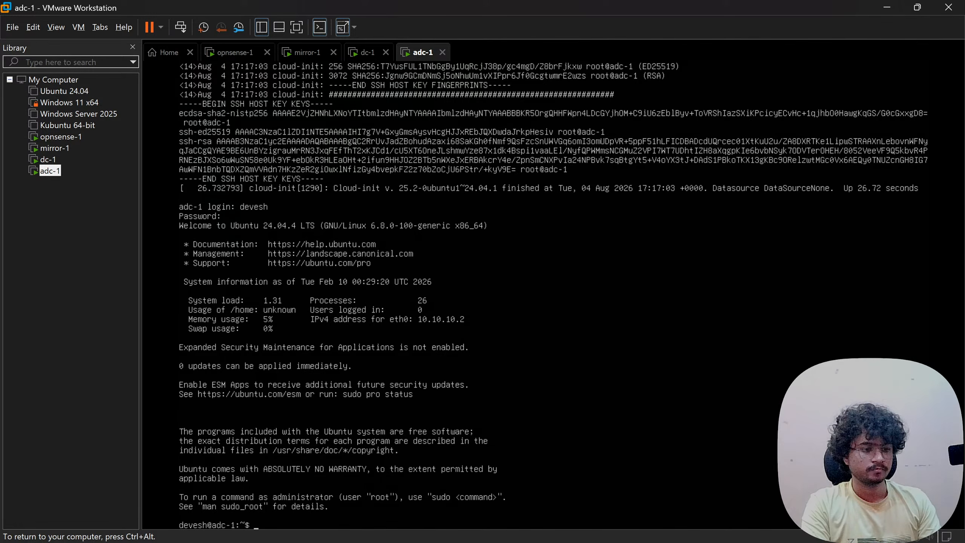
key("ctrl+alt")
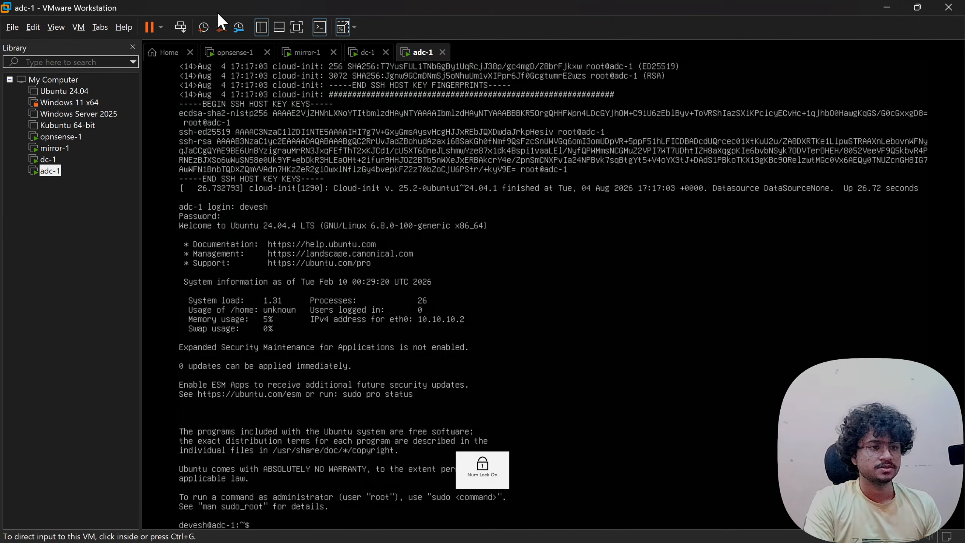
left_click(204, 28)
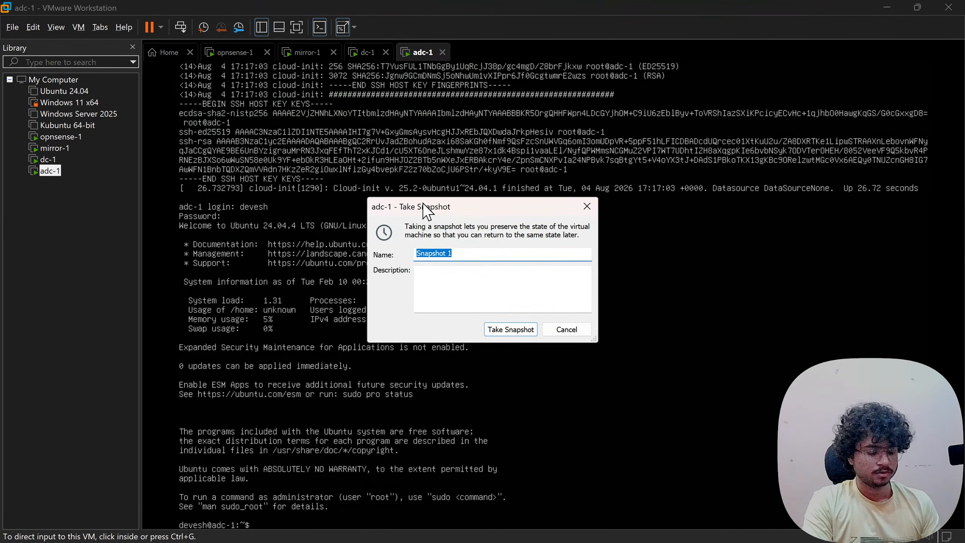
type("base")
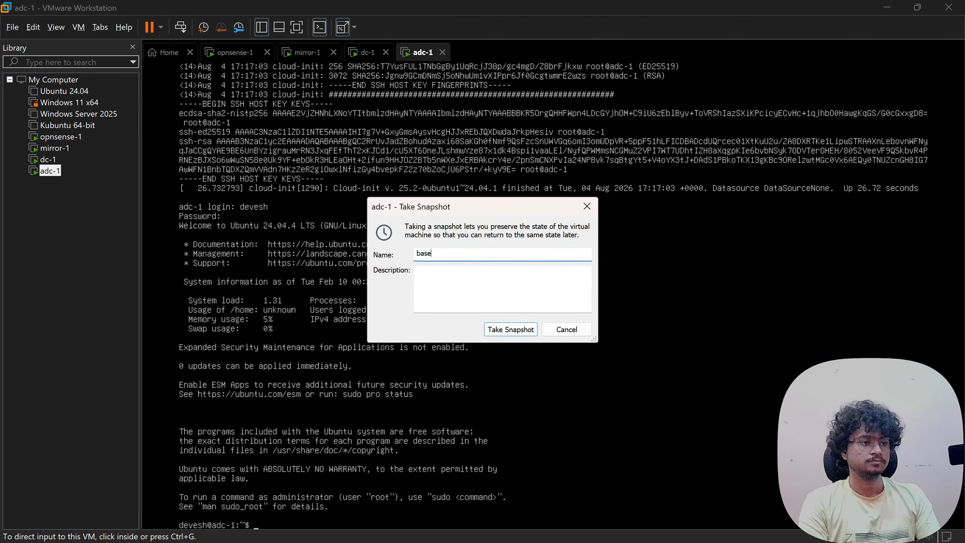
left_click(588, 208)
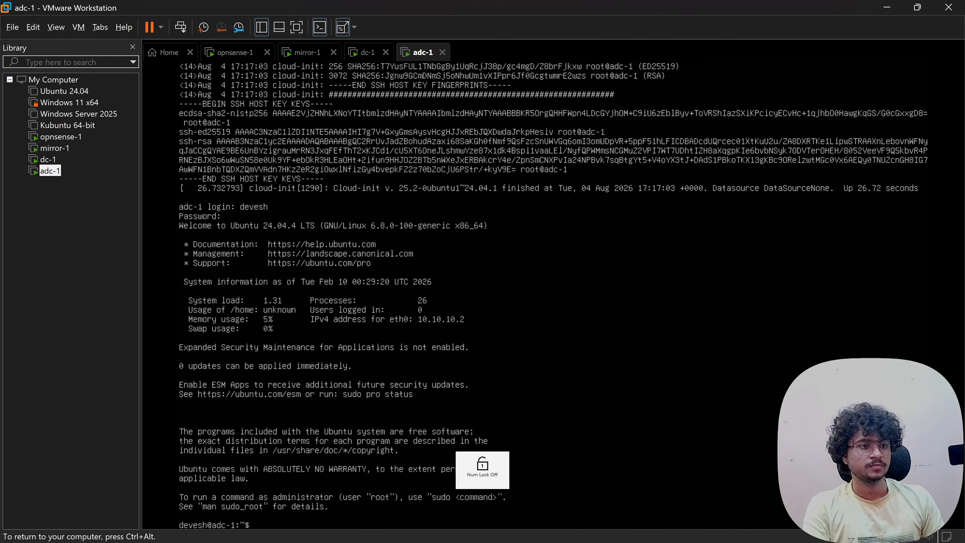
left_click(367, 55)
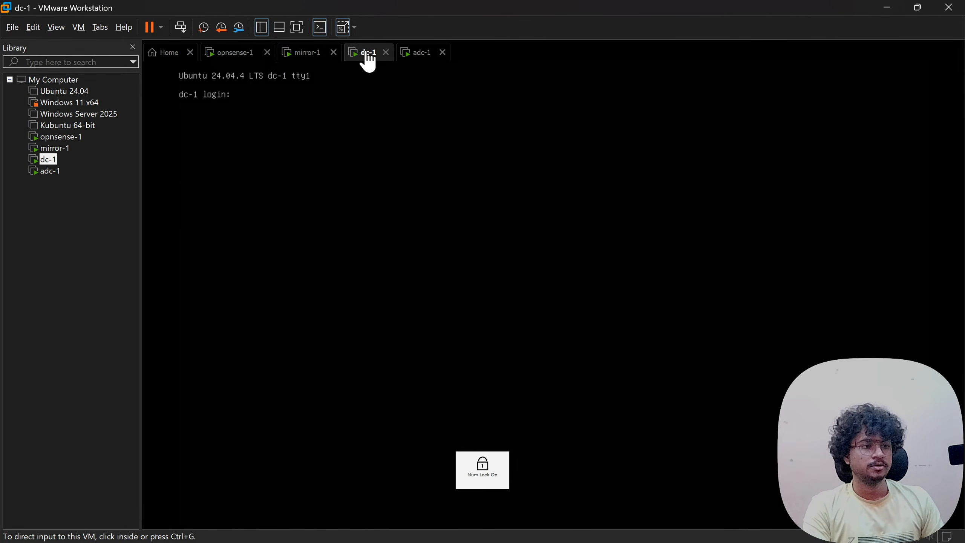
left_click(240, 28)
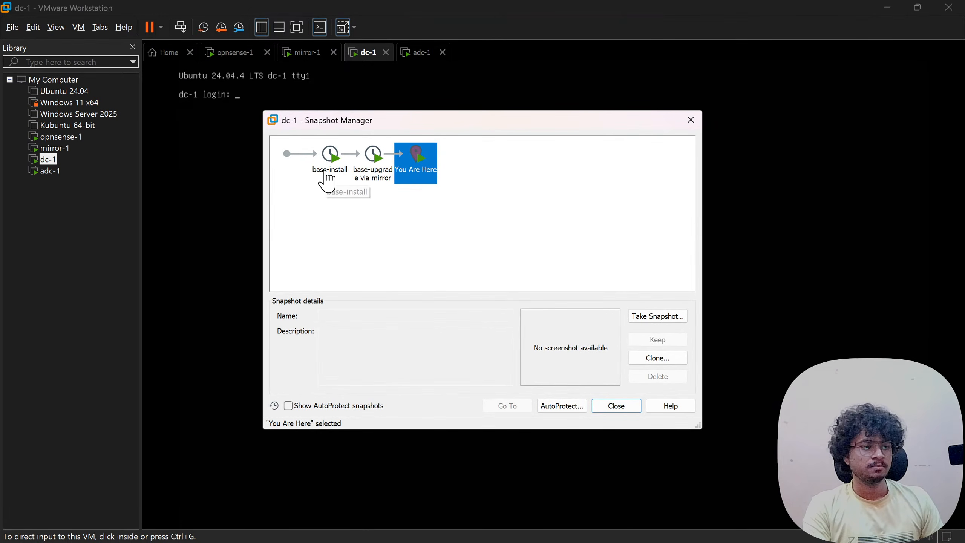
left_click(295, 169)
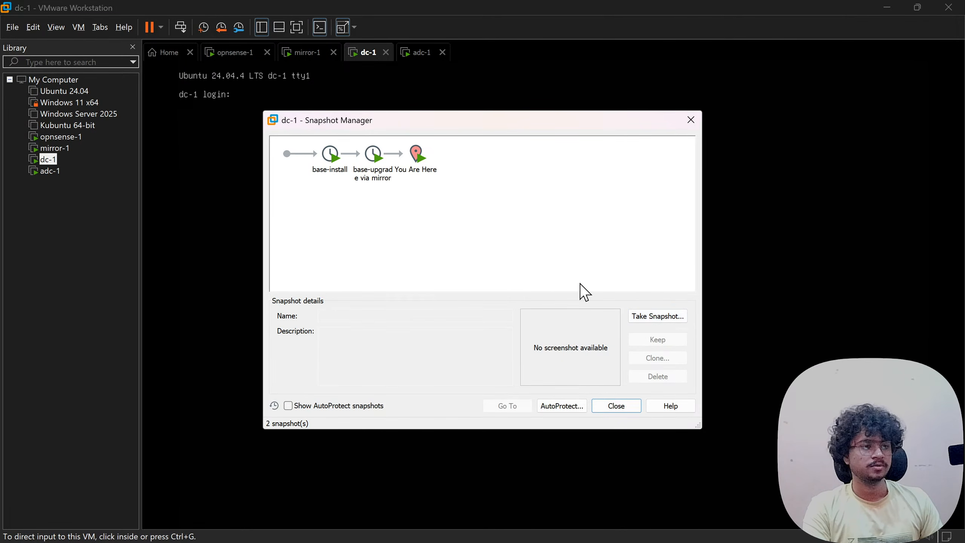
left_click(691, 126)
left_click(304, 53)
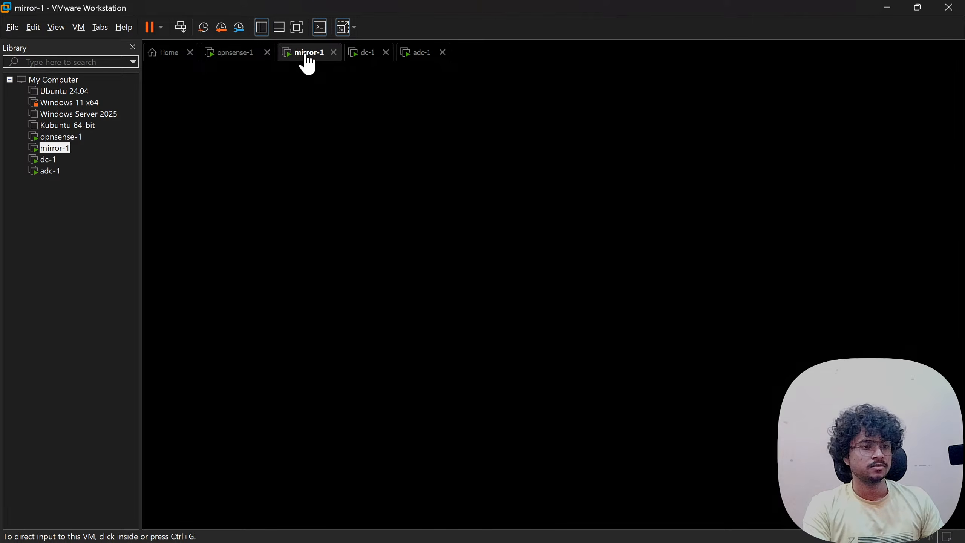
left_click(239, 33)
left_click(333, 173)
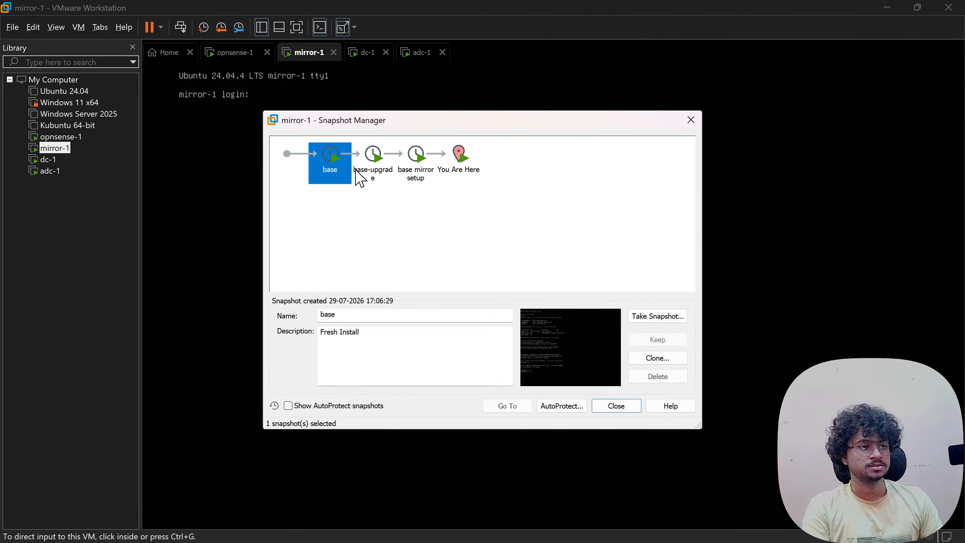
left_click(359, 177)
left_click(623, 409)
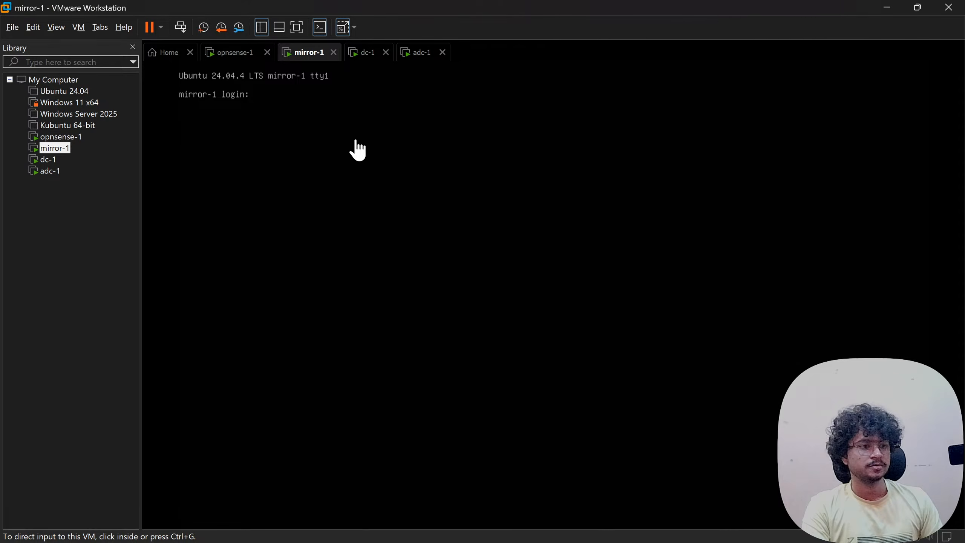
left_click(401, 56)
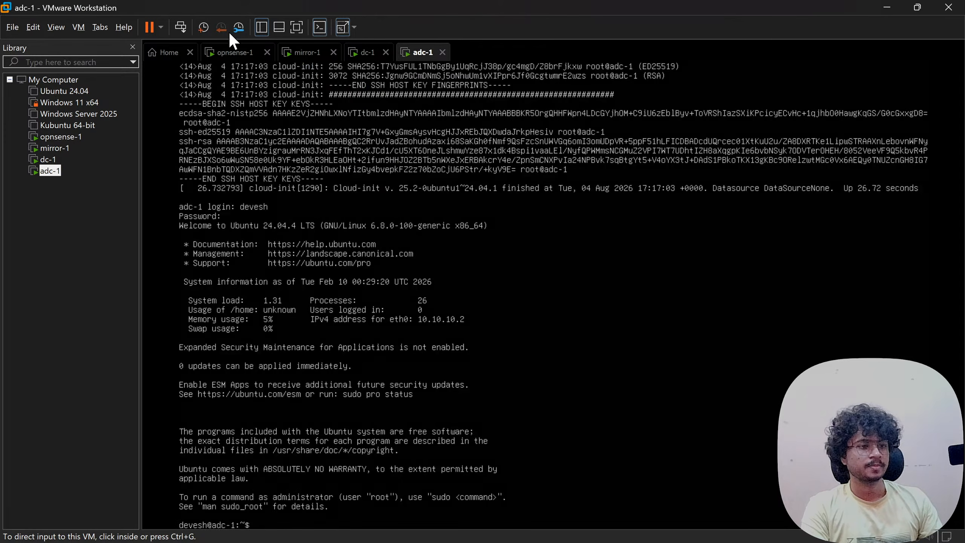
- Take a snapshot of adc-1 named base
left_click(204, 28)
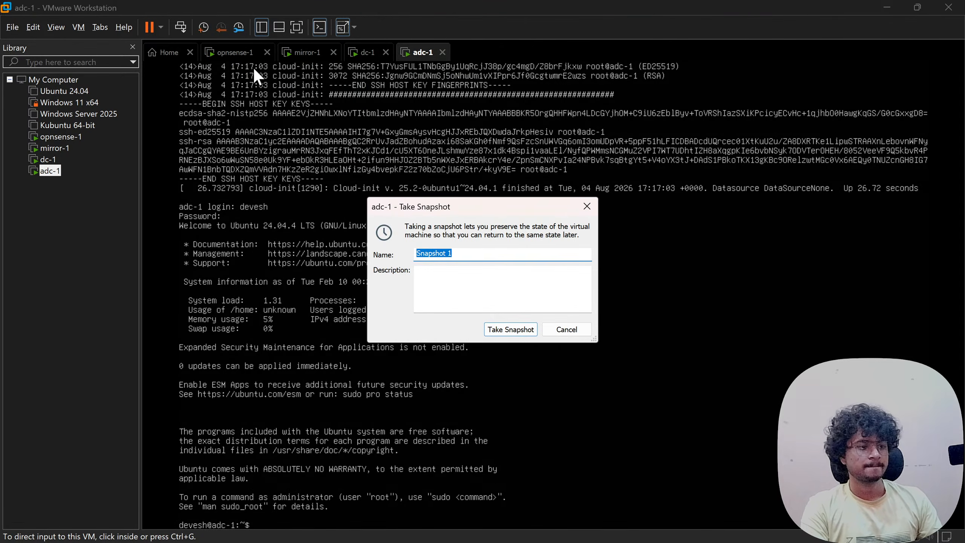
type("base")
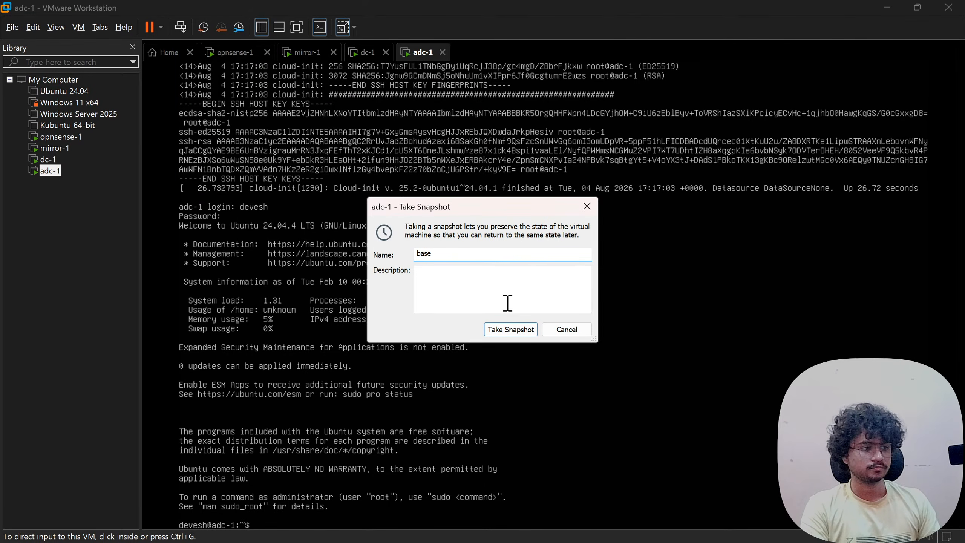
left_click(514, 332)
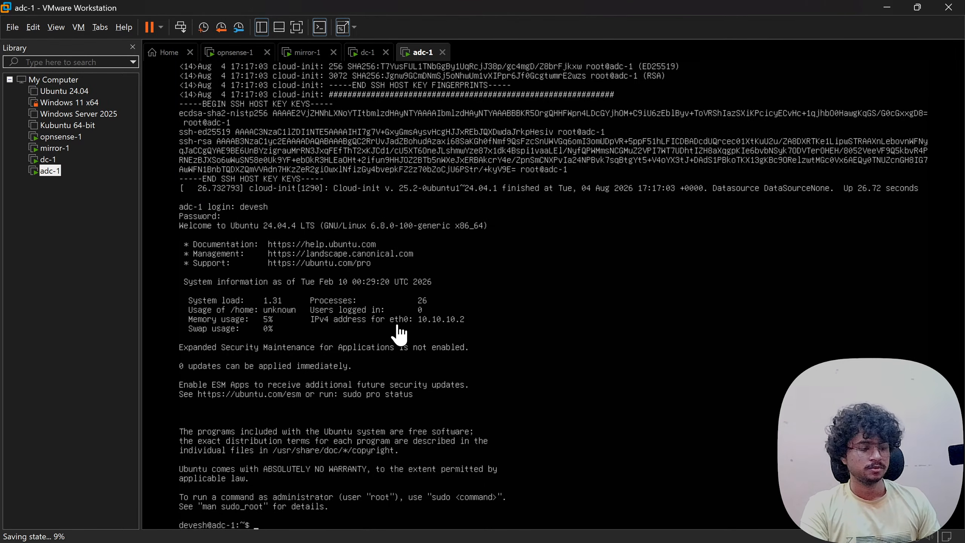
left_click(393, 356)
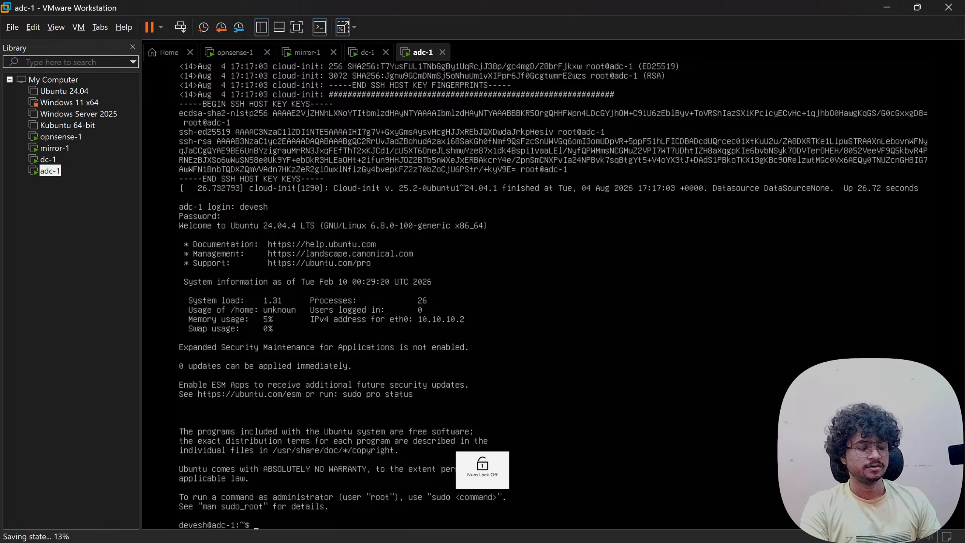
key("ctrl+alt")
- Confirm the base snapshot in Snapshot Manager, then switch over to the Gemini chat
left_click(239, 27)
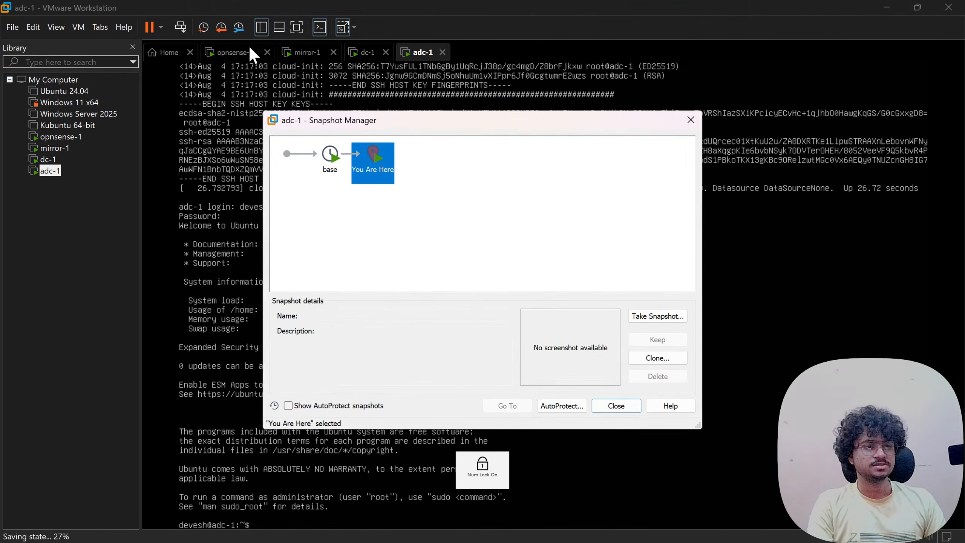
left_click(622, 410)
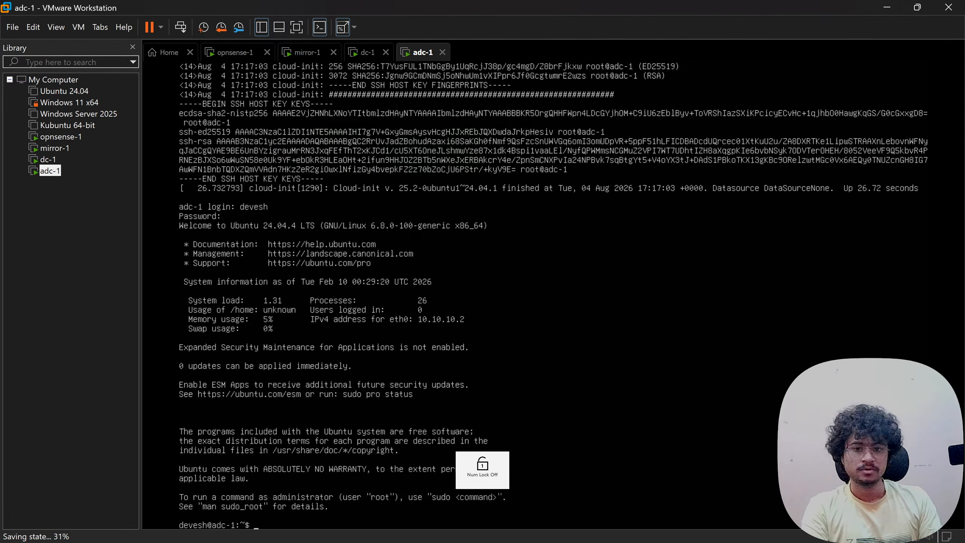
type("su")
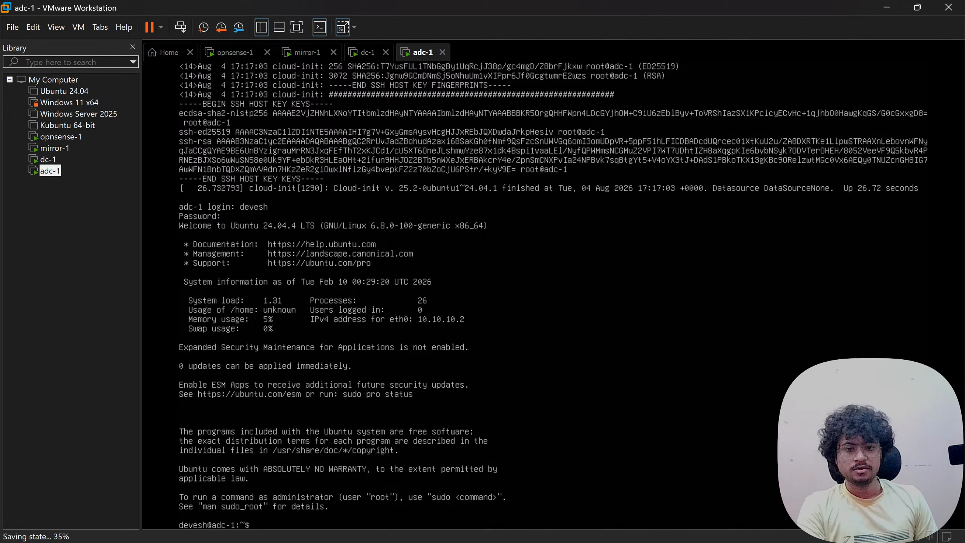
key("ctrl+alt")
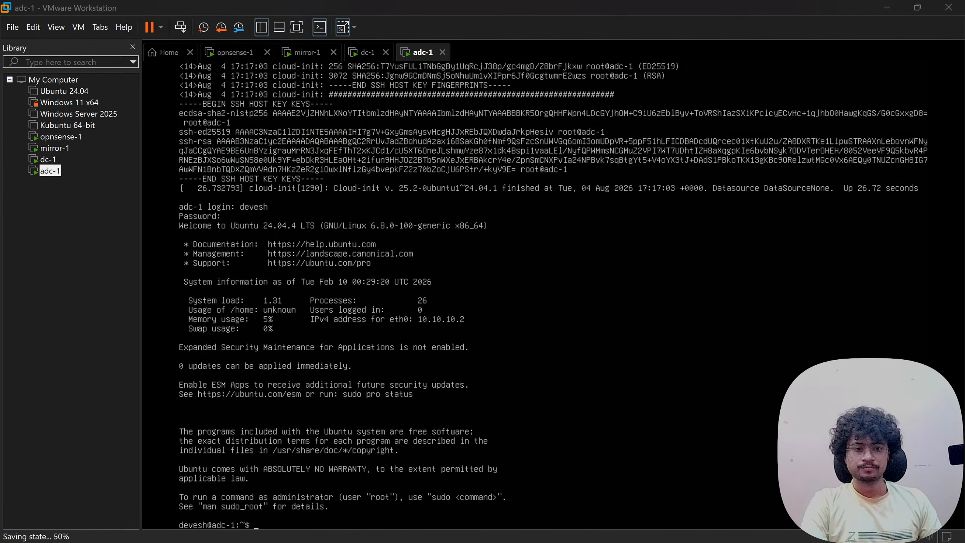
key("alt+Tab")
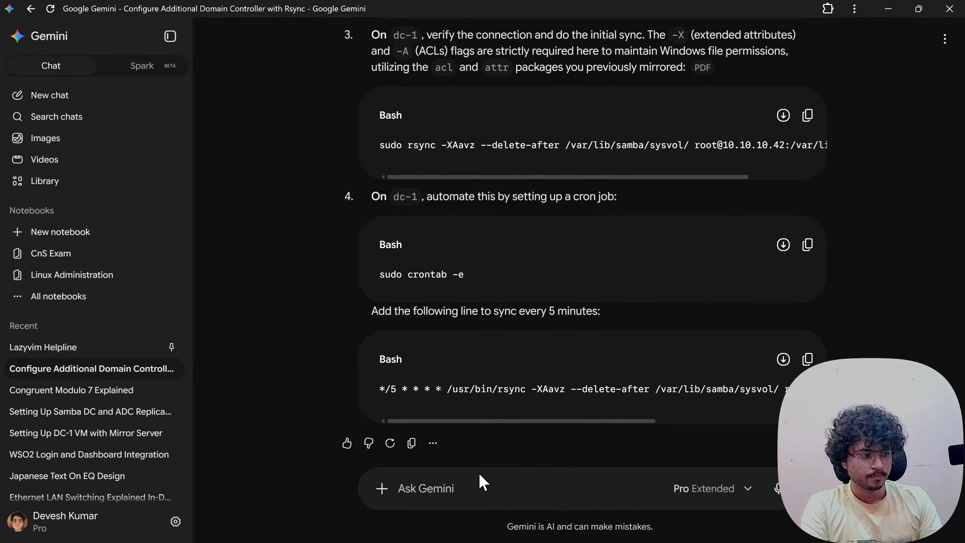
- Ask Gemini how to configure SSH on adc-1 like dc-1, noting its base installation is complete
type("help me co")
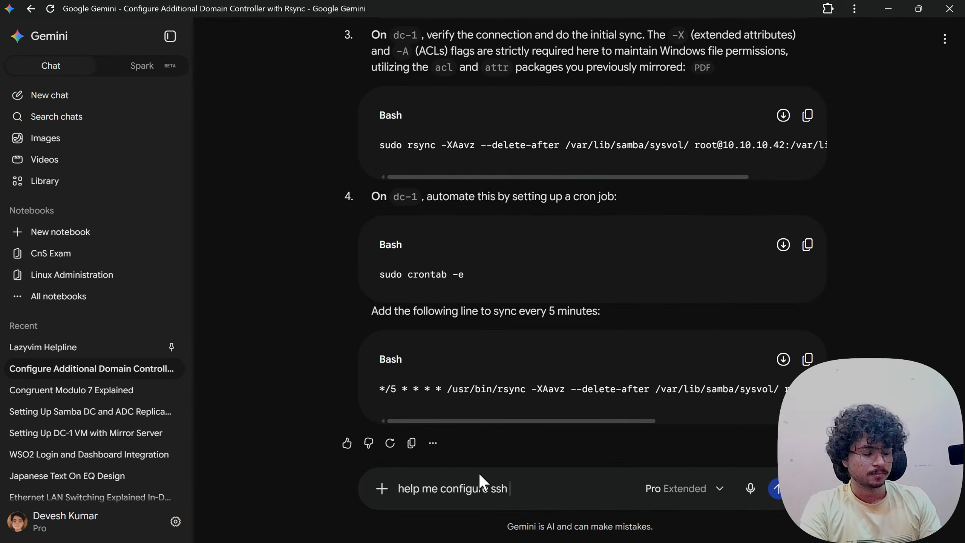
type("nfigure ssh the same ta")
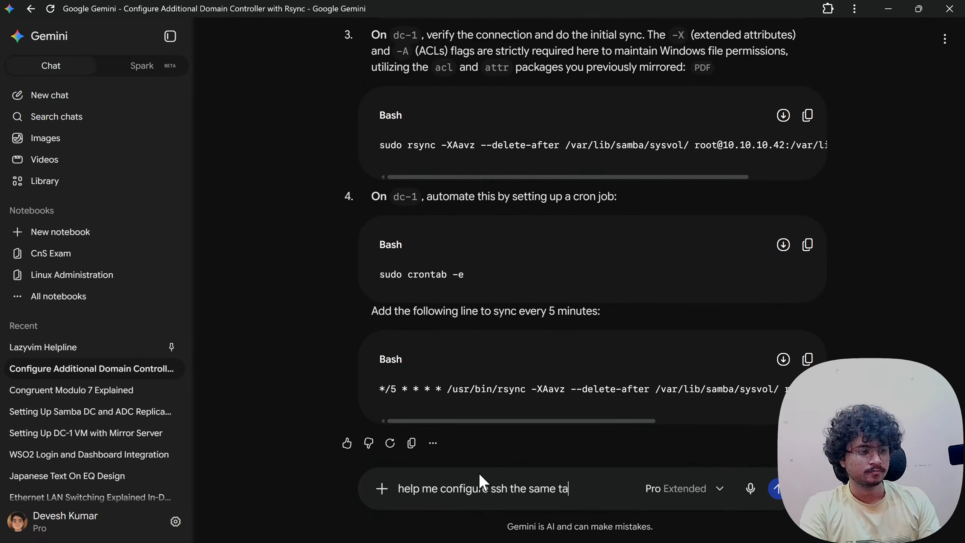
key("BackSpace")
type("wa")
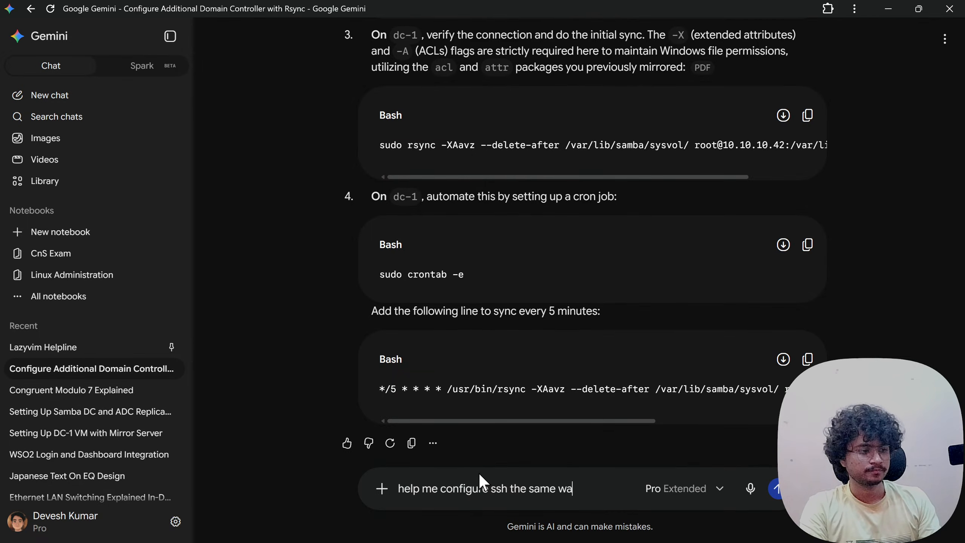
type("y I did for dc")
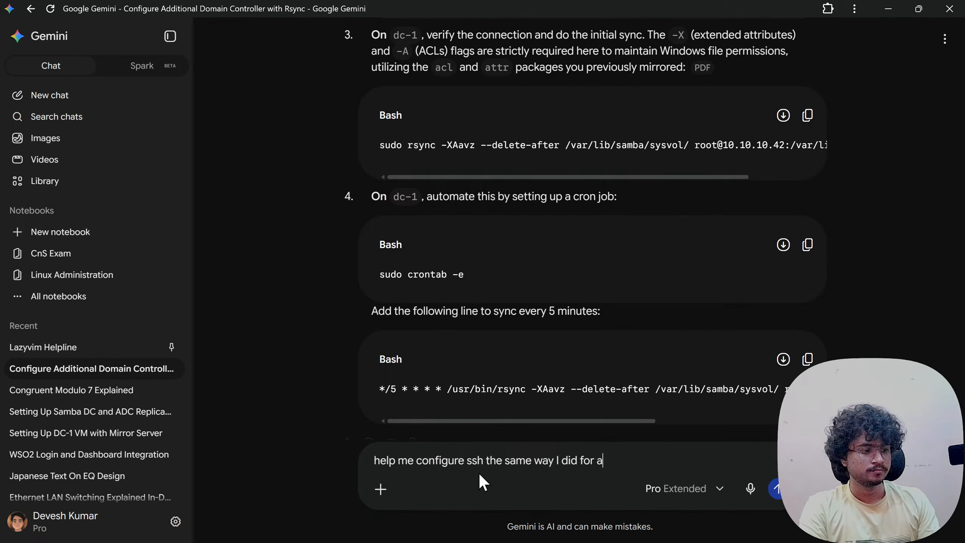
type("-1 so t")
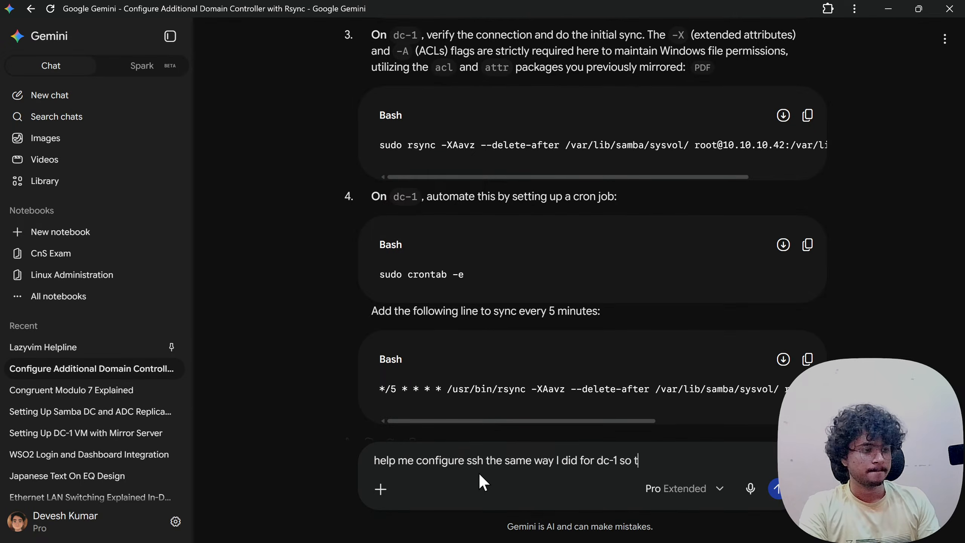
type("hat I can access its ")
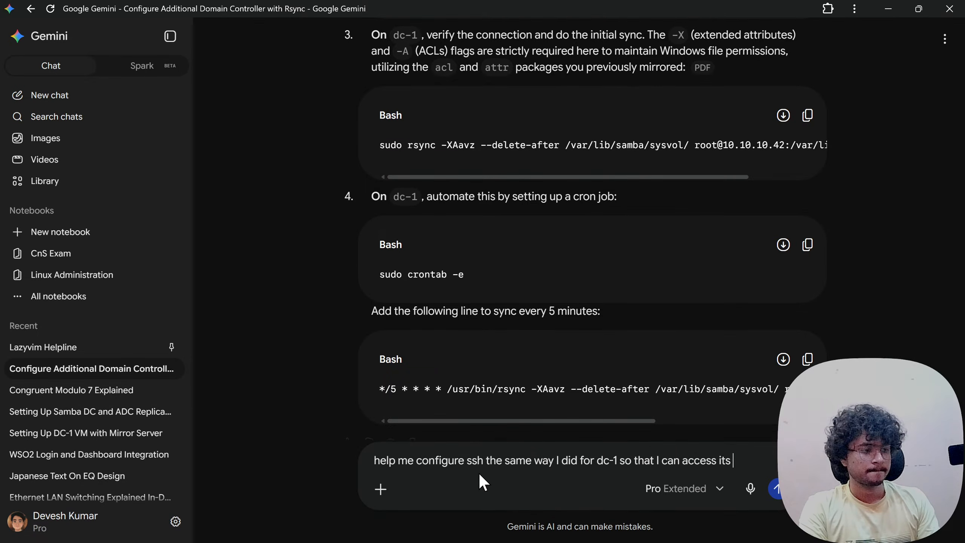
type("terminal f")
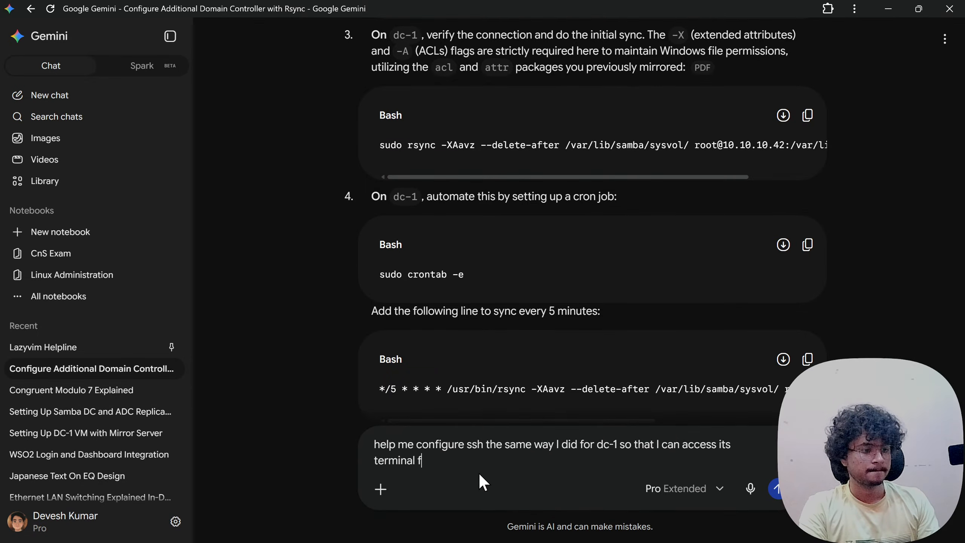
type("rom my host, its very co")
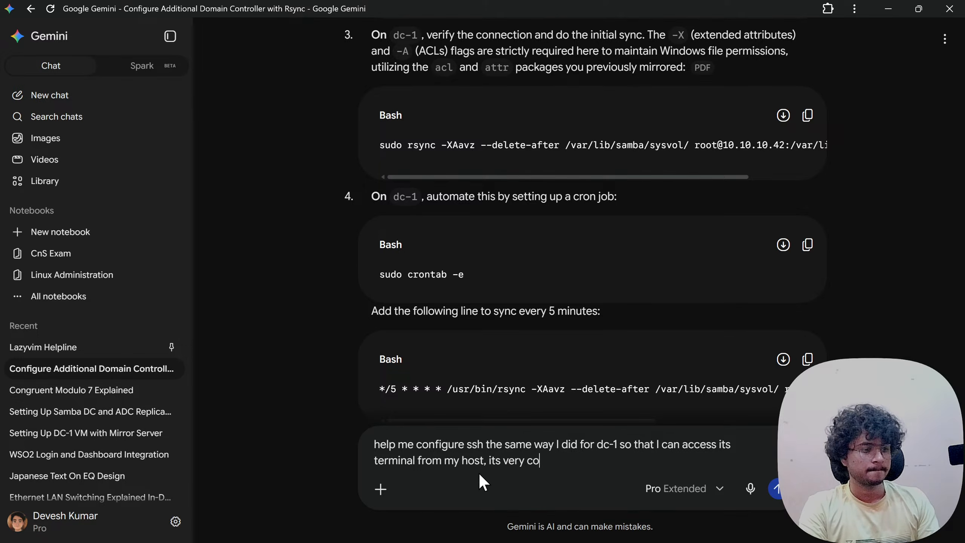
type("nvenient, and does ")
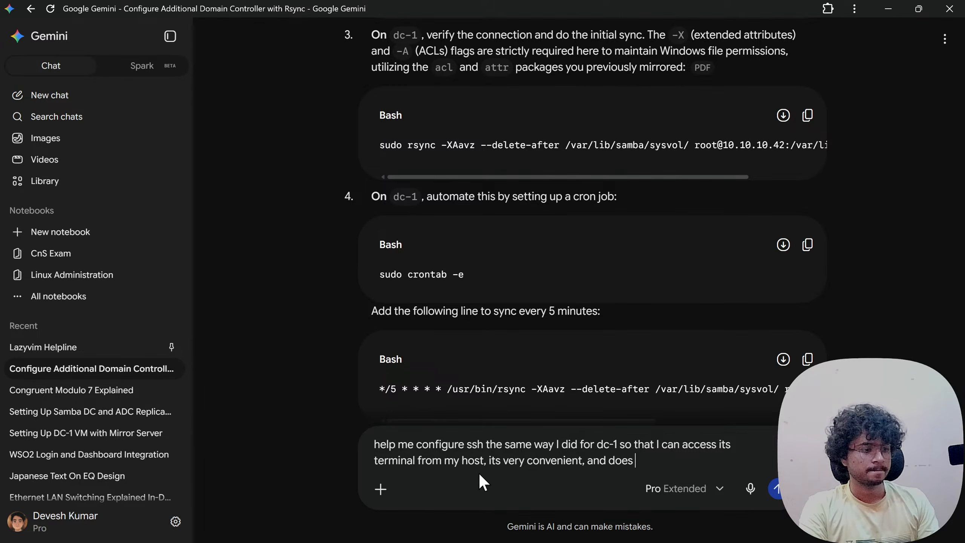
type("this change ")
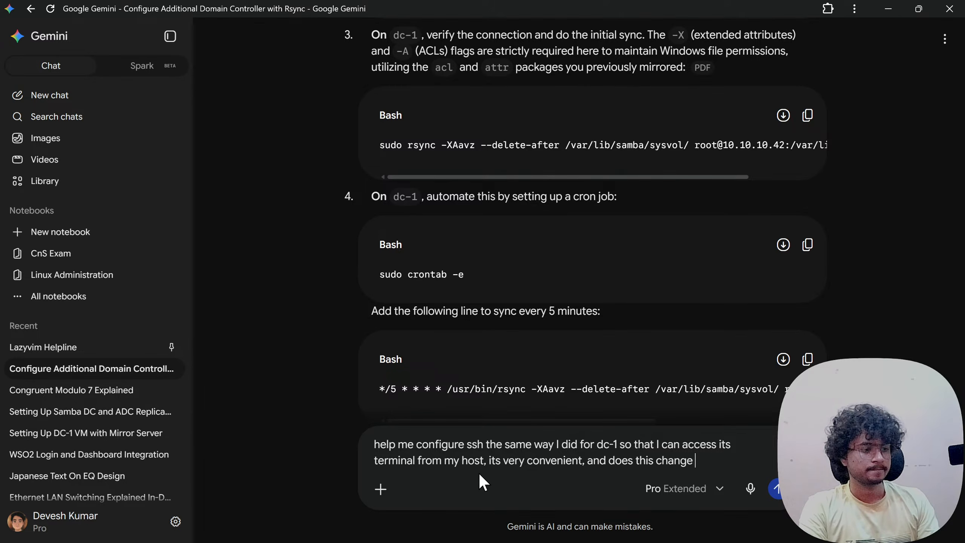
type("any of the abov")
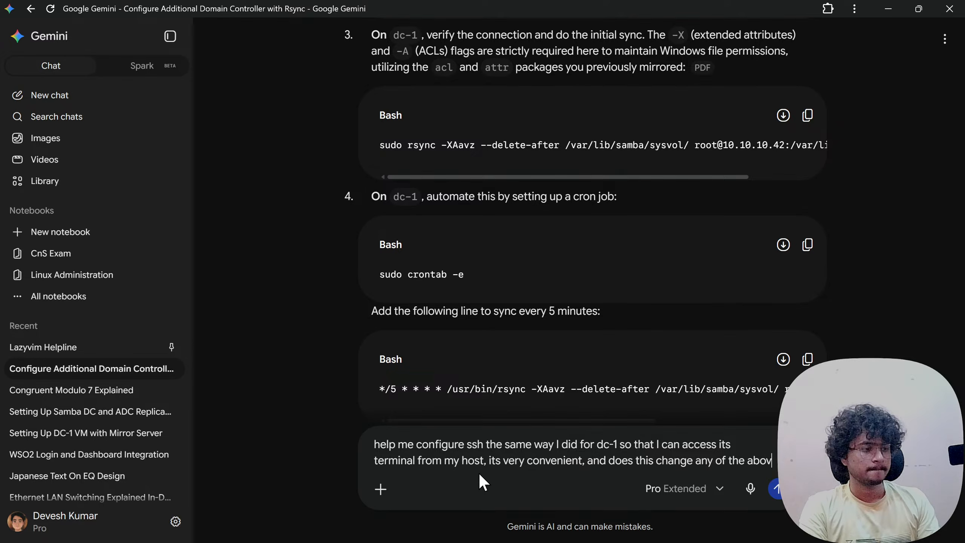
type("e steps? ")
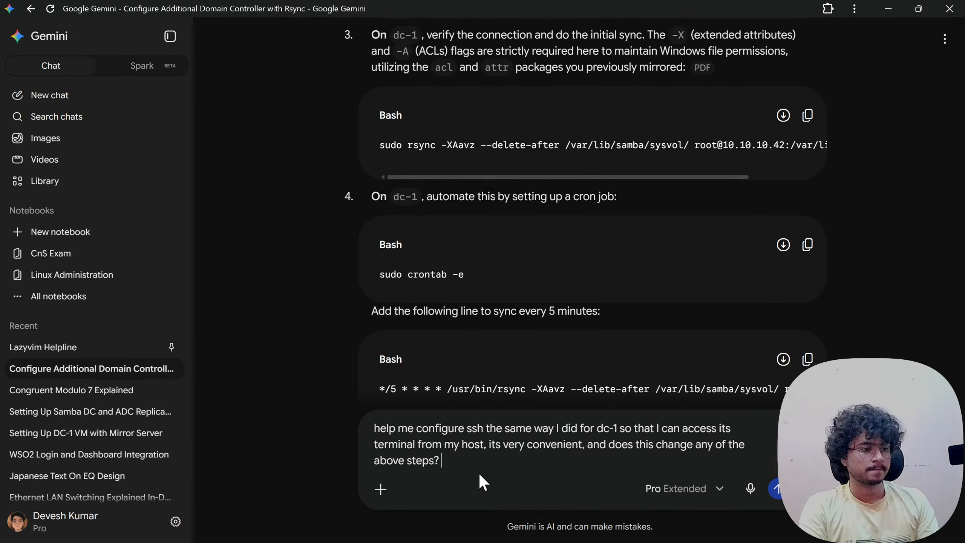
type("if yes then")
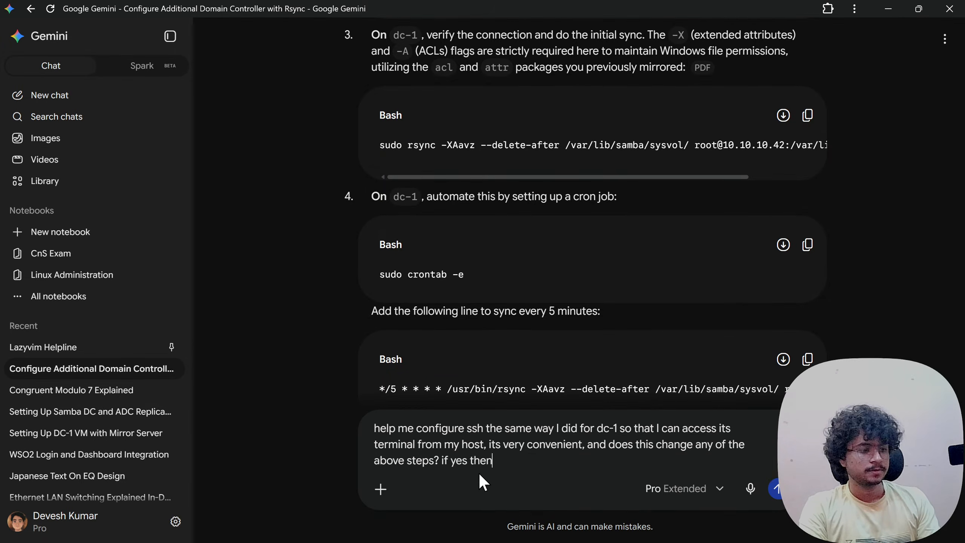
type(" update a")
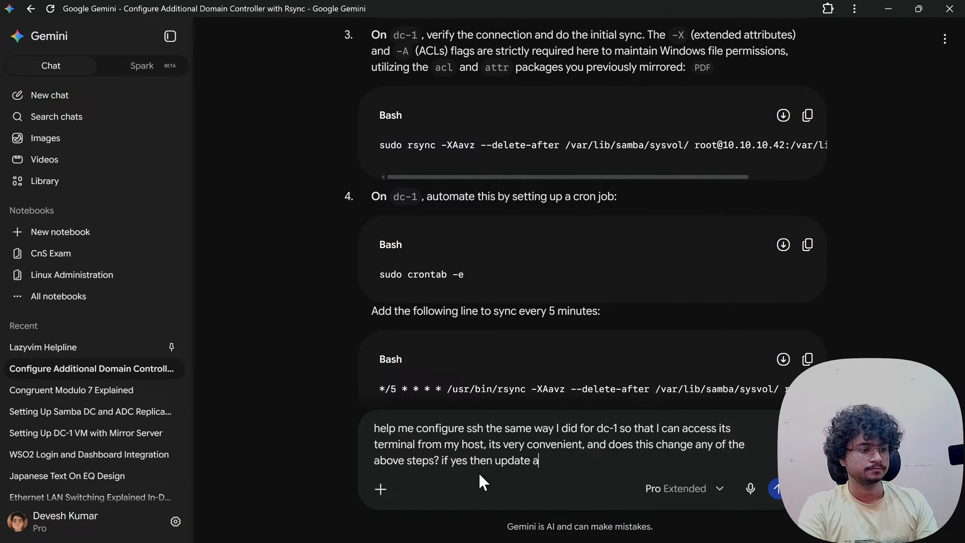
type("s well, ")
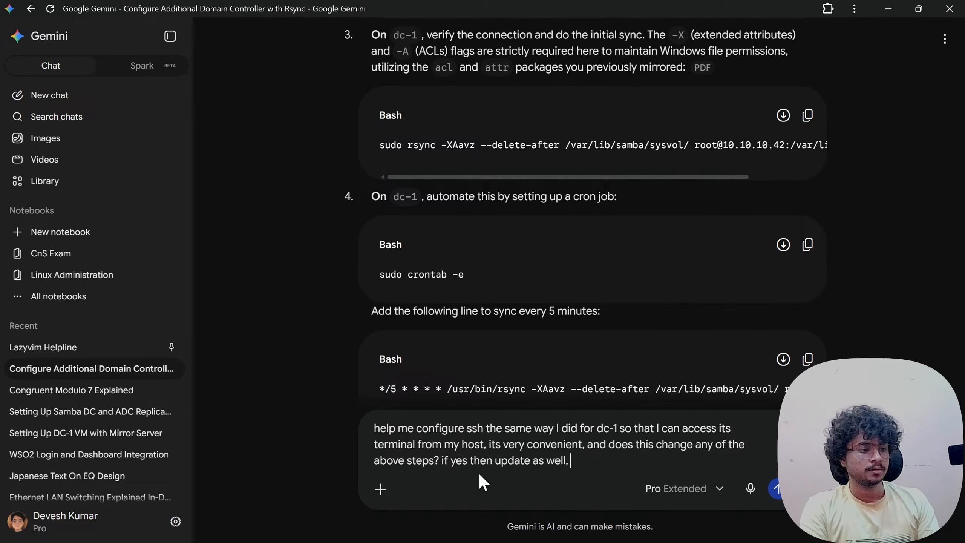
type("curren")
type("I amh")
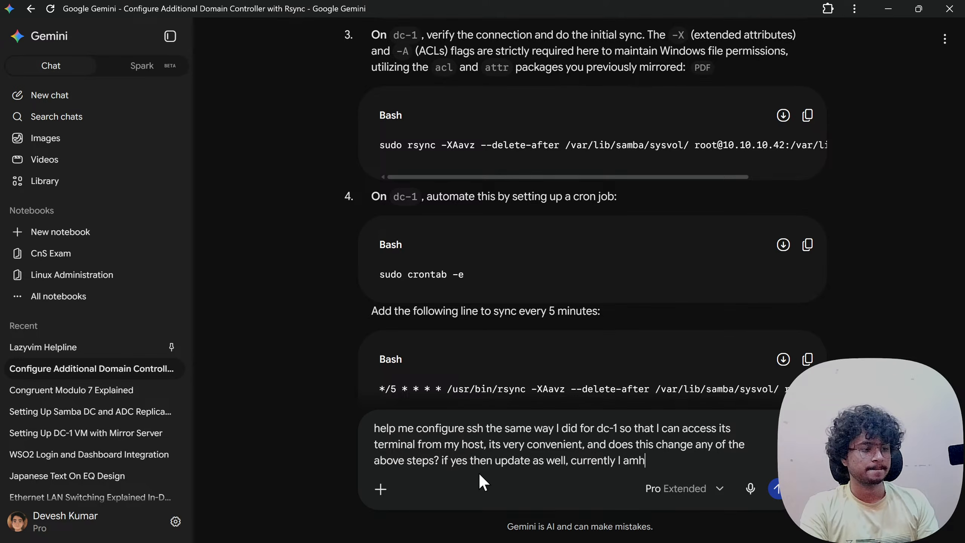
key("BackSpace")
key("BackSpace")
type("am at the step")
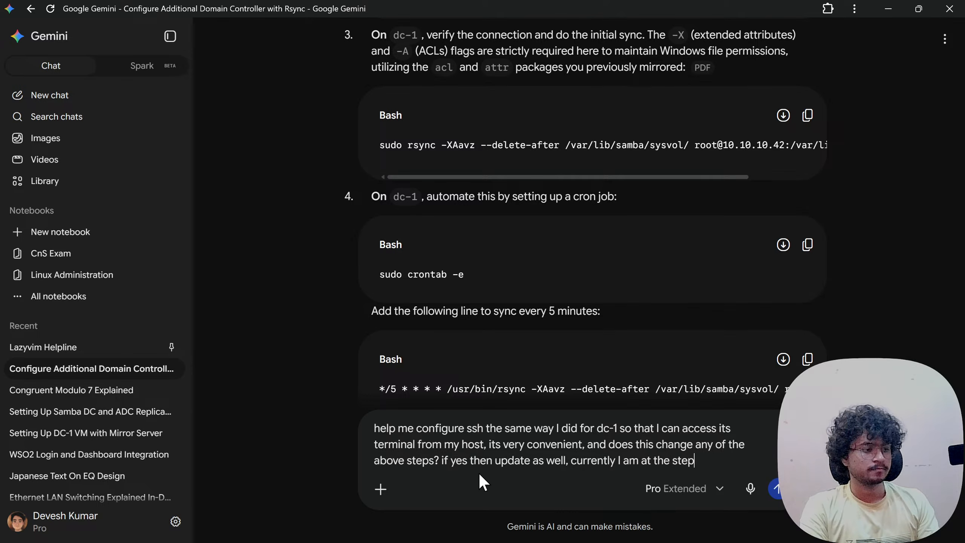
type(" where the")
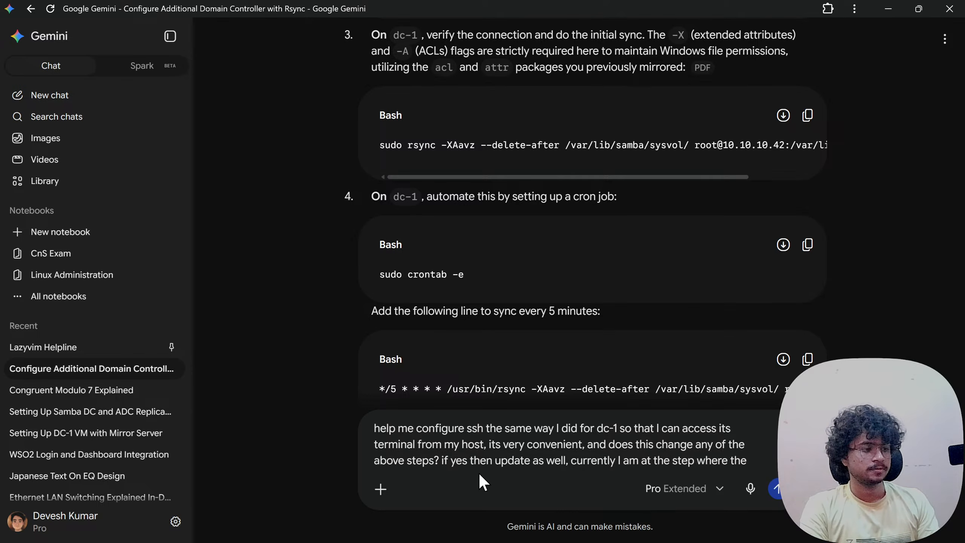
type(" base installat")
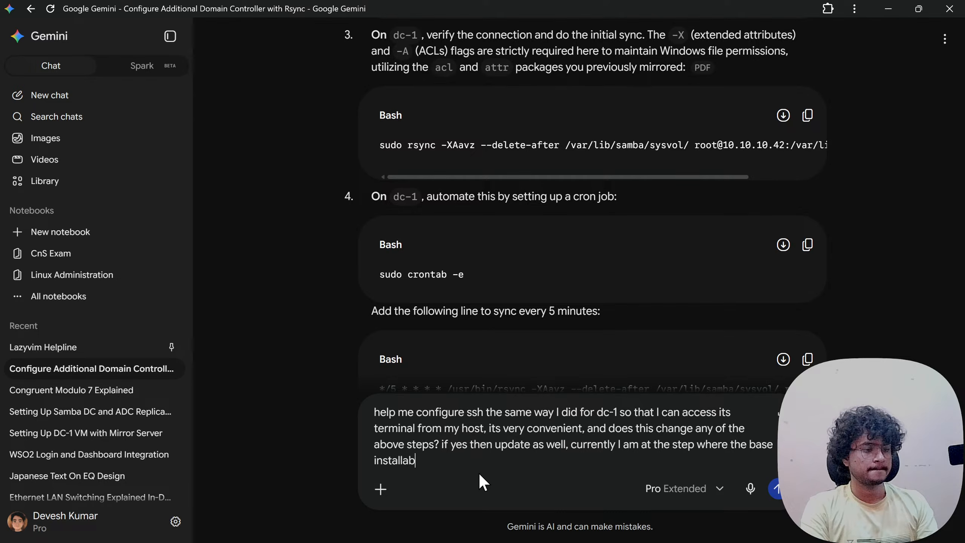
type("ion of ad")
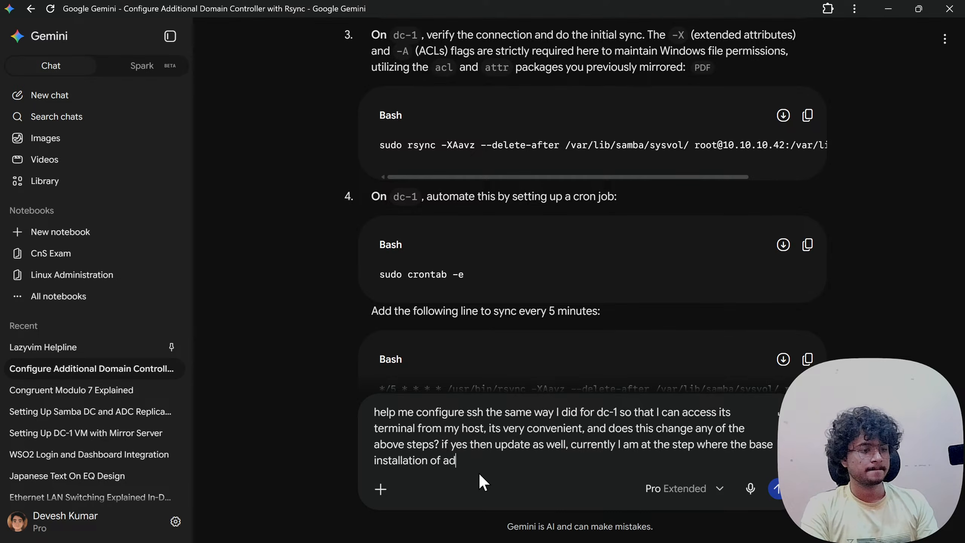
type("c-1 in")
key("BackSpace")
type("s completed.")
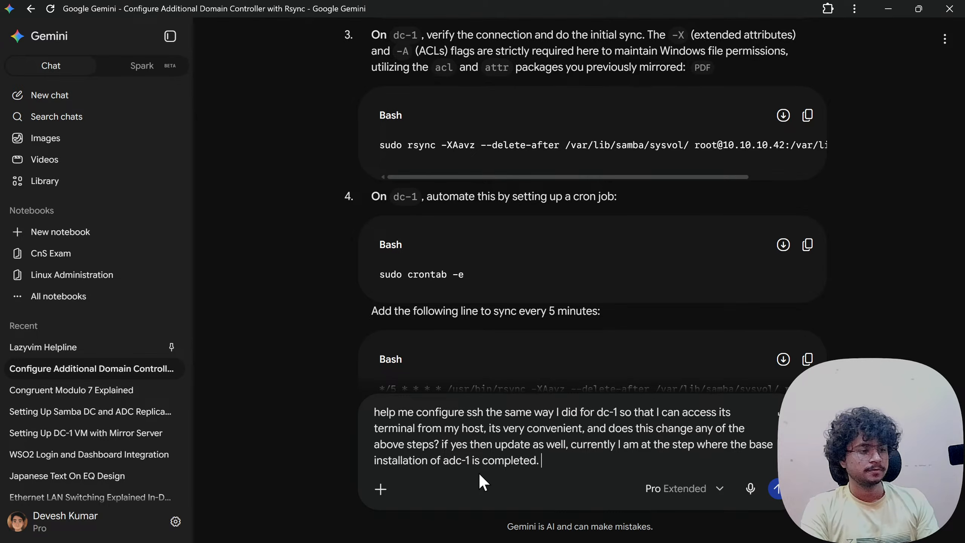
key("BackSpace")
key("BackSpace")
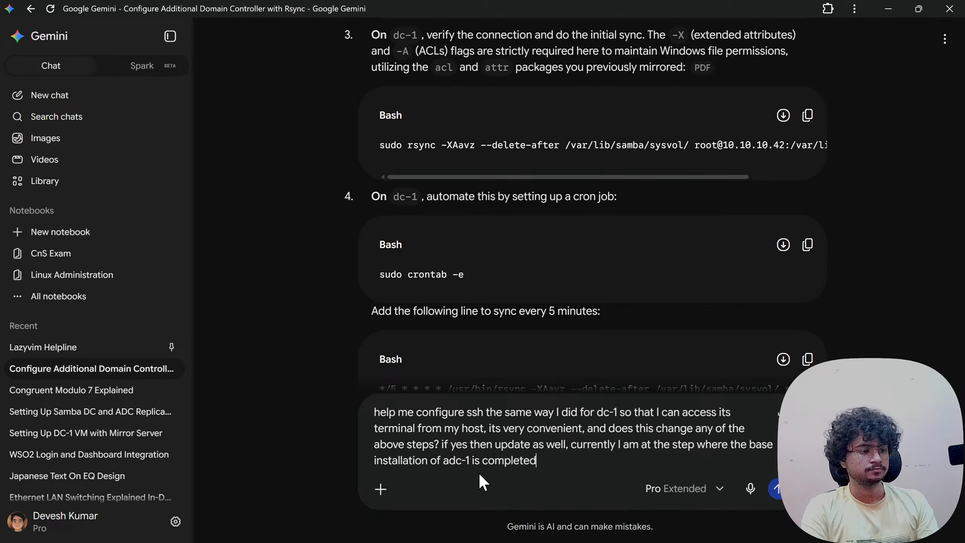
key("Return")
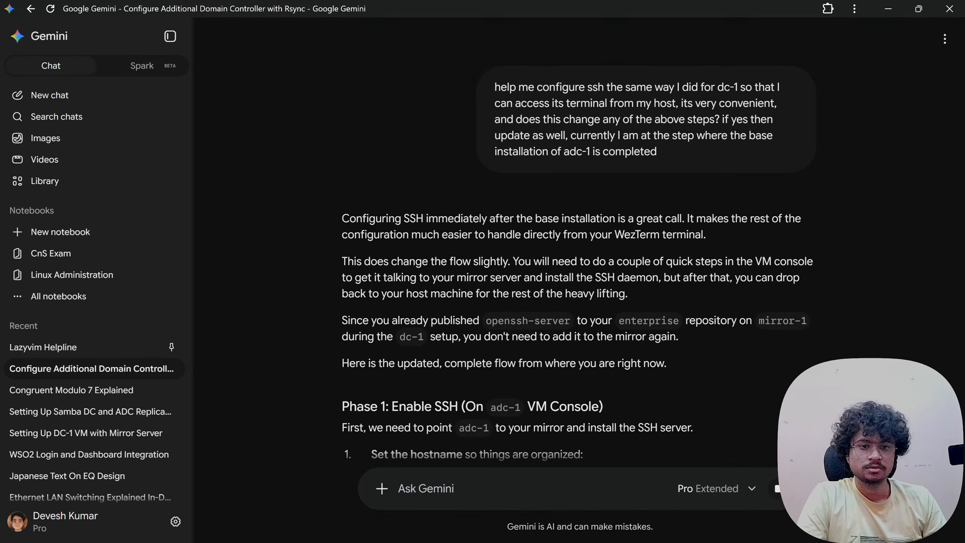
- Read Gemini's updated Phase 1: hostname adc-1, the 10.10.10.40 apt mirror, and openssh-server
scroll(725, 145, "down", 2)
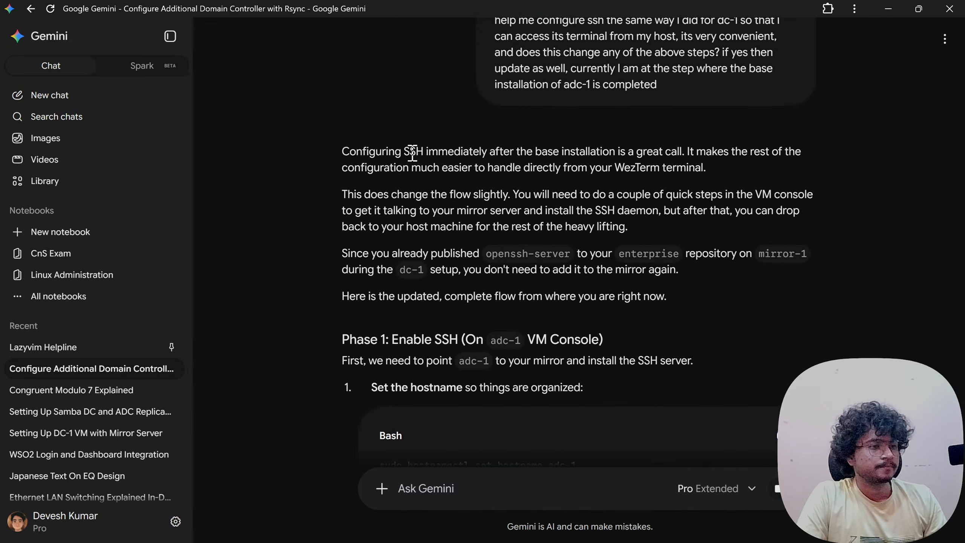
left_click_drag(686, 152, 617, 173)
left_click(616, 173)
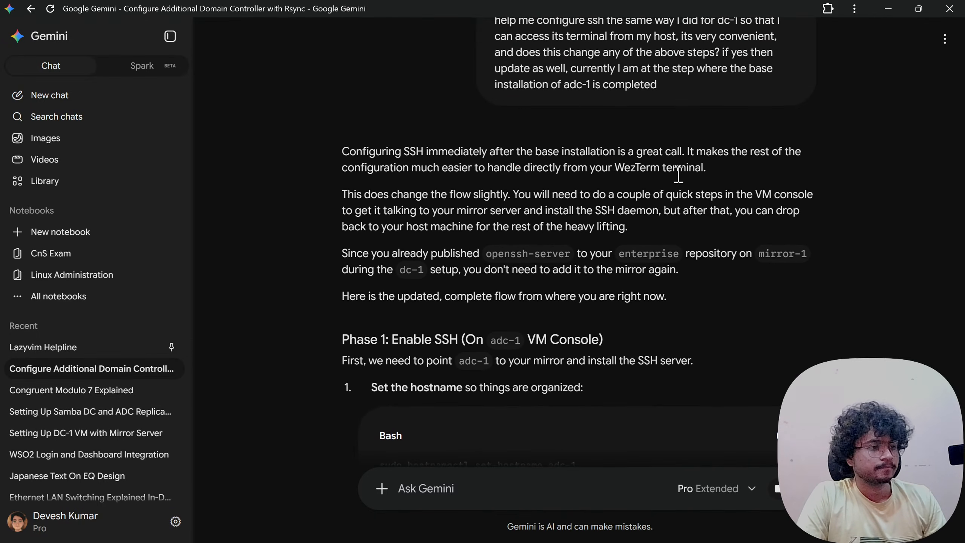
left_click_drag(342, 194, 581, 199)
left_click(668, 198)
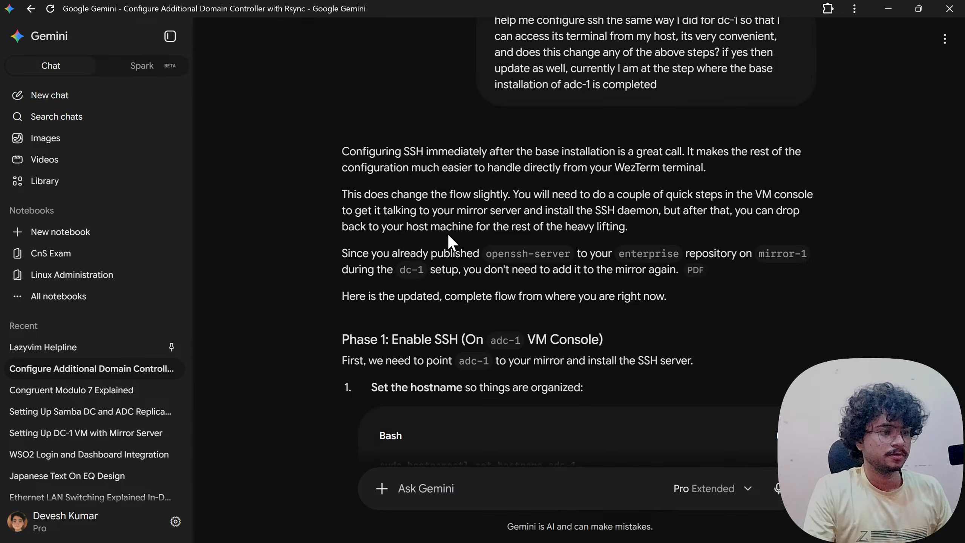
scroll(463, 243, "down", 1)
scroll(462, 244, "down", 5)
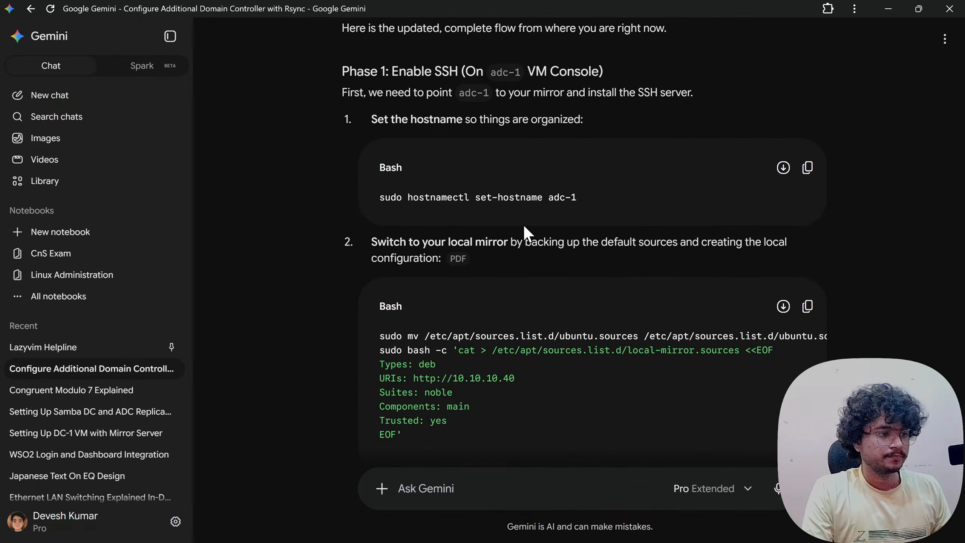
scroll(516, 232, "down", 3)
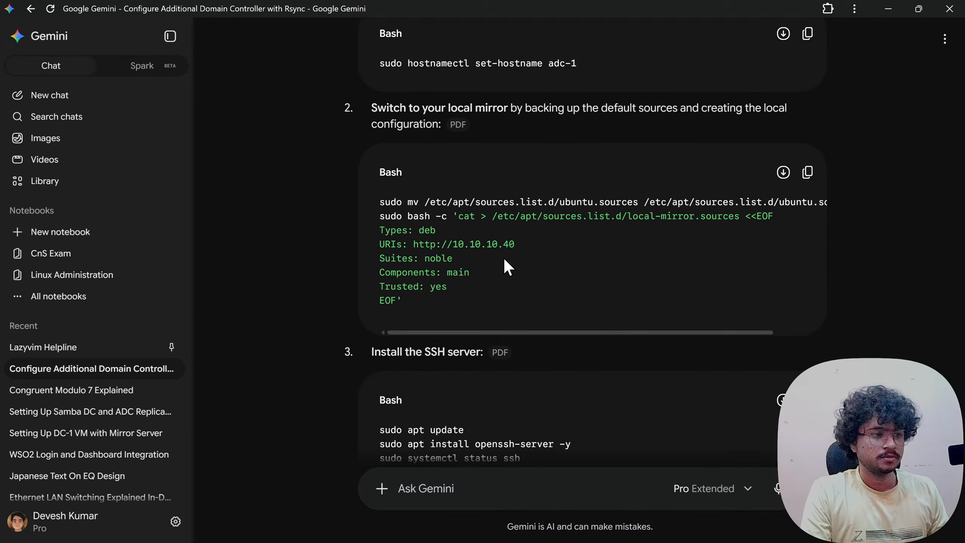
scroll(461, 268, "up", 3)
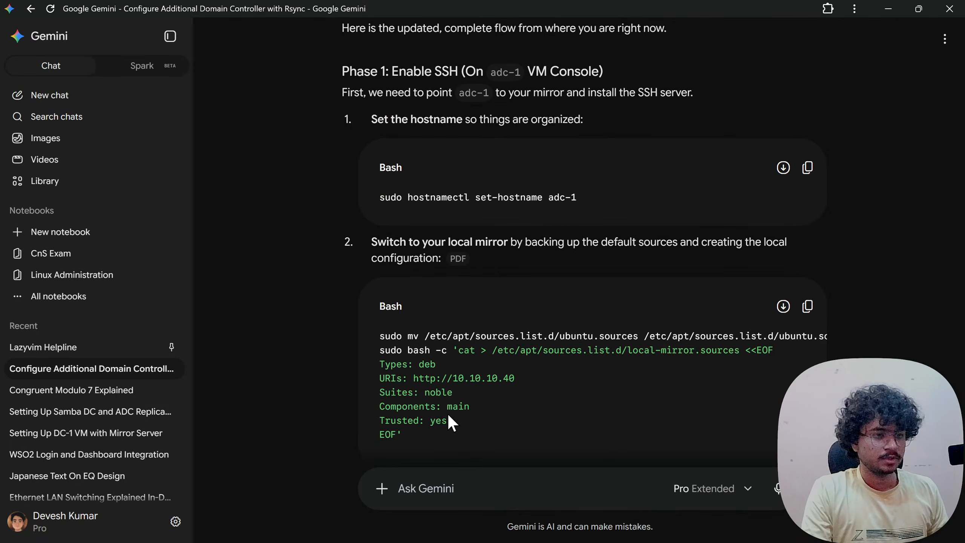
left_click(447, 413)
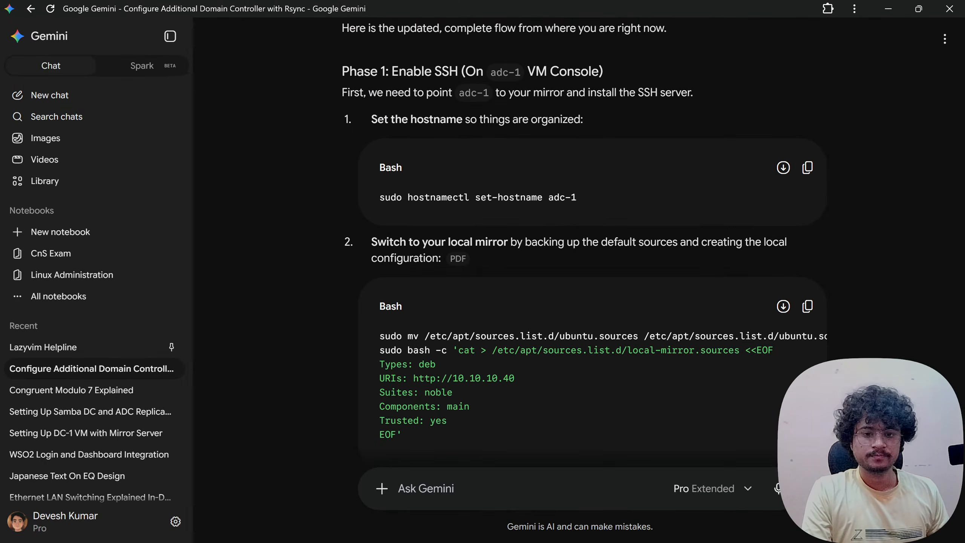
- Run sudo hostnamectl set-hostname adc-1 in the VM console and confirm with the sudo password
key("alt+Tab")
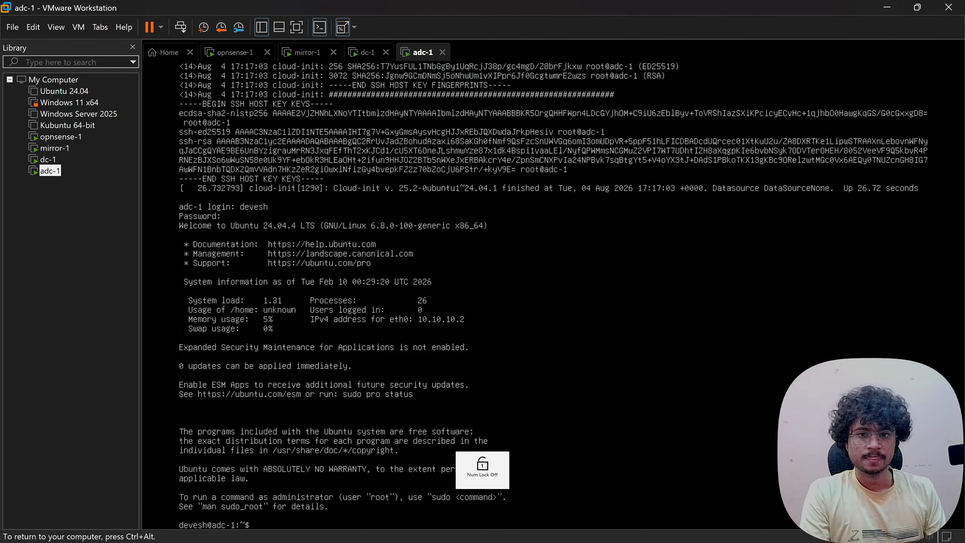
key("ctrl+alt")
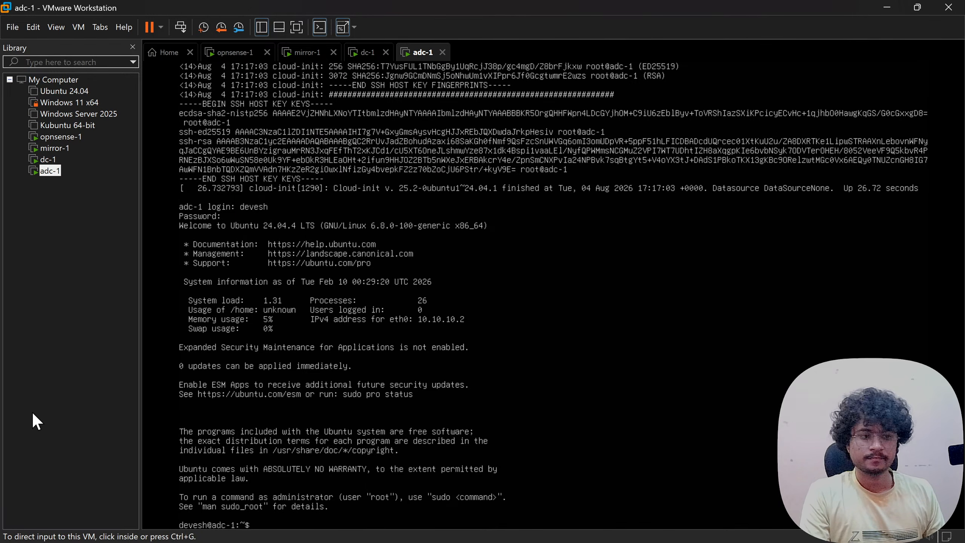
key("ctrl+g")
type("sudo")
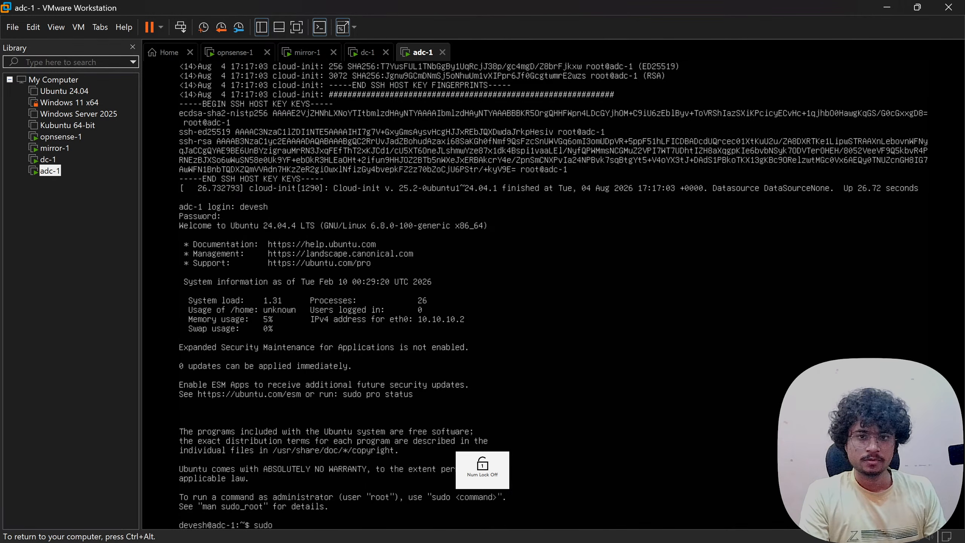
type(" hostnamec")
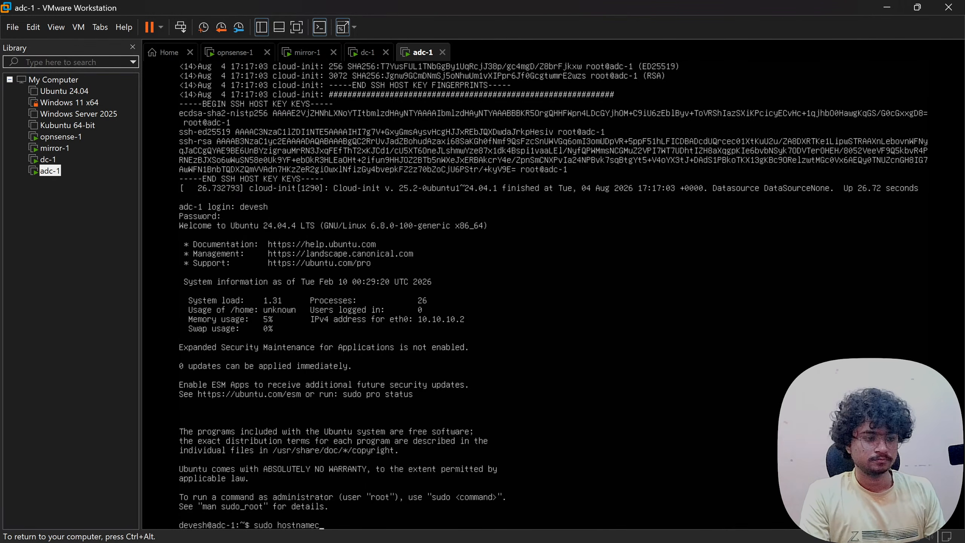
type("tl set")
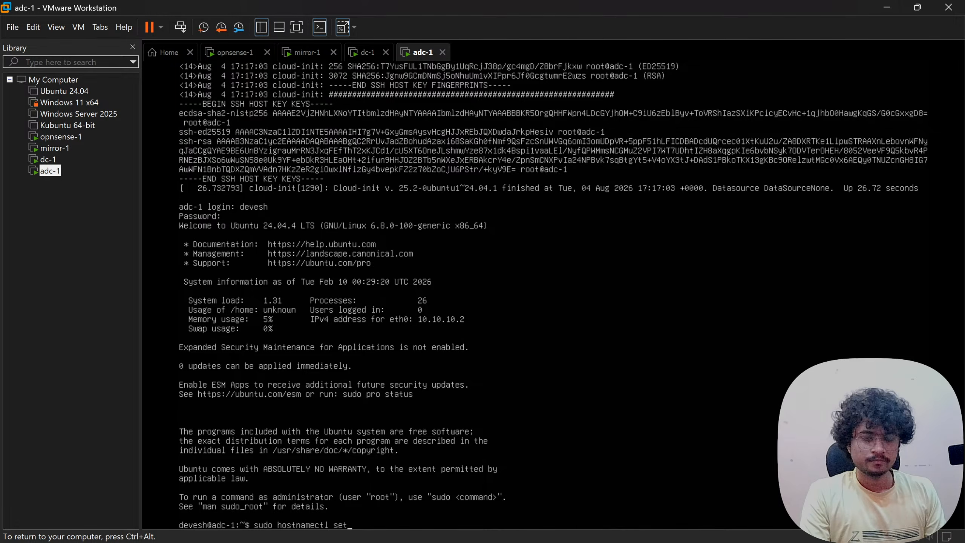
type("-hostname")
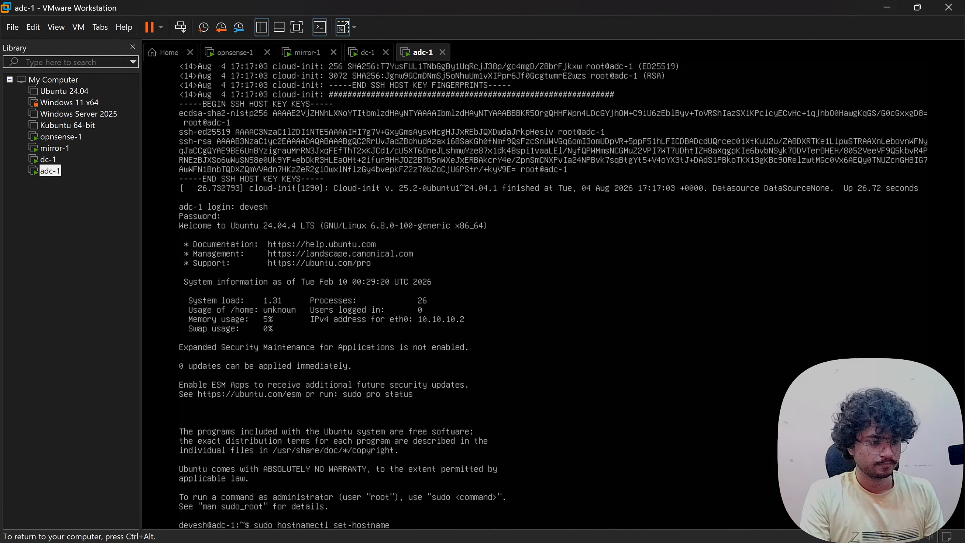
type(" adc-1")
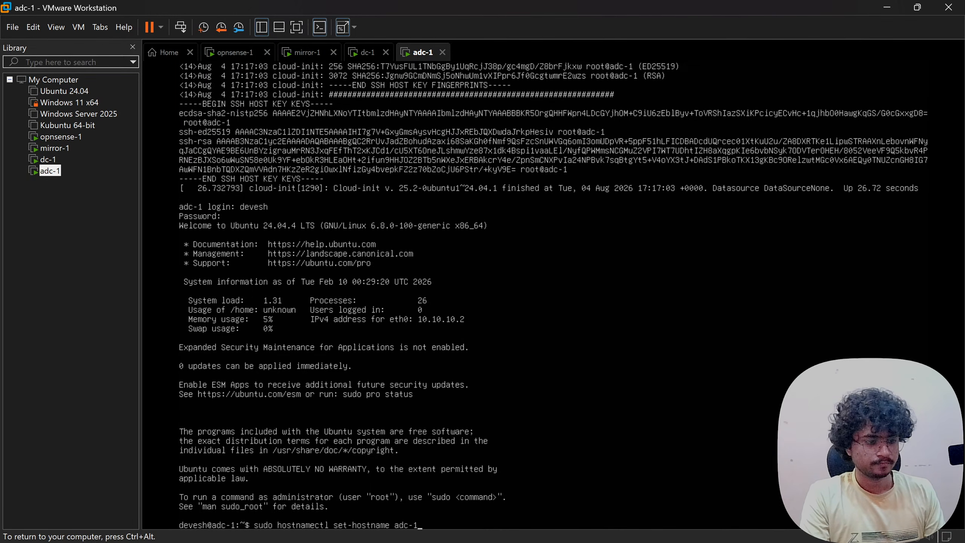
key("Return")
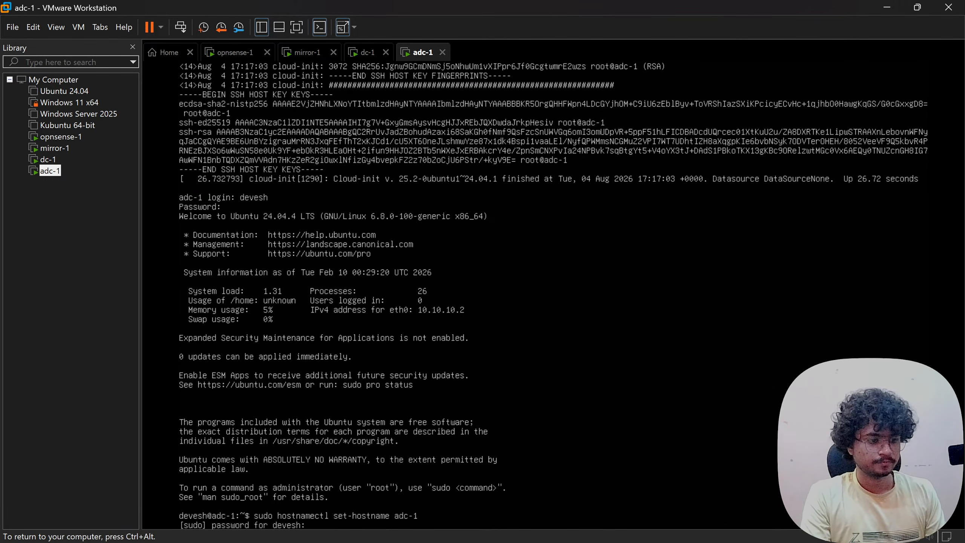
key("Return")
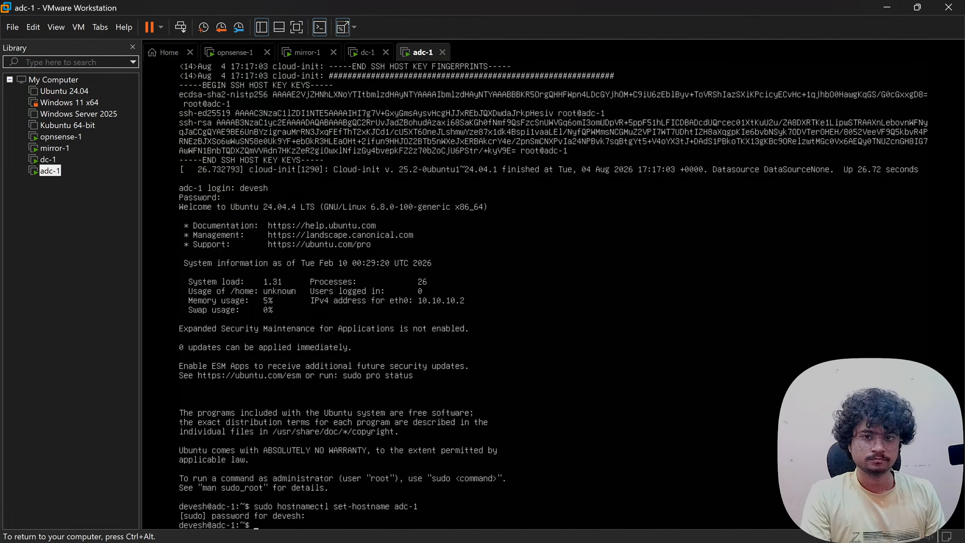
- Attempt to move /etc/sources.list.d/ubuntu.sources to ubuntu.sources.bak; the file isn't found
type("su")
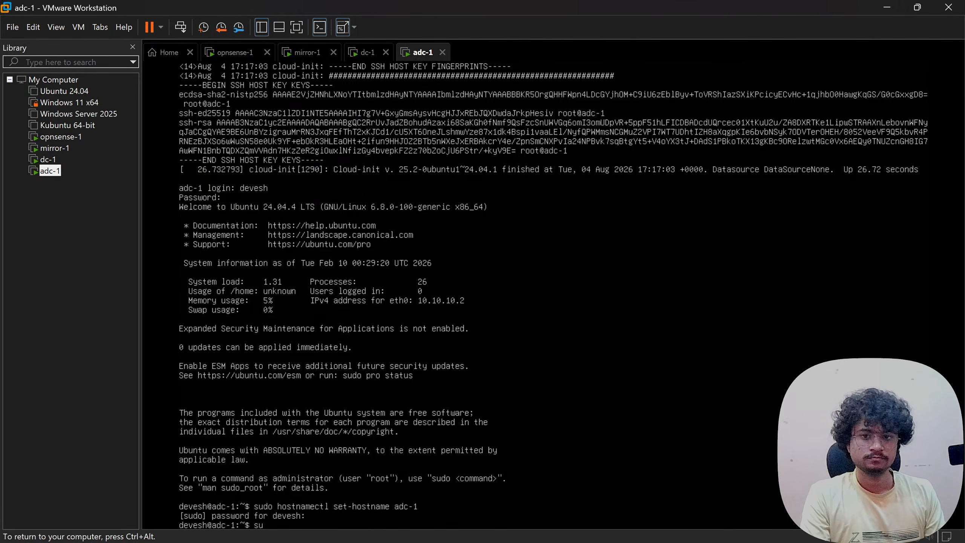
type("do mv /et")
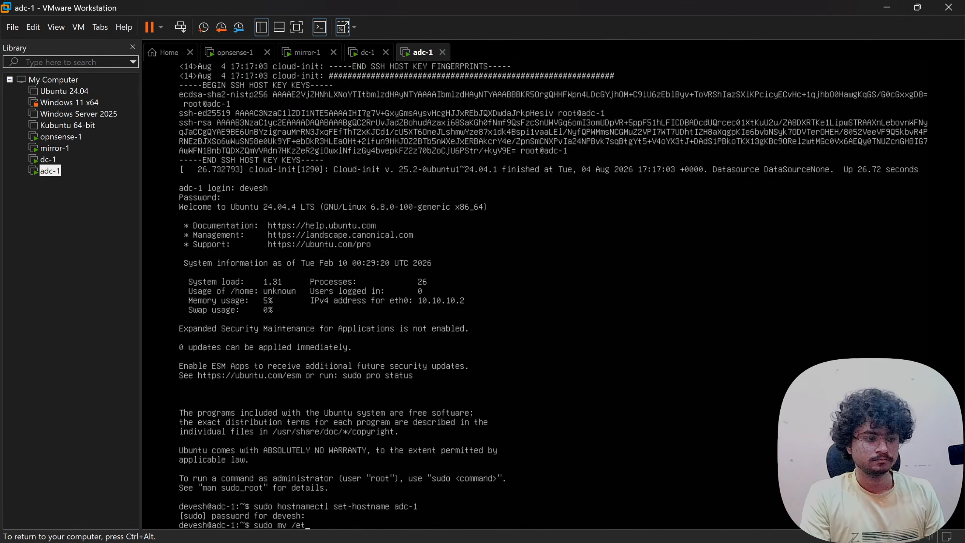
type("c/sources")
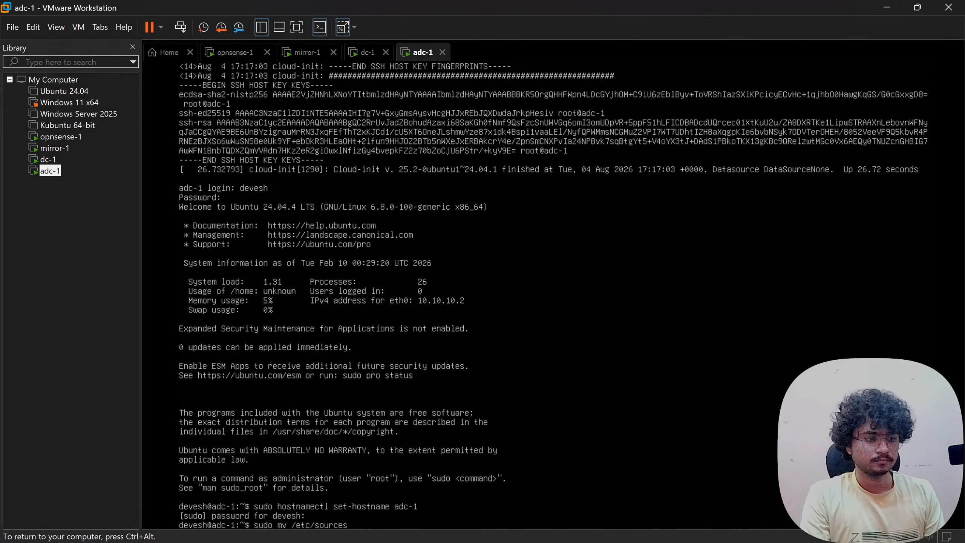
type(".l")
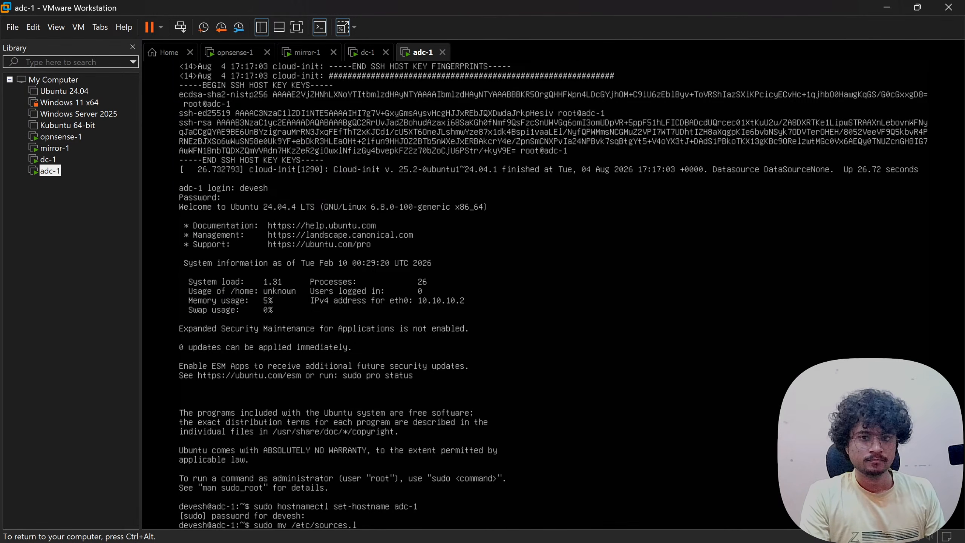
type("ist.d/ubu")
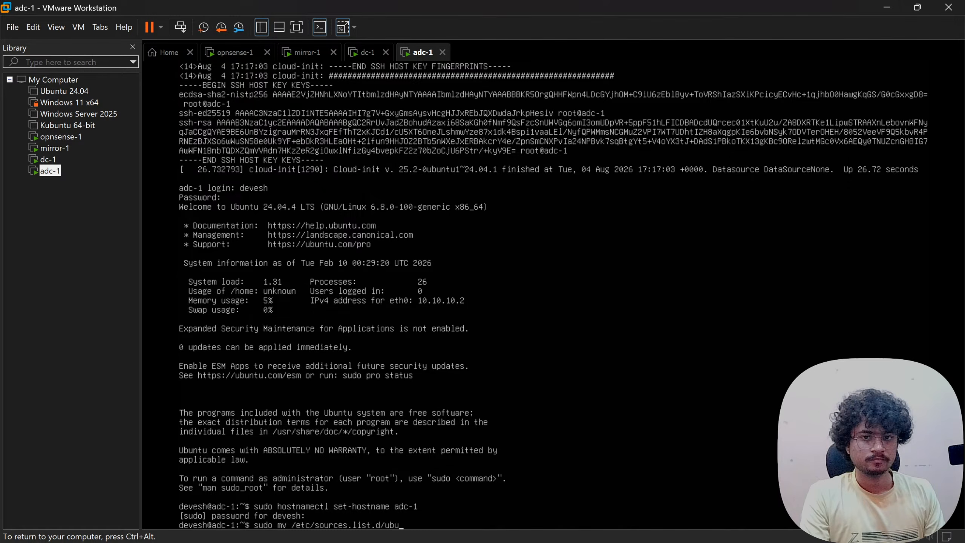
type("ntu.sour")
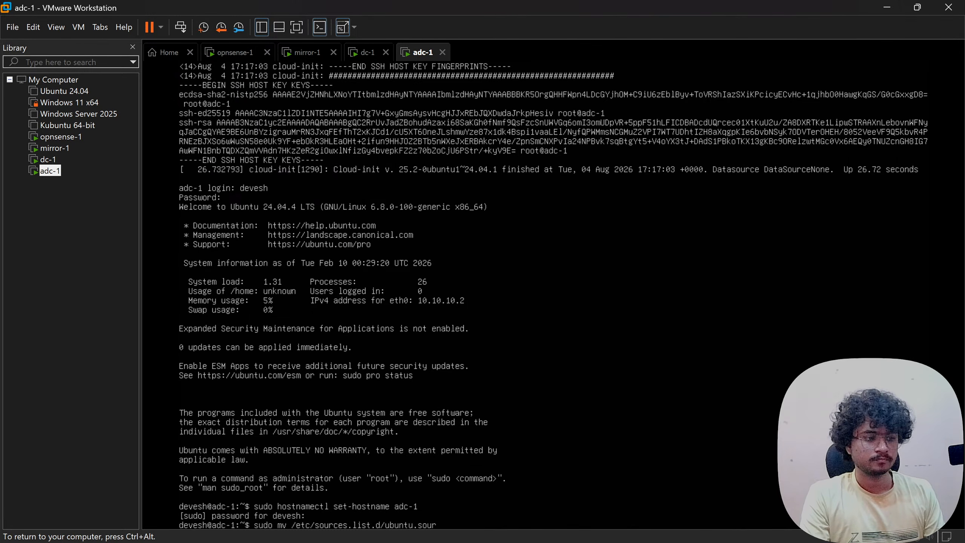
type("ces")
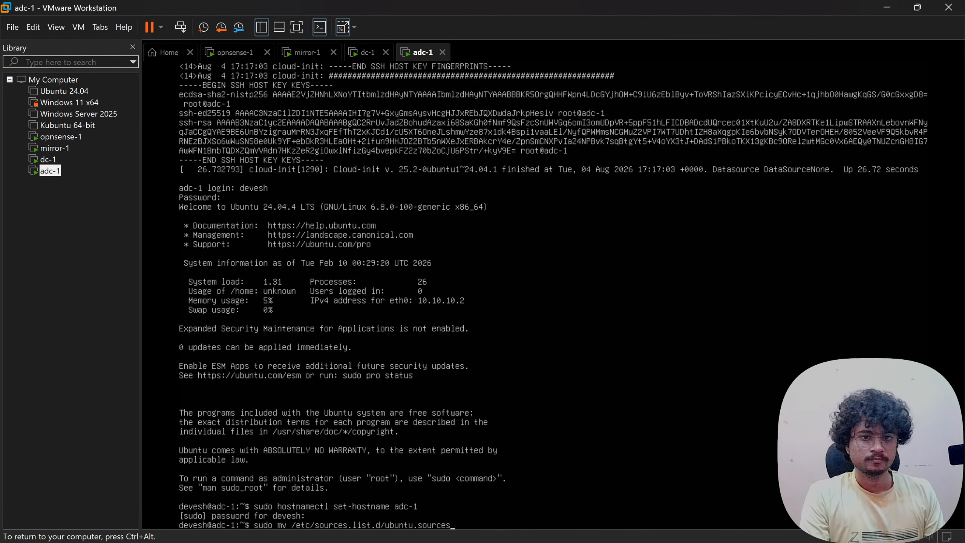
type(" /edt")
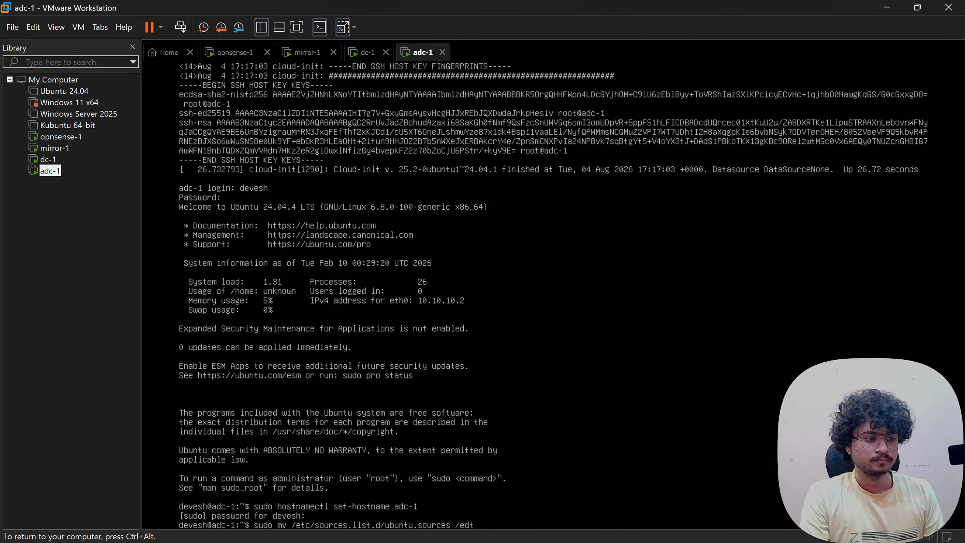
key("BackSpace")
key("BackSpace")
type("t")
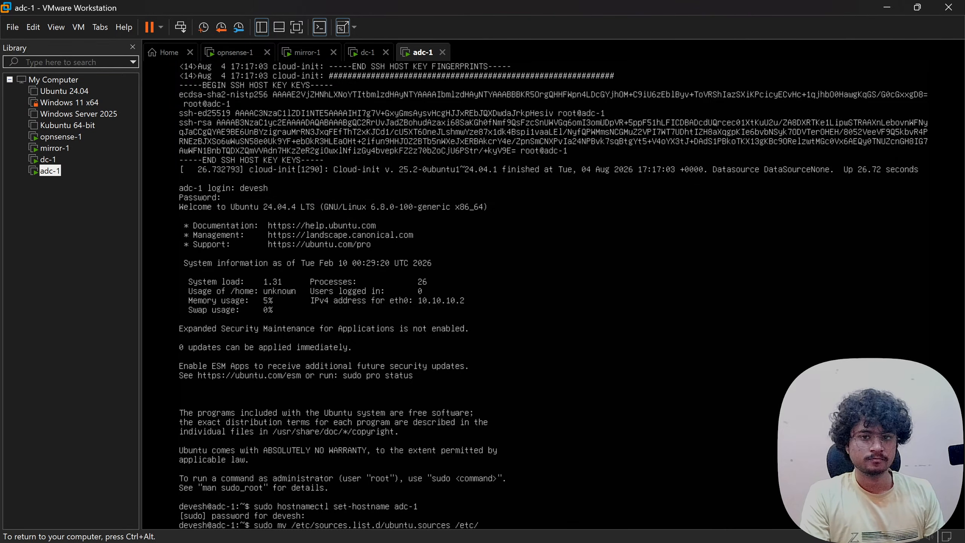
type("c/apt/")
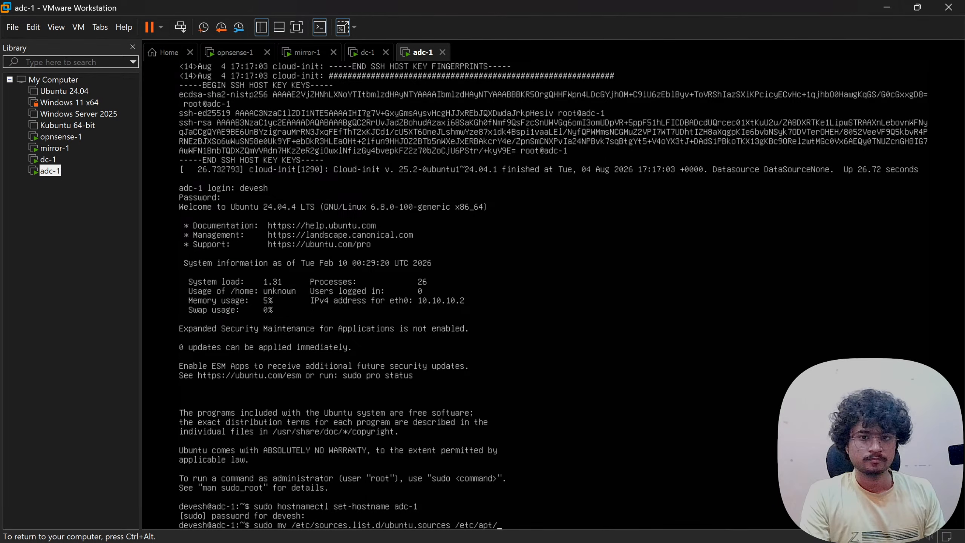
type("sources.list")
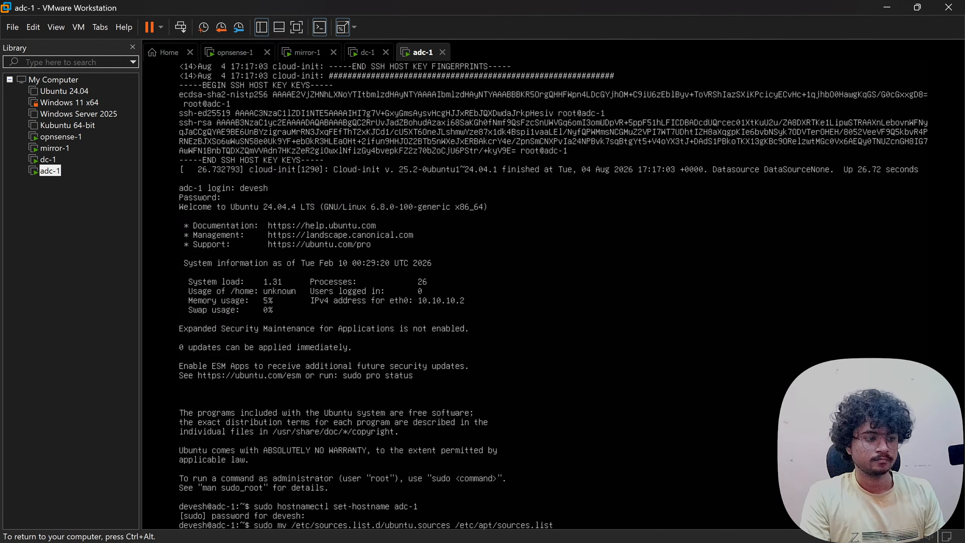
type(".d")
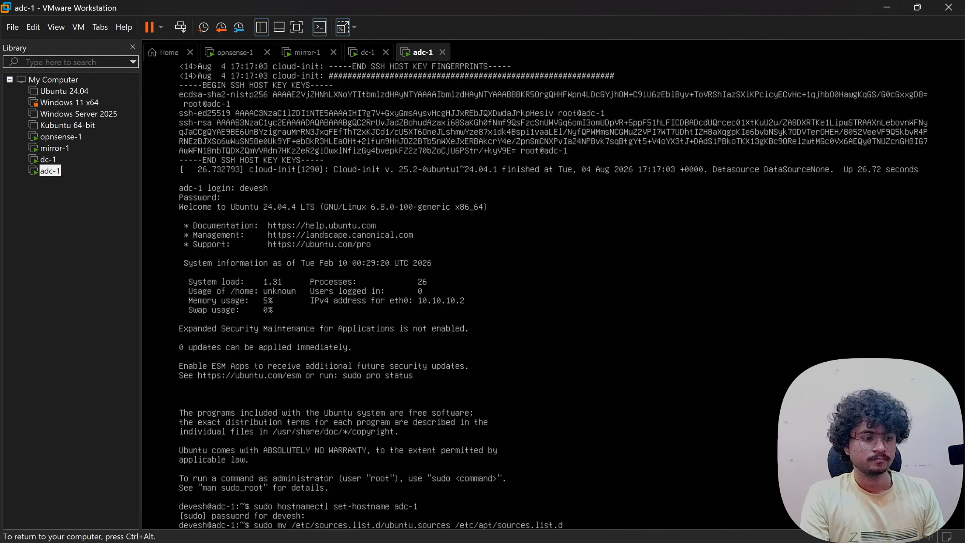
type("/ubuntu")
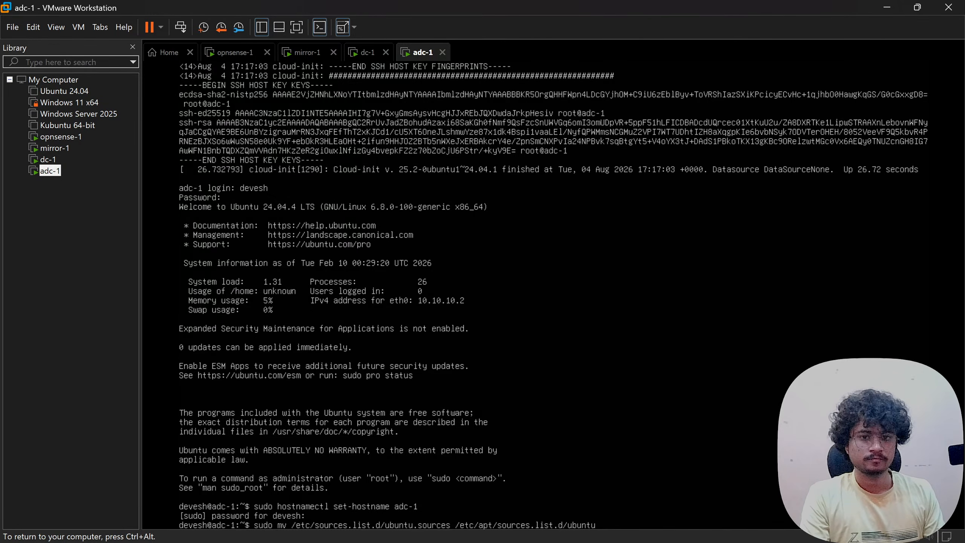
type(".sources.bak")
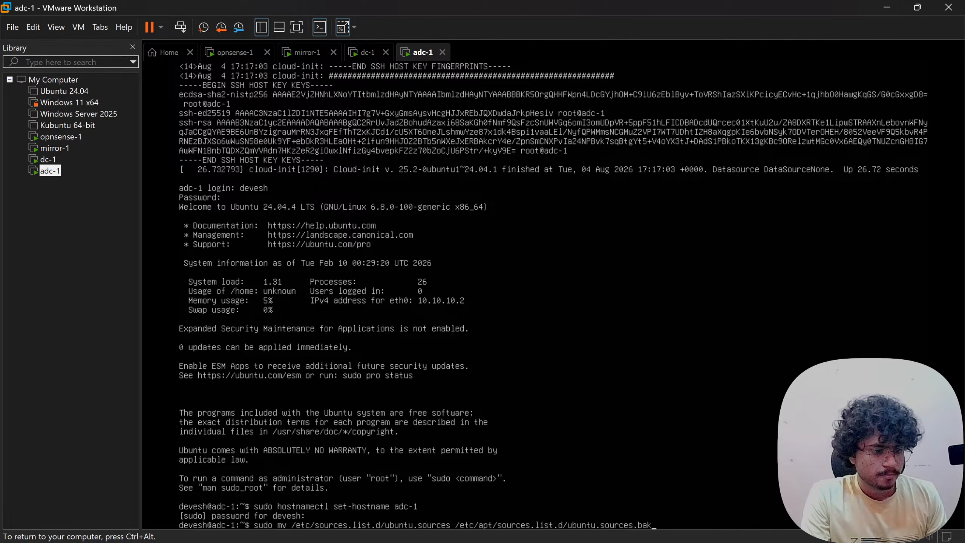
key("Return")
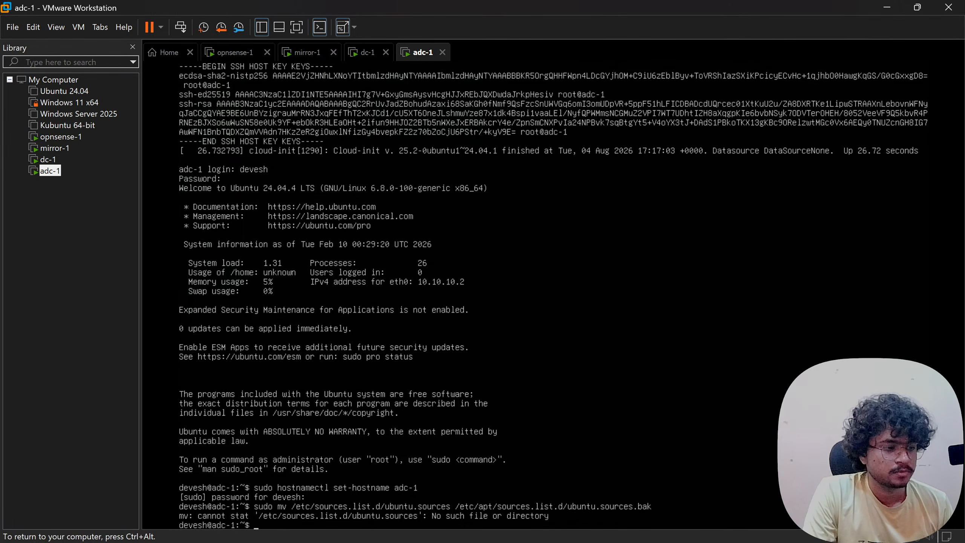
- Turn the failed mv into a cat command to display the sources file
key("Up")
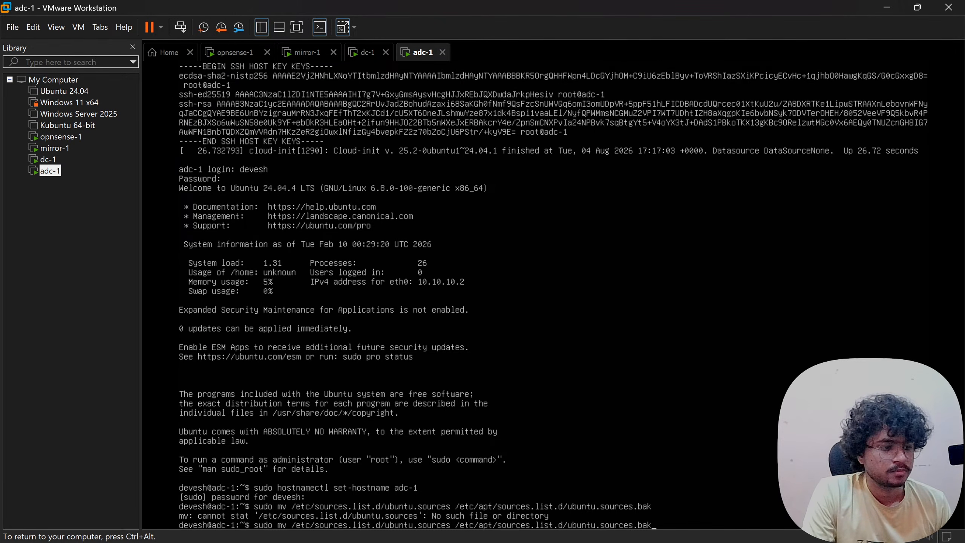
key("BackSpace")
key("BackSpace")
key("BackSpace")
key("BackSpace")
key("BackSpace")
key("BackSpace")
key("BackSpace")
key("BackSpace")
key("BackSpace")
key("BackSpace")
key("BackSpace")
key("BackSpace")
key("BackSpace")
key("BackSpace")
key("BackSpace")
key("BackSpace")
key("BackSpace")
key("BackSpace")
key("BackSpace")
key("BackSpace")
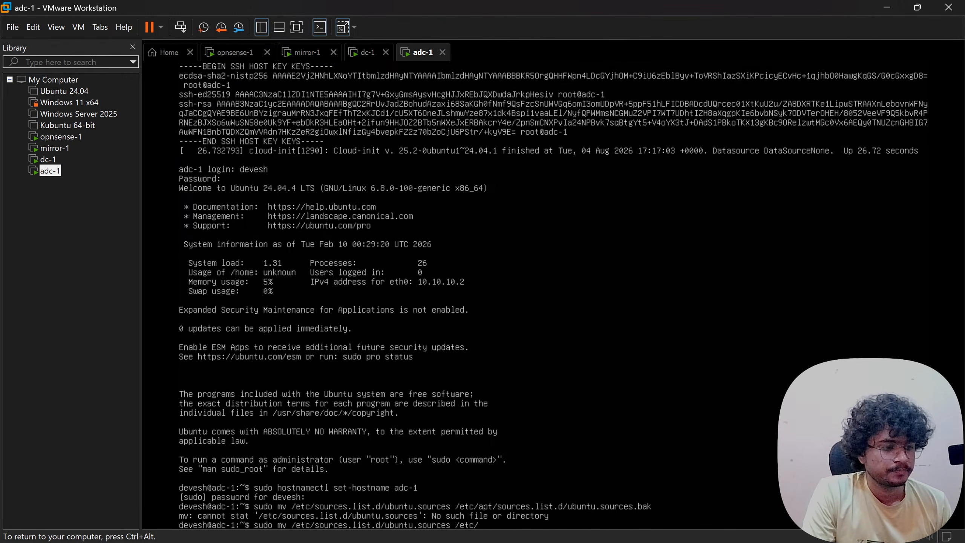
key("BackSpace")
key("BackSpace")
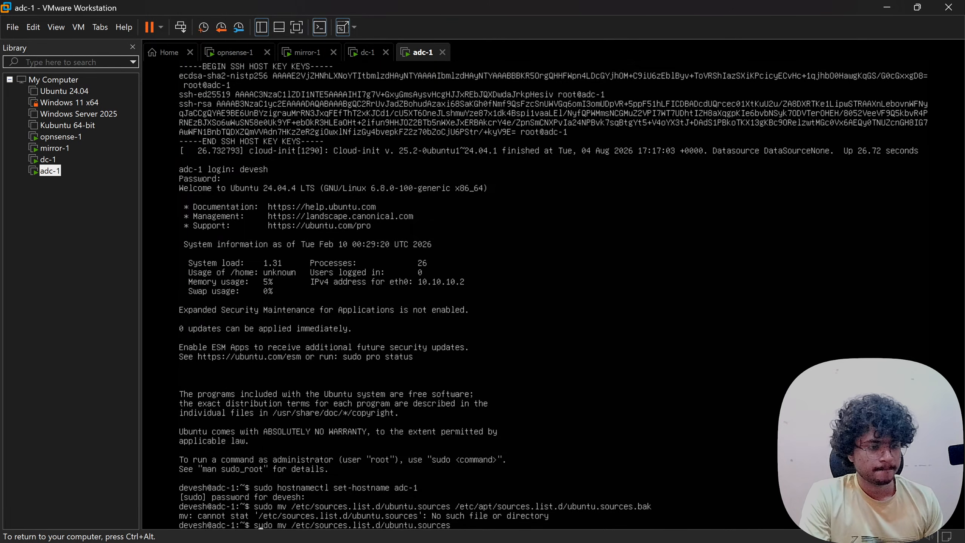
key("BackSpace")
key("BackSpace")
type("cat")
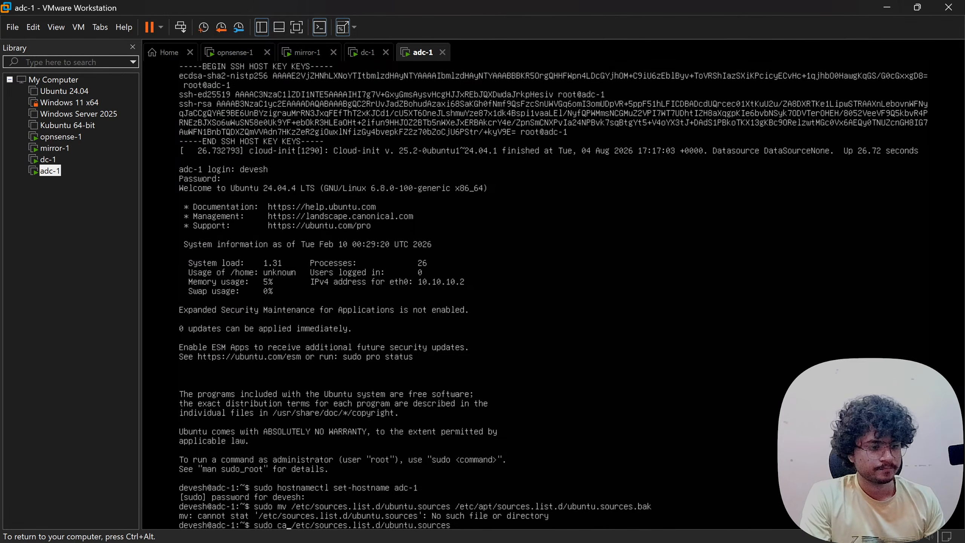
key("Return")
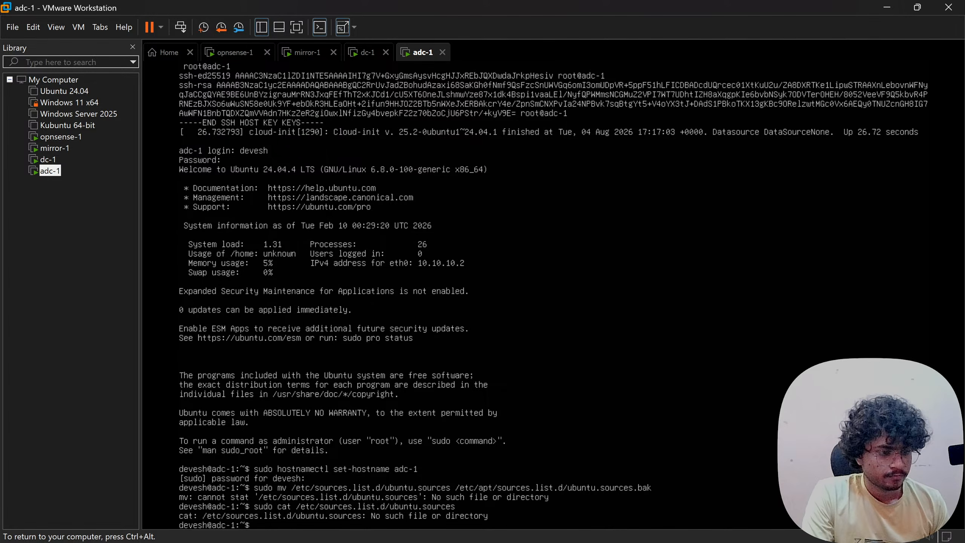
- Display /etc/apt/sources.list.d/ubuntu.sources, showing archive.ubuntu.com and security.ubuntu.com noble entries
key("Up")
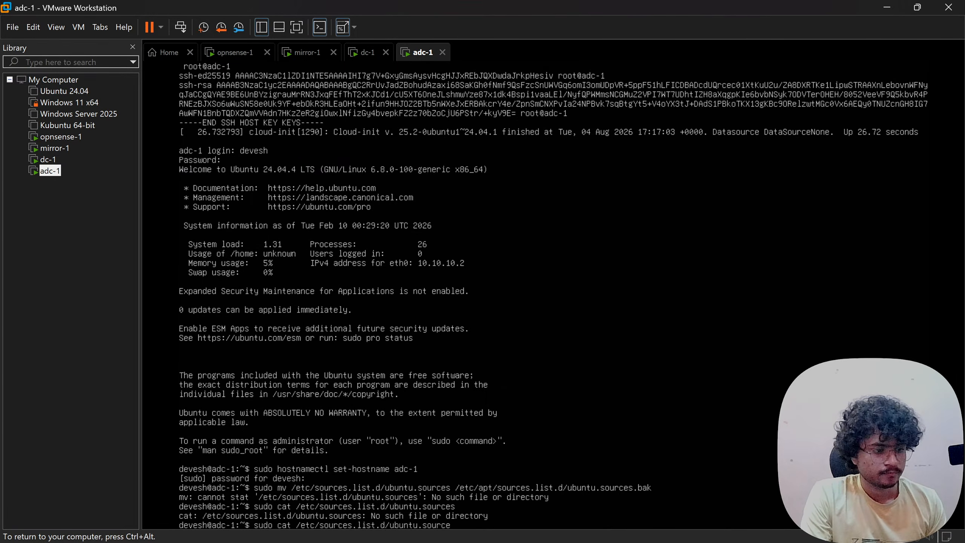
key("BackSpace")
key("BackSpace")
key("BackSpace")
key("BackSpace")
key("BackSpace")
key("BackSpace")
key("BackSpace")
key("BackSpace")
key("BackSpace")
key("BackSpace")
key("BackSpace")
key("BackSpace")
key("BackSpace")
key("BackSpace")
key("BackSpace")
key("BackSpace")
key("BackSpace")
key("BackSpace")
key("BackSpace")
key("BackSpace")
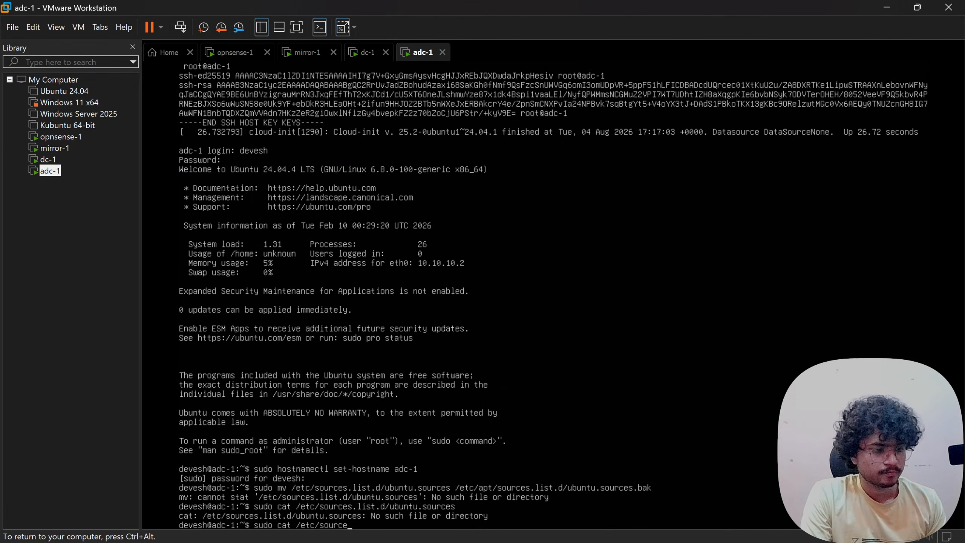
key("BackSpace")
key("BackSpace")
key("BackSpace")
key("BackSpace")
key("Tab")
key("Tab")
key("Tab")
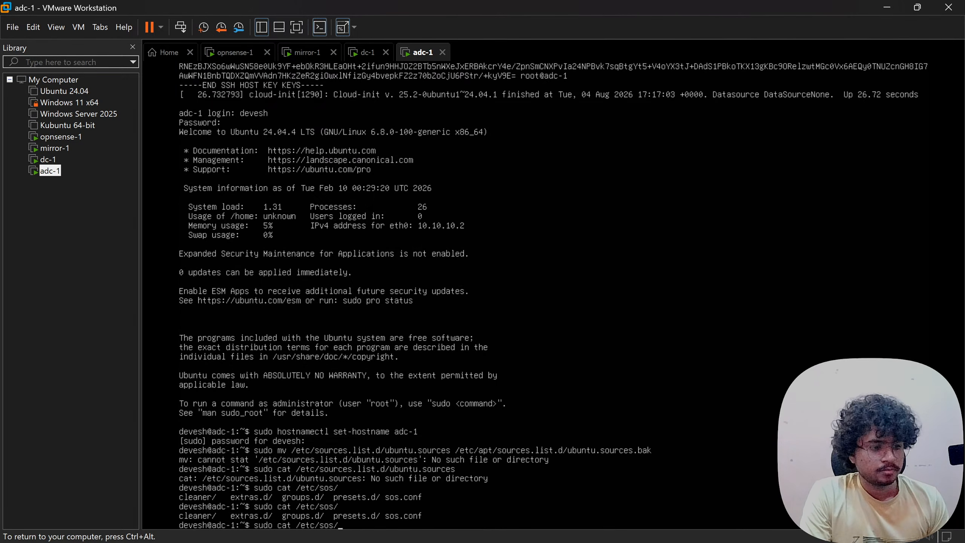
key("BackSpace")
key("BackSpace")
key("BackSpace")
type("pt")
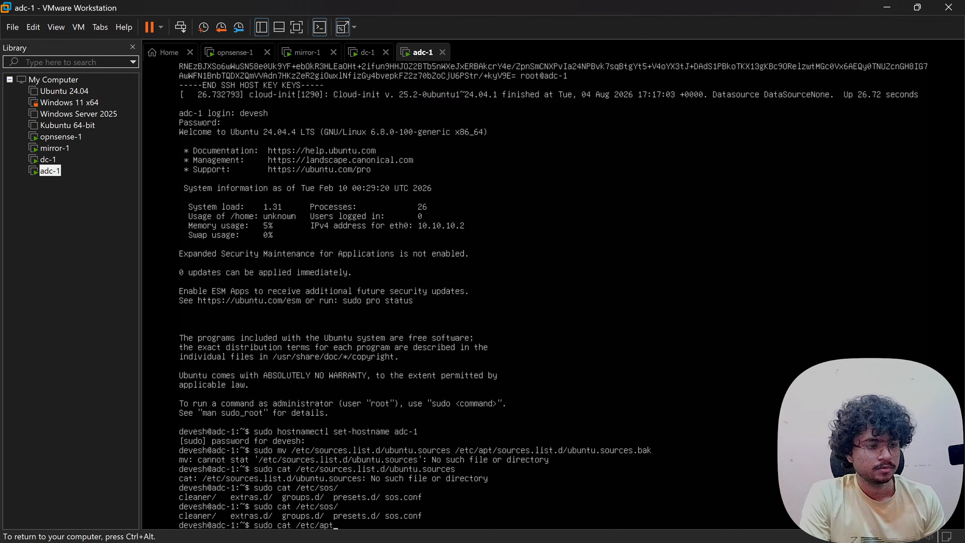
type("/sources.list")
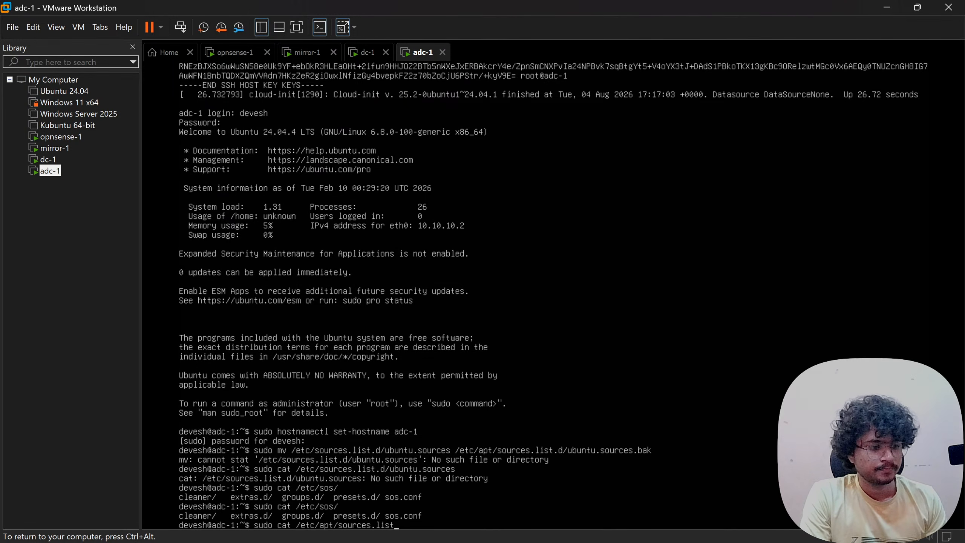
key("Tab")
key("Tab")
type(".d/")
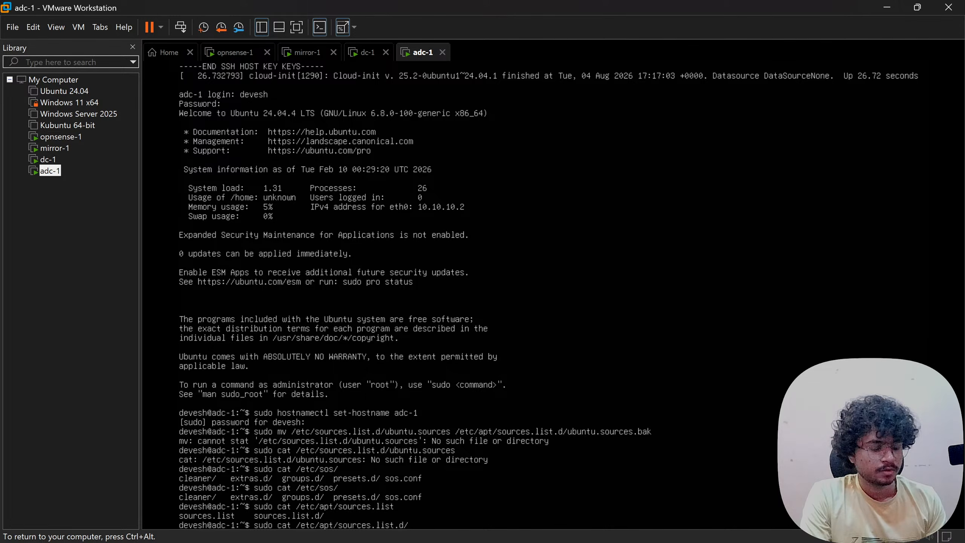
type("so")
key("BackSpace")
key("BackSpace")
type("ub")
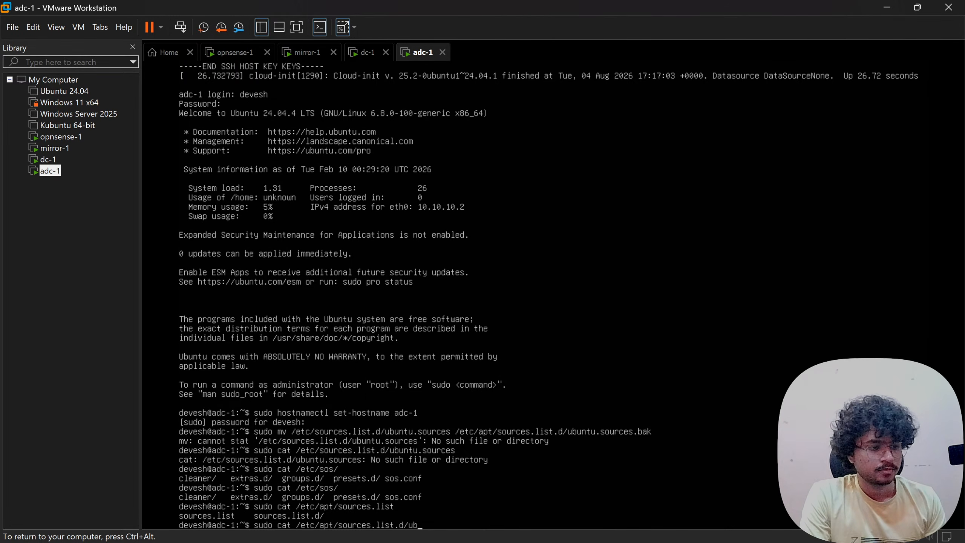
key("Tab")
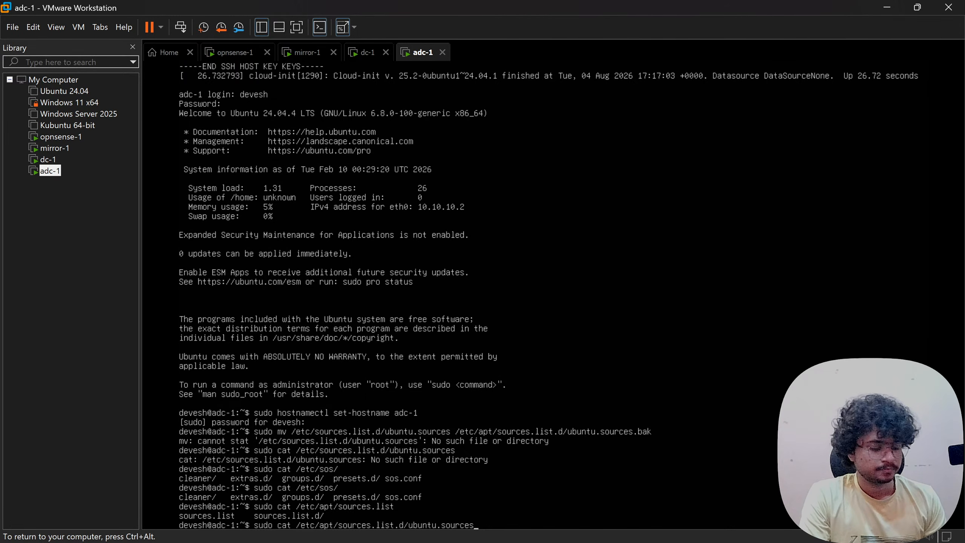
key("Return")
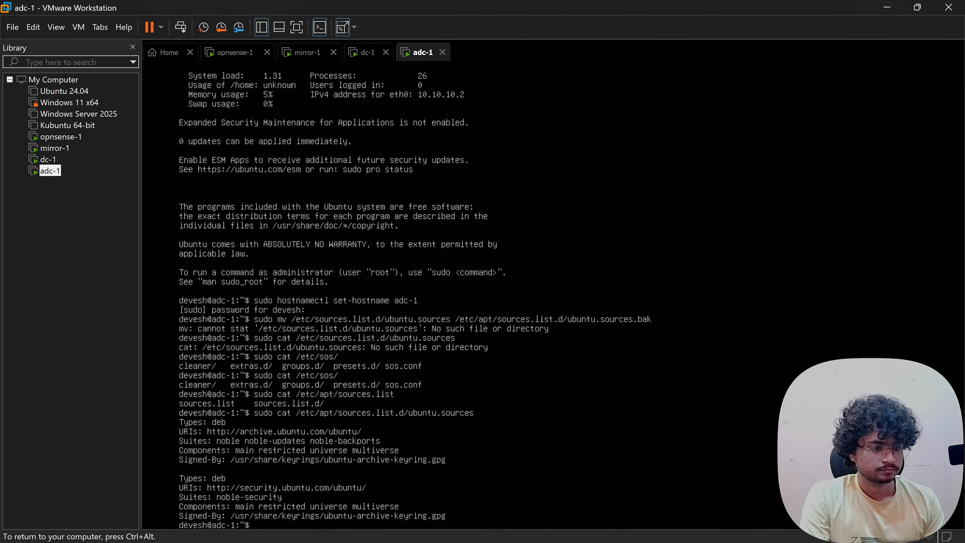
- Edit the recalled command into sudo mv of ubuntu.sources to ubuntu.sources.bak
key("Up")
key("Left")
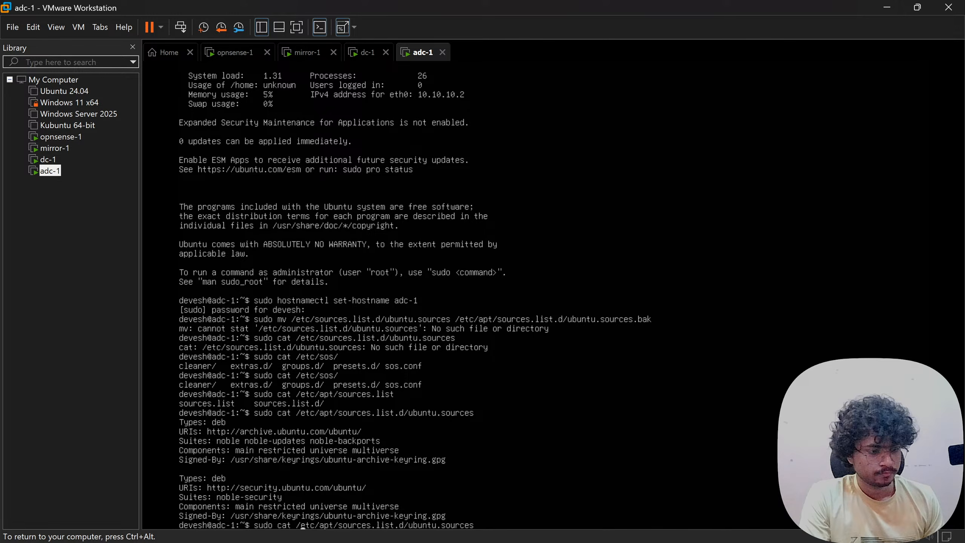
key("BackSpace")
key("BackSpace")
key("BackSpace")
key("BackSpace")
type("mv ")
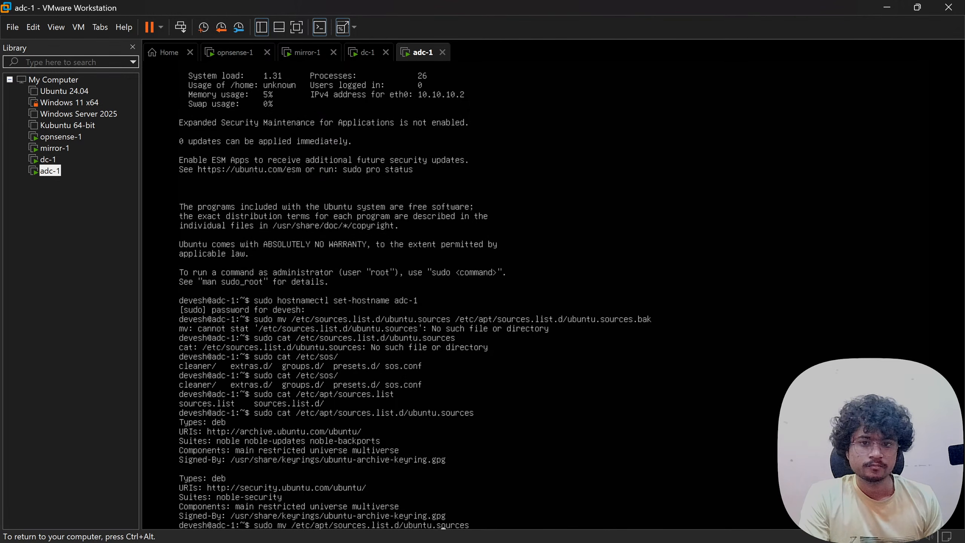
type(" /etc/a")
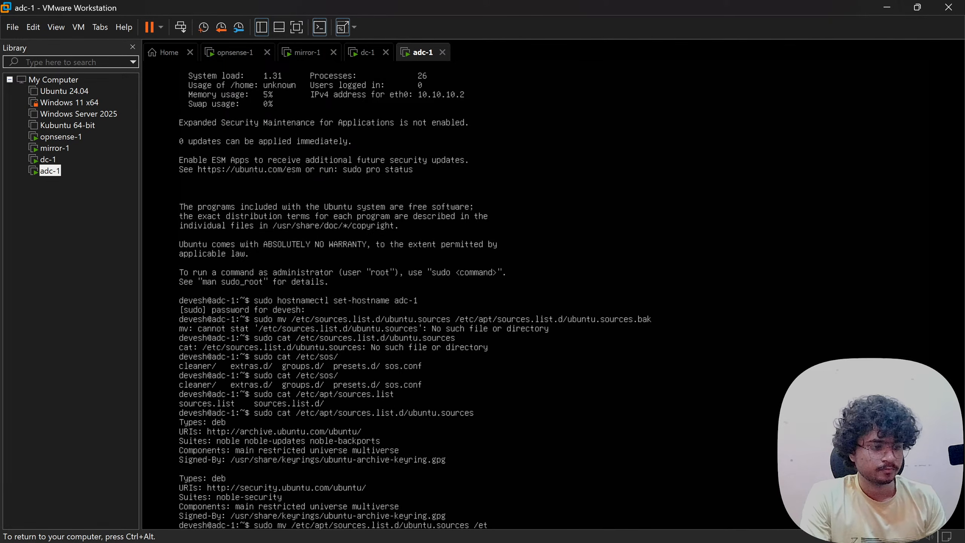
type("pt/")
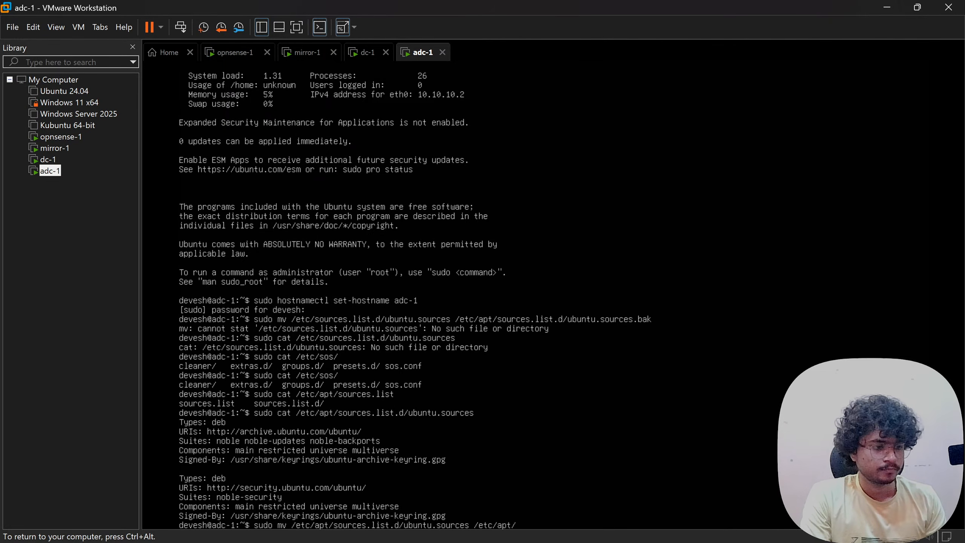
type("sources.list")
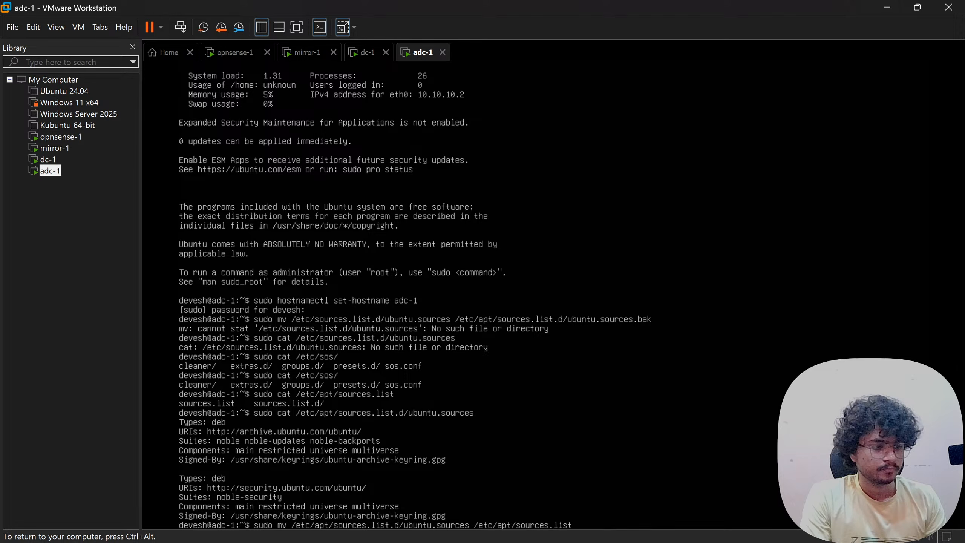
type(".d/")
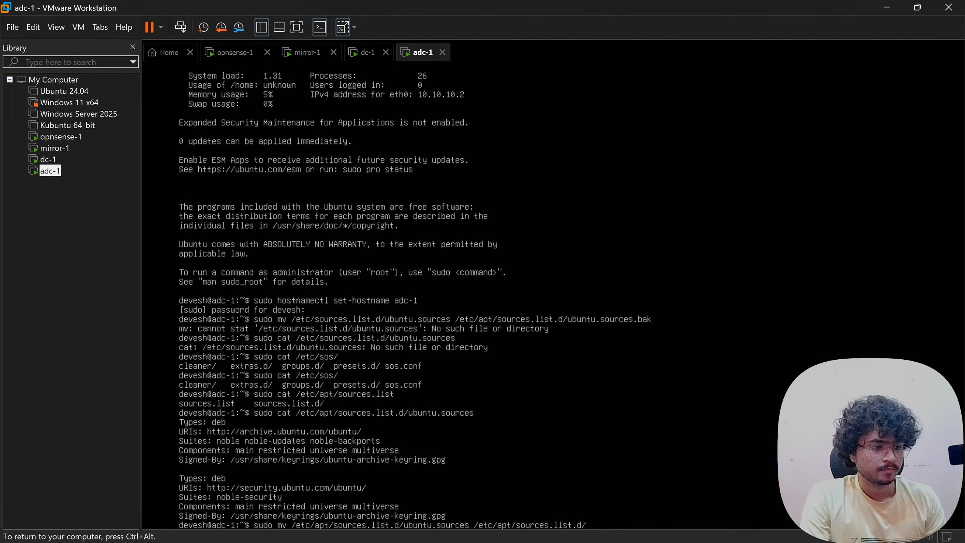
type("ub")
key("Tab")
type(".")
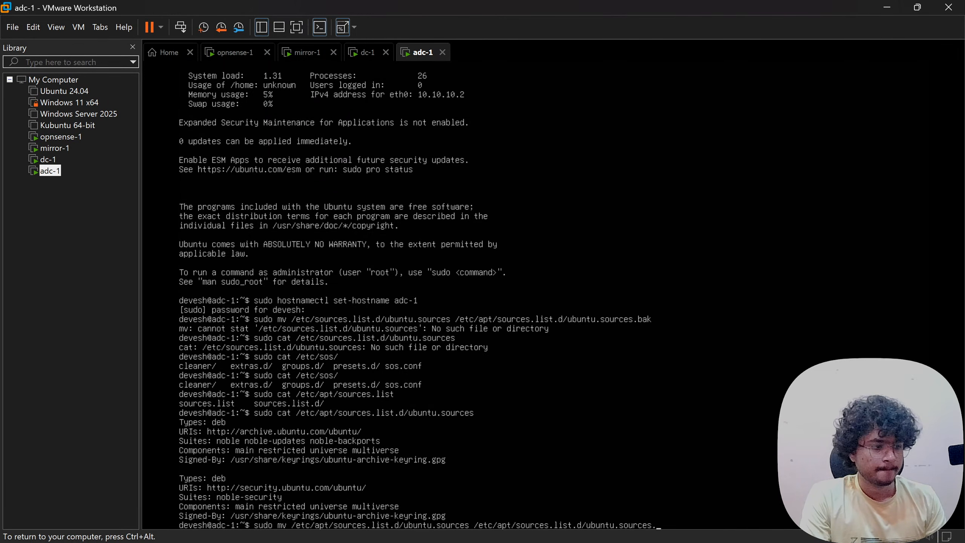
type("bak")
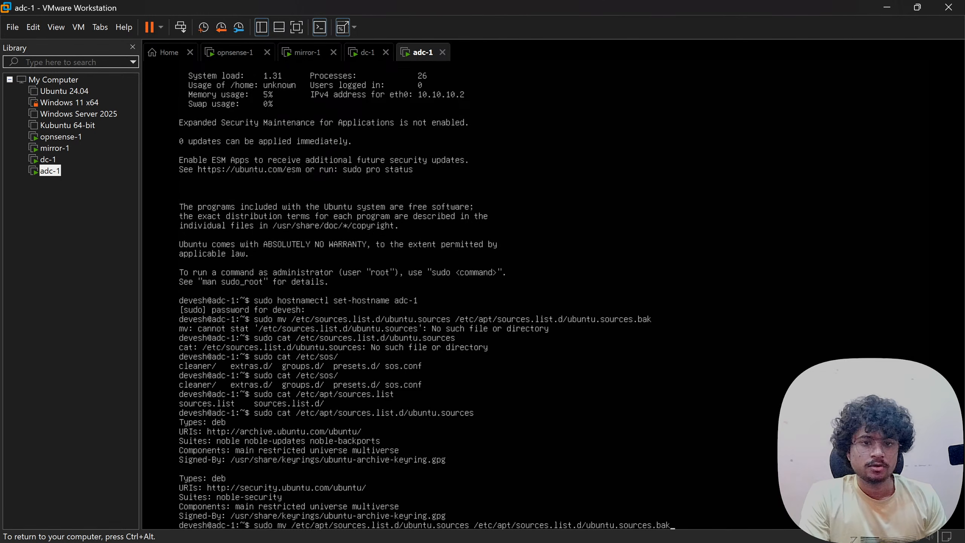
- Rename ubuntu.sources to .bak and start a sudo bash heredoc writing local-mirror.sources
key("Return")
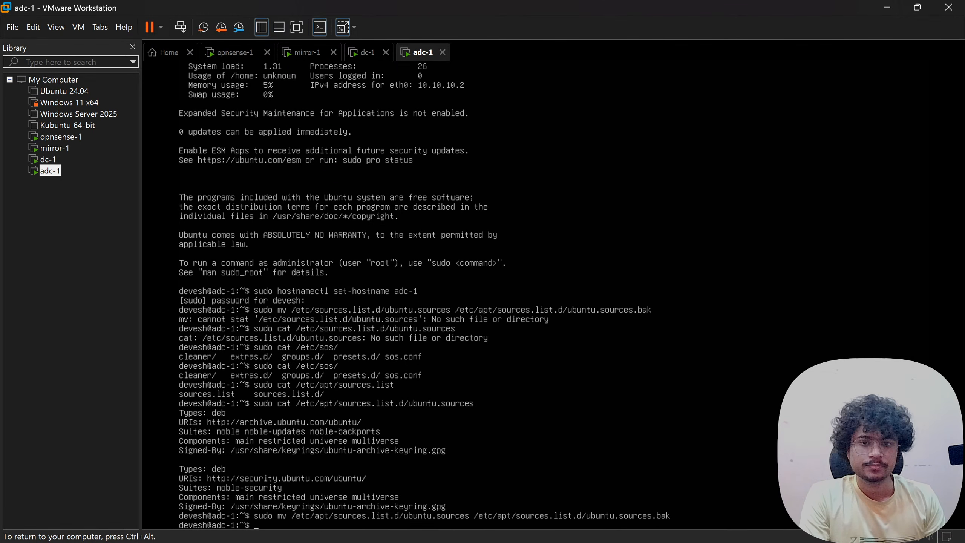
type("su")
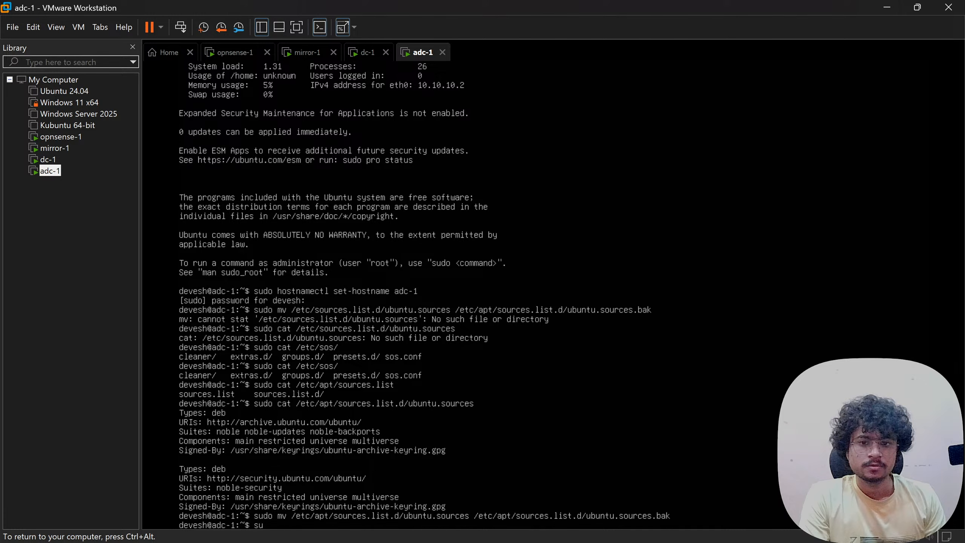
type("do bash")
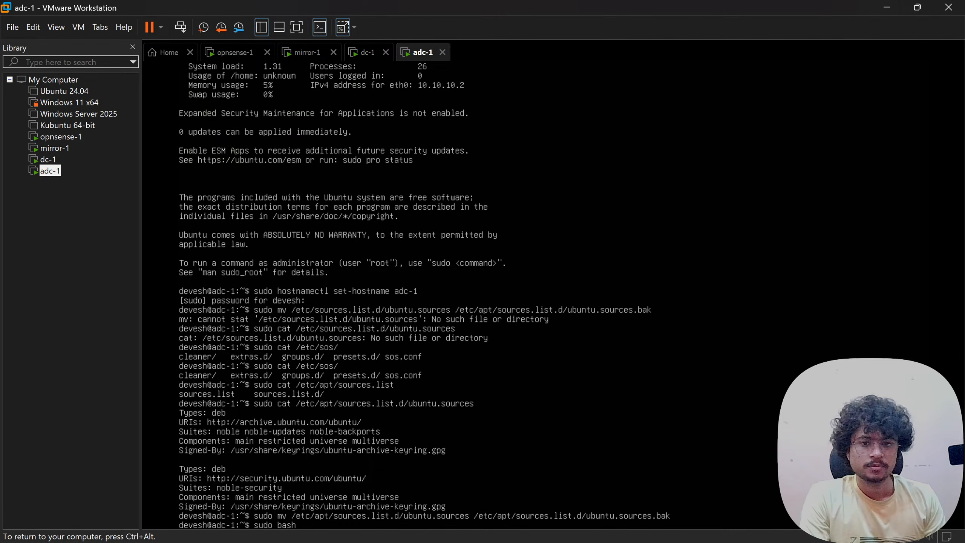
type(" -c")
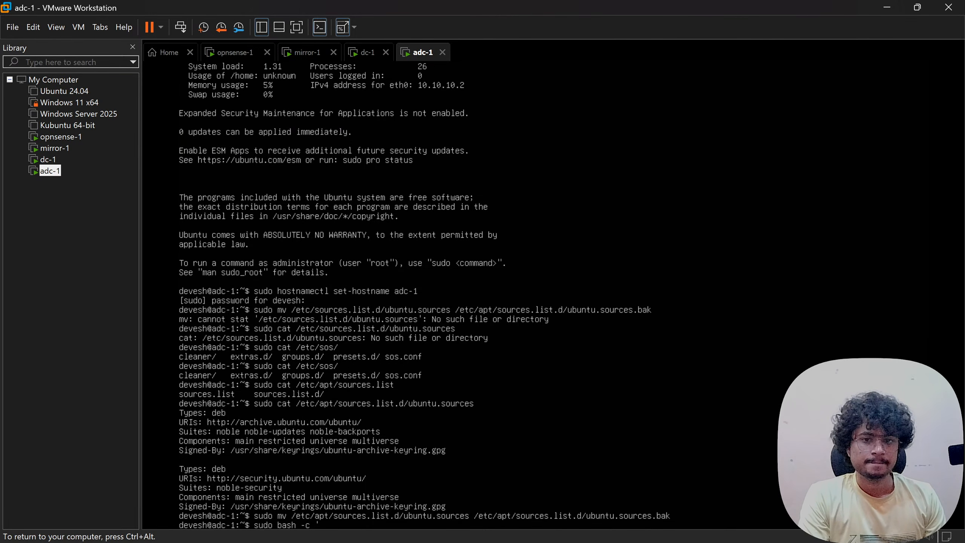
type("cat >")
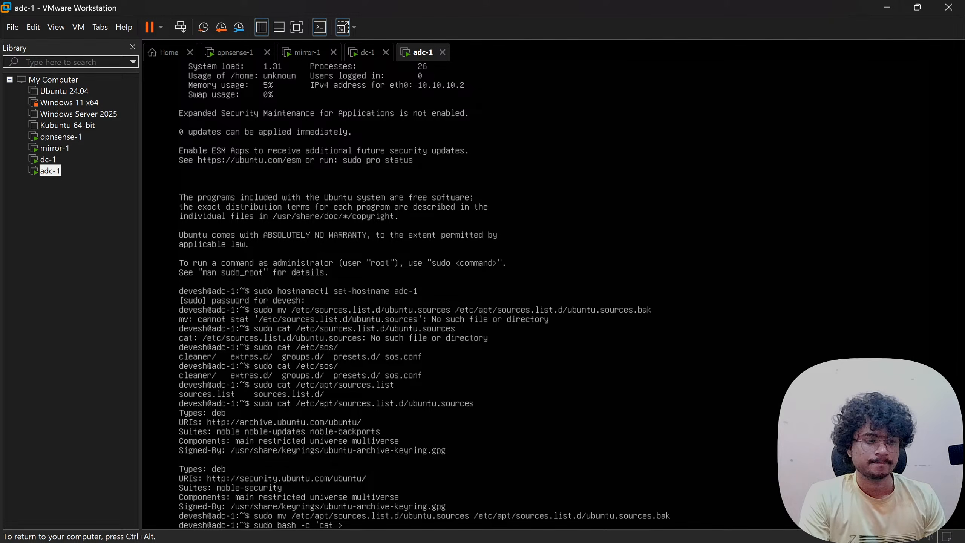
type(" /etc/")
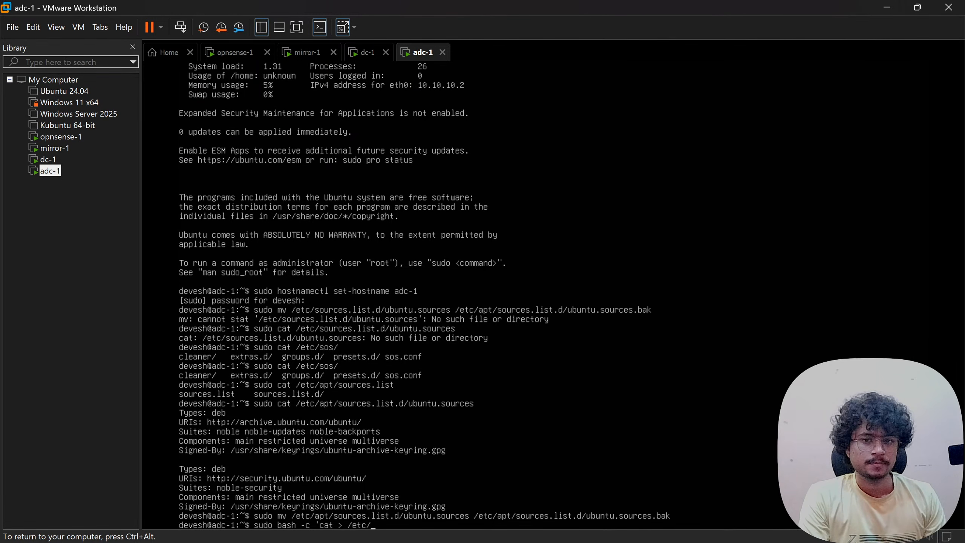
type("apt/sourc")
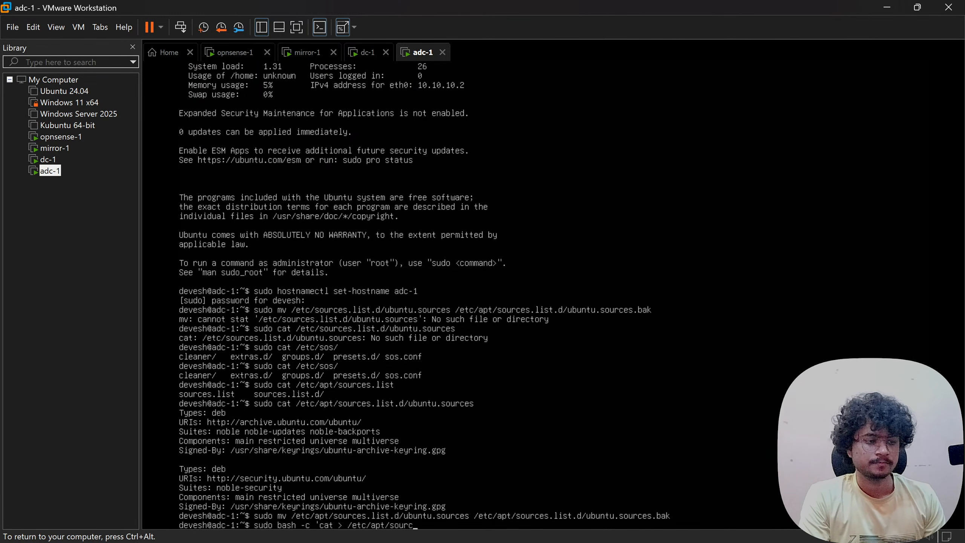
type("es")
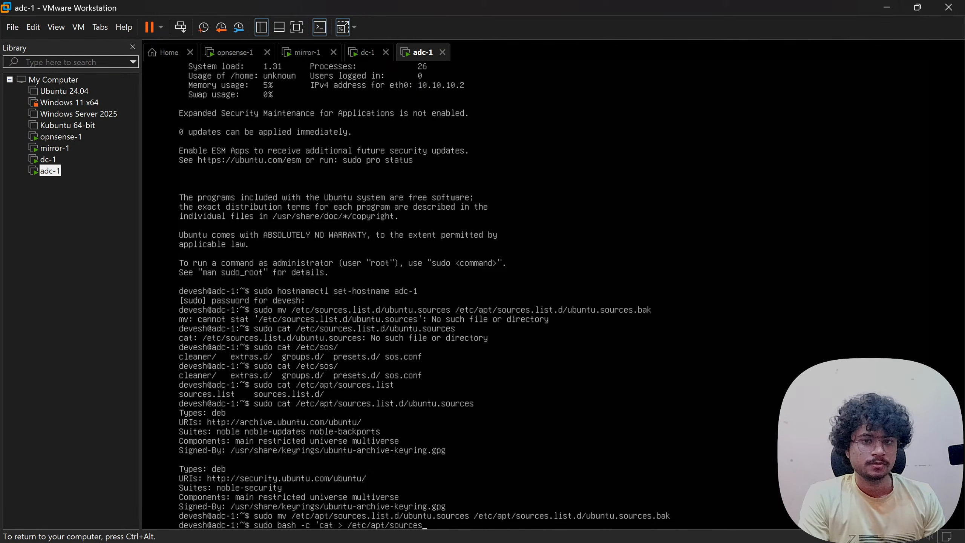
type(".list.")
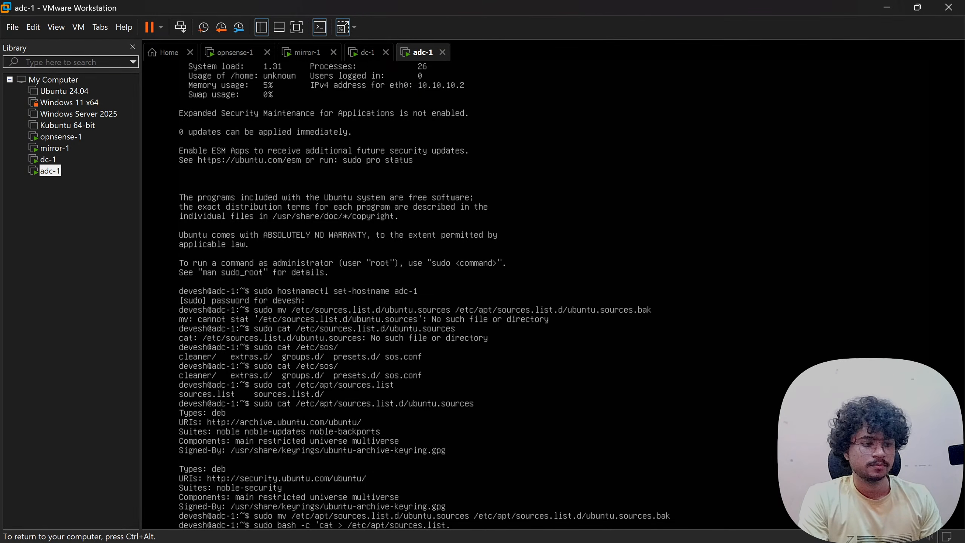
type("d/local-mirror.")
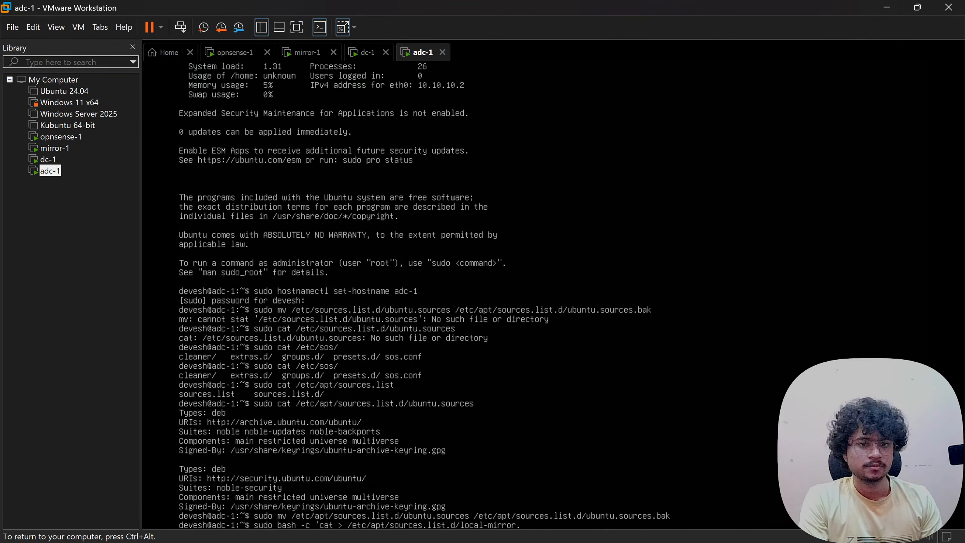
type("sources")
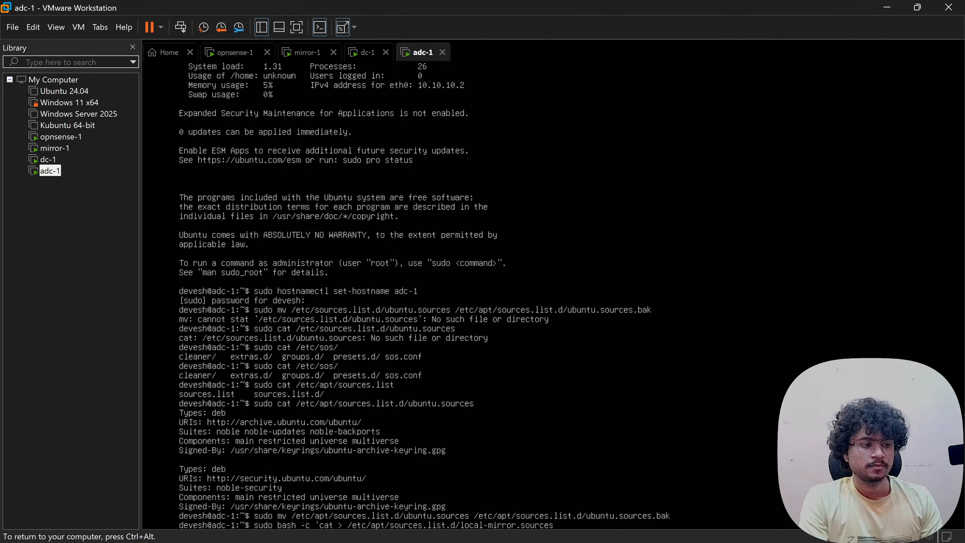
type(" >")
type("<<")
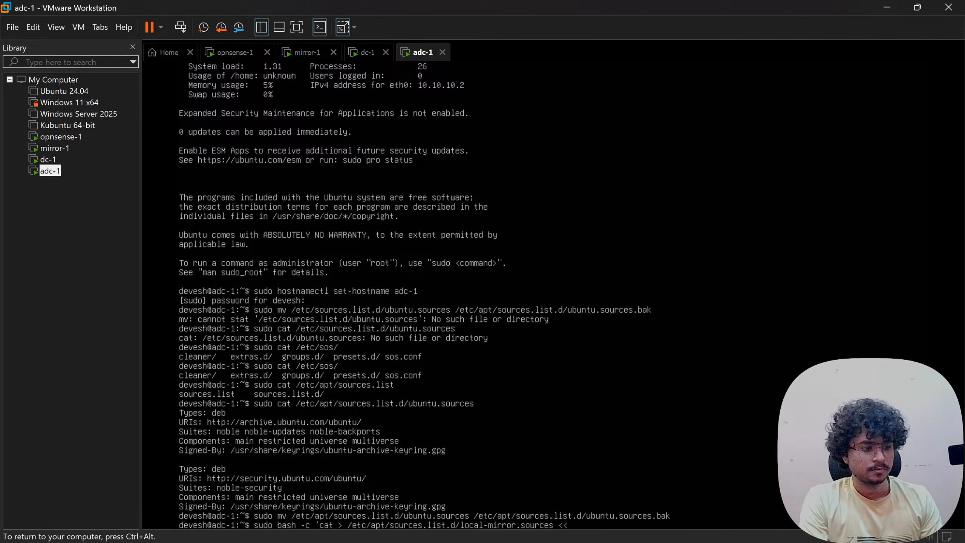
type("EOF")
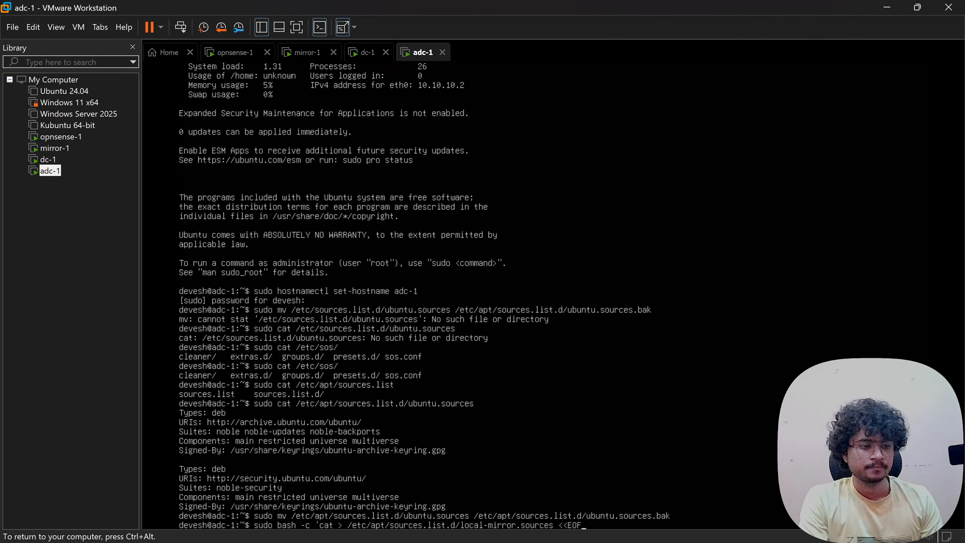
key("Return")
type("T")
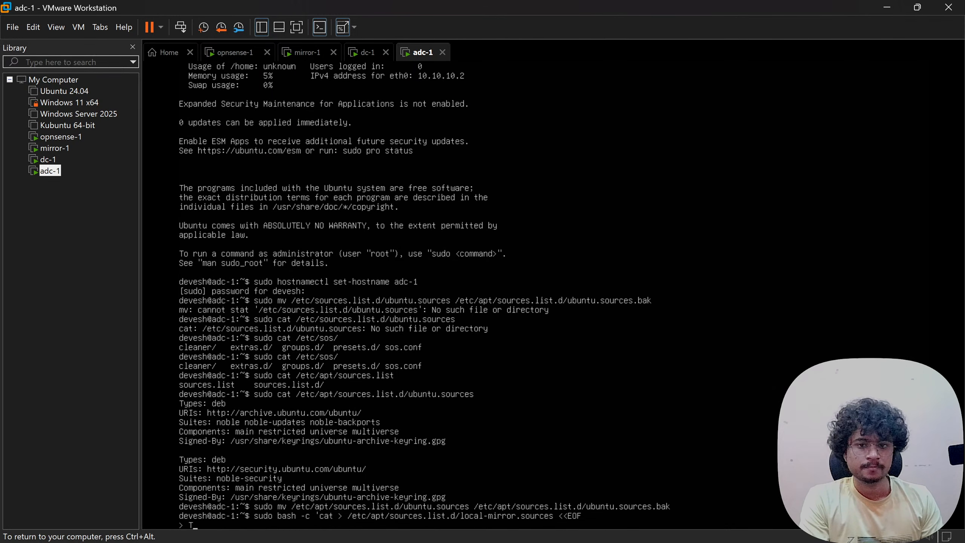
type("ypes")
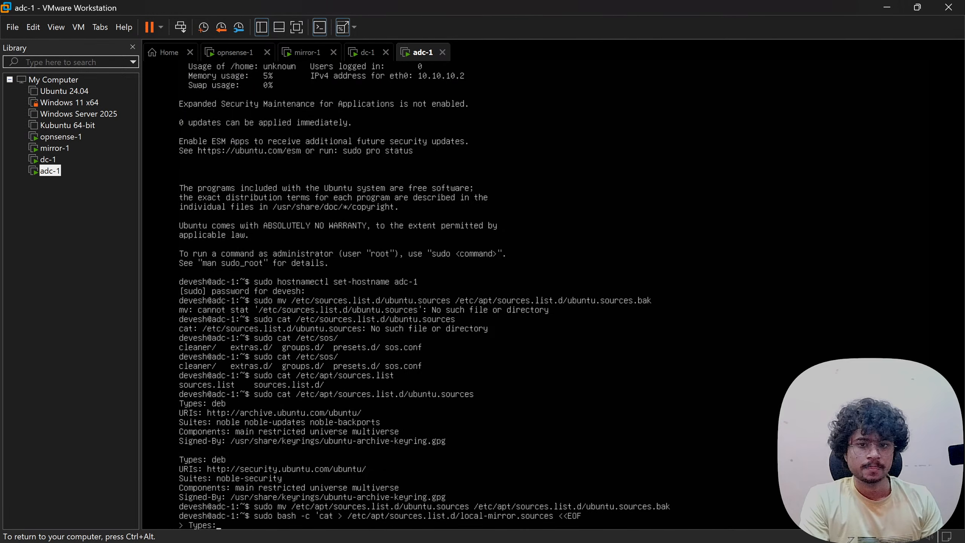
type(": deb")
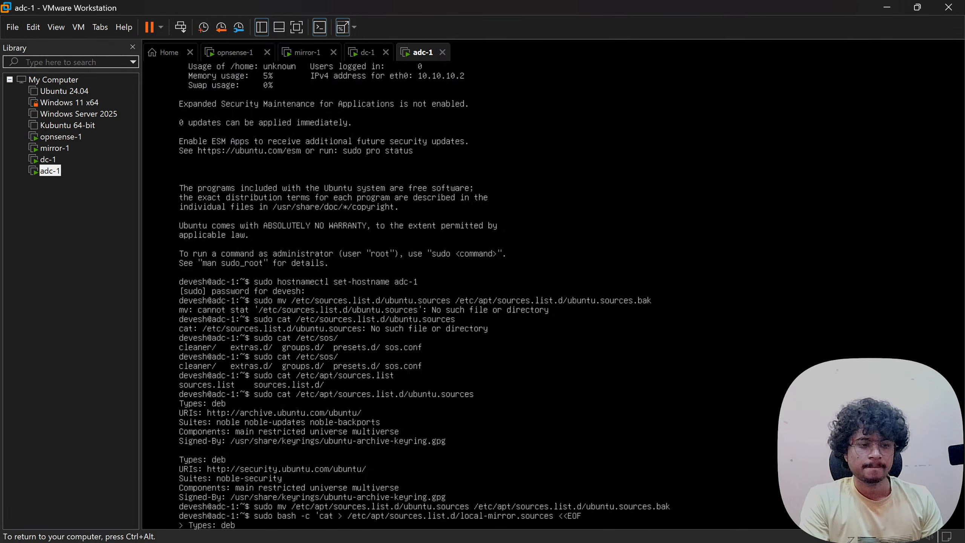
key("Return")
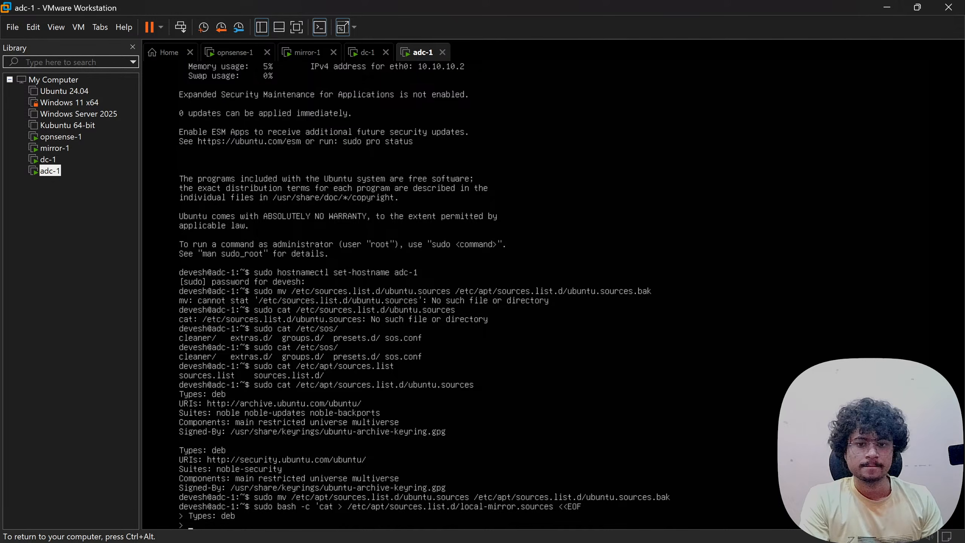
type("URIs:")
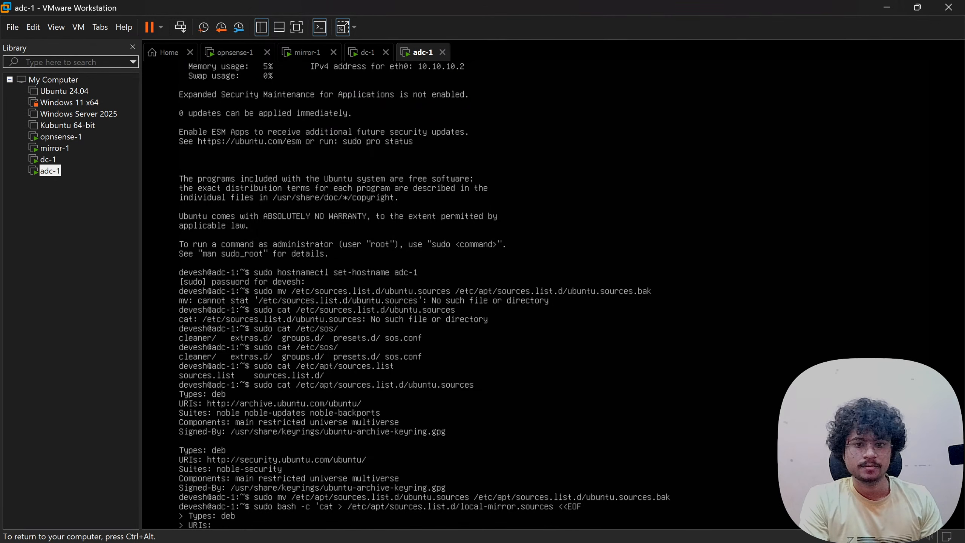
type(" http://")
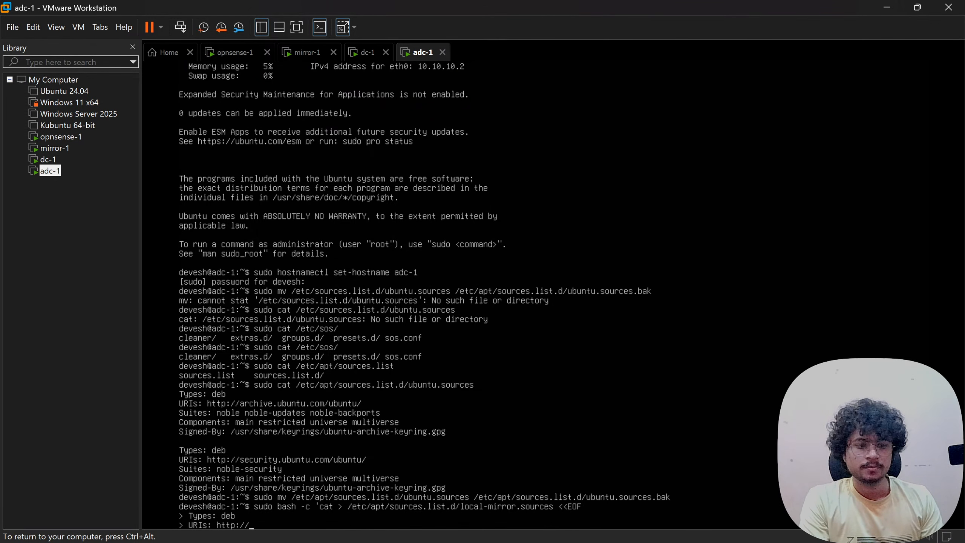
type("10.10.10.")
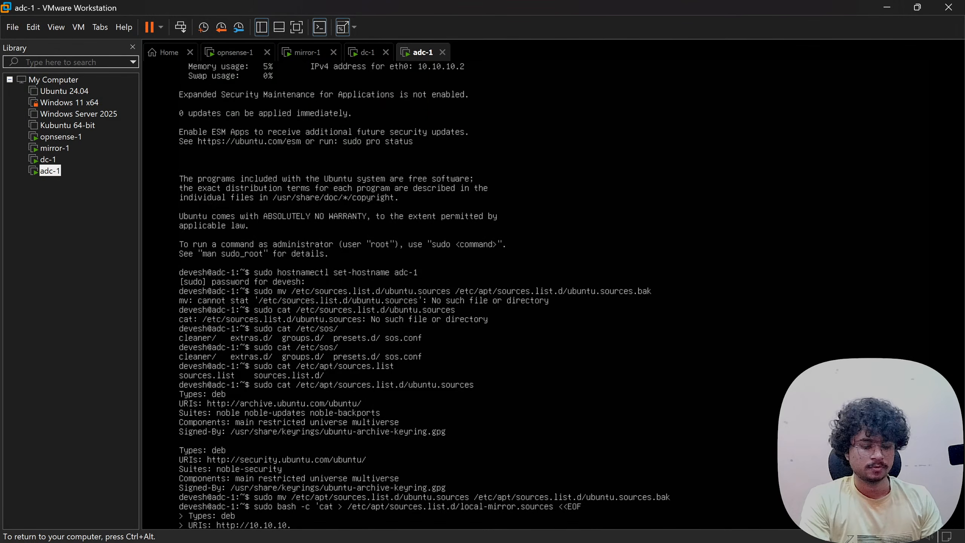
type("40")
key("Return")
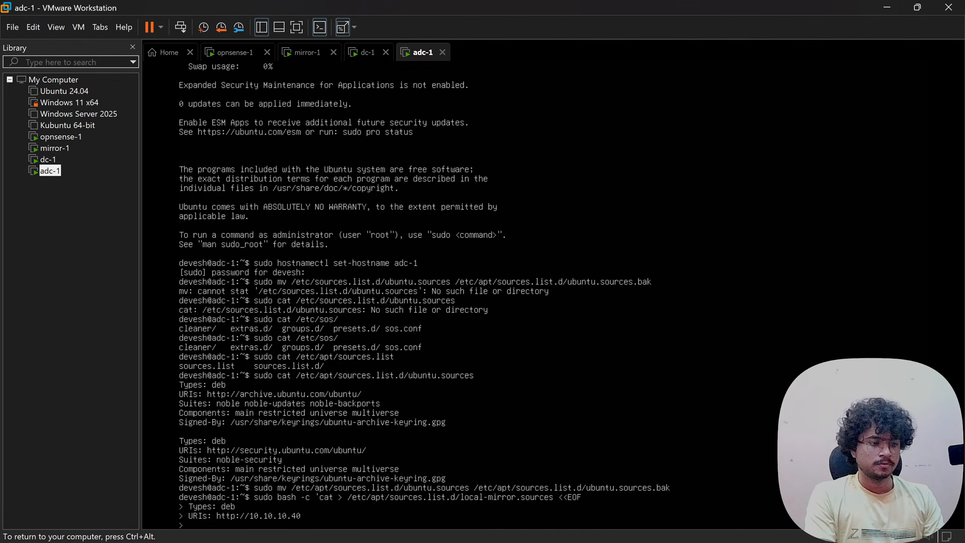
type("Suites:")
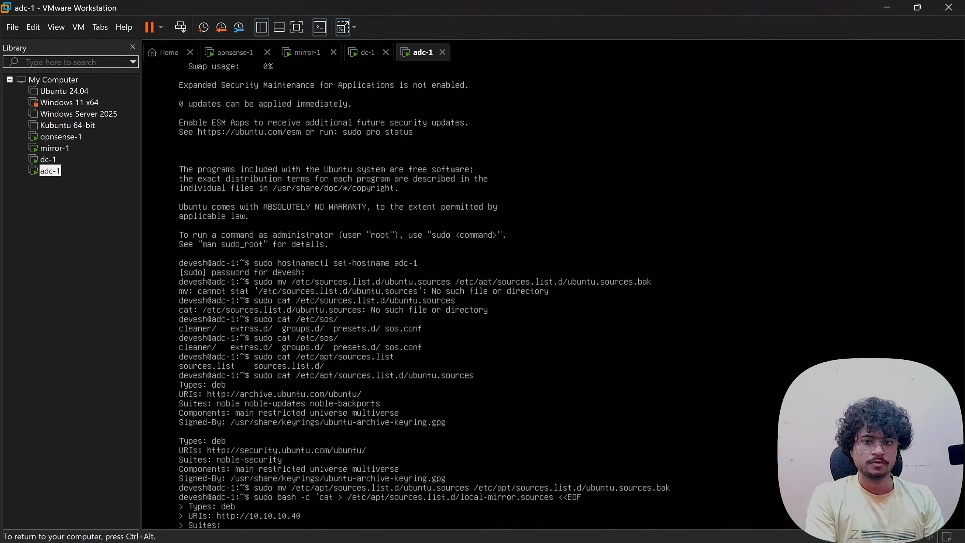
type(" noble")
key("Return")
type("Comp")
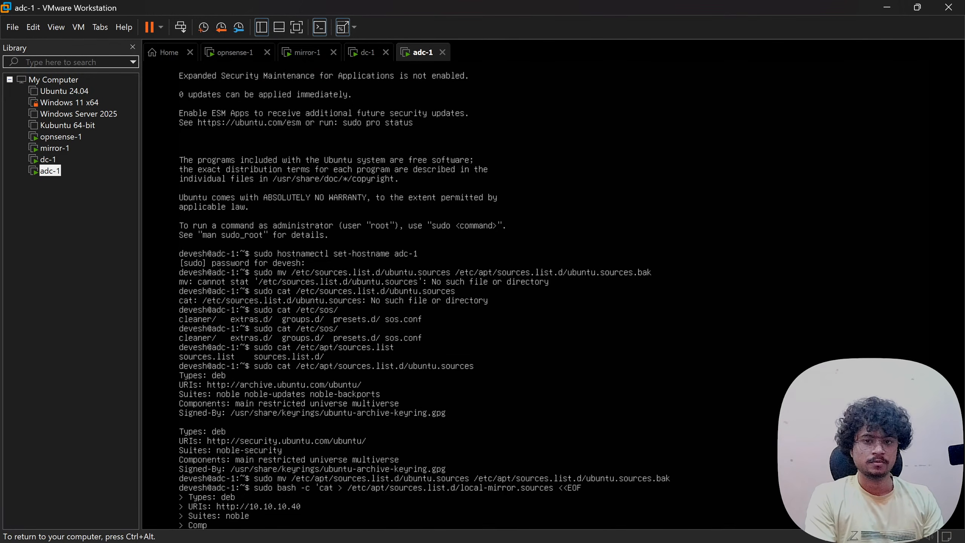
type("onents: main")
key("Return")
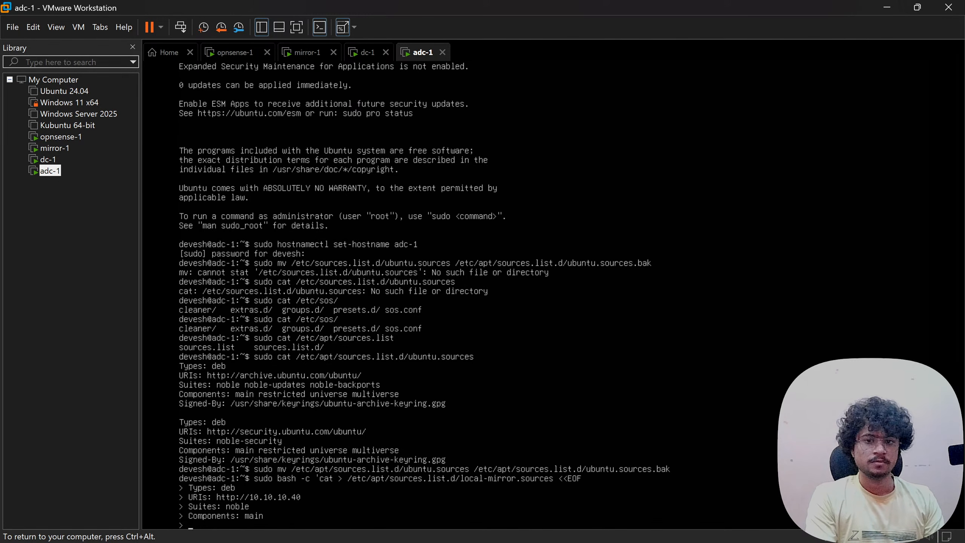
type("Tu")
key("BackSpace")
type("ruste")
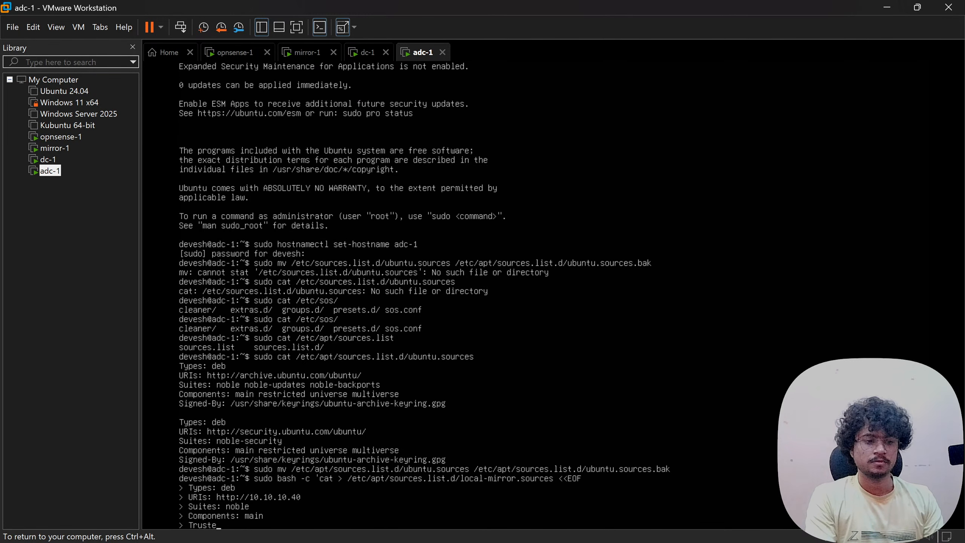
type("d: yes")
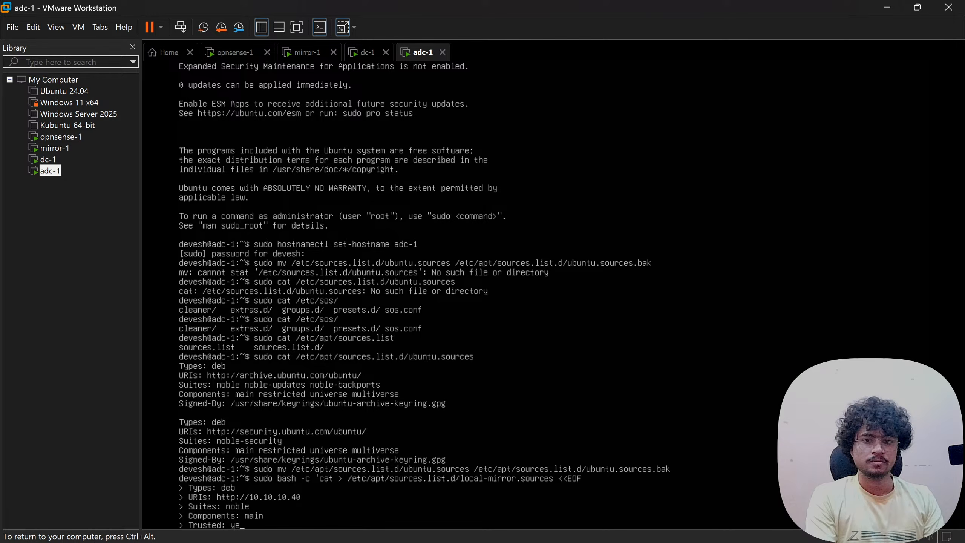
key("Return")
type("EOF'")
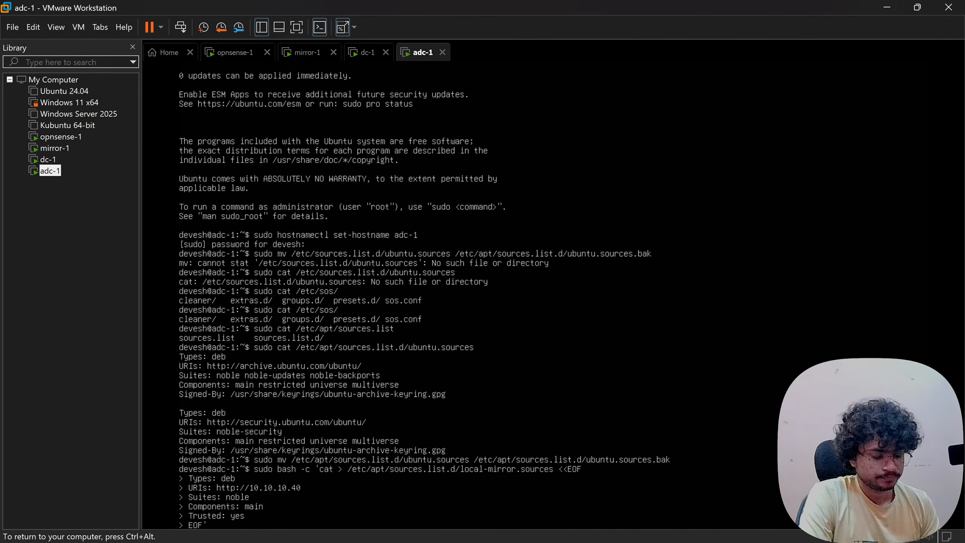
key("Return")
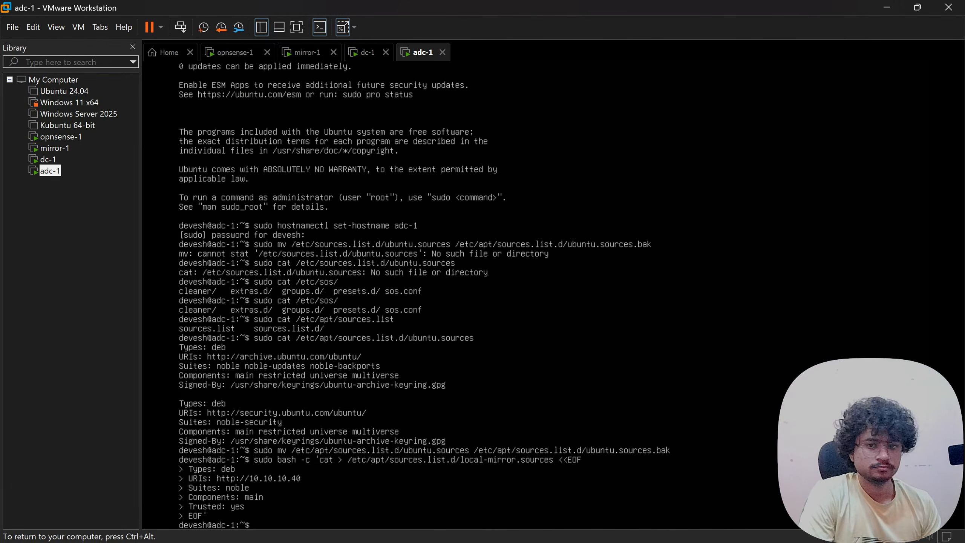
- Run sudo apt update, pulling 64 upgradable packages from the 10.10.10.40 mirror
type("sudo a")
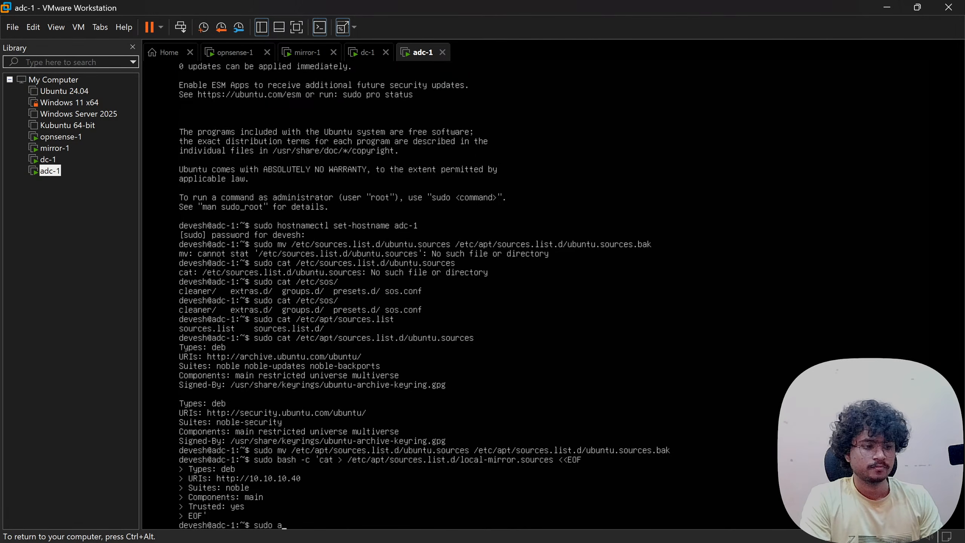
type("pt update")
key("Return")
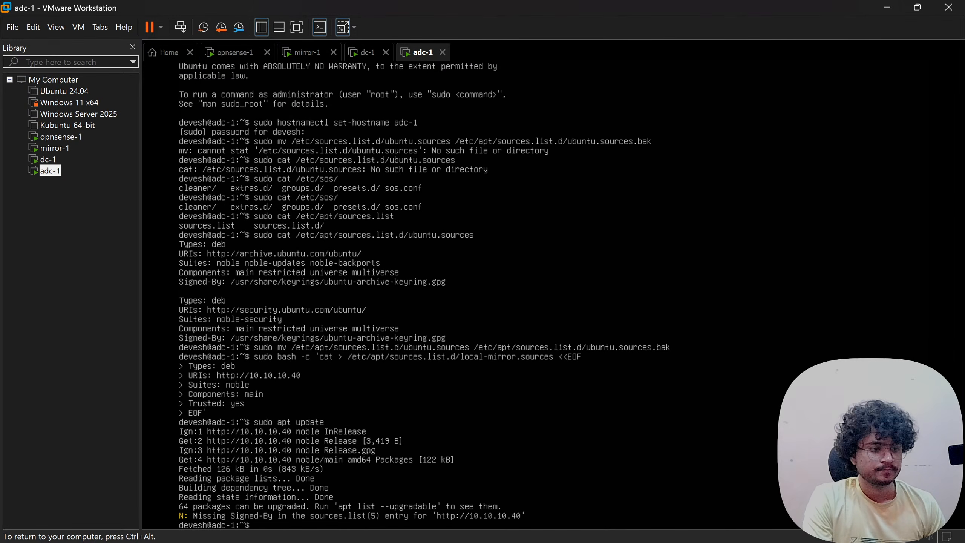
key("ctrl+alt")
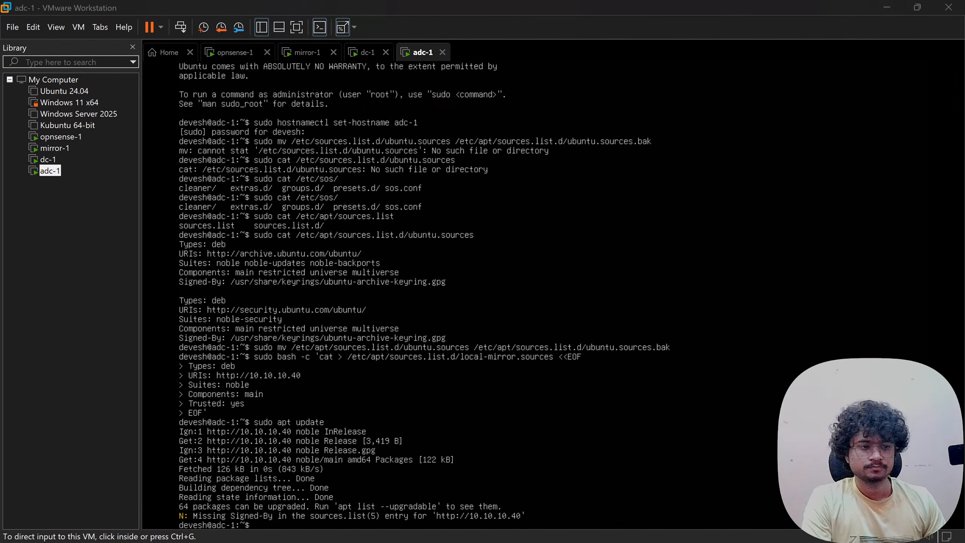
key("alt+Tab")
scroll(405, 409, "down", 5)
scroll(406, 403, "down", 5)
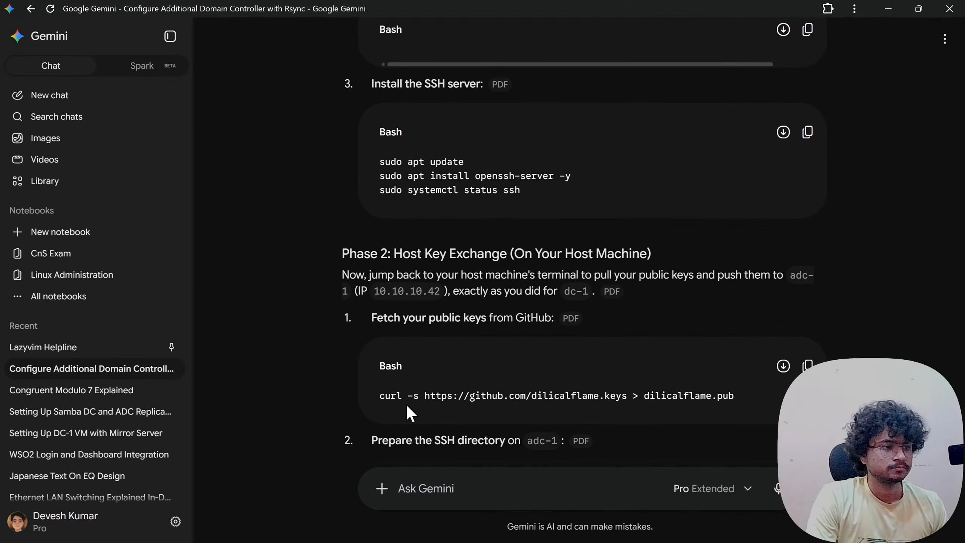
scroll(406, 404, "up", 3)
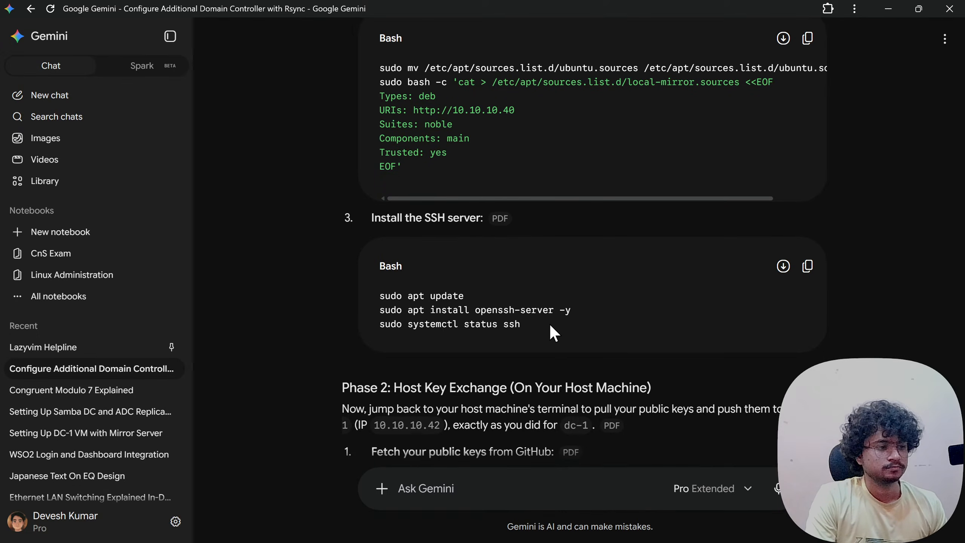
key("alt+Tab")
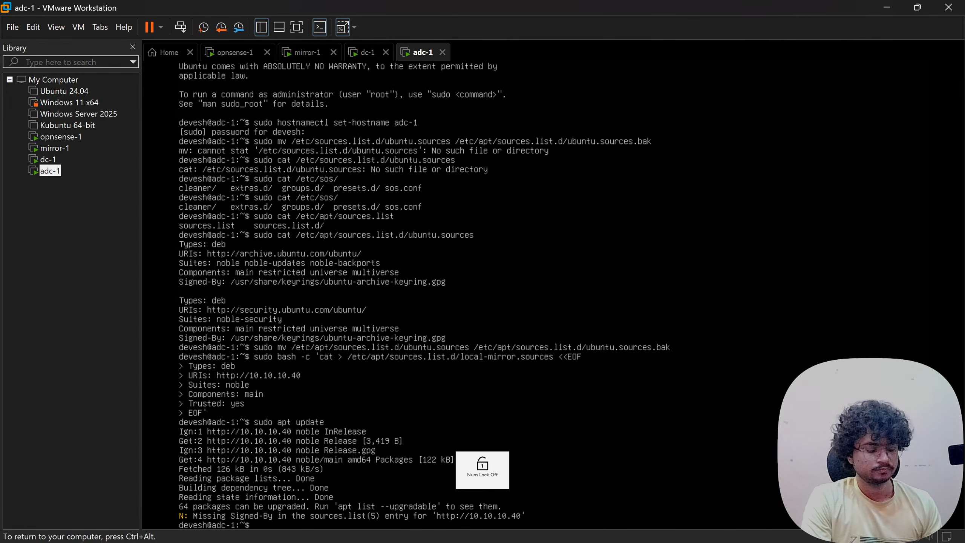
- Install openssh-server on adc-1 with sudo apt install, confirming the package prompt
type("sudo apt ")
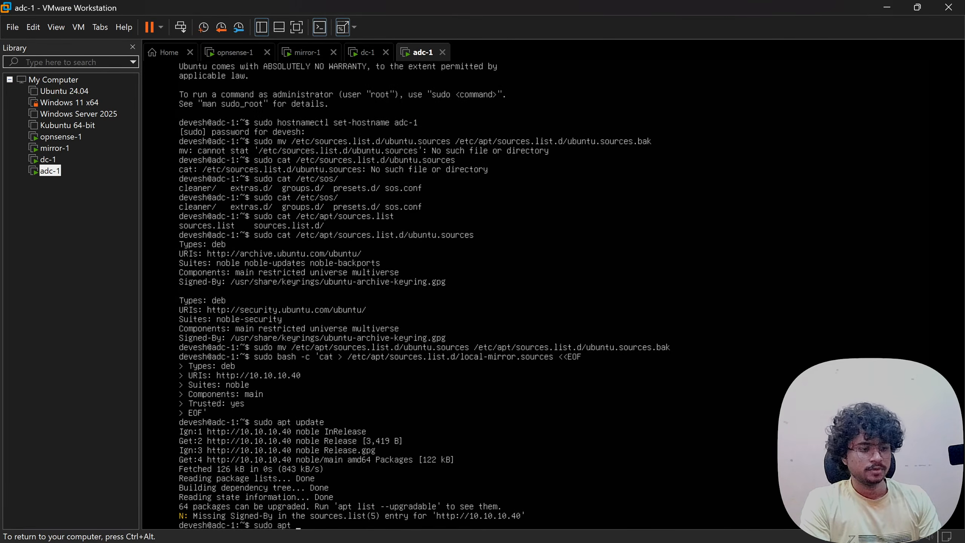
type("install open")
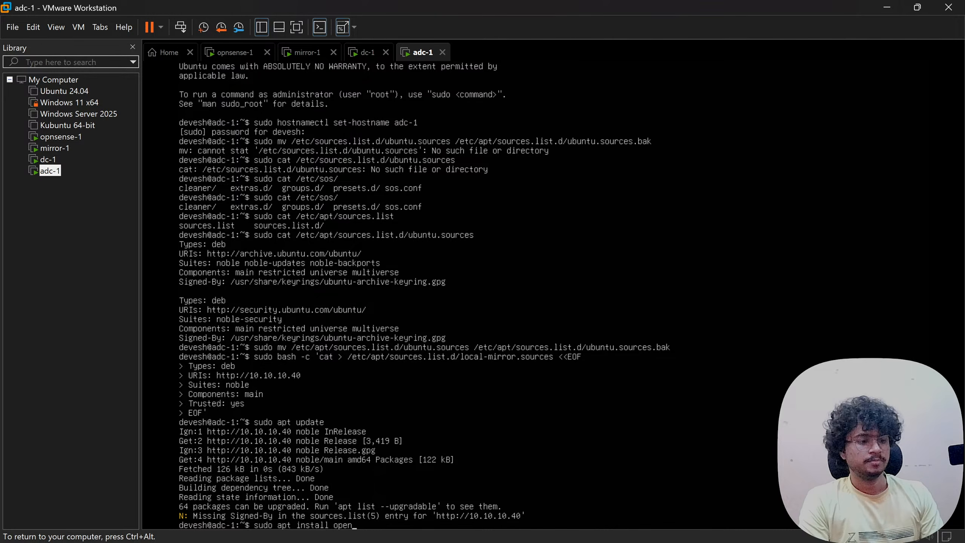
type("ssh-server")
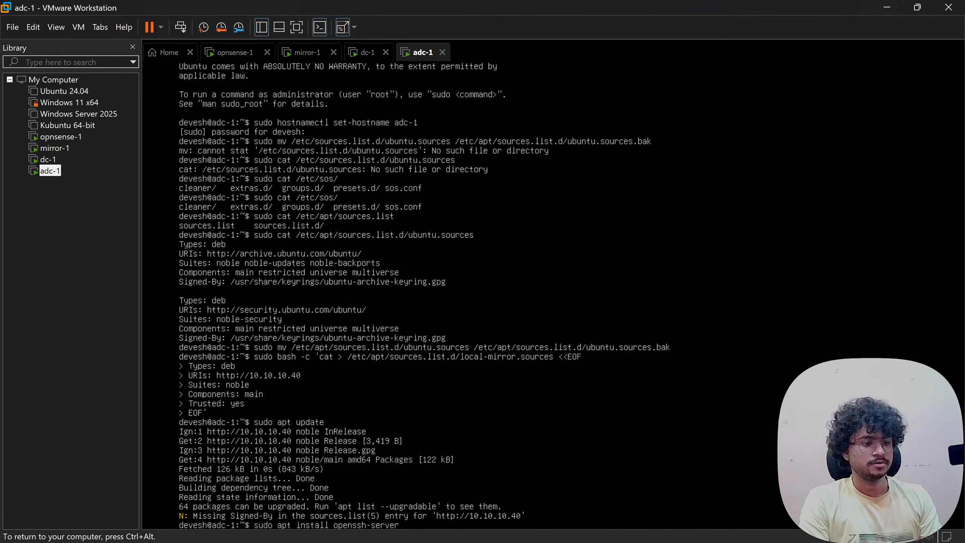
key("Return")
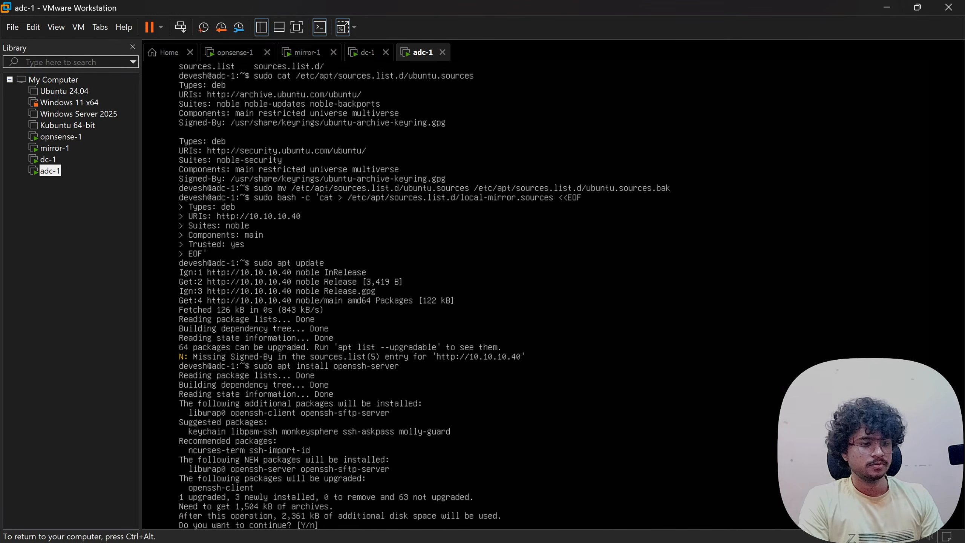
key("Return")
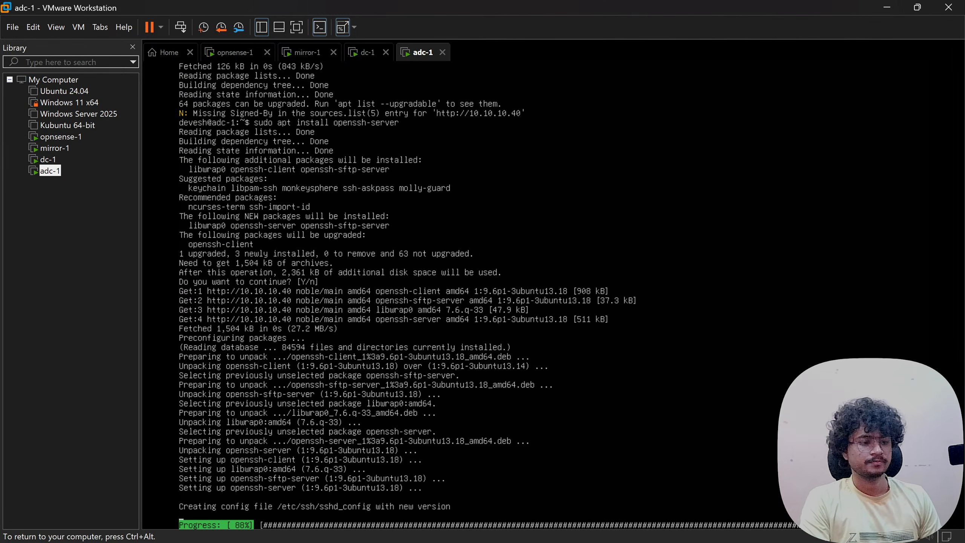
key("ctrl+alt")
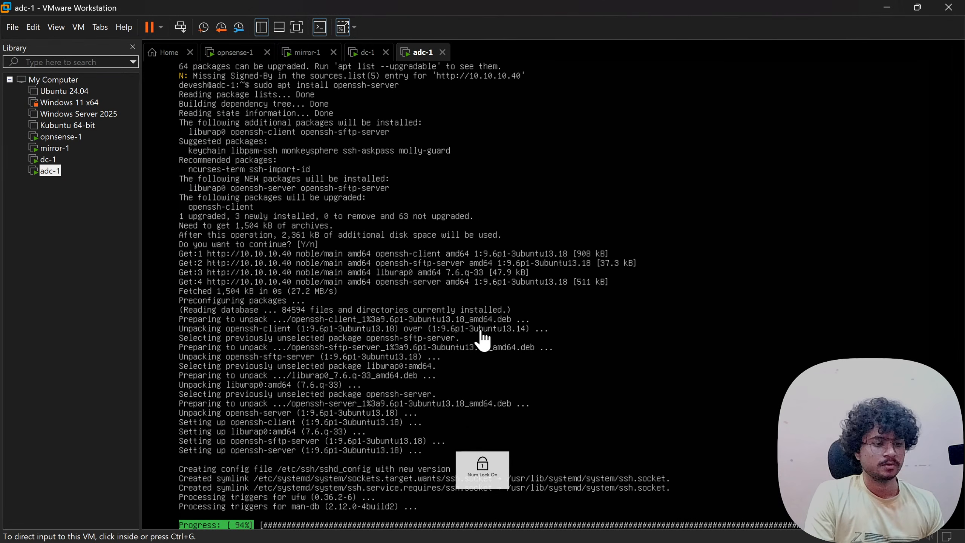
key("alt+Tab")
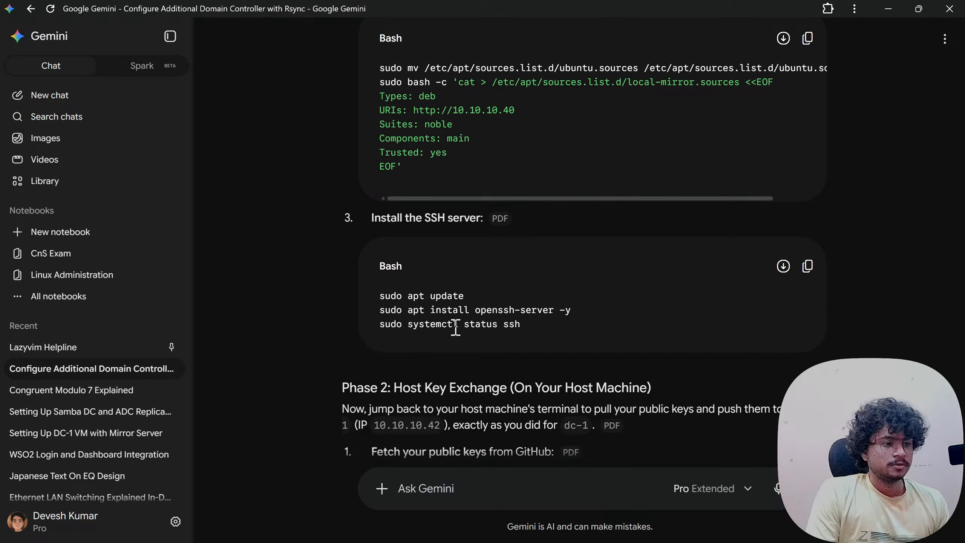
key("alt+Tab")
- Start the ssh service with systemctl and verify its status shows active on port 22
left_click(419, 368)
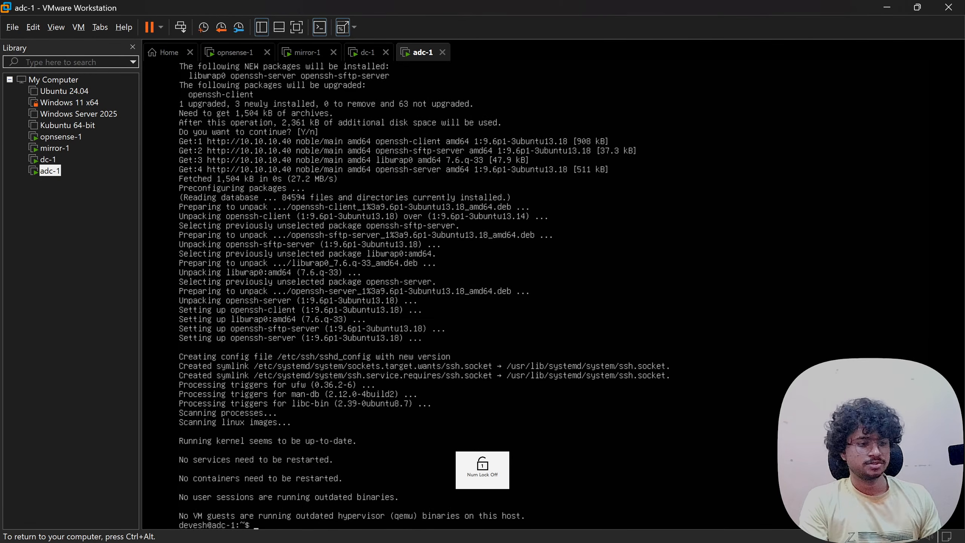
type("sudo system")
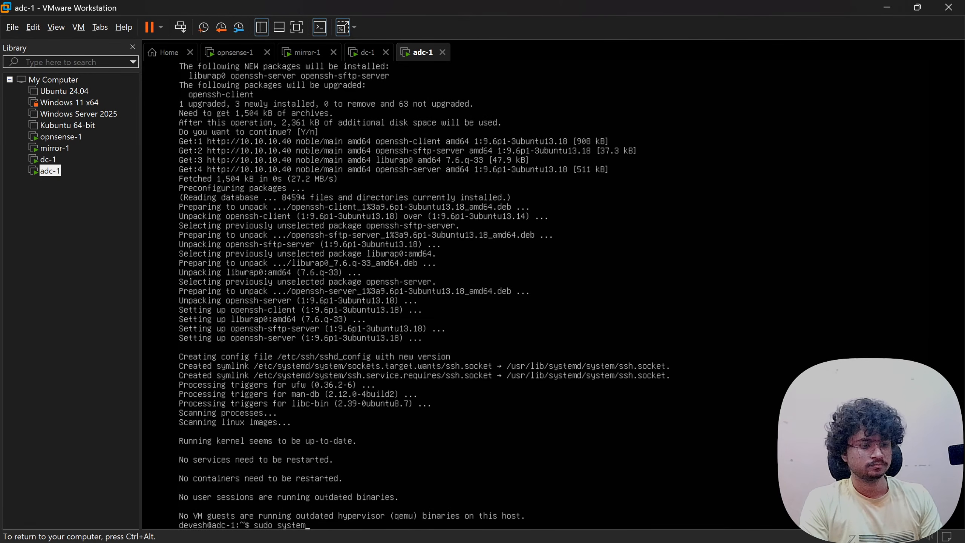
type("ctl status ssh")
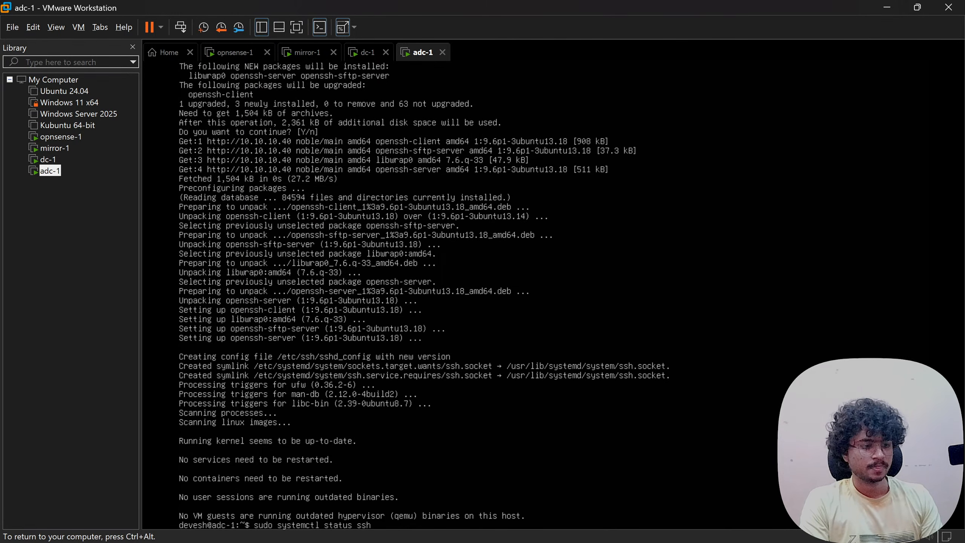
key("Return")
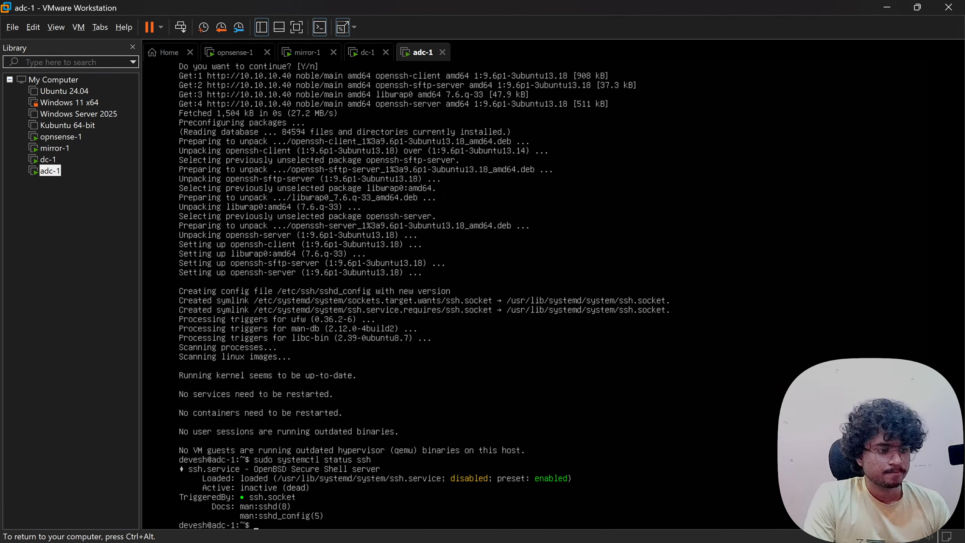
key("Up")
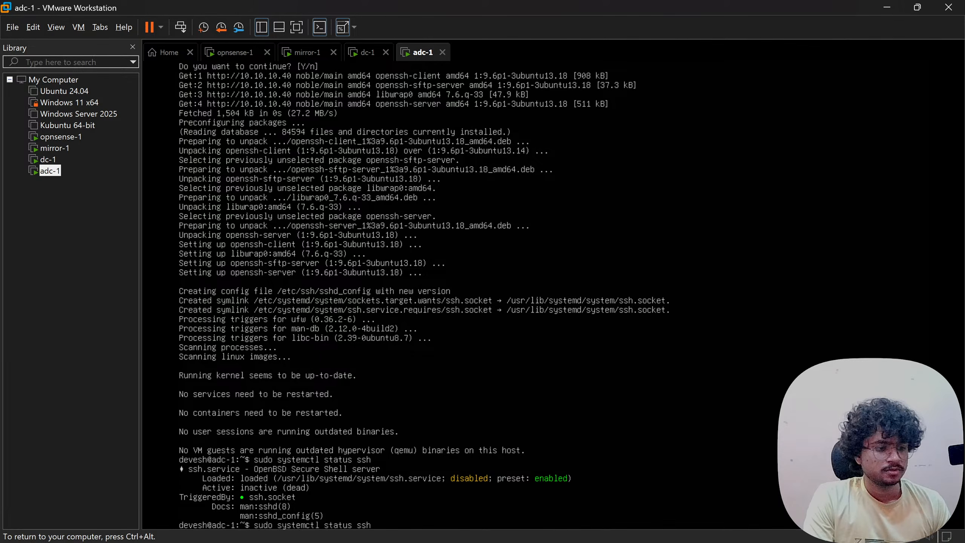
key("BackSpace")
key("BackSpace")
key("BackSpace")
key("BackSpace")
key("BackSpace")
key("BackSpace")
key("BackSpace")
key("BackSpace")
key("BackSpace")
type("l start s")
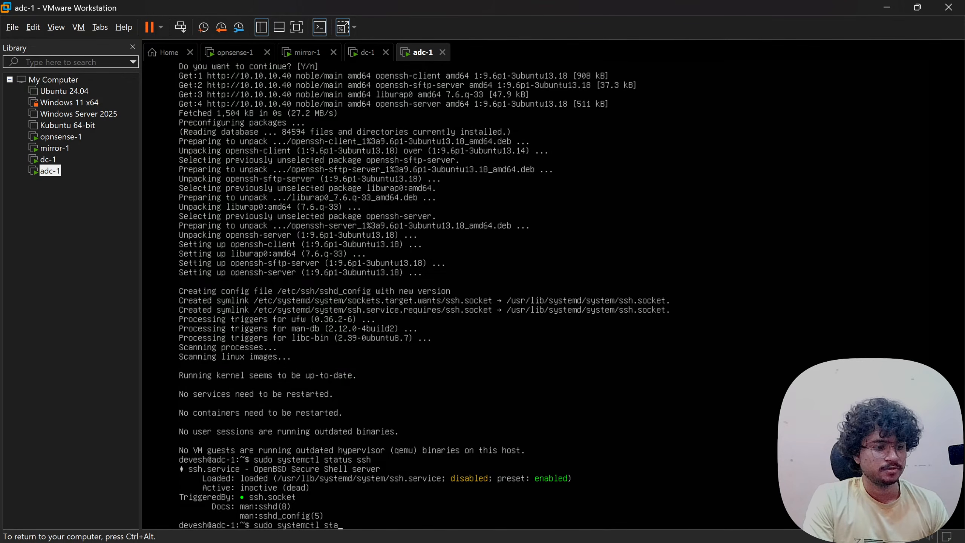
key("Return")
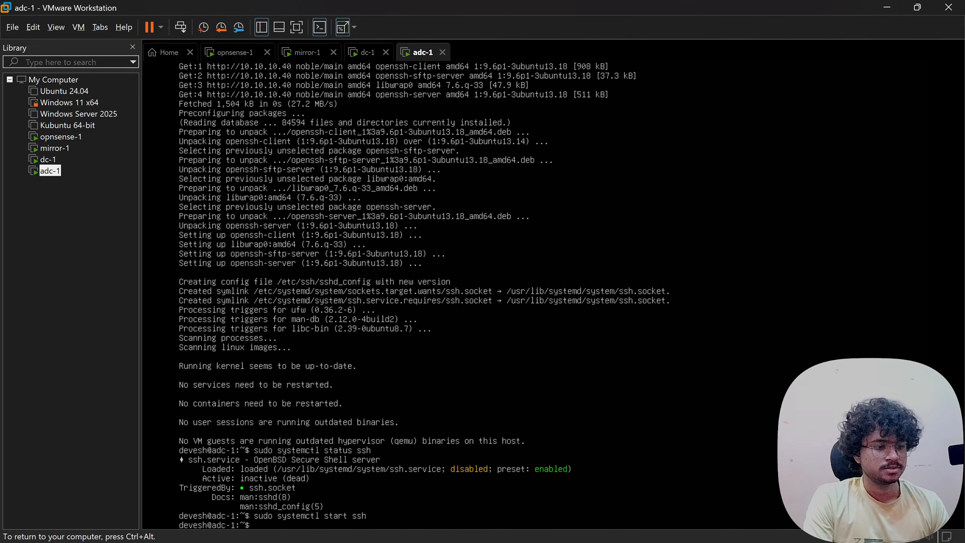
key("Up")
key("Up")
key("Return")
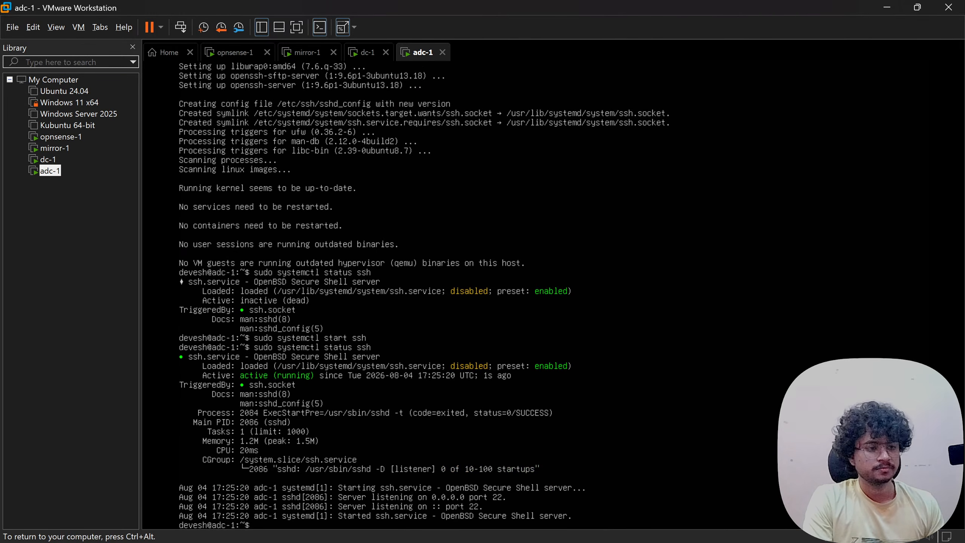
- Scroll Gemini's guide to the Phase 2 host key exchange steps
key("ctrl+alt")
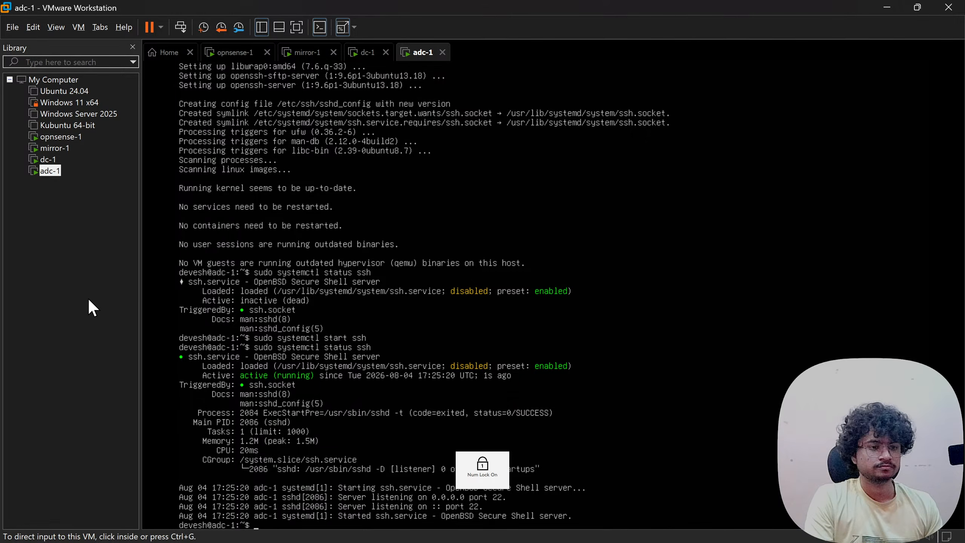
key("alt+Tab")
scroll(476, 284, "down", 5)
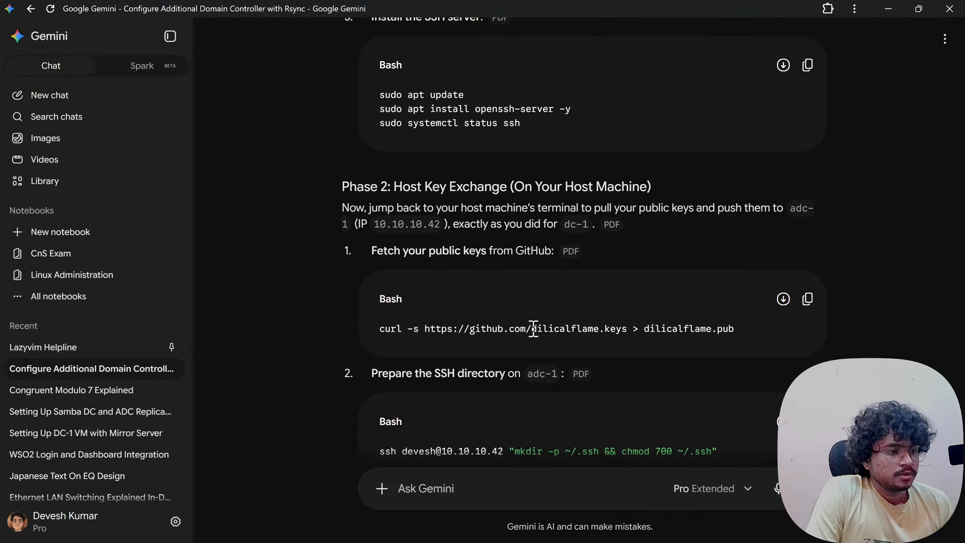
- Download the GitHub public keys into dilicalflame.pub using Gemini's curl command in a new terminal tab
left_click(807, 300)
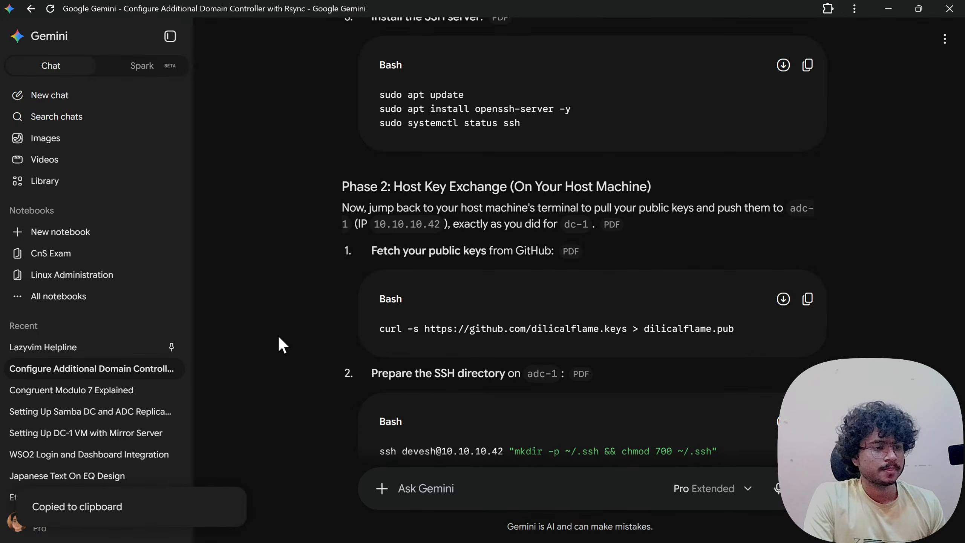
key("alt+Tab")
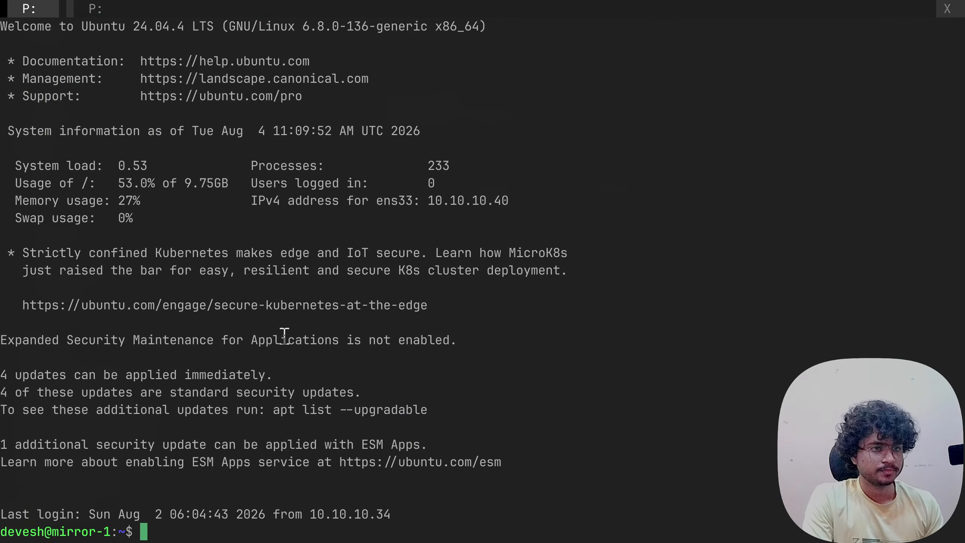
key("ctrl+shift+t")
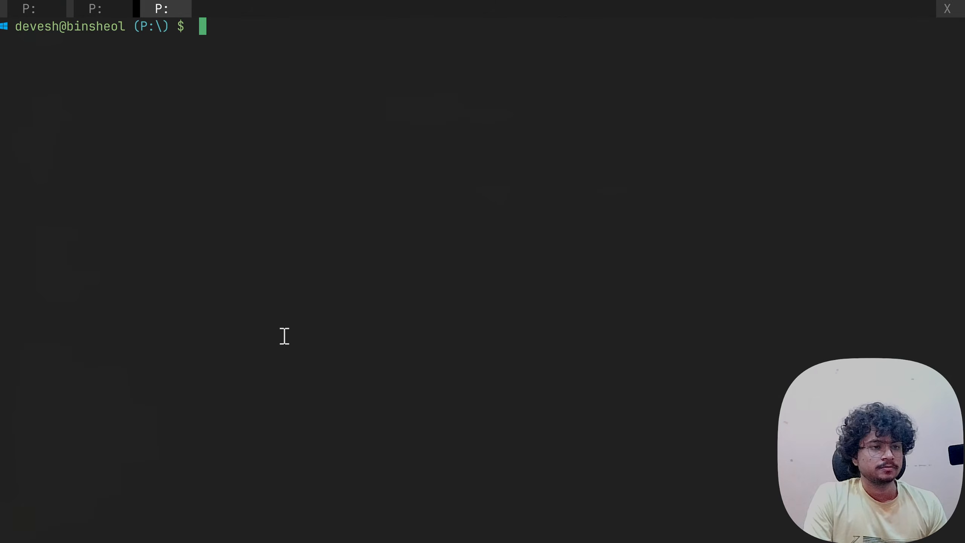
key("ctrl+v")
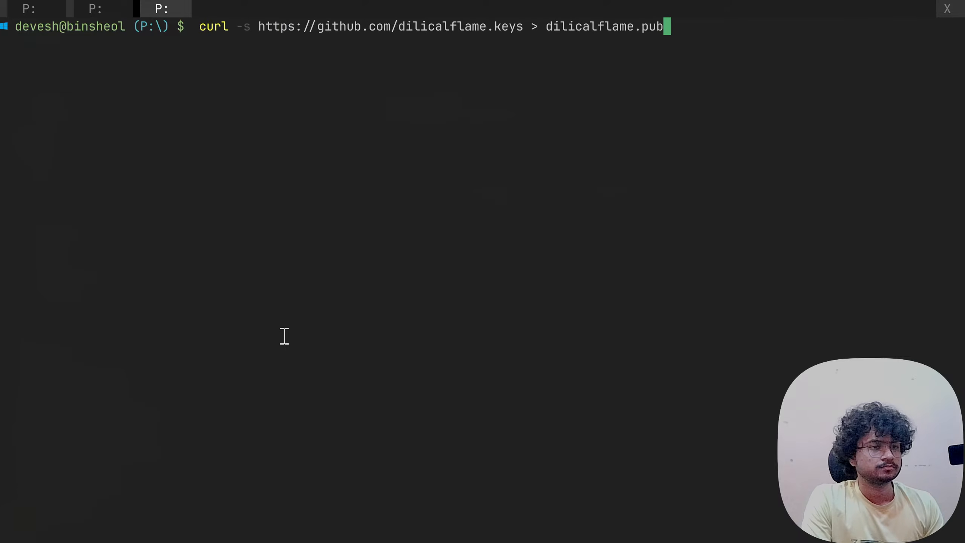
key("Return")
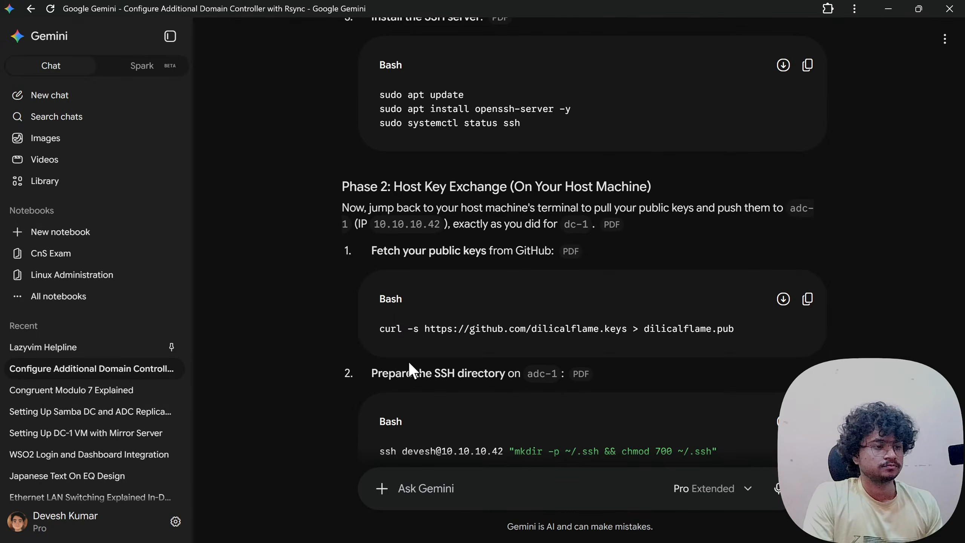
- Create ~/.ssh with mode 700 on 10.10.10.42, accepting the host key and entering the password
scroll(410, 365, "down", 3)
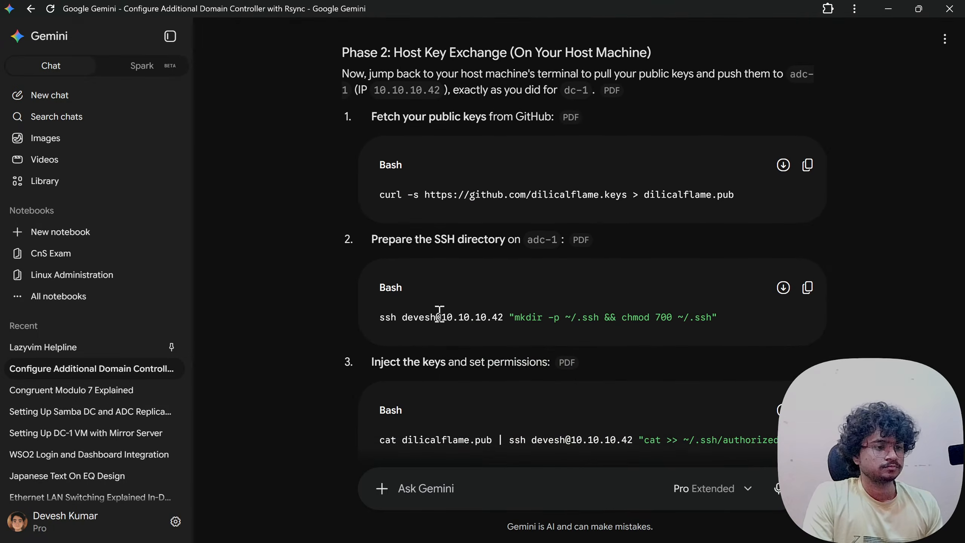
left_click(807, 288)
key("alt+Tab")
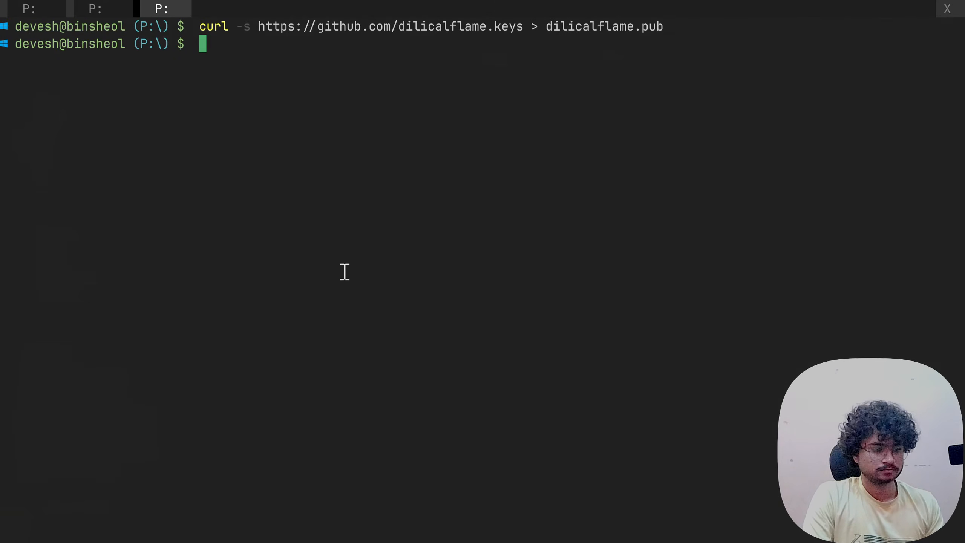
key("ctrl+v")
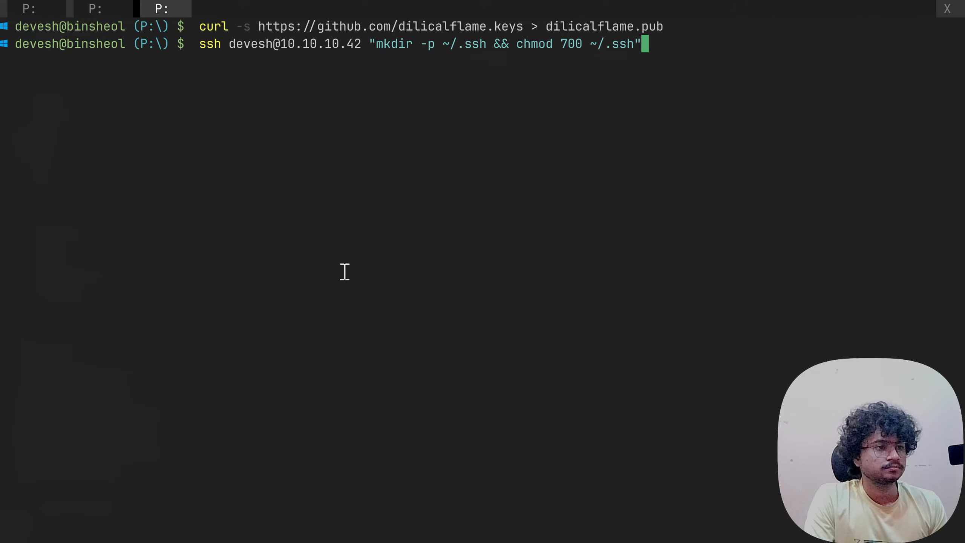
key("Return")
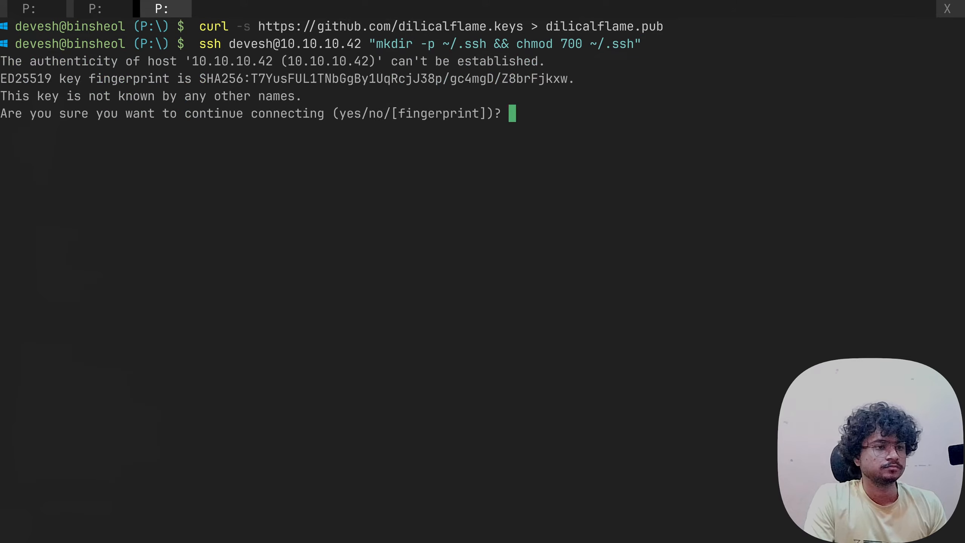
type("yes")
key("Return")
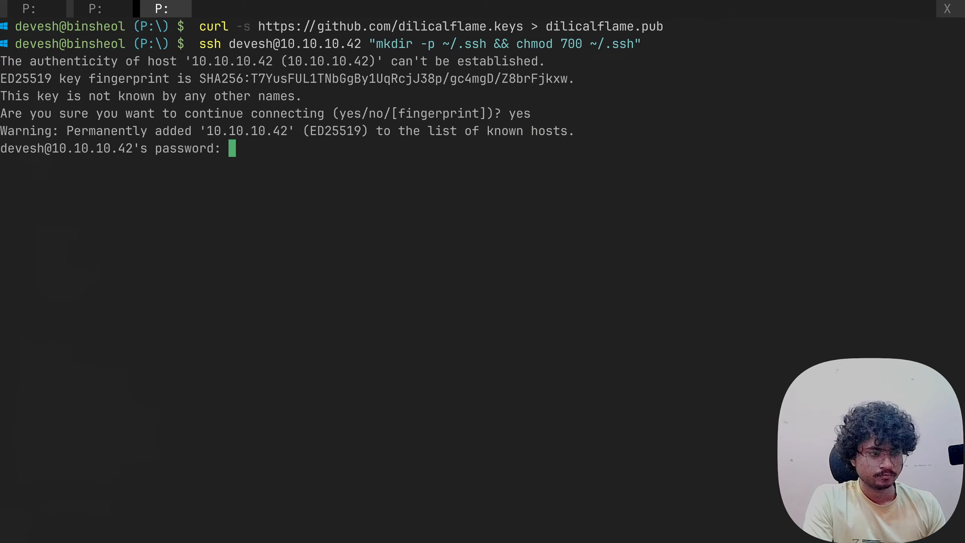
key("Return")
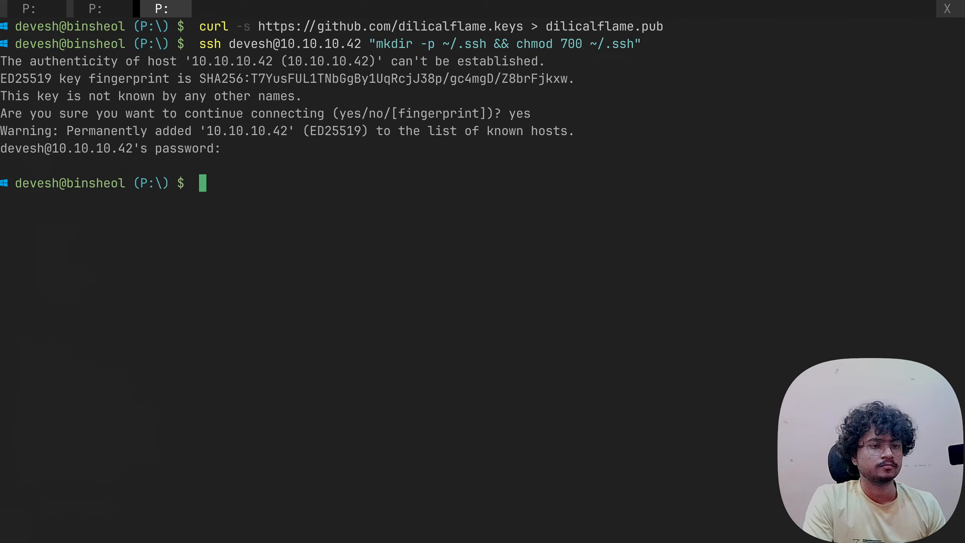
key("Up")
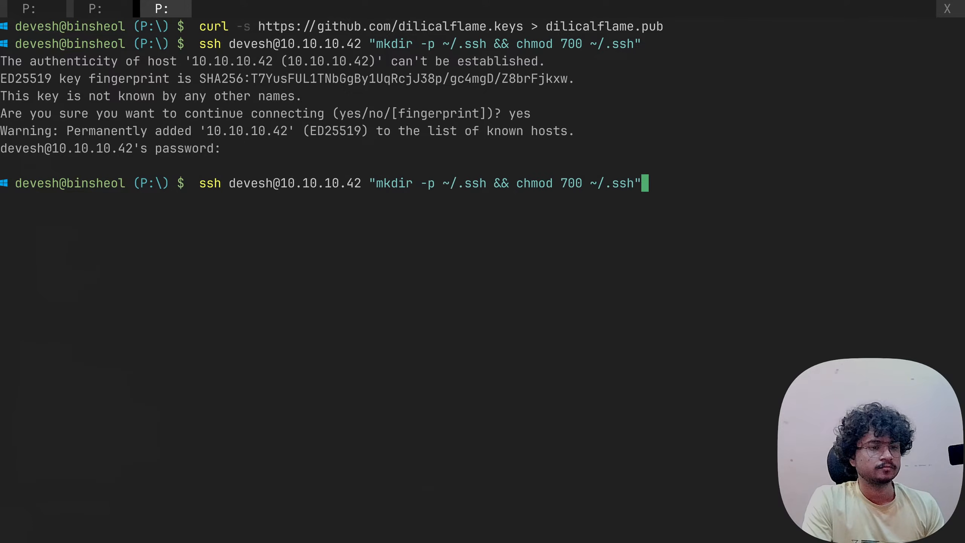
key("Return")
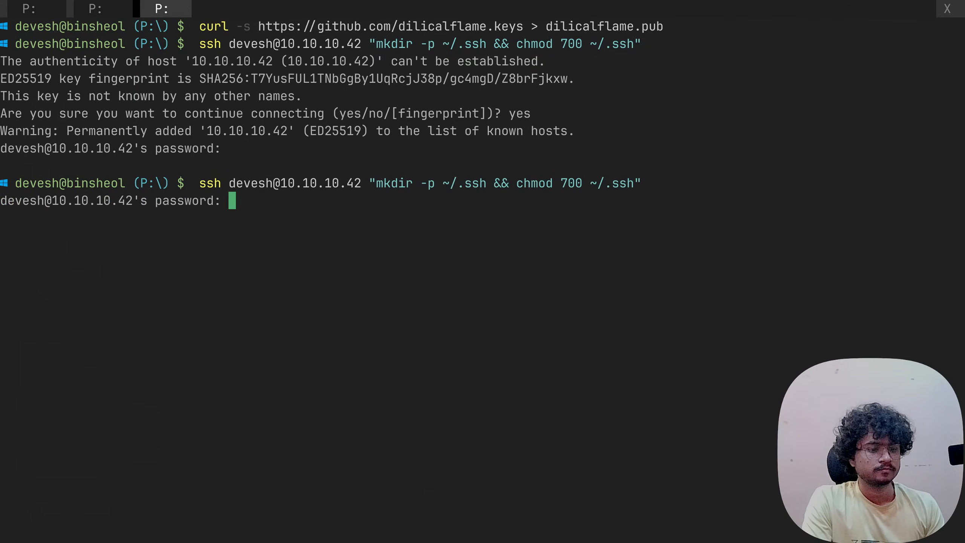
key("Return")
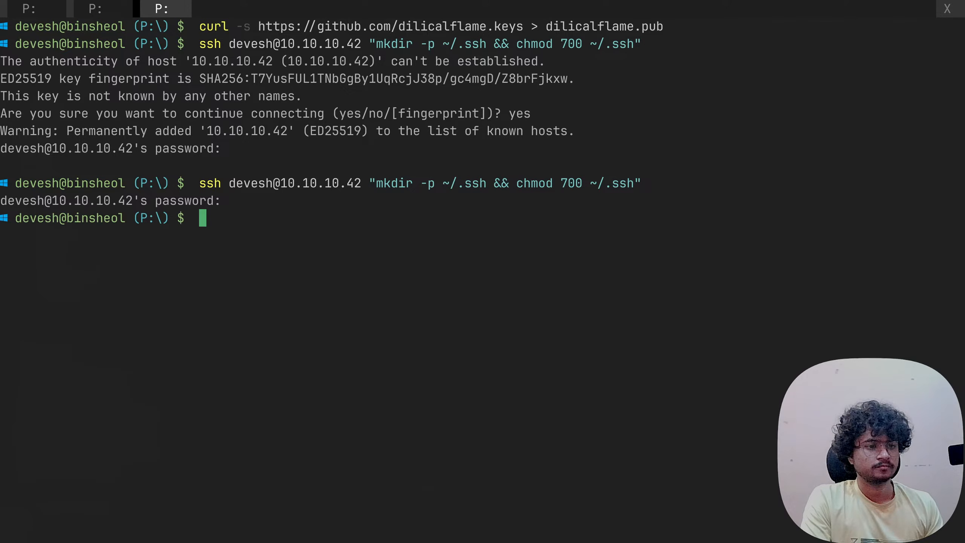
key("alt+Tab")
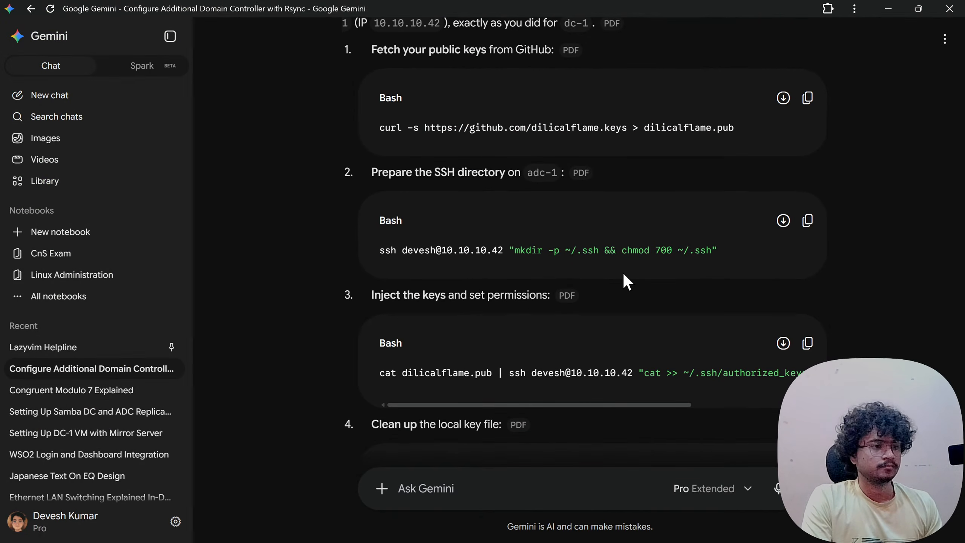
- Append the downloaded keys to adc-1's ~/.ssh/authorized_keys with 600 permissions
scroll(621, 266, "down", 2)
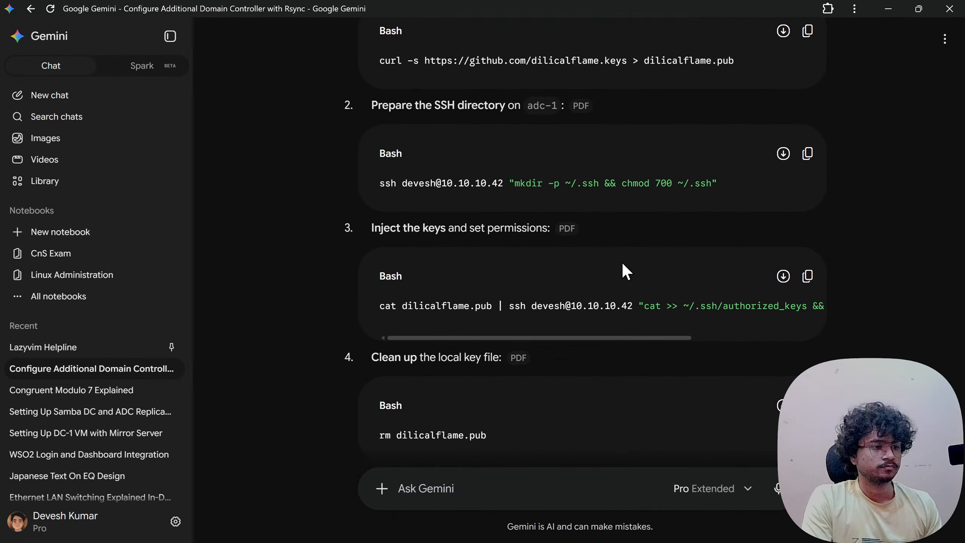
left_click(808, 277)
key("alt+Tab")
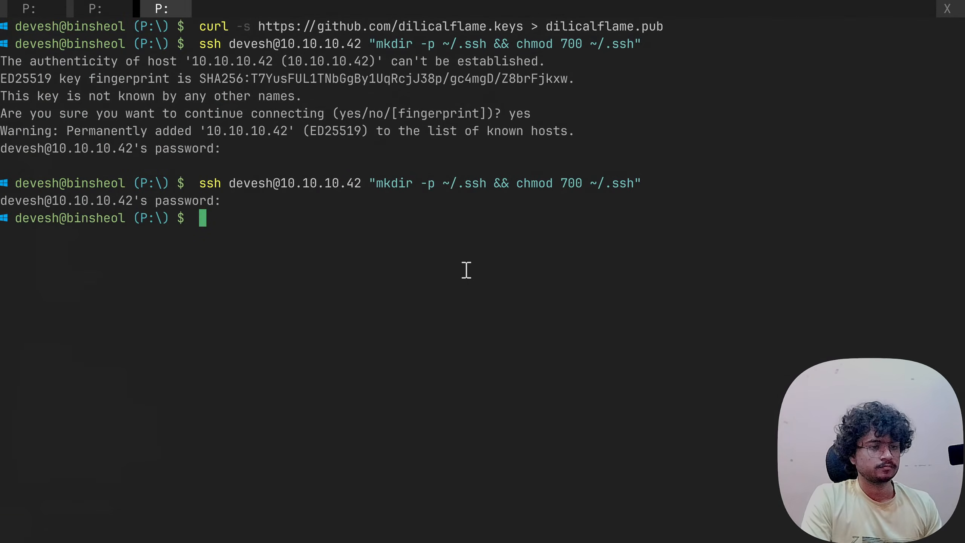
key("ctrl+v")
key("Return")
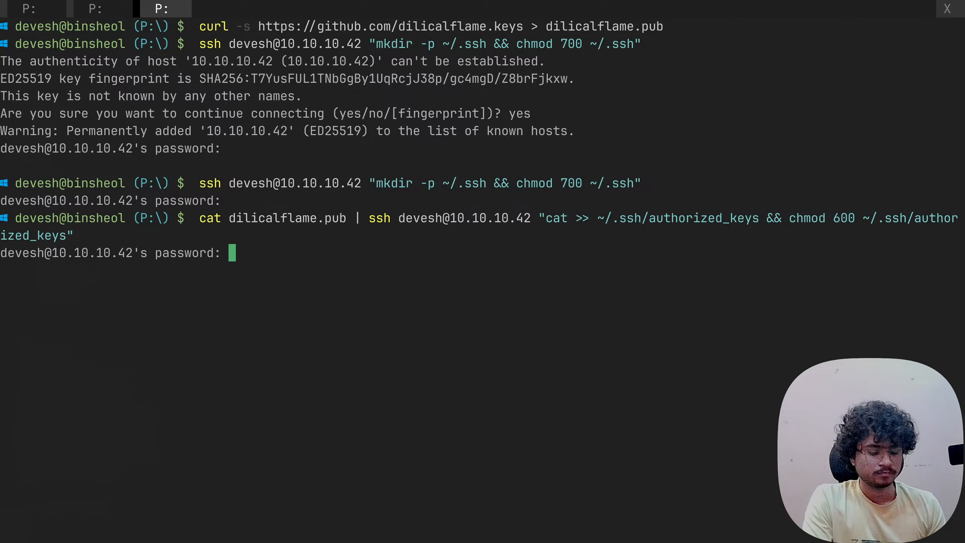
key("Return")
- Delete the local dilicalflame.pub file with rm, then move on to Gemini's Phase 3
key("alt+Tab")
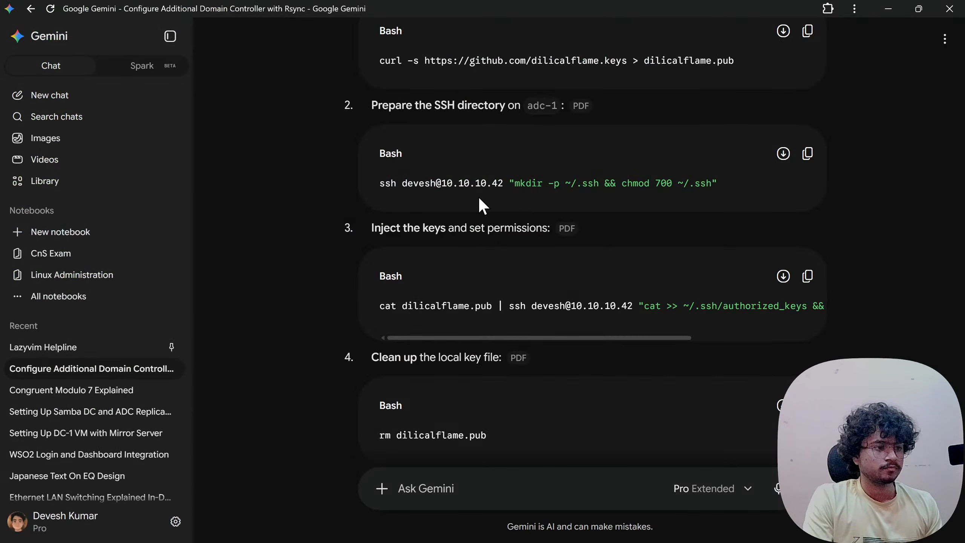
scroll(508, 288, "down", 3)
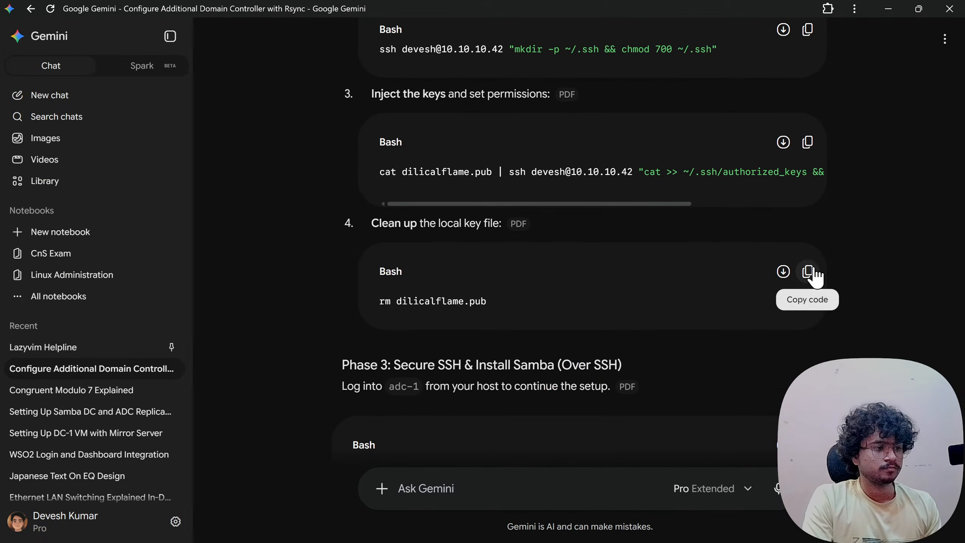
left_click(808, 272)
key("alt+Tab")
key("ctrl+v")
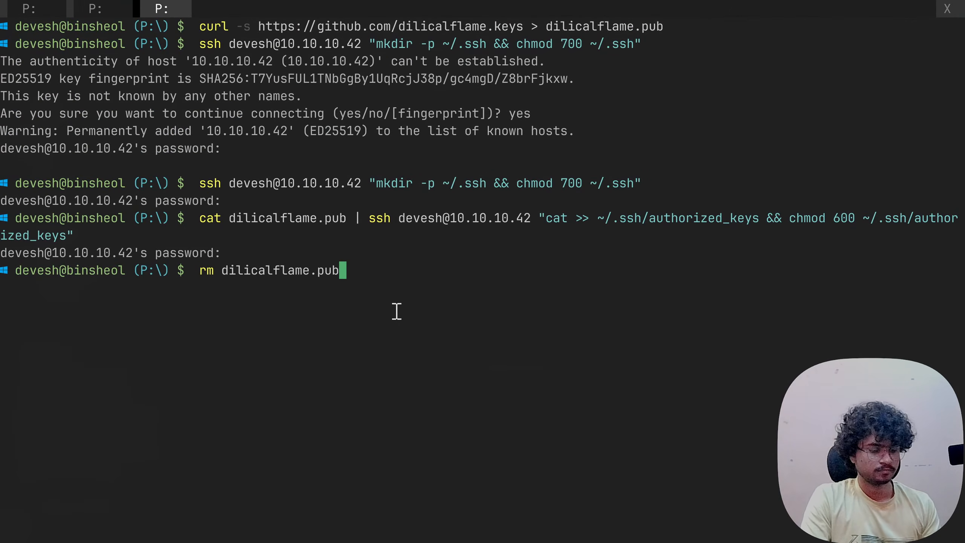
key("Return")
key("alt+Tab")
scroll(397, 316, "down", 5)
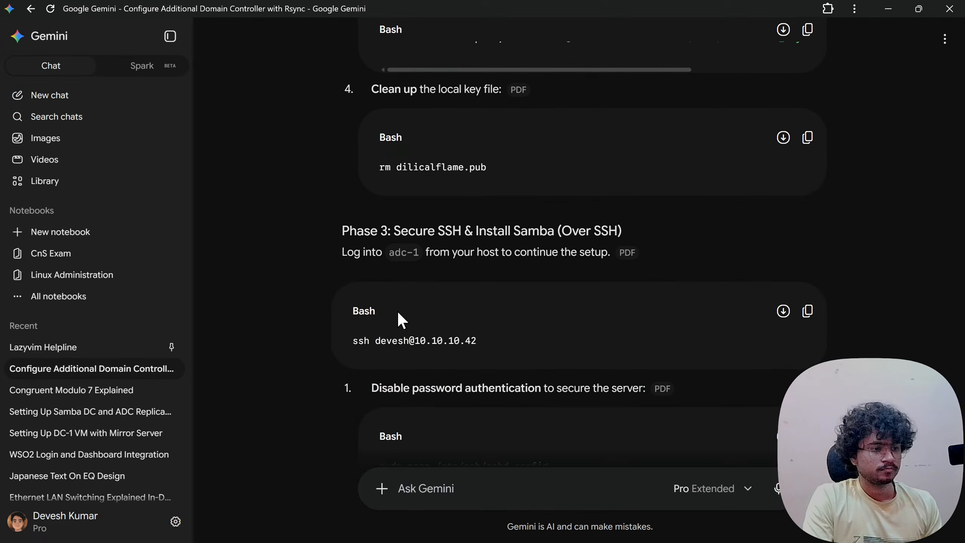
- Log into adc-1 at 10.10.10.42 over SSH from Windows Terminal
key("alt+Tab")
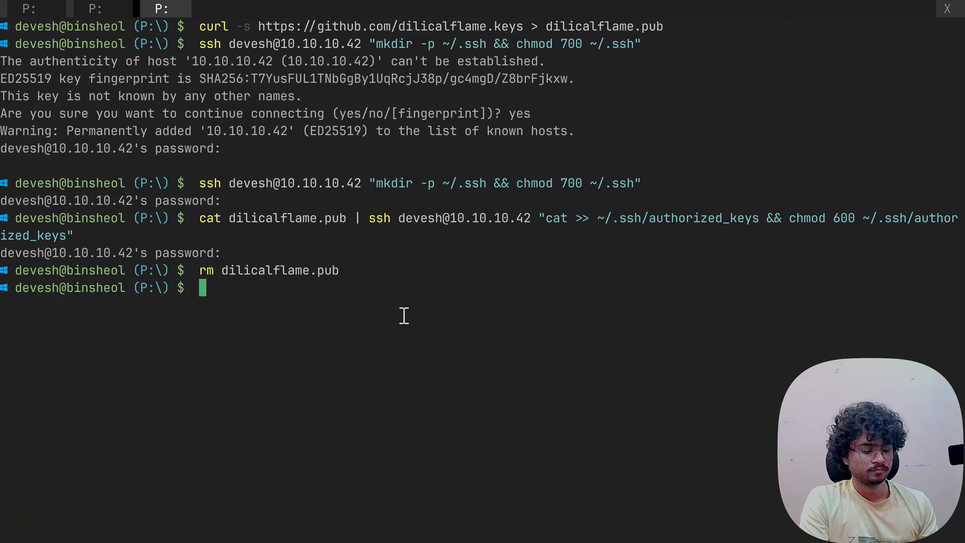
type("ssh dev")
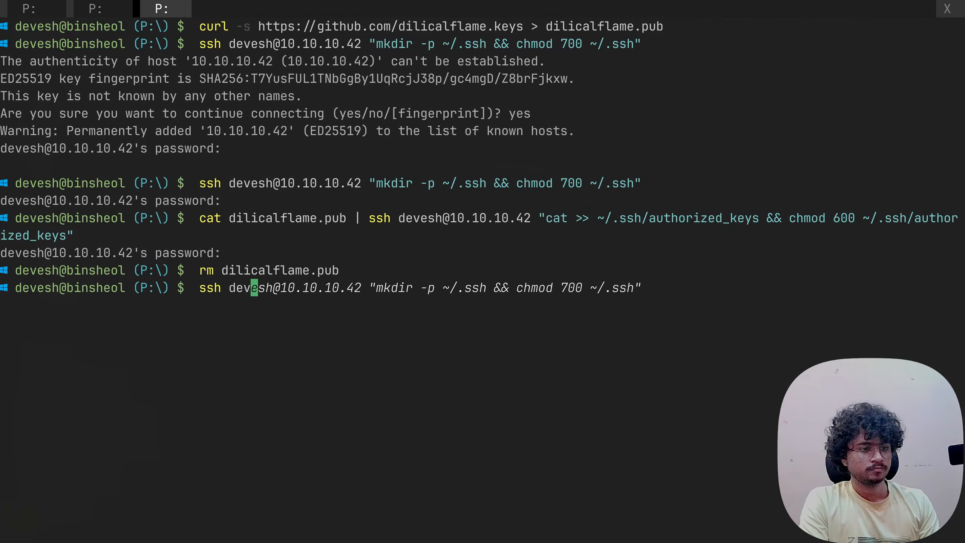
type("esh@10.10.")
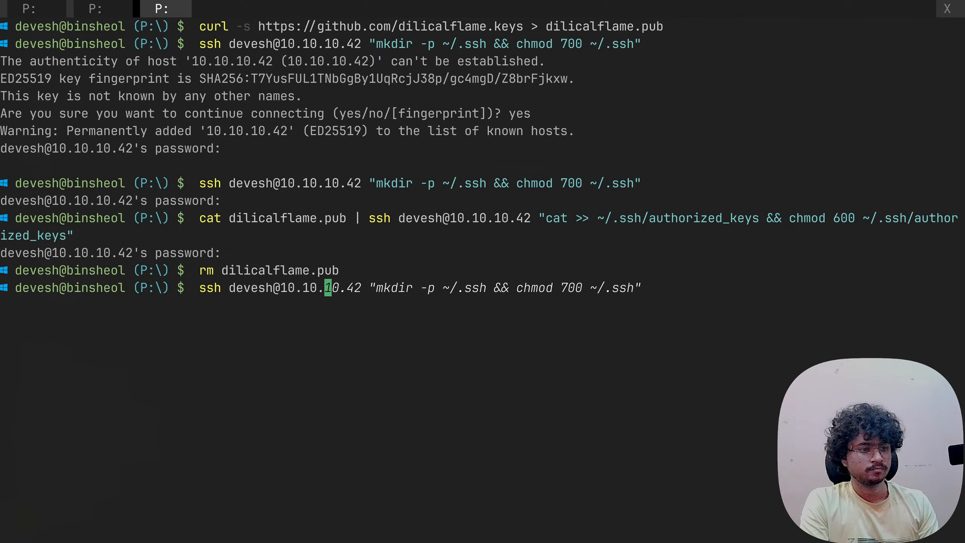
type("10.42")
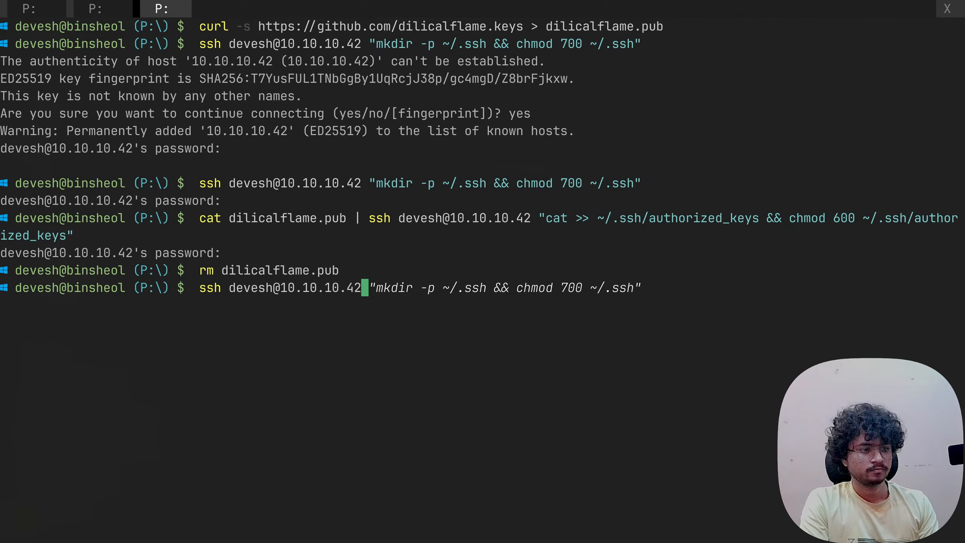
key("Return")
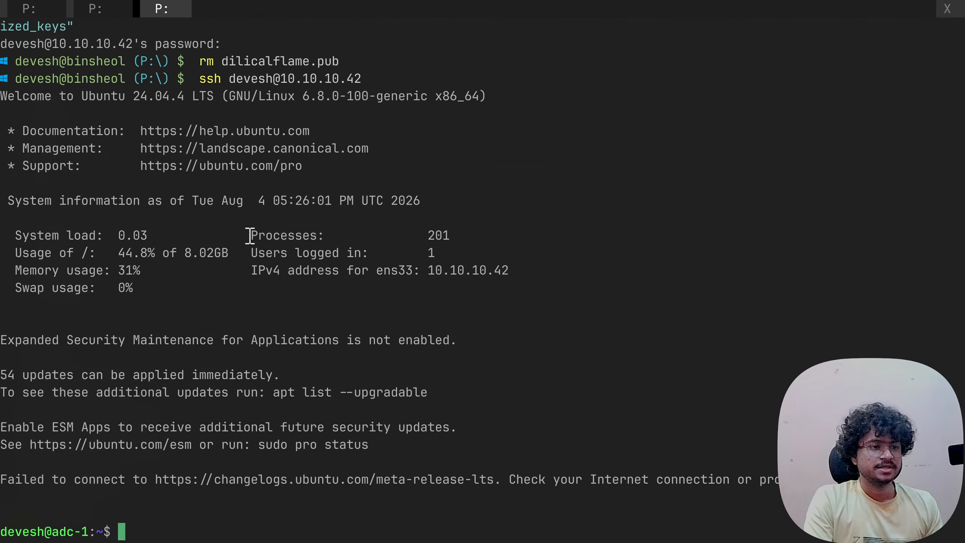
- Run 'sudo nano /etc/ssh/sshd_config' on adc-1, copied from the Gemini instructions
key("alt+Tab")
scroll(437, 271, "down", 6)
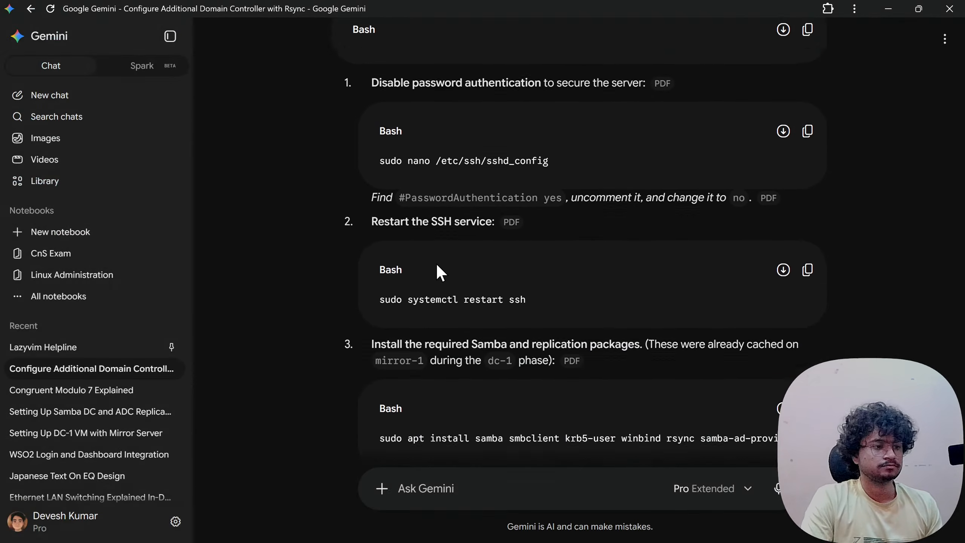
scroll(433, 266, "up", 5)
scroll(424, 257, "down", 4)
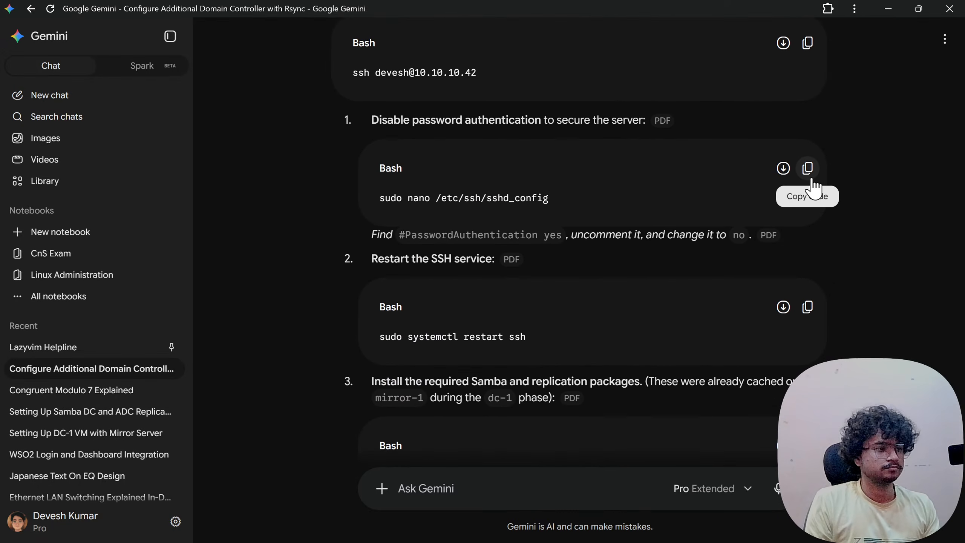
left_click(809, 171)
key("alt+Tab")
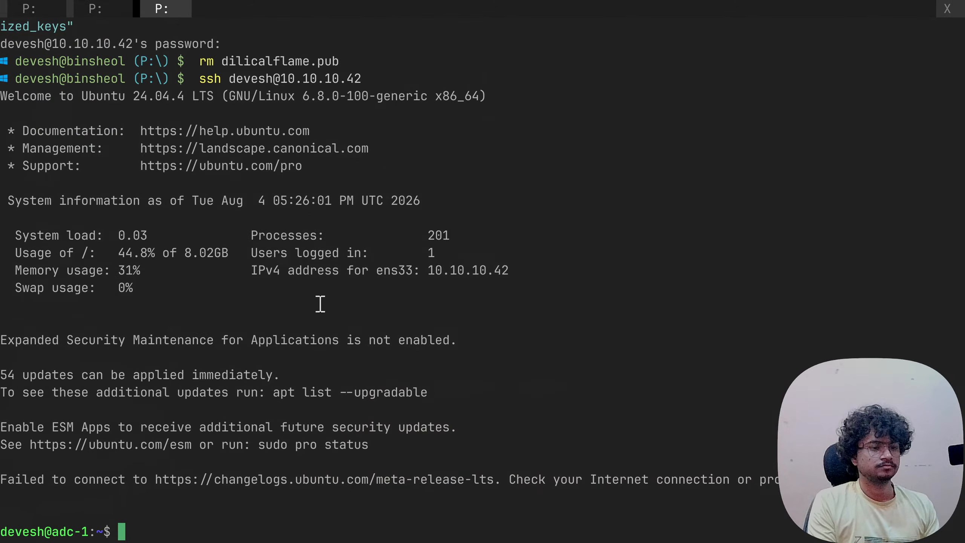
key("ctrl+v")
key("Return")
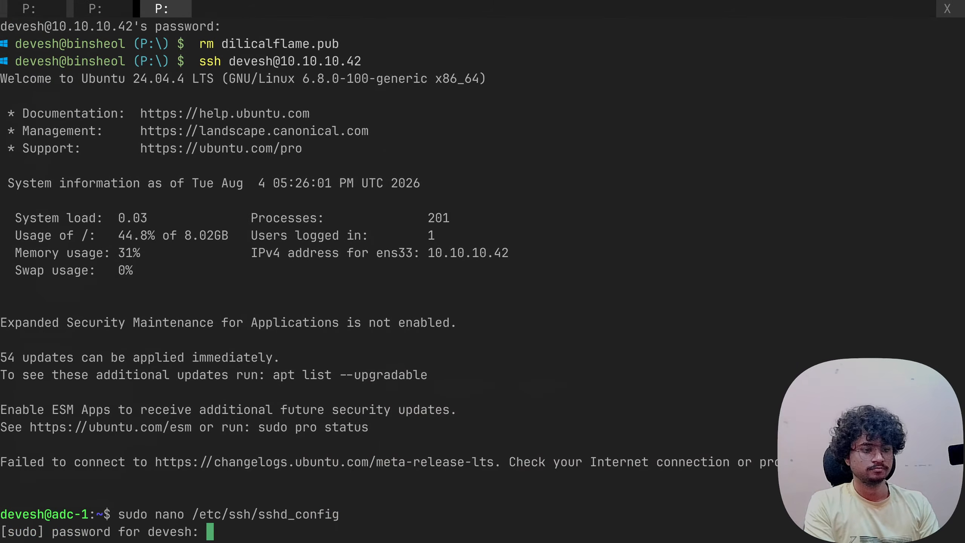
- Enter the sudo password and uncomment the PasswordAuthentication line in sshd_config
key("Return")
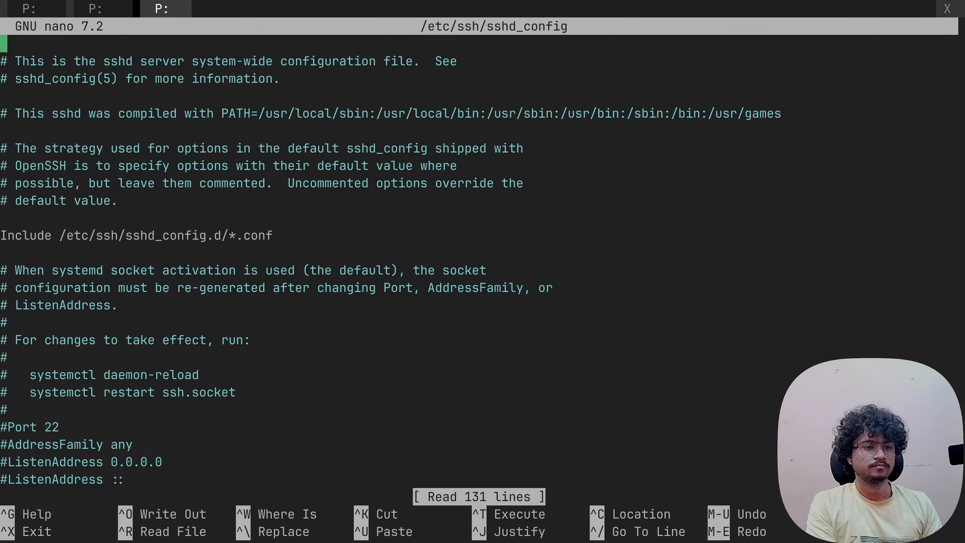
key("Down")
key("Down")
key("Down")
key("Down")
key("Down")
key("Down")
key("Down")
key("Down")
key("Down")
key("Down")
key("Down")
key("Down")
key("Down")
key("Down")
key("Down")
key("Down")
key("Down")
key("Down")
key("Down")
key("Down")
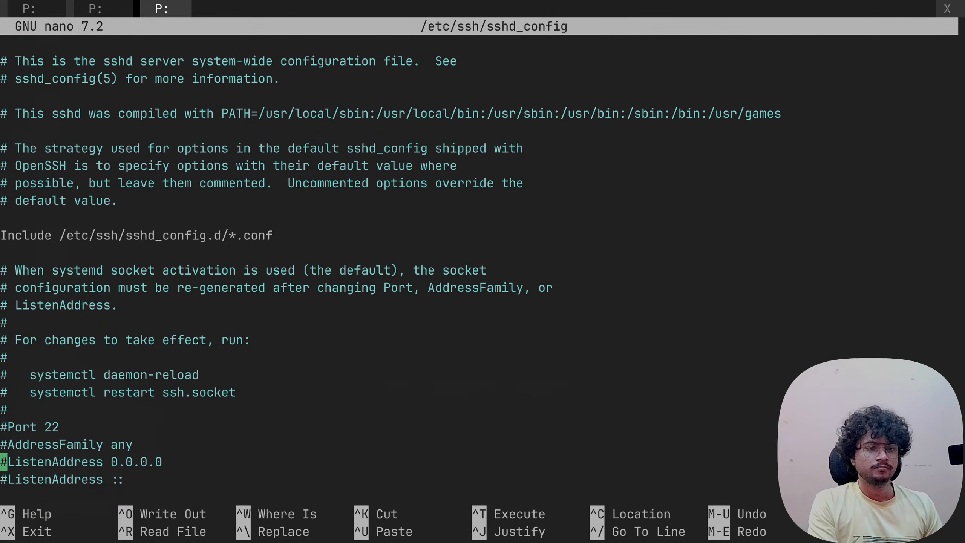
key("Down")
key("Down")
key("Down")
key("Down")
key("Down")
key("Down")
key("Down")
key("Down")
key("Down")
key("Down")
key("Down")
key("Down")
key("Down")
key("Down")
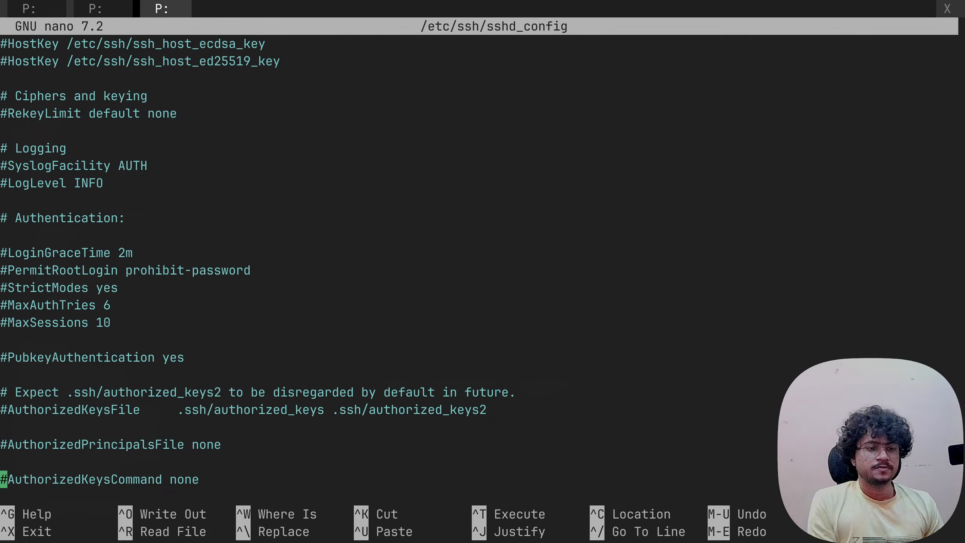
key("Down")
key("Down")
key("Down")
key("Down")
key("Down")
key("Down")
key("Down")
key("Down")
key("Down")
key("Down")
key("Down")
key("Down")
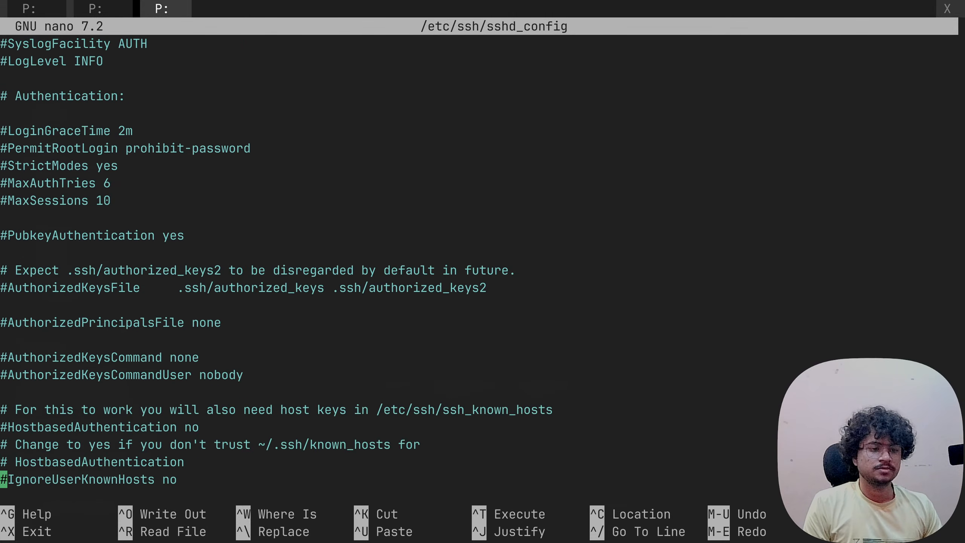
key("Down")
key("Down")
key("Down")
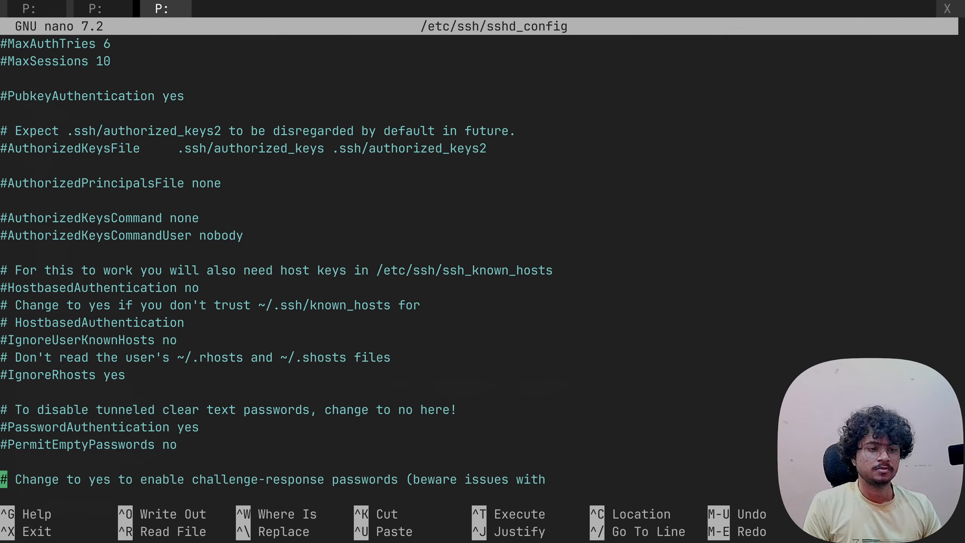
key("Up")
key("Up")
key("Up")
key("Right")
key("BackSpace")
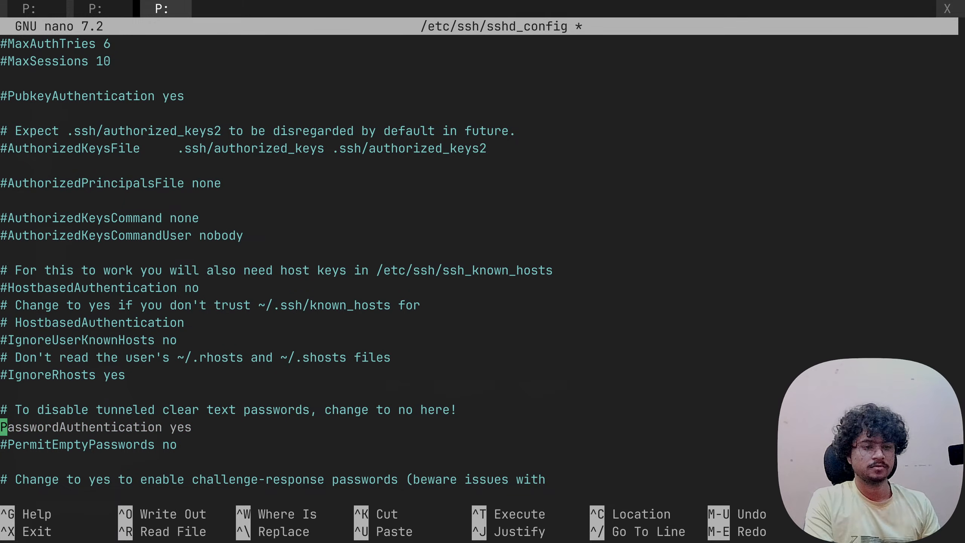
- Change PasswordAuthentication from yes to no, save sshd_config and exit nano
key("Down")
key("Up")
key("Right")
key("Right")
key("Right")
key("Right")
key("Right")
key("Right")
key("Right")
key("Right")
key("Right")
key("Right")
key("Right")
key("Right")
key("Right")
key("Right")
key("Right")
key("Right")
key("Right")
key("Right")
key("Right")
key("Right")
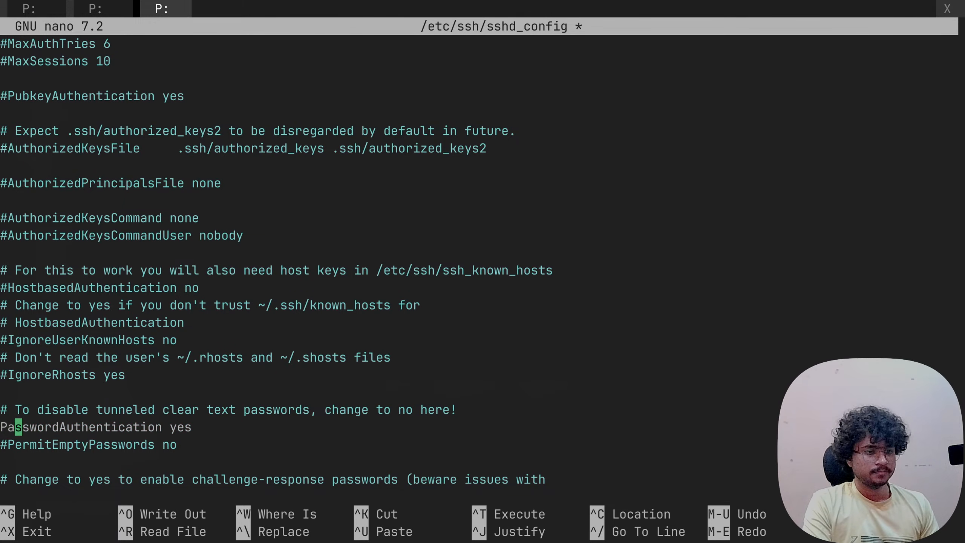
key("Right")
key("BackSpace")
key("BackSpace")
key("BackSpace")
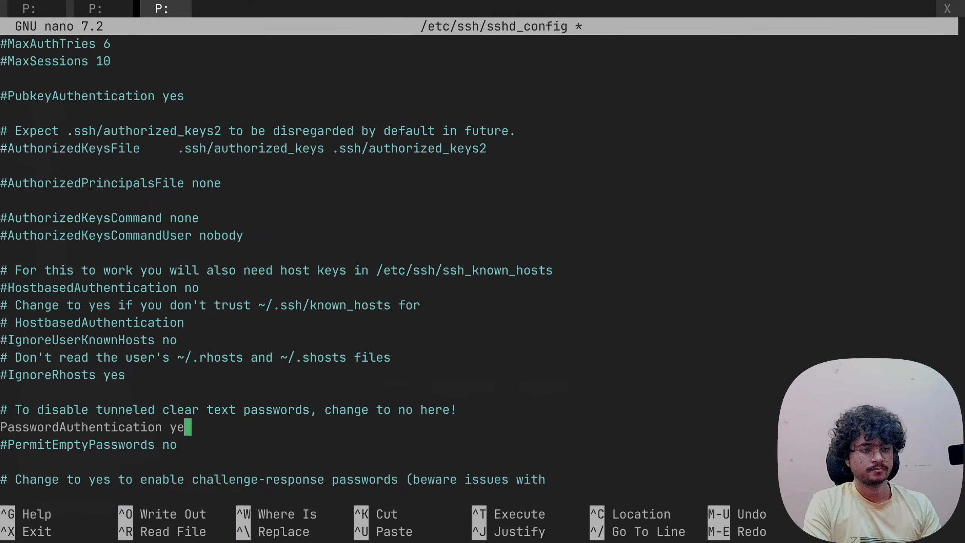
type("no")
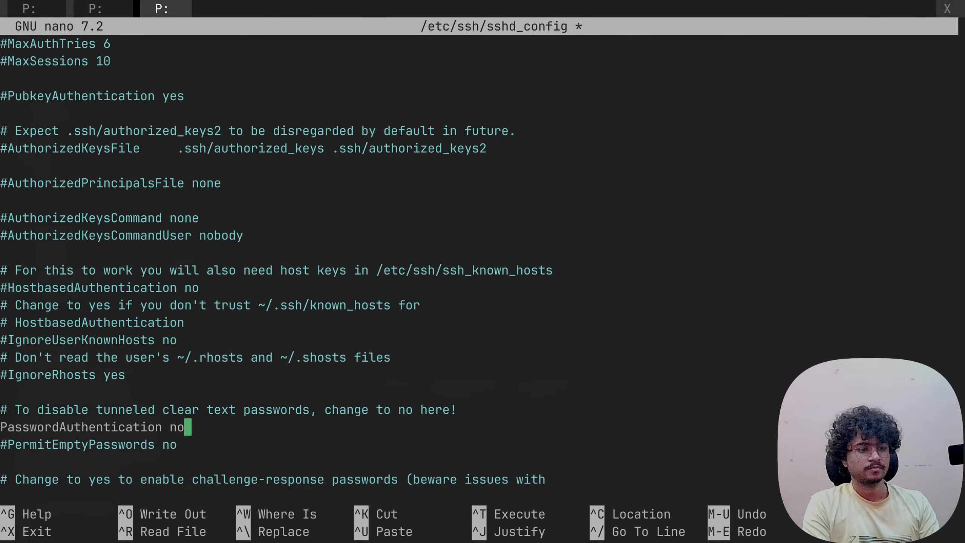
key("ctrl+o")
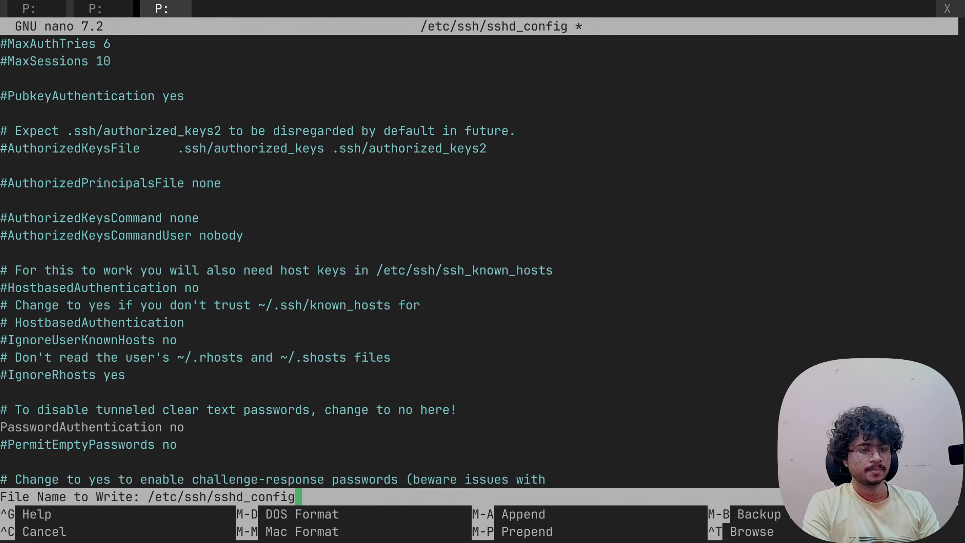
key("Return")
key("ctrl+x")
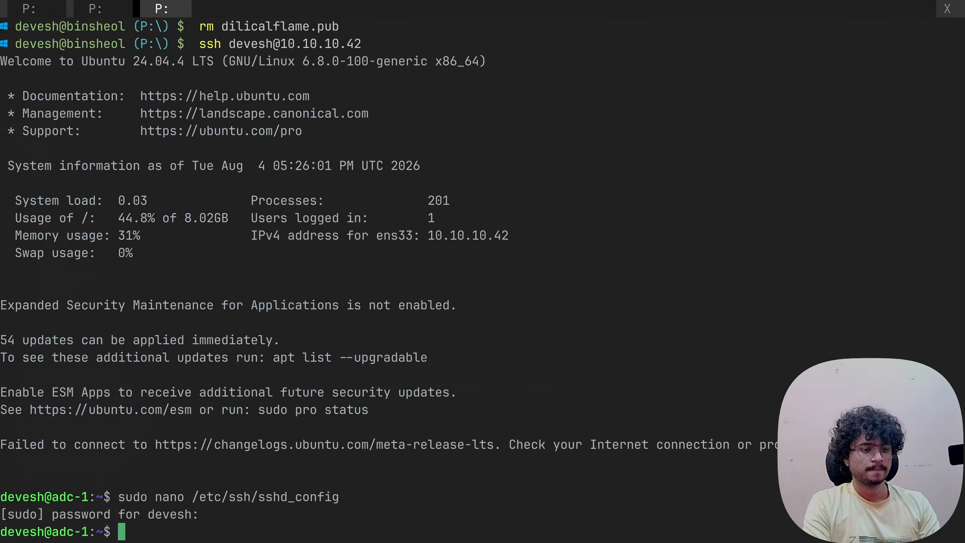
- Restart the SSH service on adc-1 with 'sudo systemctl restart ssh'
key("alt+Tab")
scroll(487, 300, "down", 3)
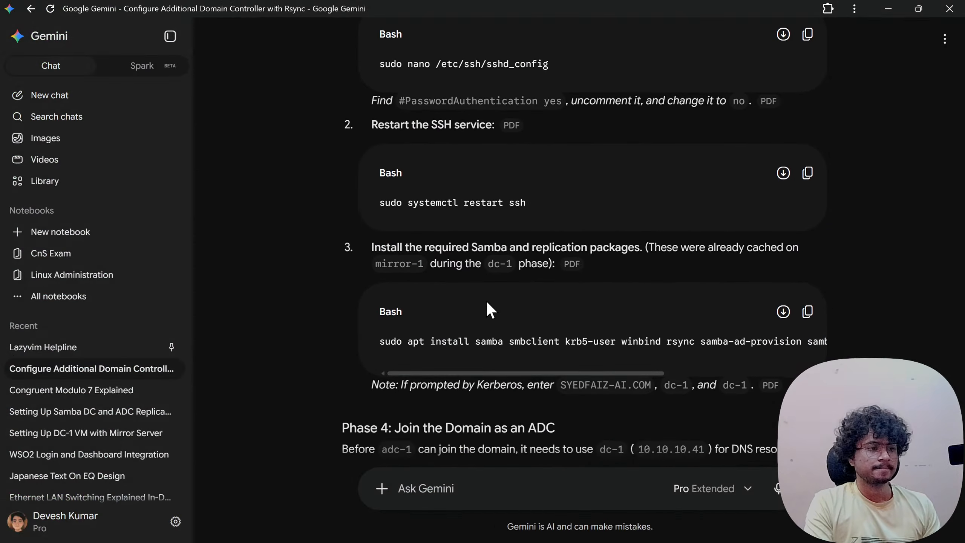
key("alt+Tab")
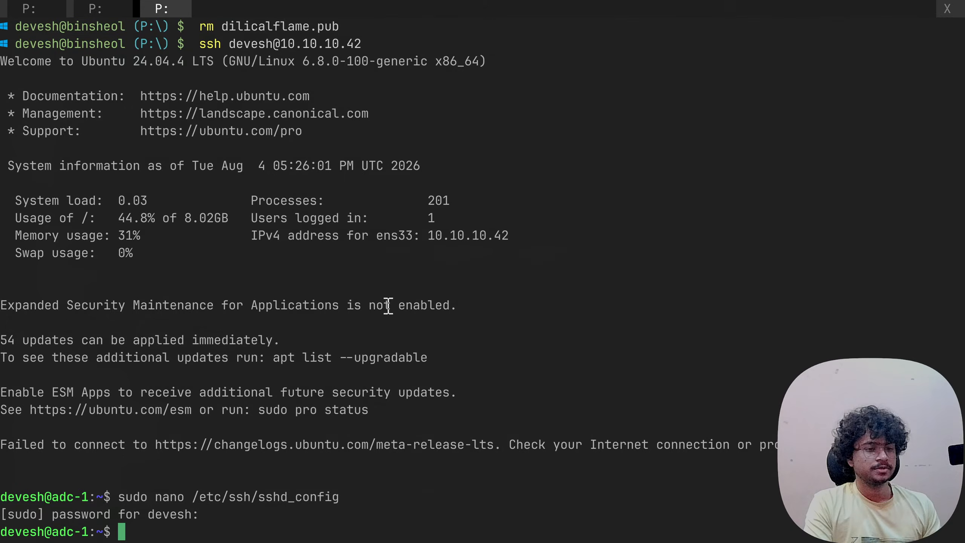
type("sudo sys")
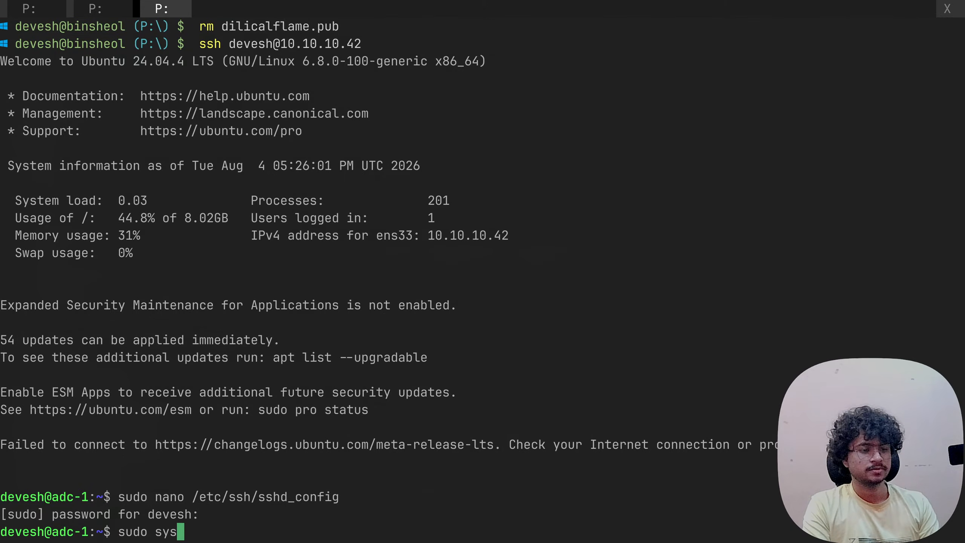
type("temctl restar")
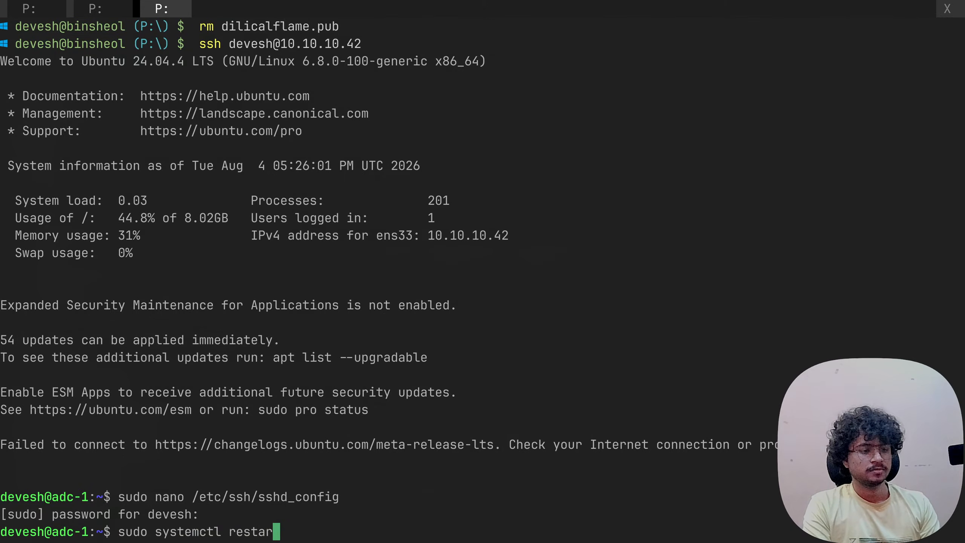
type("t ssh")
key("Return")
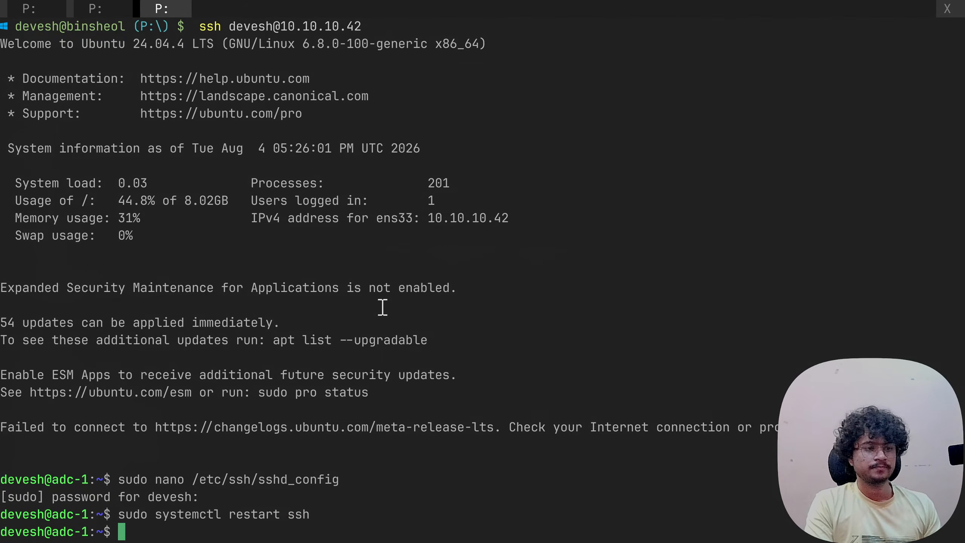
key("alt+Tab")
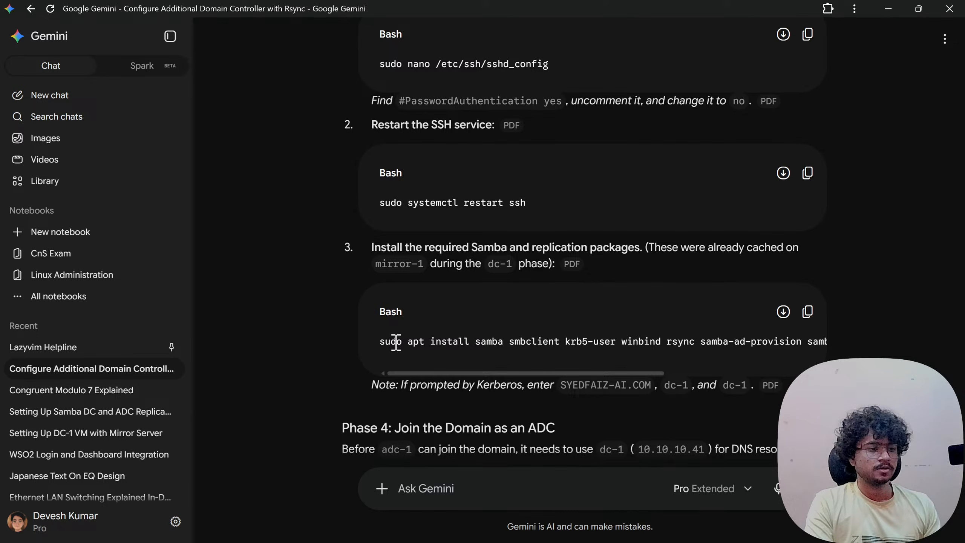
- Copy the Samba/Kerberos apt install line from the Obsidian notes into the adc-1 terminal prompt
mouse_move(433, 372)
left_mouse_down()
mouse_move(441, 373)
mouse_move(433, 372)
left_mouse_up()
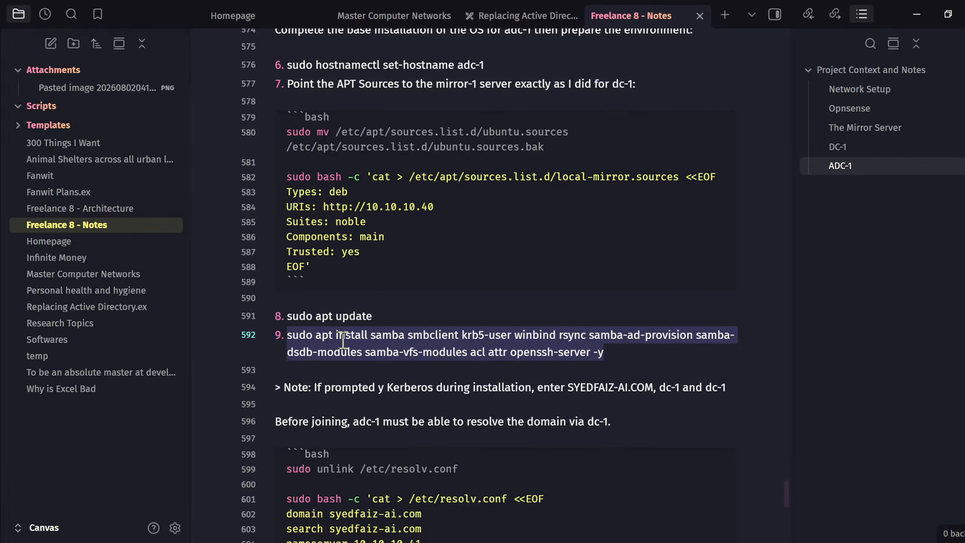
left_click(427, 344)
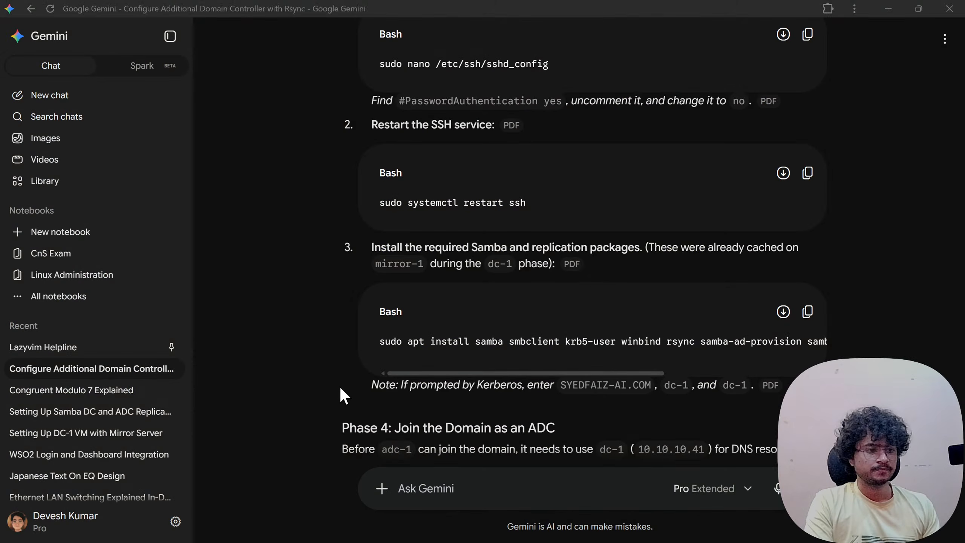
key("super+Tab")
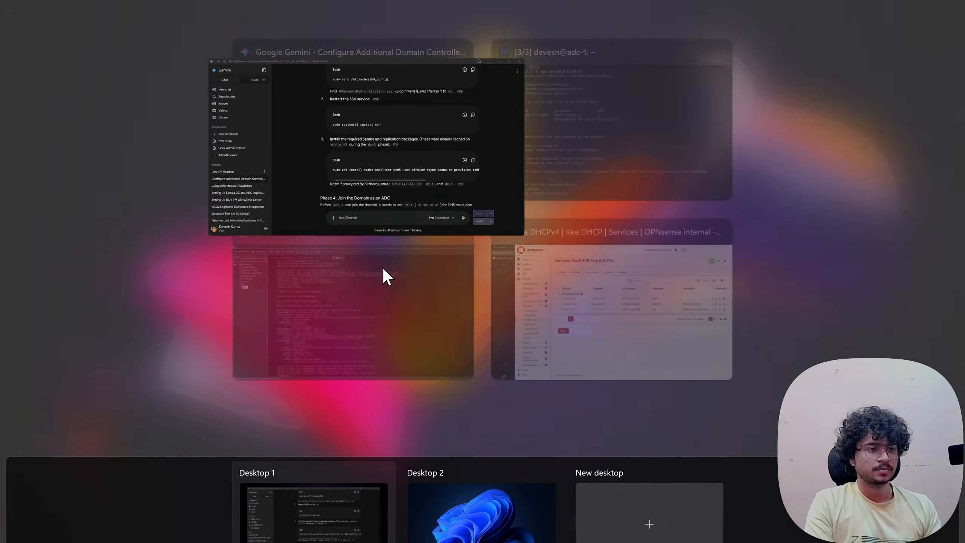
left_click(511, 180)
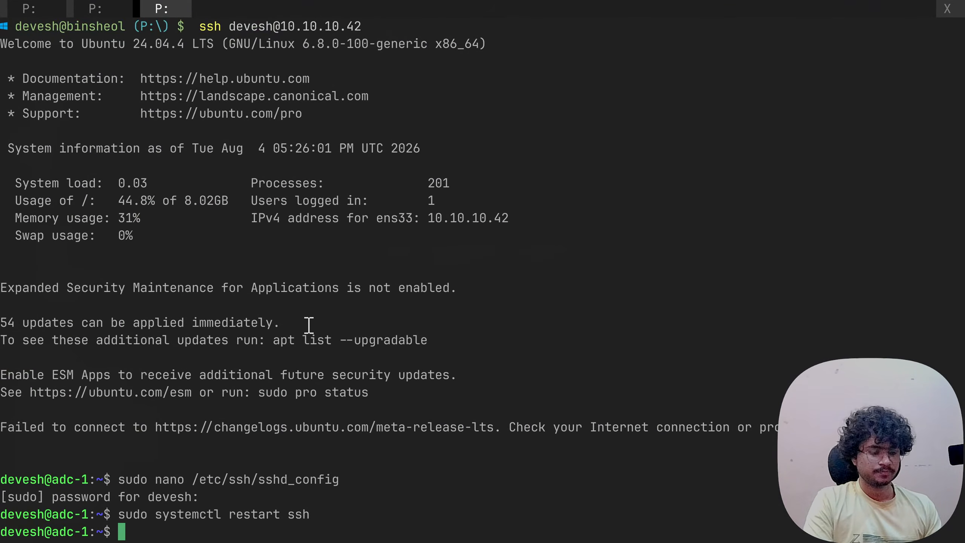
key("ctrl+shift+v")
- Run the install, set realm SYEDFAIZ-AI.COM, and enter dc01 as Kerberos and admin server
key("Return")
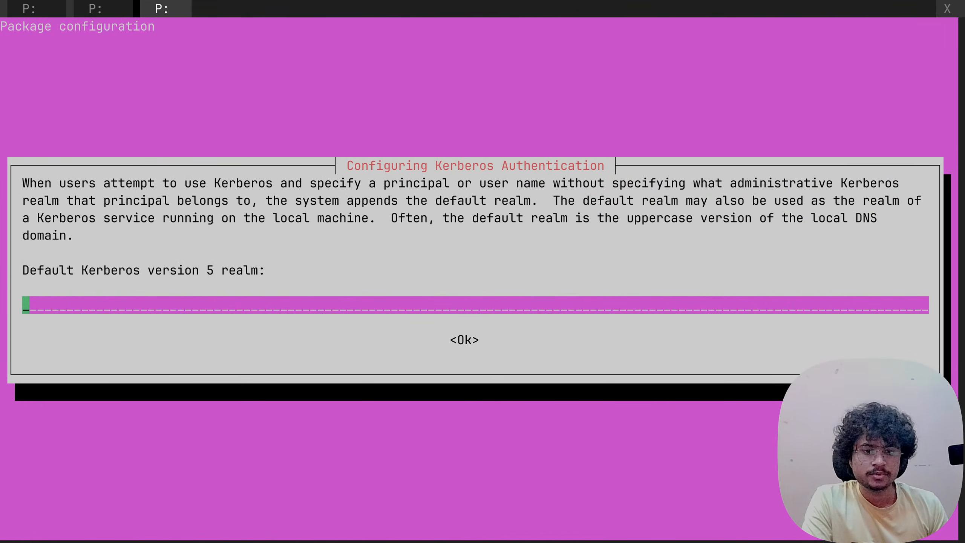
type("S")
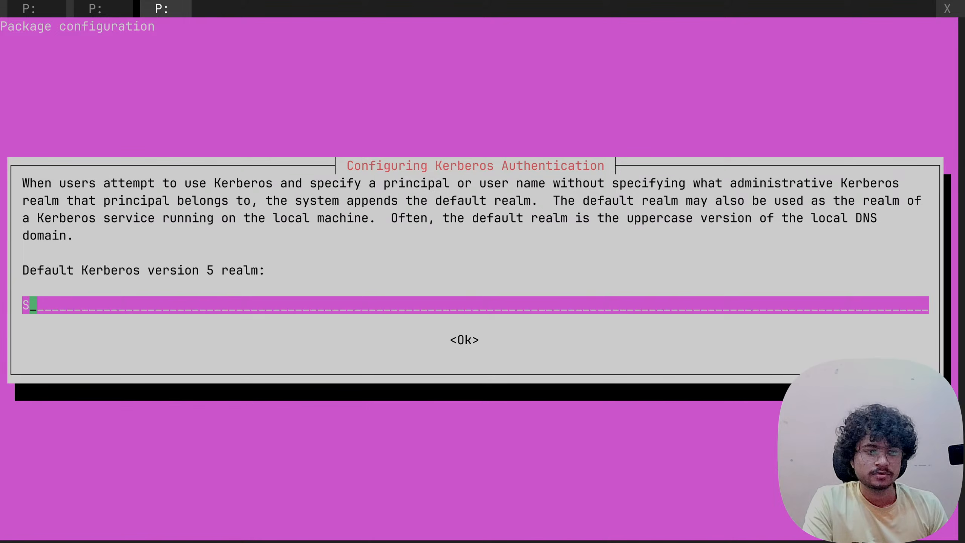
type("YEDFAIZ")
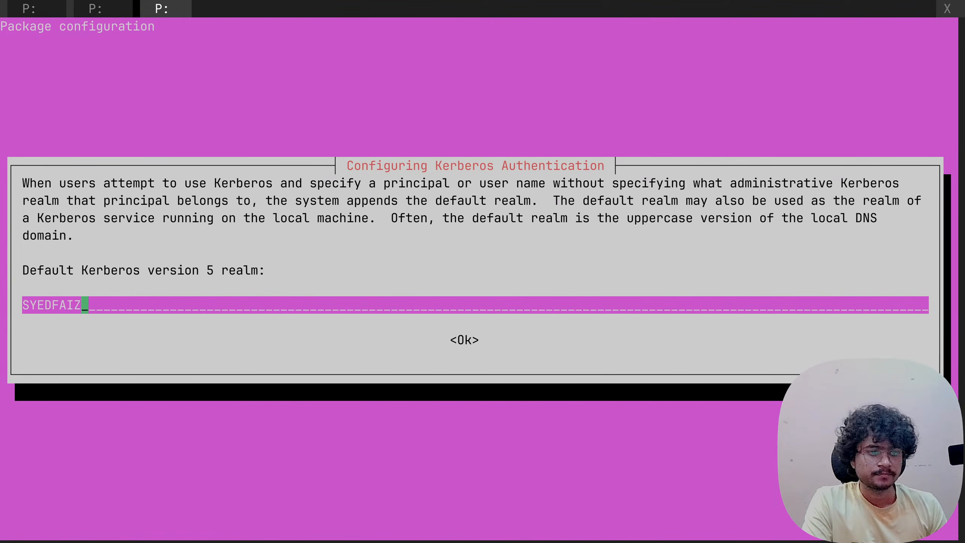
type("-AI")
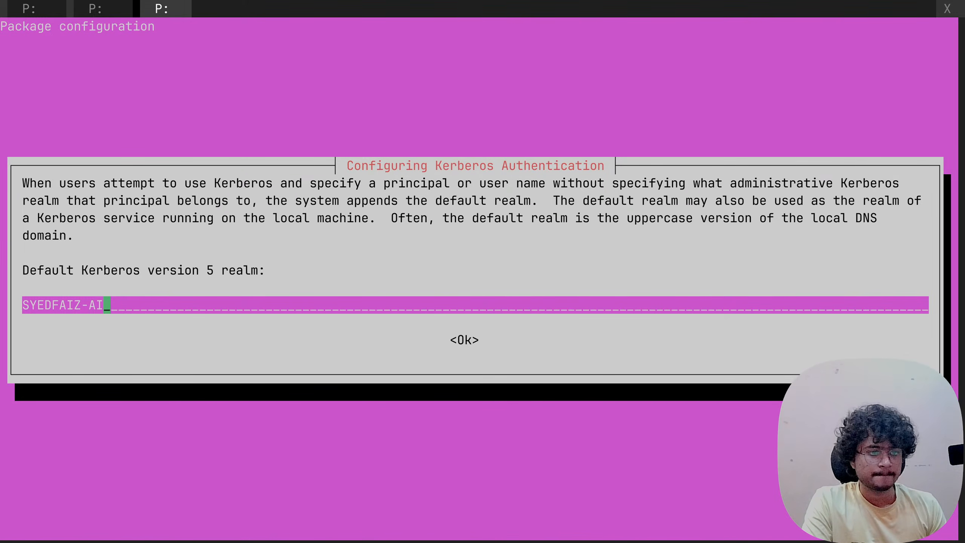
type(".COM")
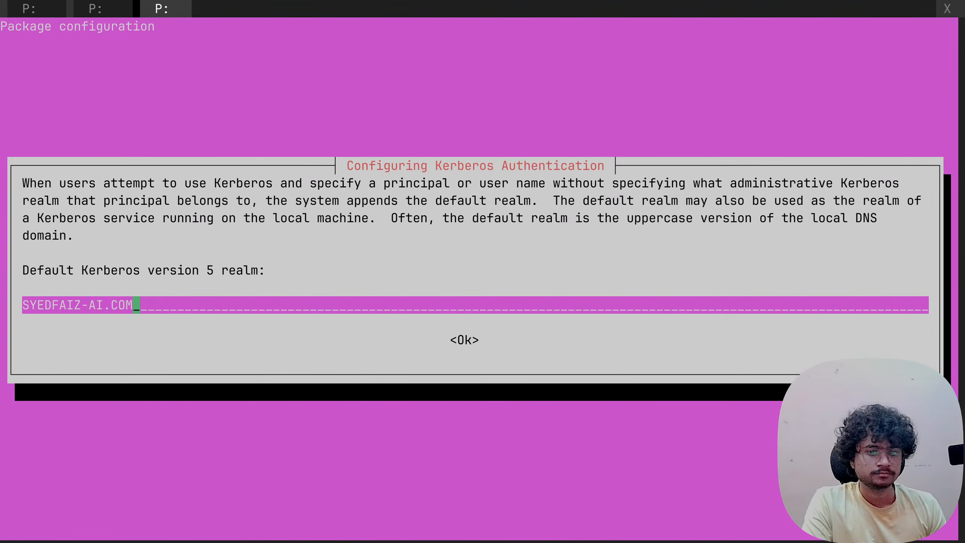
key("Return")
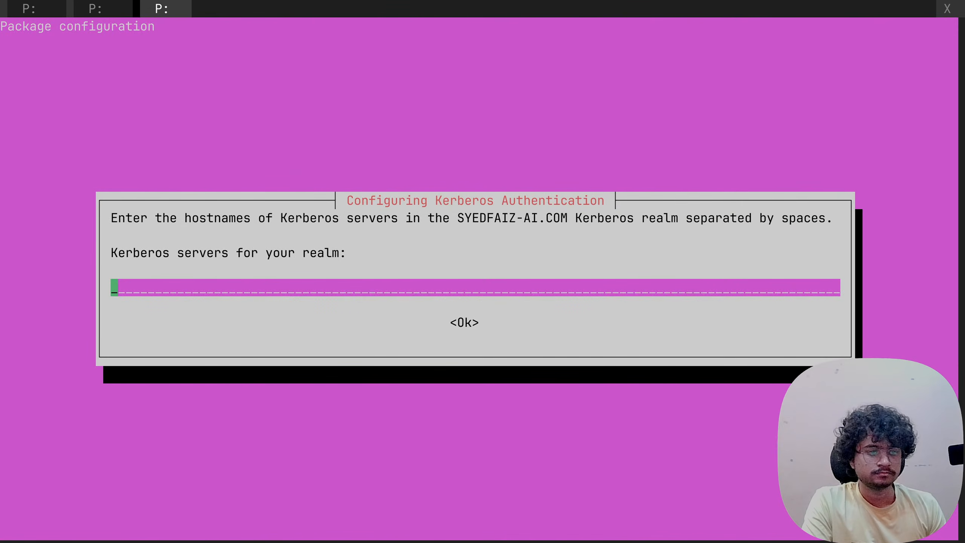
type("dc01")
key("Return")
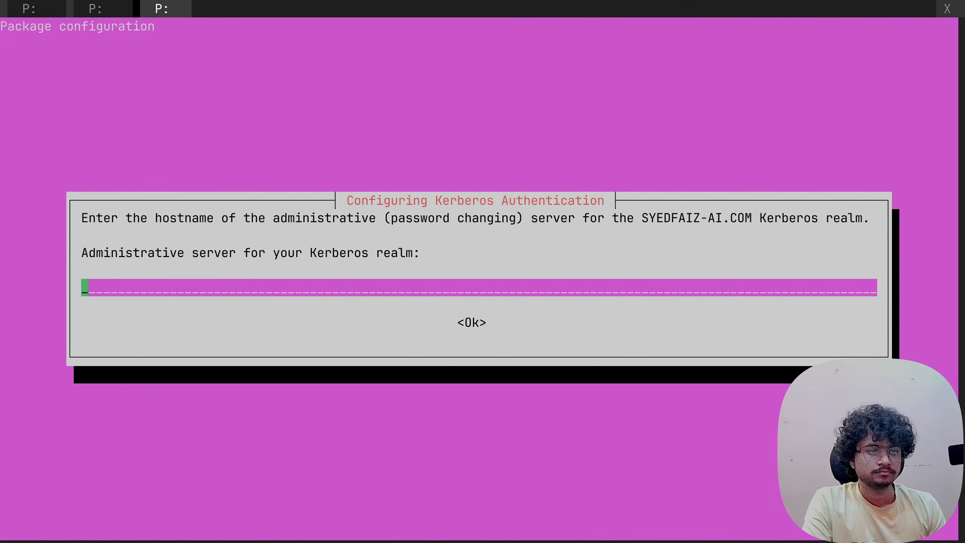
type("dc01")
key("Return")
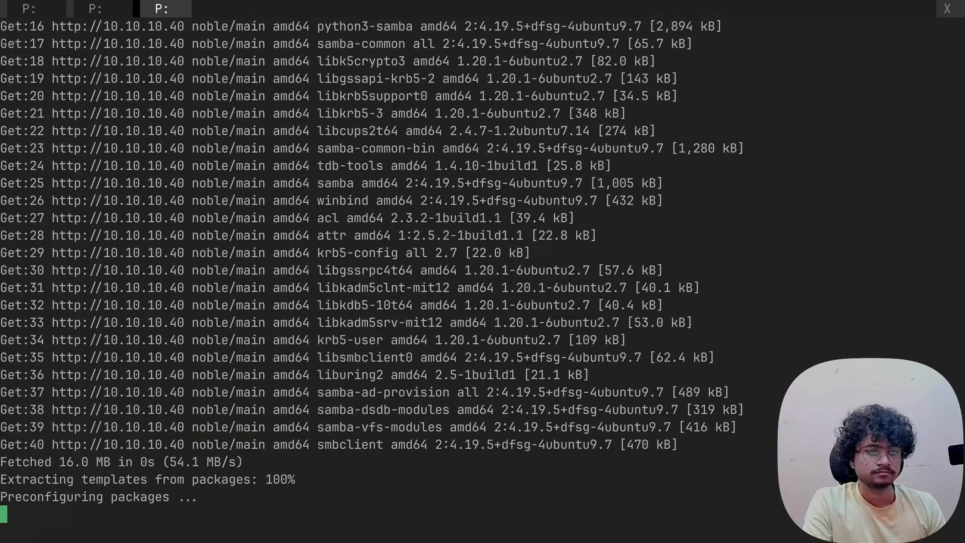
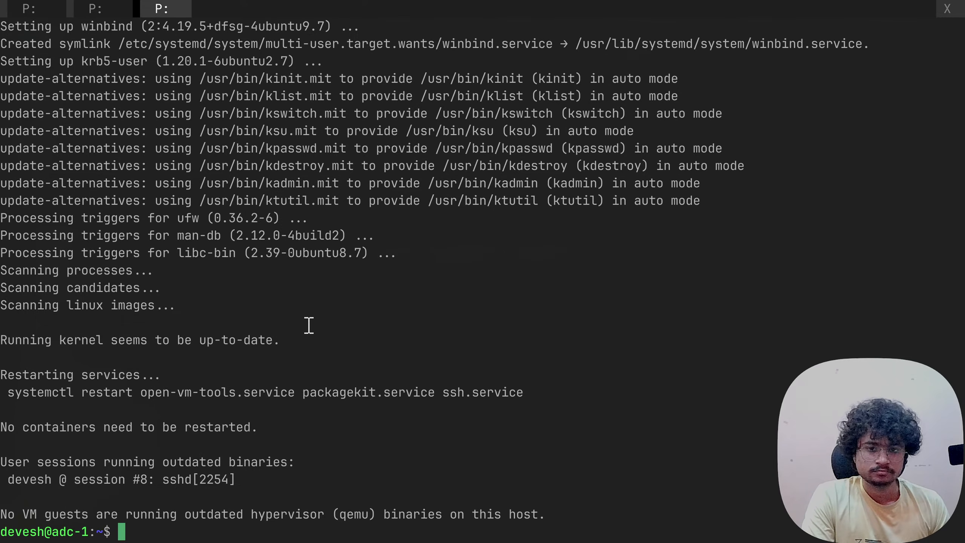
- Unlink /etc/resolv.conf and write a new one with nameserver 10.10.10.41 and domain syedfaiz-ai.com
type("sudo unlink ")
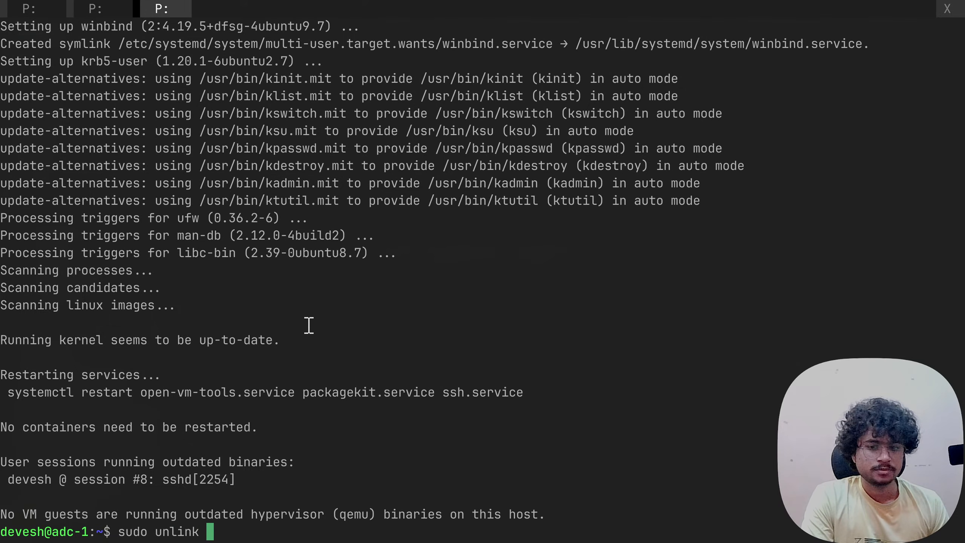
type("/etc/r")
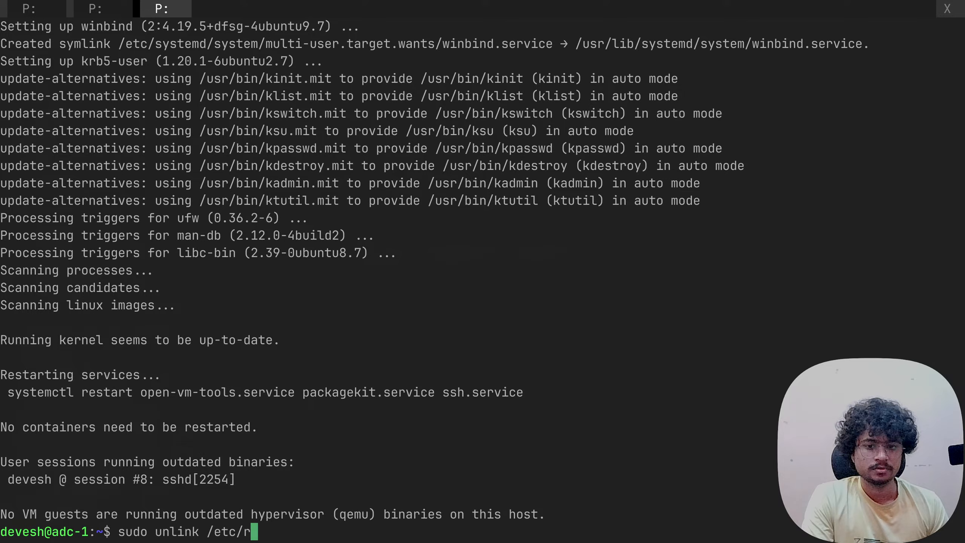
type("esolv")
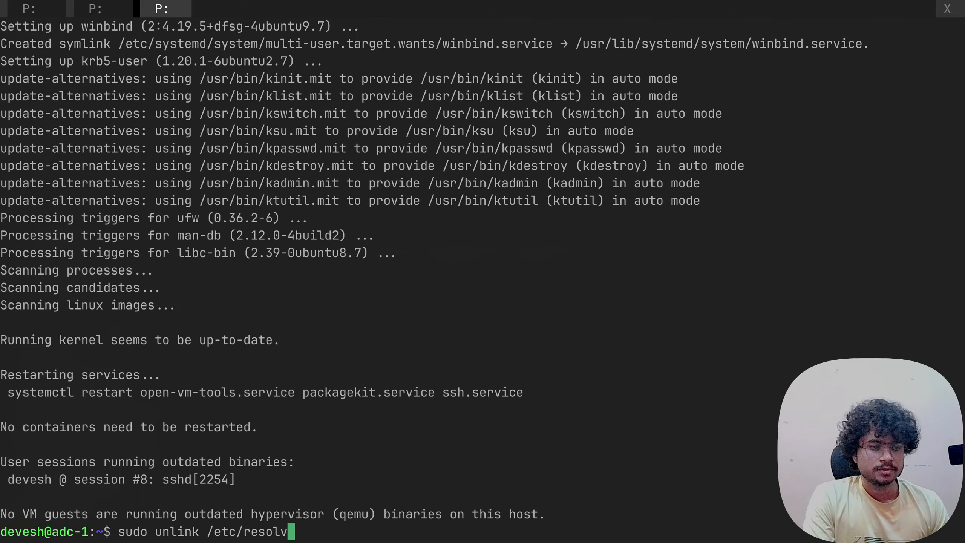
type(".conf")
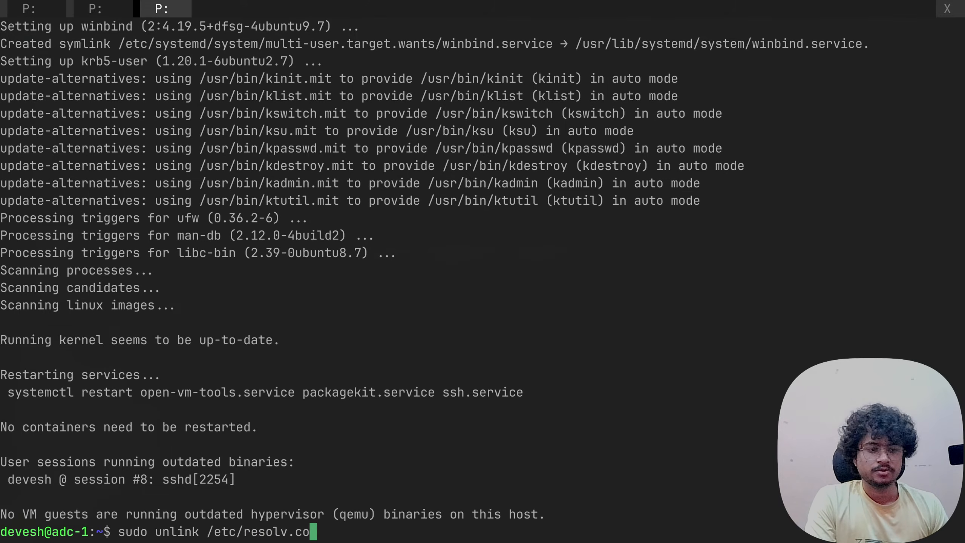
key("Return")
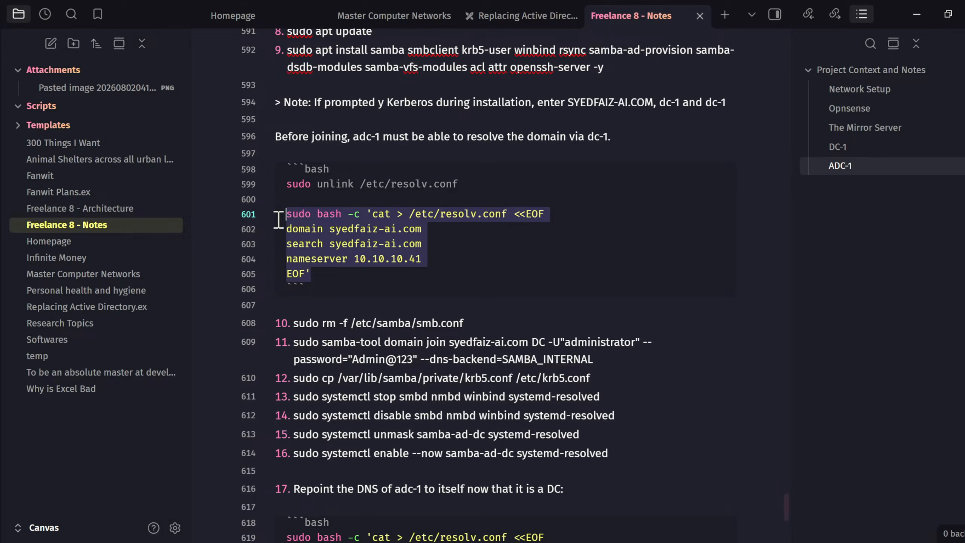
left_click(411, 240)
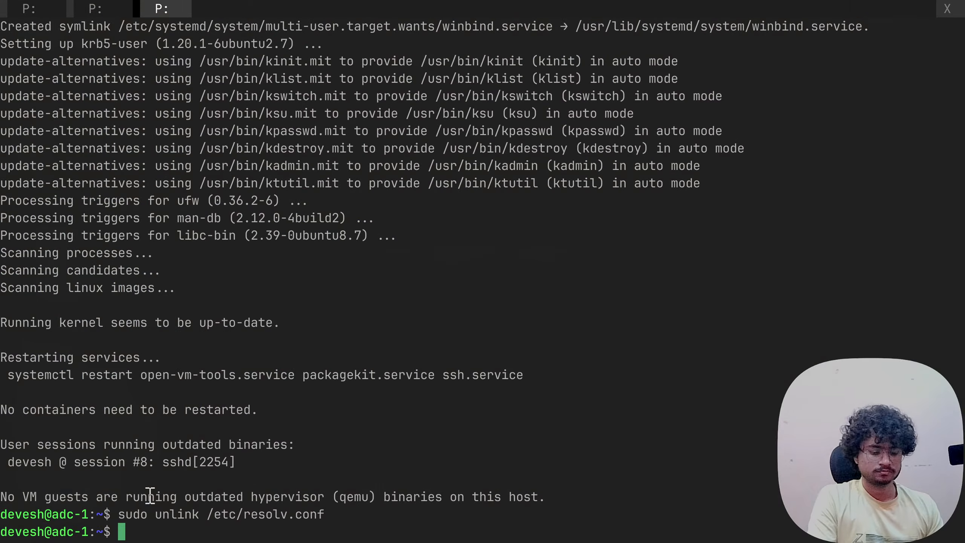
type("sudo bash -c 'cat > /etc/resolv.conf <<EOF domain syedfaiz-ai.com search syedfaiz-ai.com nameserver 10.10.10.41 EOF'")
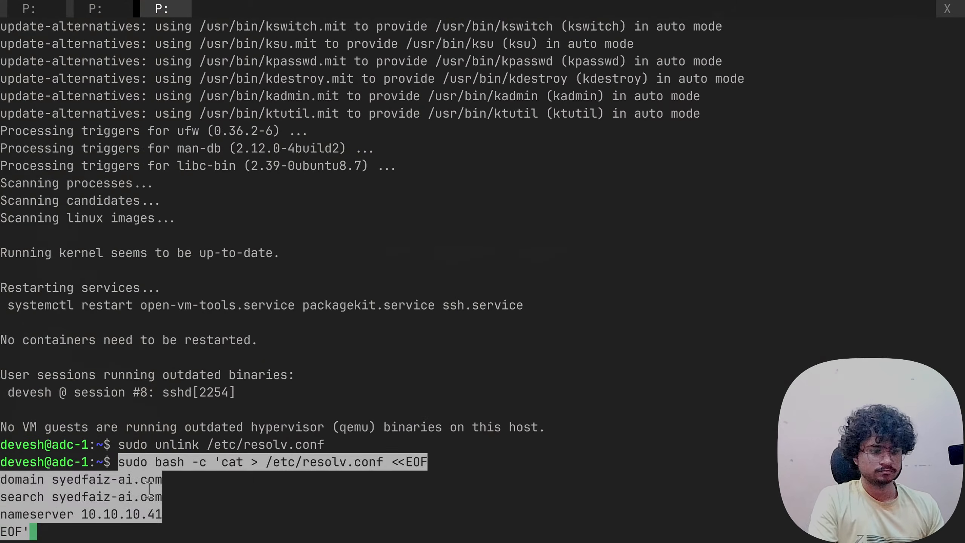
key("Return")
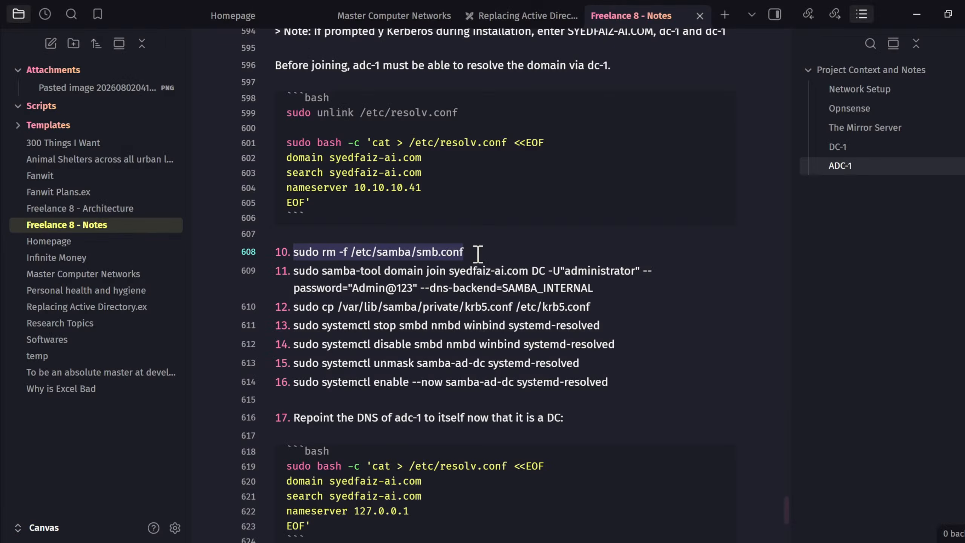
- Delete /etc/samba/smb.conf and run samba-tool domain join syedfaiz-ai.com as a DC
type("sudo rm -f /etc/samba/smb.conf")
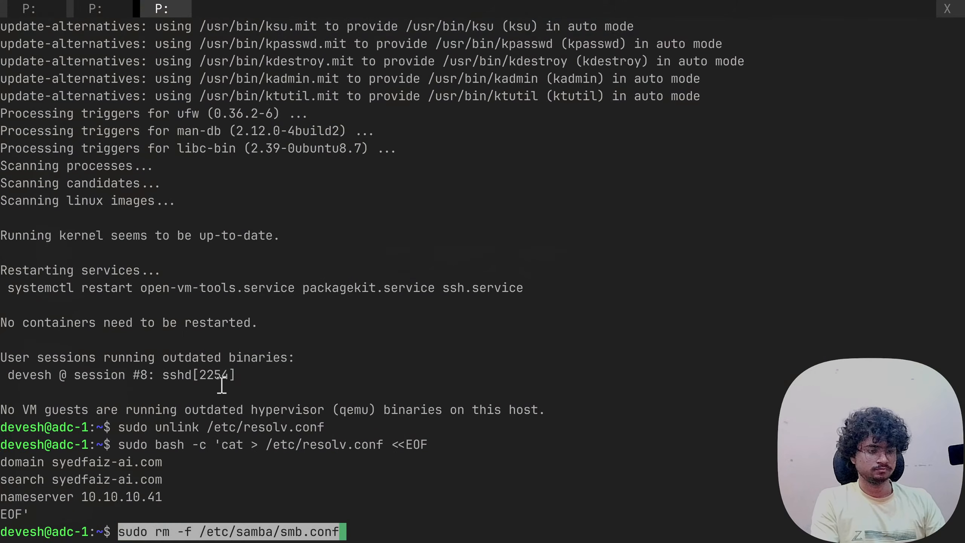
key("Return")
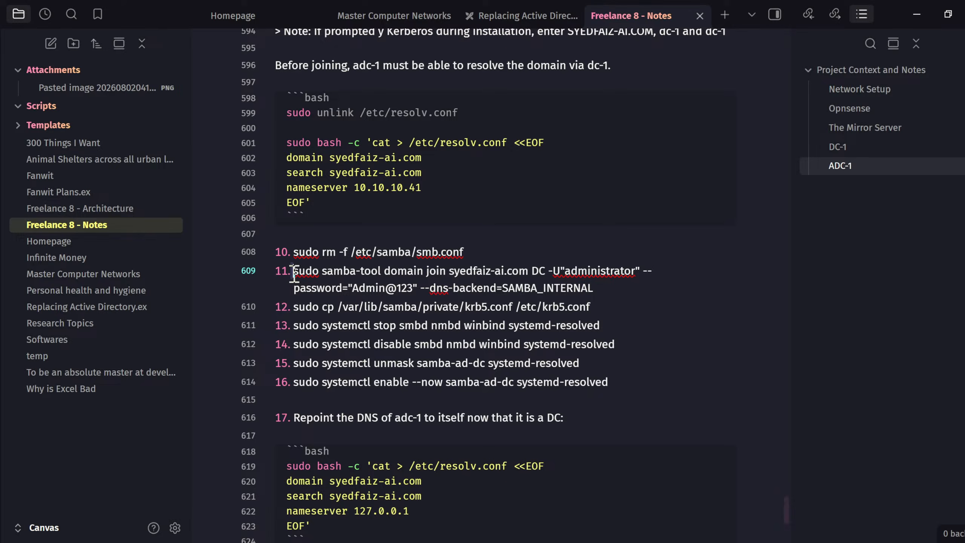
mouse_move(292, 271)
left_mouse_down()
mouse_move(443, 289)
mouse_move(598, 290)
mouse_move(557, 271)
mouse_move(317, 253)
mouse_move(296, 271)
left_mouse_up()
left_click(603, 287)
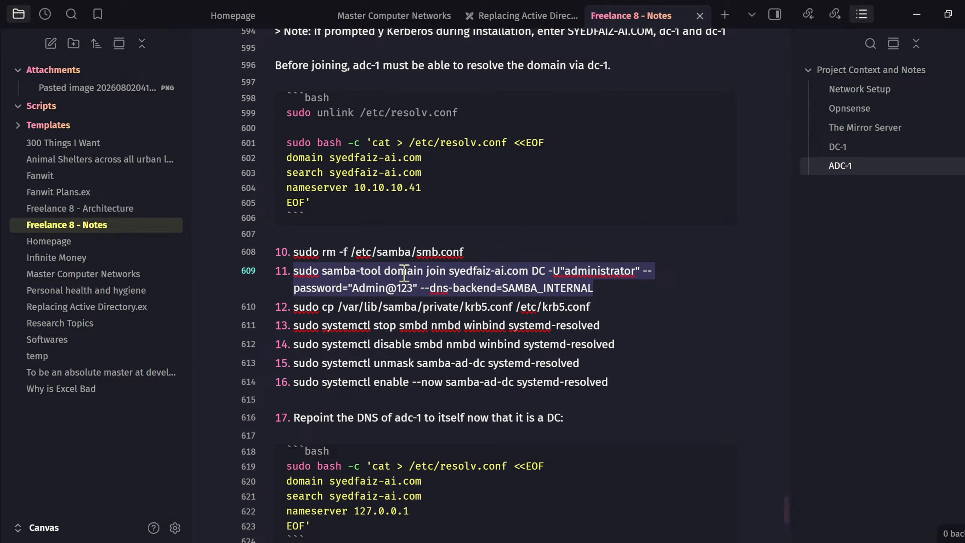
left_click(451, 272)
key("alt+Tab")
key("ctrl+shift+v")
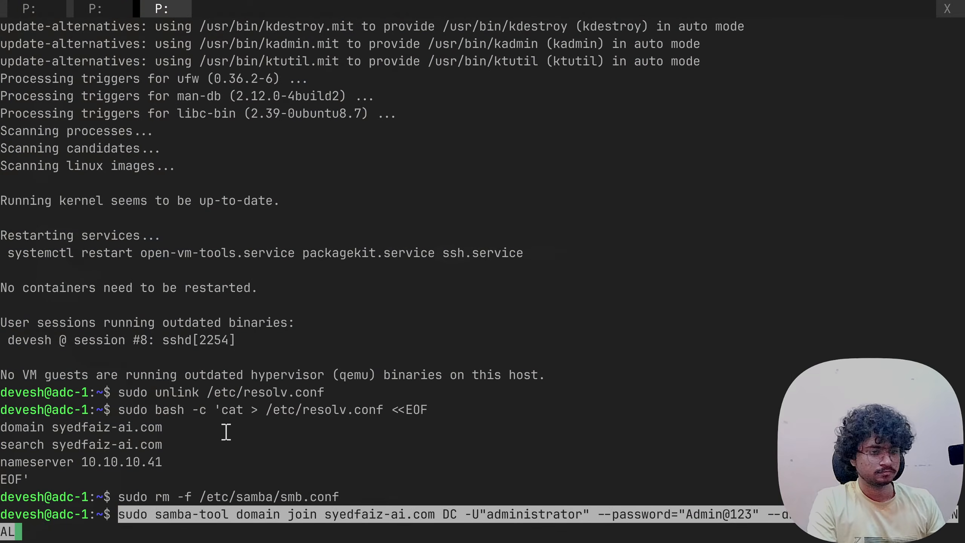
key("Return")
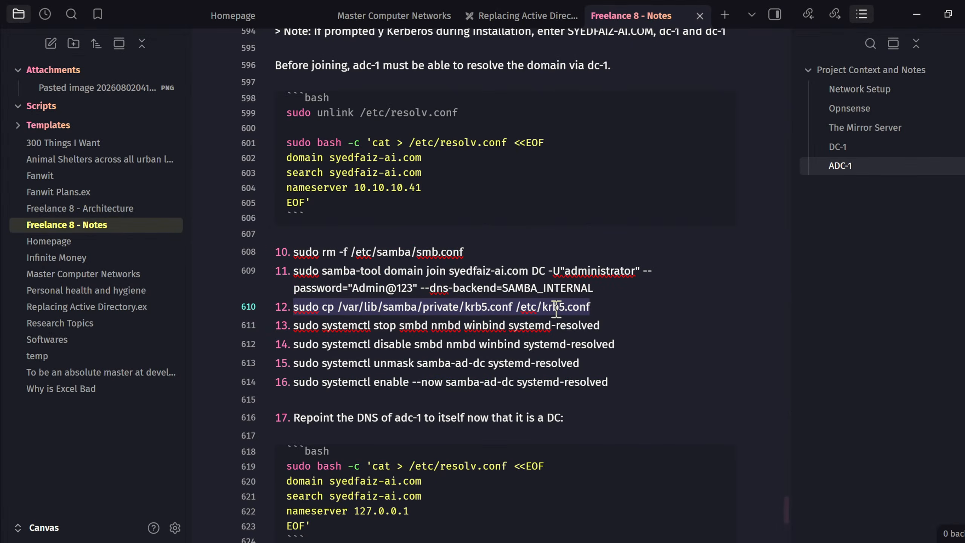
- Copy Samba's generated krb5.conf into place on adc-1
left_click(556, 309)
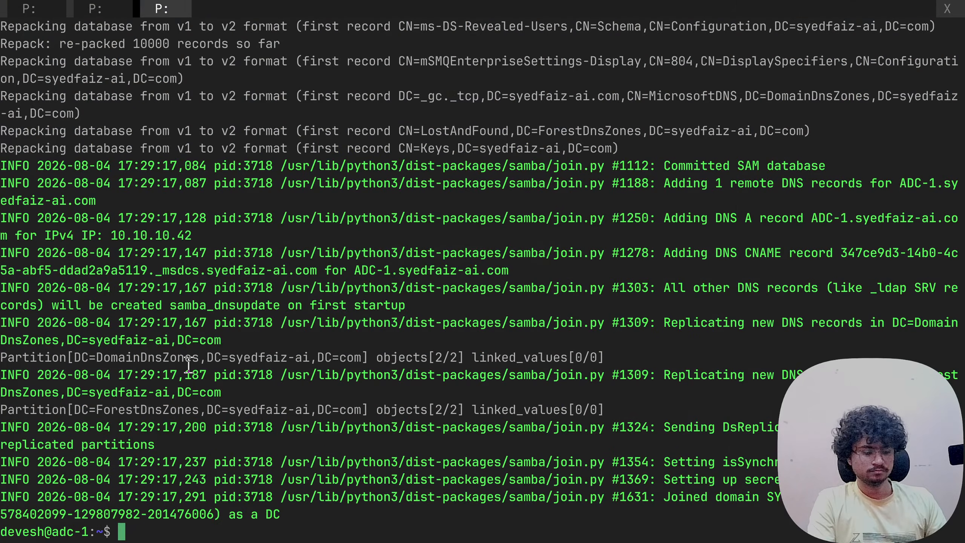
type("sudo cp /var/lib/samba/private/krb5.conf /etc/krb5.conf")
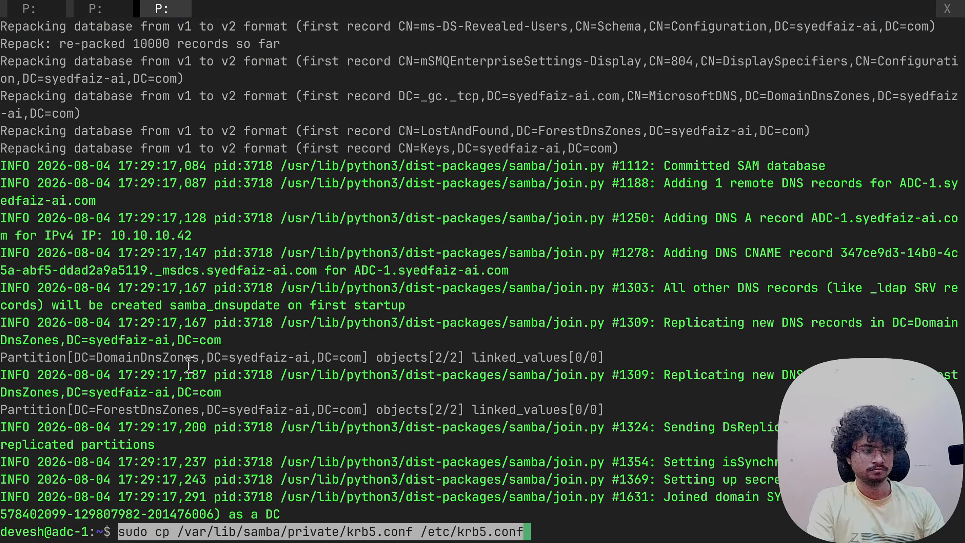
key("Return")
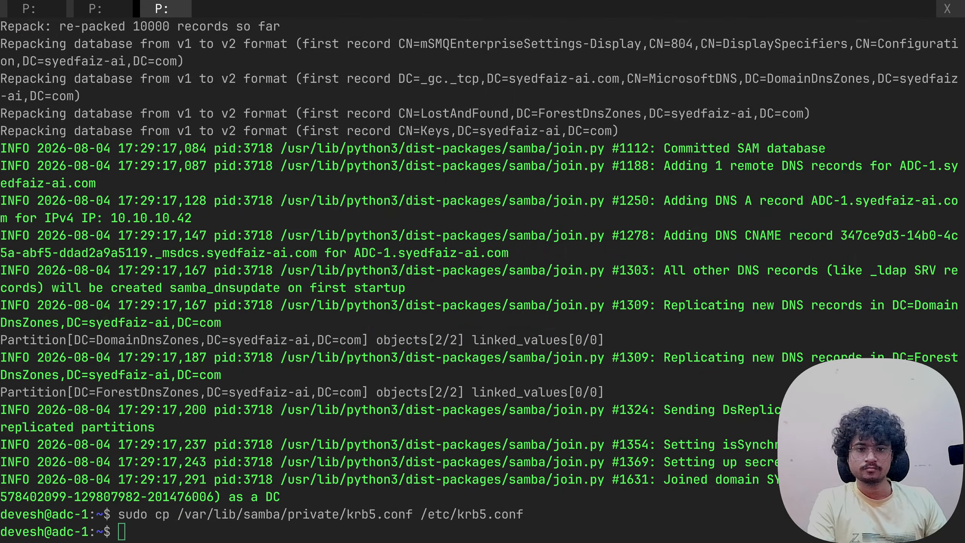
- Stop and disable the smbd, nmbd and winbind services
left_click_drag(293, 325, 610, 322)
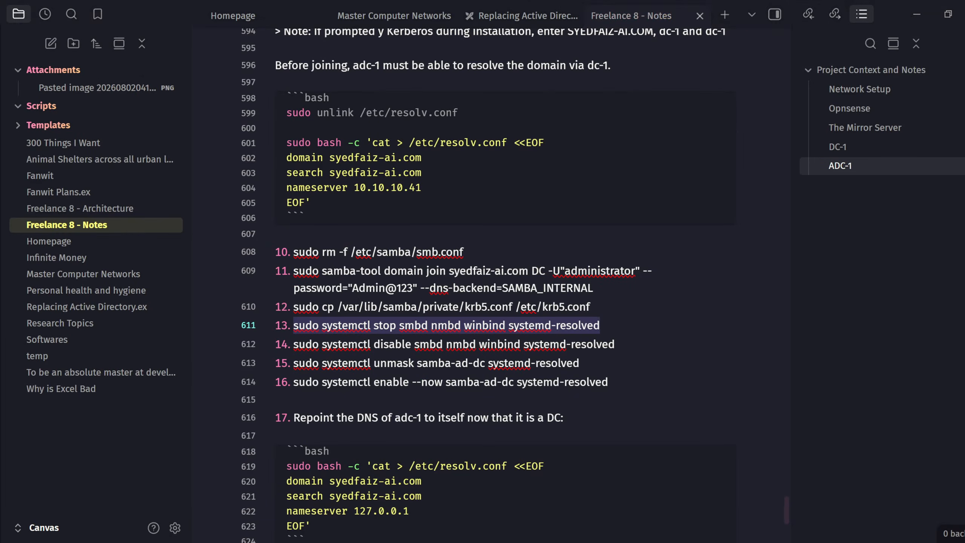
type("sudo systemctl stop smbd nmbd winbind systemd-resolved")
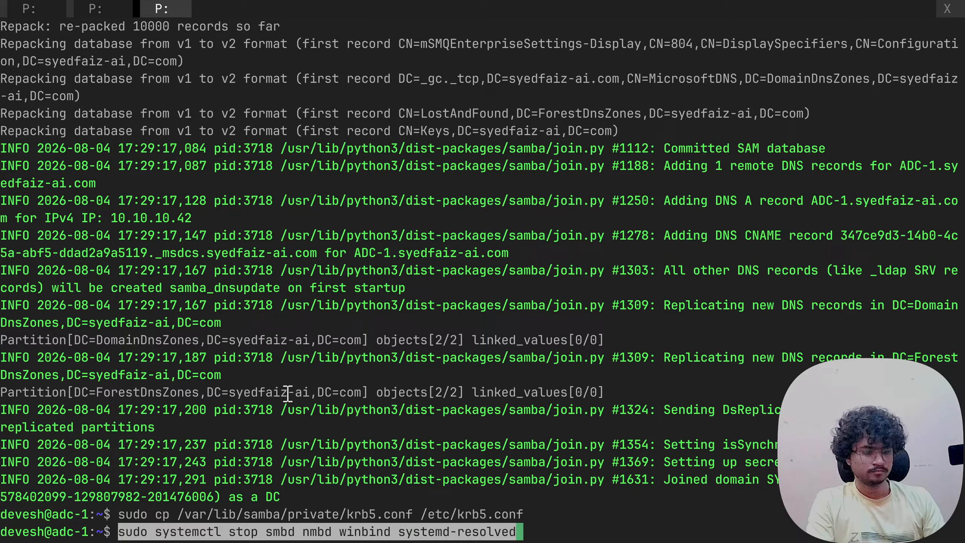
key("Return")
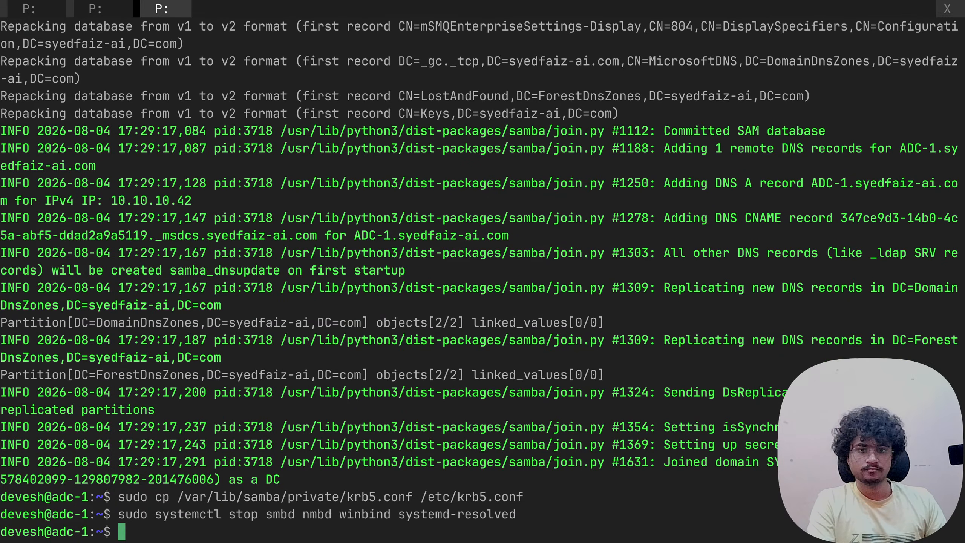
key("alt+Tab")
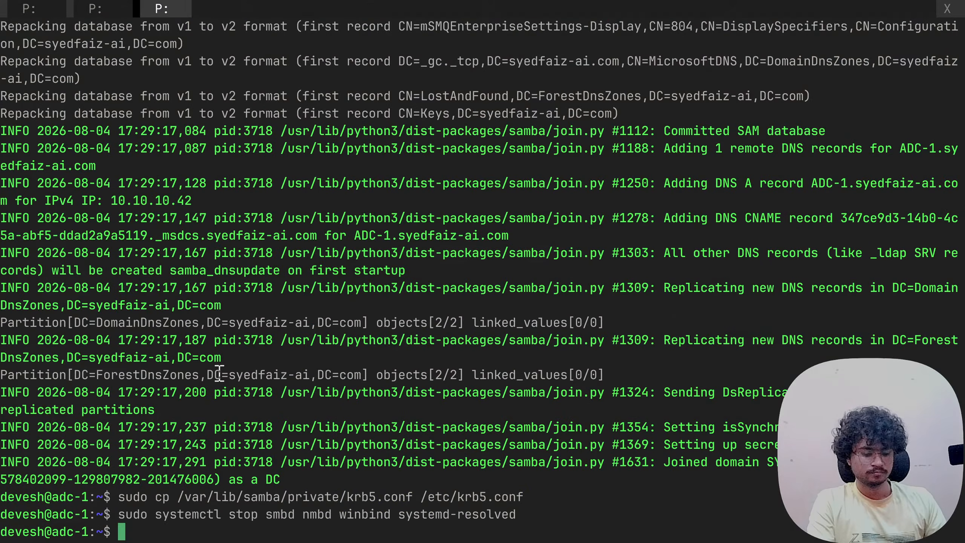
key("ctrl+v")
key("Return")
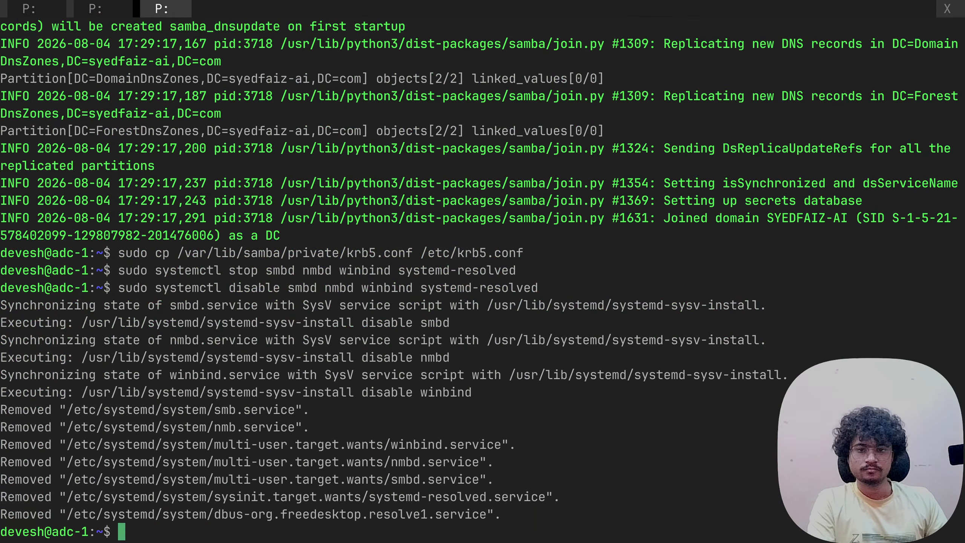
- Unmask samba-ad-dc and enable it with --now so it starts immediately
key("alt+Tab")
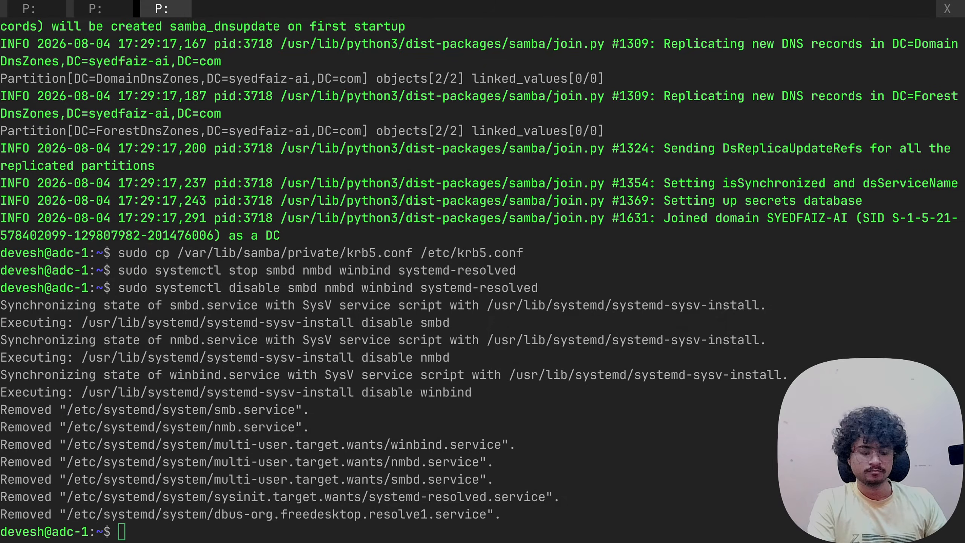
key("alt+Tab")
key("ctrl+v")
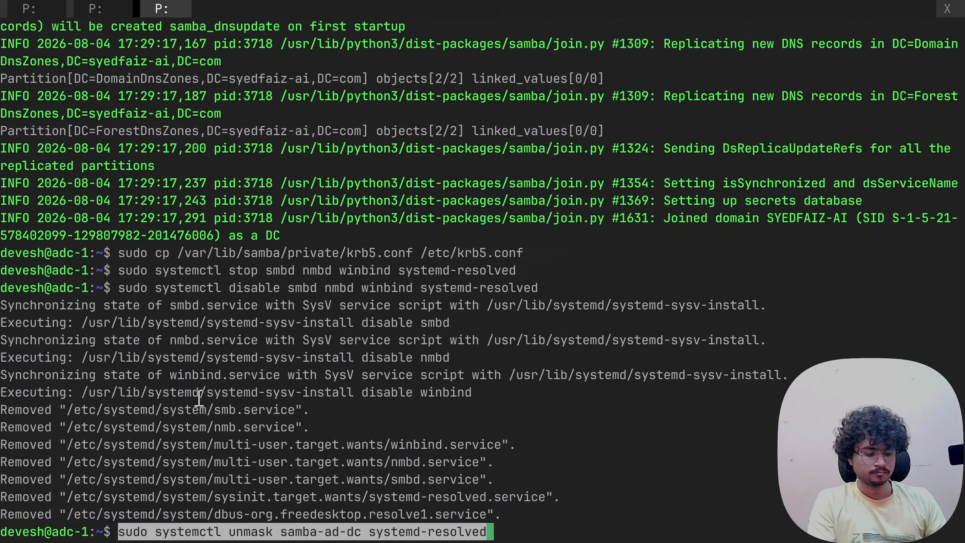
key("Return")
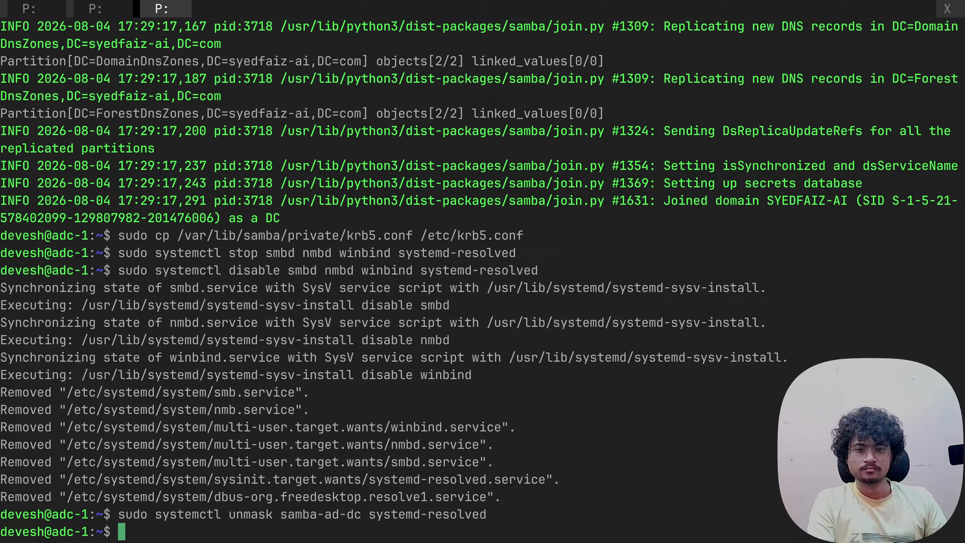
key("alt+Tab")
left_click_drag(295, 385, 662, 380)
left_click(584, 382)
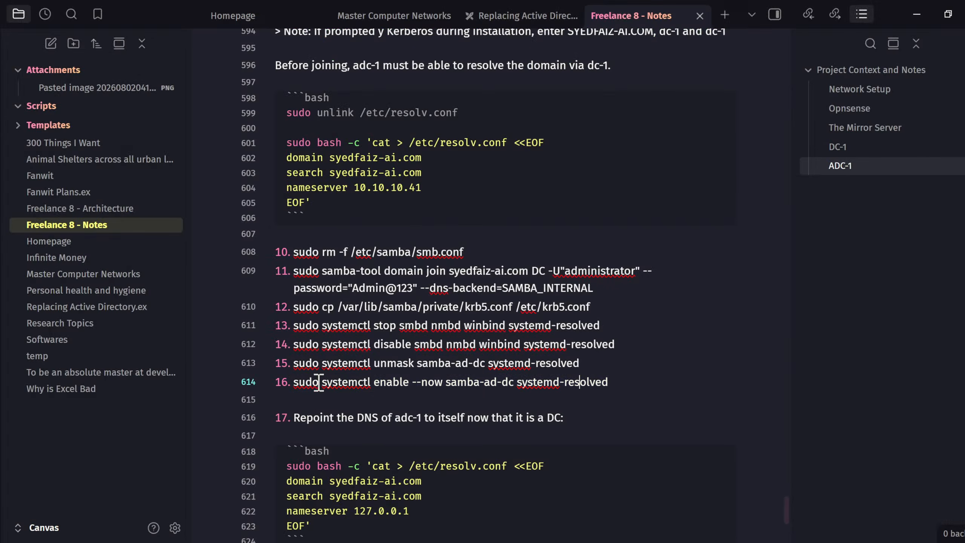
left_click_drag(295, 382, 680, 380)
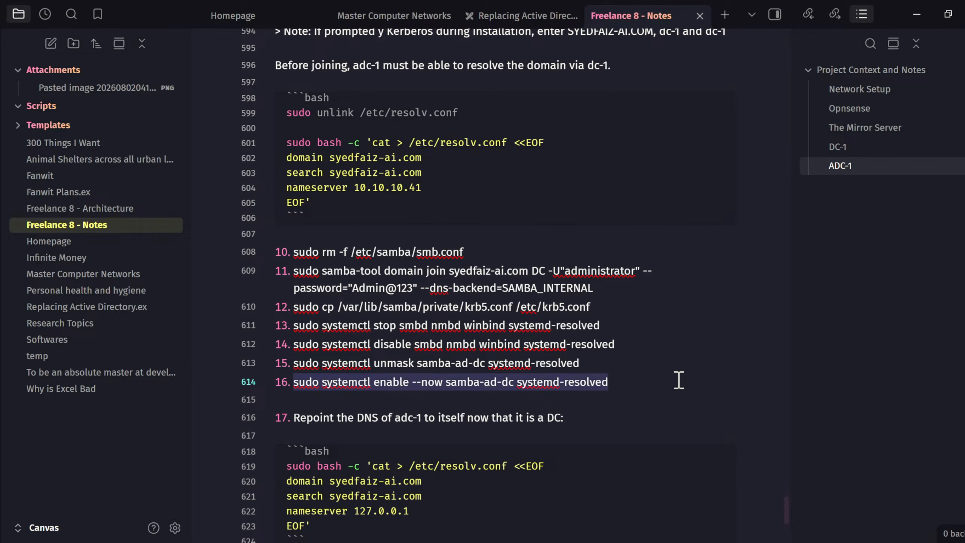
key("ctrl+c")
key("alt+Tab")
key("ctrl+shift+v")
key("Return")
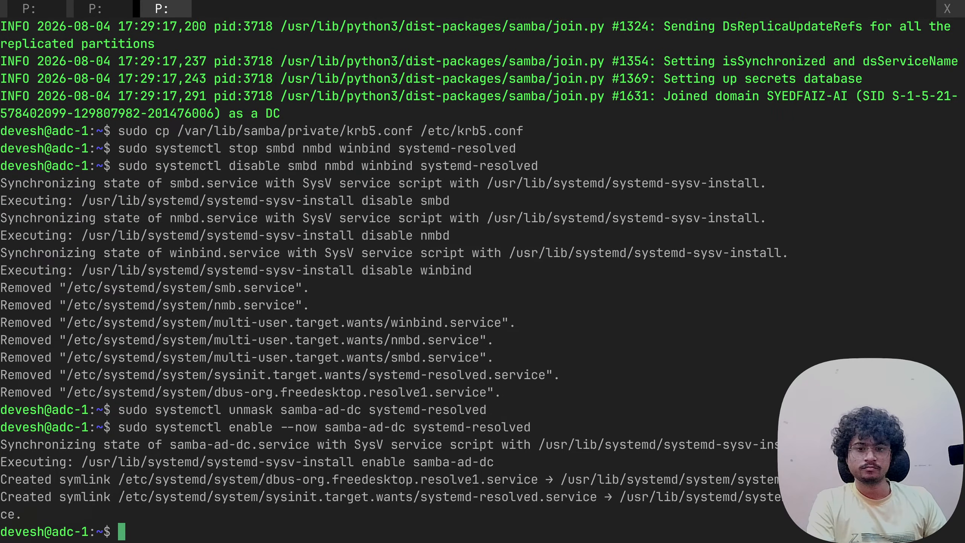
key("alt+Tab")
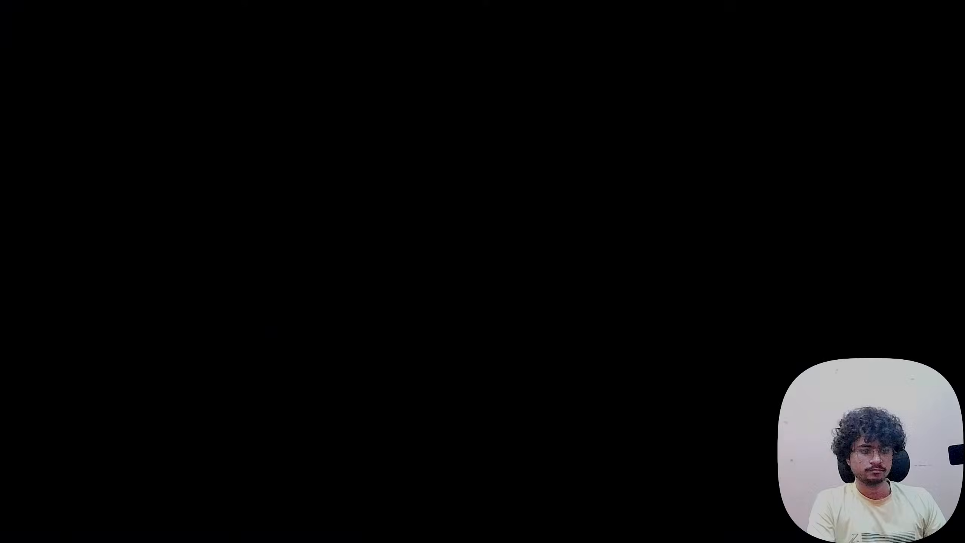
- Point resolv.conf at nameserver 127.0.0.1, then run samba-tool drs showrepl, which fails with 'The object name is not found.'
key("ctrl+shift+v")
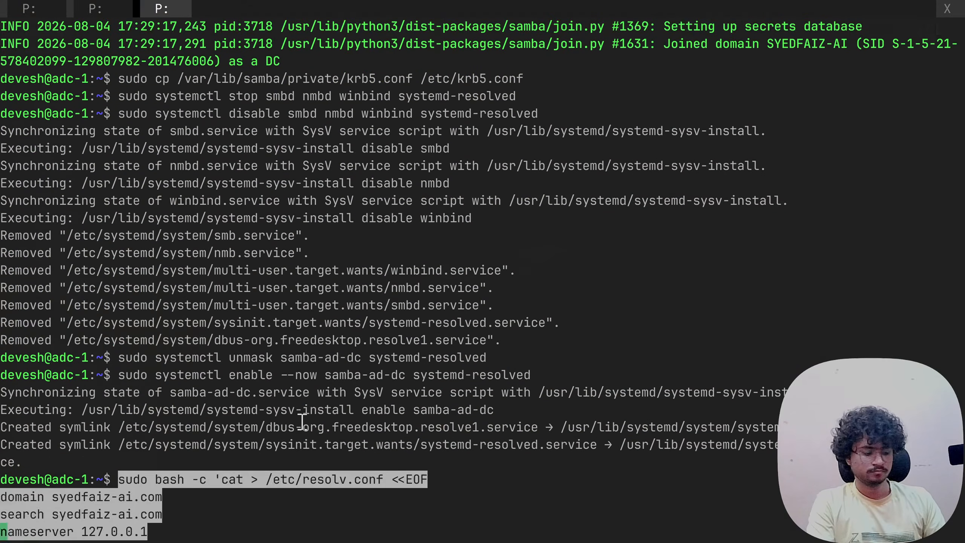
key("Return")
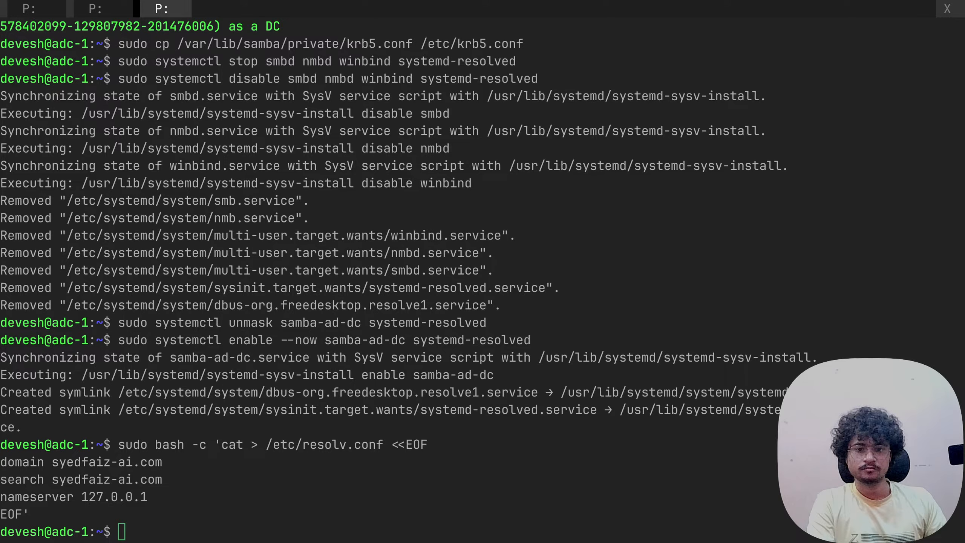
key("ctrl+shift+v")
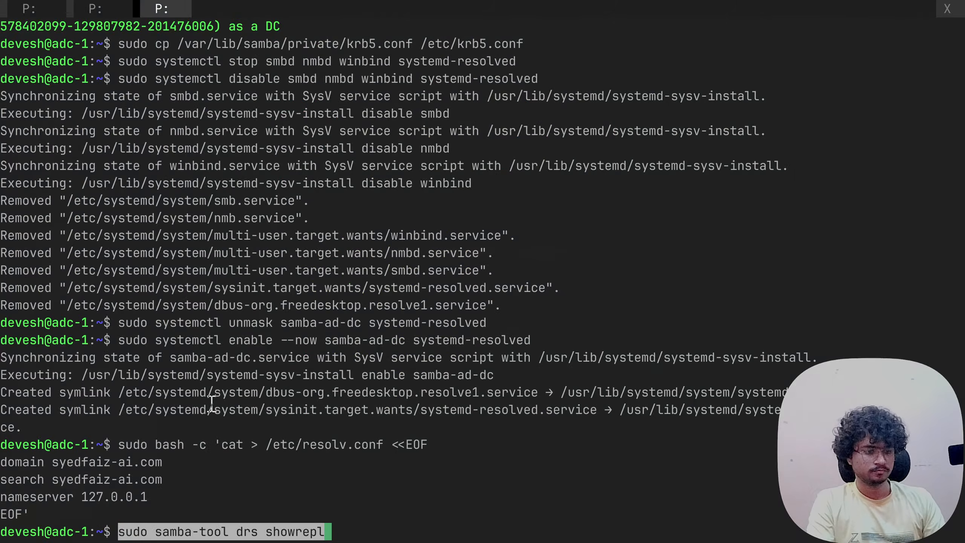
key("Return")
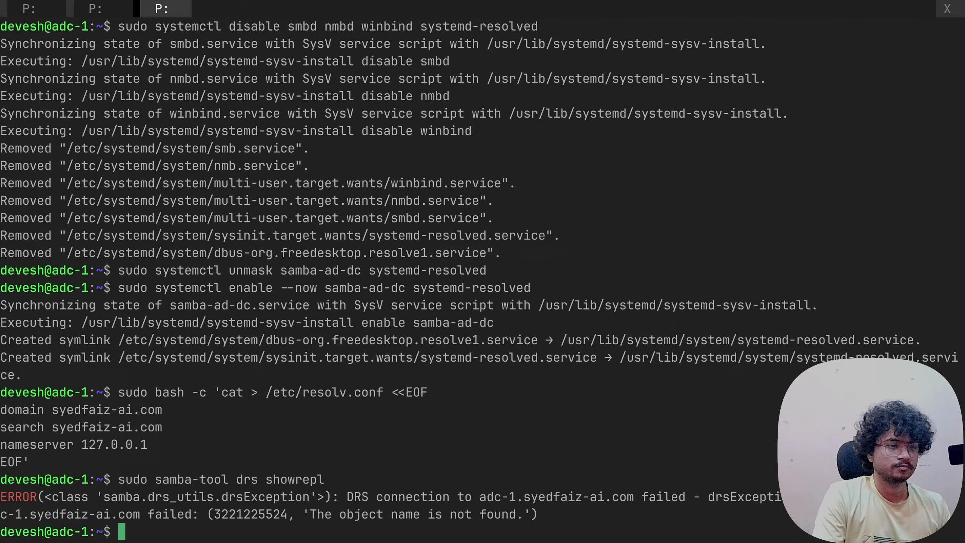
- Scroll back through the adc-1 terminal to review the commands and samba-tool domain join output
left_click_drag(122, 531, 81, 428)
scroll(87, 421, "up", 20)
scroll(78, 387, "up", 8)
scroll(63, 386, "up", 3)
scroll(82, 429, "up", 5)
scroll(81, 433, "down", 4)
scroll(81, 433, "down", 1)
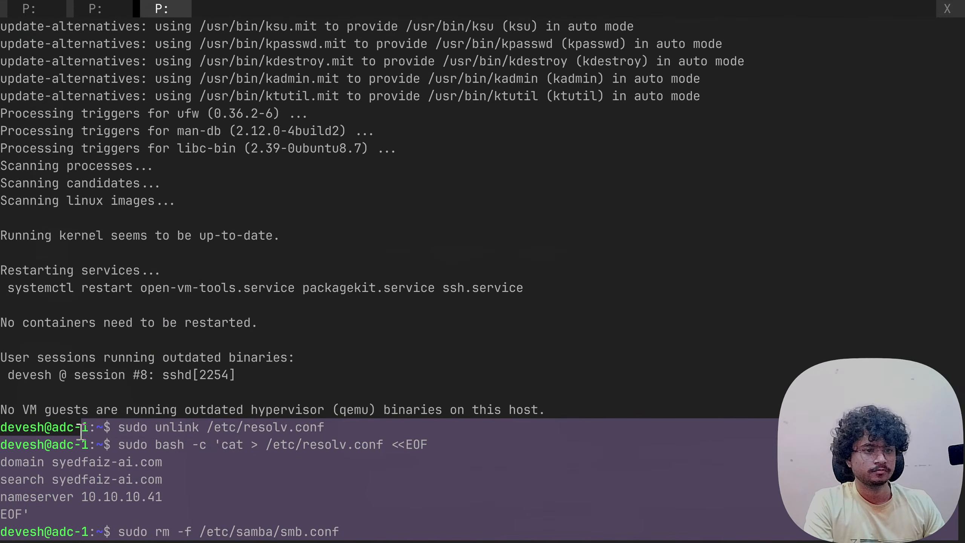
scroll(81, 433, "up", 20)
scroll(82, 433, "up", 15)
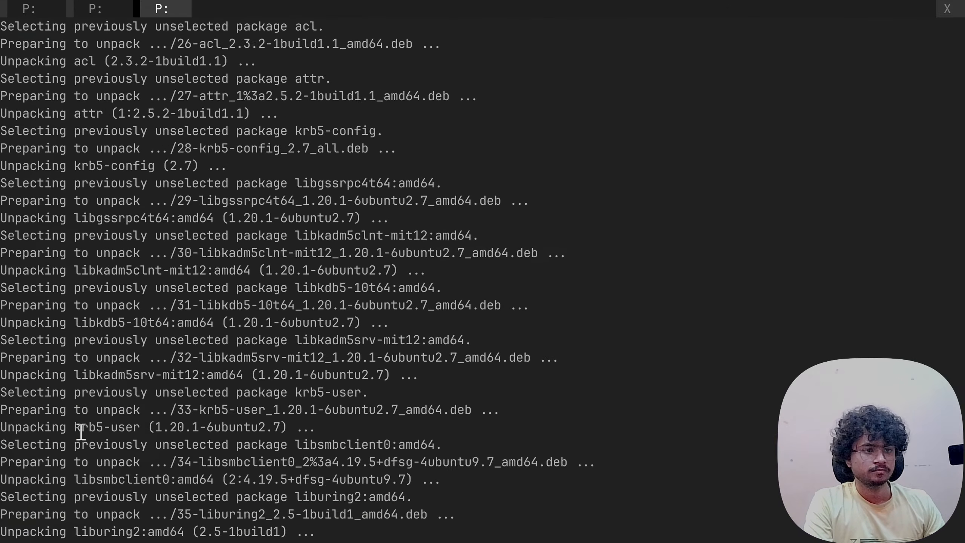
scroll(81, 433, "down", 20)
scroll(81, 433, "down", 5)
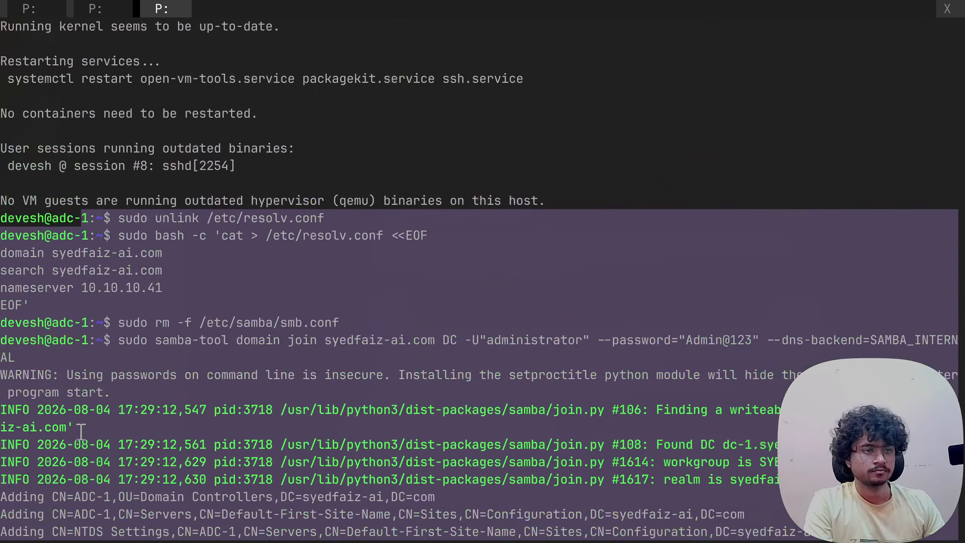
left_click_drag(81, 433, 3, 376)
scroll(72, 410, "up", 3)
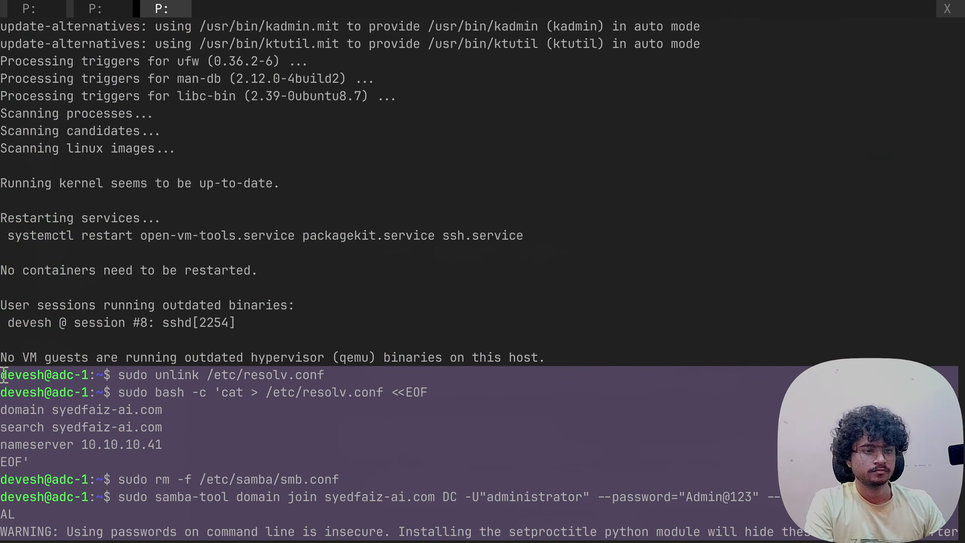
left_click(158, 369)
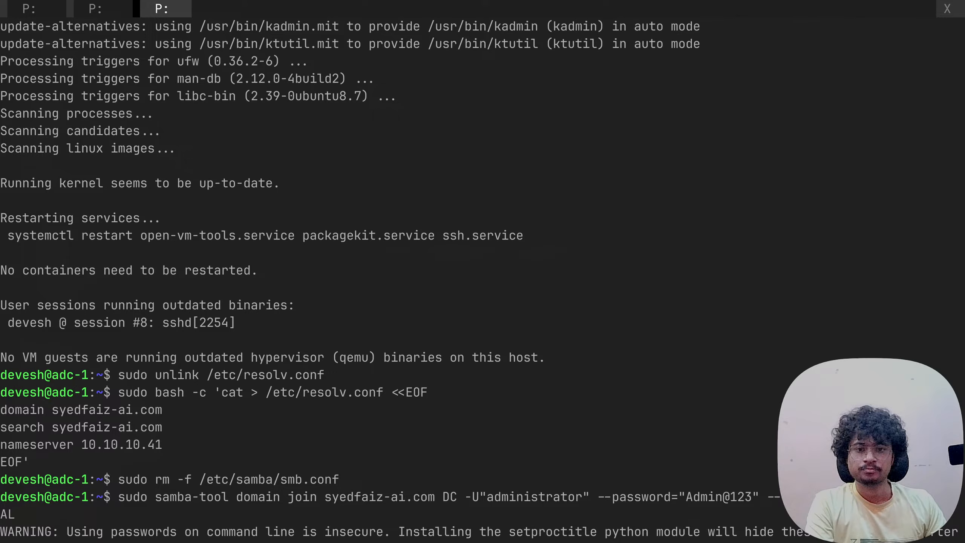
- Tell Gemini the setup steps led to an error, pasting the showrepl output below a --- separator
key("alt+Tab")
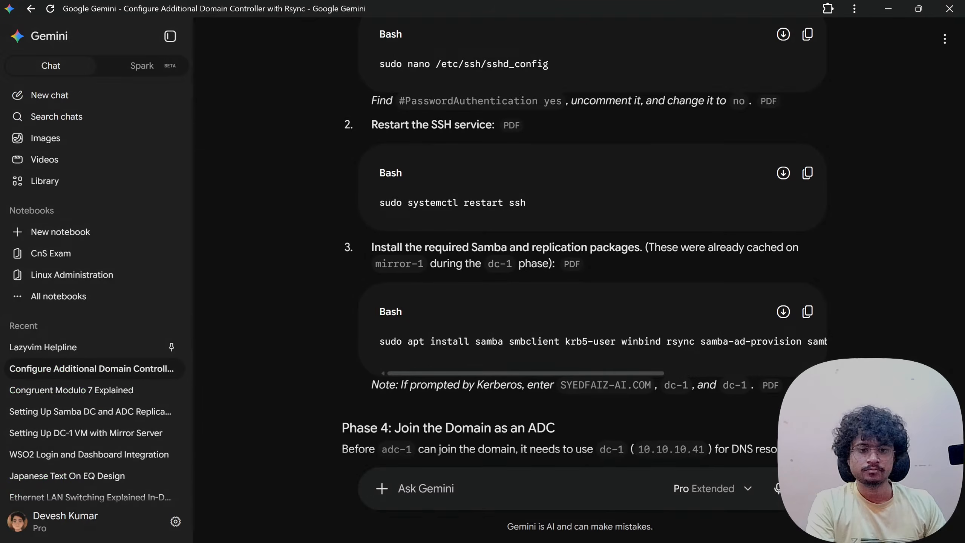
scroll(452, 402, "down", 20)
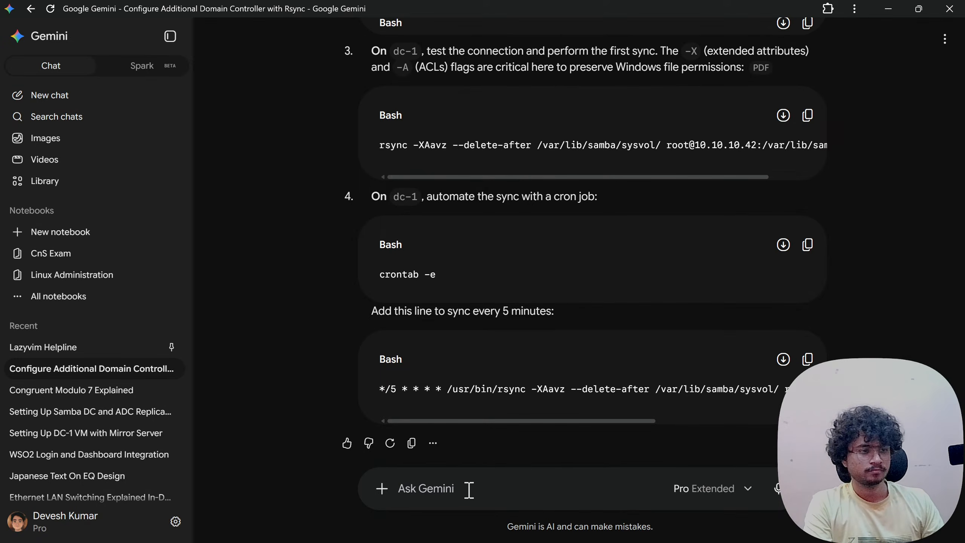
type("alright")
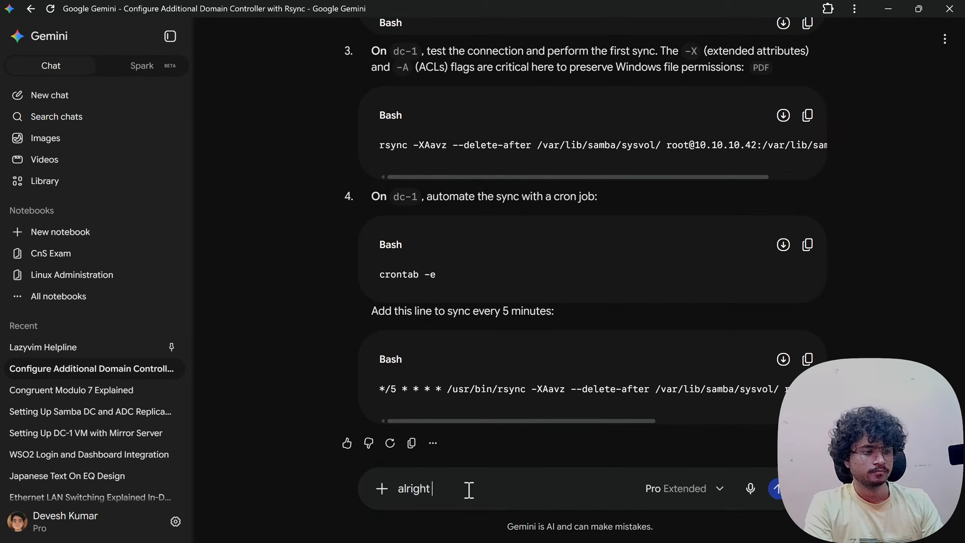
type(" so after install")
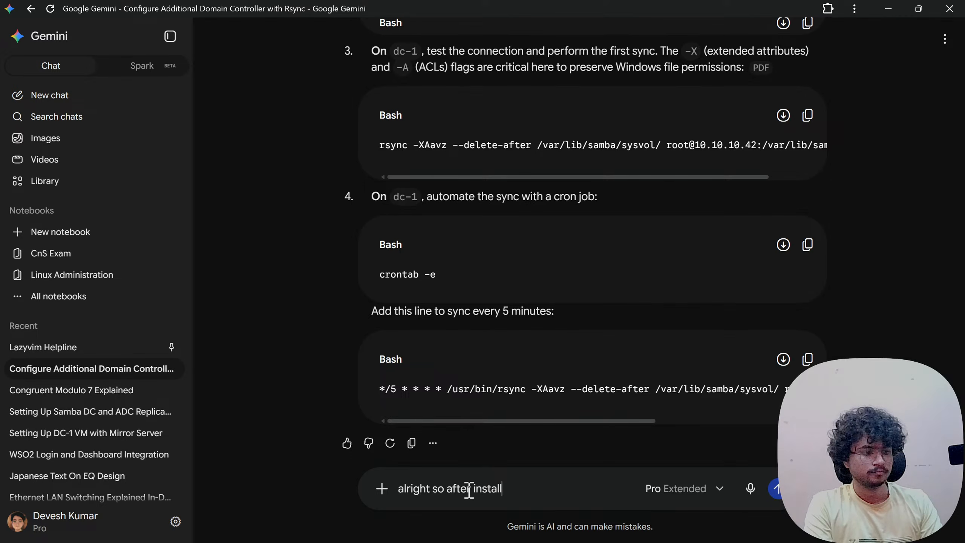
type("ing packages")
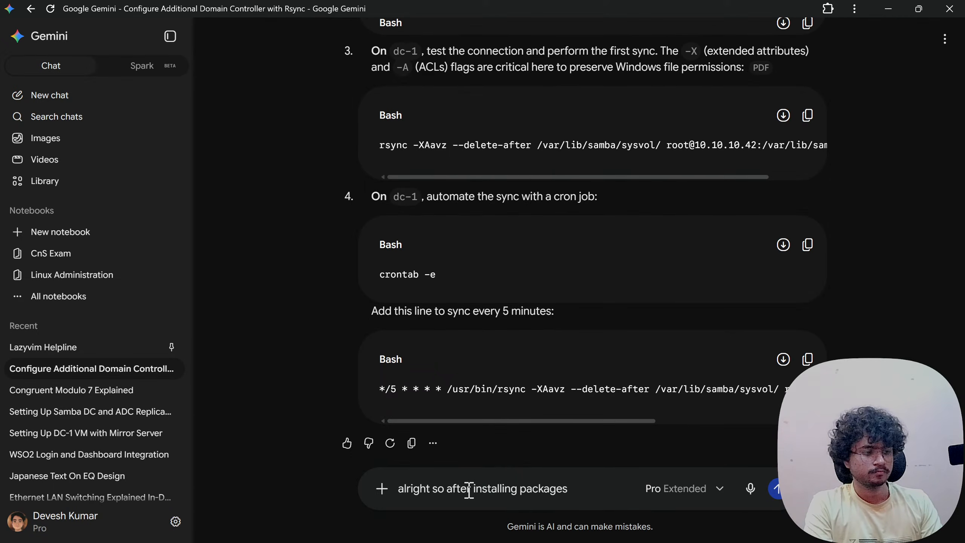
type(", I follo")
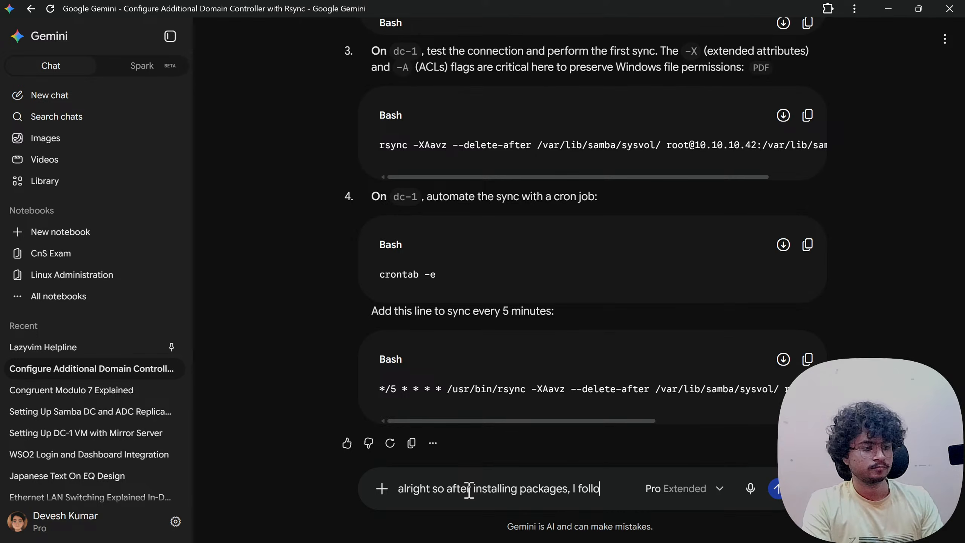
type("wed the sp")
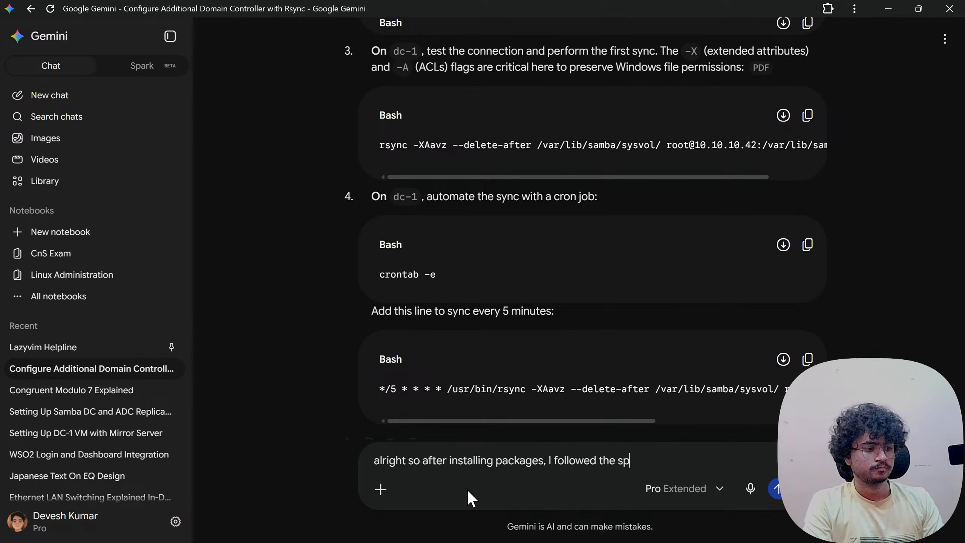
key("BackSpace")
type("teps like ")
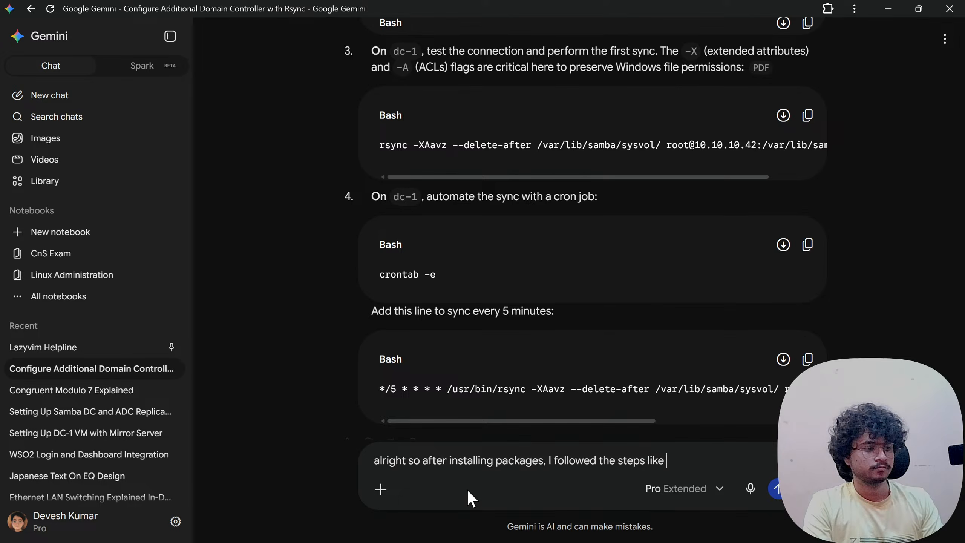
type("these and fina")
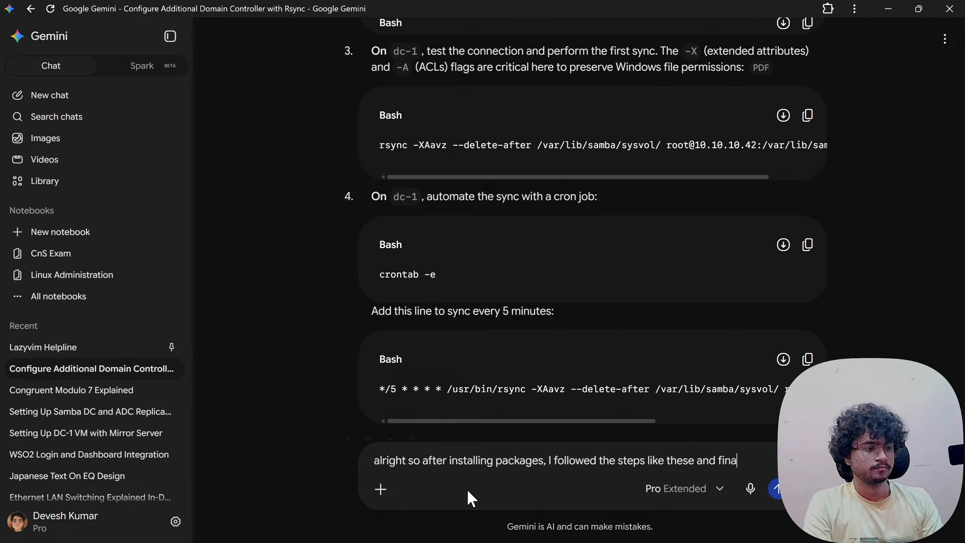
type("llyu see an error:")
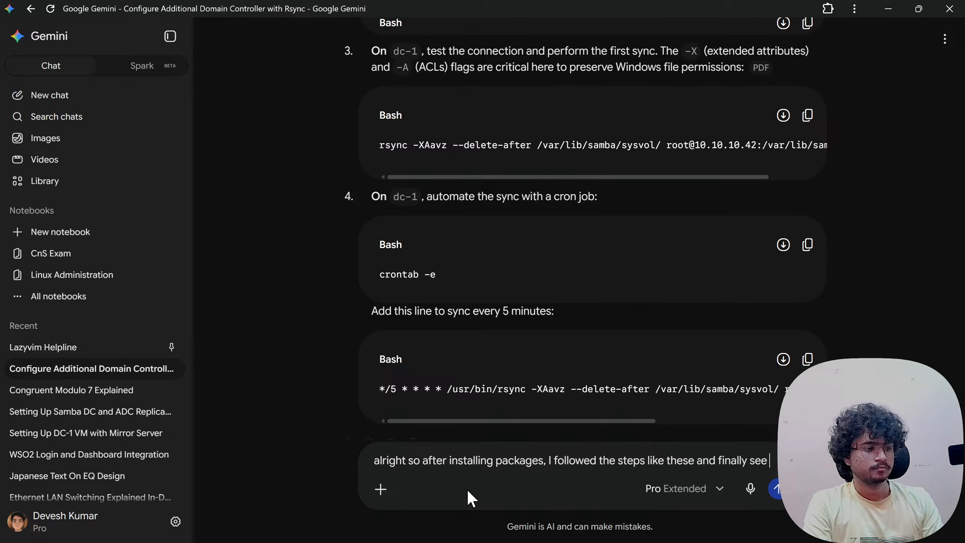
key("shift+Return")
key("shift+Return")
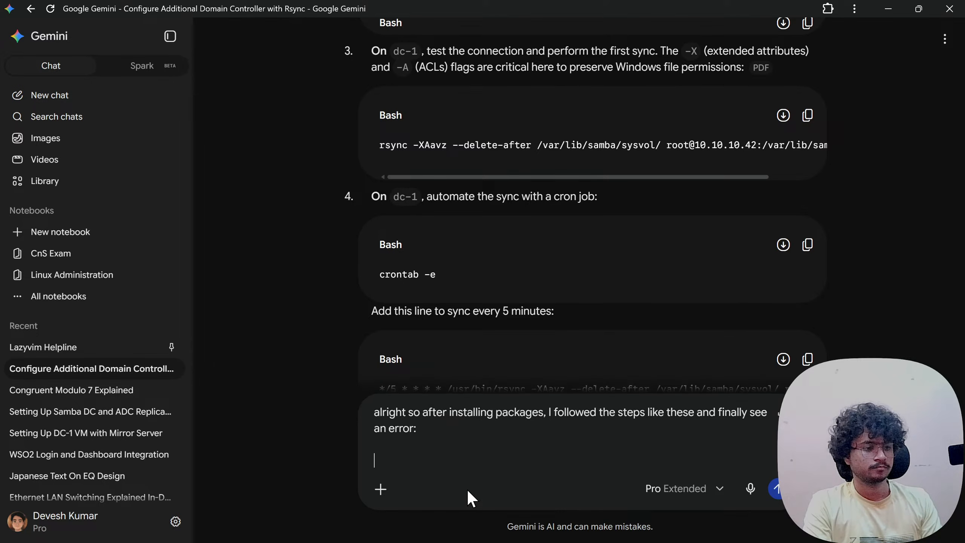
type("---")
key("shift+Return")
key("shift+Return")
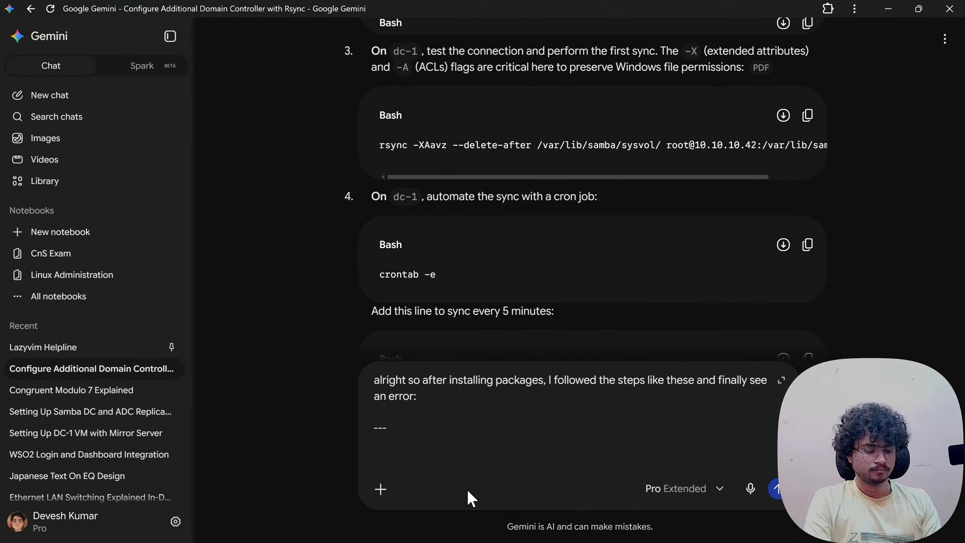
key("ctrl+v")
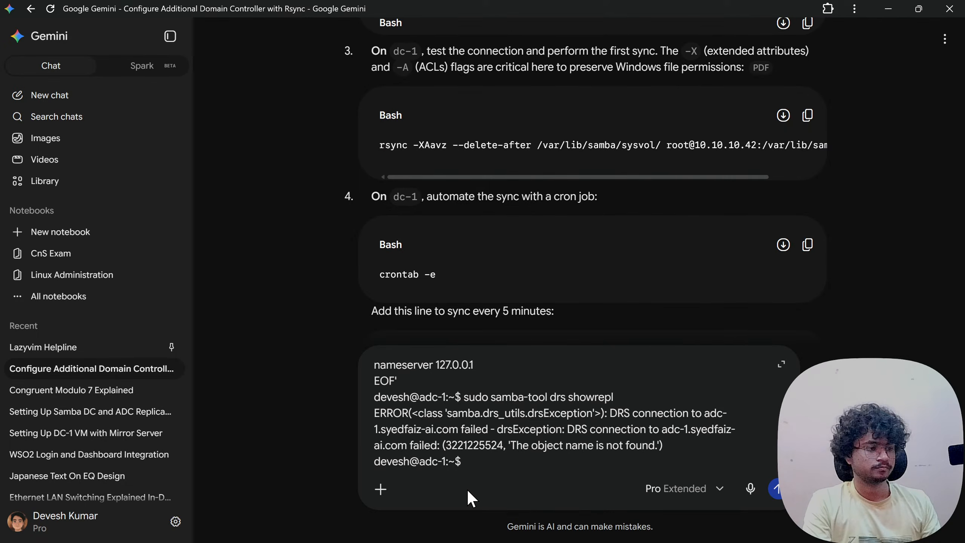
key("Return")
- Read Gemini's answer blaming systemd-resolved on port 53, scrolling to its top
scroll(451, 444, "up", 15)
scroll(443, 418, "up", 6)
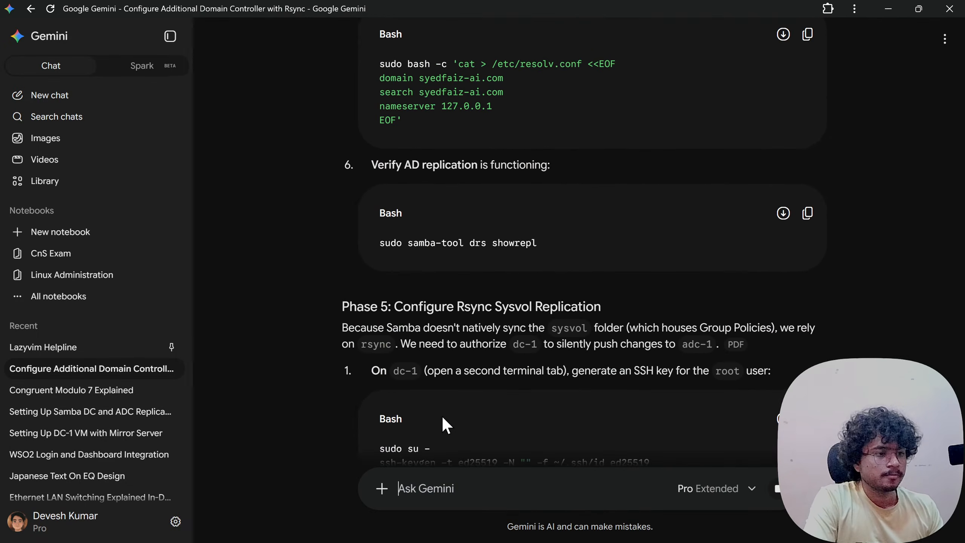
scroll(443, 416, "up", 2)
scroll(443, 416, "down", 6)
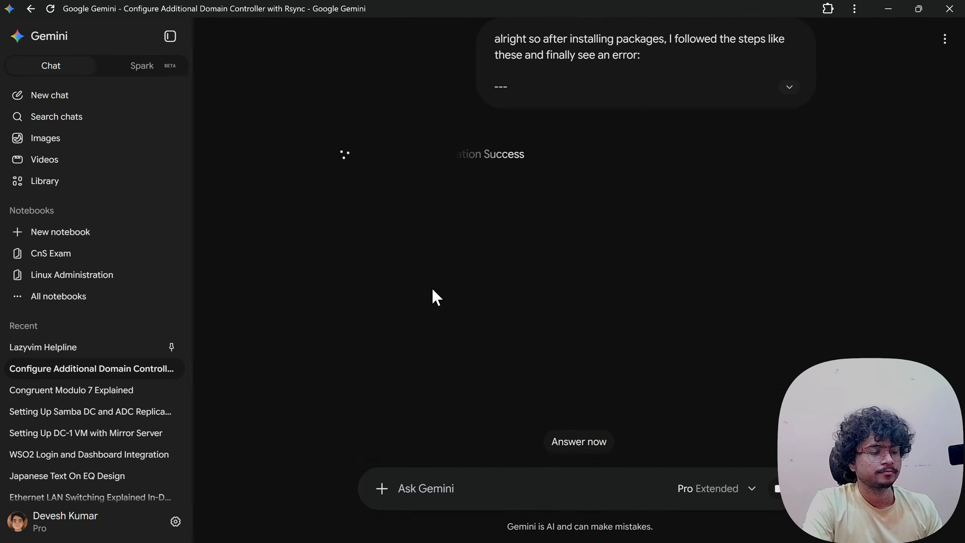
scroll(433, 289, "up", 5)
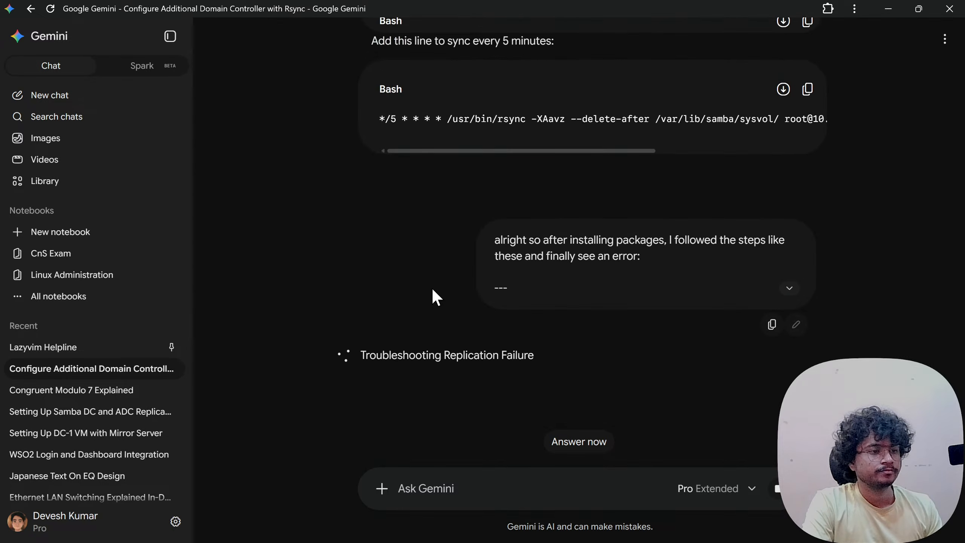
scroll(579, 305, "down", 3)
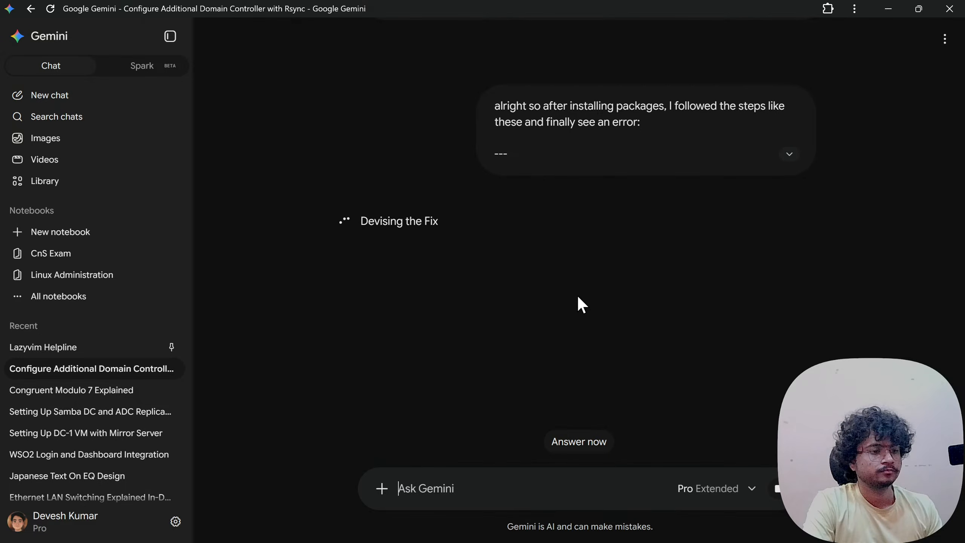
scroll(579, 298, "up", 10)
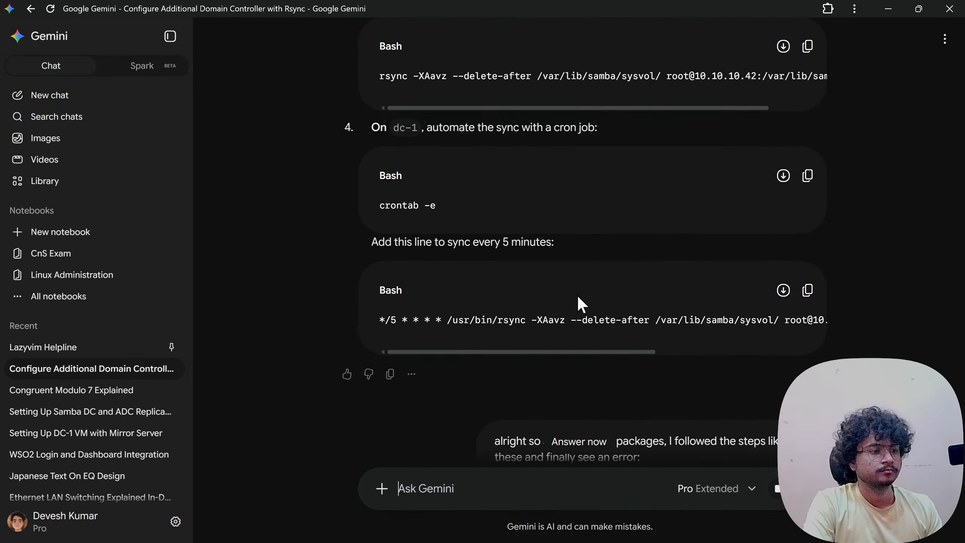
scroll(578, 297, "down", 7)
scroll(578, 297, "up", 10)
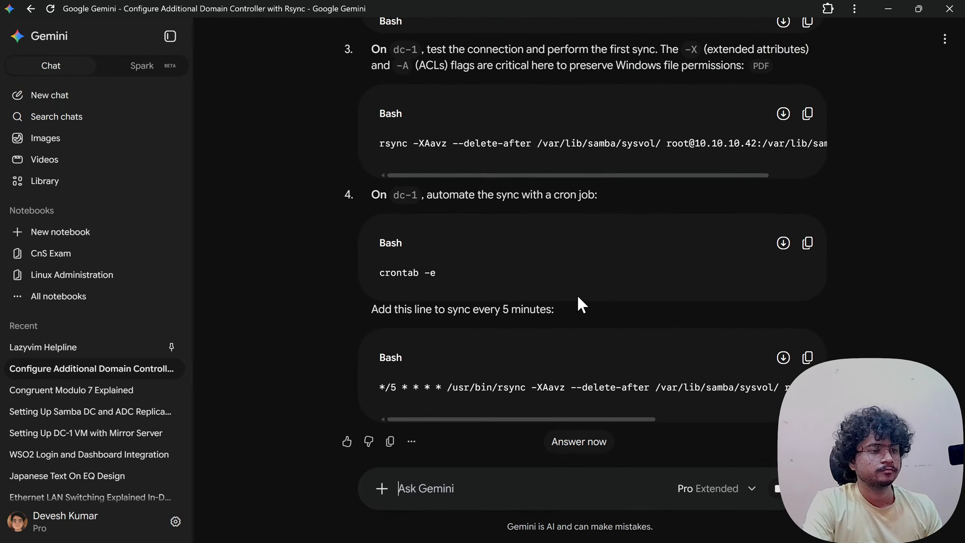
scroll(578, 298, "up", 10)
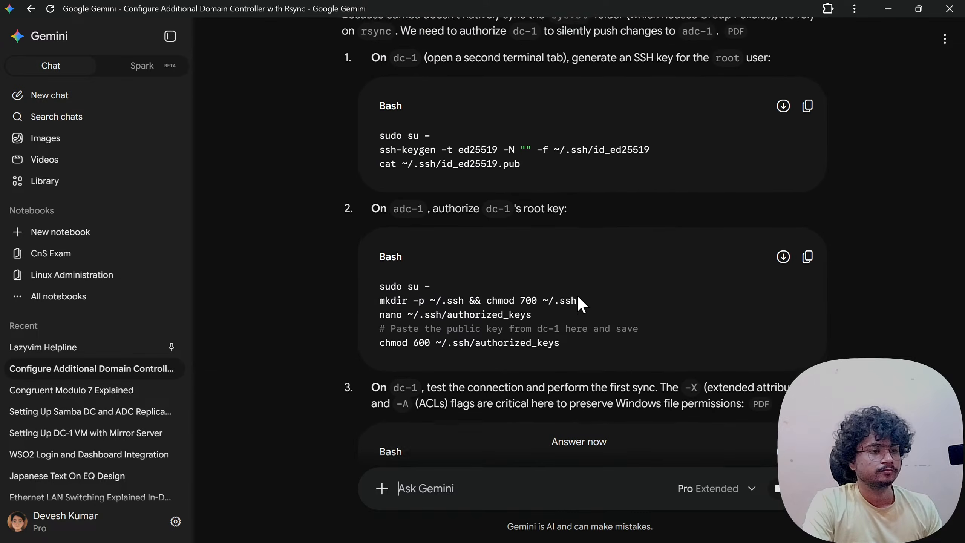
scroll(579, 298, "up", 2)
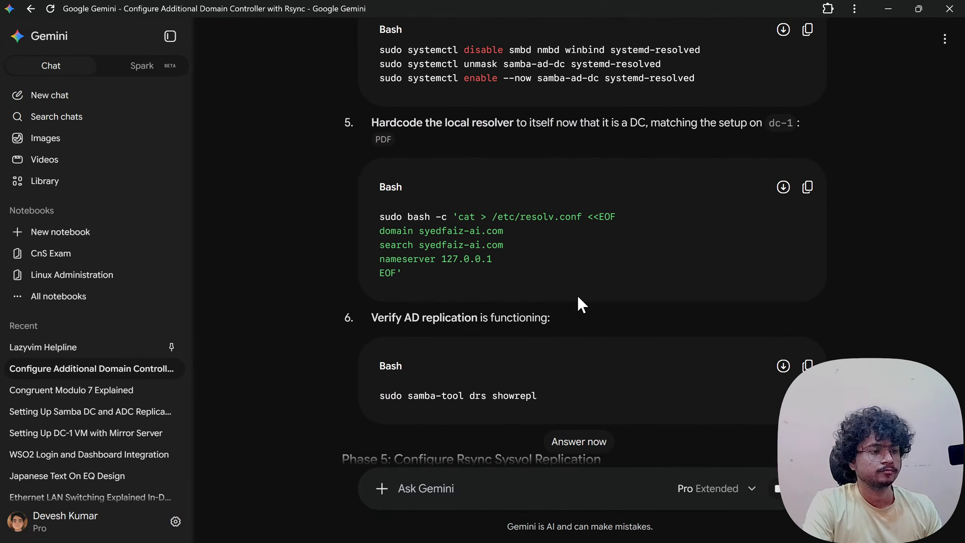
scroll(578, 298, "up", 4)
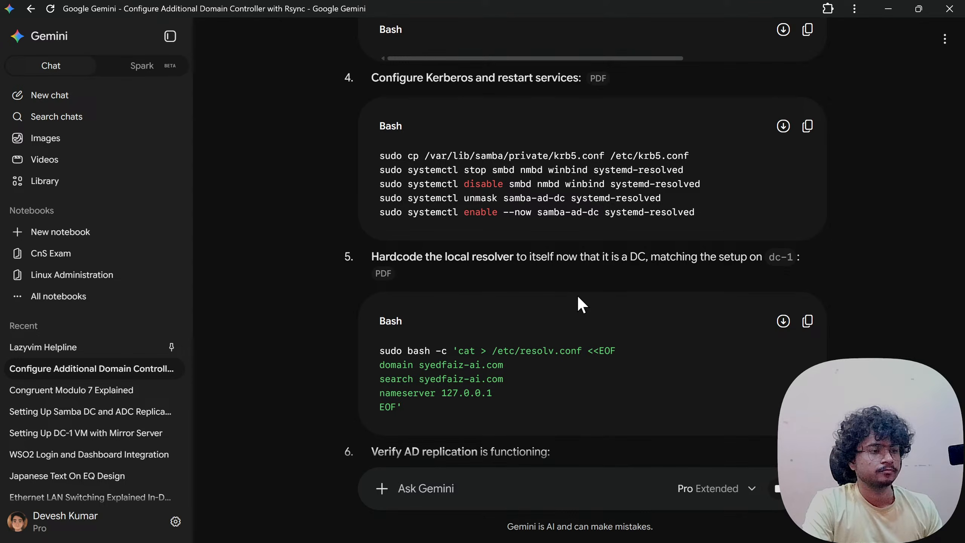
scroll(578, 297, "up", 6)
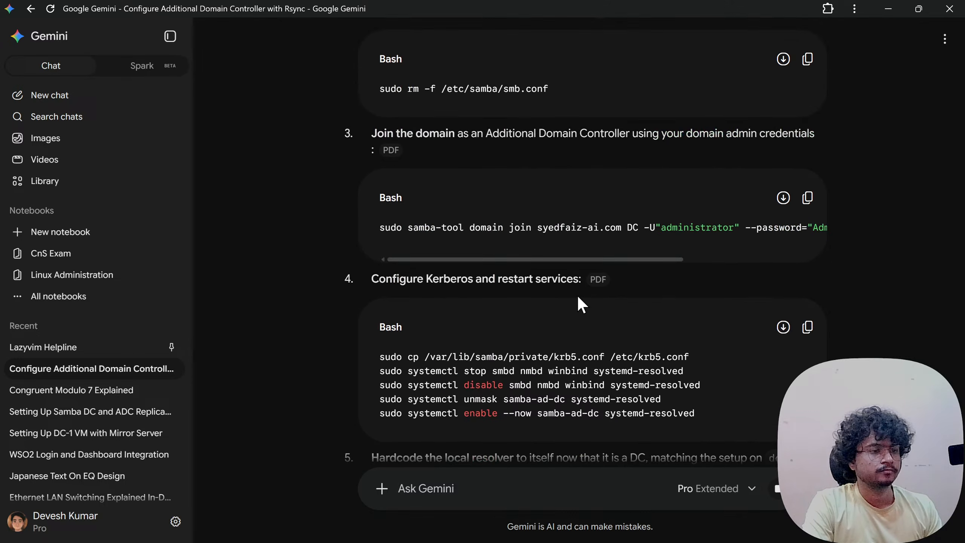
scroll(578, 297, "up", 4)
scroll(578, 297, "up", 6)
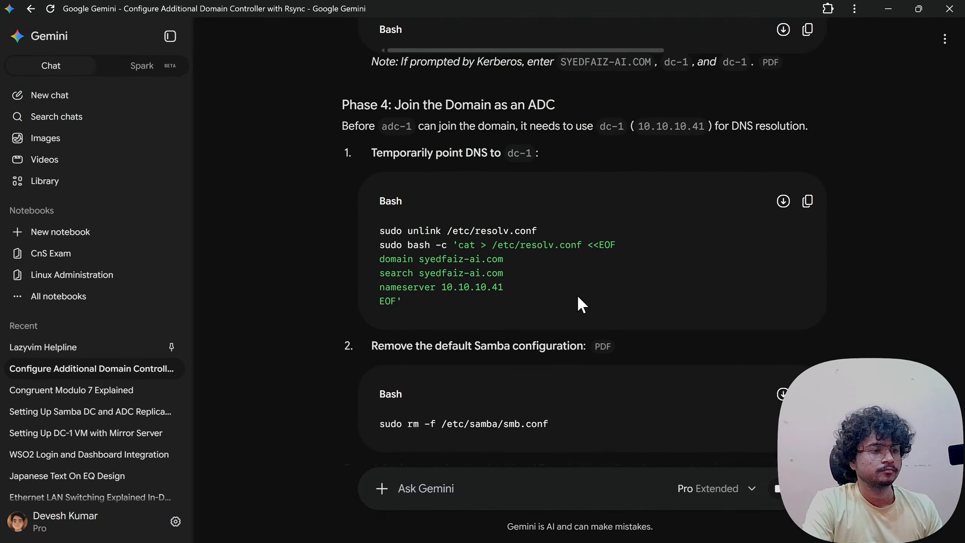
scroll(578, 297, "up", 6)
scroll(578, 298, "up", 20)
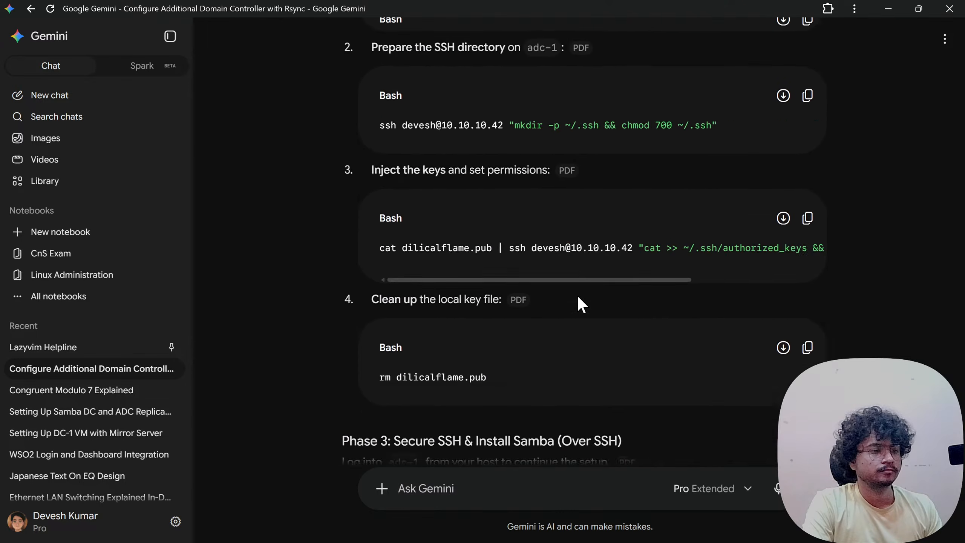
scroll(578, 298, "up", 20)
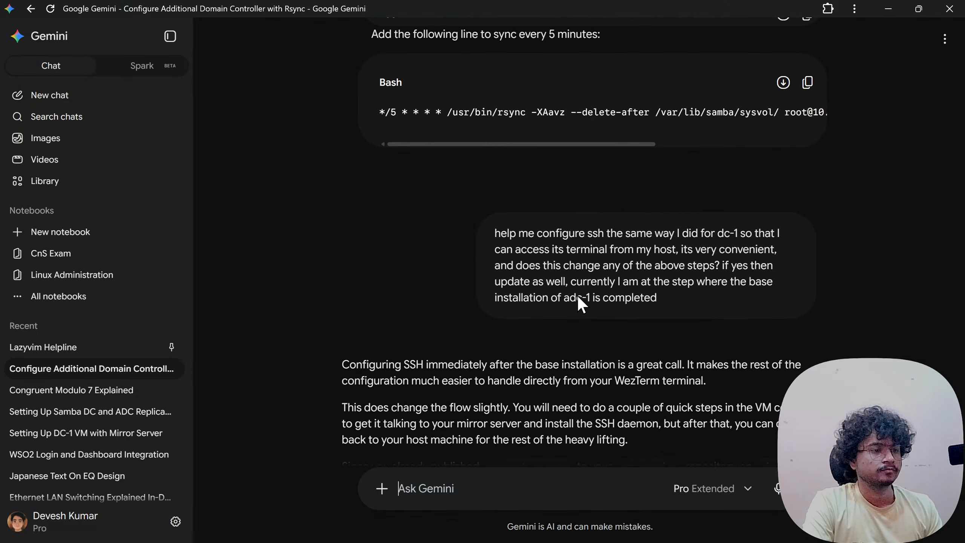
scroll(578, 297, "up", 20)
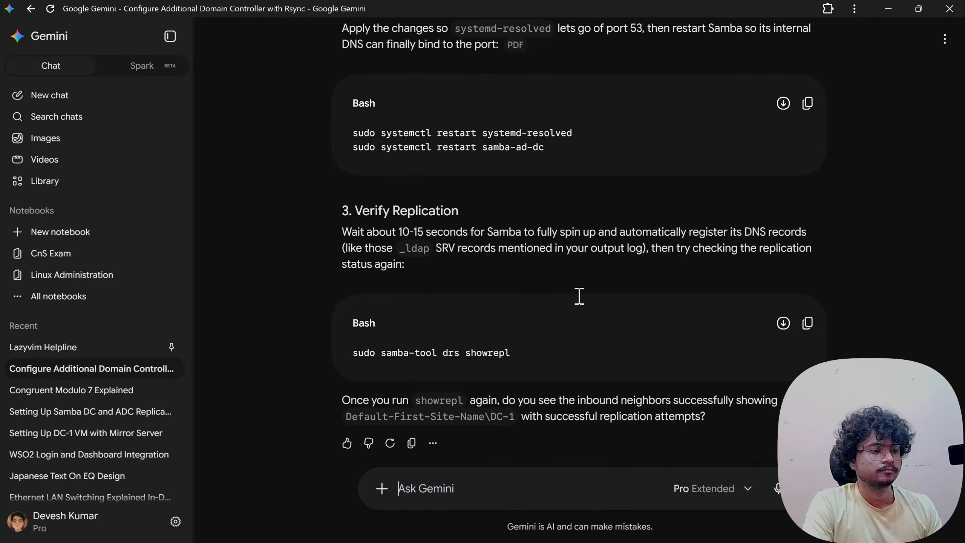
scroll(579, 296, "up", 20)
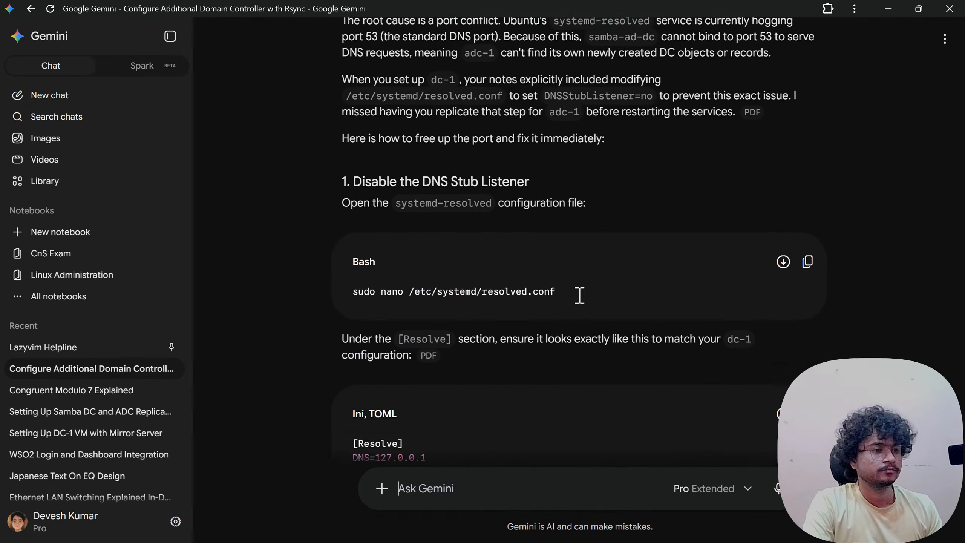
scroll(579, 296, "down", 8)
scroll(580, 296, "up", 5)
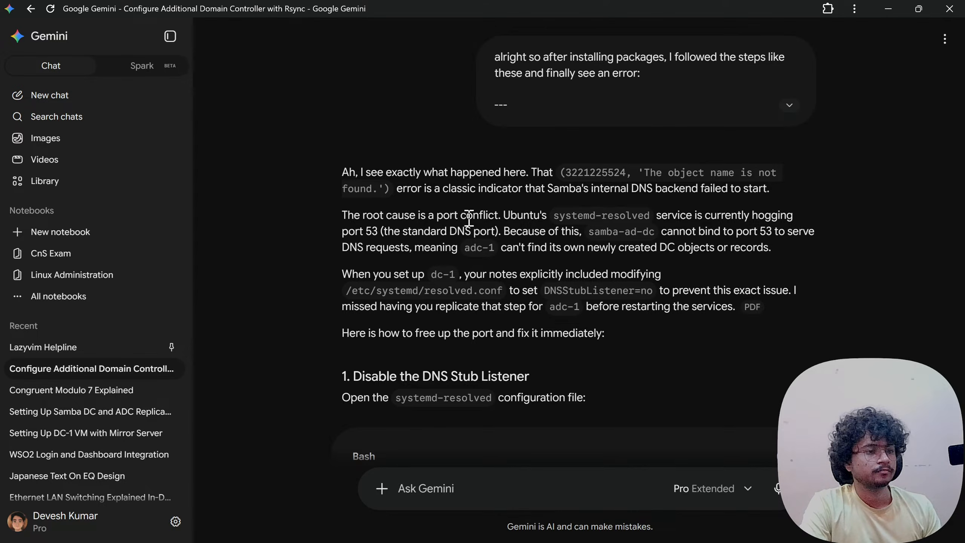
left_click_drag(435, 188, 756, 187)
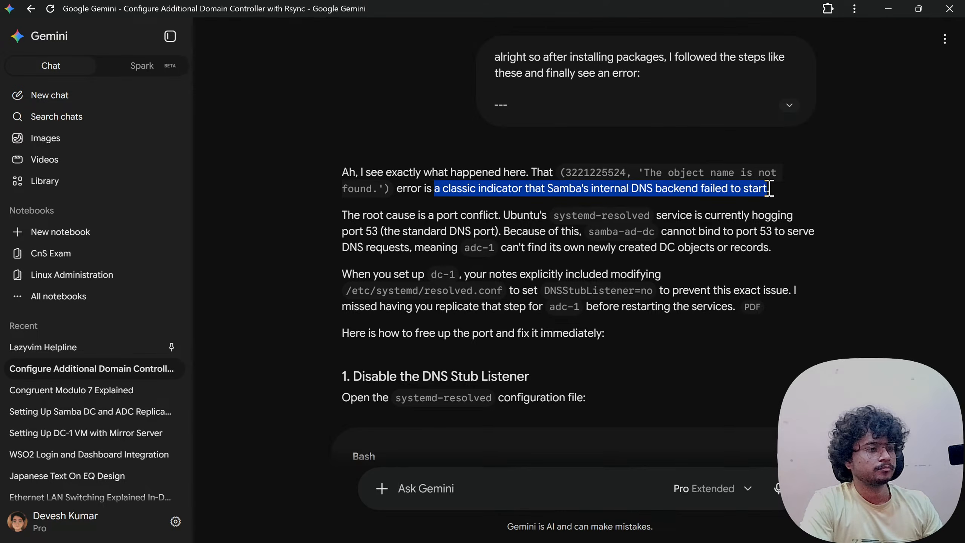
left_click(757, 188)
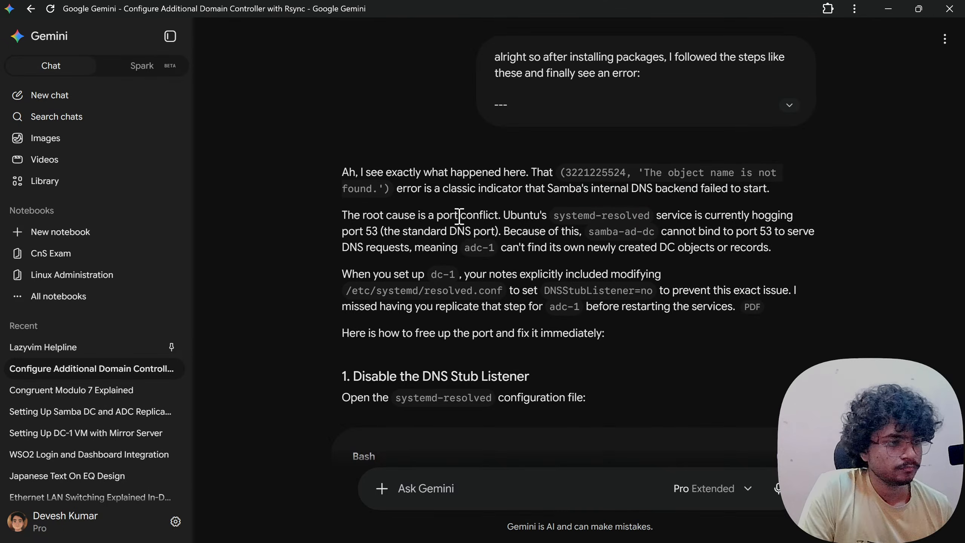
left_click_drag(547, 215, 773, 215)
left_click(774, 216)
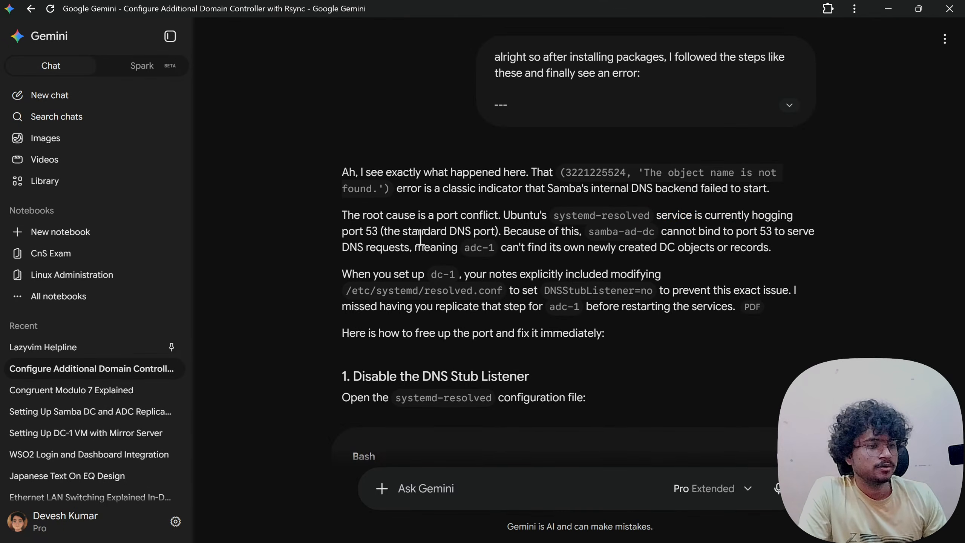
left_click_drag(343, 231, 685, 229)
left_click(504, 231)
left_click(681, 229)
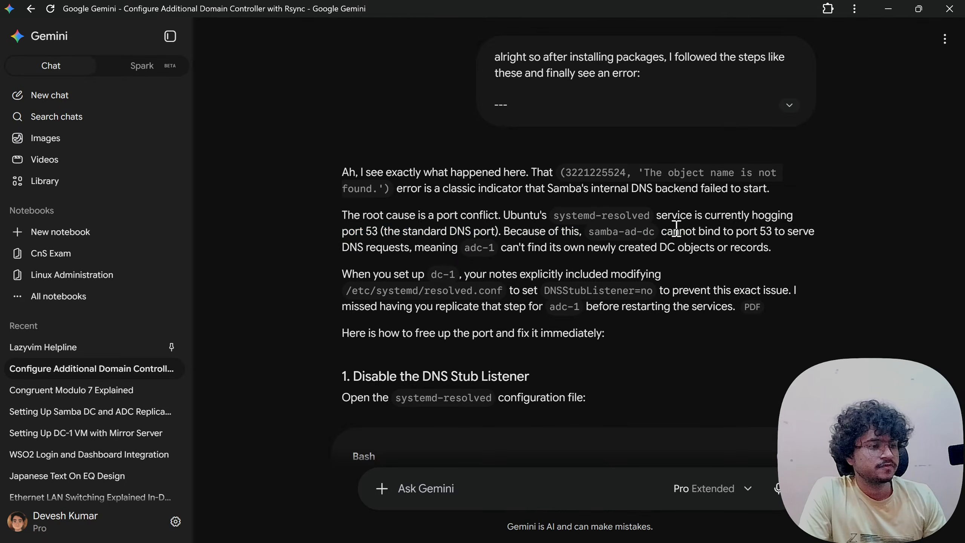
left_click_drag(595, 231, 763, 225)
left_click(762, 225)
left_click_drag(690, 230, 810, 232)
left_click(809, 231)
left_click_drag(356, 243, 534, 248)
left_click(539, 250)
left_click_drag(471, 248, 732, 246)
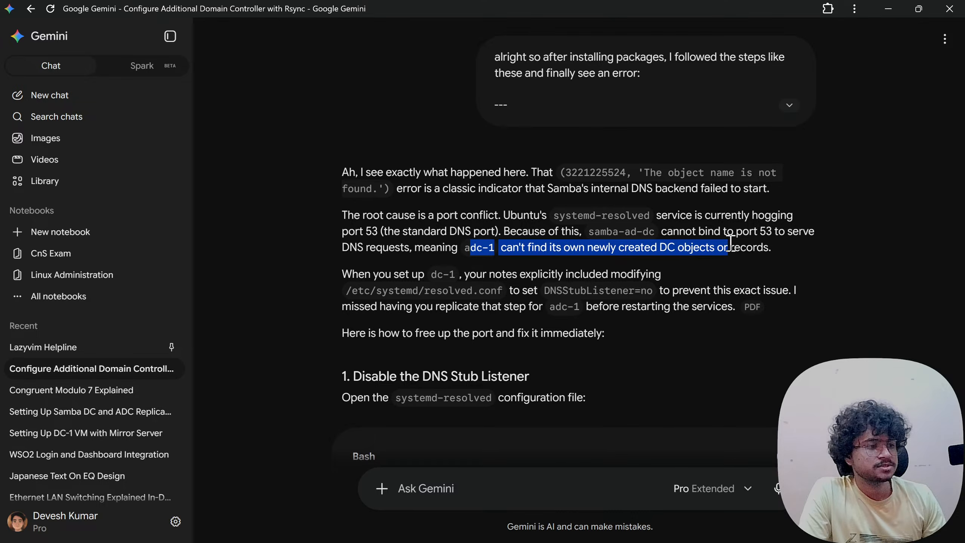
left_click(732, 246)
left_click_drag(358, 275, 577, 273)
left_click(578, 274)
left_click_drag(501, 275, 643, 274)
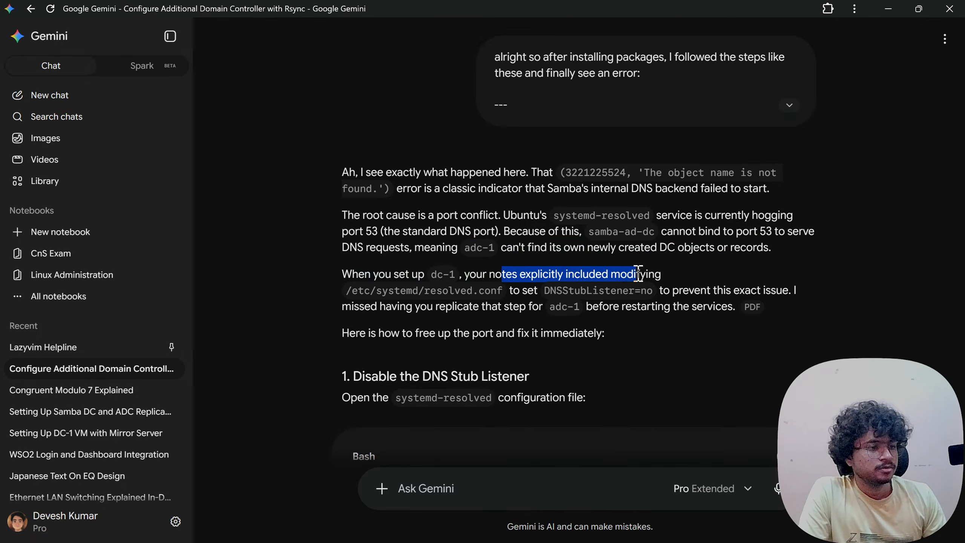
left_click(639, 274)
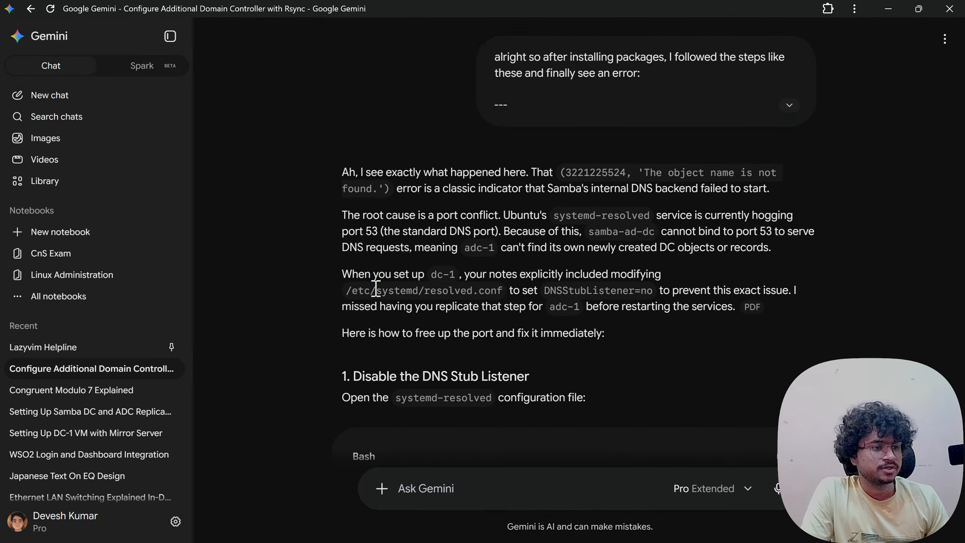
left_click_drag(371, 289, 813, 296)
left_click(528, 291)
left_click(649, 291)
left_click(810, 296)
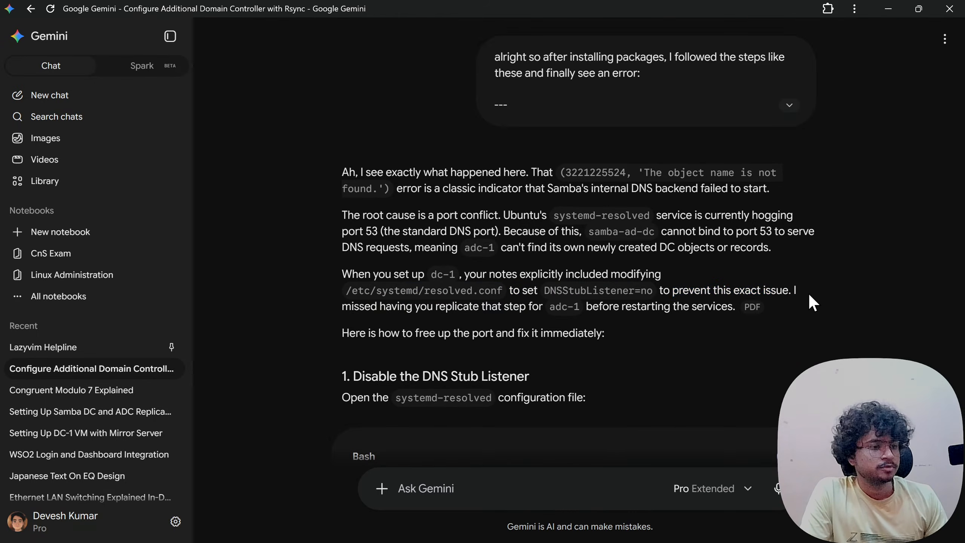
left_click_drag(711, 291, 767, 291)
left_click(766, 291)
left_click_drag(368, 309, 508, 308)
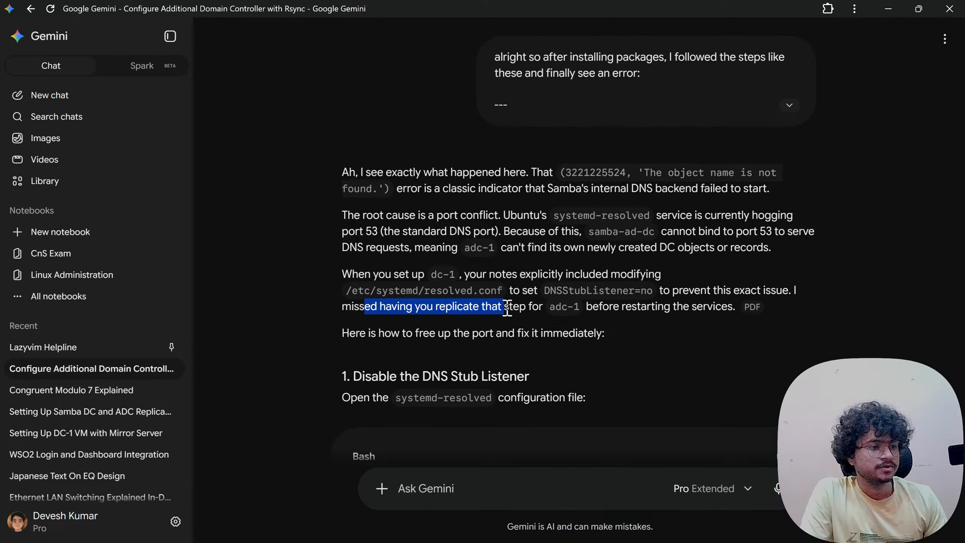
left_click(500, 308)
left_click(535, 307)
left_click_drag(435, 307, 675, 306)
left_click(673, 306)
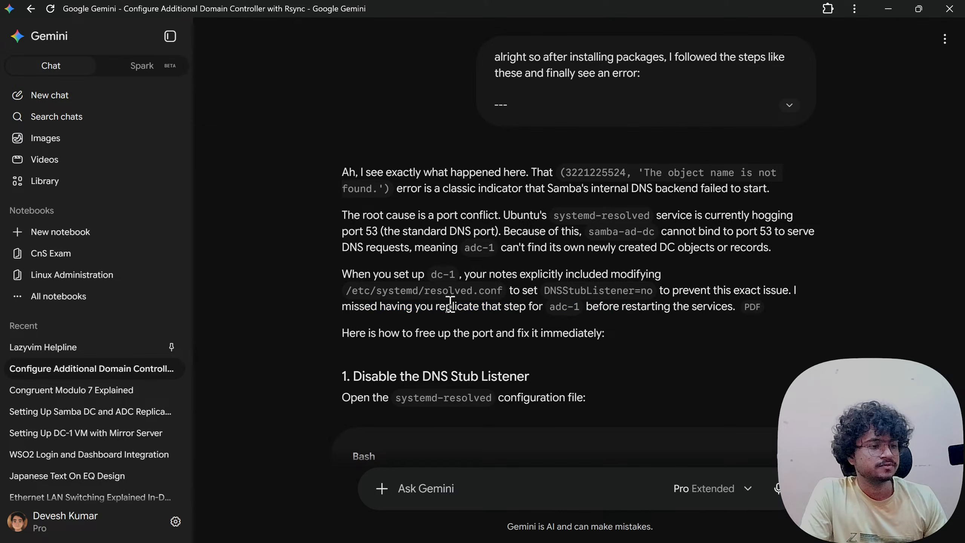
scroll(386, 270, "down", 3)
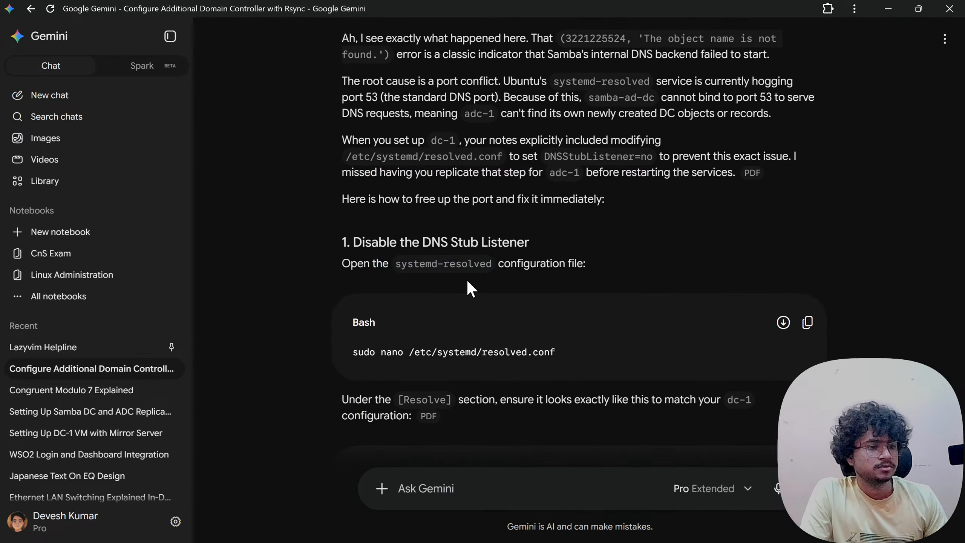
scroll(469, 274, "down", 2)
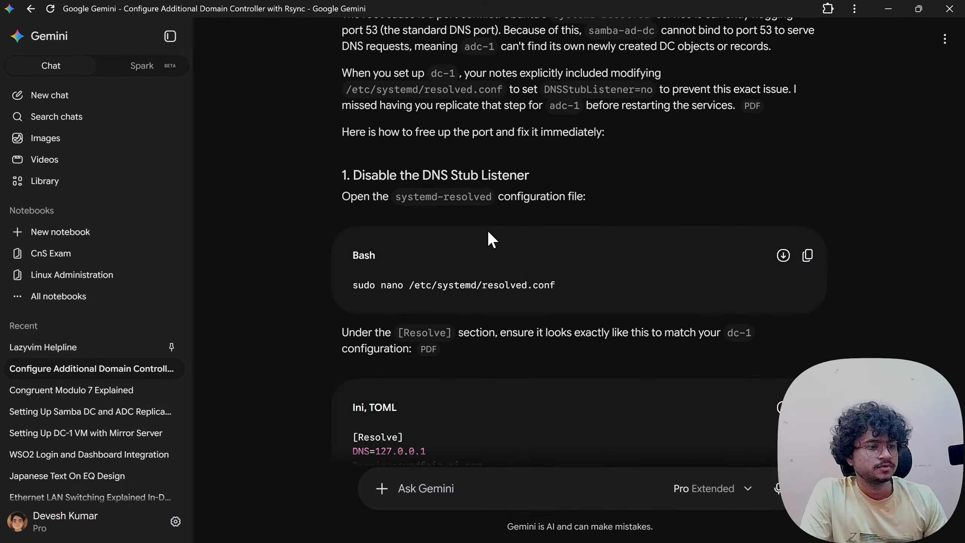
left_click_drag(370, 285, 567, 288)
left_click(566, 286)
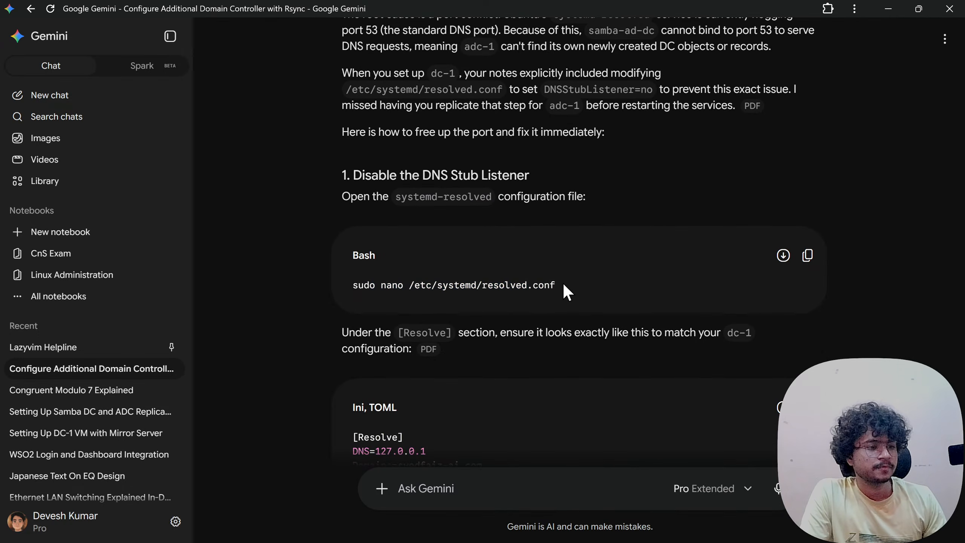
scroll(551, 286, "down", 2)
left_click_drag(369, 265, 708, 266)
left_click(700, 266)
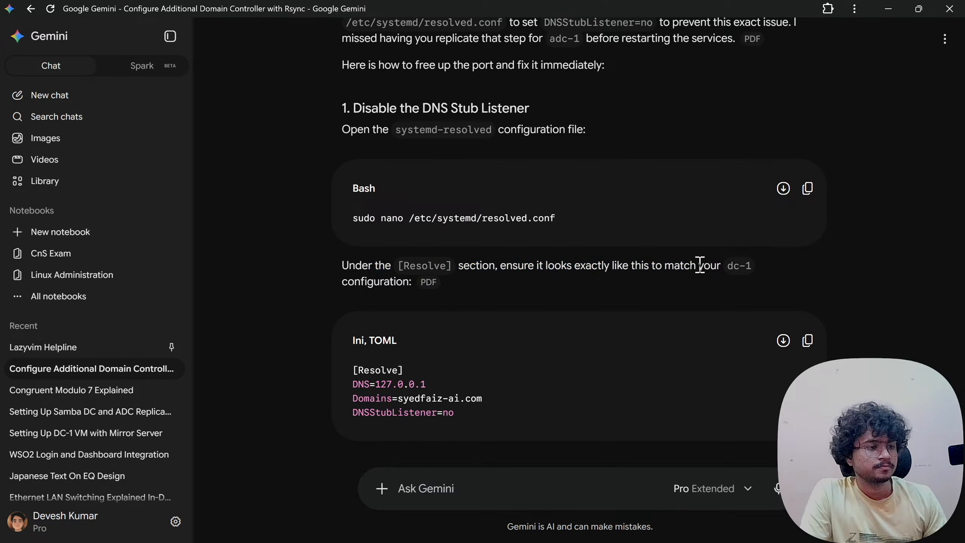
scroll(496, 272, "down", 4)
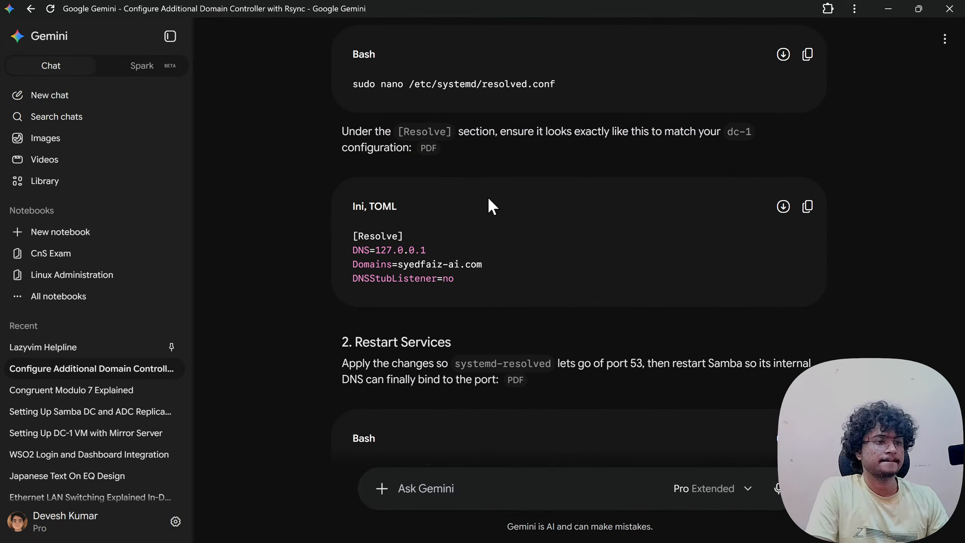
scroll(469, 170, "up", 6)
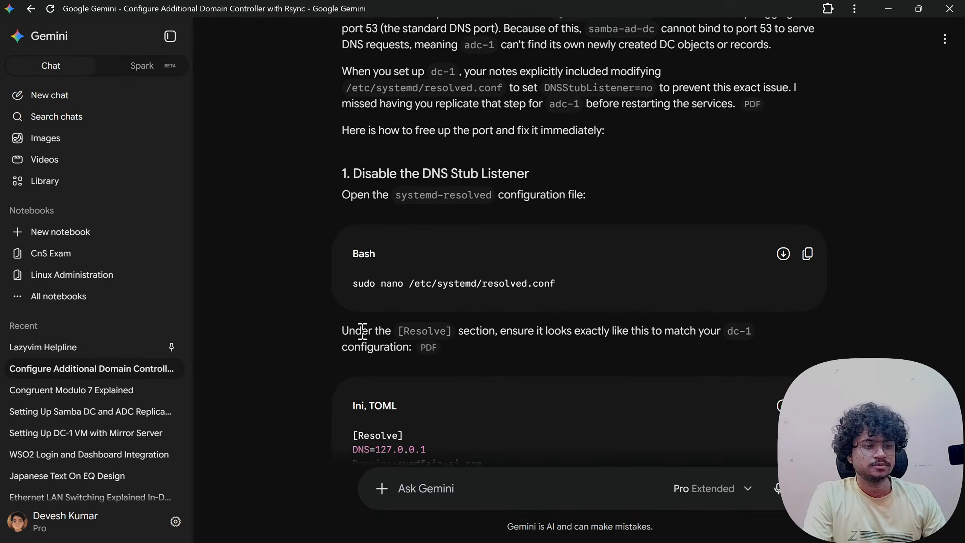
scroll(359, 331, "down", 4)
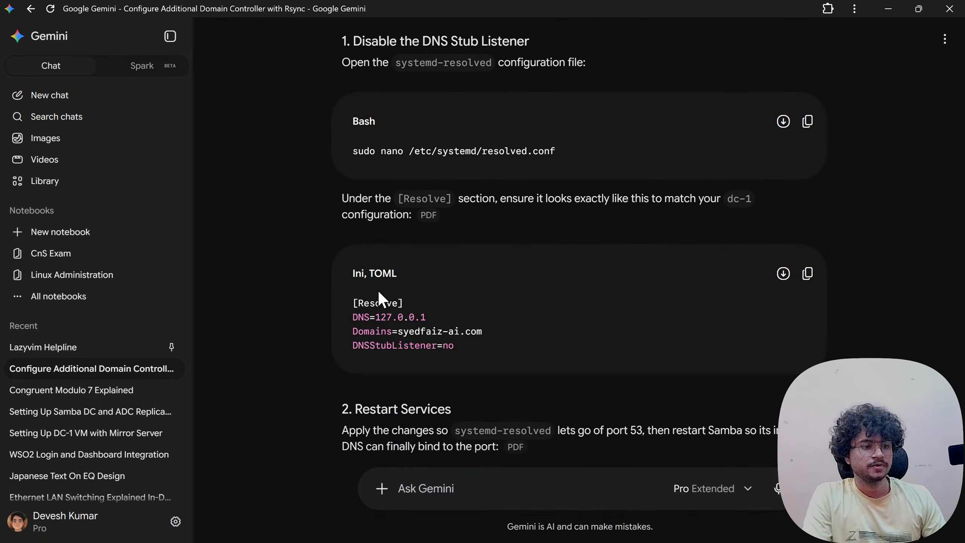
scroll(378, 292, "up", 2)
scroll(377, 289, "down", 8)
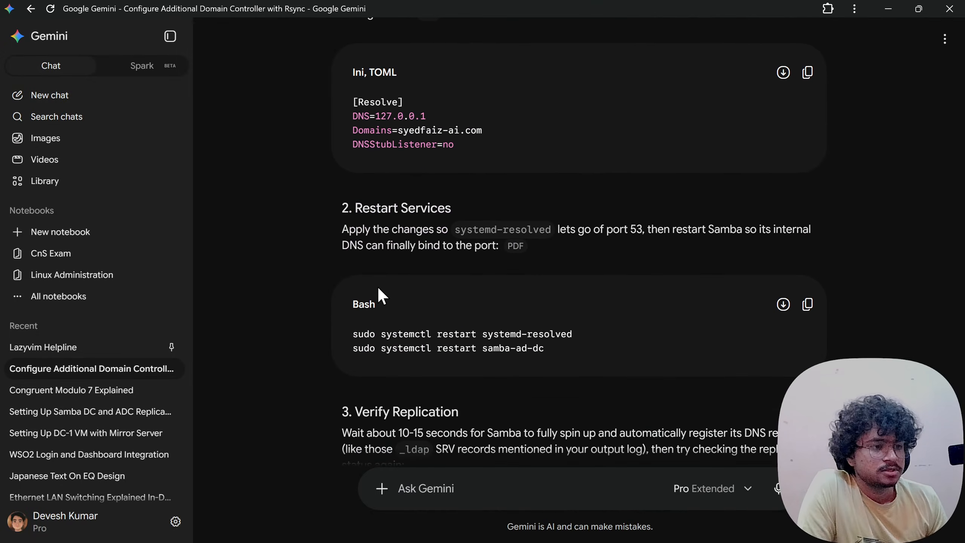
scroll(378, 288, "down", 5)
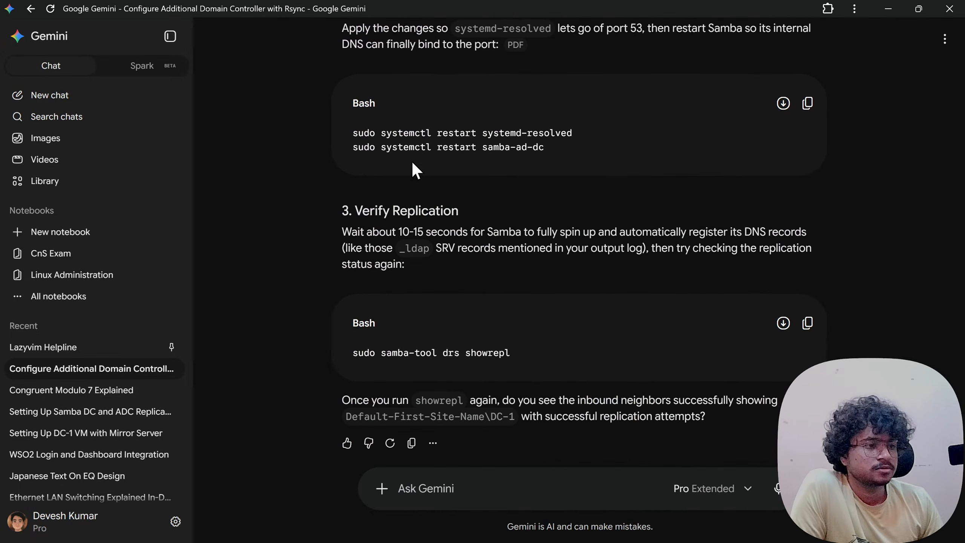
scroll(418, 163, "up", 7)
scroll(456, 179, "down", 2)
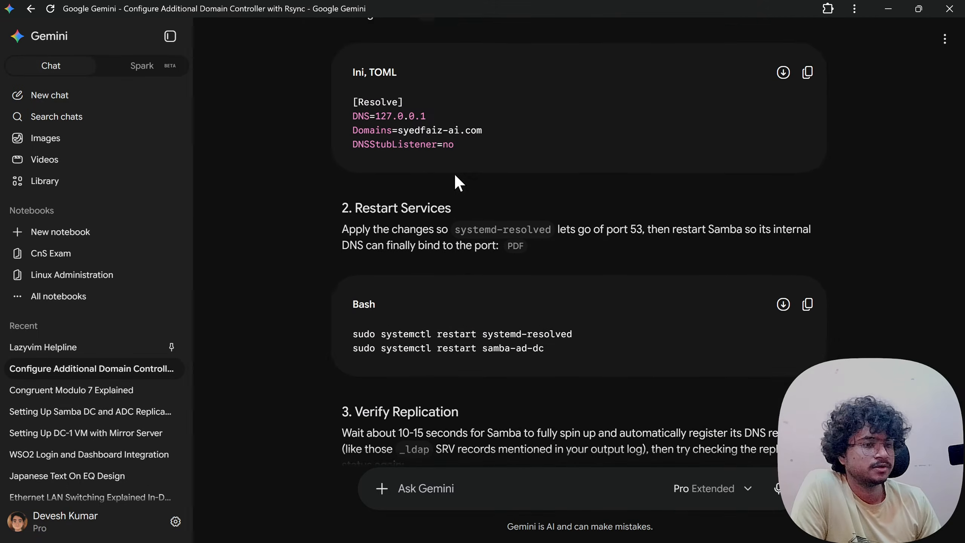
scroll(456, 176, "down", 2)
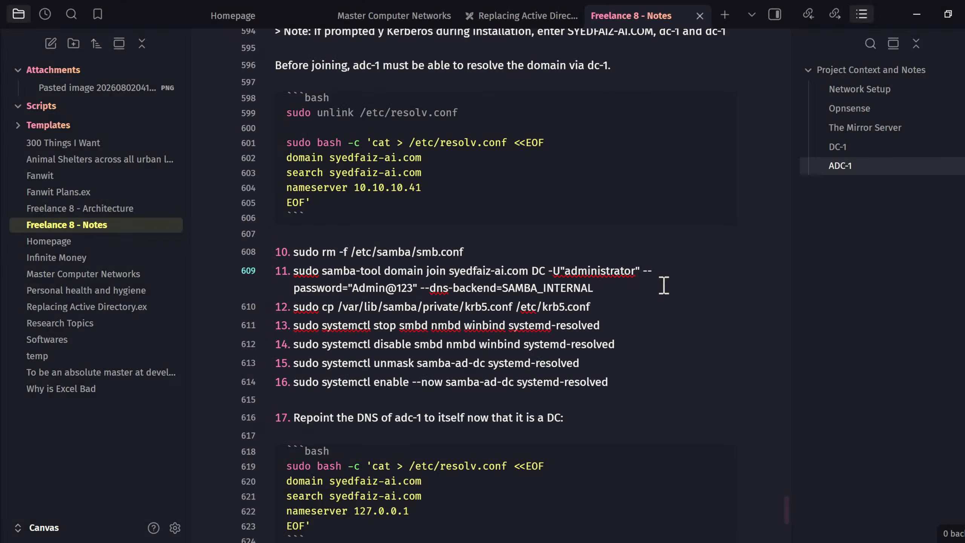
- Add a new notes step 'sudo nano /etc/systemd/resolved.conf' after the domain join
key("Return")
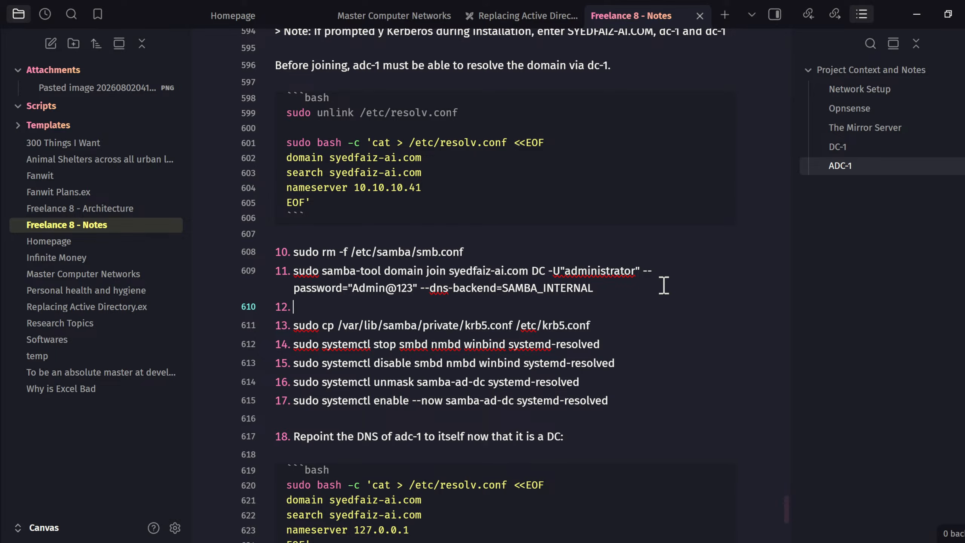
scroll(664, 285, "down", 5)
scroll(664, 285, "up", 5)
type("sudo nano /etc/")
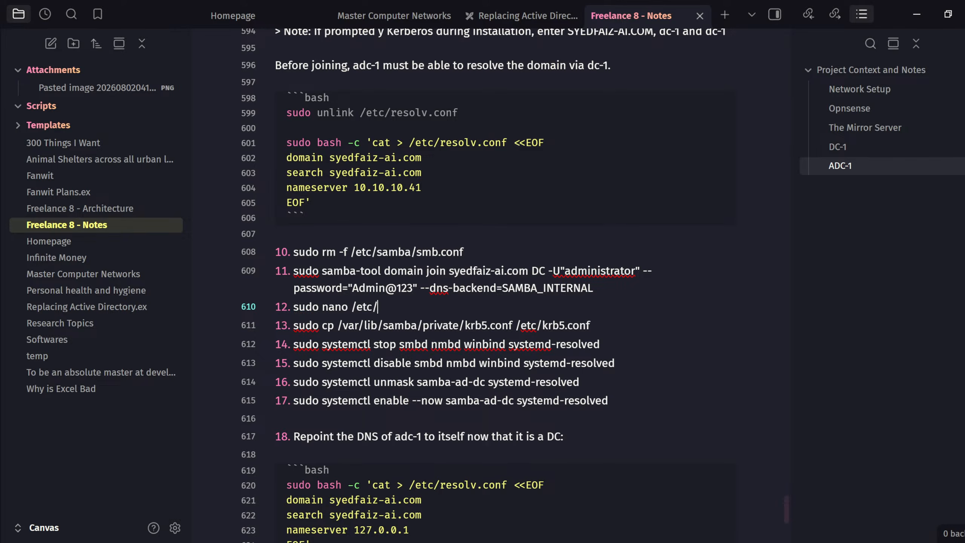
type("systemd/resolved.")
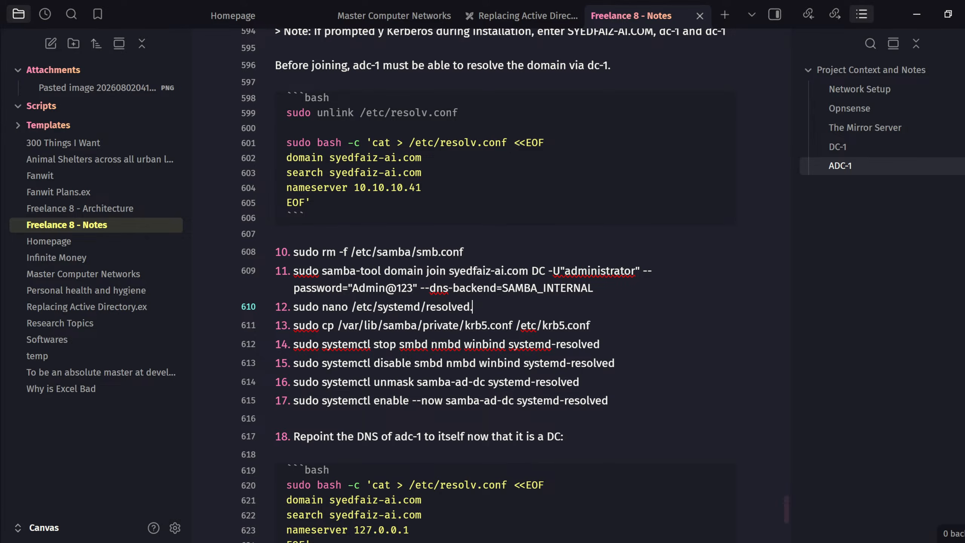
type("conf")
key("Return")
key("Return")
key("Return")
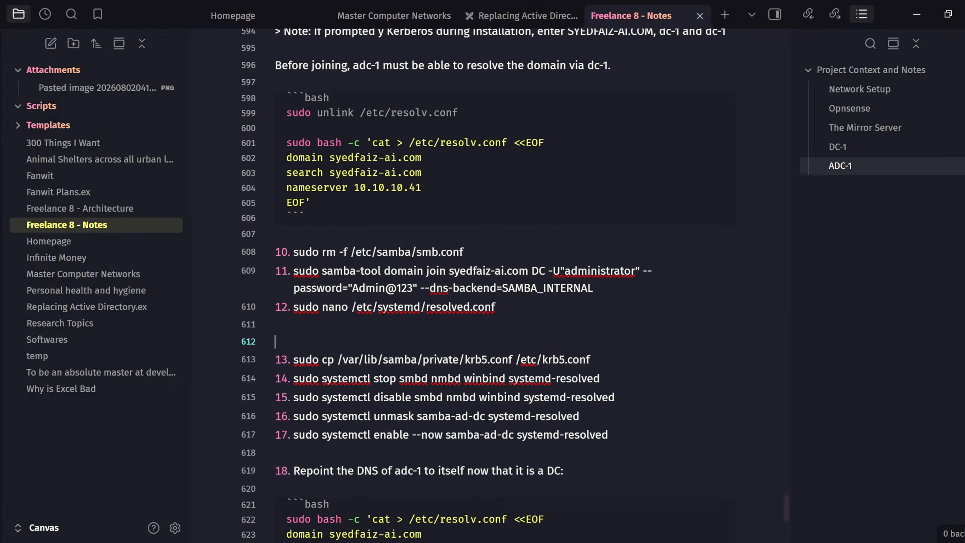
- Add a toml block with [Resolve], DNS=127.0.0.1, Domains=syedfaiz-ai.com and DNSStubListener=no
type("```")
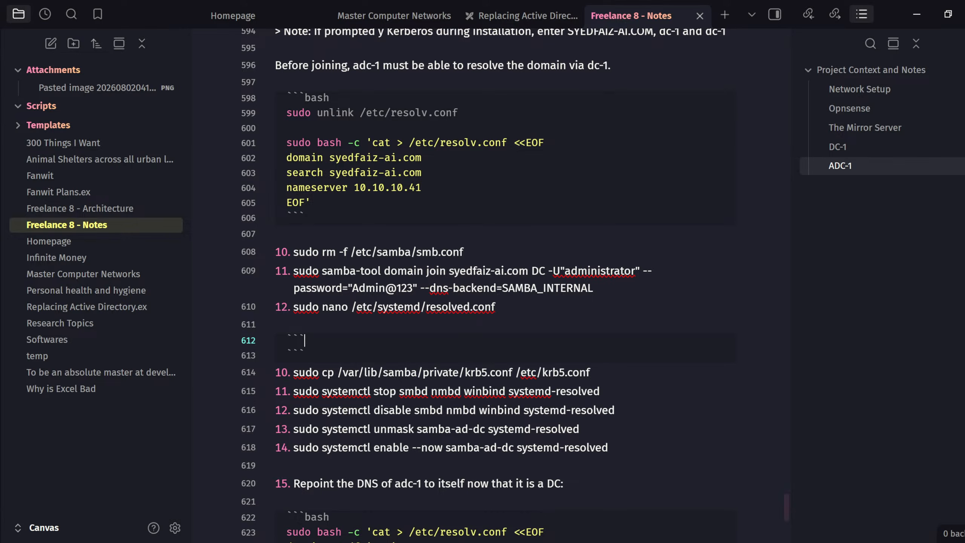
type("toml")
key("Return")
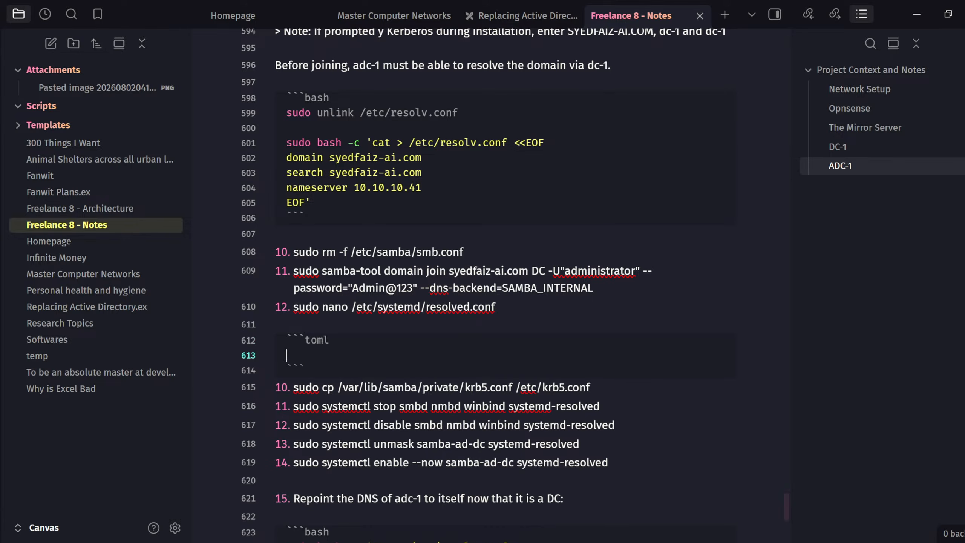
type("[Resolve")
key("Return")
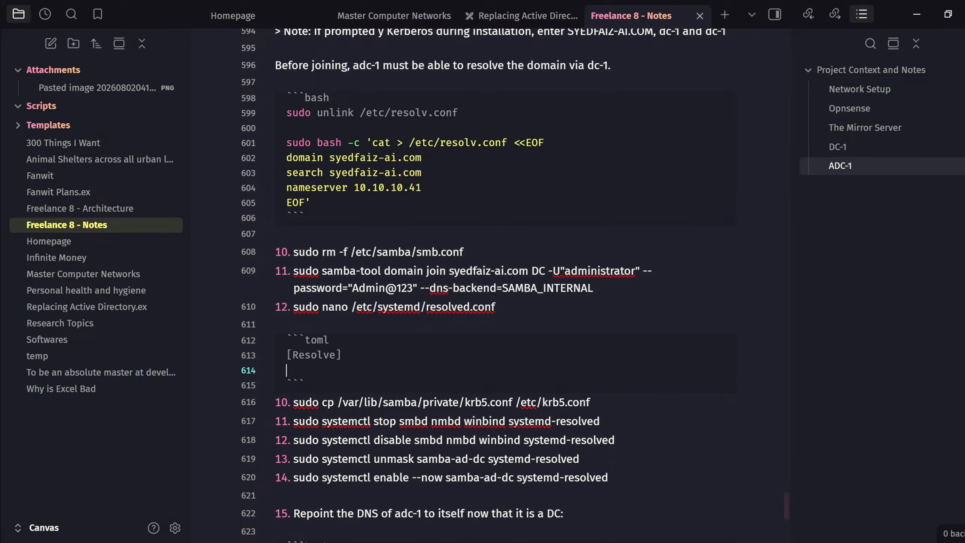
type("DNS=127.0.0.1")
key("Return")
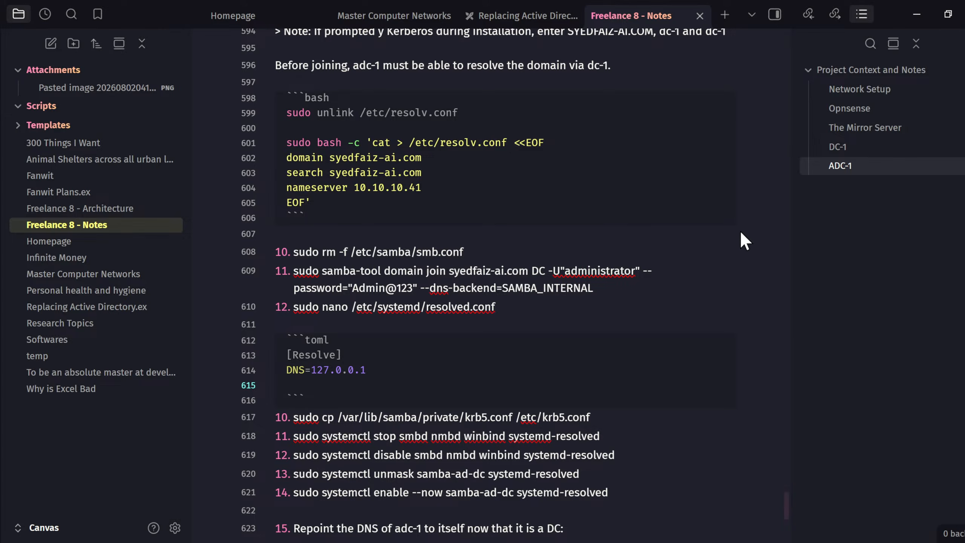
type("Domains=syedfaiz-ai.com")
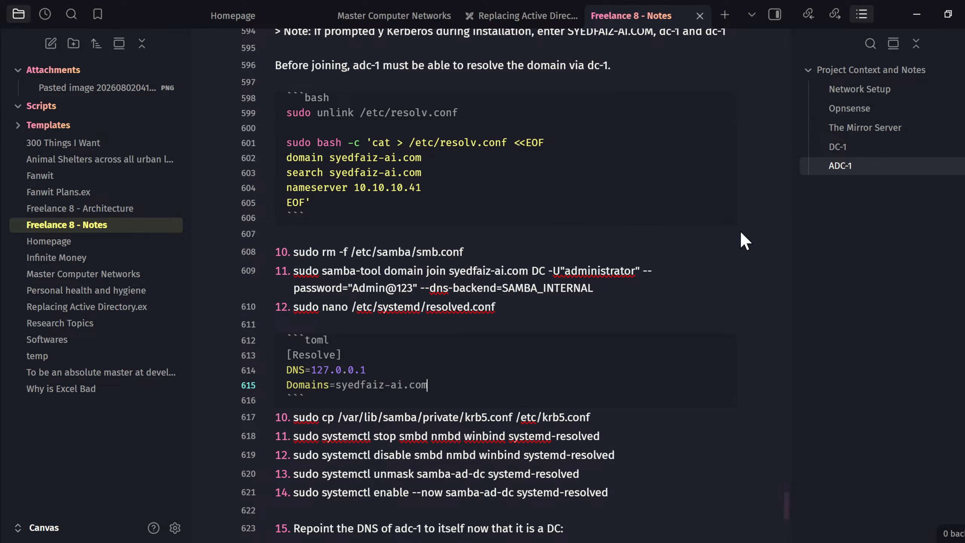
key("Return")
type("DNS")
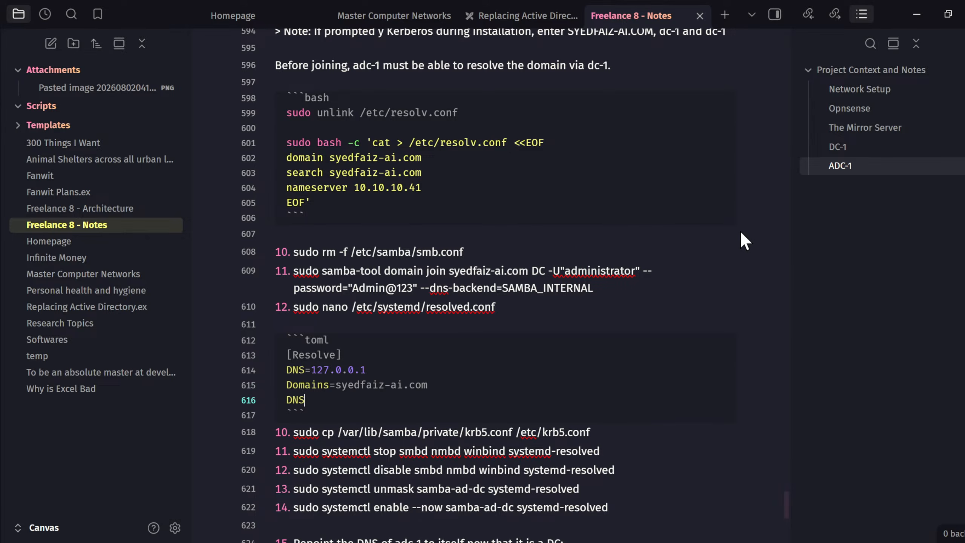
type("StubListener=no")
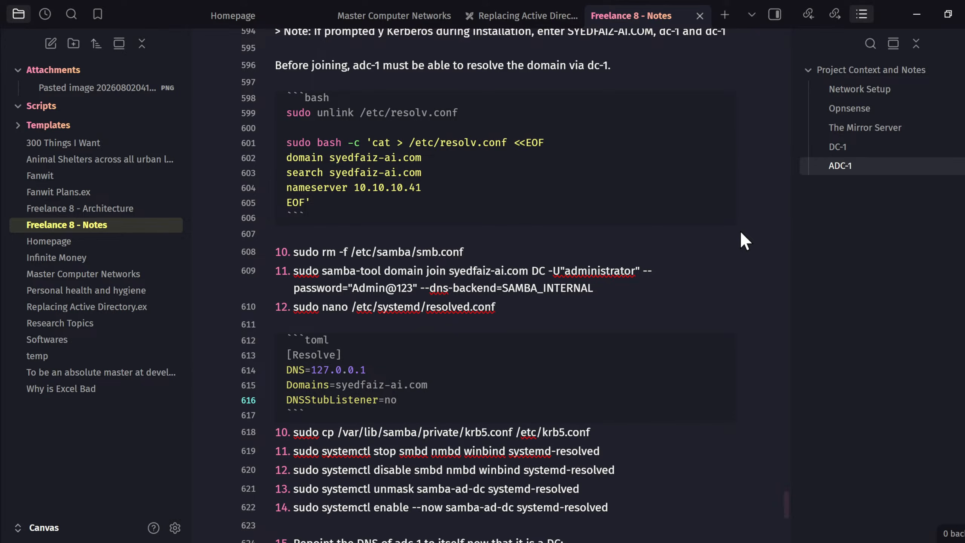
- Add a blank line after the code block and renumber the krb5.conf step from 10 to 13
left_click(361, 411)
key("Return")
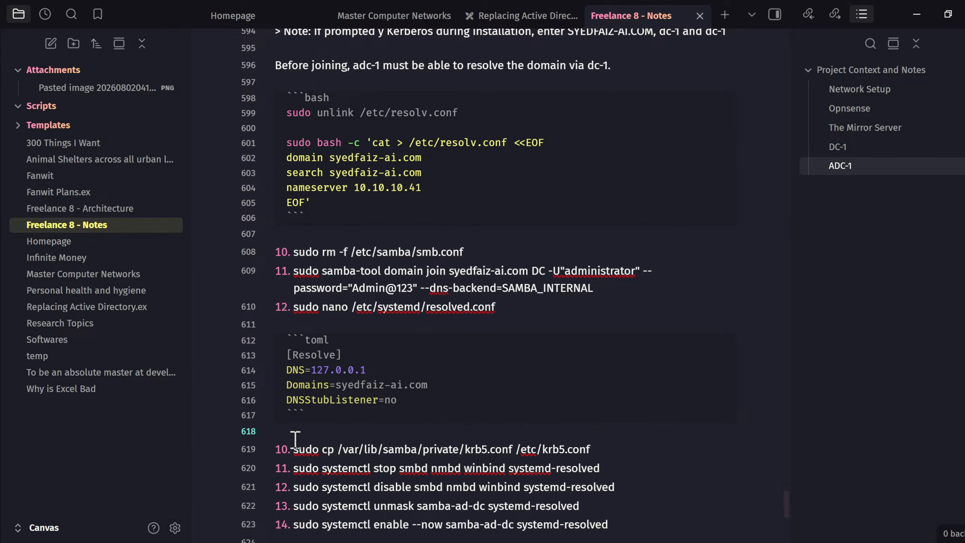
left_click(283, 448)
double_click(284, 448)
type("13")
- Renumber the samba-tool drs showrepl step from 18 to 19
scroll(315, 434, "down", 2)
scroll(316, 434, "up", 4)
scroll(315, 434, "down", 2)
scroll(315, 434, "up", 4)
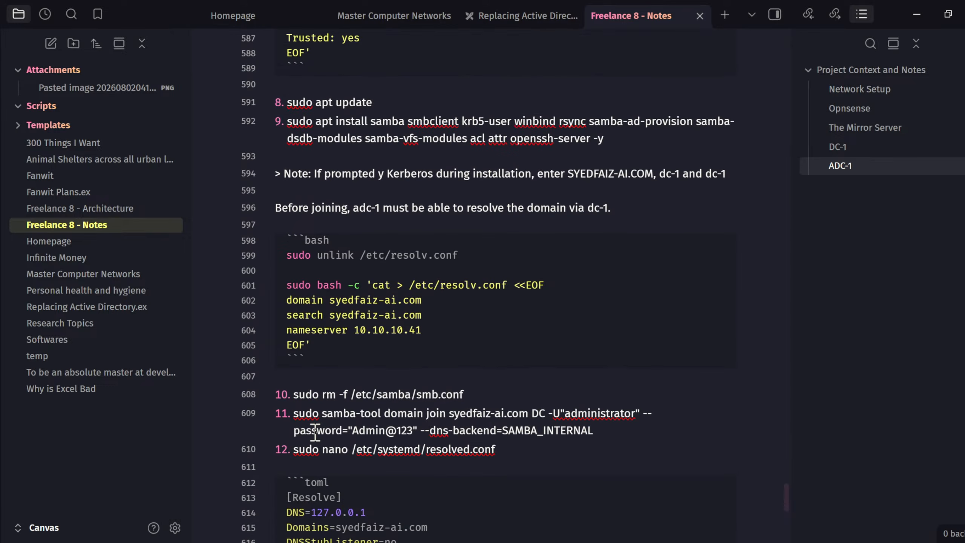
scroll(315, 434, "down", 10)
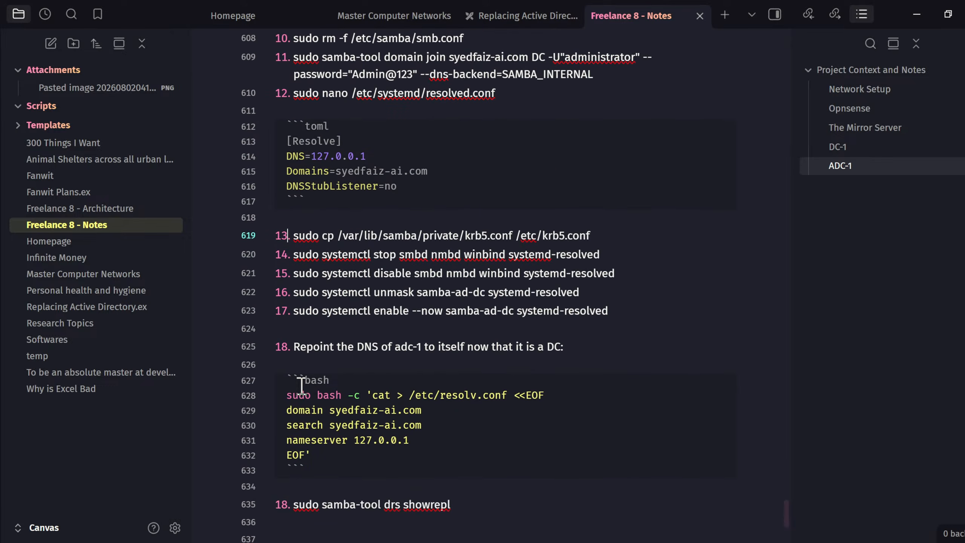
double_click(281, 362)
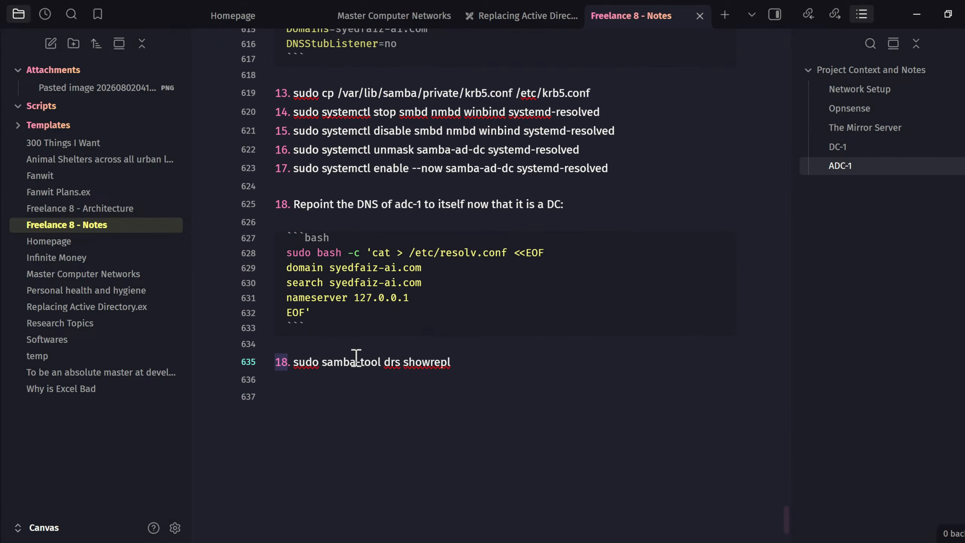
type("19")
scroll(447, 285, "up", 3)
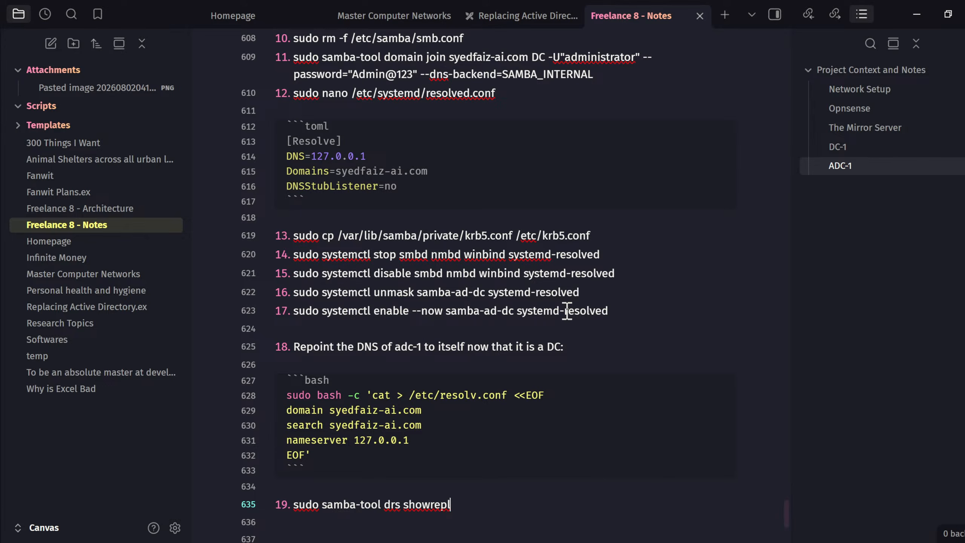
scroll(565, 319, "down", 2)
scroll(565, 318, "down", 3)
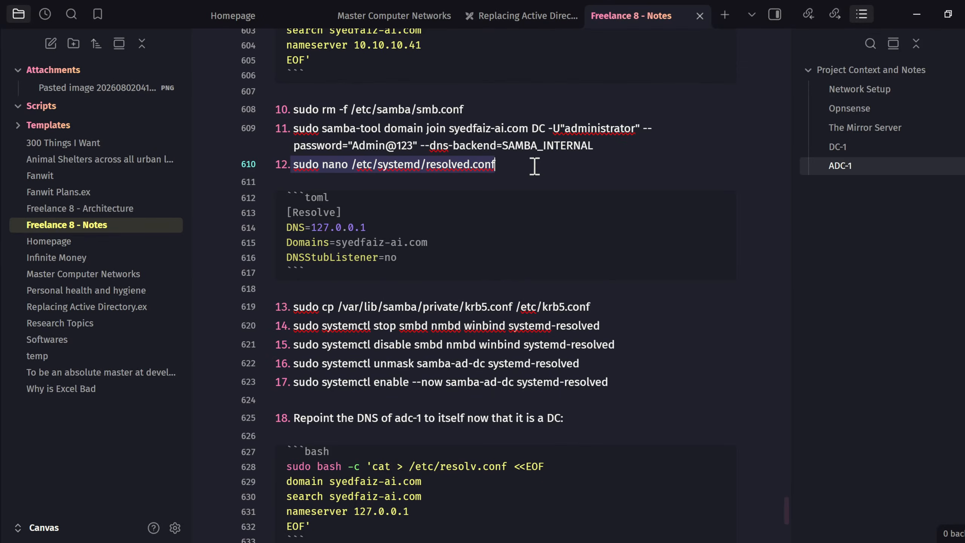
- Open /etc/systemd/resolved.conf in nano with sudo and set DNS=127.0.0.1
left_click_drag(508, 166, 282, 166)
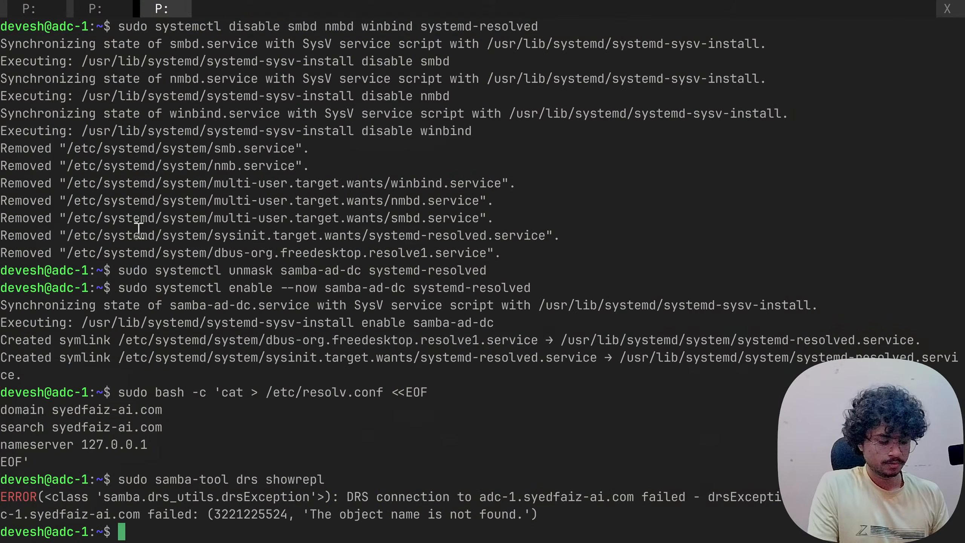
type("sudo nano /etc/systemd/resolved.conf")
key("Return")
key("Down")
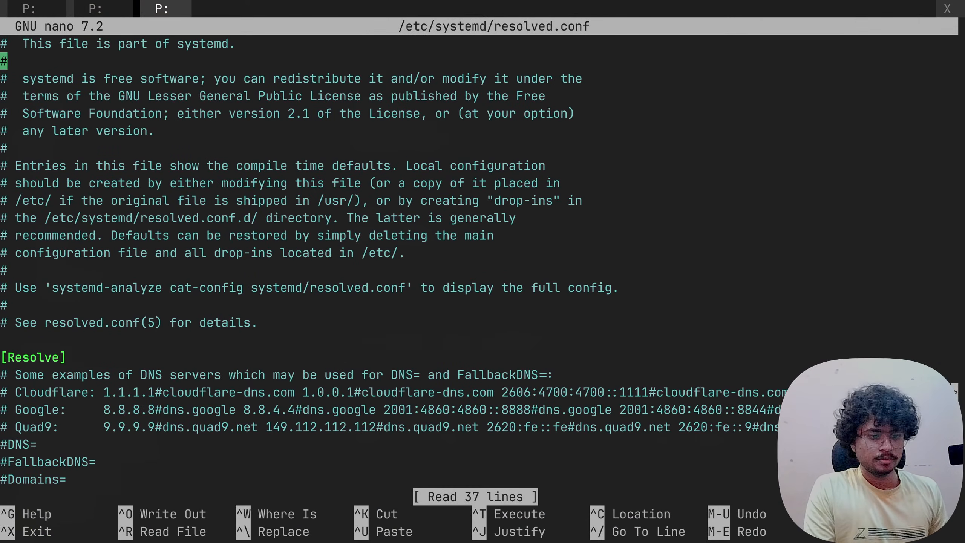
key("Down")
key("Down")
key("Down")
key("Down")
key("Down")
key("Down")
key("Down")
key("Down")
key("Down")
key("Down")
key("Down")
key("Down")
key("Down")
key("Down")
key("Down")
key("Down")
key("Down")
key("Down")
key("Down")
key("Down")
key("Up")
key("Up")
key("Up")
key("Up")
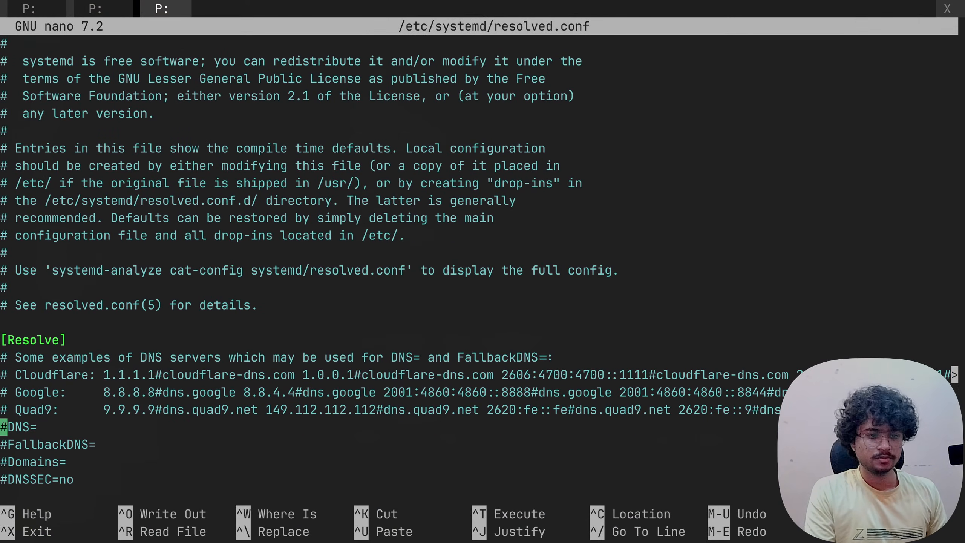
key("Right")
key("Down")
key("BackSpace")
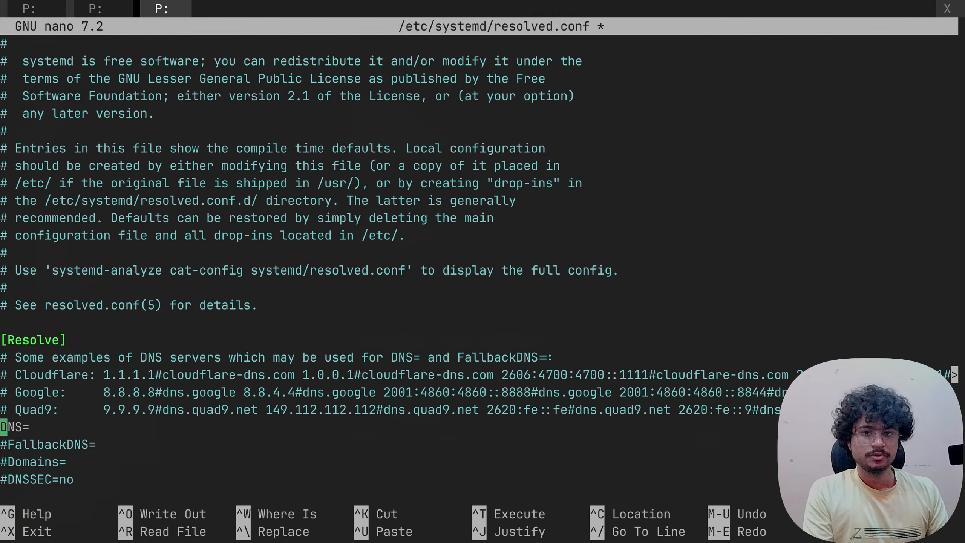
key("Right")
key("Right")
key("Right")
key("Right")
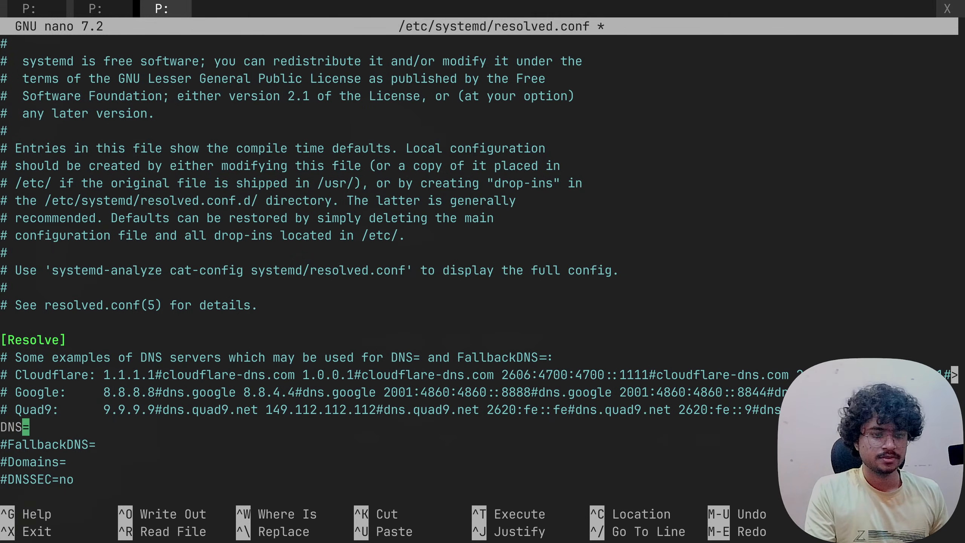
type("12")
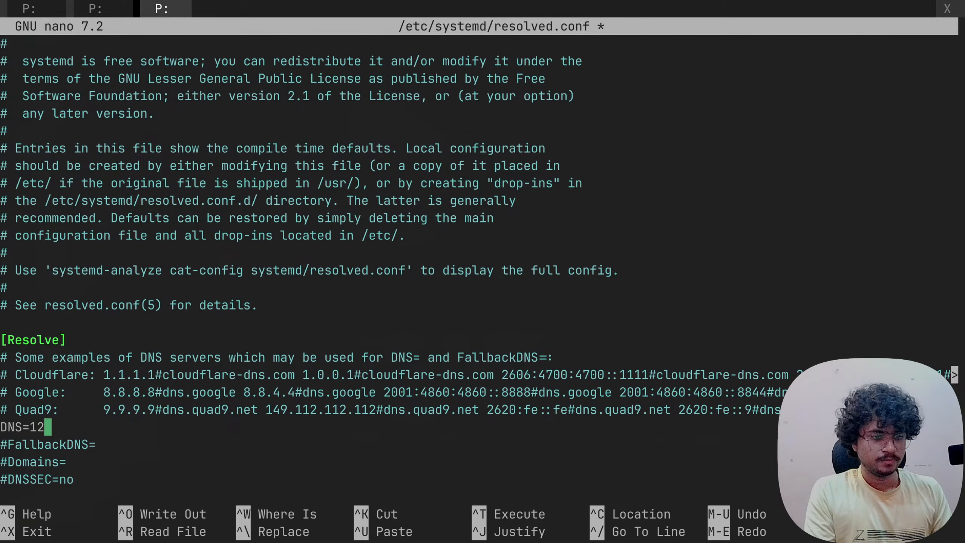
type("7.0.0.1")
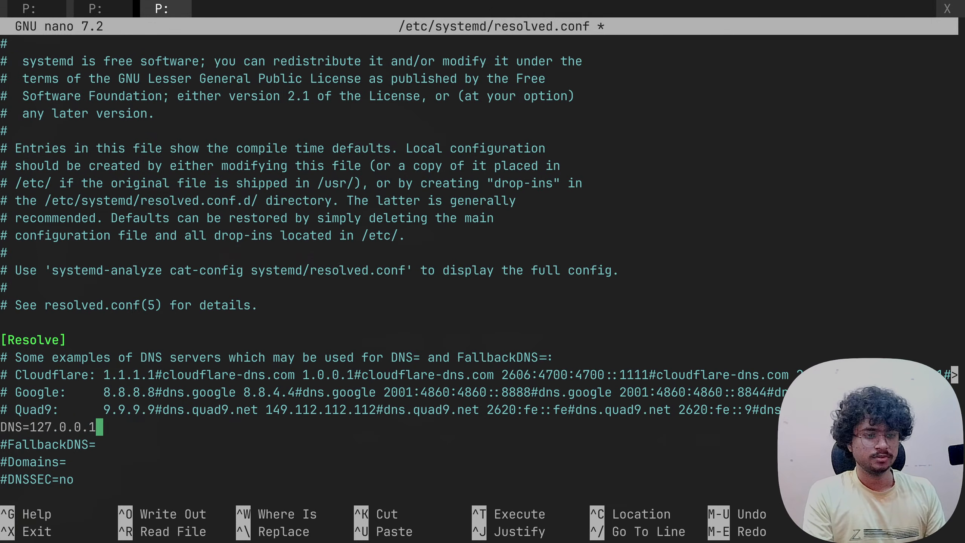
- Uncomment the Domains= line and set it to syedfaiz-ai.com
key("Down")
key("Down")
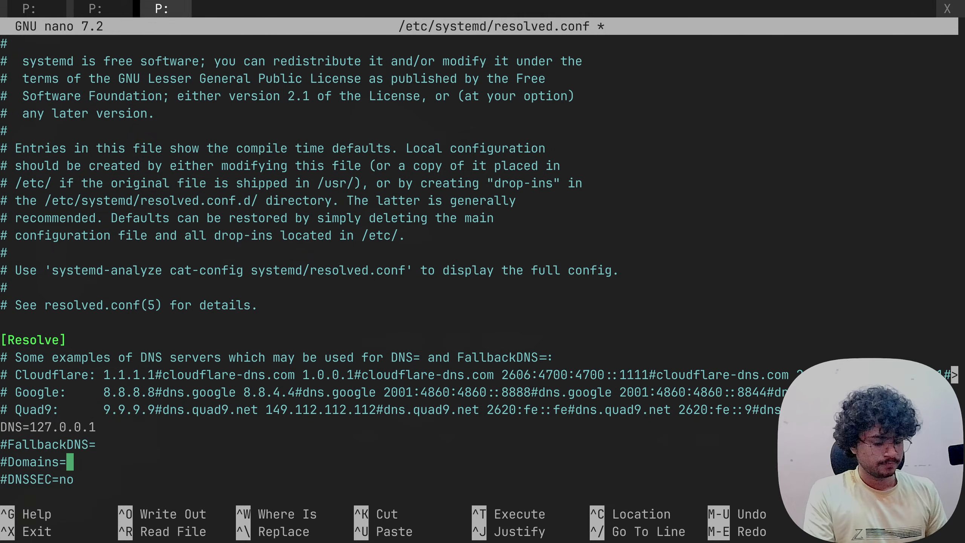
key("Left")
key("Left")
key("Left")
key("Left")
key("Left")
key("Left")
key("Left")
key("Left")
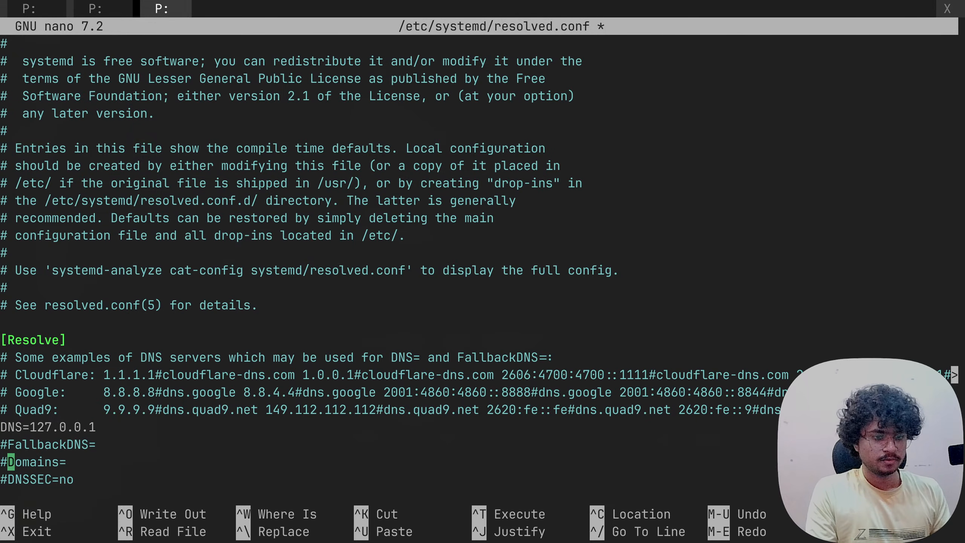
key("BackSpace")
key("Right")
key("Right")
key("Right")
key("Right")
key("Right")
key("Right")
key("Right")
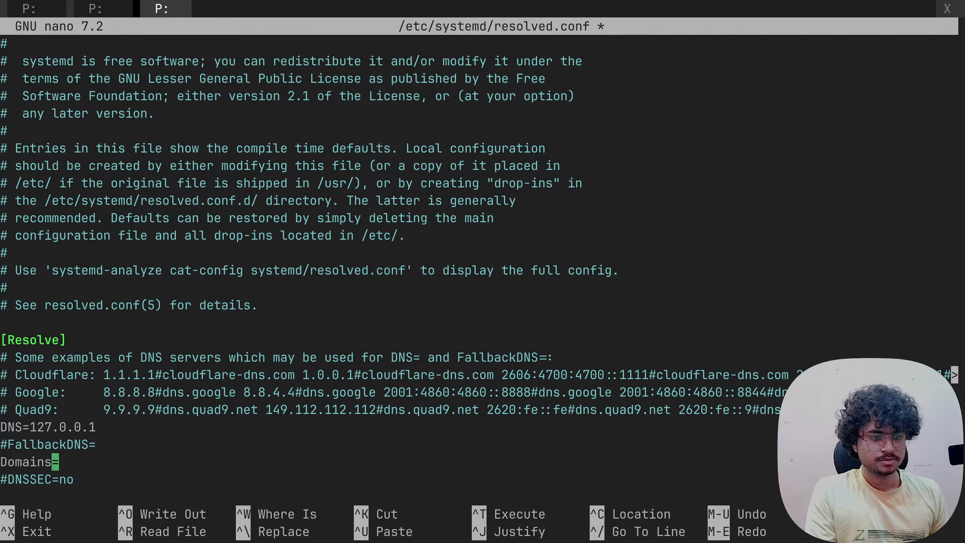
key("Right")
type("syed")
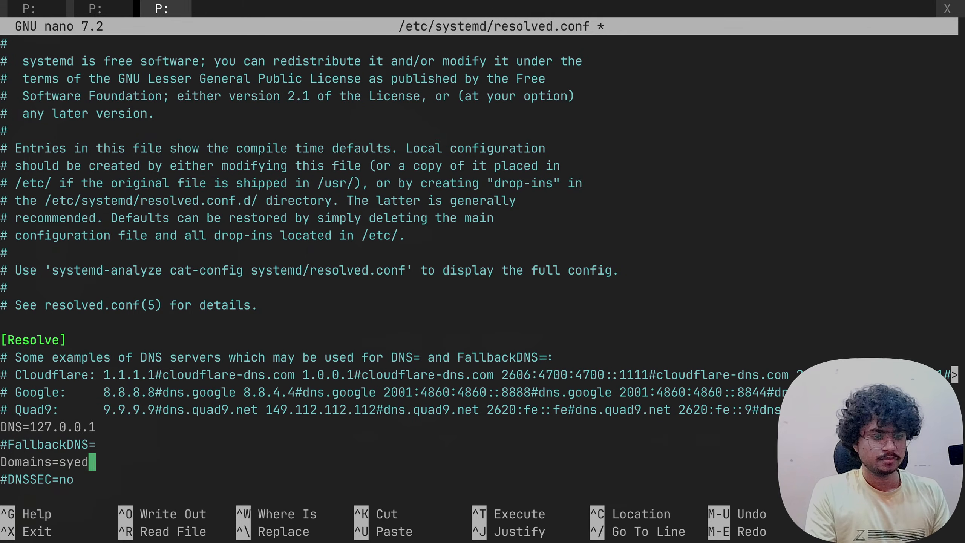
type("faiz-ai.com")
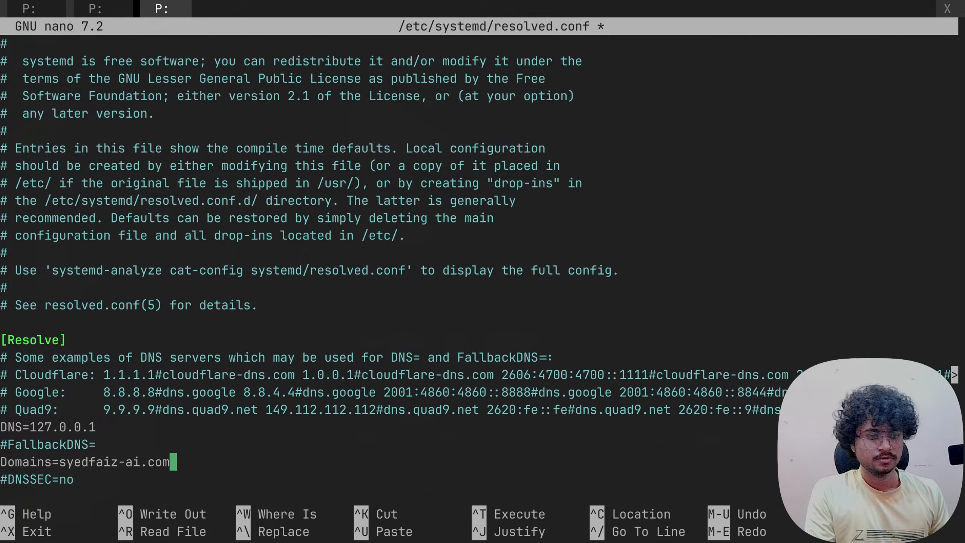
- Enable DNSStubListener=no, then save resolved.conf and exit nano
key("Down")
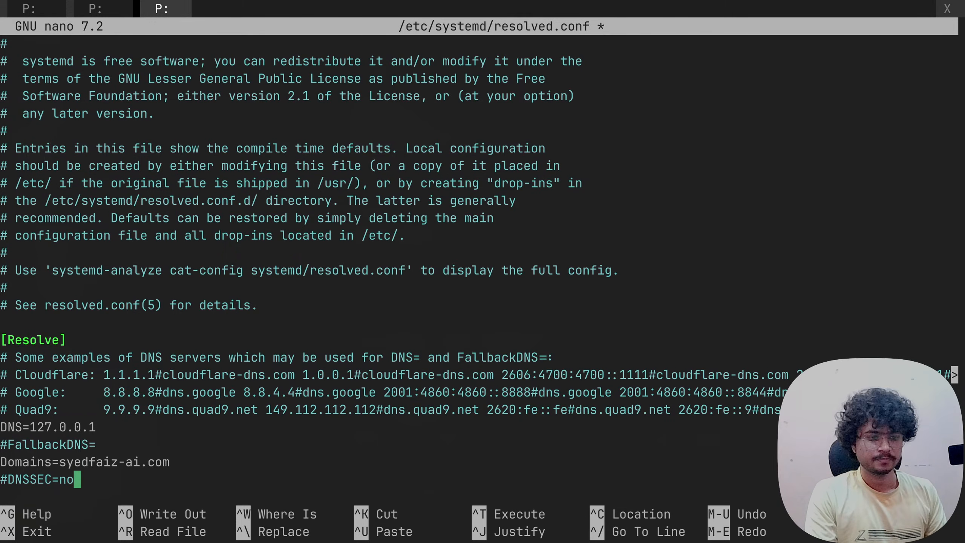
key("Down")
key("Down")
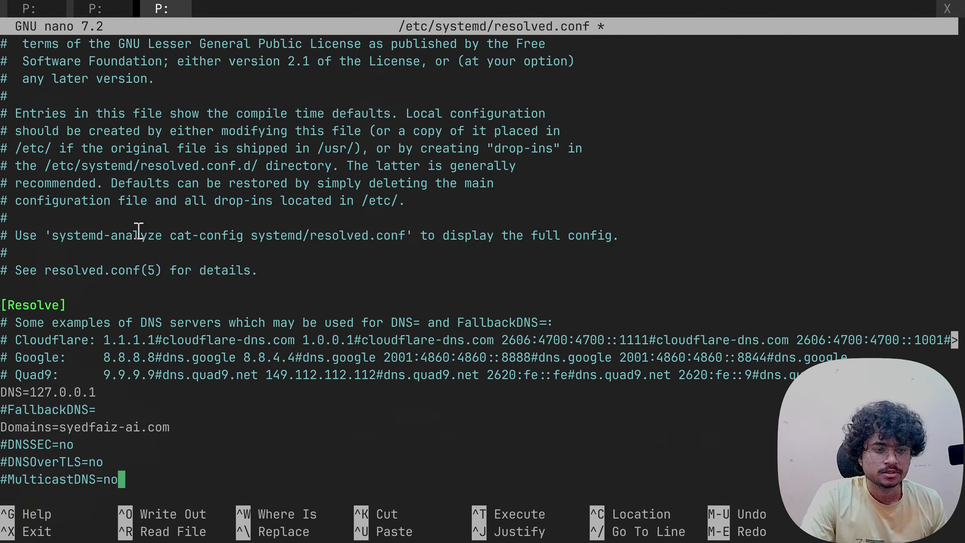
key("Down")
key("Down")
key("Down")
key("Down")
key("Down")
key("Down")
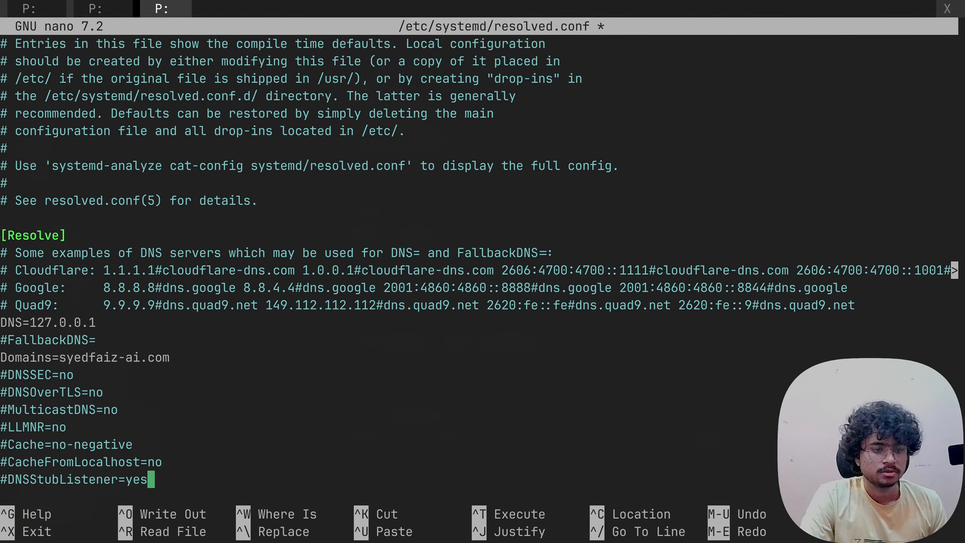
key("Up")
key("Up")
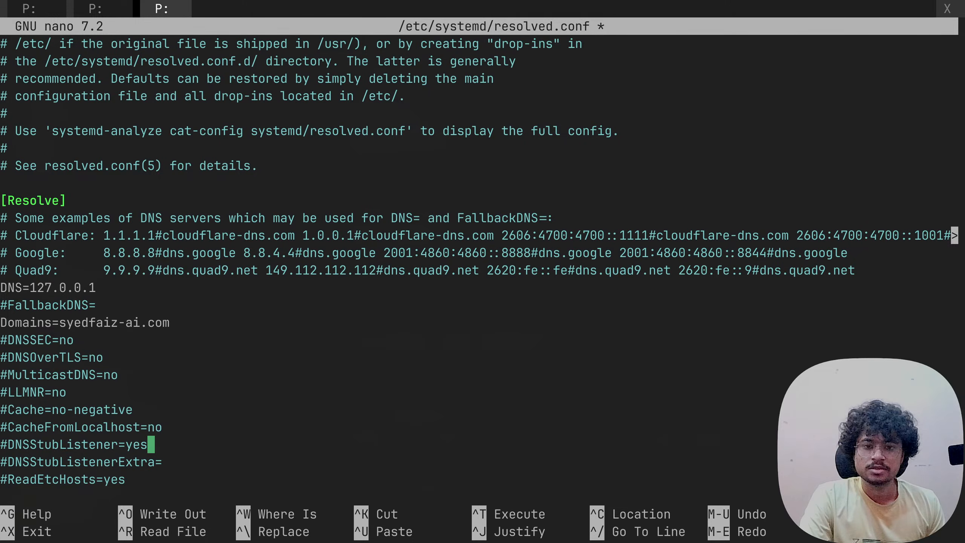
key("BackSpace")
key("BackSpace")
key("BackSpace")
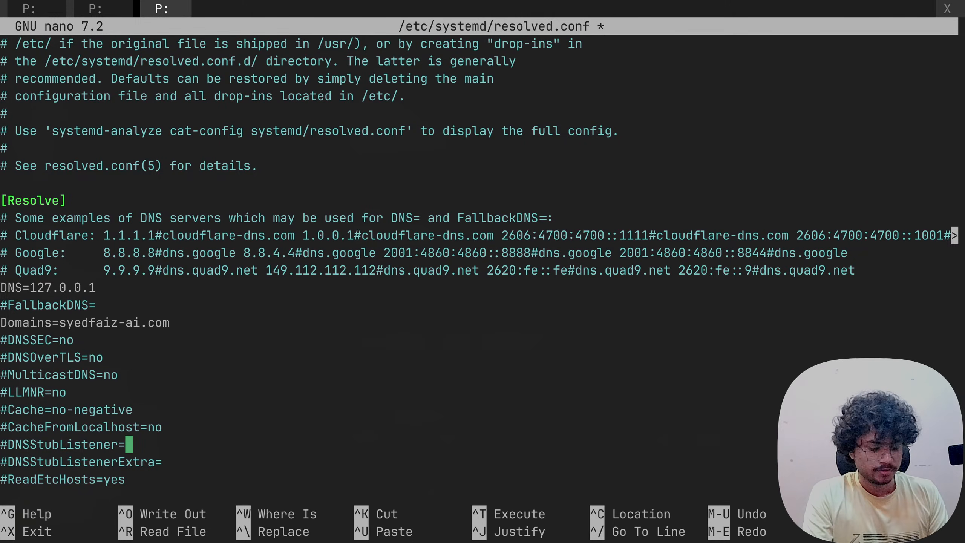
type("no")
key("Left")
key("Left")
key("Left")
key("Left")
key("Left")
key("Left")
key("Left")
key("Left")
key("Left")
key("Left")
key("Left")
key("Left")
key("Left")
key("Left")
key("Left")
key("Left")
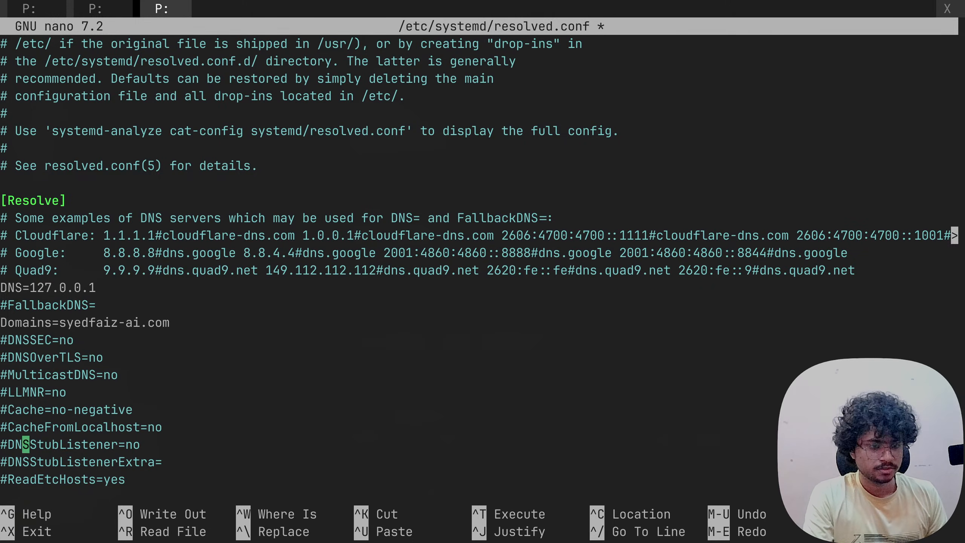
key("Left")
key("Left")
key("Left")
key("Right")
key("BackSpace")
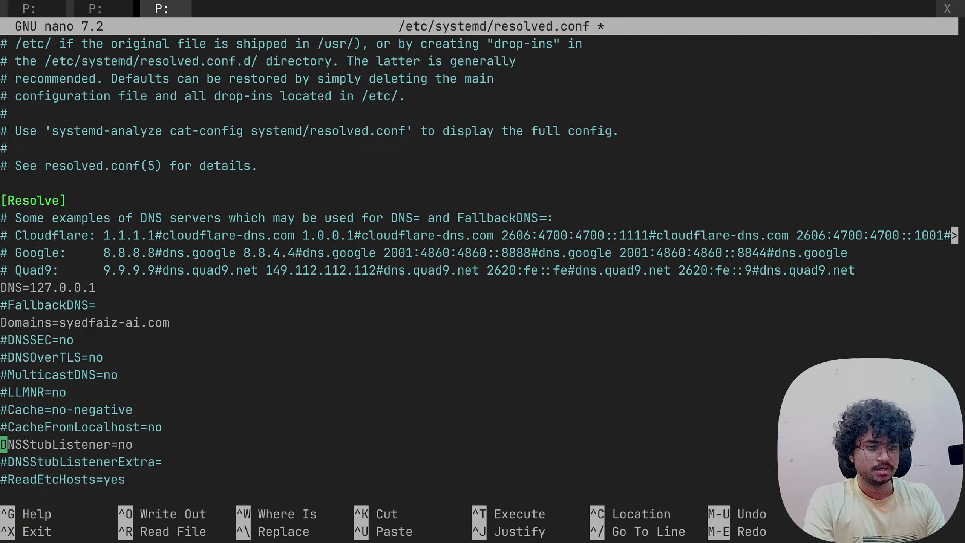
key("ctrl+o")
key("ctrl+x")
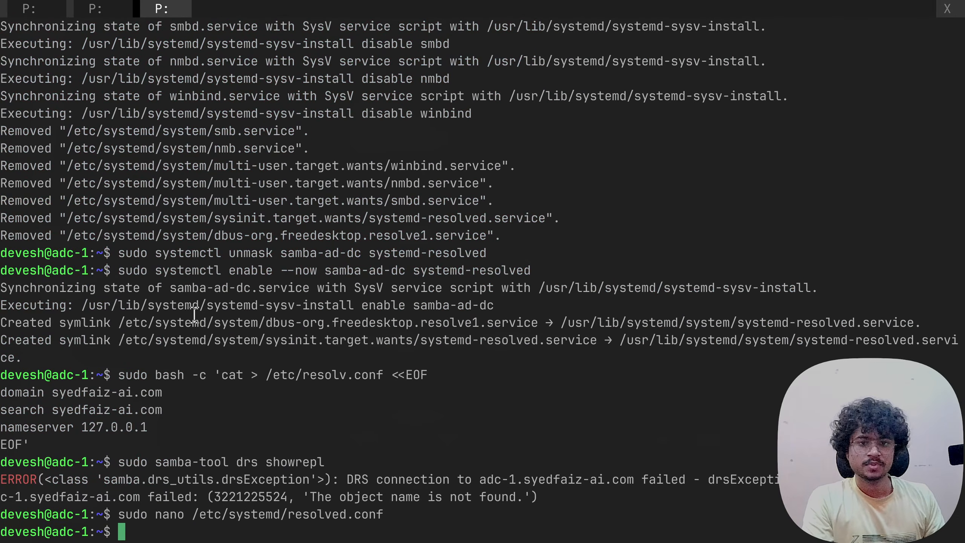
- Restart the systemd-resolved and samba-ad-dc services on adc-1
type("s")
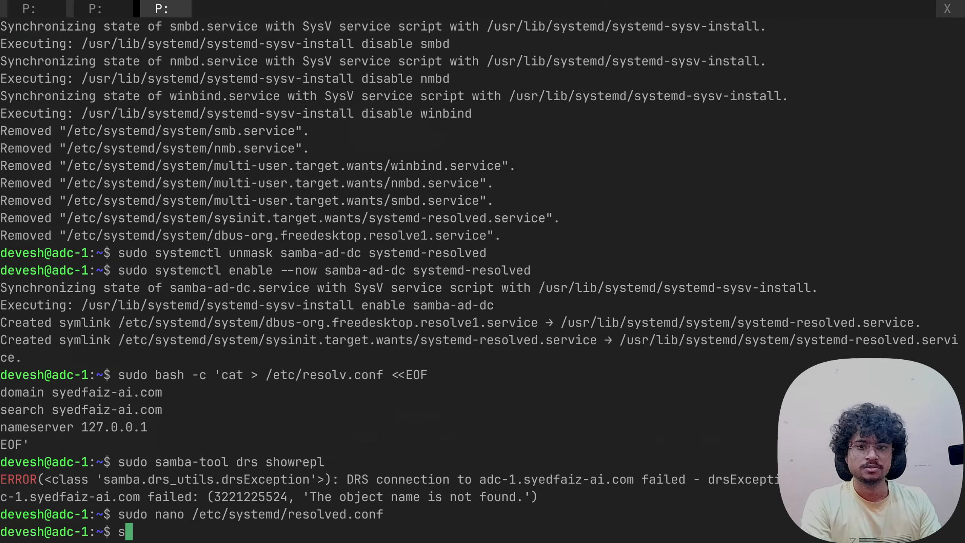
type("udo systemctl restart")
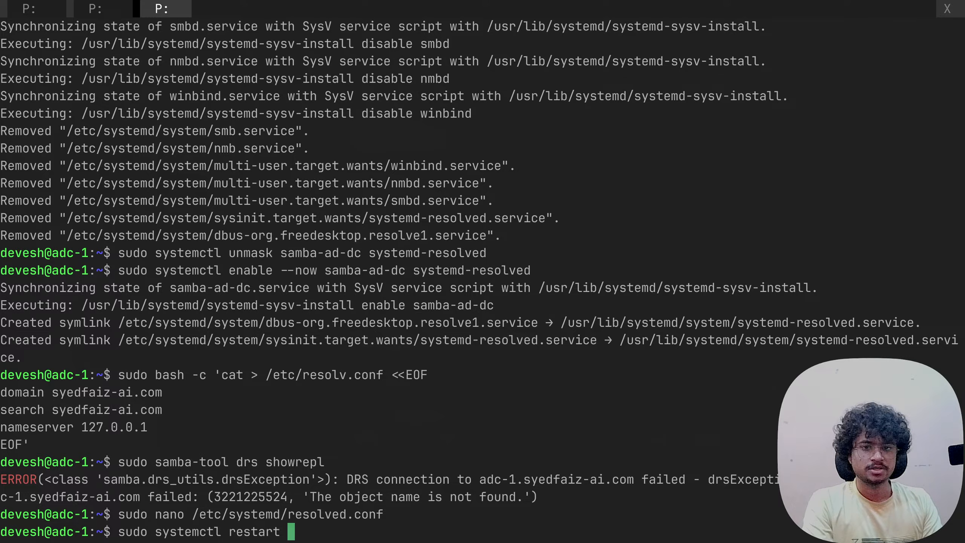
key("alt+Tab")
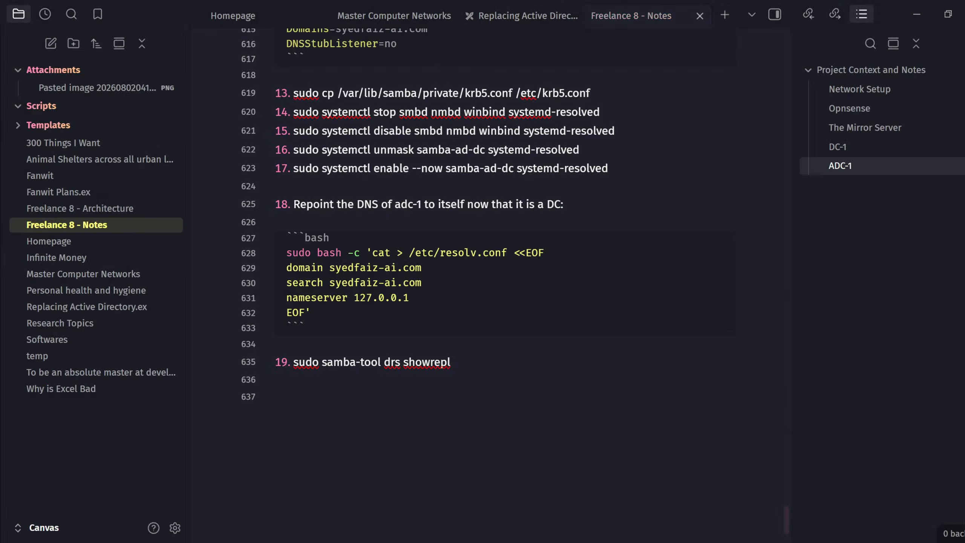
key("alt+Tab")
key("alt+Tab")
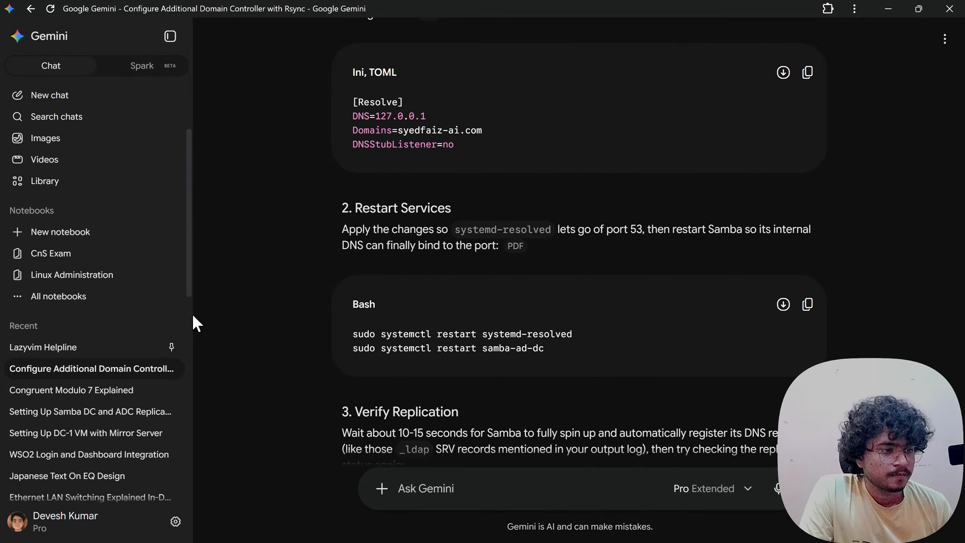
key("alt+Tab")
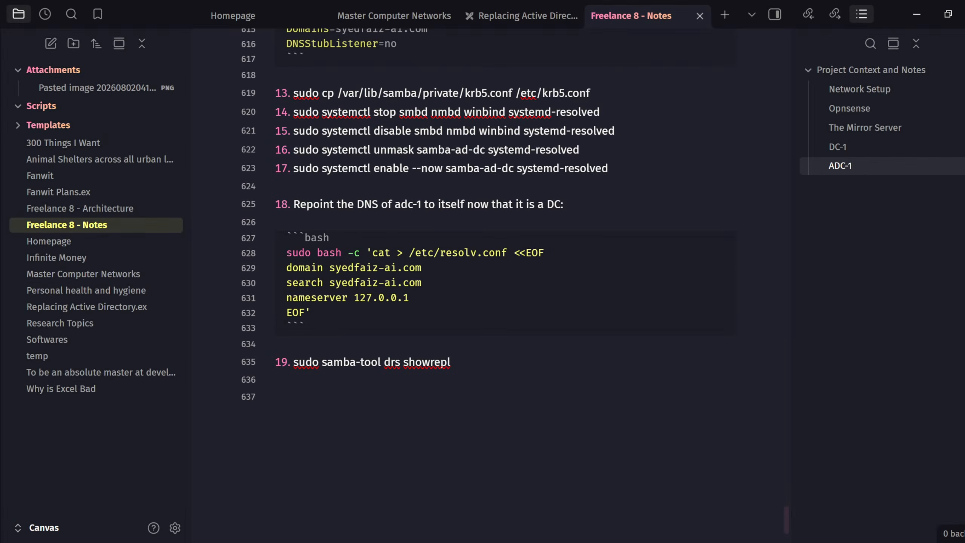
key("alt+Tab")
key("alt+Tab")
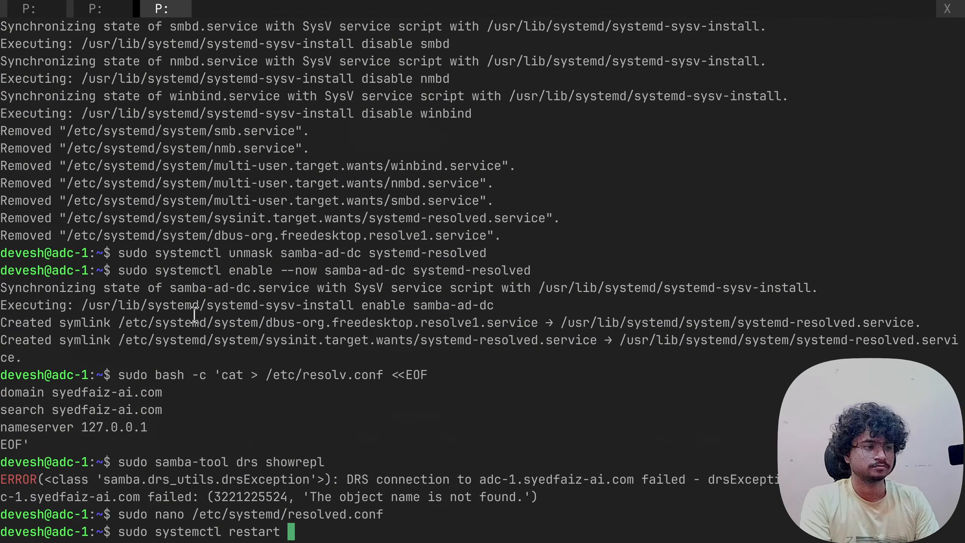
type("systemd-")
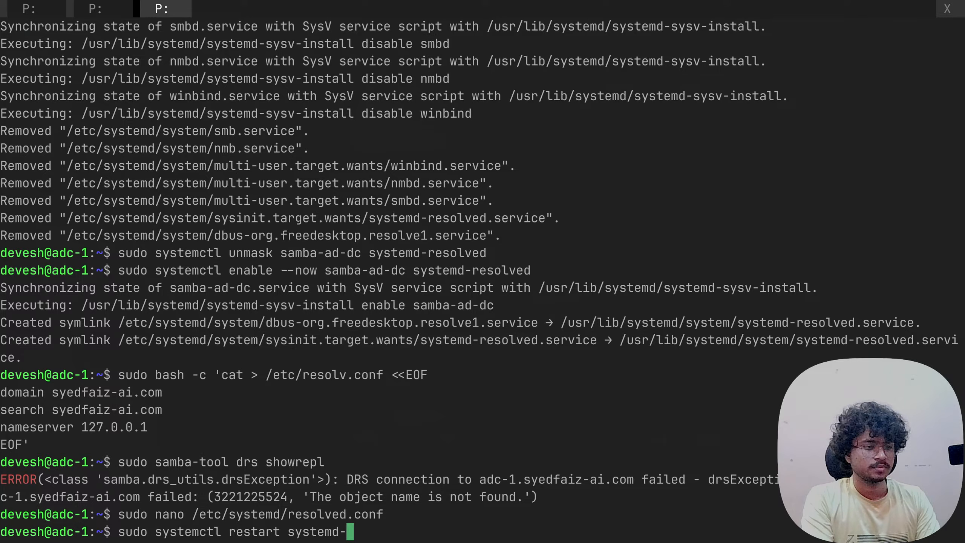
type("resolved")
key("Return")
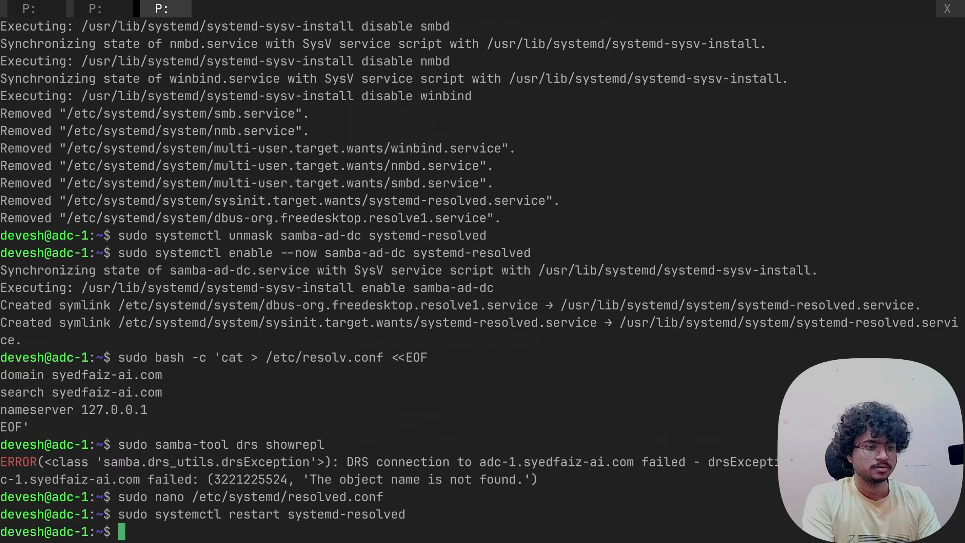
key("Up")
key("BackSpace")
key("BackSpace")
key("BackSpace")
key("BackSpace")
key("BackSpace")
key("BackSpace")
key("BackSpace")
key("BackSpace")
key("BackSpace")
key("BackSpace")
key("BackSpace")
key("BackSpace")
key("BackSpace")
key("BackSpace")
key("BackSpace")
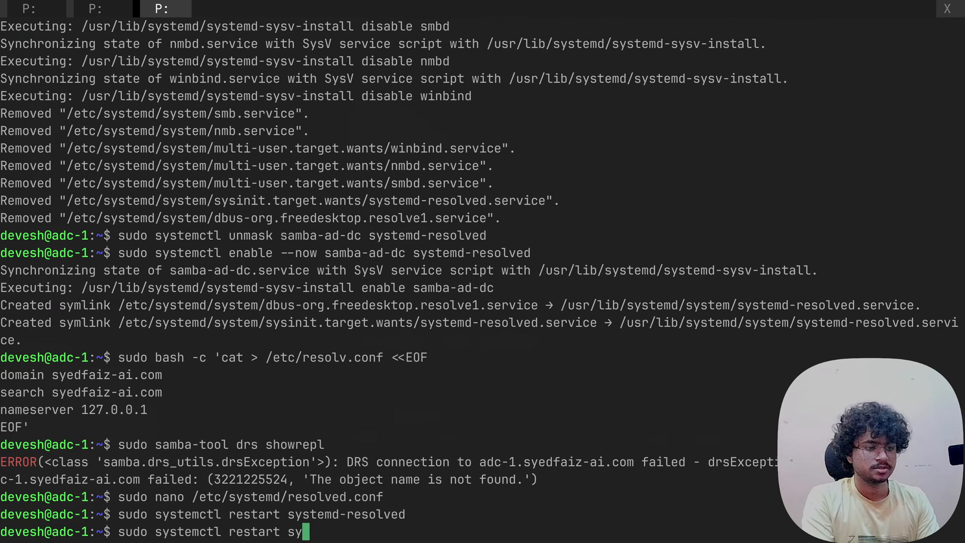
type("amba-ad")
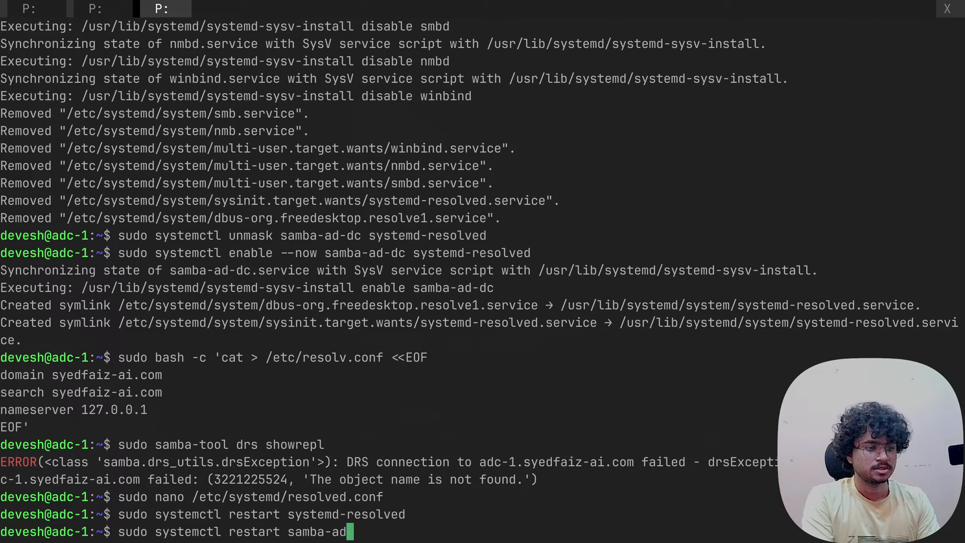
type("-dc")
key("Return")
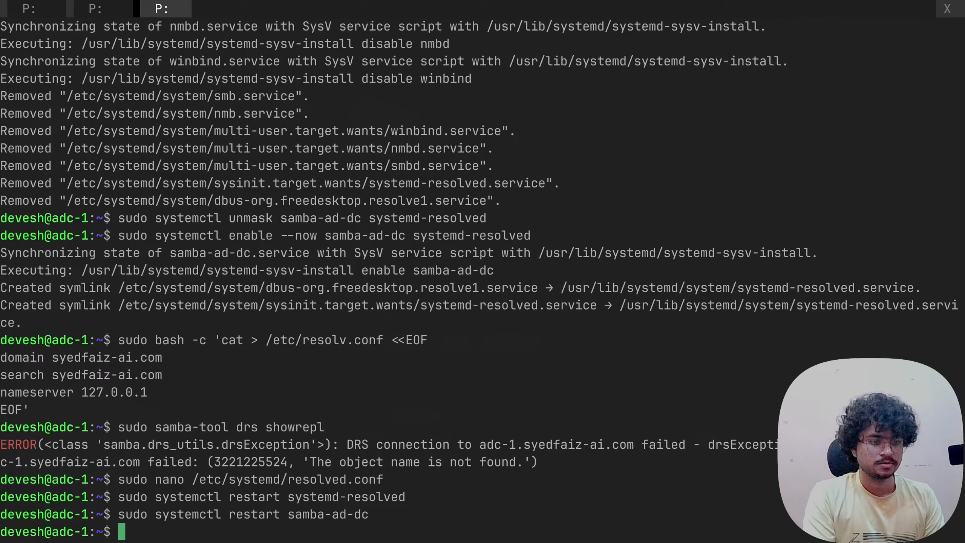
- Run samba-tool drs showrepl and select its replication output for copying
type("sudo d")
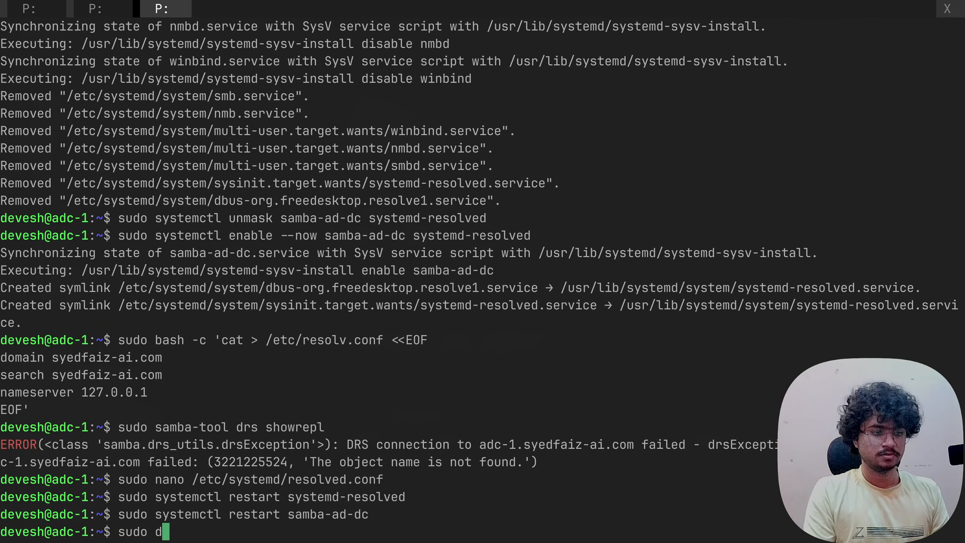
key("BackSpace")
type("samba-tool ")
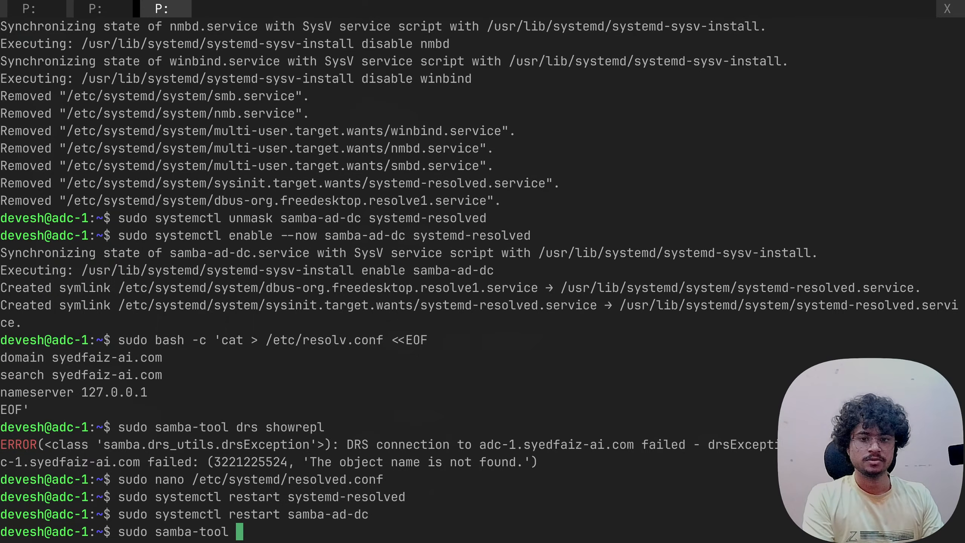
type("drs ")
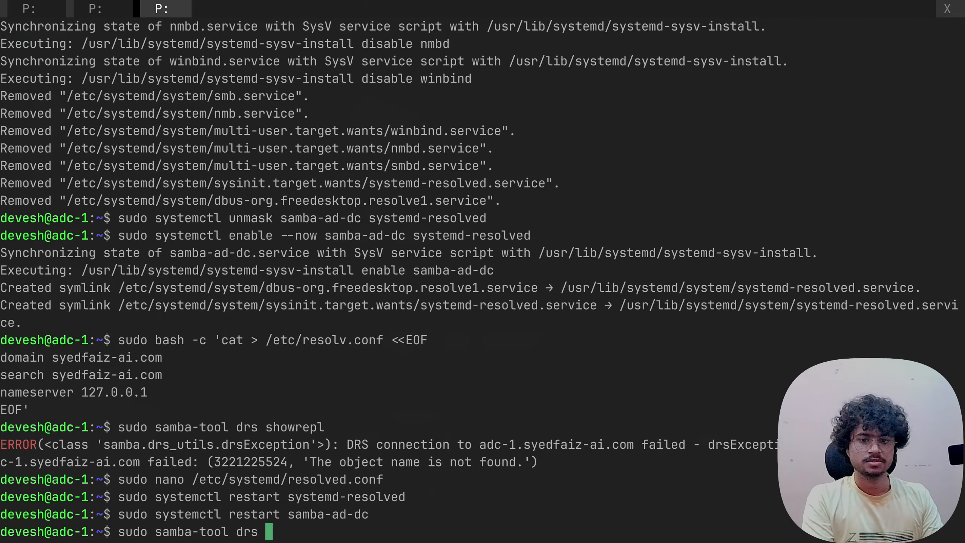
type("showrepl")
key("Return")
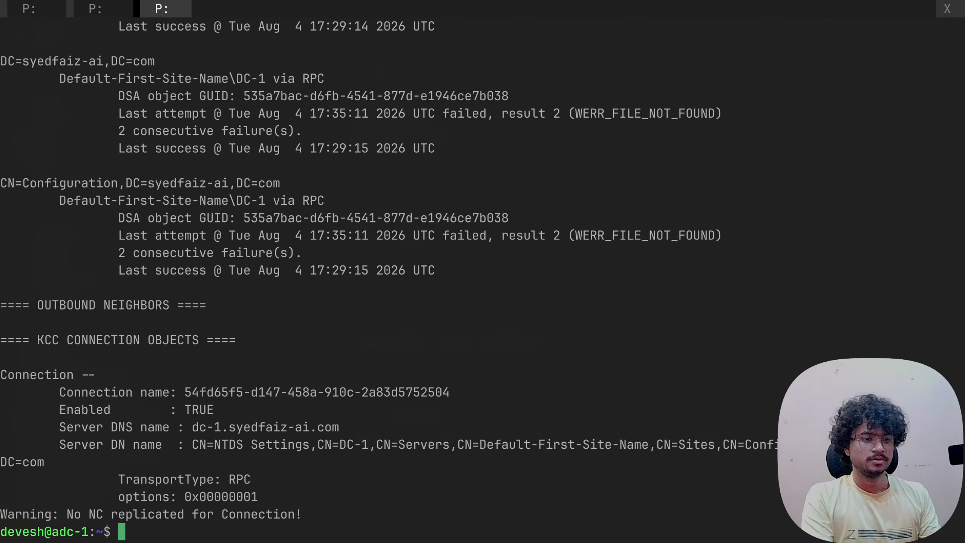
scroll(174, 295, "up", 13)
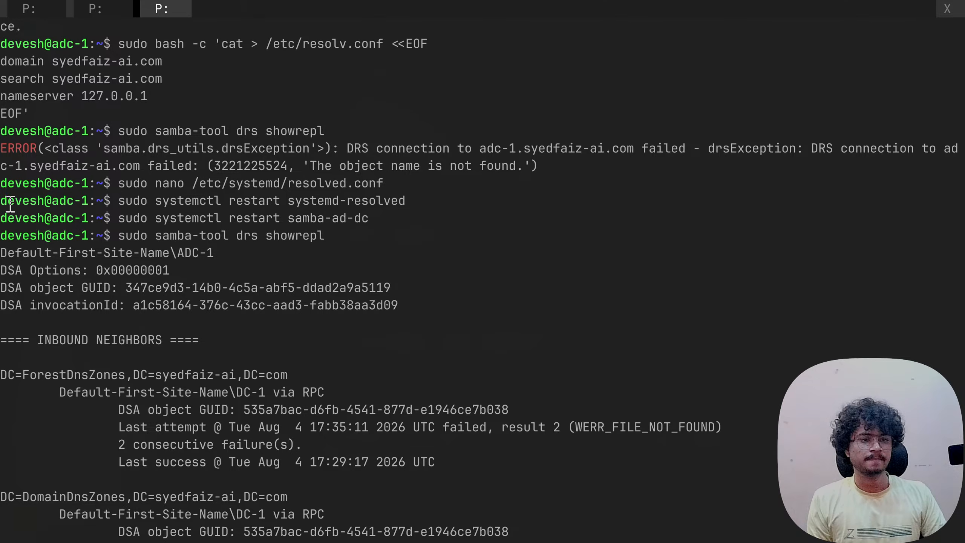
left_click_drag(3, 184, 128, 531)
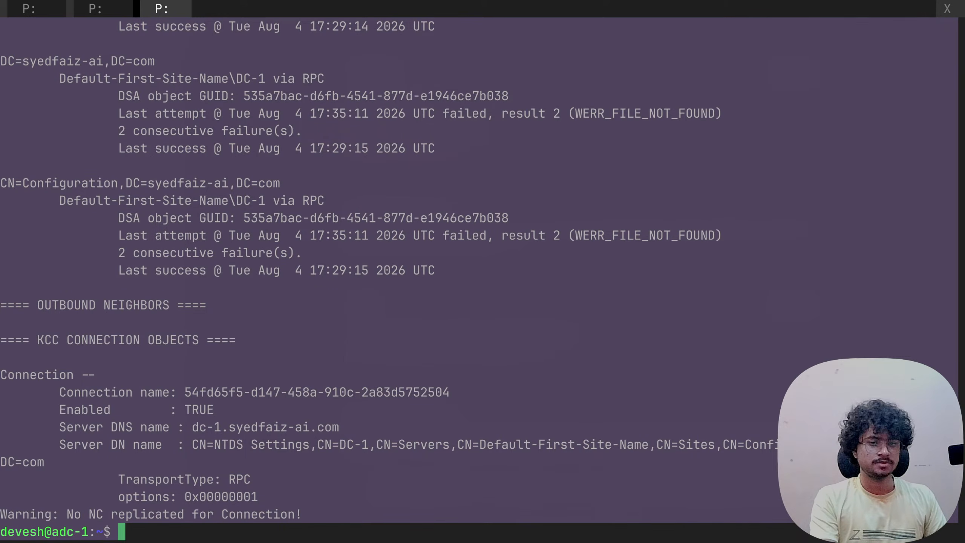
left_click(265, 342)
- Write 'now it is like this, so is it don' to Gemini, add a --- separator, and paste the showrepl output
key("alt+Tab")
scroll(503, 374, "down", 4)
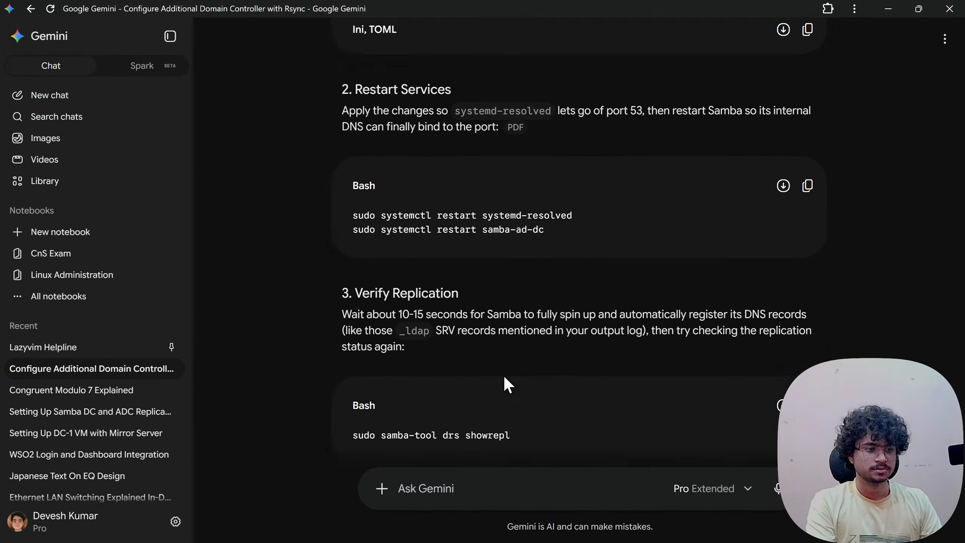
scroll(471, 426, "down", 2)
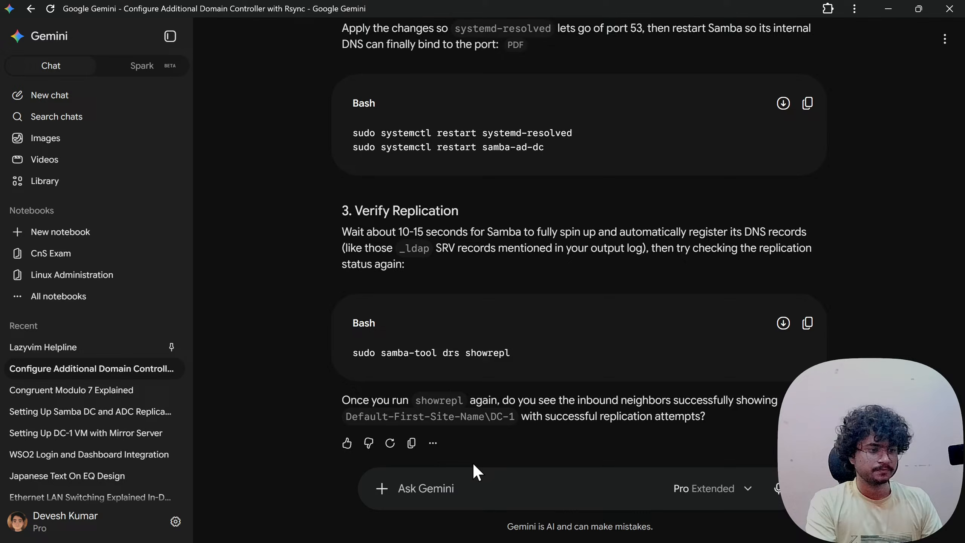
left_click(462, 489)
type("now it")
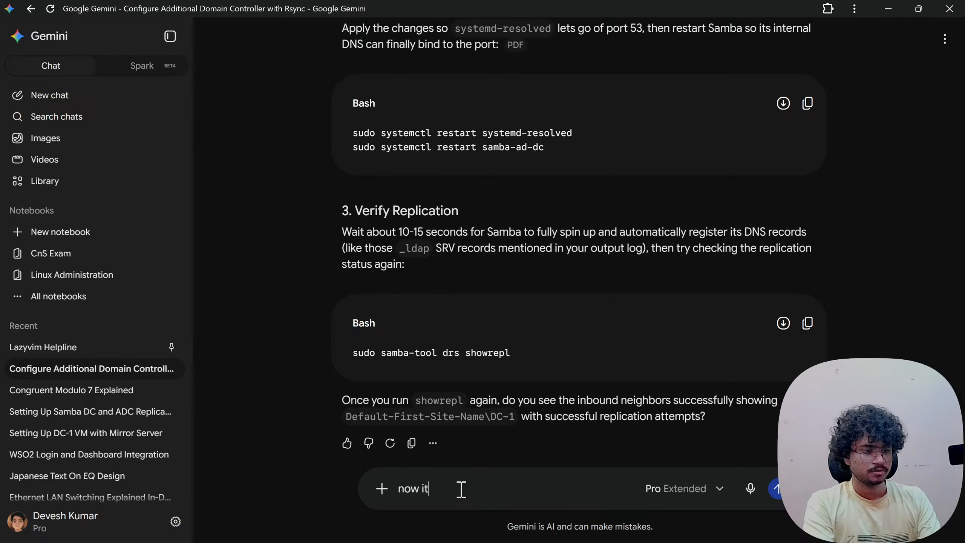
type(" is like this")
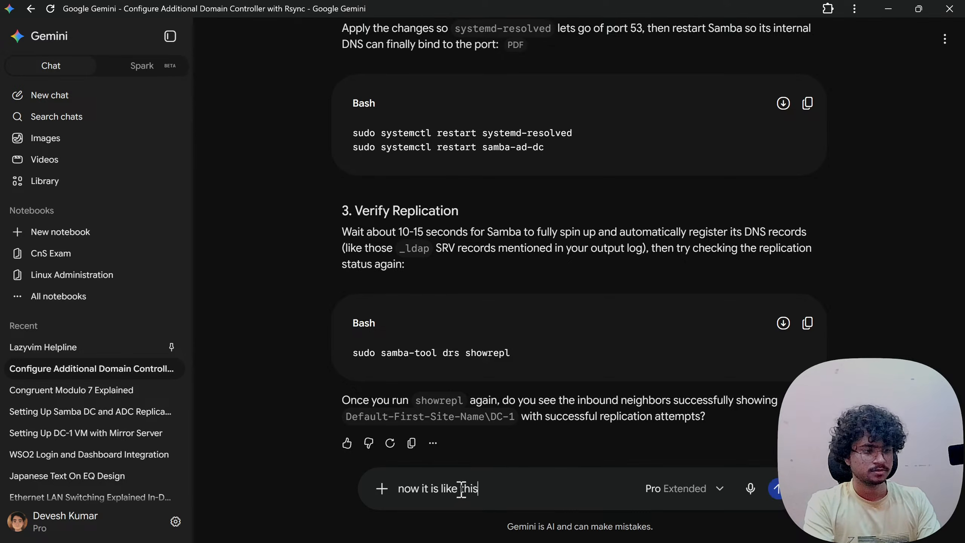
type(":")
key("shift+Return")
key("BackSpace")
key("BackSpace")
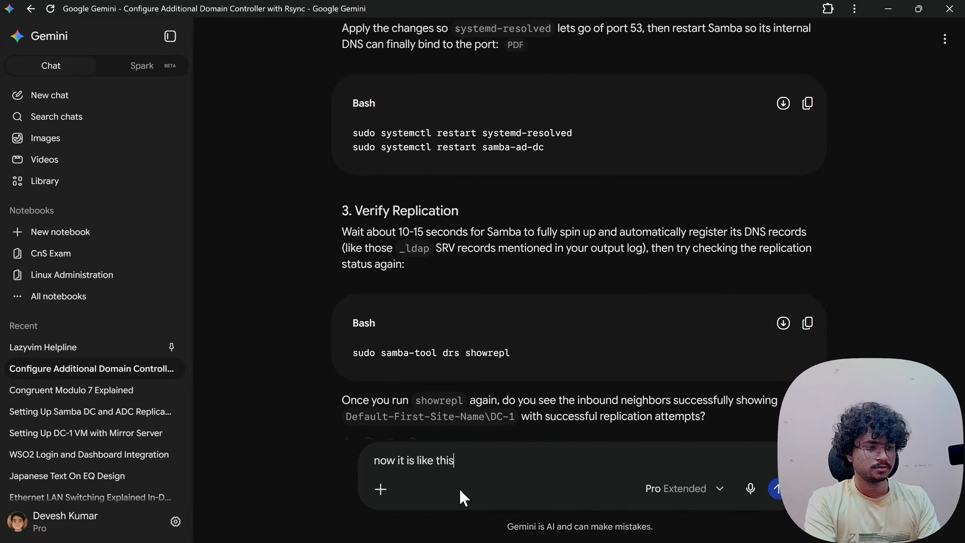
type(", so is it")
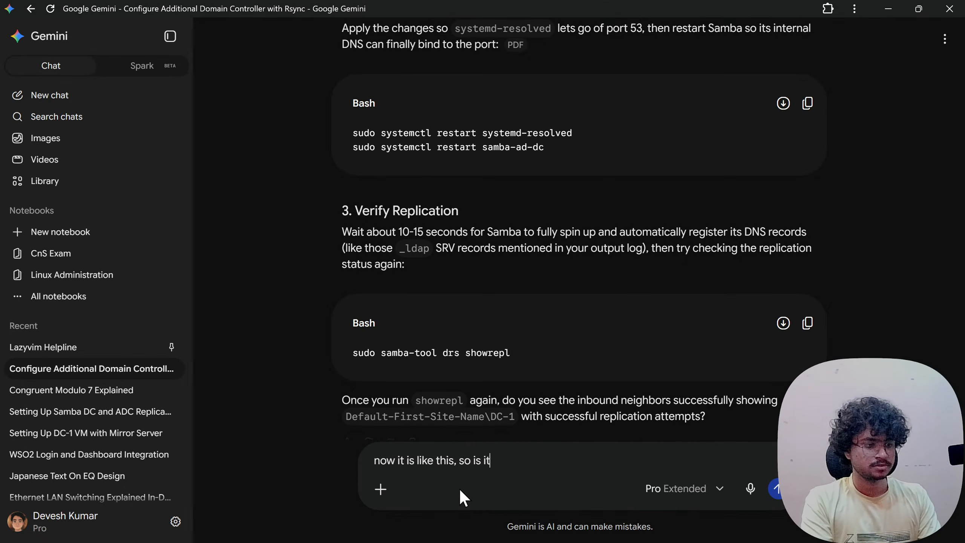
type(" done? should I move to rsync?")
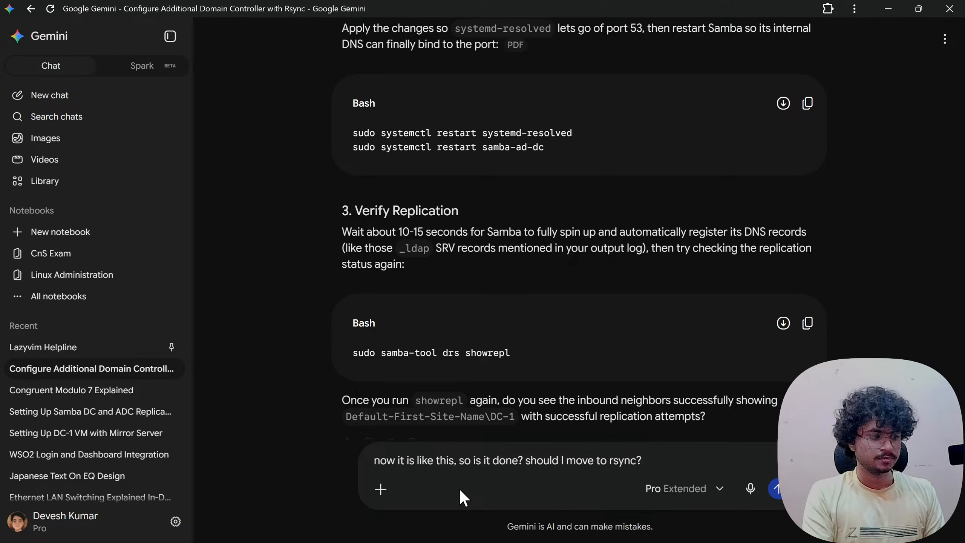
key("shift+Return")
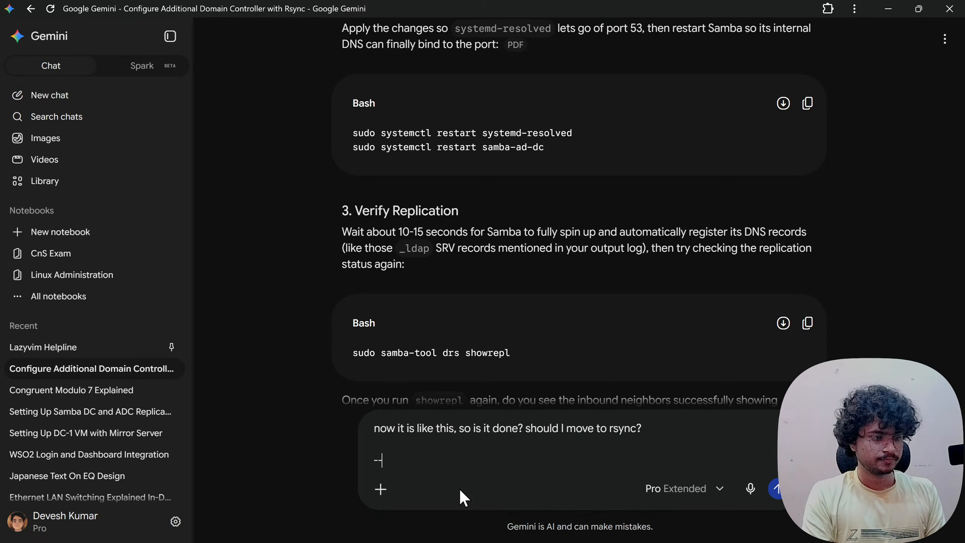
type("---")
key("shift+Return")
key("shift+Return")
key("ctrl+v")
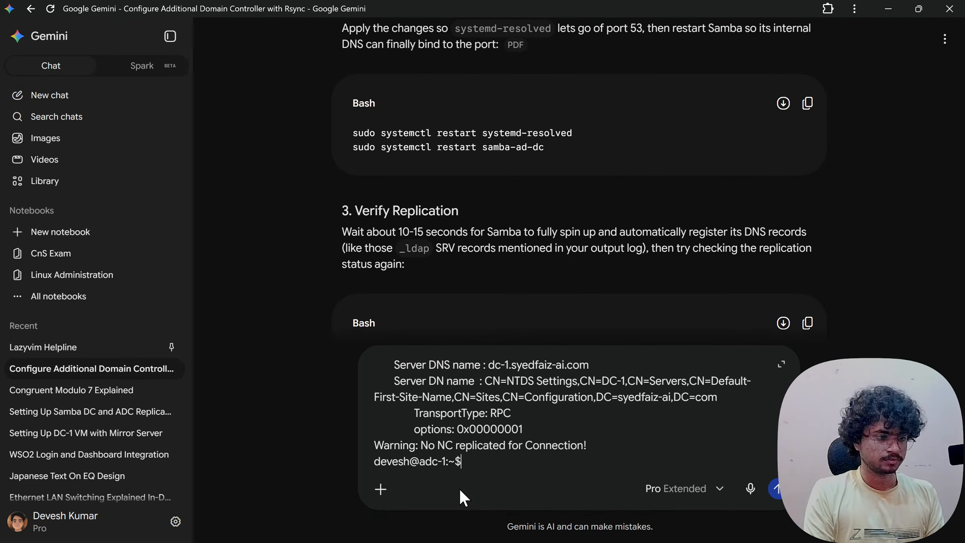
- Send the message and read Gemini's explanation of WERR_FILE_NOT_FOUND, the KCC, and holding off on rsync
key("Return")
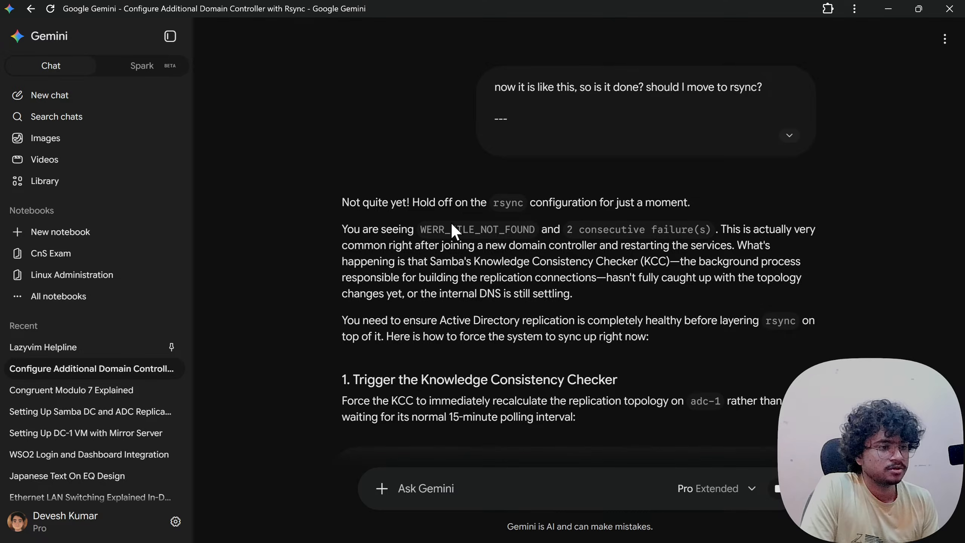
left_click_drag(446, 227, 528, 226)
left_click_drag(603, 226, 677, 226)
left_click(734, 224)
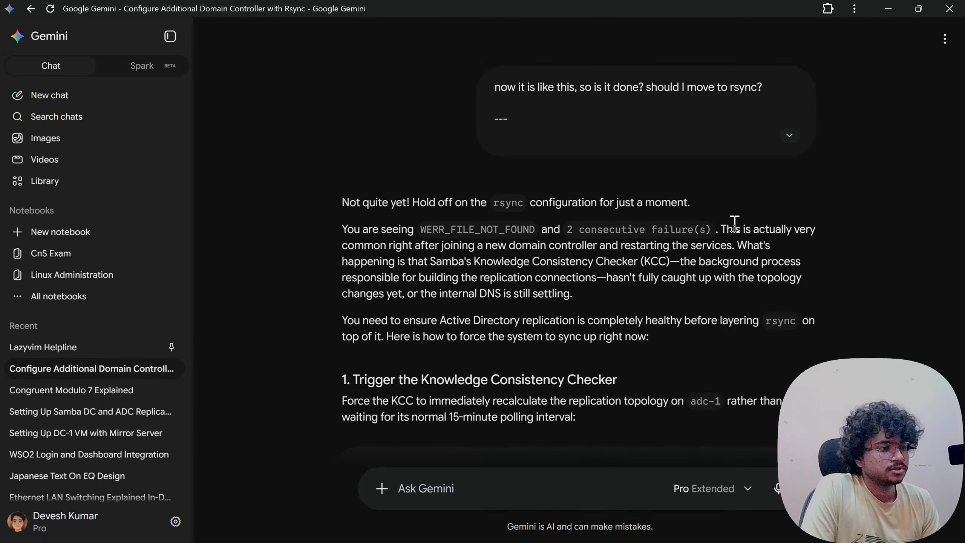
left_click_drag(373, 245, 689, 245)
left_click(616, 247)
left_click(681, 243)
left_click_drag(596, 247, 730, 247)
left_click(679, 248)
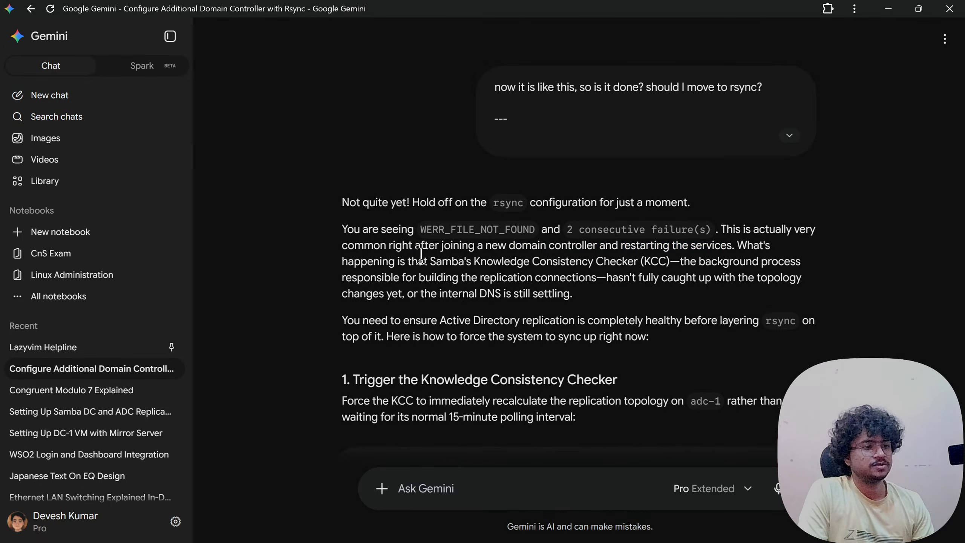
left_click_drag(372, 262, 619, 266)
left_click(527, 266)
left_click(620, 266)
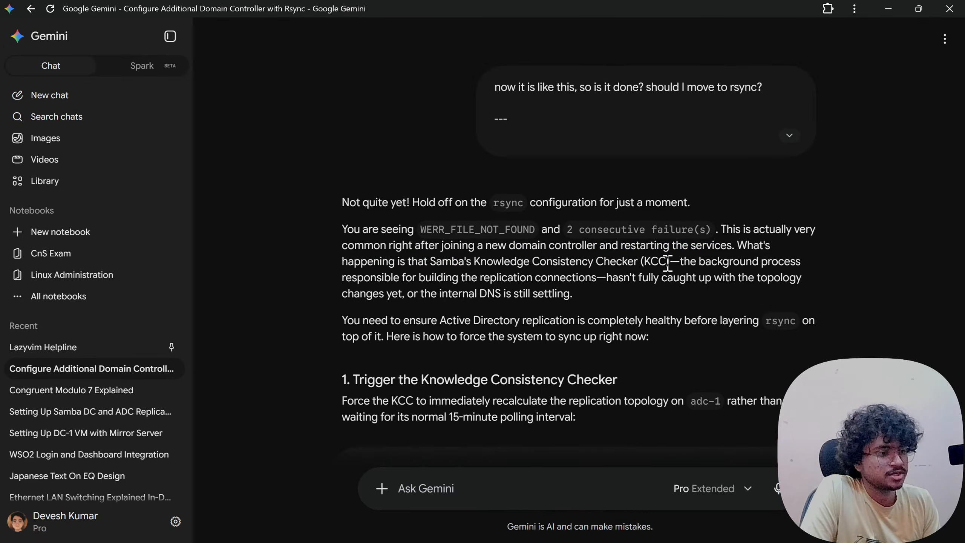
left_click_drag(691, 262, 787, 263)
left_click(666, 277)
left_click_drag(354, 280, 770, 279)
left_click(432, 281)
left_click(530, 282)
left_click(704, 281)
left_click_drag(353, 293, 520, 293)
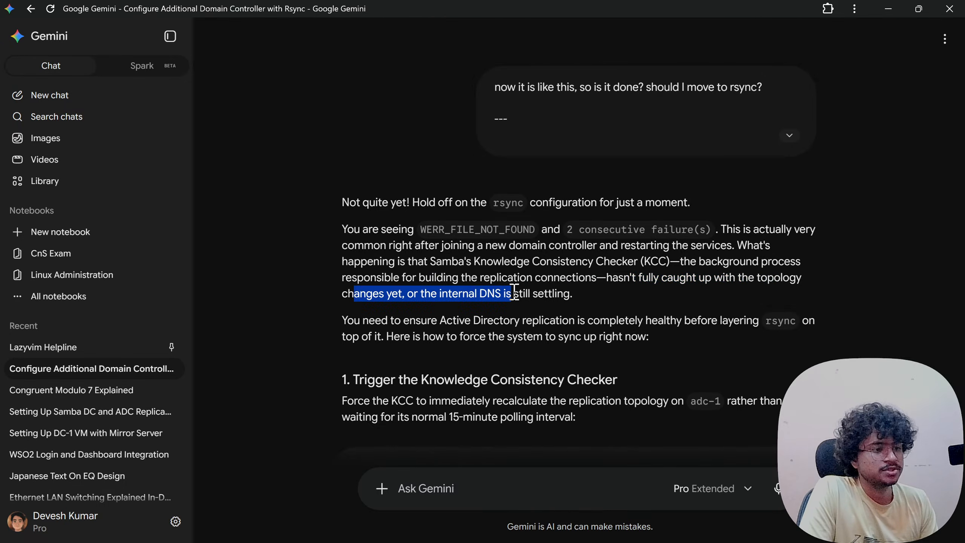
left_click(486, 295)
scroll(443, 296, "down", 3)
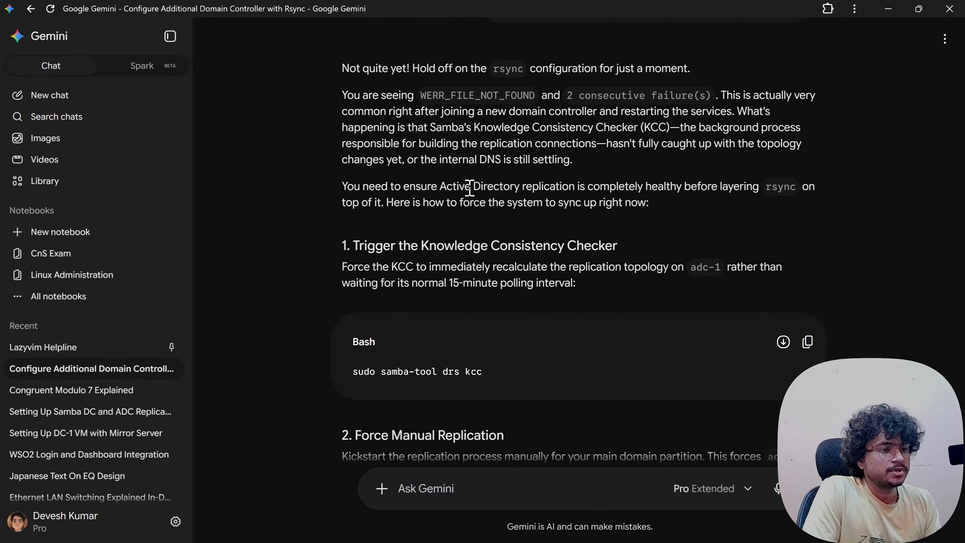
left_click_drag(470, 188, 710, 188)
left_click(593, 189)
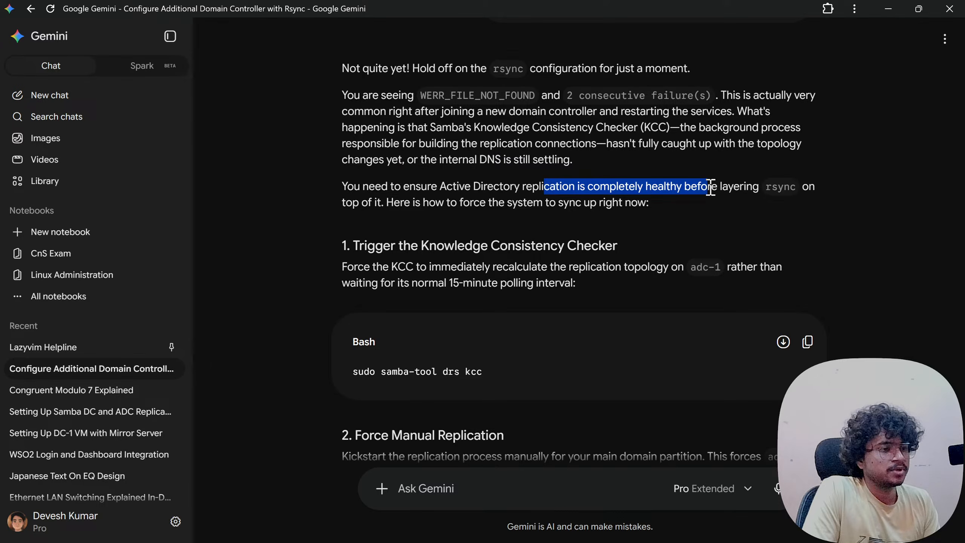
left_click_drag(646, 188, 751, 188)
left_click(639, 203)
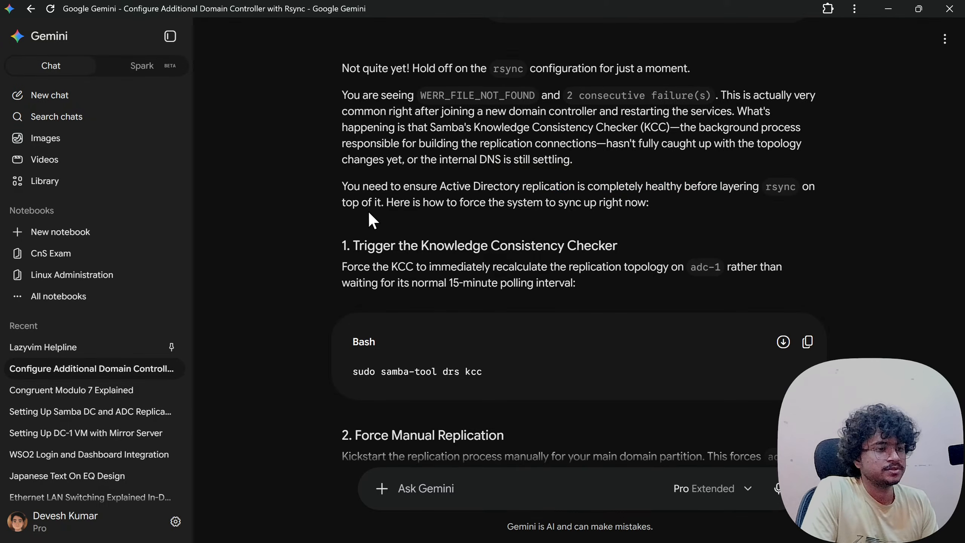
left_click_drag(368, 210, 573, 215)
left_click(548, 238)
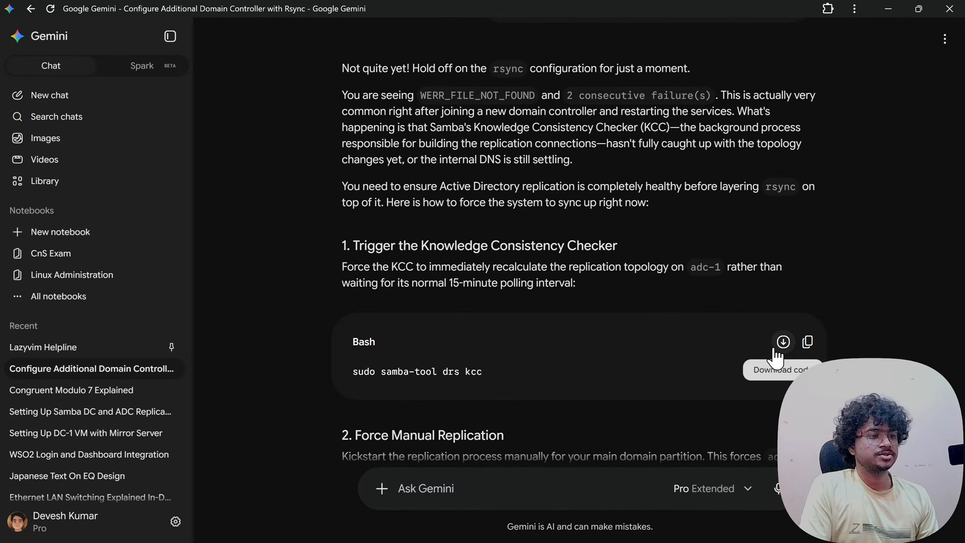
- Run Gemini's samba-tool drs kcc command in the adc-1 terminal
left_click(808, 342)
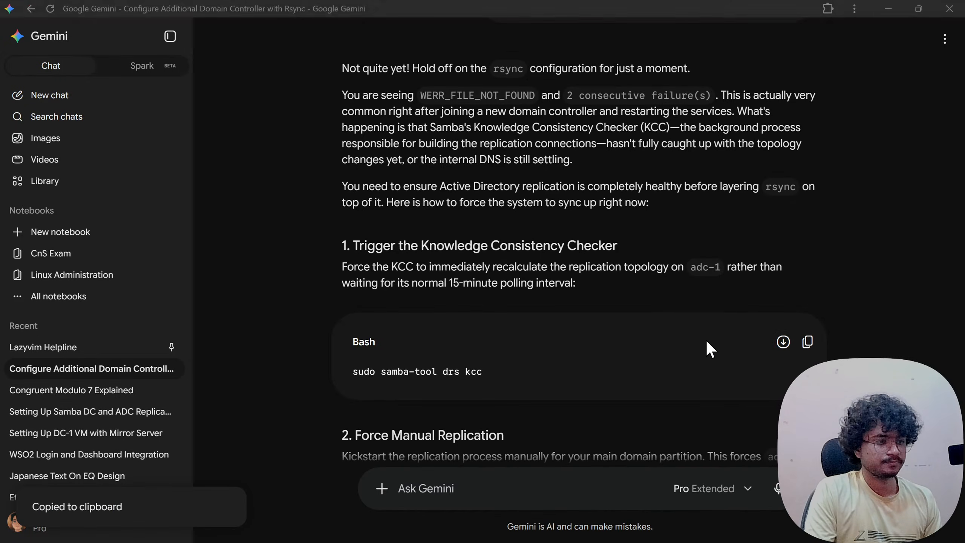
key("alt+Tab")
key("ctrl+shift+v")
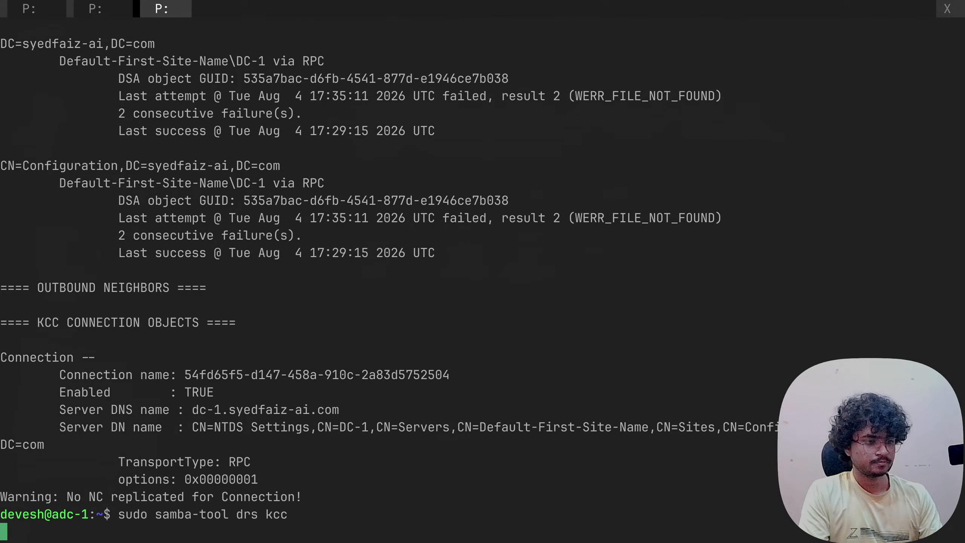
key("Return")
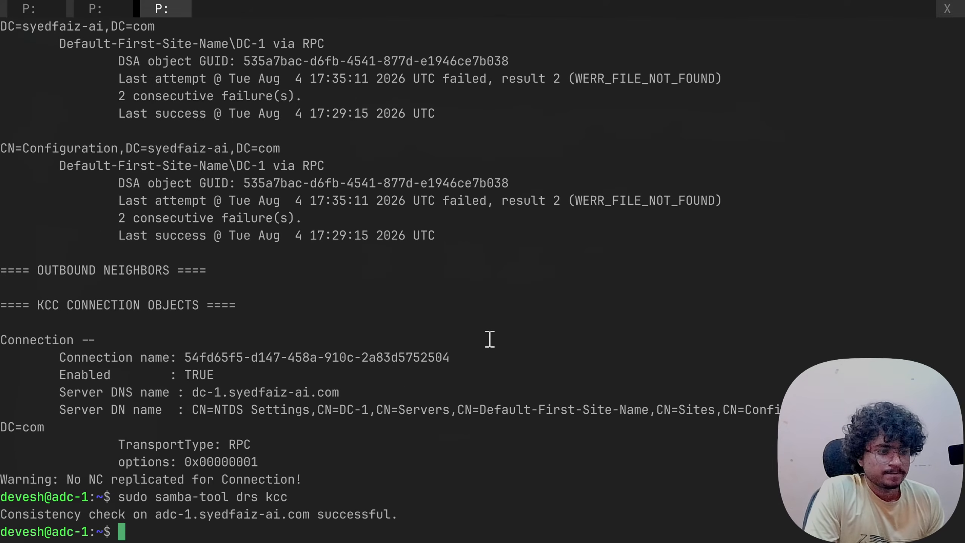
key("alt+Tab")
- Read Gemini's notes on replication topology, the 15-minute polling interval and manual replication
scroll(459, 348, "down", 4)
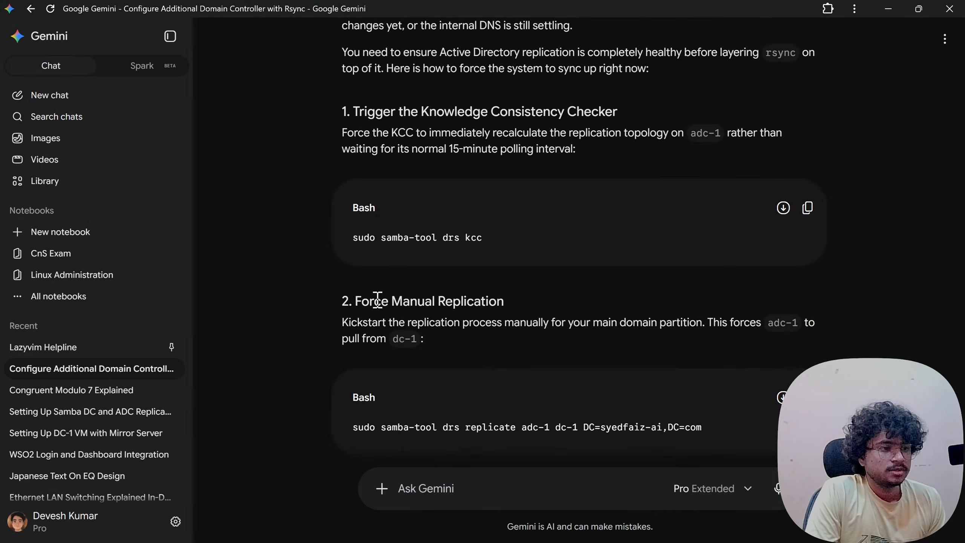
left_click_drag(358, 133, 598, 132)
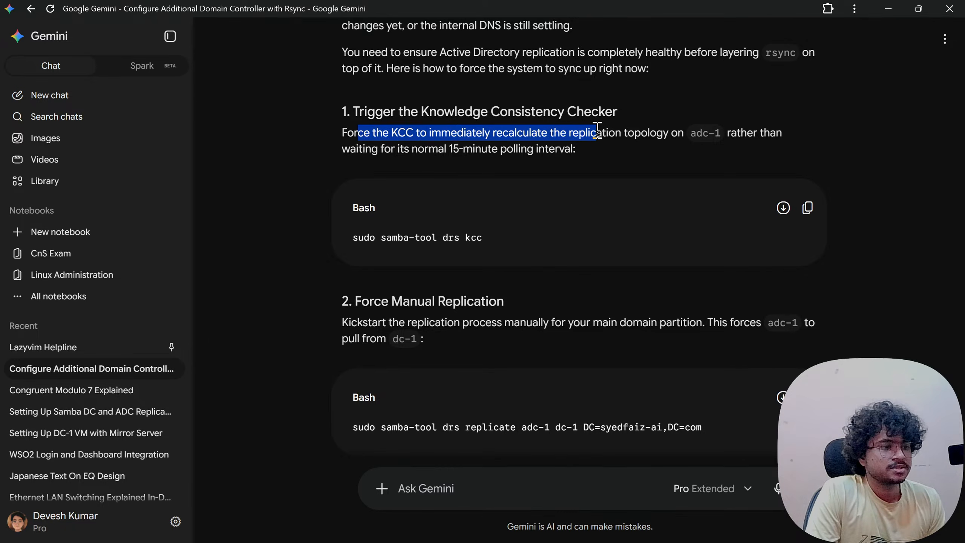
left_click(598, 132)
left_click_drag(479, 141, 629, 134)
left_click(630, 134)
left_click_drag(569, 136, 672, 134)
left_click(671, 133)
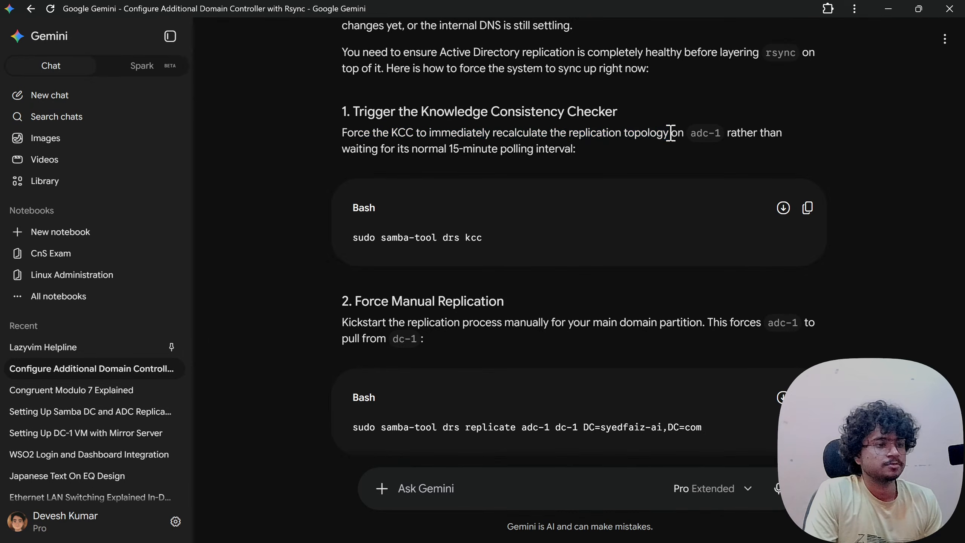
left_click_drag(350, 149, 535, 144)
left_click(534, 144)
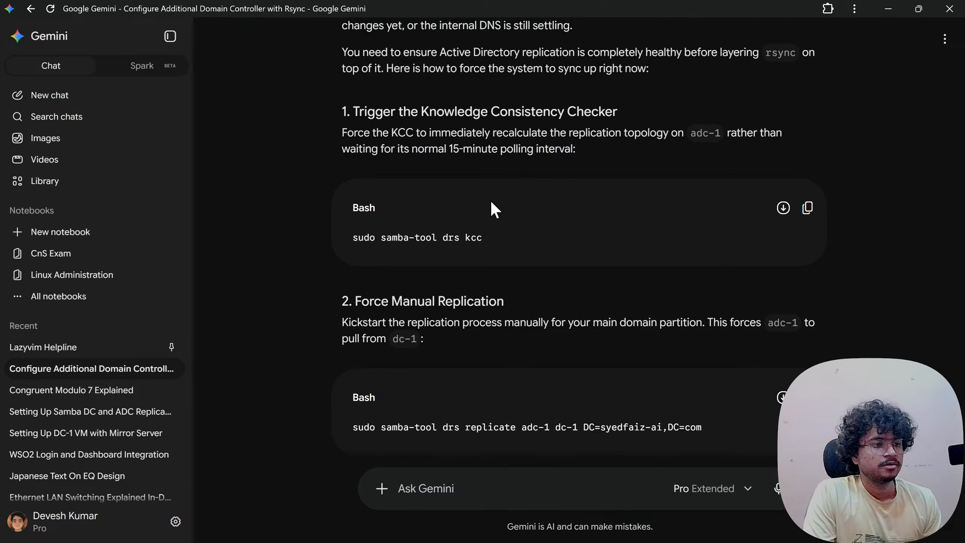
scroll(460, 222, "down", 3)
left_click_drag(350, 188, 501, 189)
left_click(501, 189)
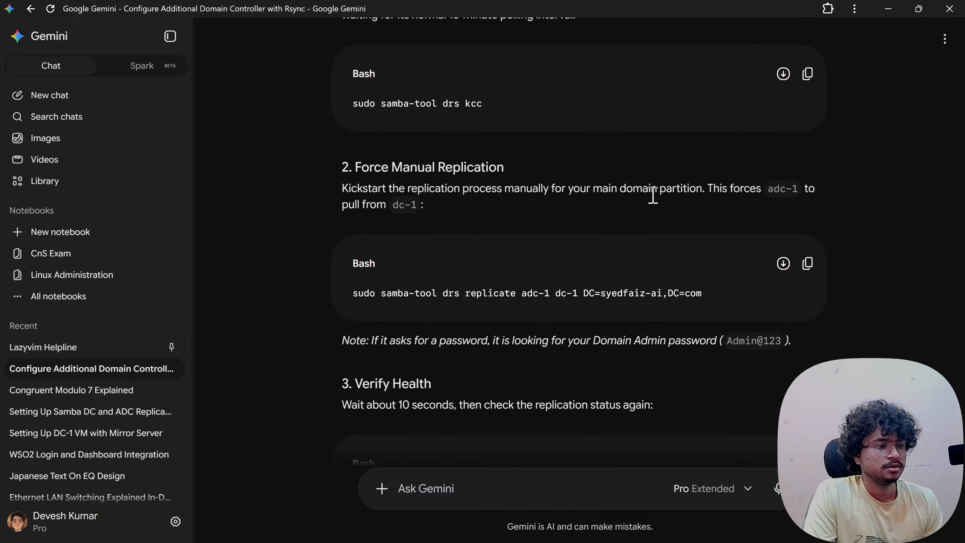
left_click_drag(506, 192, 700, 188)
left_click(639, 181)
left_click(700, 188)
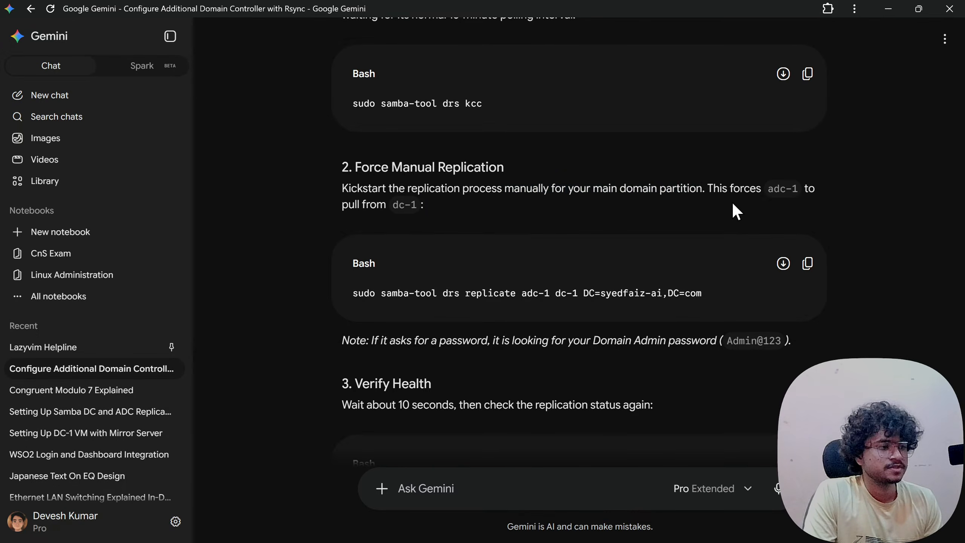
- Run samba-tool drs replicate adc-1 dc-1 on adc-1 to pull changes from dc-1
left_click(808, 263)
key("alt+Tab")
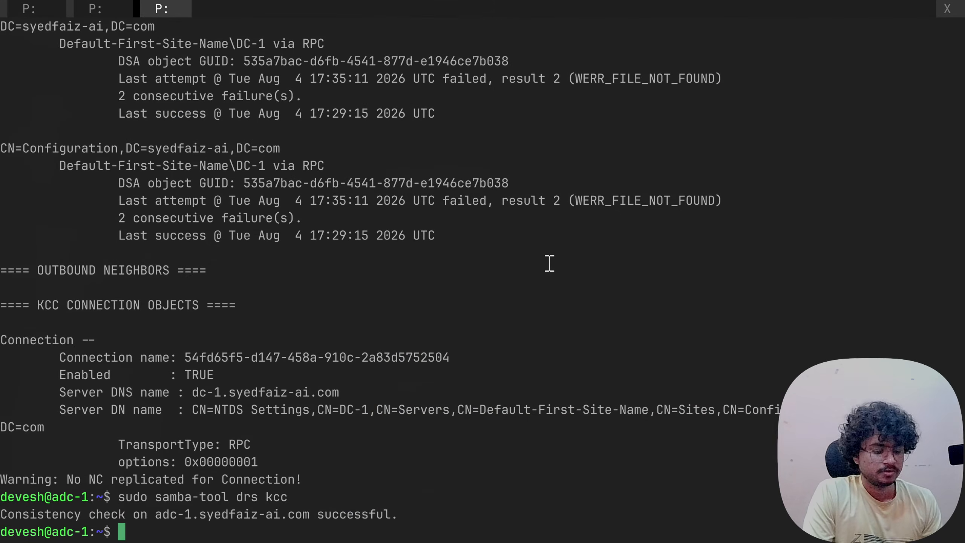
right_click(549, 263)
key("Return")
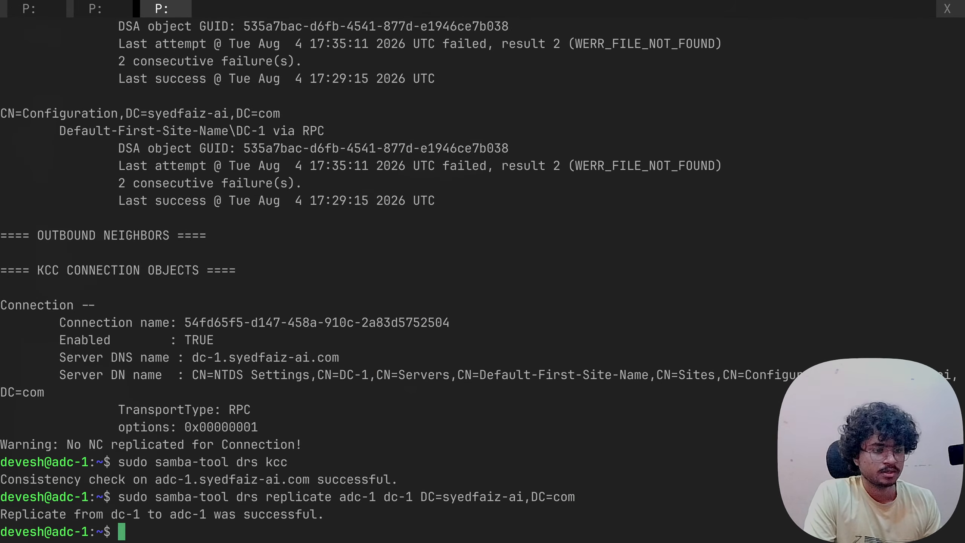
key("alt+Tab")
scroll(576, 263, "down", 3)
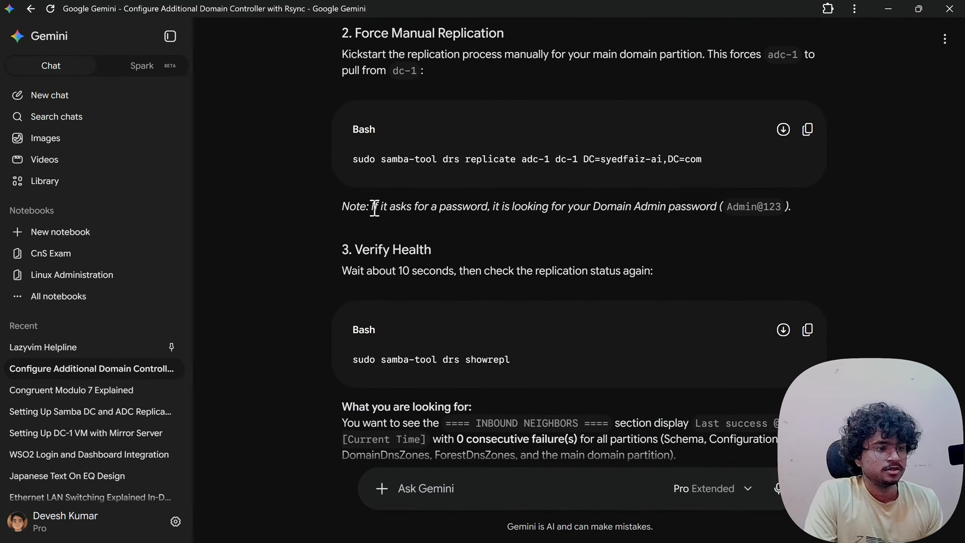
- Read the password note and Verify Health step, and copy the showrepl status command
left_click_drag(373, 208, 705, 209)
left_click(526, 213)
left_click(730, 210)
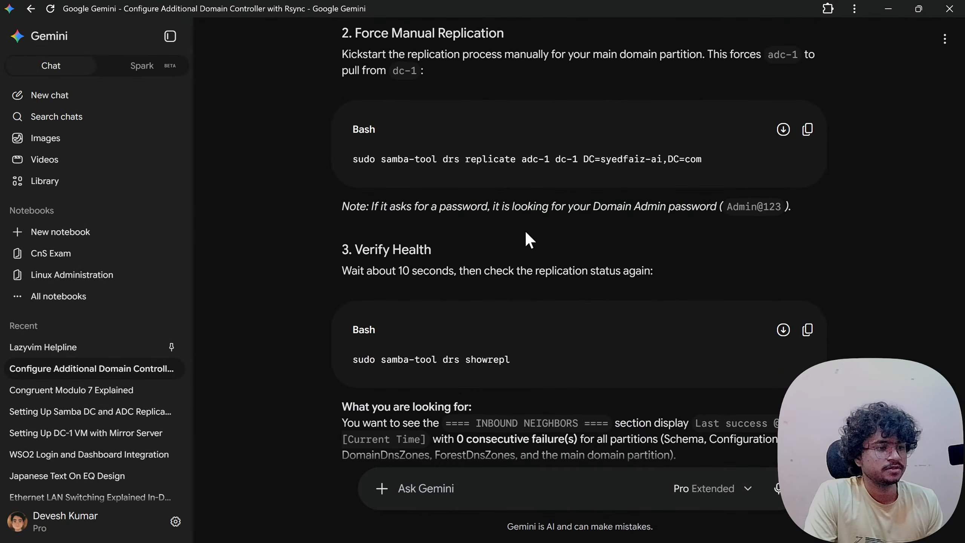
scroll(430, 241, "down", 2)
left_click_drag(344, 205, 564, 206)
left_click(565, 207)
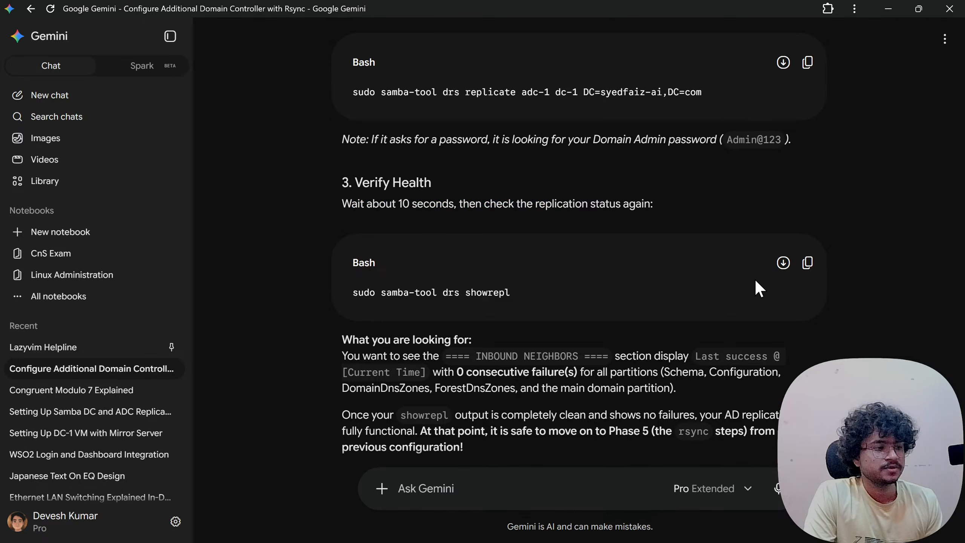
left_click(808, 264)
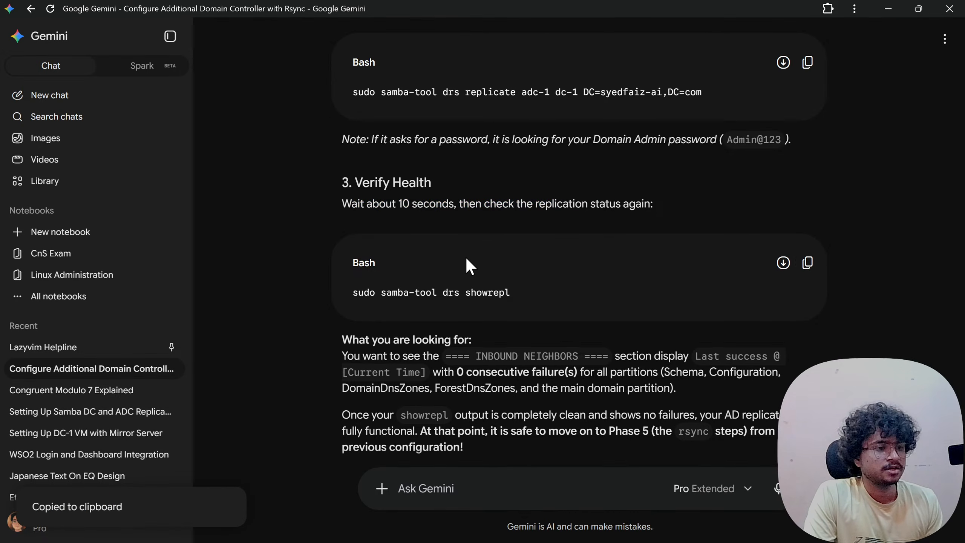
- Review the health criteria (INBOUND NEIGHBORS, Last success, partitions) before returning to the terminal
left_click_drag(461, 203, 623, 205)
left_click(620, 205)
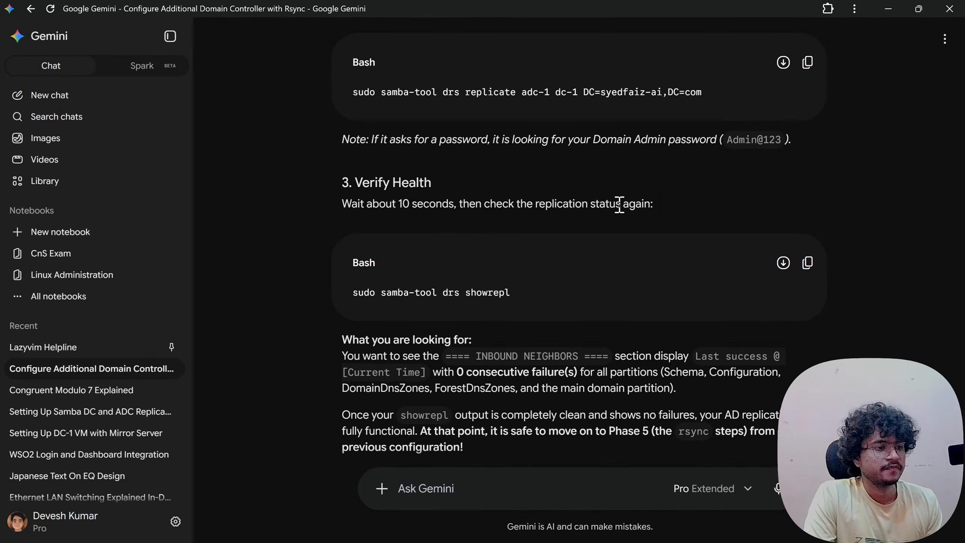
scroll(608, 217, "up", 4)
scroll(593, 230, "up", 5)
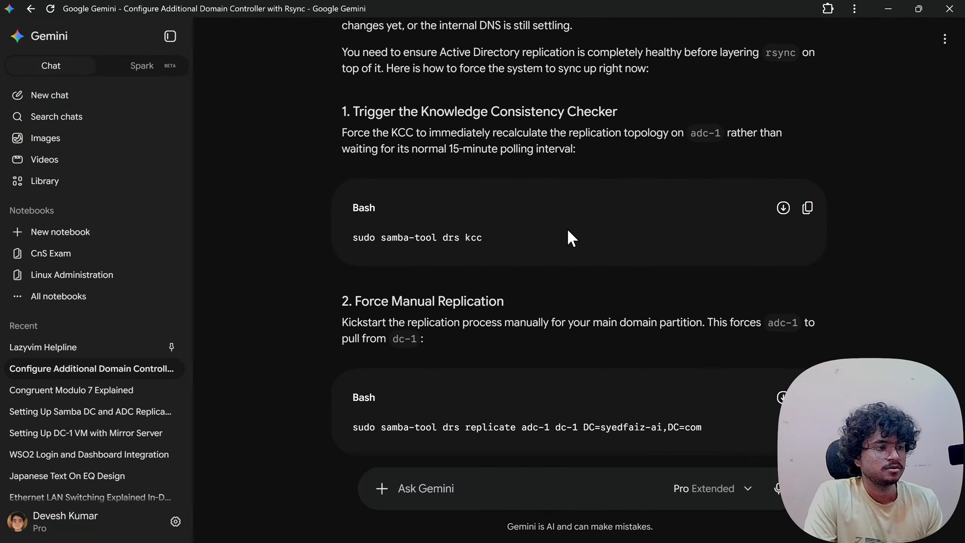
scroll(569, 231, "down", 10)
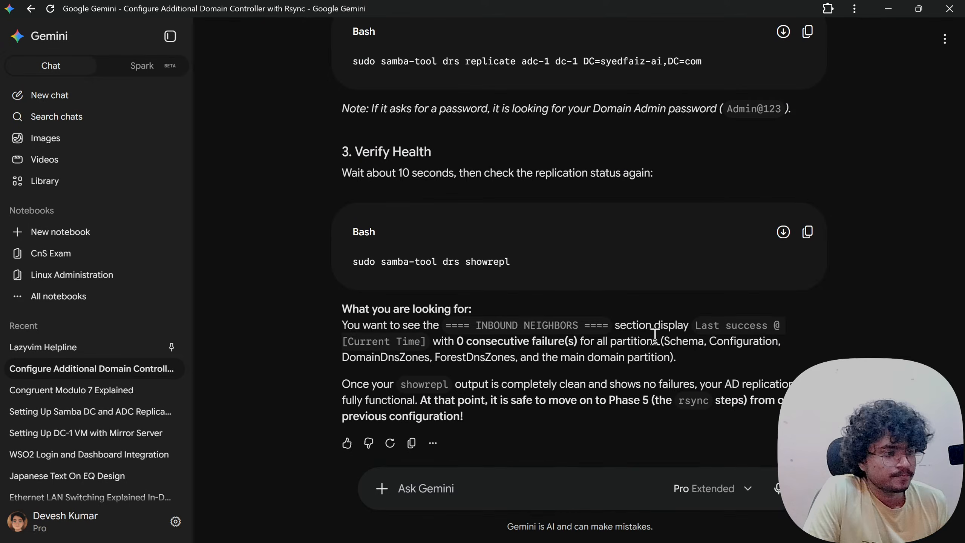
left_click_drag(476, 326, 581, 326)
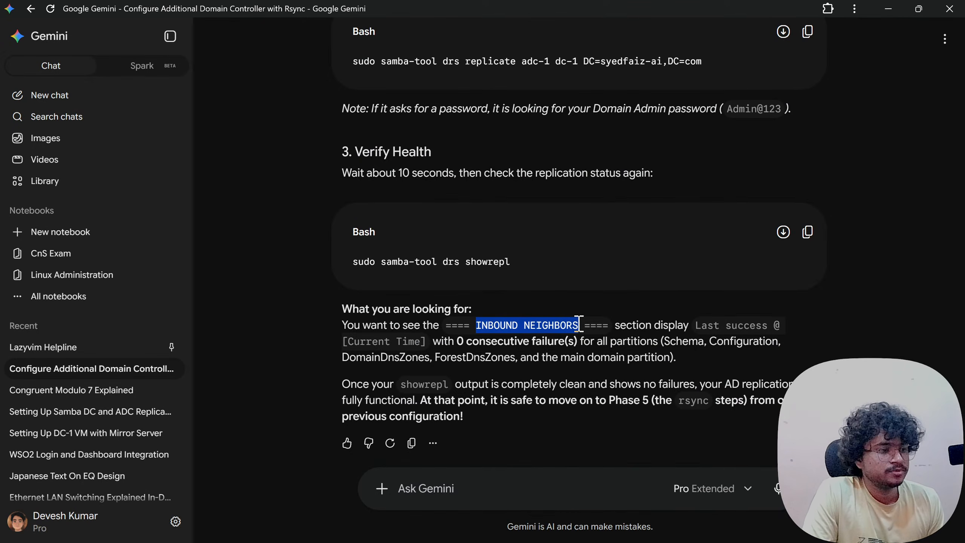
left_click(582, 326)
left_click_drag(662, 325, 751, 326)
left_click(750, 326)
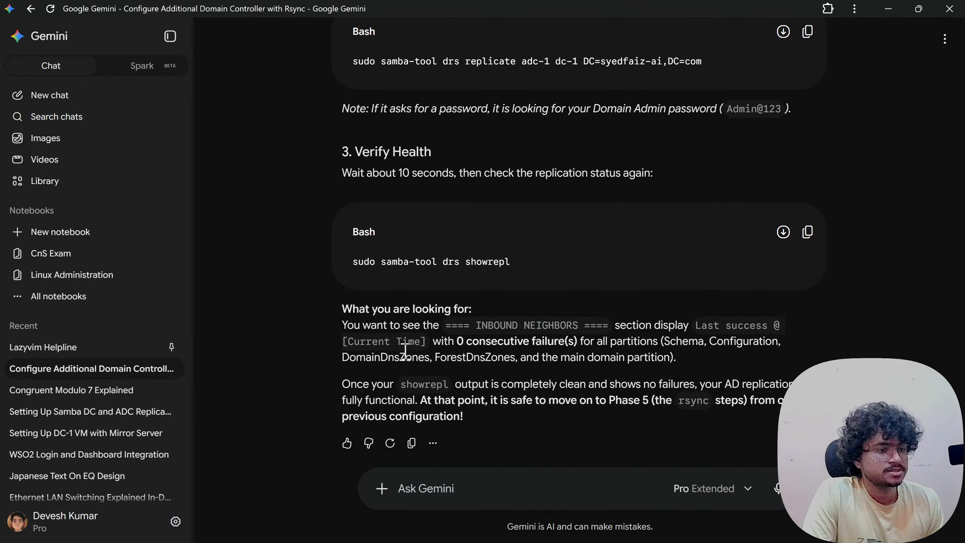
left_click_drag(360, 346, 724, 343)
left_click(422, 347)
left_click(597, 347)
left_click(633, 347)
left_click(724, 343)
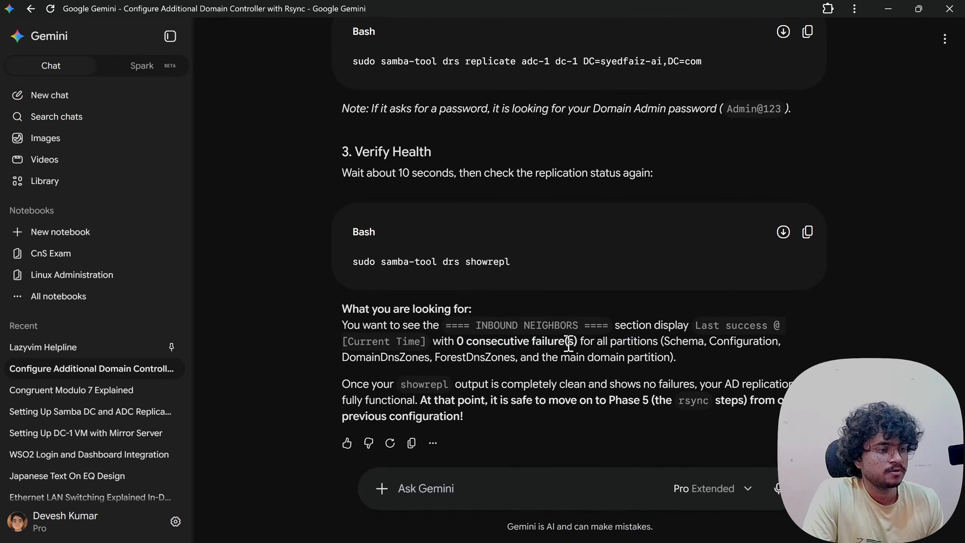
left_click_drag(578, 346, 701, 345)
left_click(708, 345)
left_click_drag(385, 353, 629, 358)
left_click(629, 357)
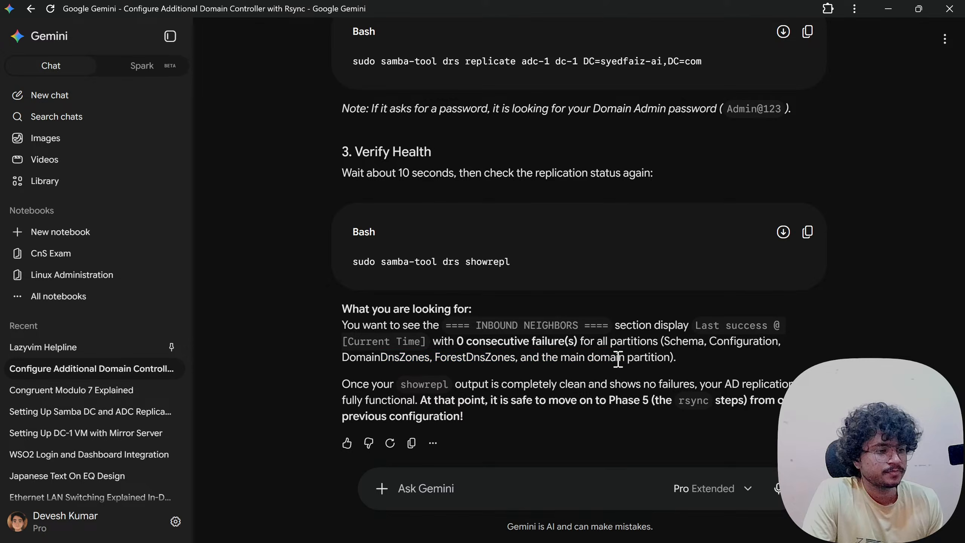
key("alt+Tab")
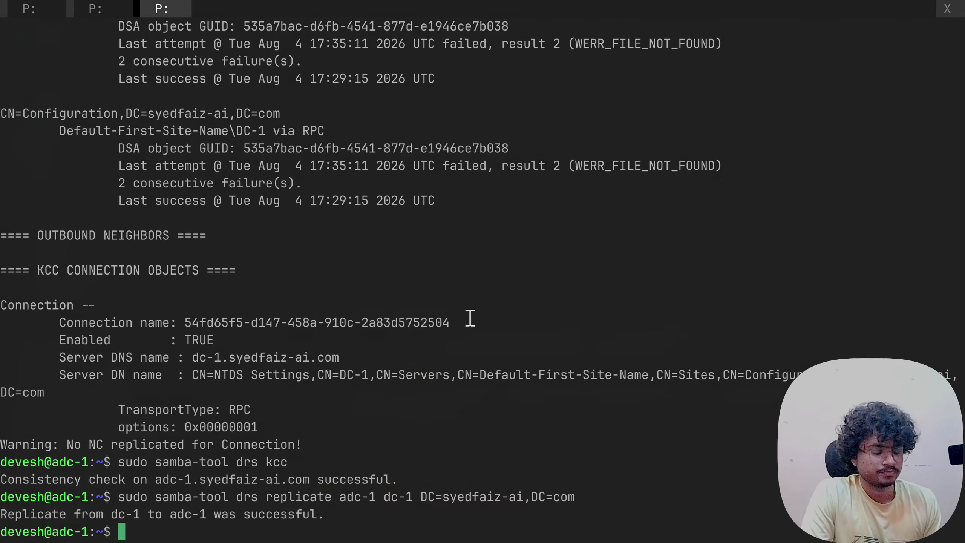
- Rerun samba-tool drs showrepl on adc-1 and scroll through the inbound partition results
key("Up")
key("Up")
key("Up")
key("Return")
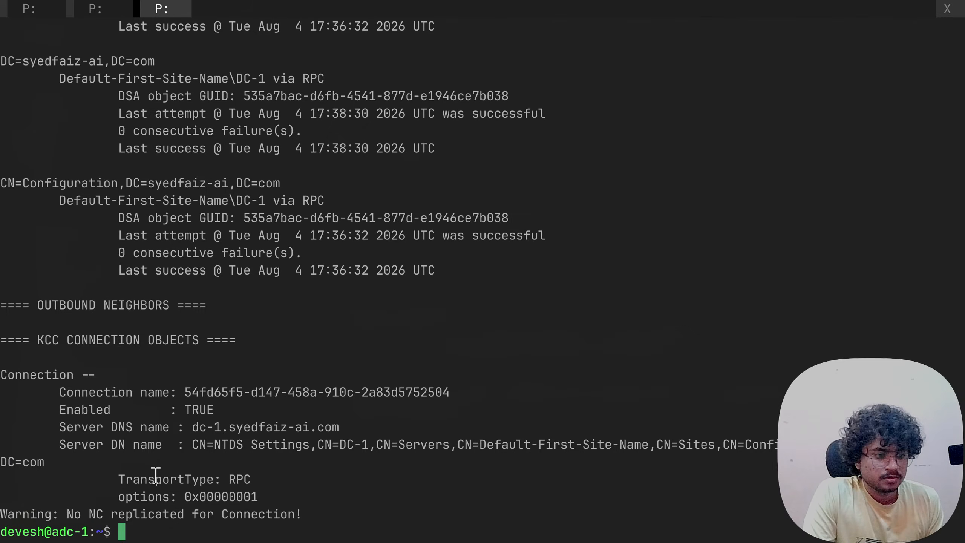
scroll(161, 471, "up", 1)
scroll(161, 471, "down", 1)
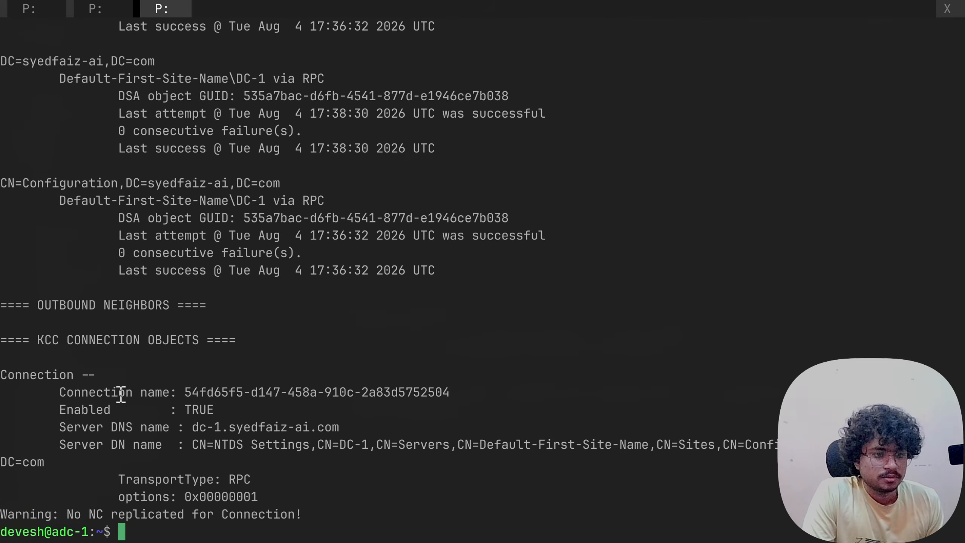
scroll(86, 363, "up", 1)
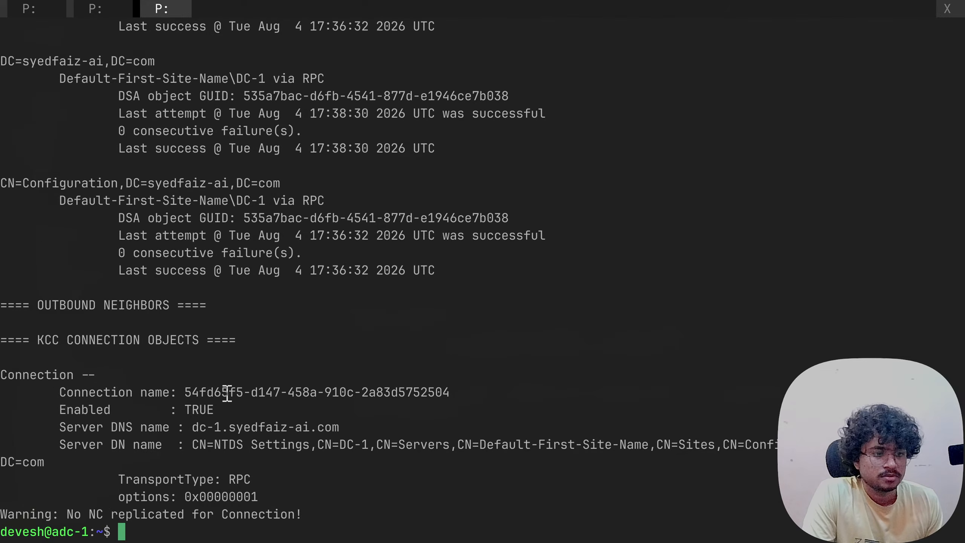
scroll(129, 459, "up", 15)
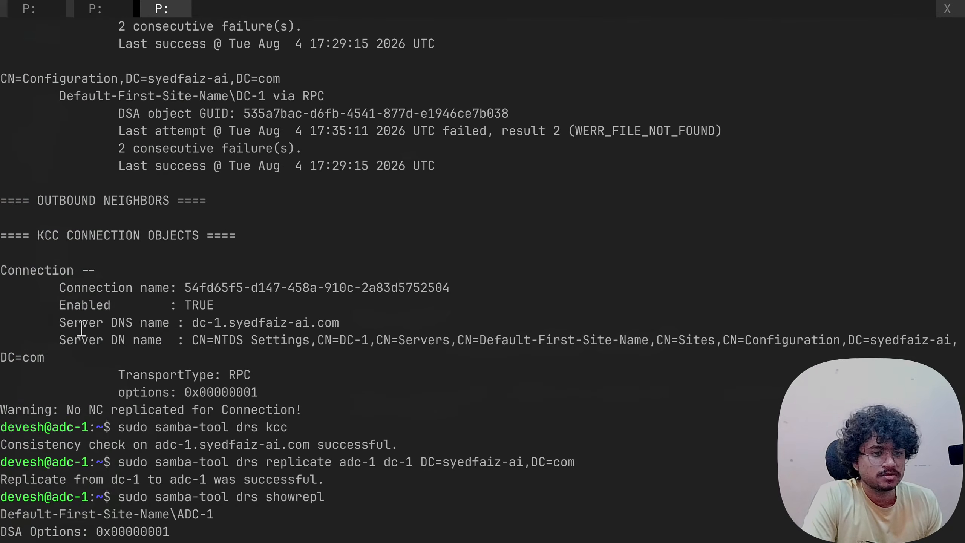
scroll(81, 338, "up", 4)
scroll(81, 338, "up", 9)
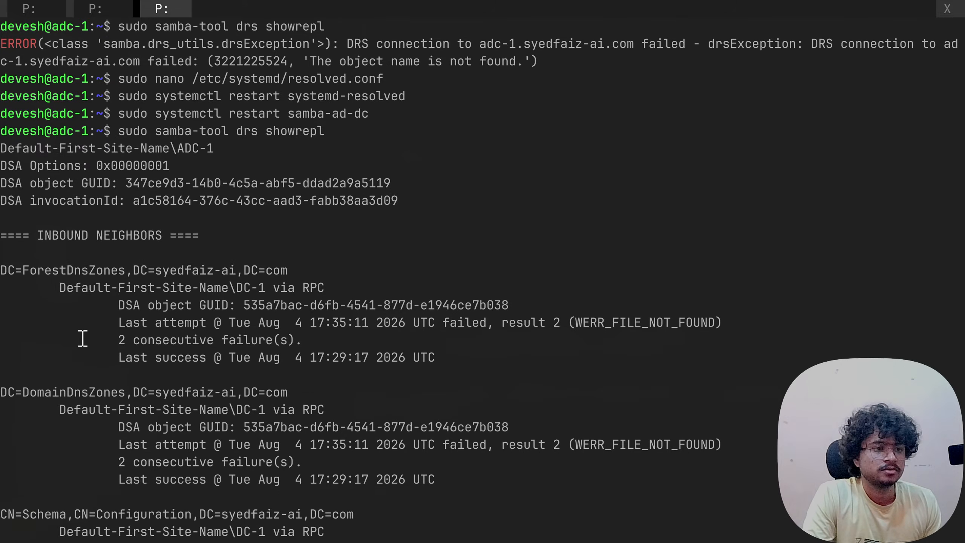
- Compare the new showrepl output against Gemini's earlier guidance in the chat
key("alt+Tab")
scroll(477, 344, "up", 20)
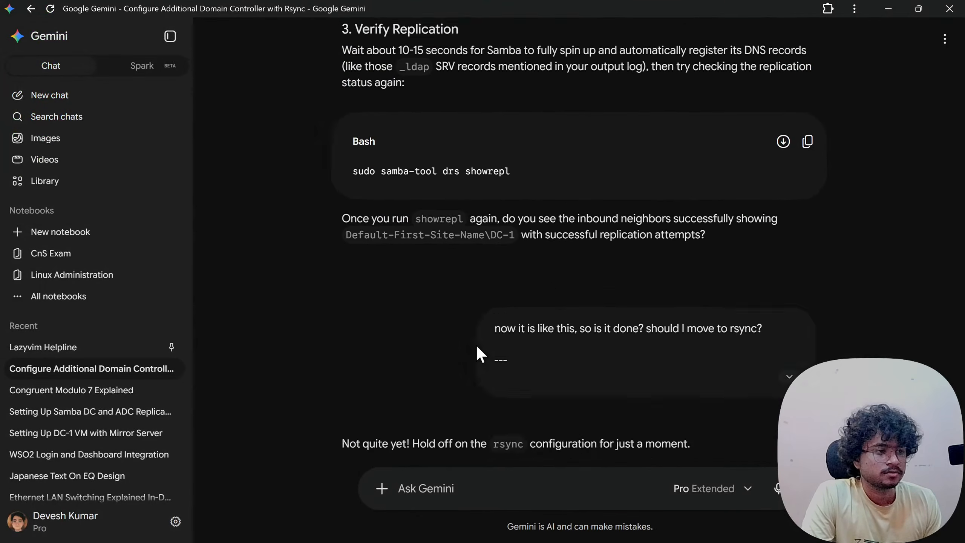
scroll(475, 344, "down", 5)
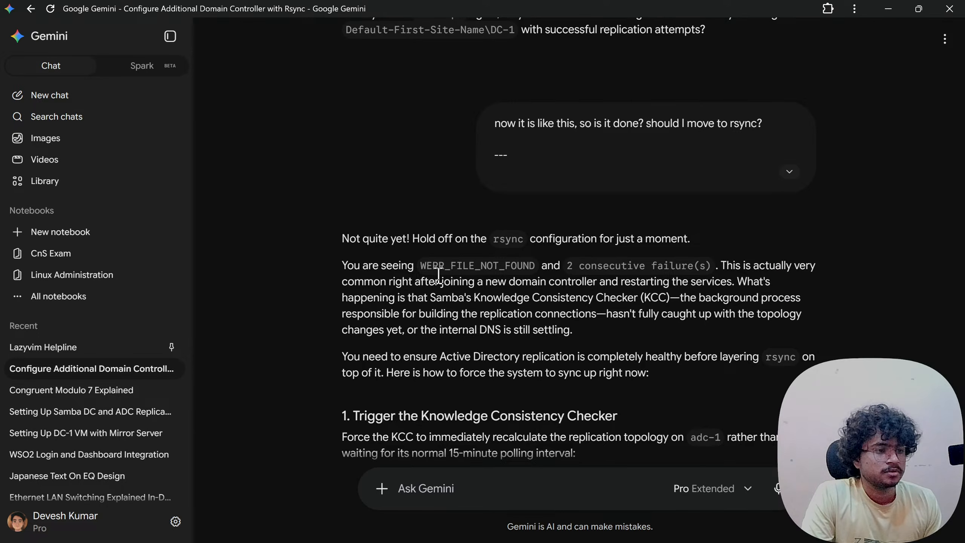
key("alt+Tab")
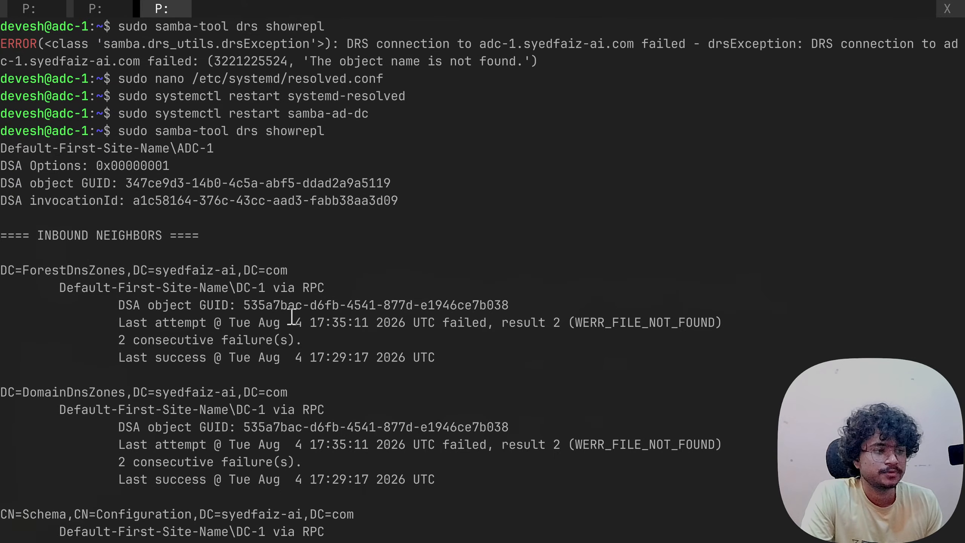
- Select the showrepl output showing every DC-1 partition with 0 consecutive failures
scroll(640, 269, "down", 2)
scroll(672, 245, "down", 10)
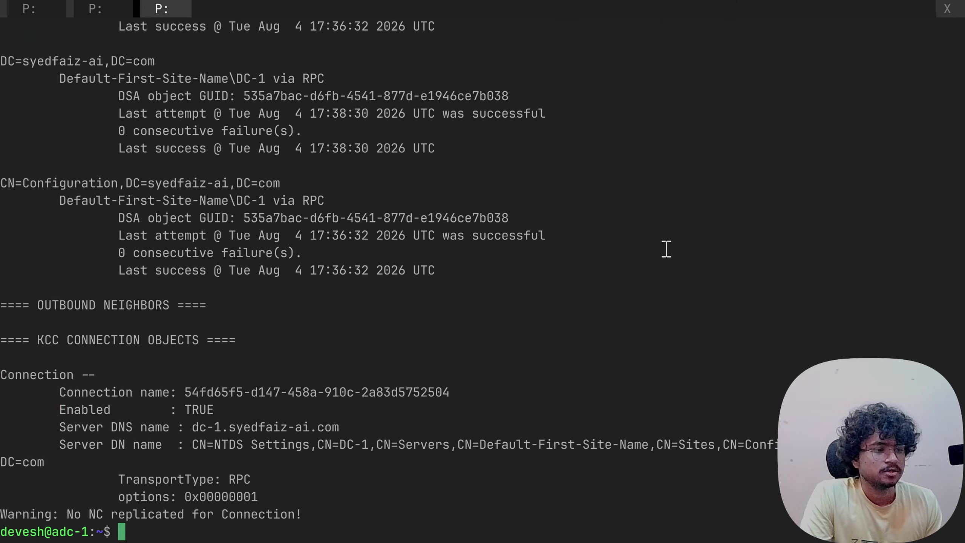
scroll(666, 247, "up", 5)
scroll(477, 245, "up", 6)
scroll(313, 225, "down", 2)
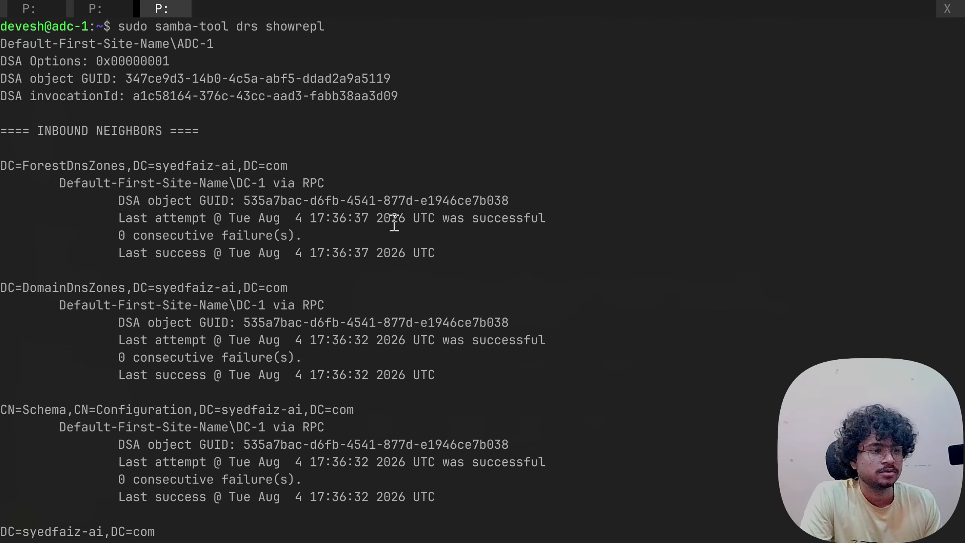
scroll(396, 225, "up", 3)
scroll(229, 245, "down", 12)
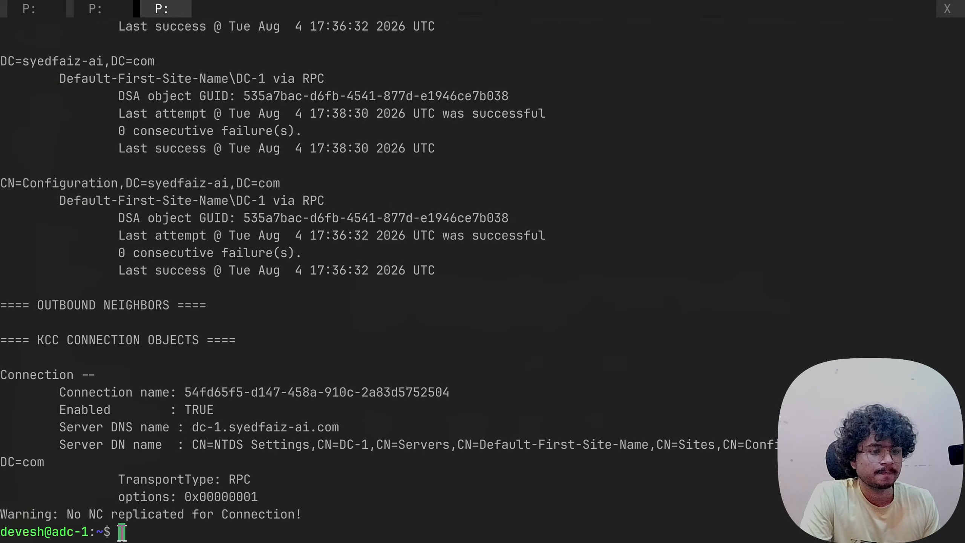
left_click_drag(126, 532, 1, 338)
scroll(102, 347, "up", 8)
scroll(102, 347, "up", 8)
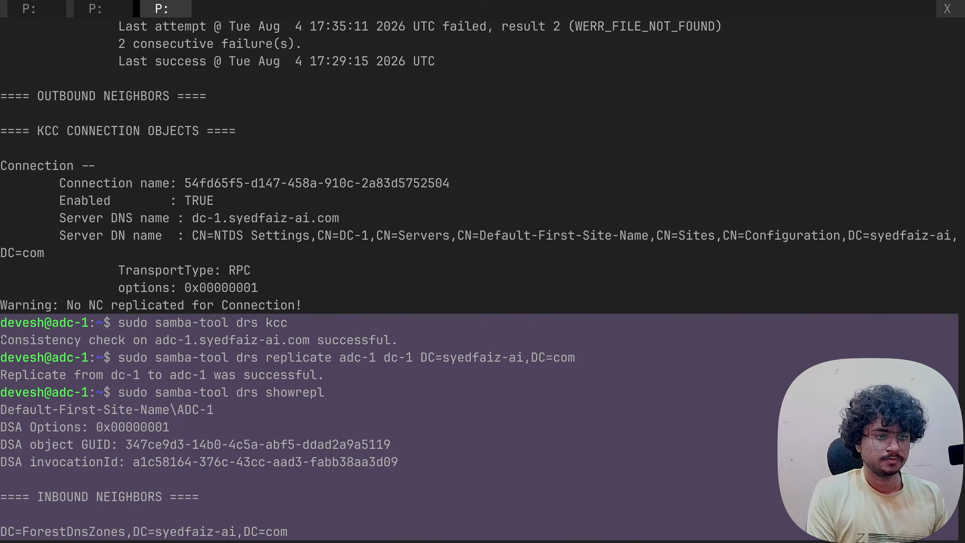
- Send Gemini 'now it is like this:' followed by the pasted showrepl output
left_click(243, 348)
key("alt+Tab")
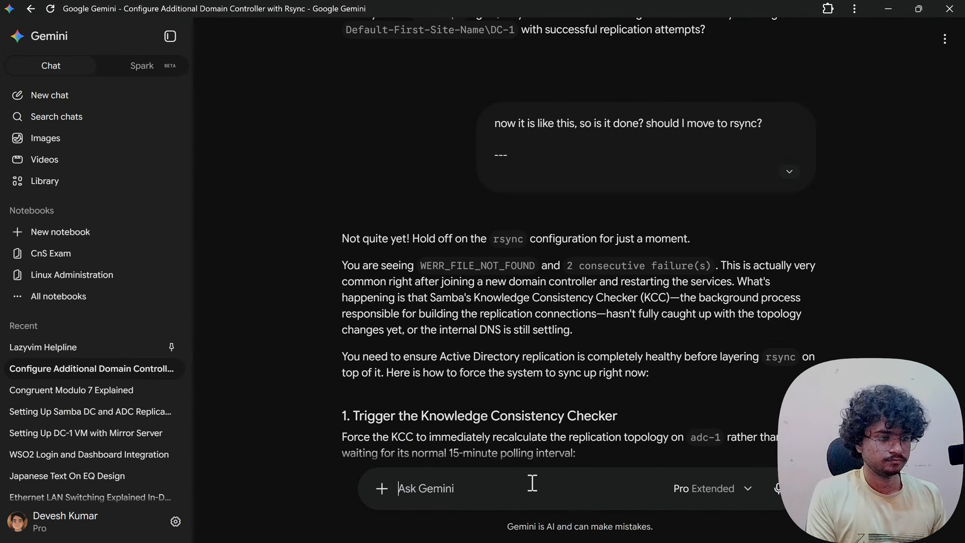
scroll(485, 379, "down", 10)
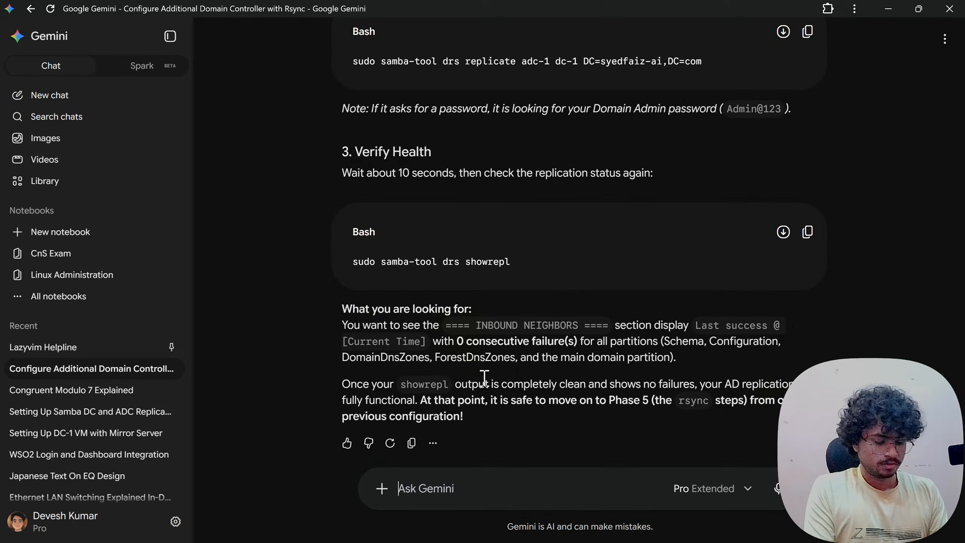
type("now it is like this,")
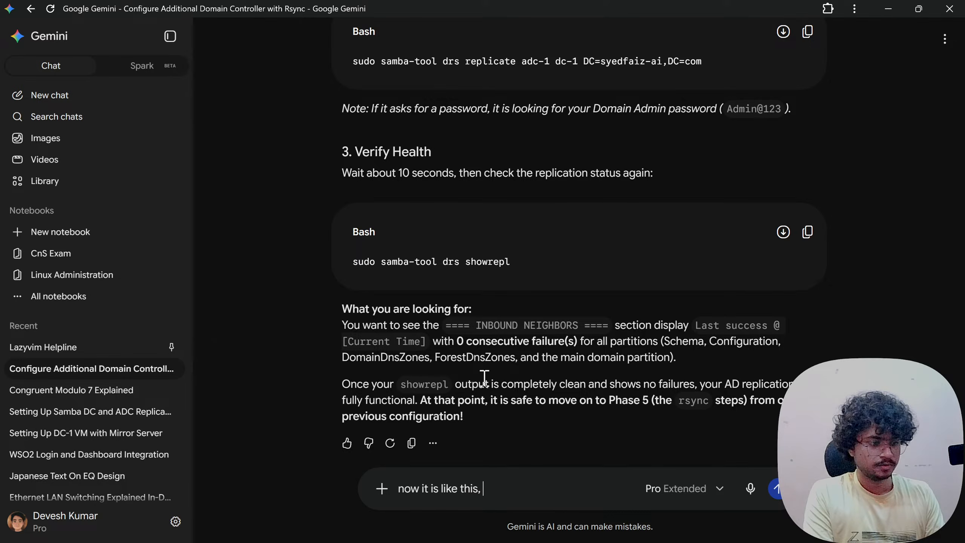
key("BackSpace")
type(":")
key("shift+Return")
key("shift+Return")
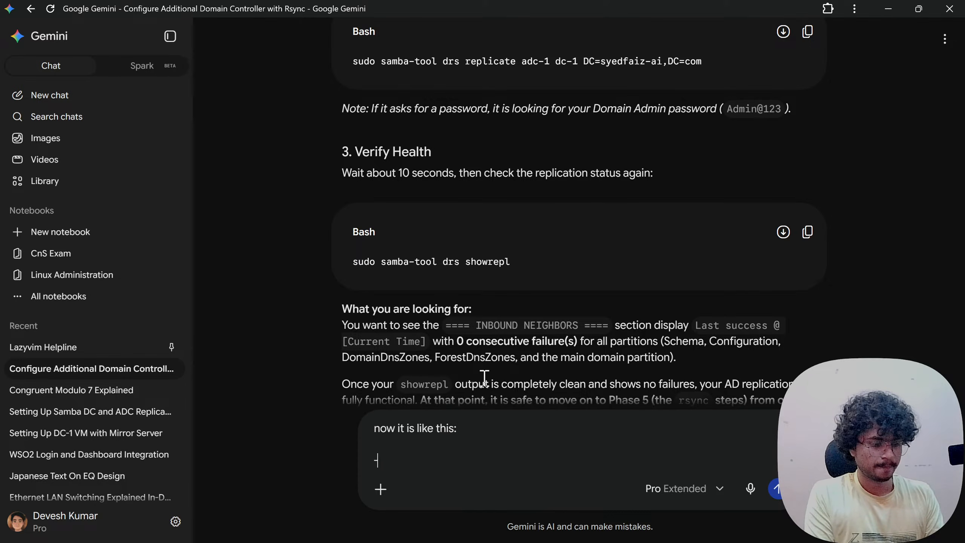
type("---")
key("shift+Return")
key("shift+Return")
key("ctrl+v")
key("Return")
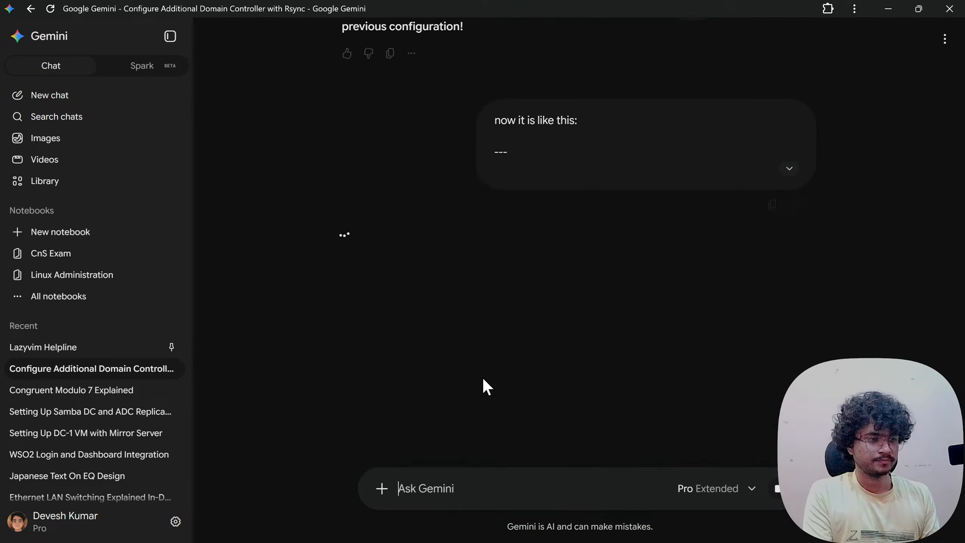
- Below step 19 in the Freelance 8 notes, add 'if you see WERR_FILE_NOT_FOUND' and open a ``` code block
key("alt+Tab")
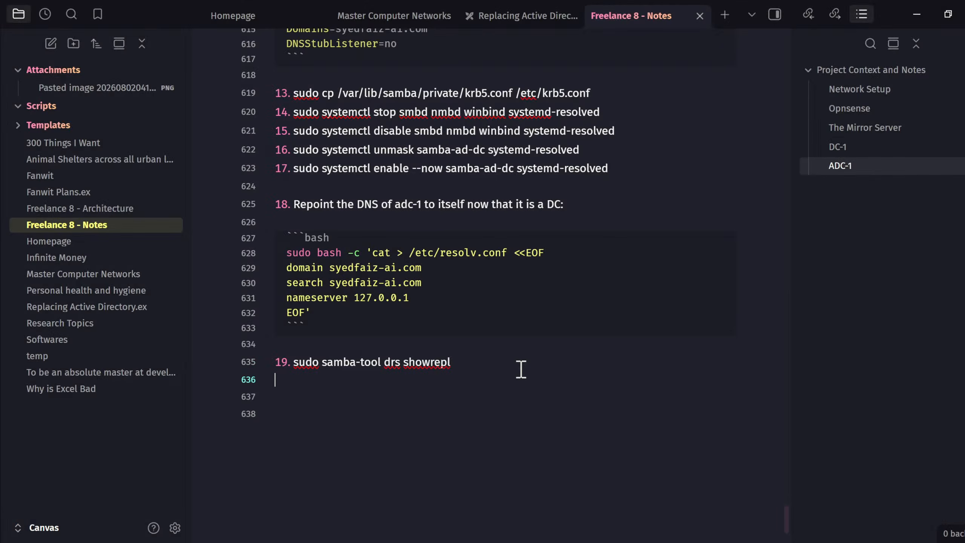
key("Return")
type("if you see")
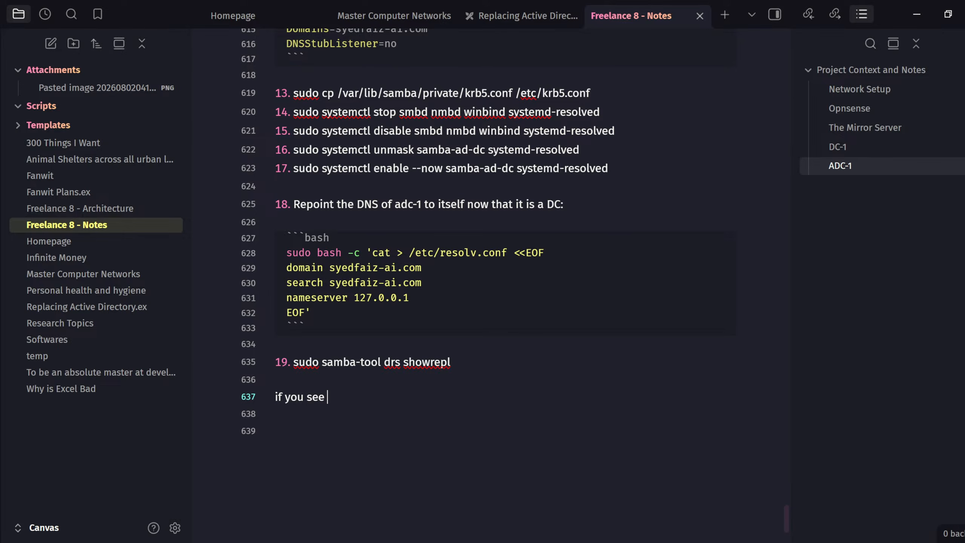
key("alt+Tab")
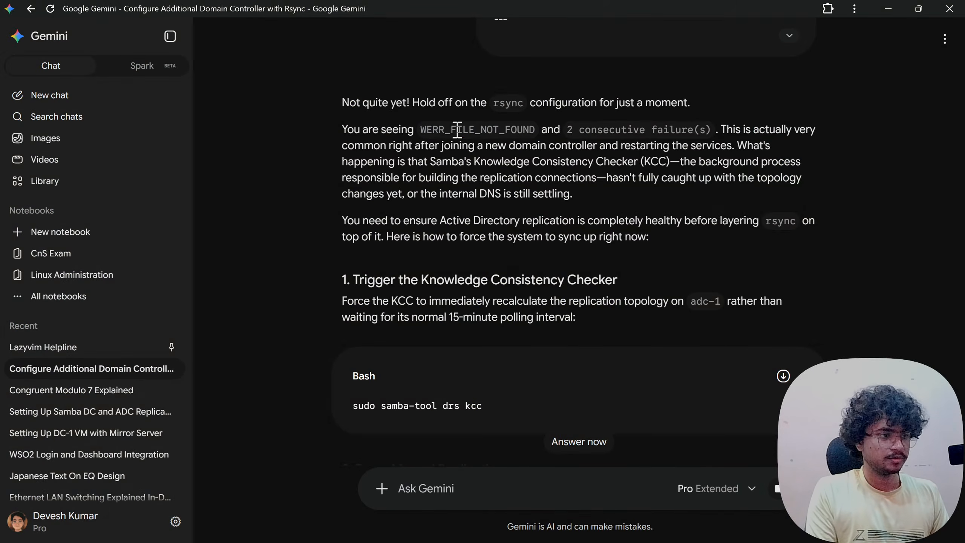
key("alt+Tab")
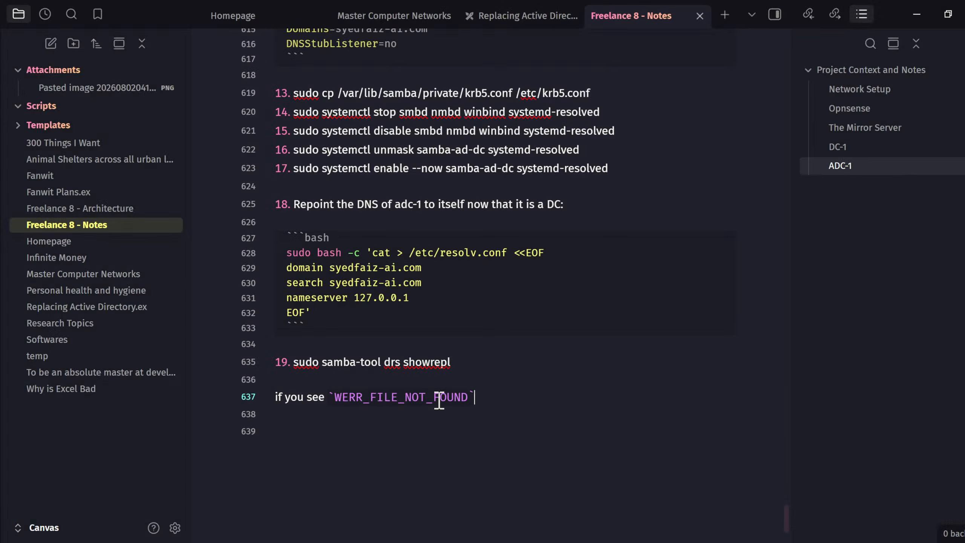
key("Return")
key("Return")
type("```")
key("Return")
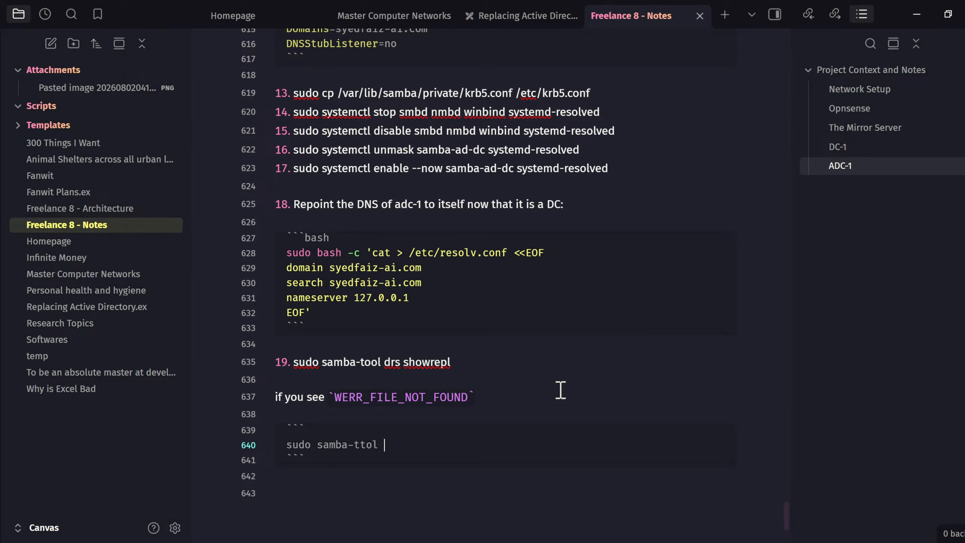
- Fill the code block with samba-tool drs kcc, drs replicate adc-1 dc-1, and showrepl after 10 seconds
type("sudo samba-ttol dr")
key("BackSpace")
key("BackSpace")
key("BackSpace")
type("drs kcc")
key("Return")
key("Return")
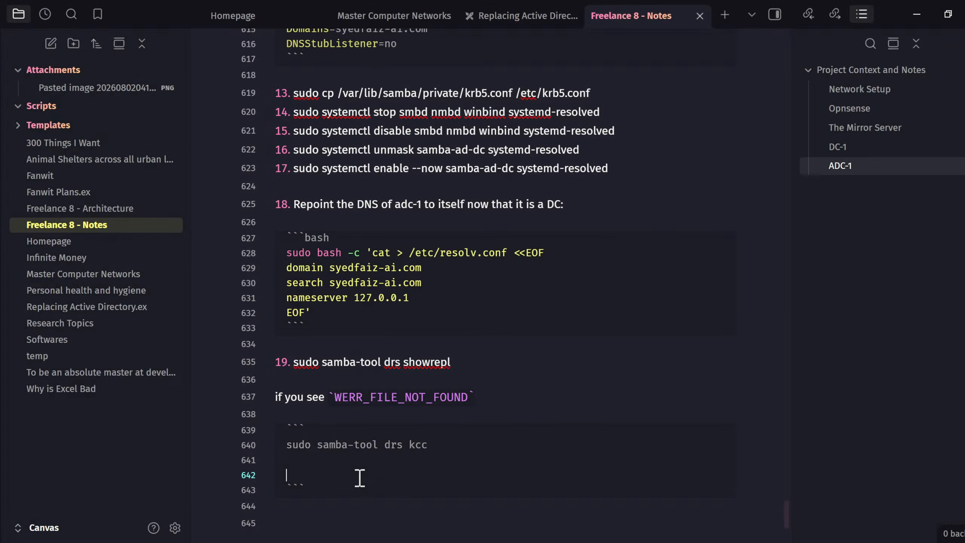
type("sudo samba-tool drs replicate adc-1 dc-1 DC=syedfaiz-ai,DC=com")
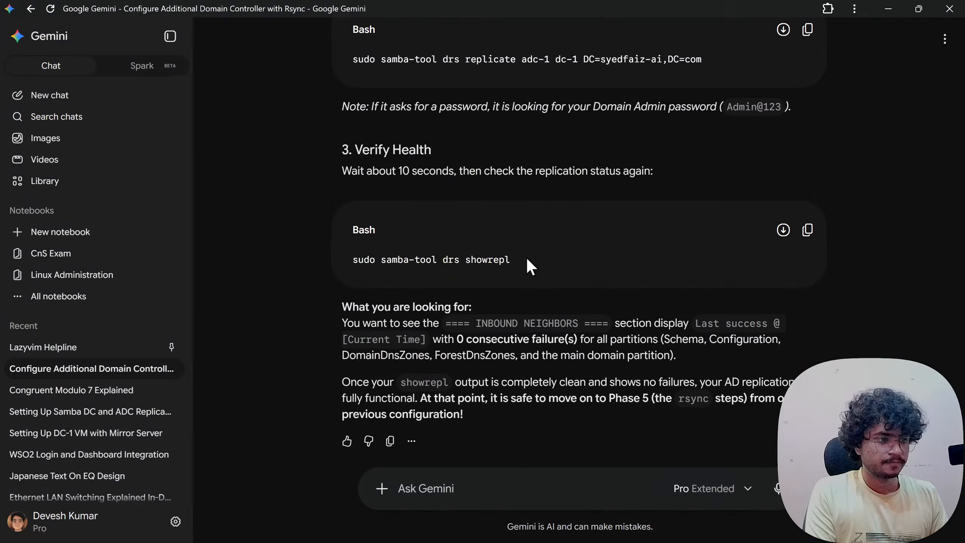
left_click_drag(526, 256, 345, 265)
key("ctrl+c")
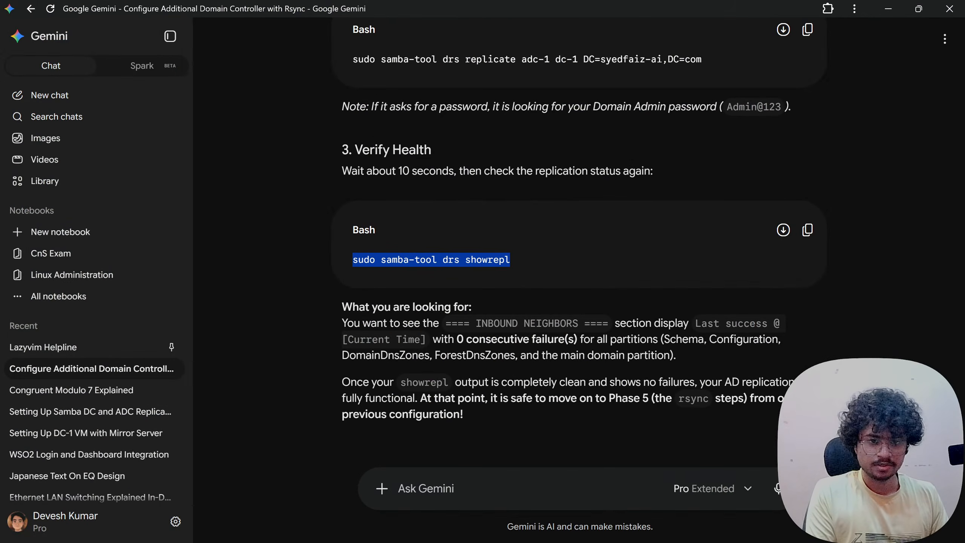
key("alt+Tab")
key("Return")
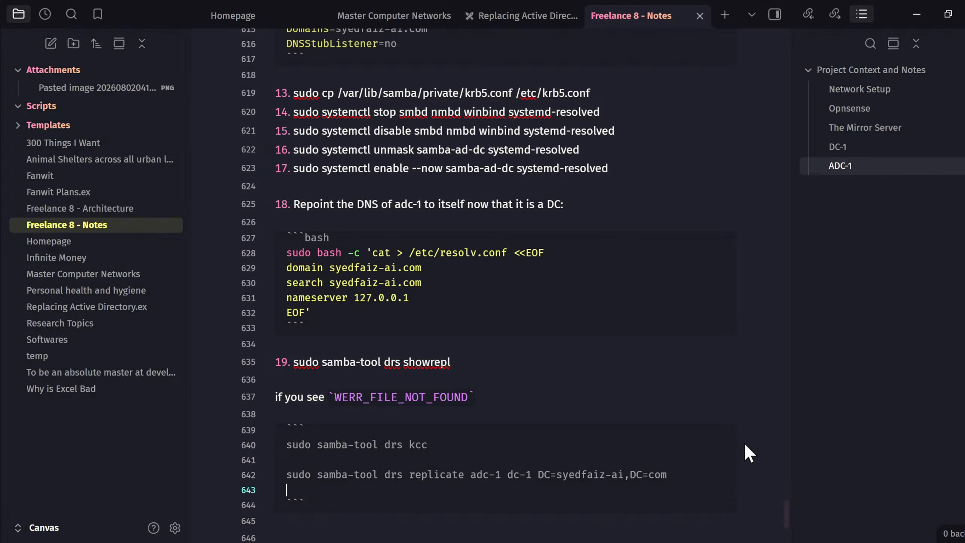
key("Return")
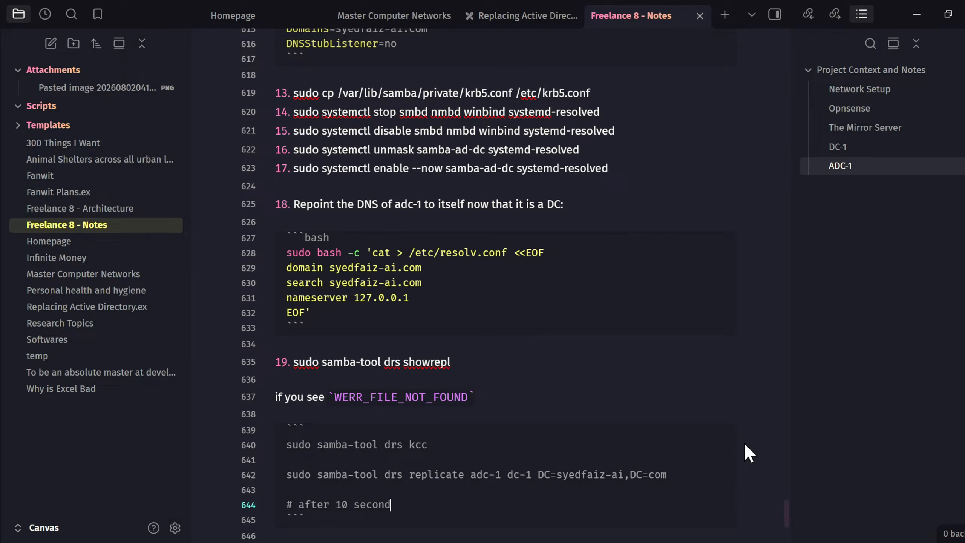
type("s")
key("Return")
key("ctrl+v")
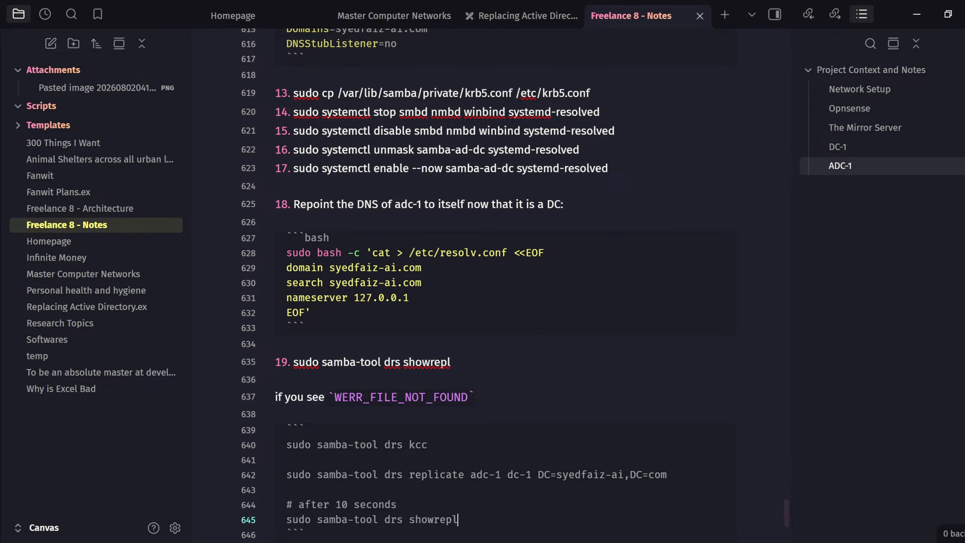
key("alt+Tab")
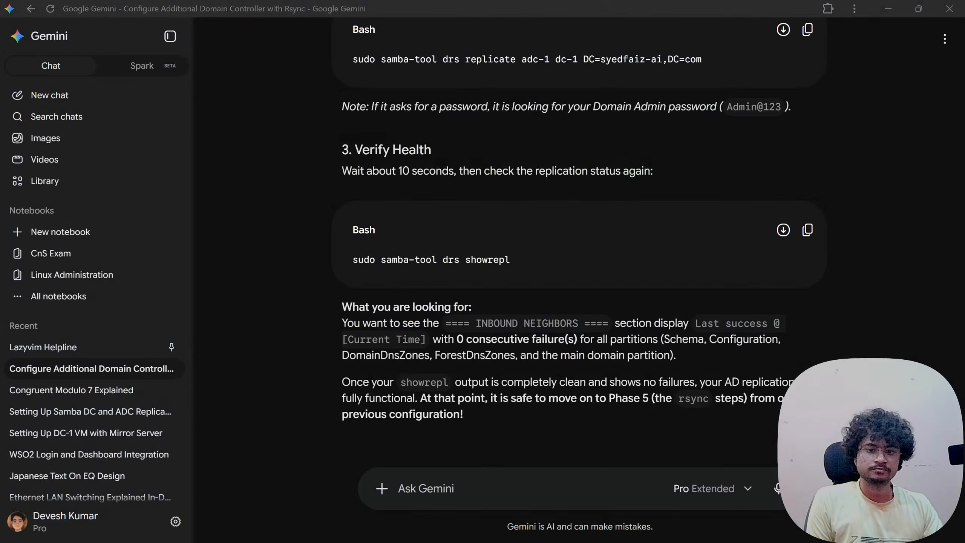
key("alt+Tab")
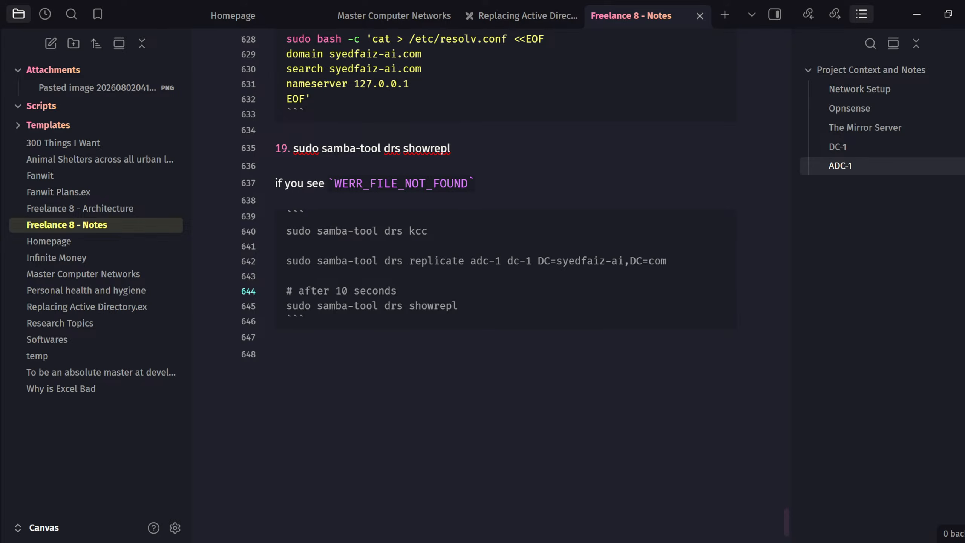
- Read Gemini's verdict that replication is healthy, noting the connection and No NC replicated warnings
key("alt+Tab")
left_click_drag(433, 262, 664, 262)
left_click(664, 262)
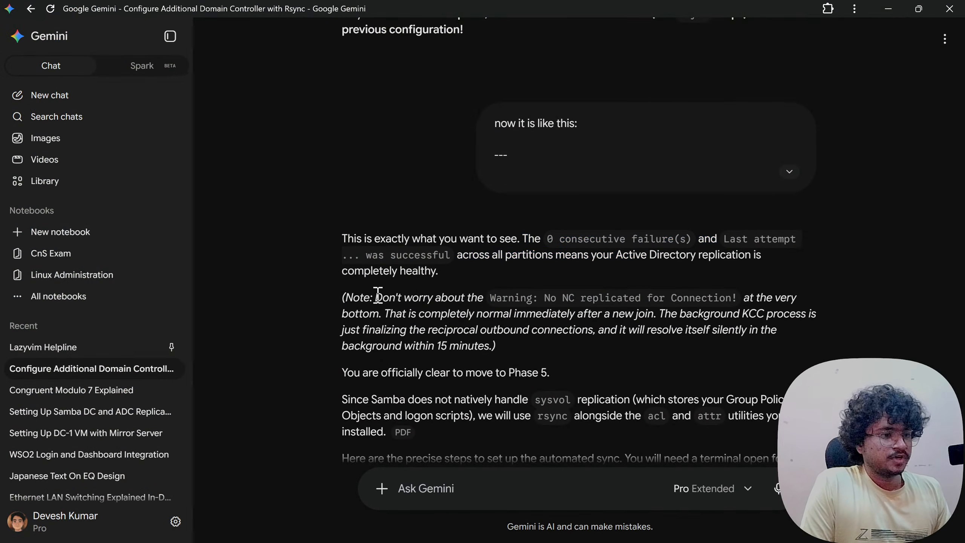
left_click_drag(379, 296, 646, 296)
left_click(646, 296)
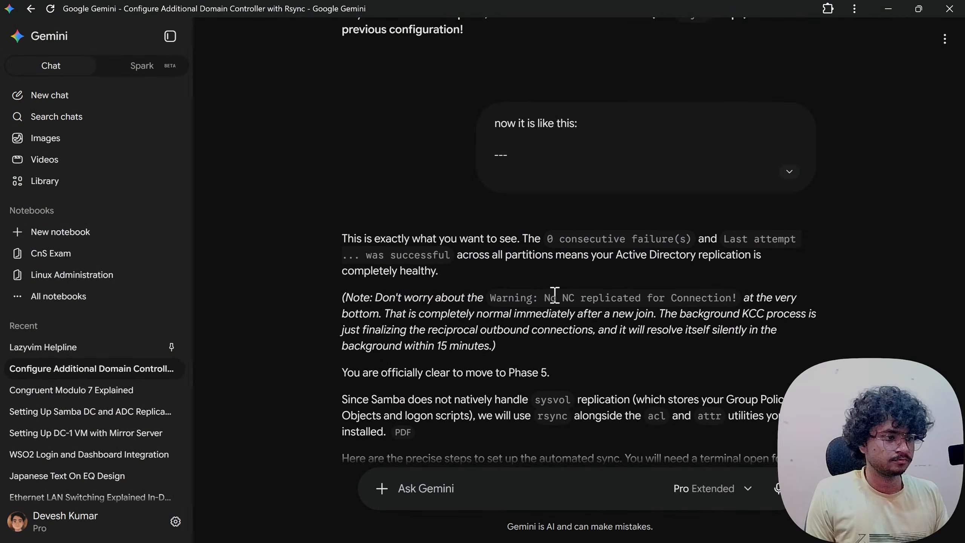
left_click_drag(491, 298, 730, 298)
left_click(724, 298)
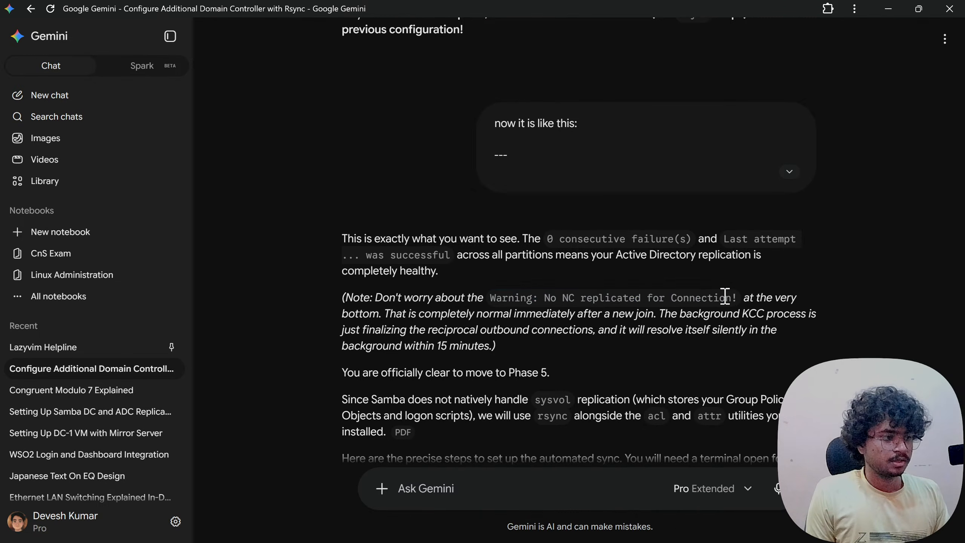
- Move down to Gemini's 'Generate SSH Keys on DC-1' step of the sysvol rsync setup
scroll(505, 314, "down", 5)
left_click_drag(392, 172, 508, 172)
left_click(506, 171)
left_click_drag(362, 315, 516, 317)
left_click(503, 316)
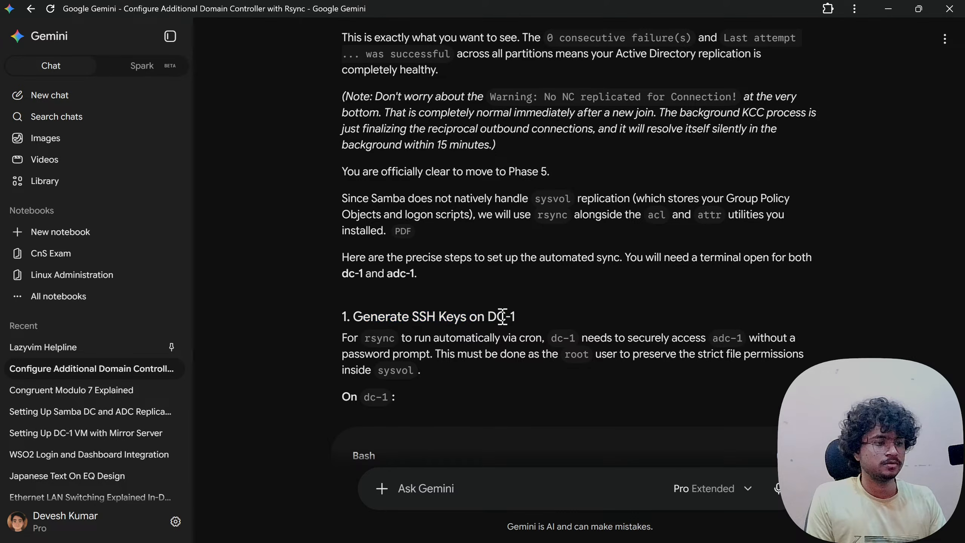
scroll(502, 317, "down", 5)
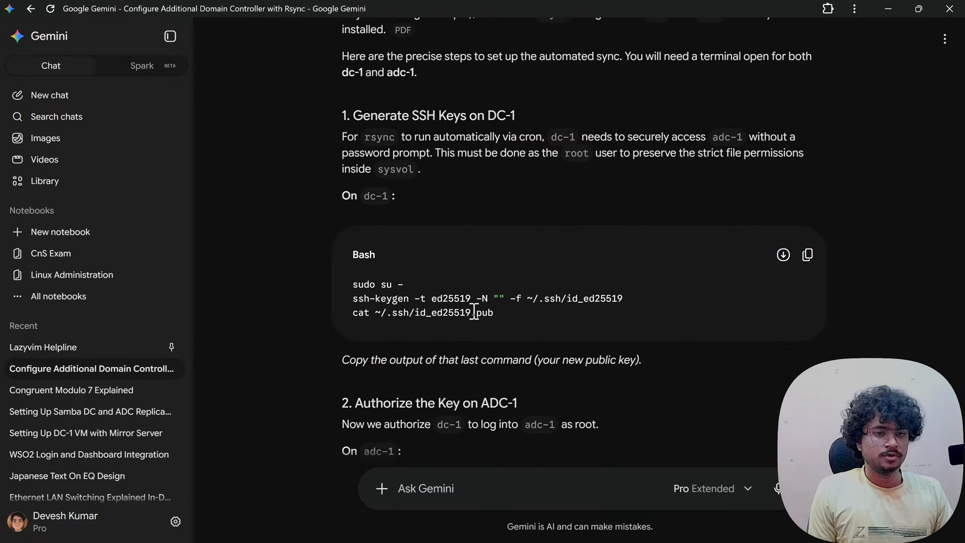